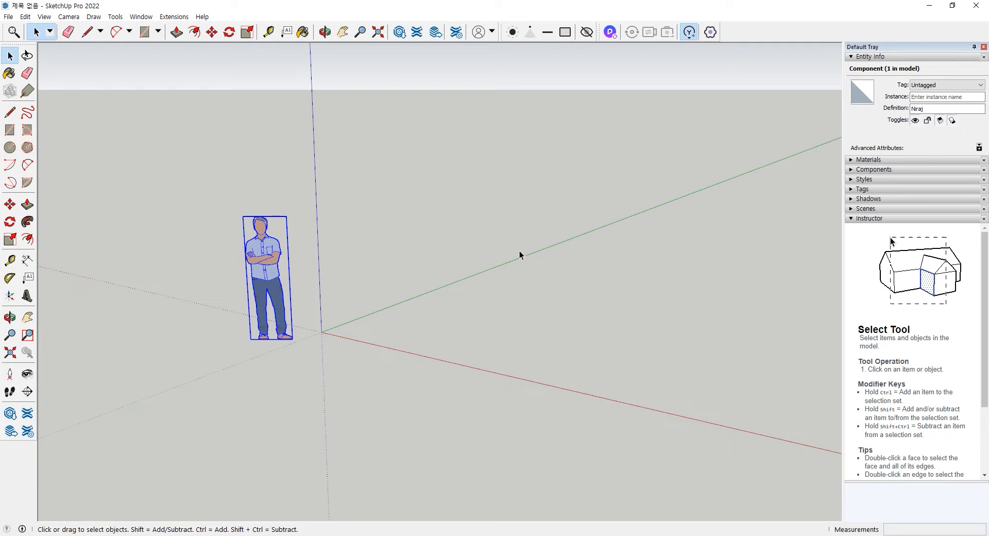
Draw a rectangle of about 2647 by 4593 mm on the ground between the red and green axes.
middle_click_drag(484, 353, 407, 371)
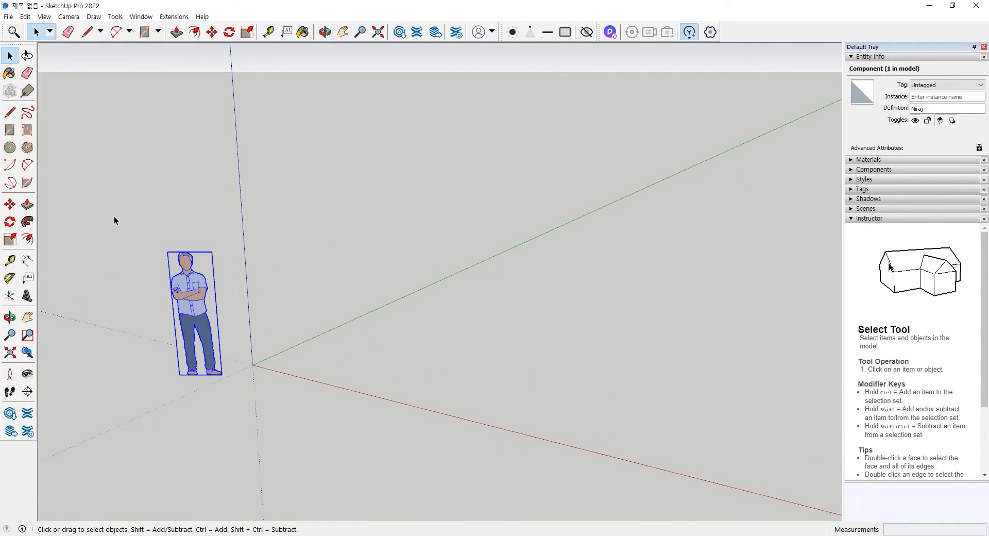
left_click(10, 130)
left_click(354, 371)
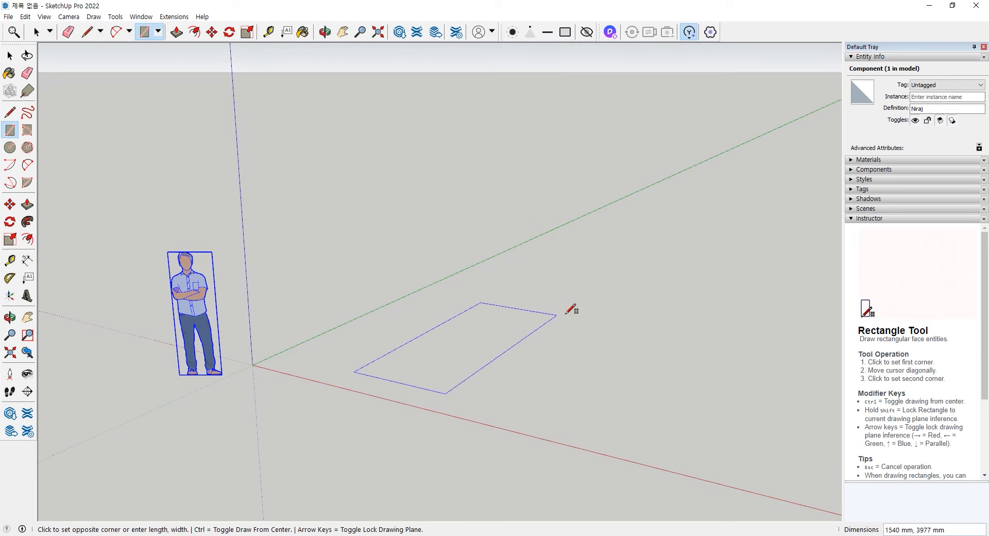
left_click(631, 314)
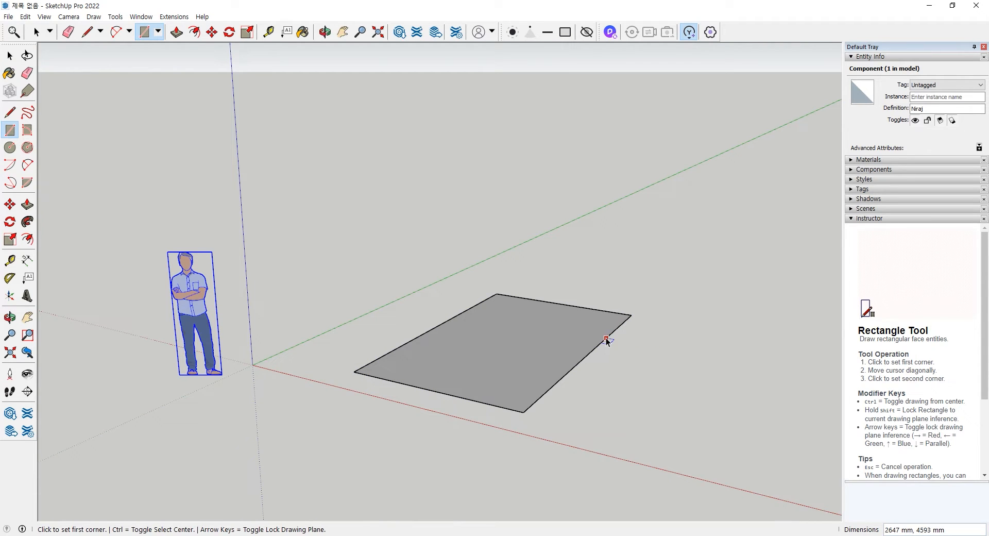
Split the rectangle near its far end with a line about 2647 mm long, parallel to the red axis.
key("space")
key("l")
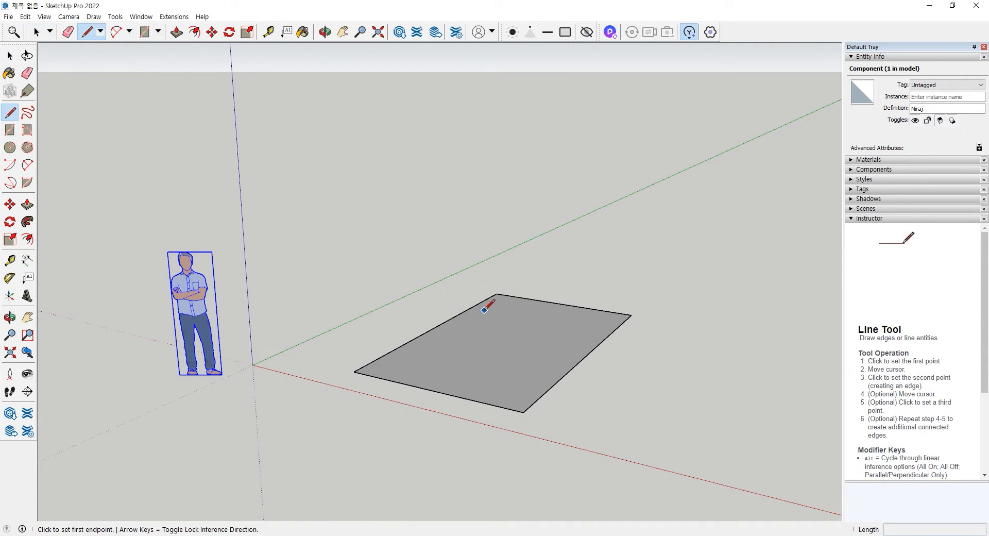
left_click(467, 310)
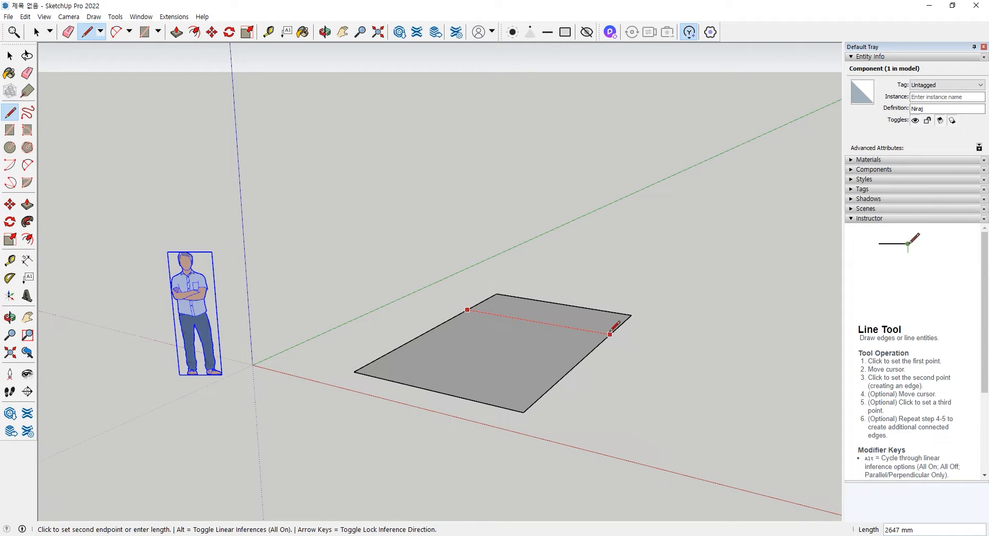
left_click(610, 334)
middle_click_drag(582, 363, 545, 402)
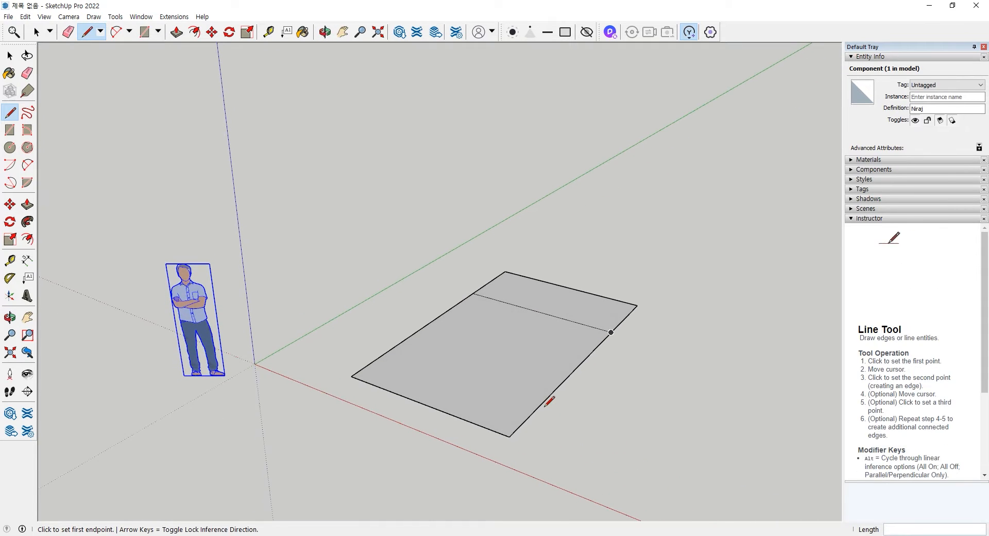
Select the two parts of the divided rectangle alternately to check that they are separate faces.
key("space")
left_click(540, 334)
left_click(558, 313)
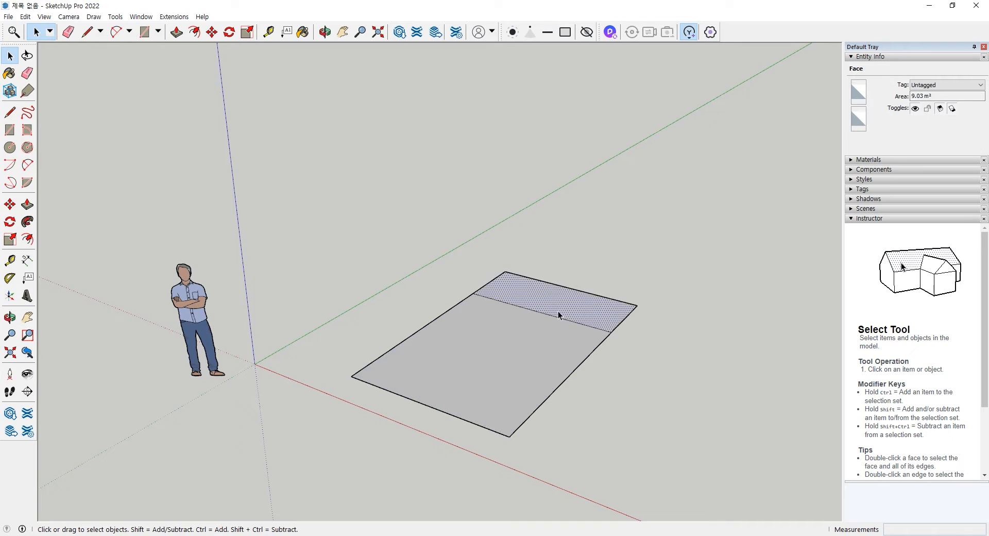
left_click(563, 337)
left_click(551, 312)
left_click(542, 339)
left_click(562, 303)
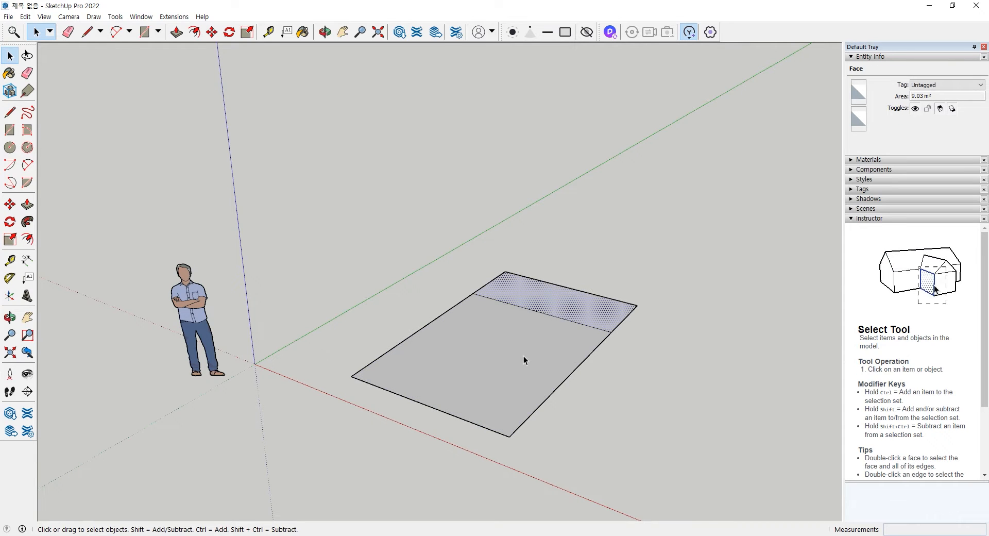
left_click(524, 356)
Push/Pull the narrow far face of the divided rectangle upward into a block.
left_click(571, 300)
key("p")
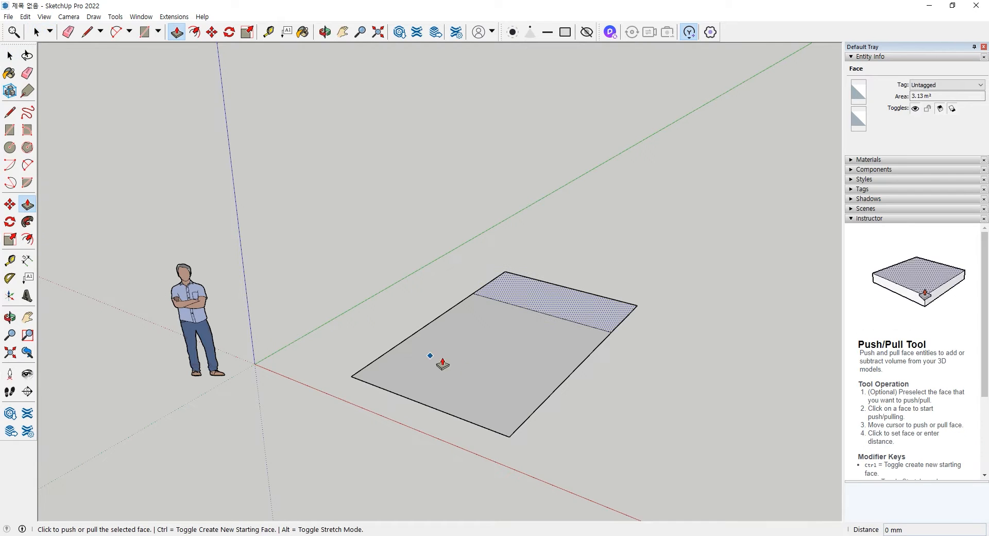
left_click_drag(579, 318, 585, 270)
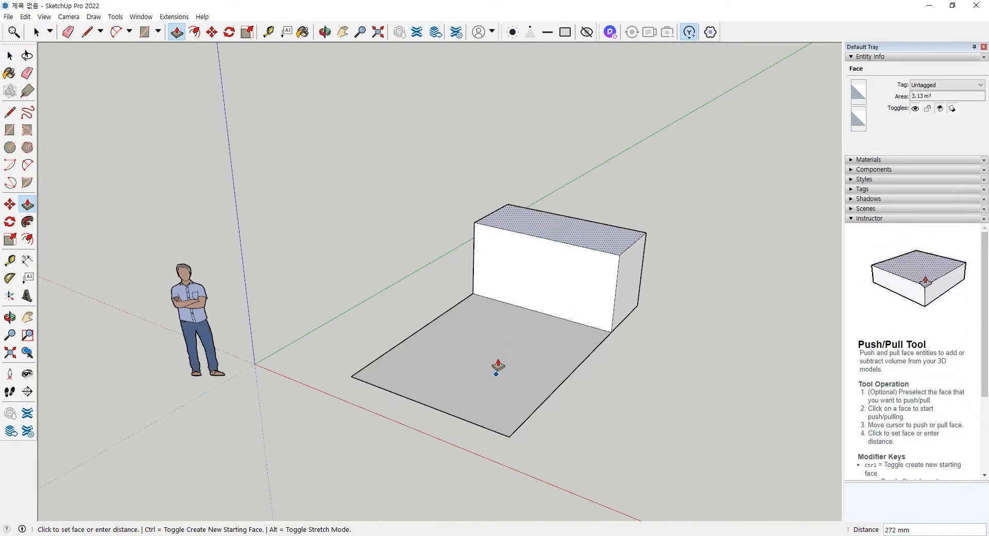
key("space")
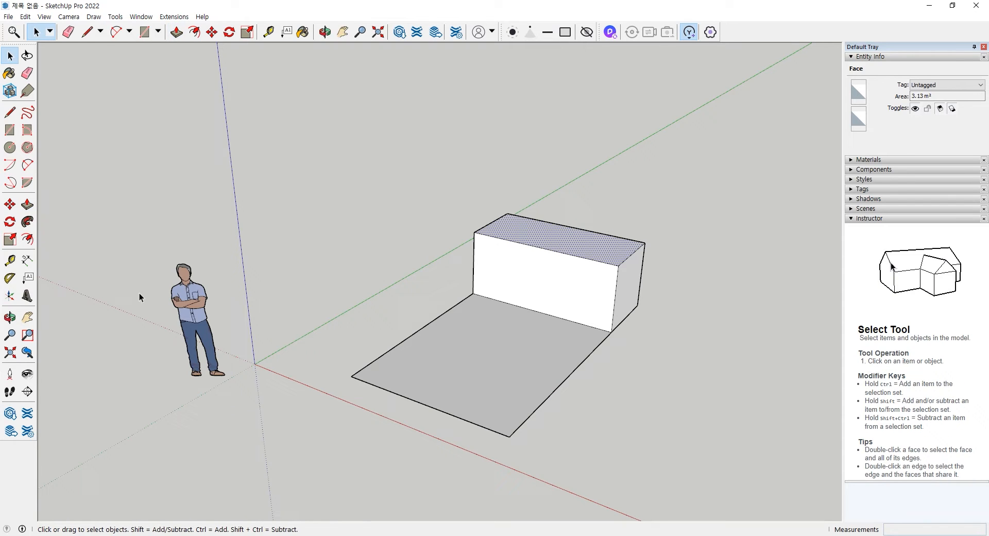
Push/Pull the large near face upward about 491 mm, keeping it lower than the block behind it.
left_click(27, 205)
key("space")
left_click(453, 380)
key("p")
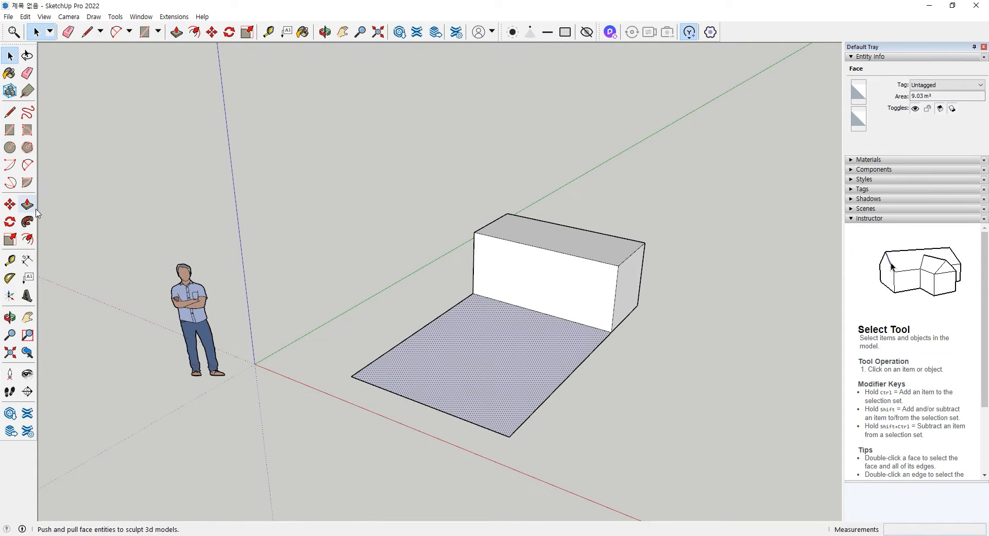
left_click_drag(410, 364, 468, 349)
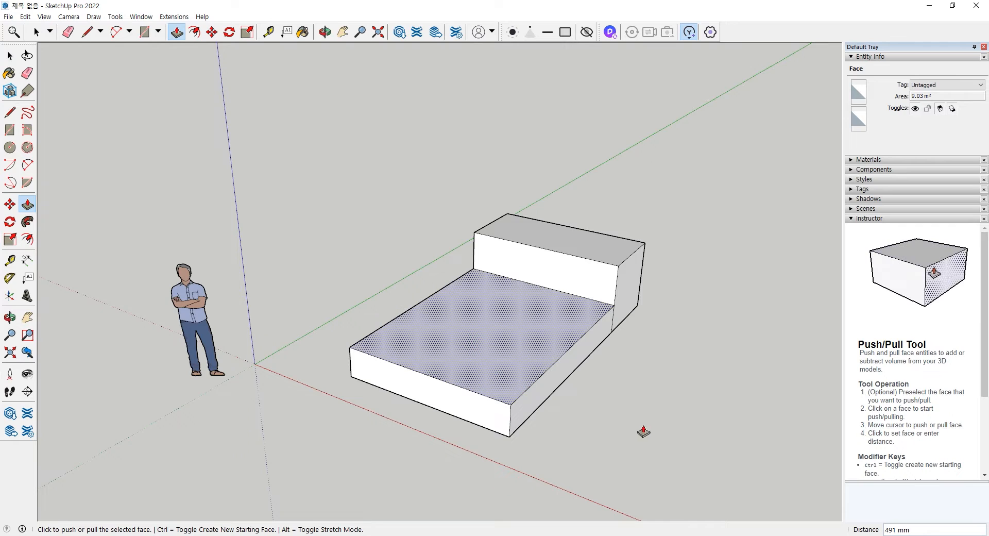
middle_click_drag(636, 420, 629, 393)
key("space")
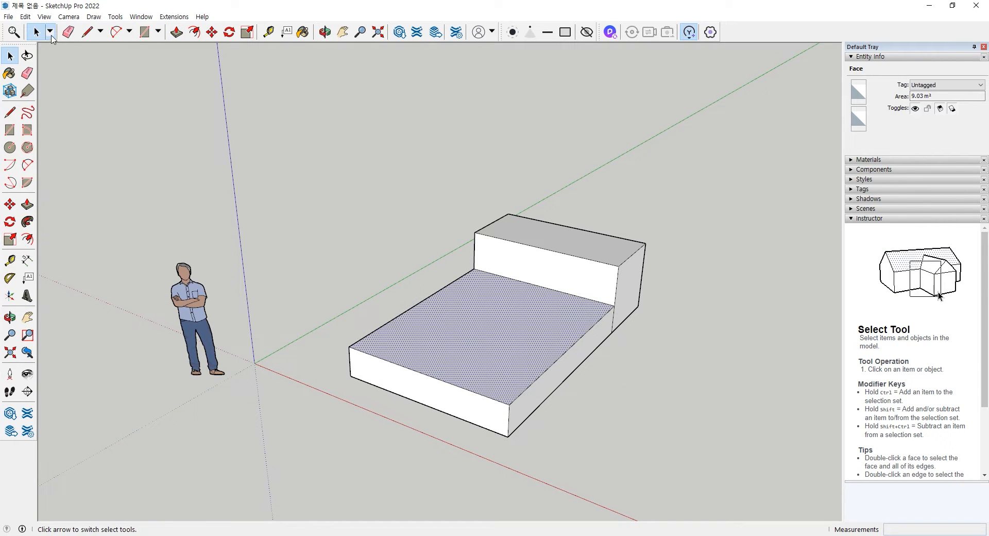
Clear the selection and undo both extrusions and the dividing line, leaving the plain rectangle.
left_click(596, 249)
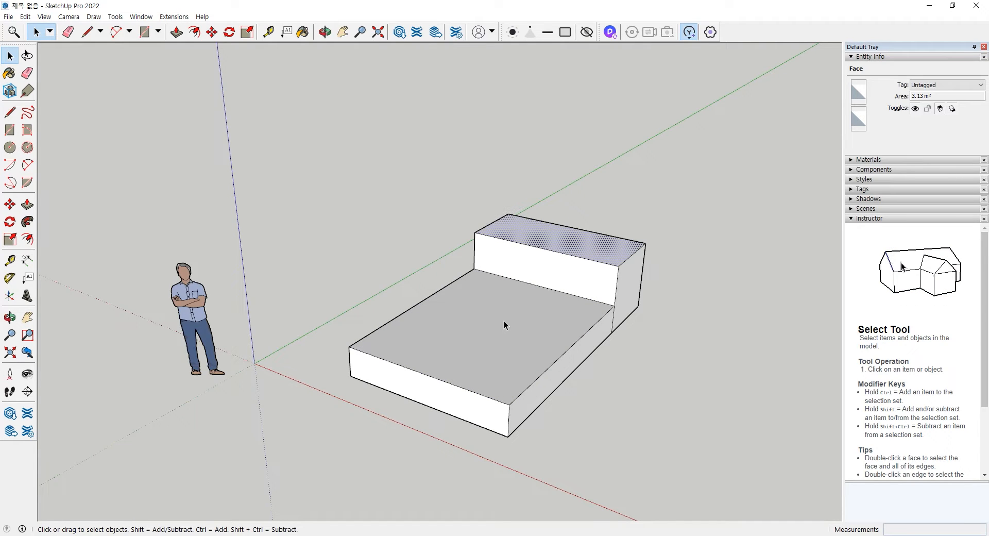
left_click(658, 362)
key("ctrl+z")
key("ctrl+z")
key("ctrl+z")
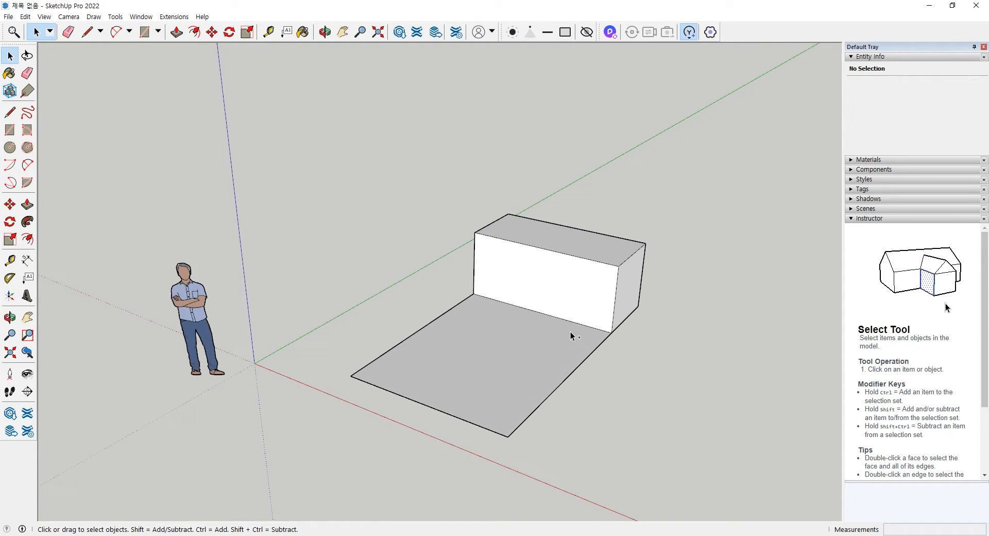
key("ctrl+z")
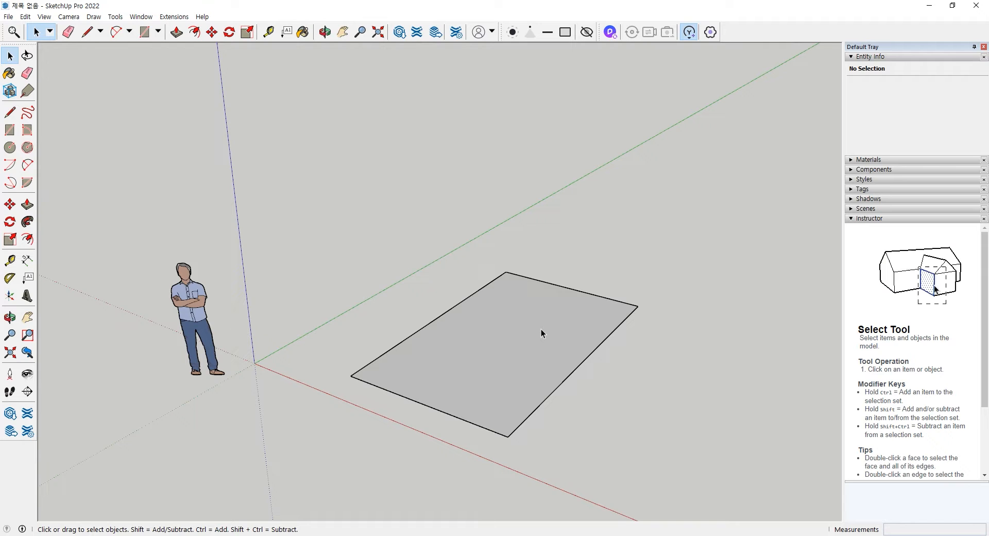
Push/Pull the rectangular face upward into a low box beside the scale figure.
left_click(28, 204)
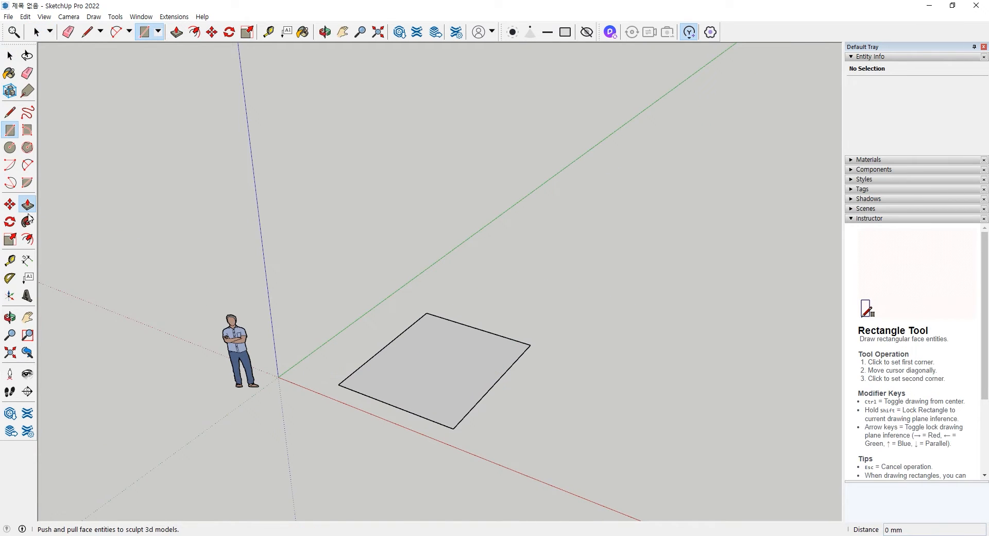
left_click(27, 204)
left_click(404, 375)
left_click(400, 327)
key("space")
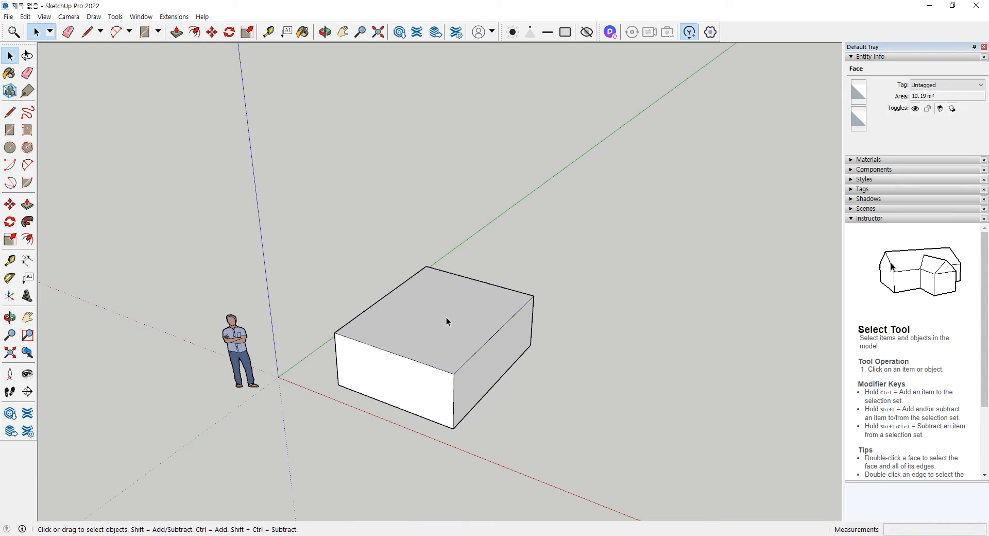
Select all faces and edges of the box and make them a group.
left_click(446, 317)
triple_click(446, 317)
right_click(446, 317)
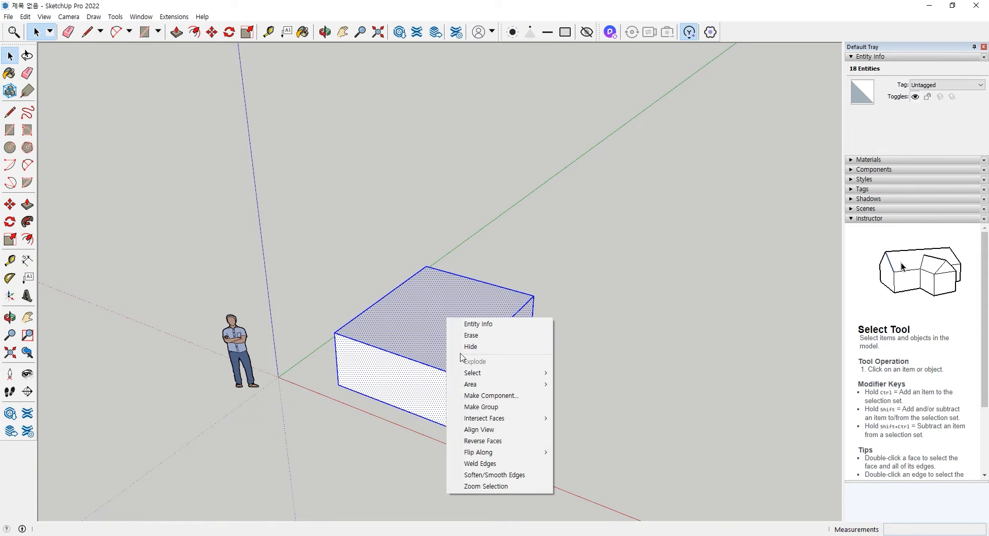
left_click(499, 407)
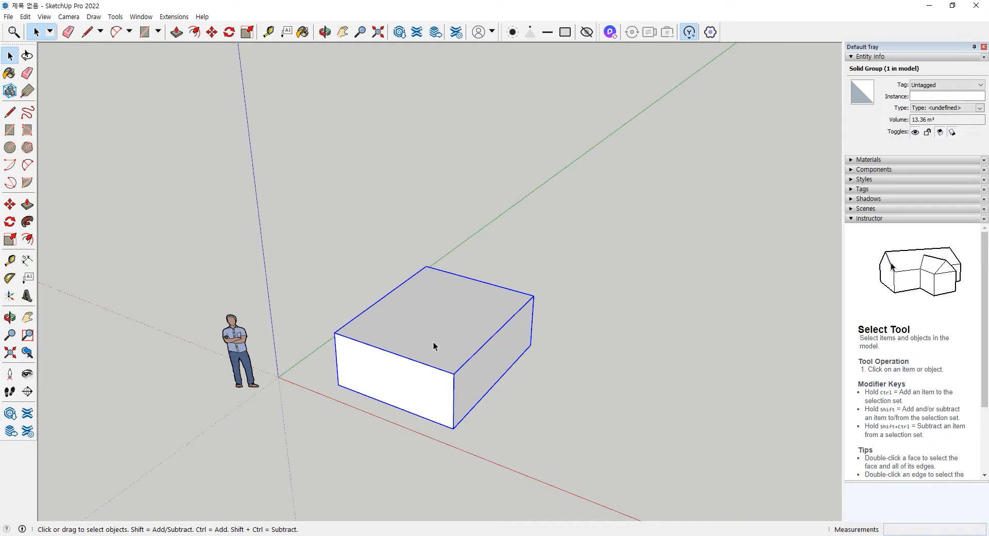
Copy the box group about 4431 mm along the red axis.
scroll(449, 354, "up", 2)
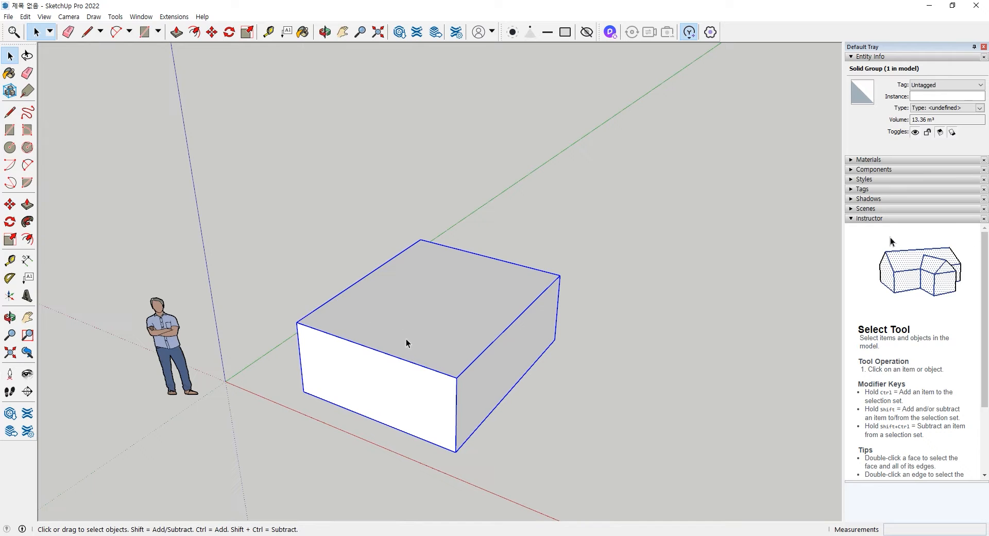
left_click(10, 204)
left_click(335, 412)
key("ctrl")
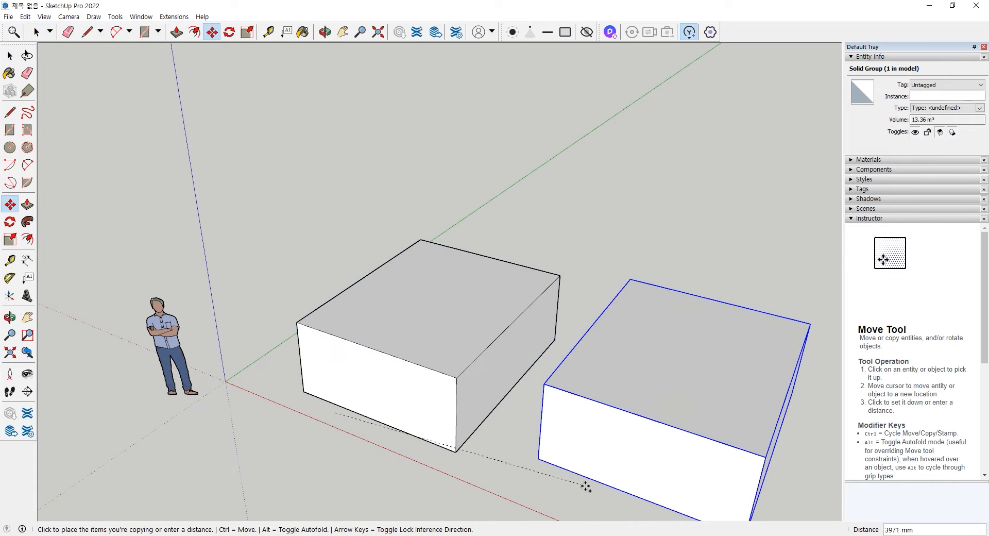
middle_click_drag(585, 487, 442, 381)
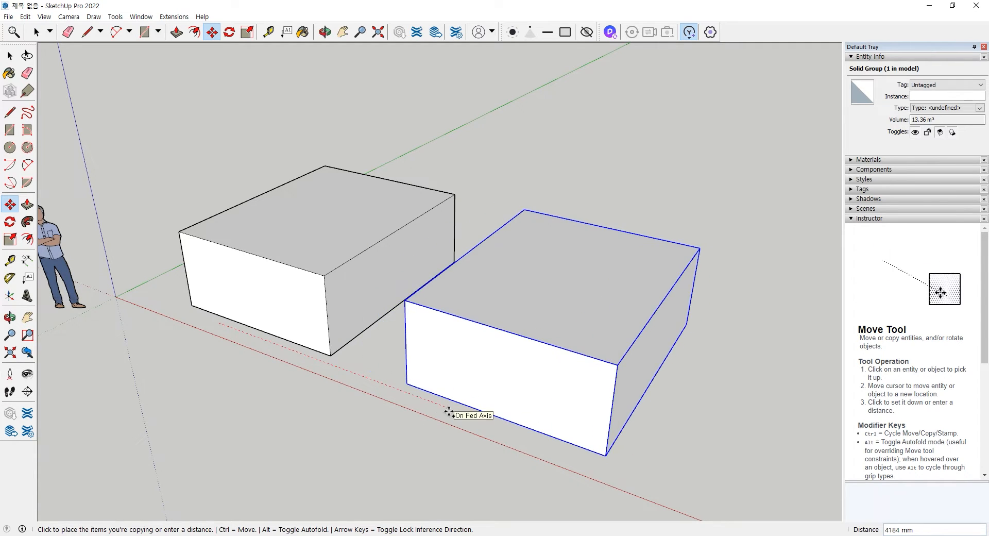
left_click(466, 414)
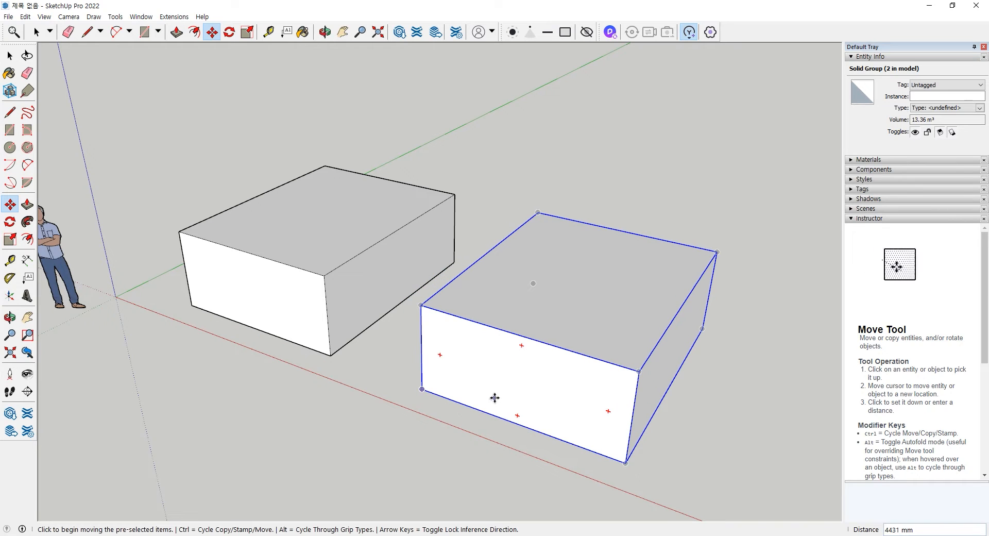
key("space")
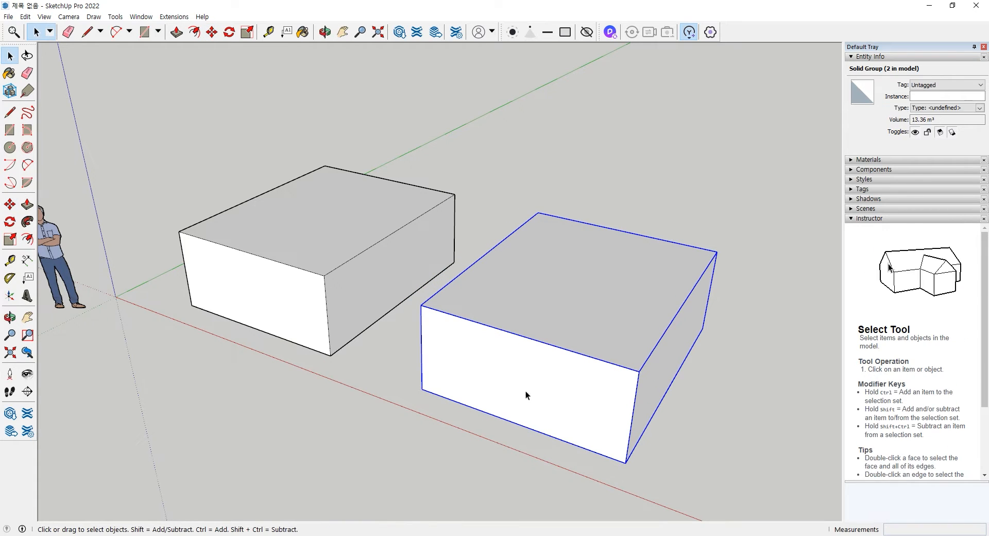
Inside the copied group, move the top front edge down 0.1 mm along the blue axis, then close the group.
double_click(510, 364)
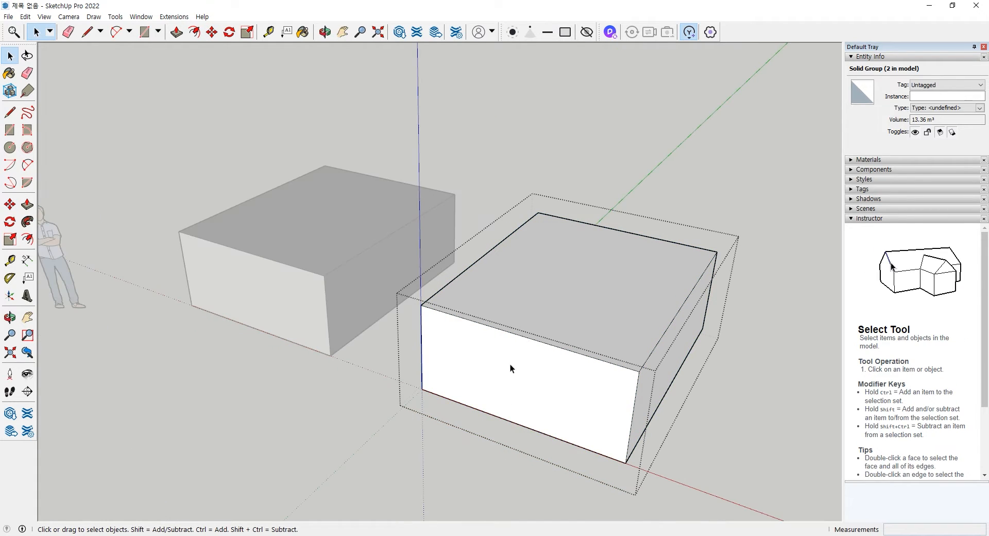
left_click(527, 336)
left_click(9, 204)
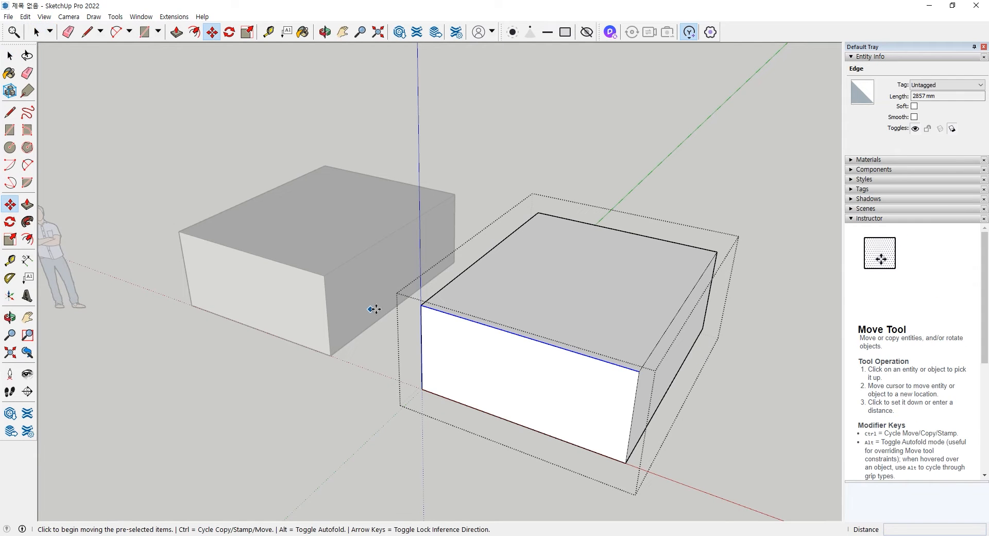
left_click(420, 303)
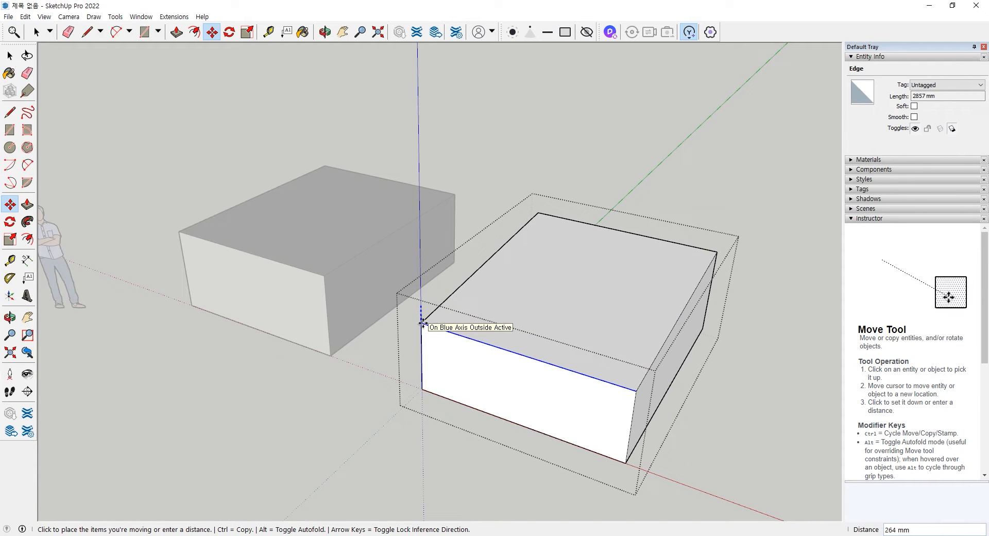
left_click(421, 323)
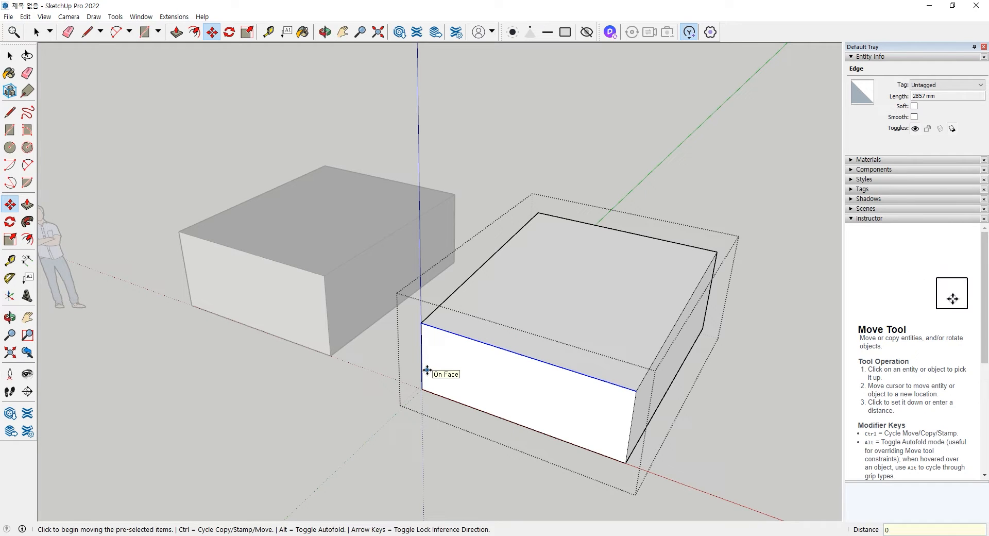
type("1")
key("Return")
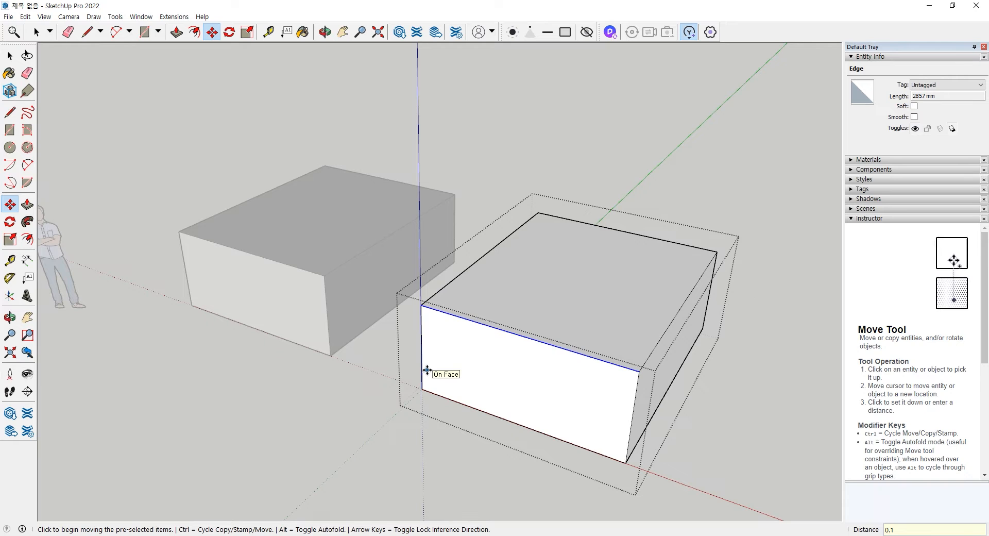
key("space")
left_click(726, 417)
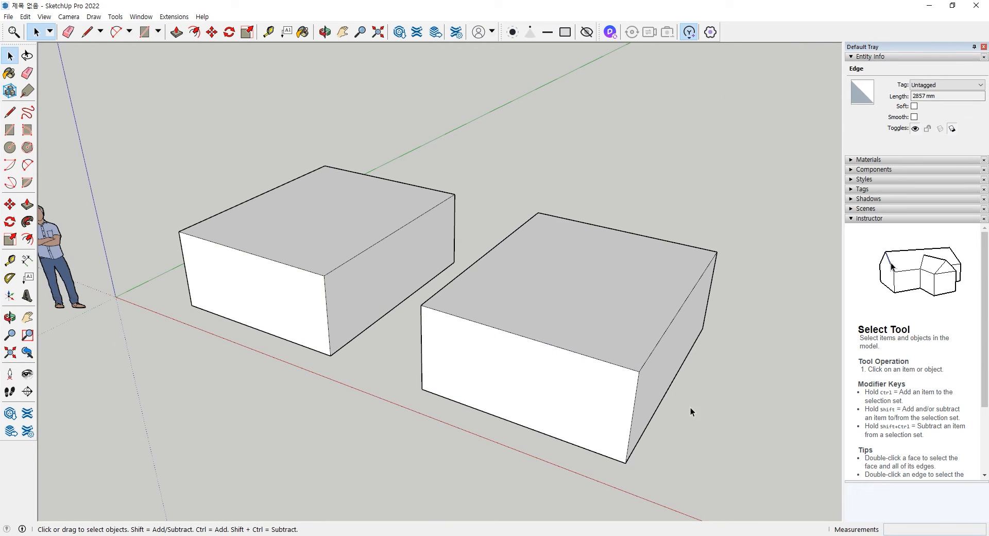
Select the copied box and examine the near upper corner of its edited edge up close.
left_click(558, 379)
scroll(417, 308, "up", 6)
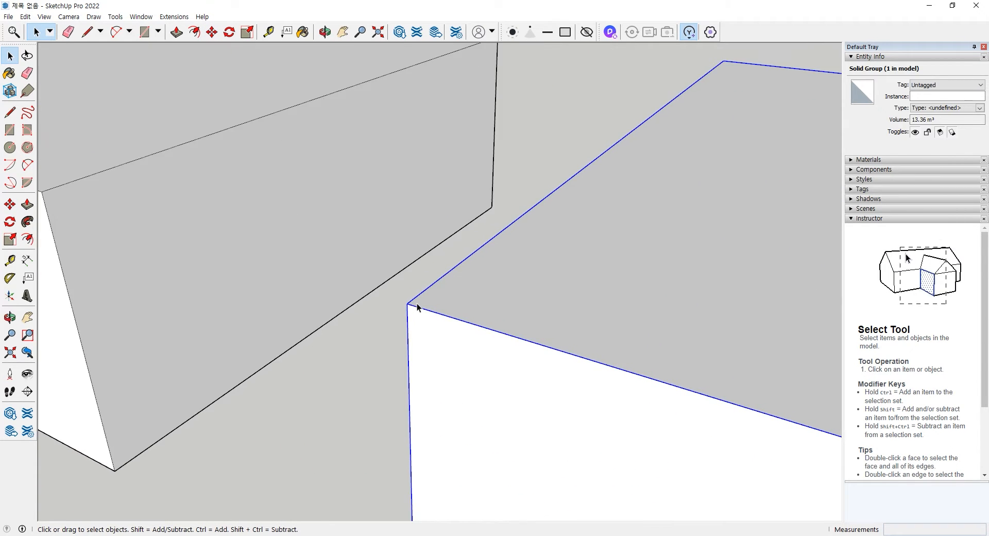
scroll(412, 308, "up", 5)
scroll(435, 314, "down", 3)
scroll(469, 318, "up", 2)
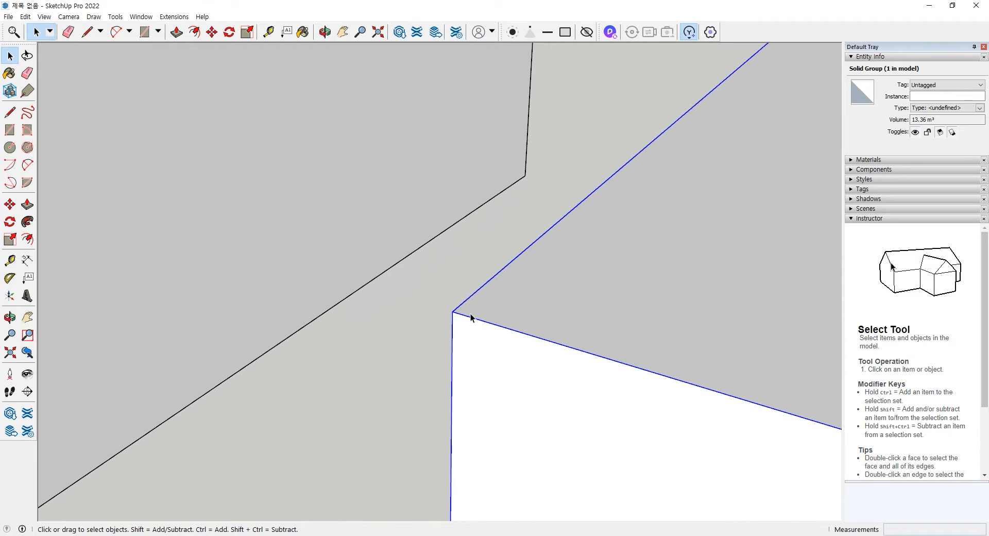
scroll(471, 314, "up", 10)
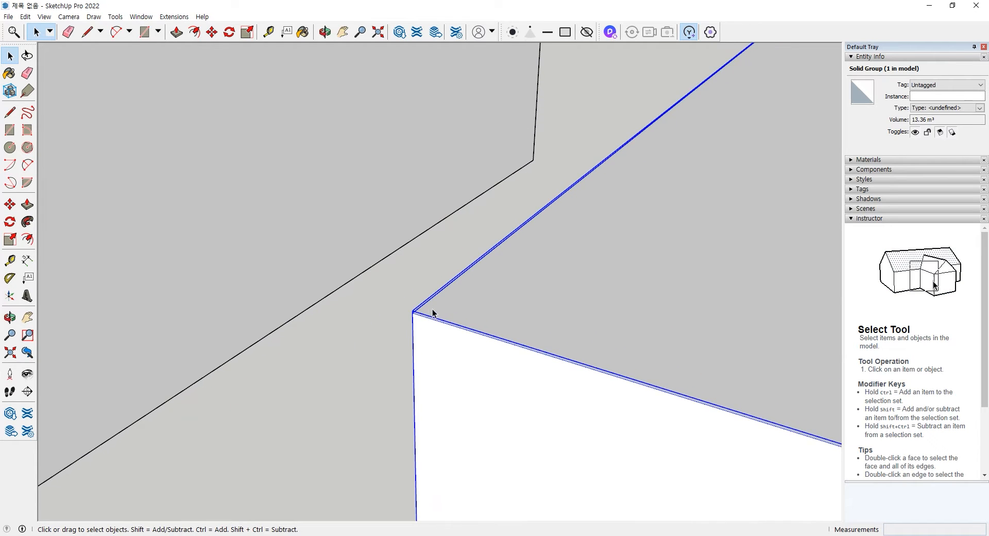
Compare the upper corner of the copied box's edited edge with the same corner of the original box up close.
scroll(431, 312, "up", 8)
scroll(431, 312, "down", 5)
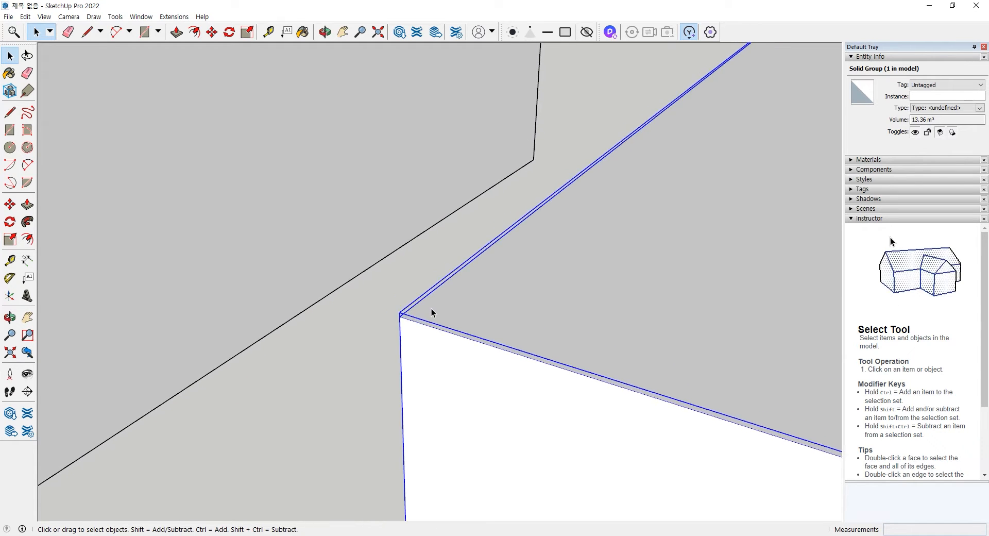
scroll(432, 312, "down", 5)
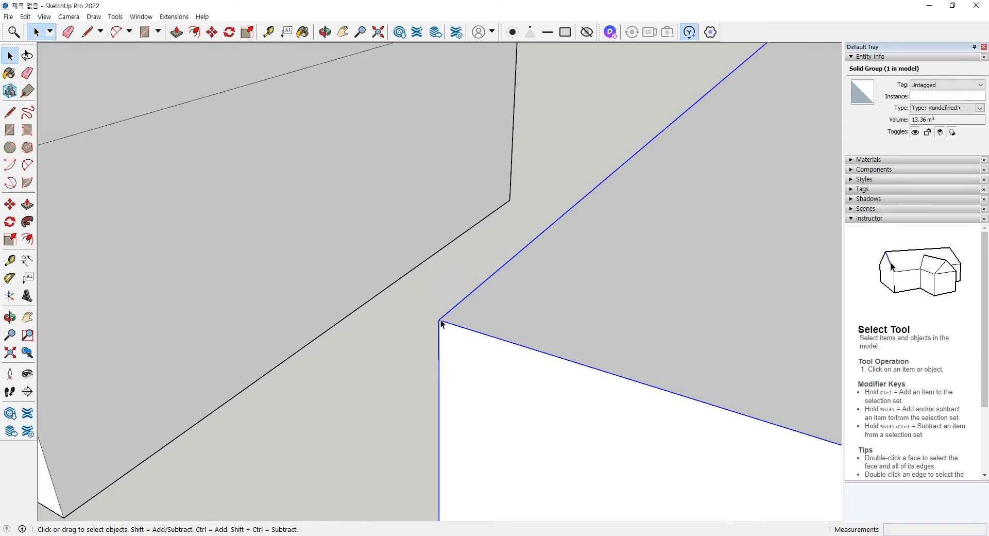
scroll(441, 321, "down", 6)
middle_click_drag(272, 312, 654, 380, "shift")
scroll(369, 252, "up", 3)
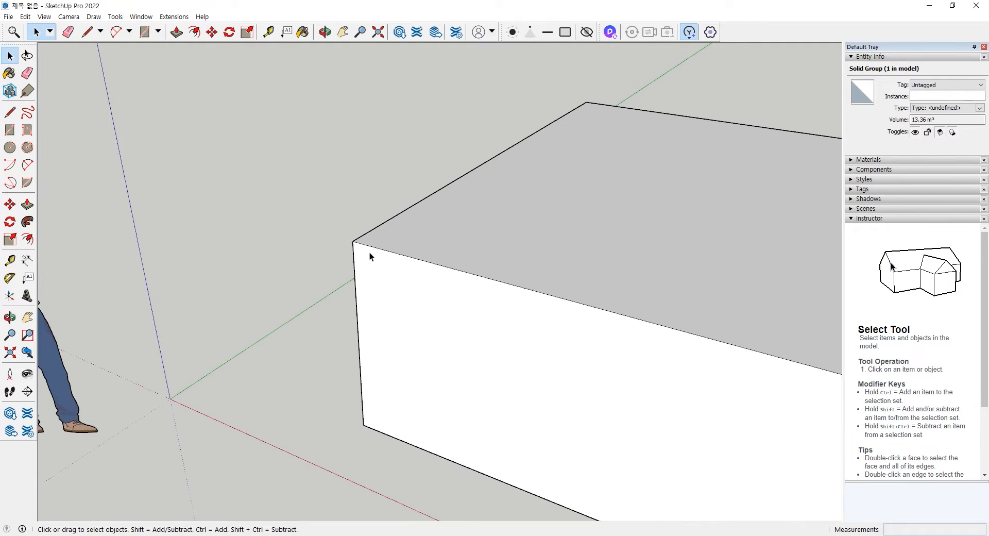
left_click(369, 252)
scroll(370, 252, "up", 4)
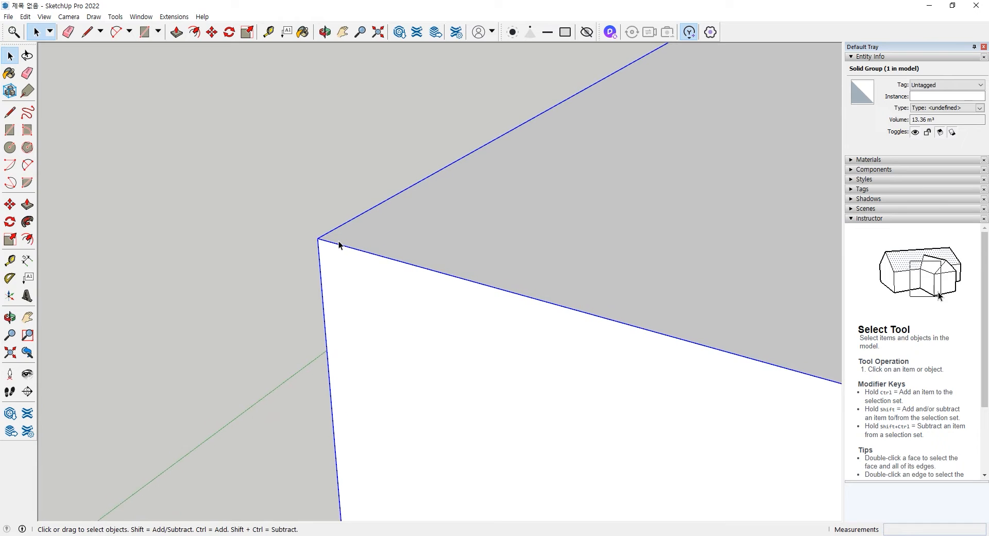
scroll(337, 243, "up", 2)
scroll(384, 263, "down", 8)
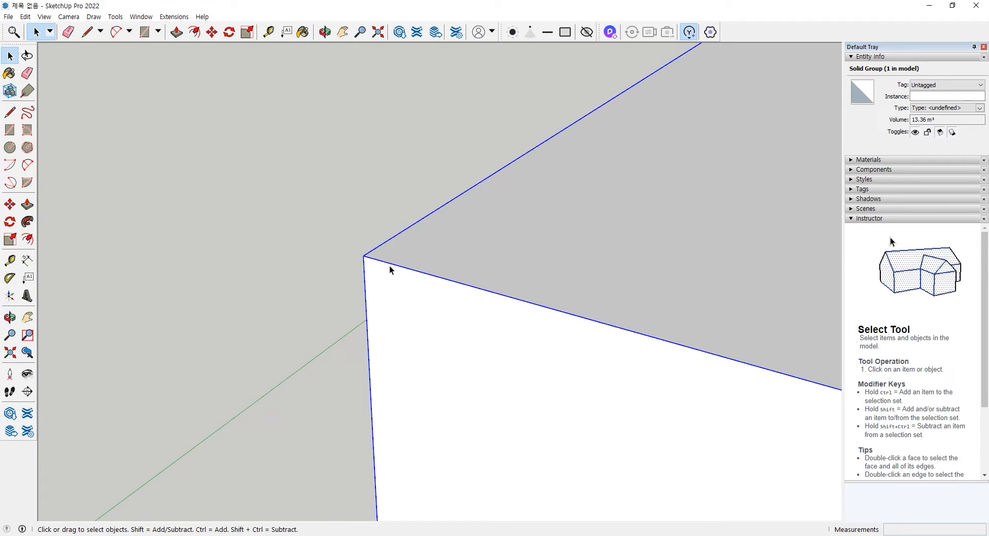
Draw a rectangle of about 1216 × 845 mm on the top face of the original box group.
middle_click_drag(443, 290, 340, 290, "shift")
left_click(9, 131)
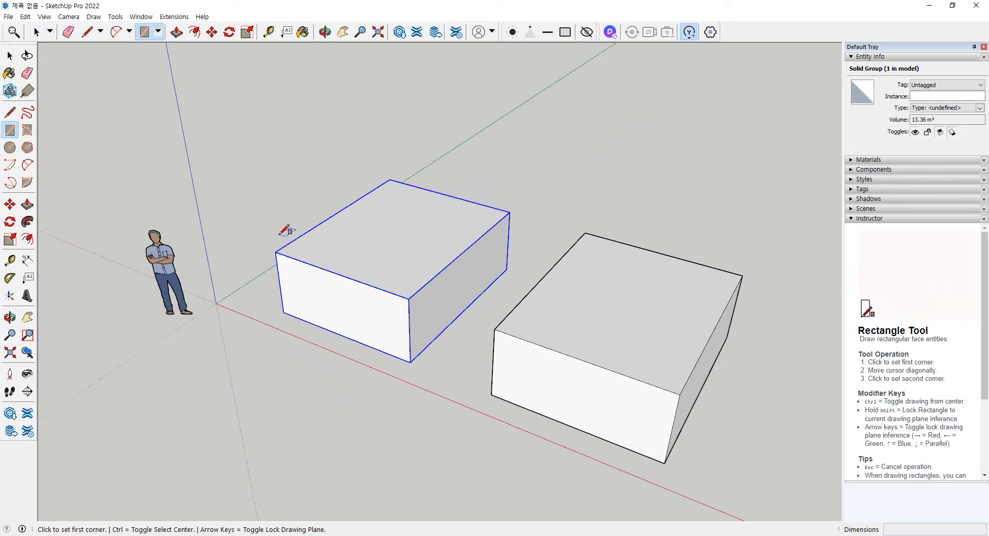
left_click(369, 241)
left_click(442, 226)
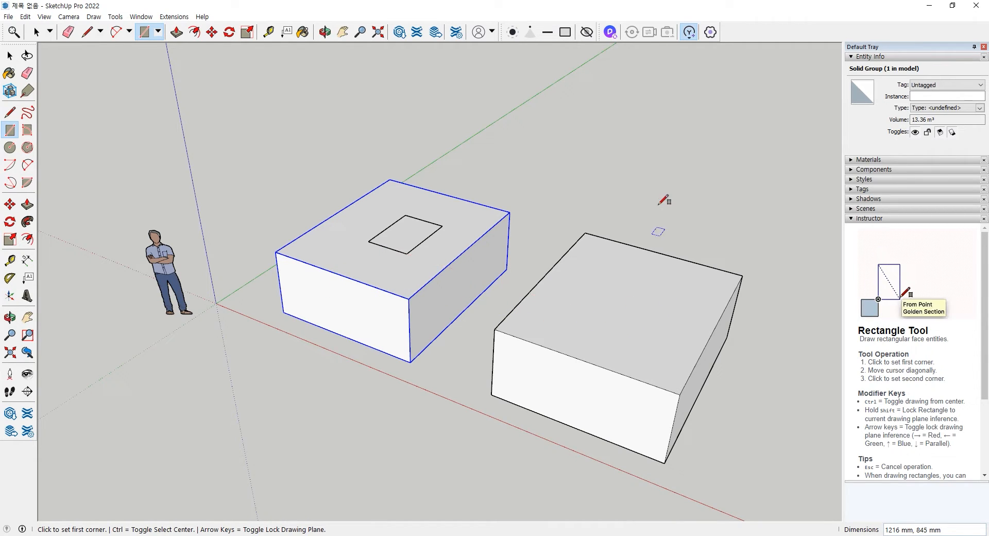
Draw a rectangle of about 1562 × 1136 mm on the top face of the copied box group.
left_click(572, 307)
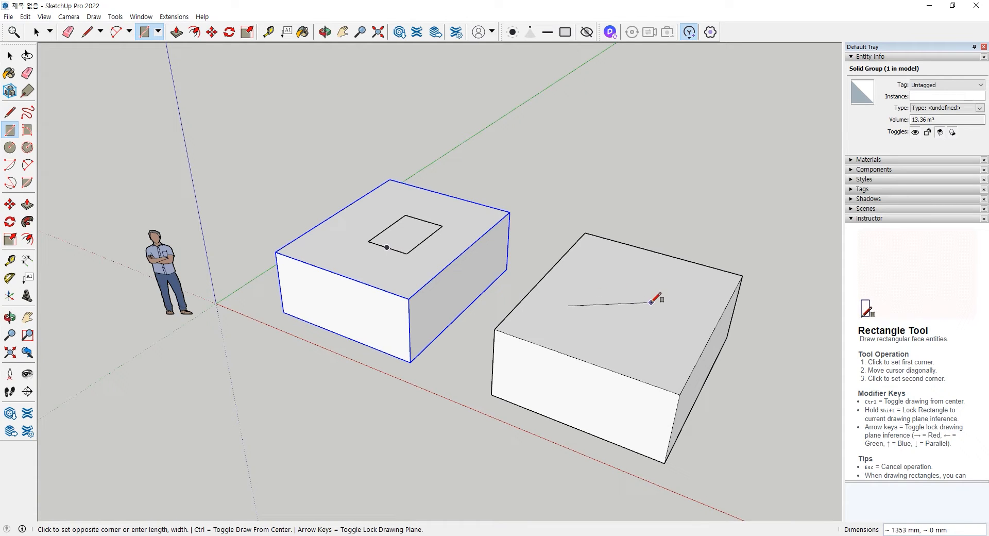
key("Escape")
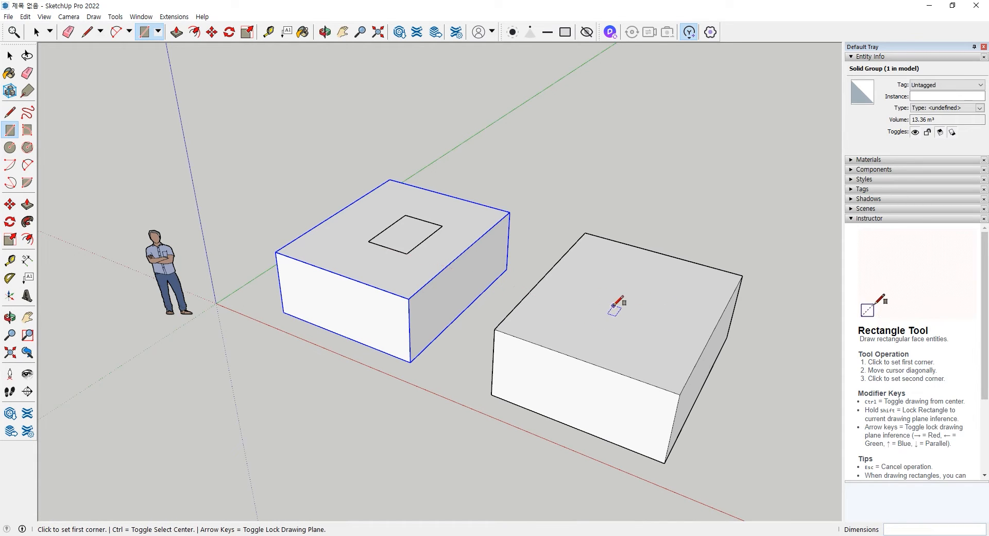
middle_click_drag(613, 335, 611, 291)
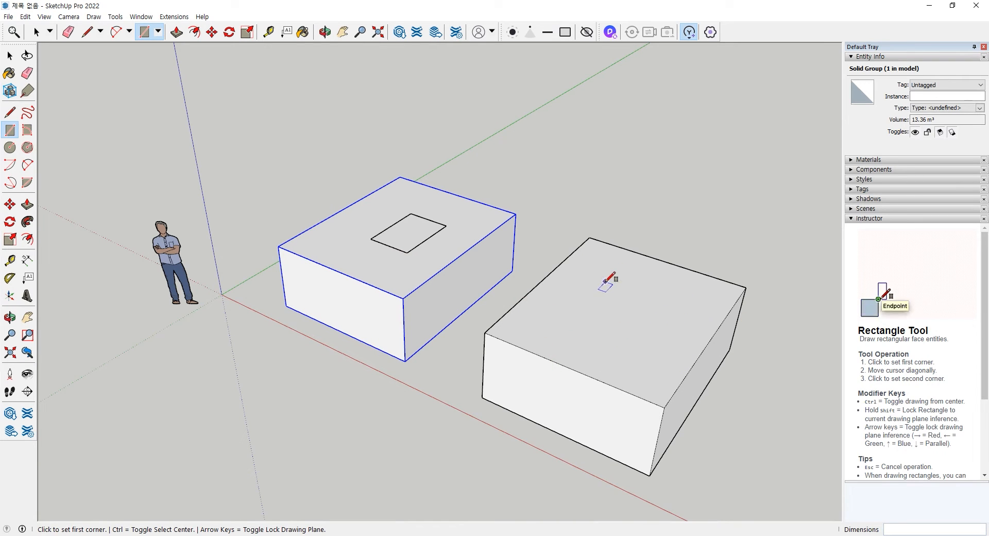
left_click(604, 279)
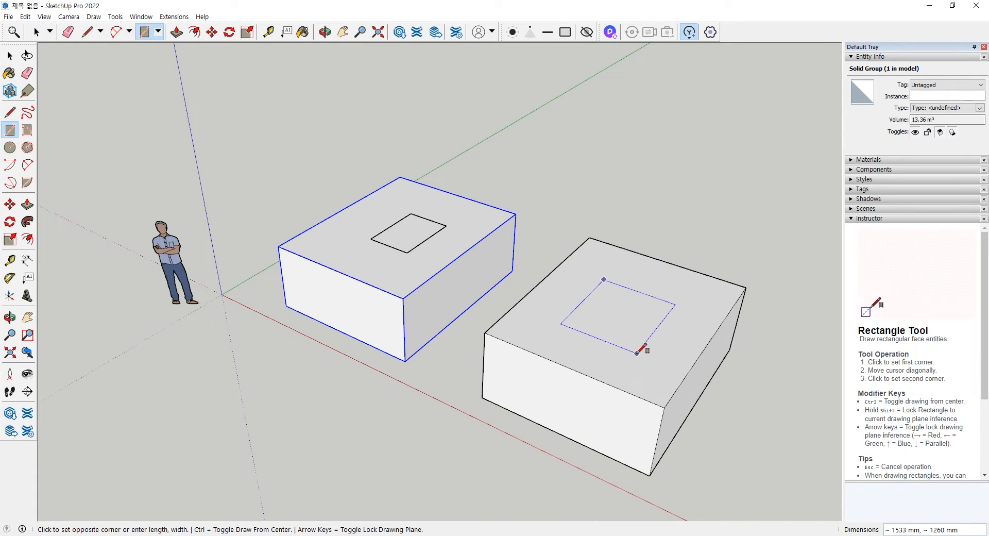
left_click(628, 352)
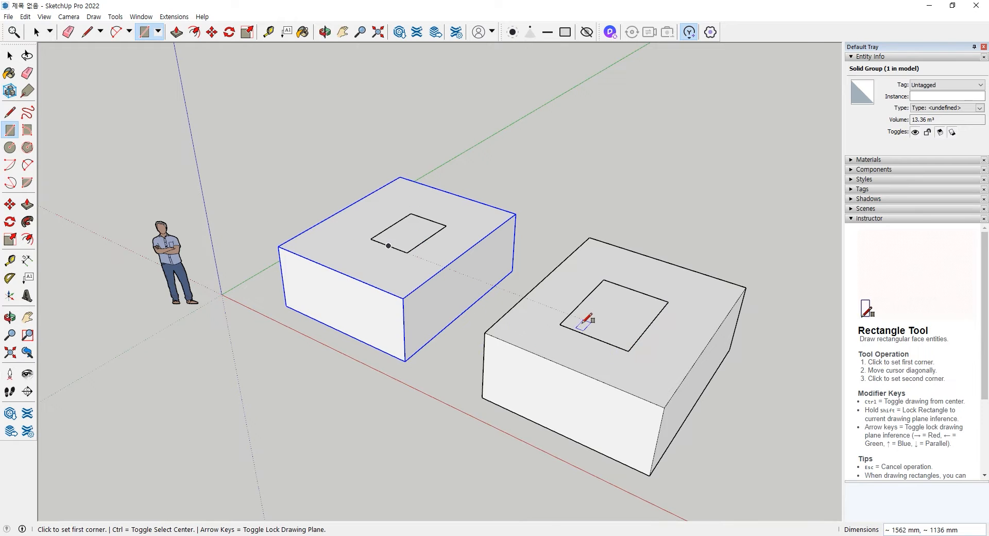
Explode the original box's group and select the face enclosed by the rectangle on its top.
mouse_move(592, 315)
middle_mouse_down()
mouse_move(532, 338)
mouse_move(629, 314)
mouse_move(582, 304)
middle_mouse_up()
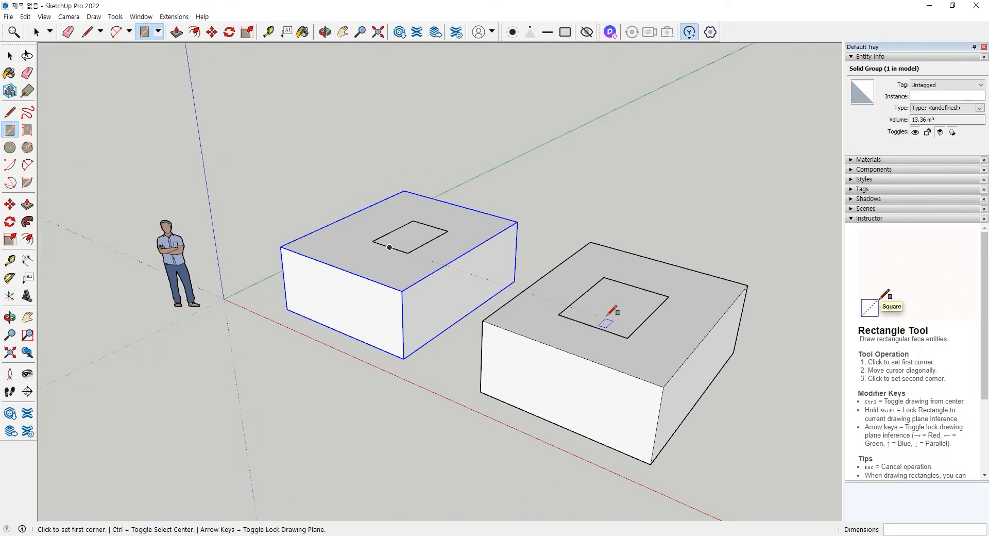
key("space")
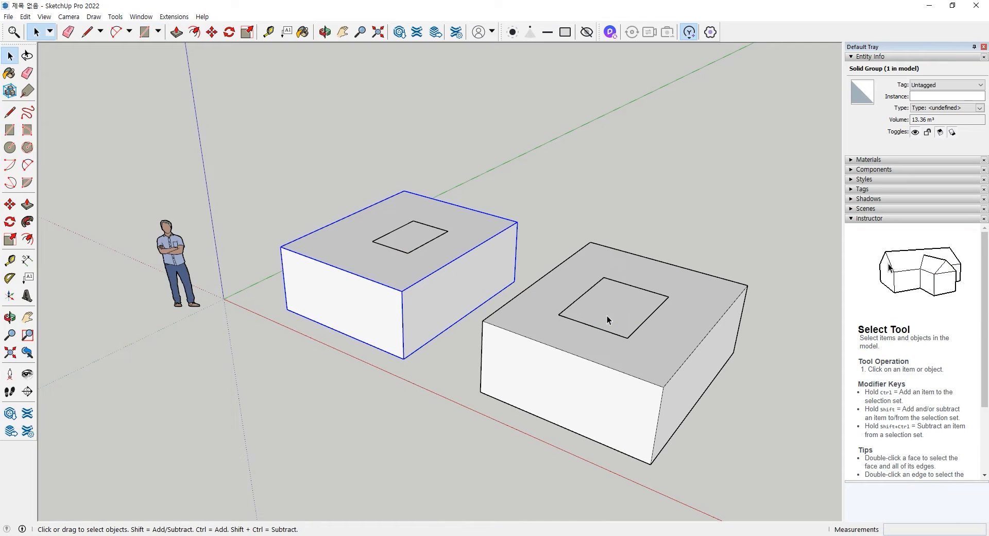
right_click(432, 305)
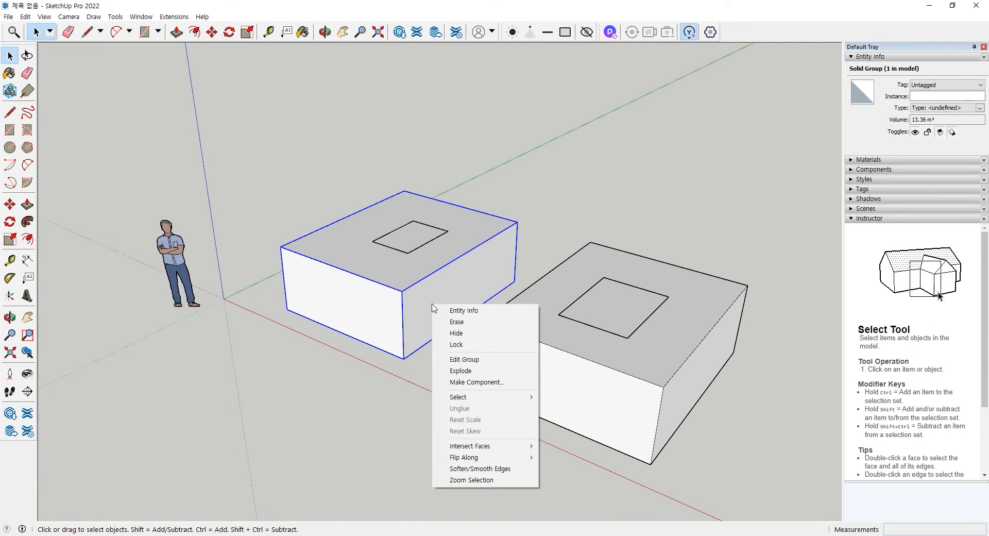
left_click(473, 371)
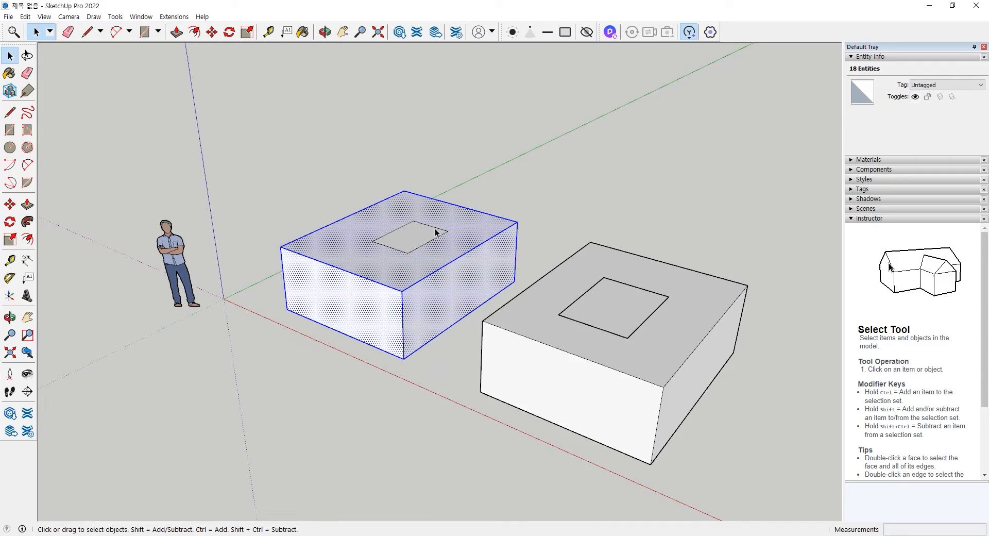
scroll(433, 227, "up", 3)
scroll(422, 236, "up", 1)
left_click(523, 222)
left_click(448, 249)
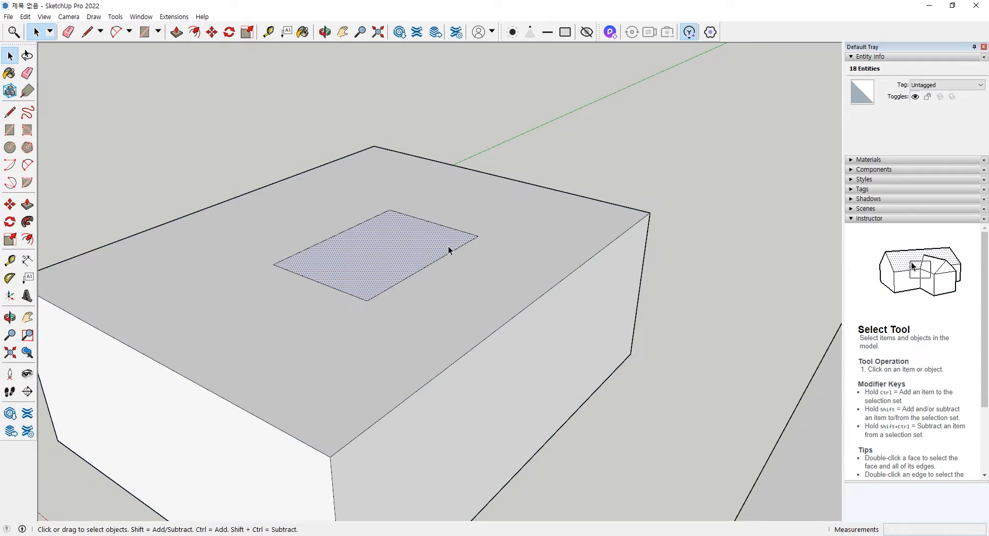
Select all connected faces and edges of the original box, including the top rectangle, and make them a group.
left_click(496, 236)
triple_click(496, 235)
right_click(497, 233)
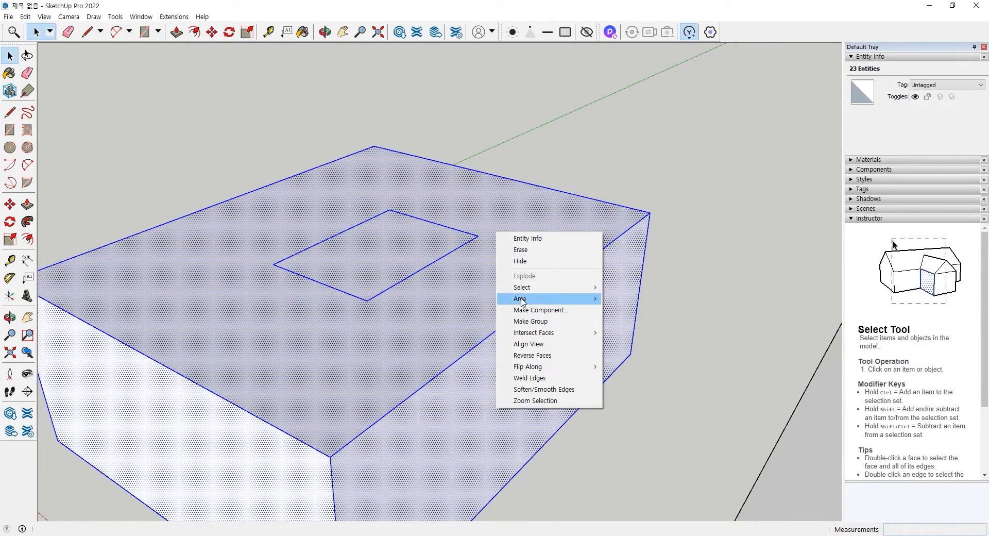
left_click(532, 321)
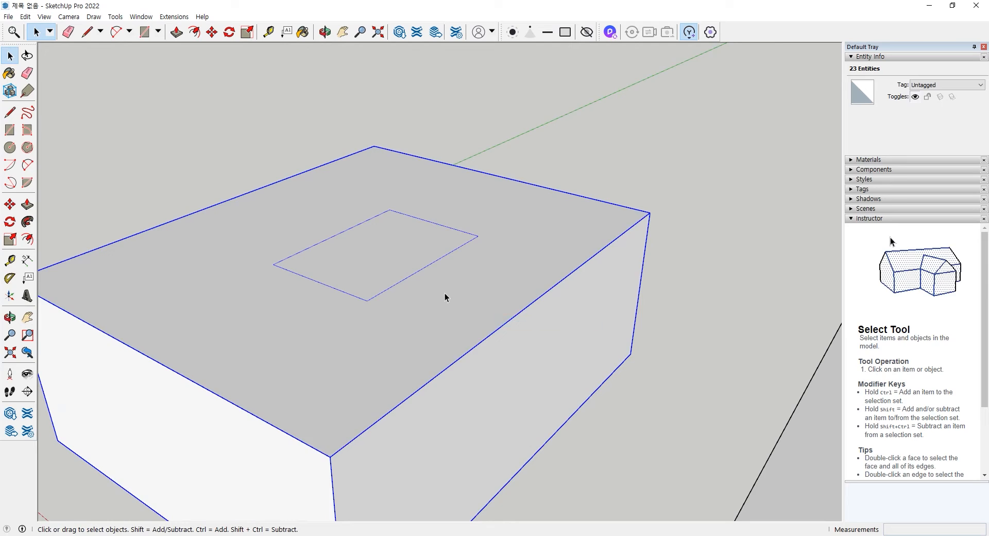
Inside the original box's group, push the top rectangle down about 163 mm to form a recess, then close the group.
left_click(17, 205)
left_click(27, 205)
left_click(355, 248)
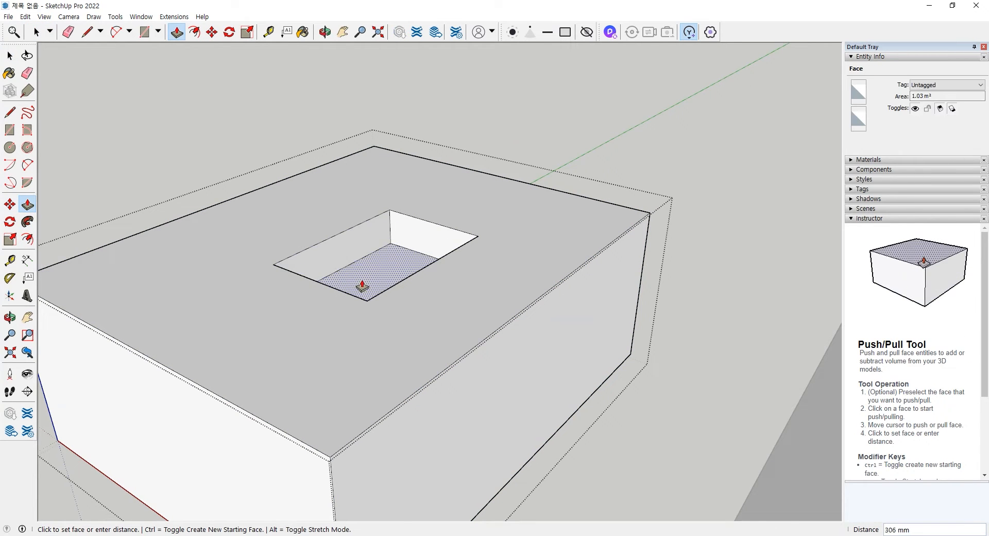
left_click(360, 287)
middle_click_drag(379, 289, 342, 272)
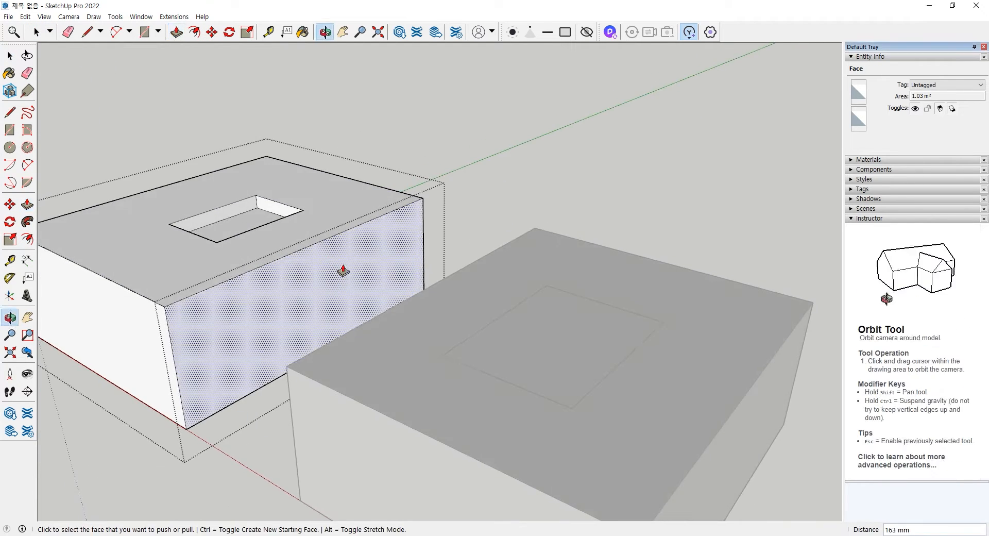
key("space")
left_click(622, 257)
Explode the copied box's group beneath the larger rectangle drawn on its top.
middle_click_drag(547, 378, 508, 400)
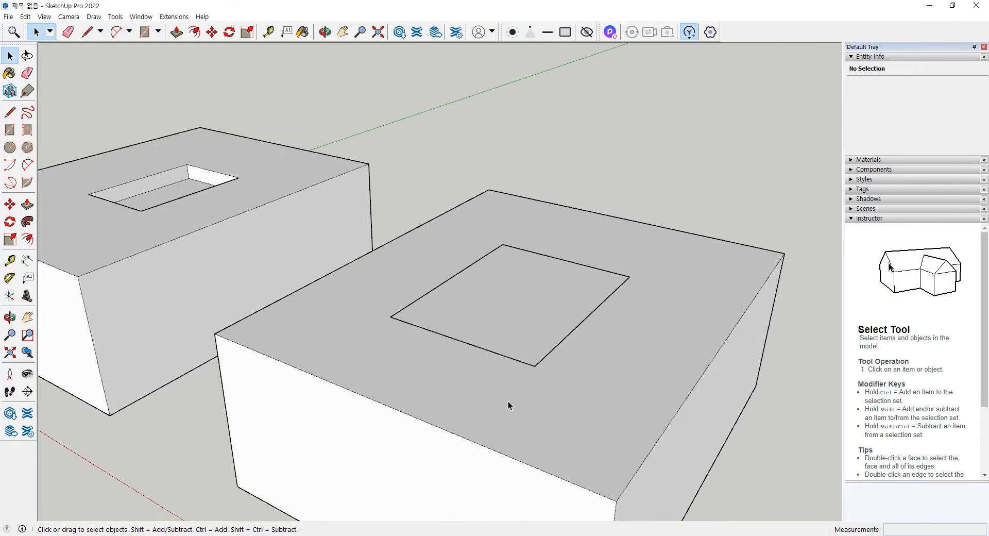
left_click(508, 401)
right_click(508, 401)
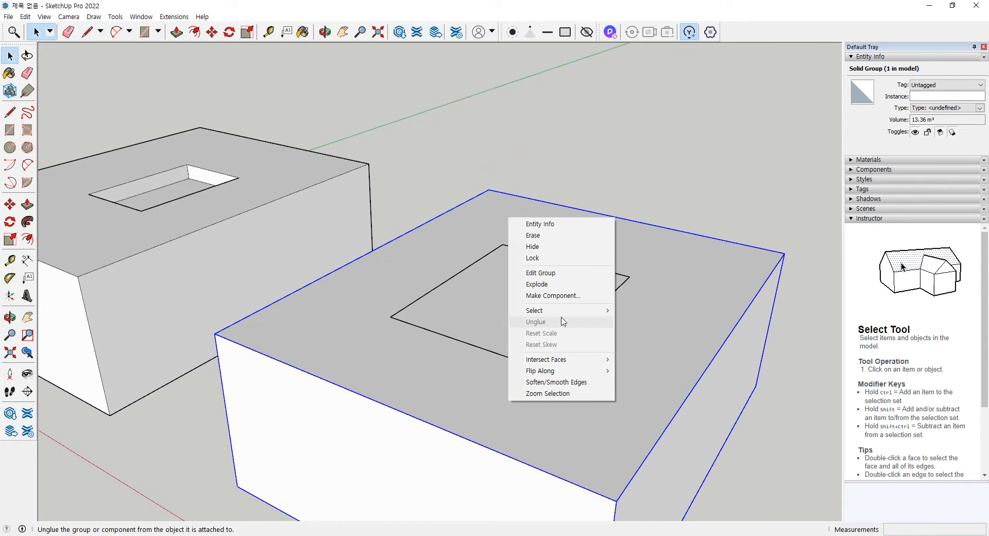
left_click(561, 284)
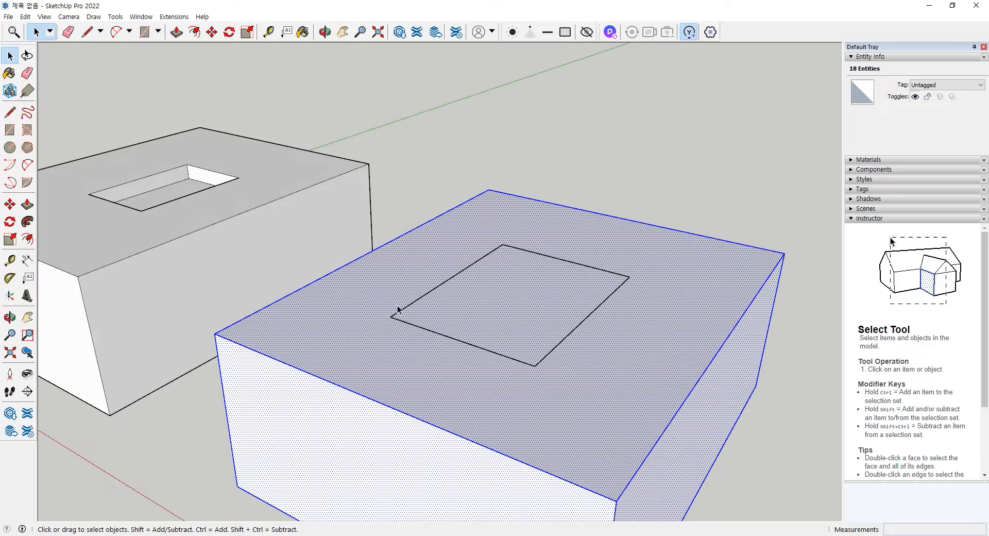
Examine the rectangle on the exploded copy's top from several angles and inspect the recessed original box for comparison.
middle_click_drag(492, 377, 263, 294)
scroll(210, 304, "up", 2)
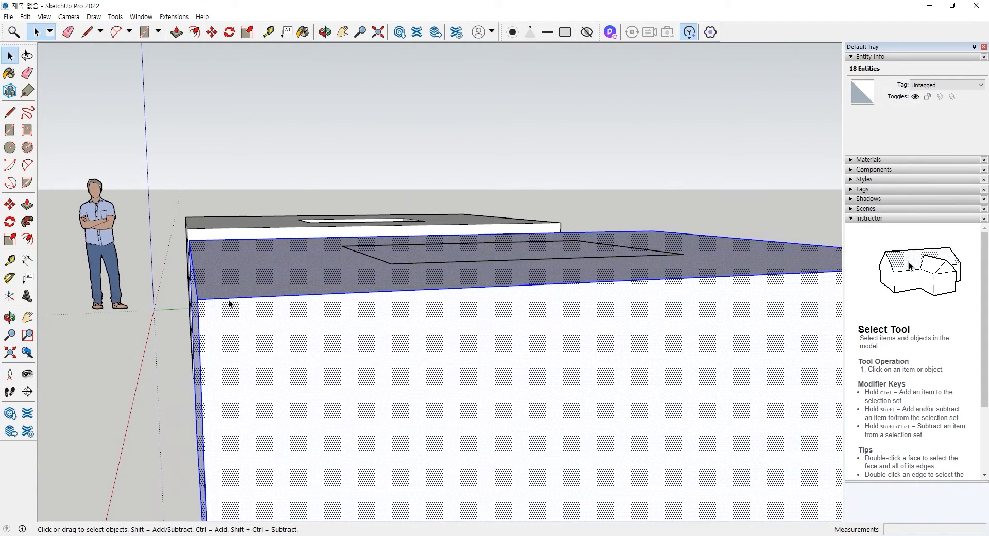
middle_click_drag(376, 271, 573, 309)
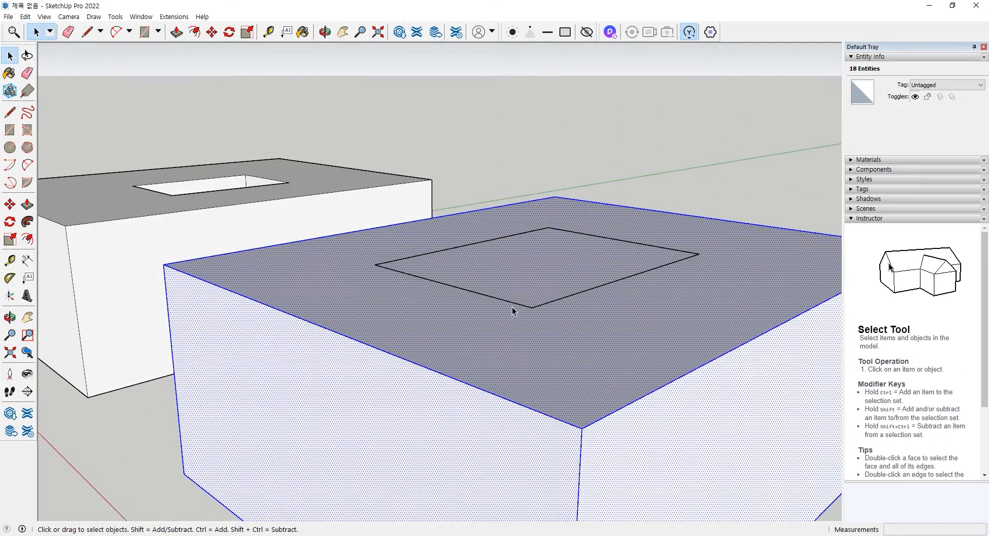
scroll(512, 310, "down", 2)
middle_click_drag(511, 311, 555, 366)
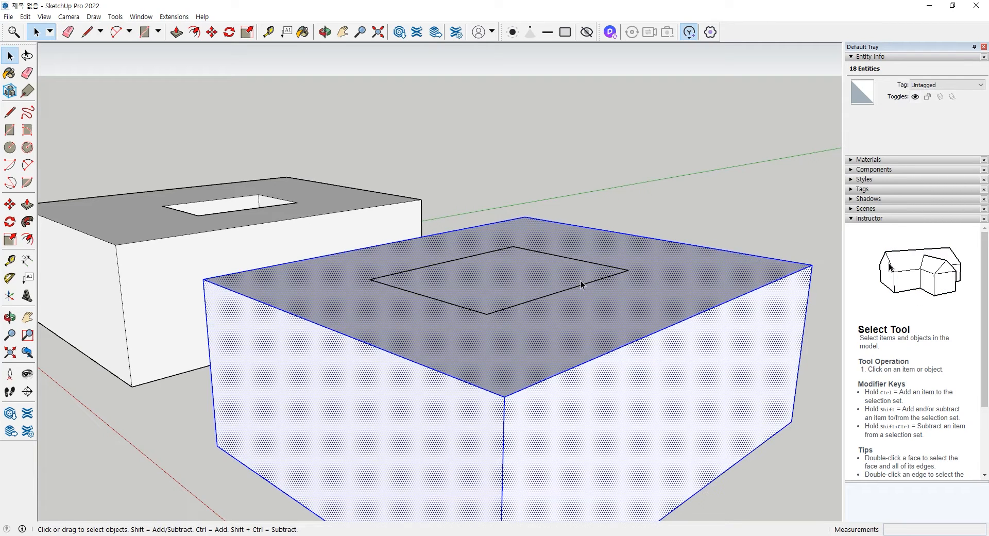
middle_click_drag(512, 302, 444, 332)
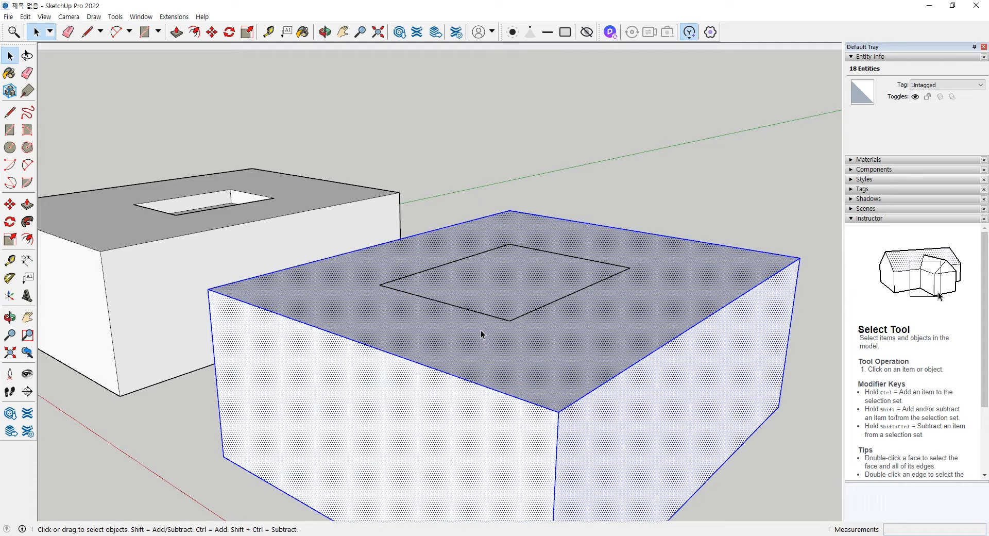
scroll(480, 329, "down", 1)
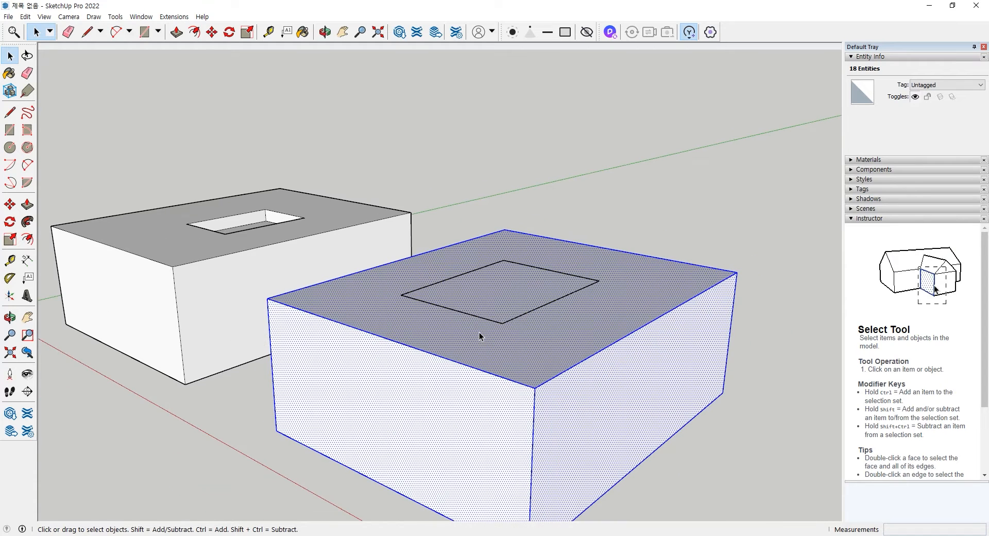
triple_click(319, 258)
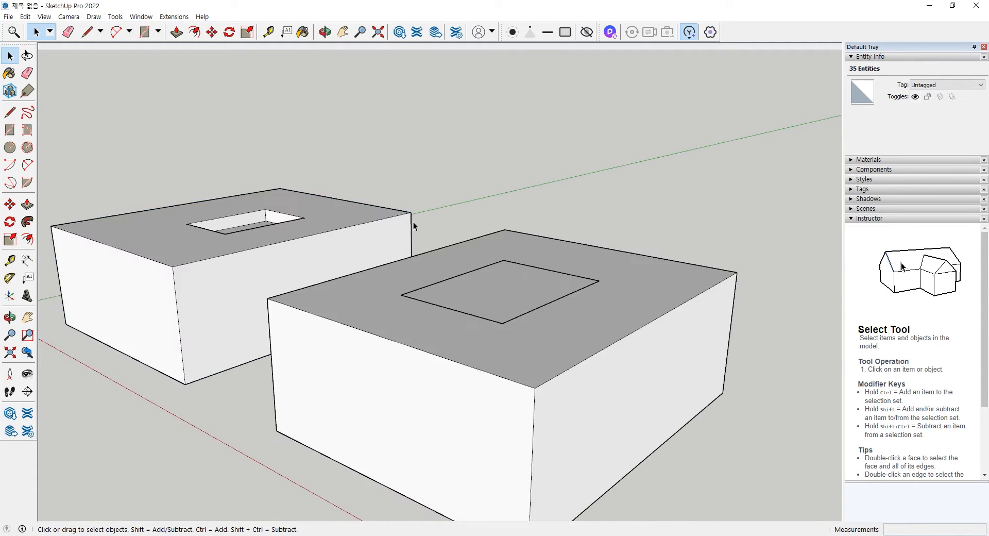
key("ctrl+g")
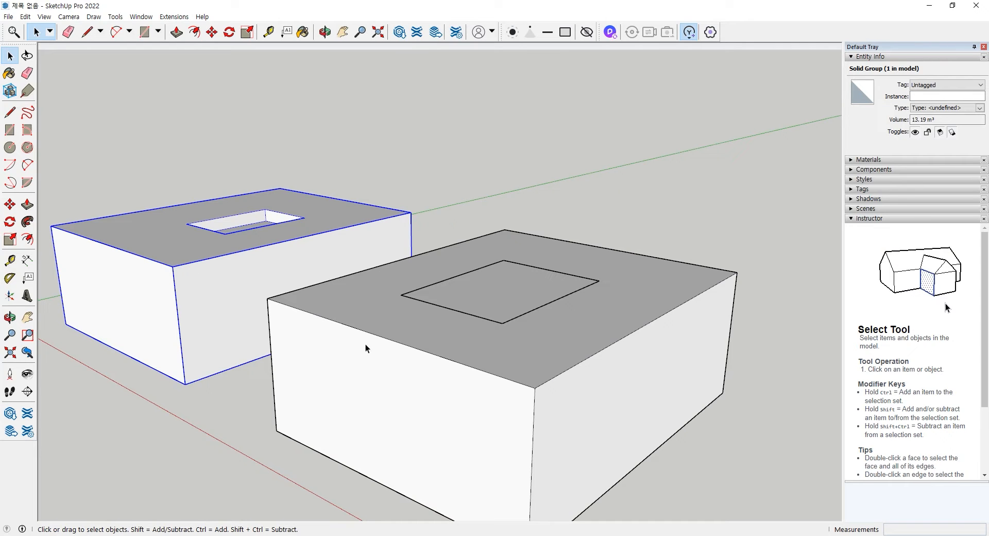
Select all connected faces and edges of the copied box and make them a group without the loose top rectangle.
left_click(305, 317)
triple_click(323, 337)
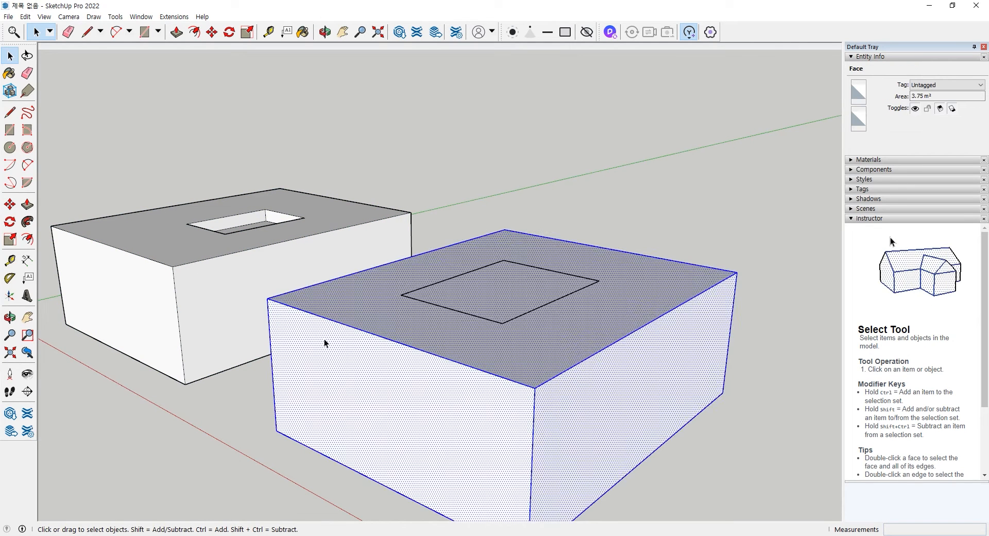
right_click(325, 340)
left_click(361, 428)
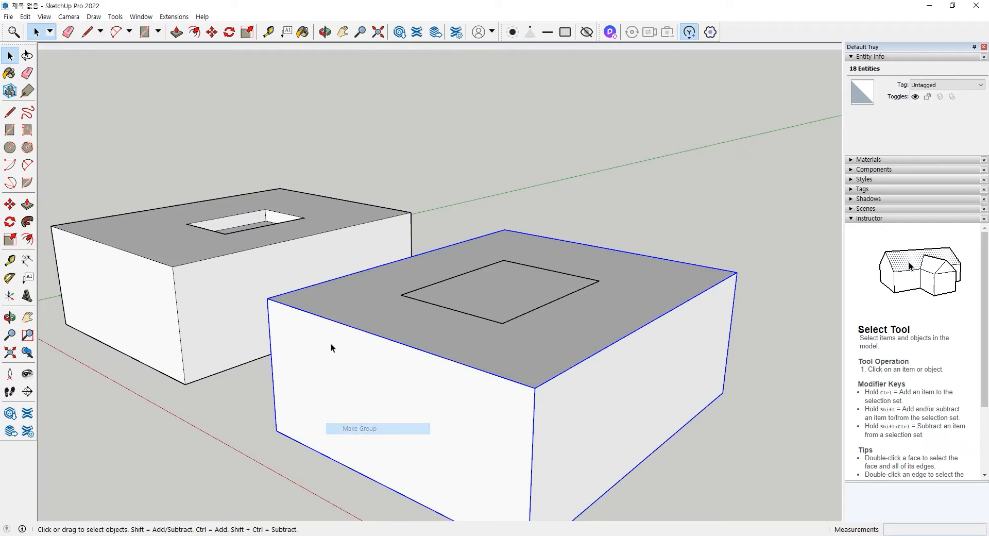
Examine the near upper corner of the regrouped copied box up close.
scroll(271, 300, "up", 2)
scroll(272, 300, "up", 5)
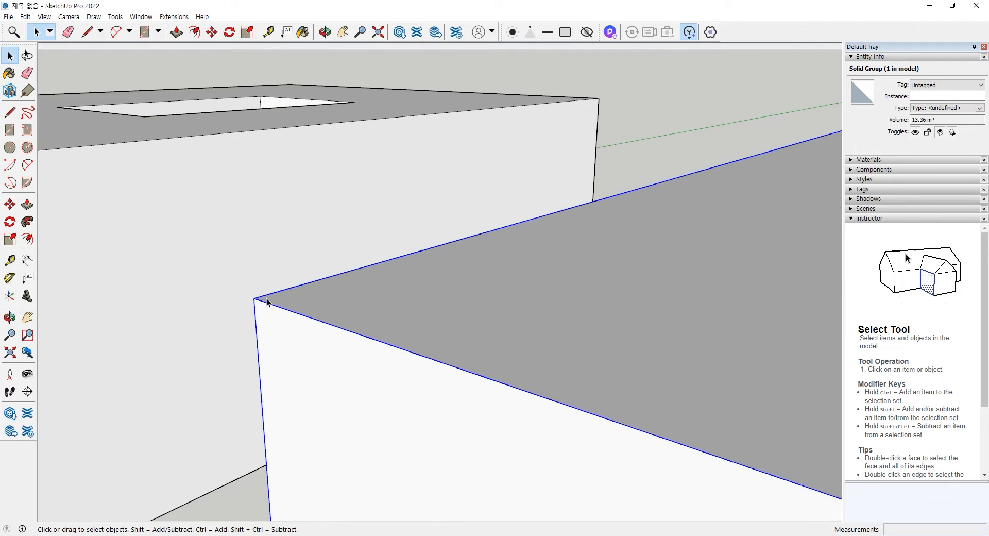
scroll(259, 303, "up", 5)
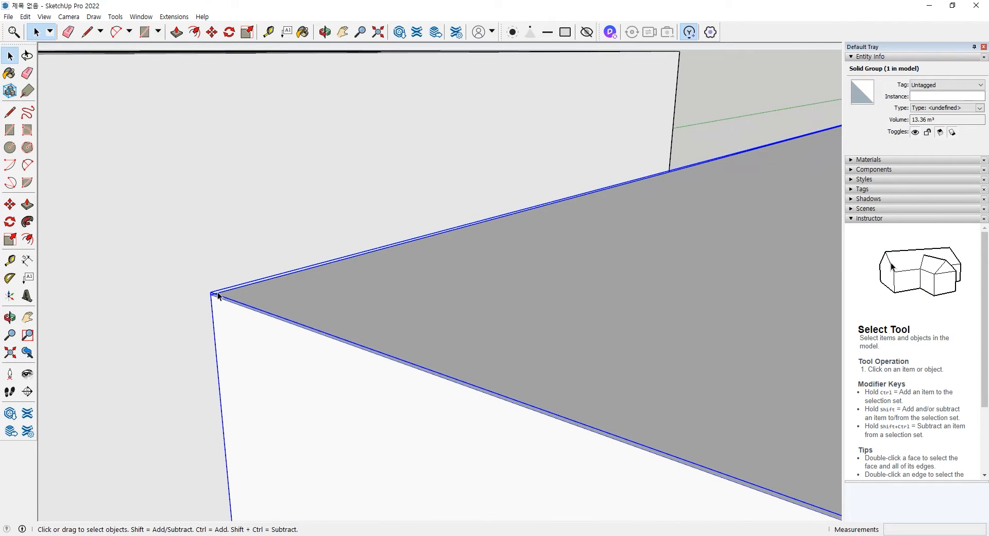
Delete the original box group with the recess, keeping the copied box and its loose top rectangle.
scroll(226, 302, "up", 1)
scroll(221, 302, "down", 4)
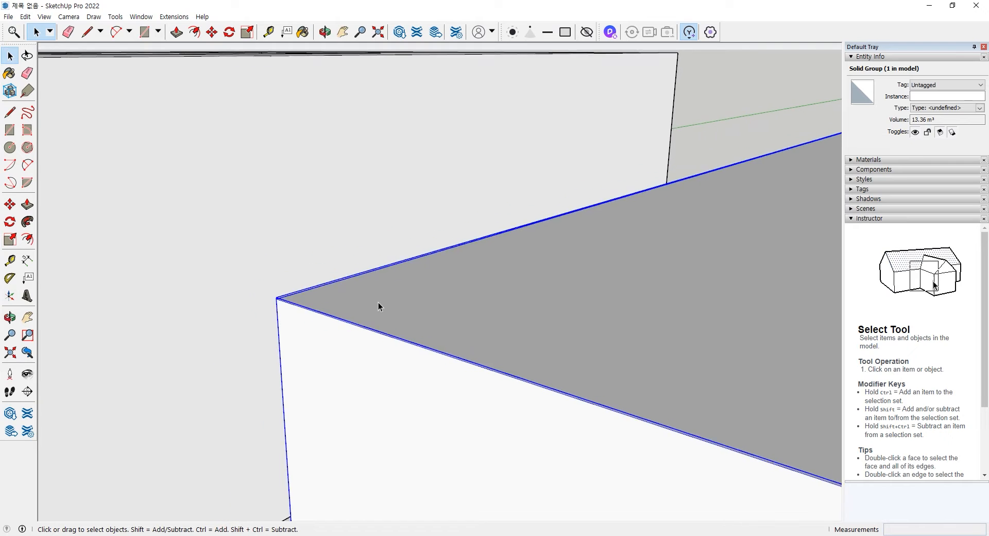
scroll(379, 311, "down", 8)
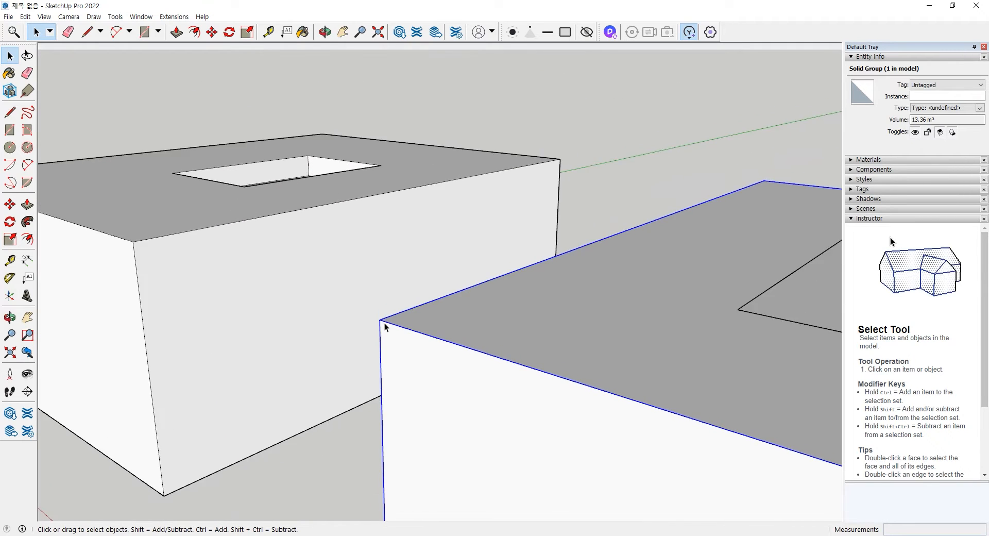
scroll(388, 325, "down", 2)
left_click(348, 314)
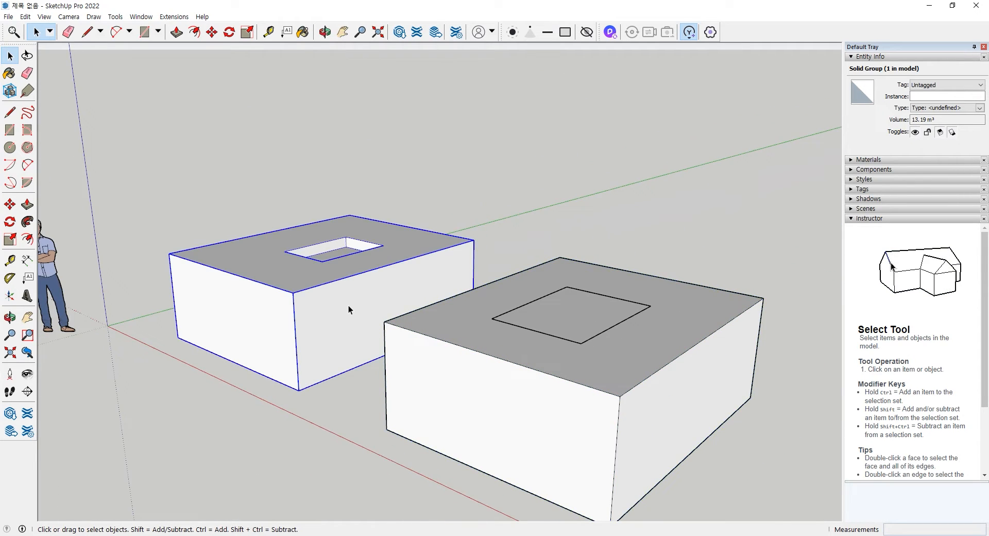
key("Delete")
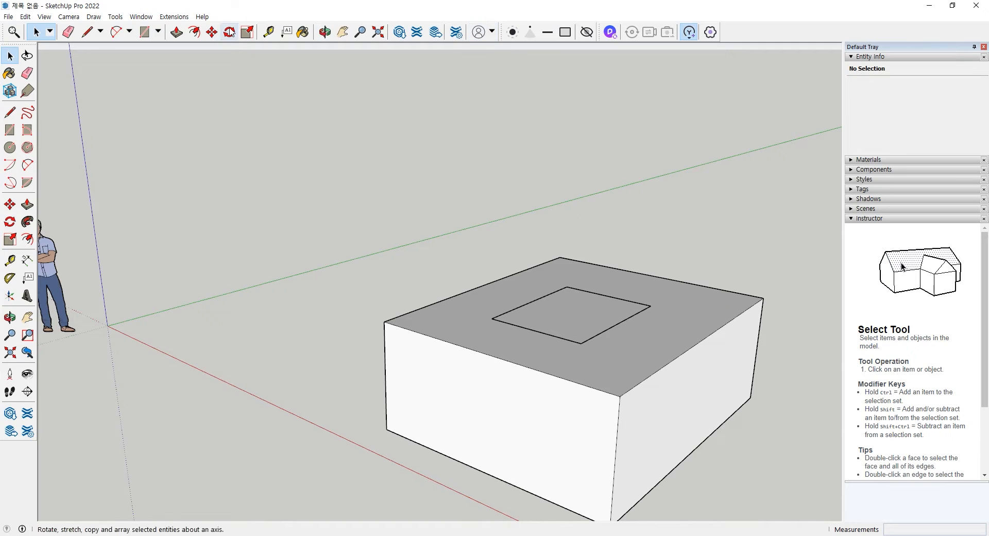
Display the Views toolbar for switching between standard camera views.
right_click(277, 36)
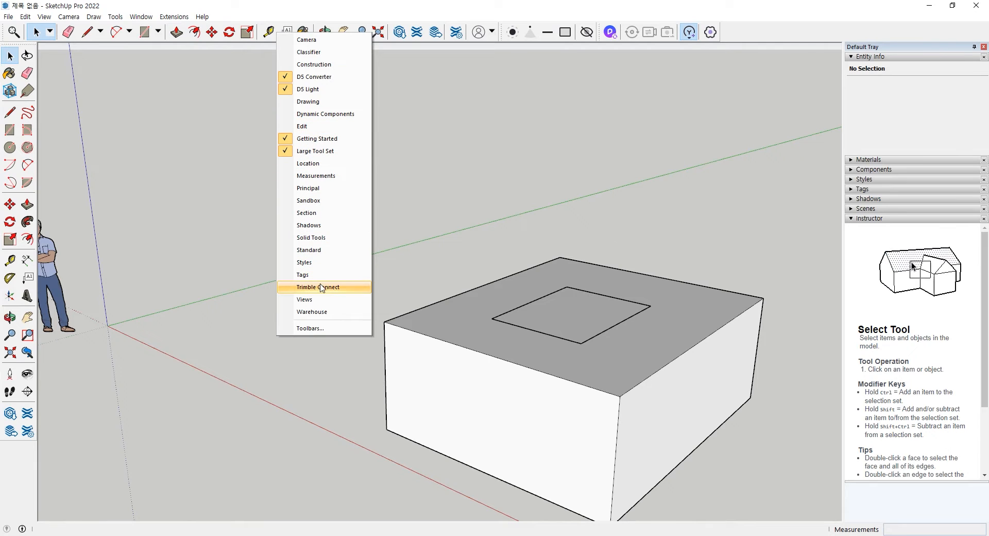
left_click(325, 300)
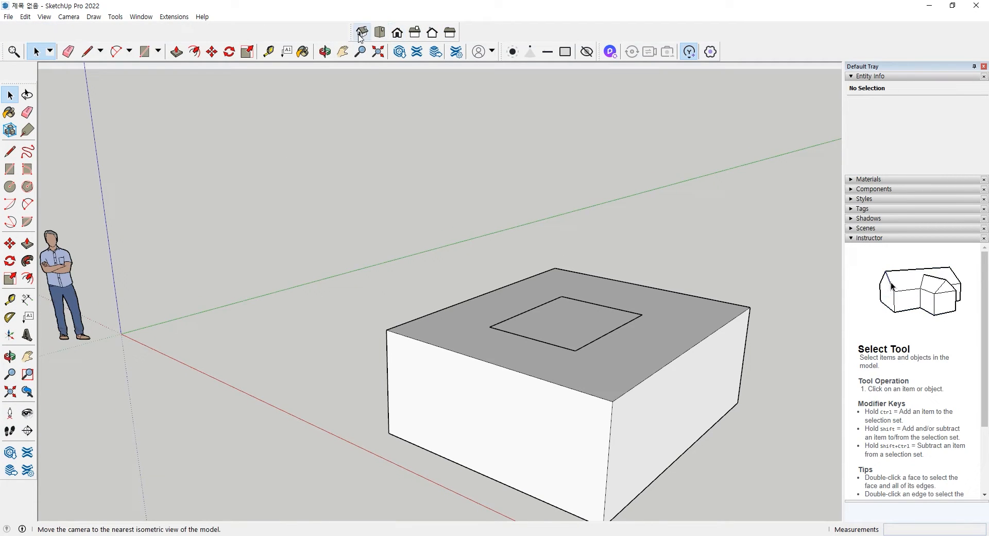
middle_click_drag(335, 391, 475, 366)
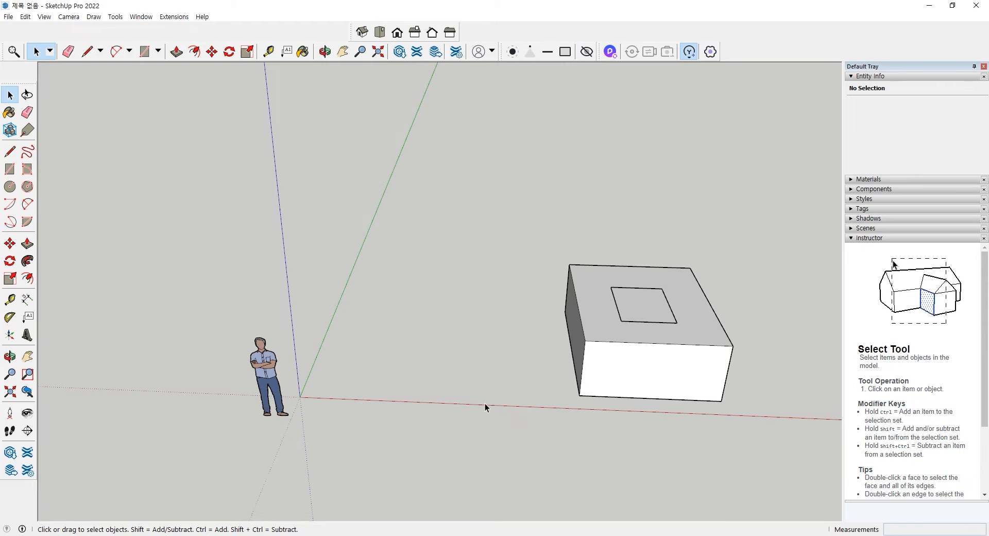
middle_click_drag(348, 416, 388, 508)
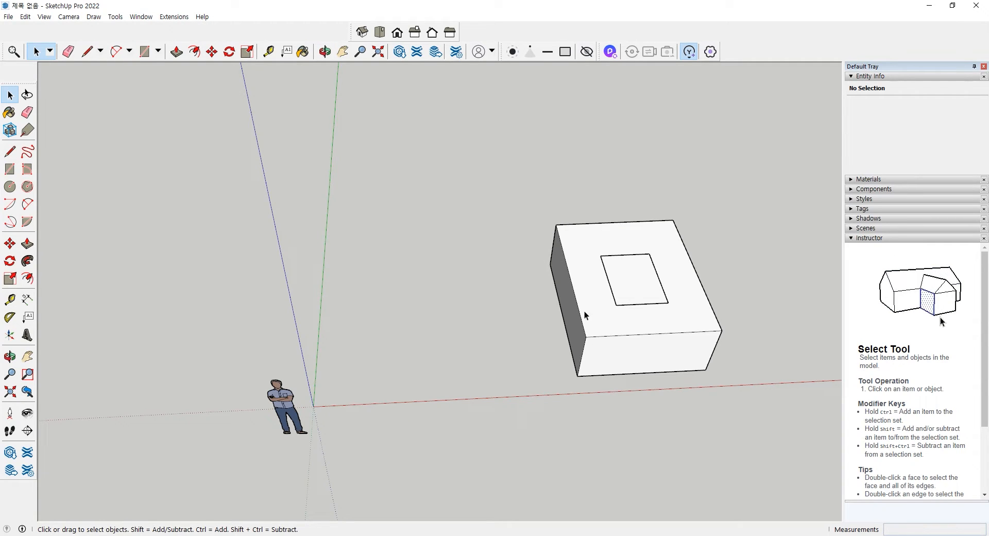
Set the camera to the standard Front view with Parallel Projection.
left_click(397, 33)
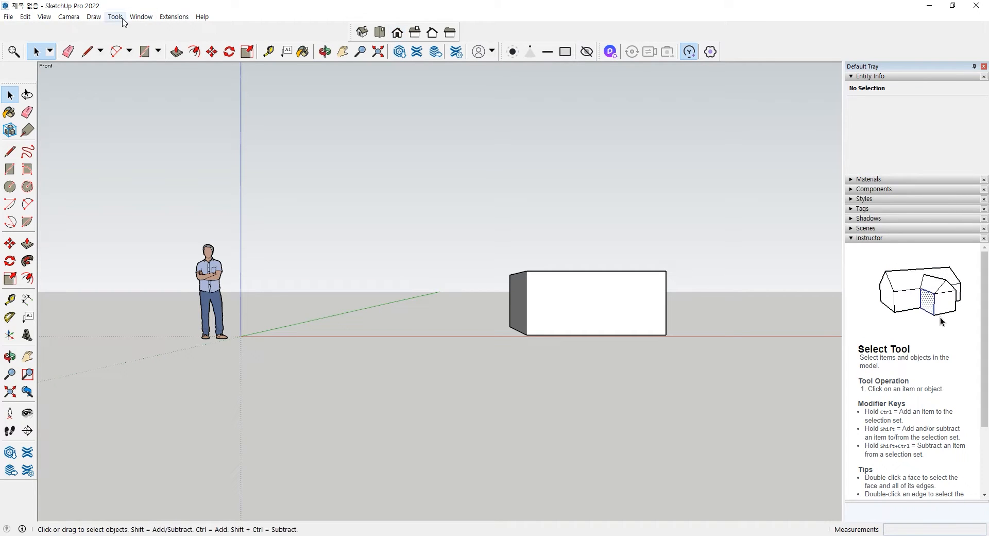
left_click(72, 17)
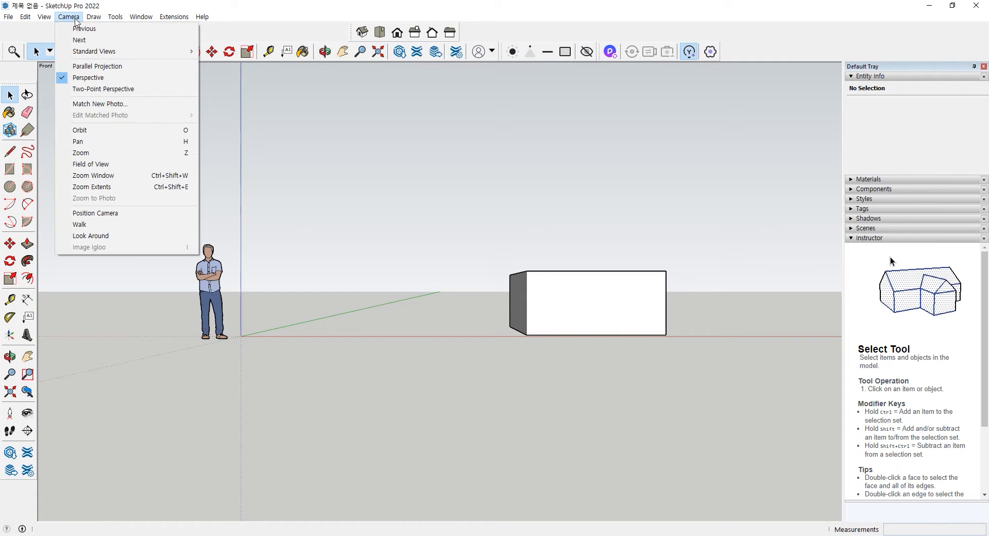
left_click(113, 68)
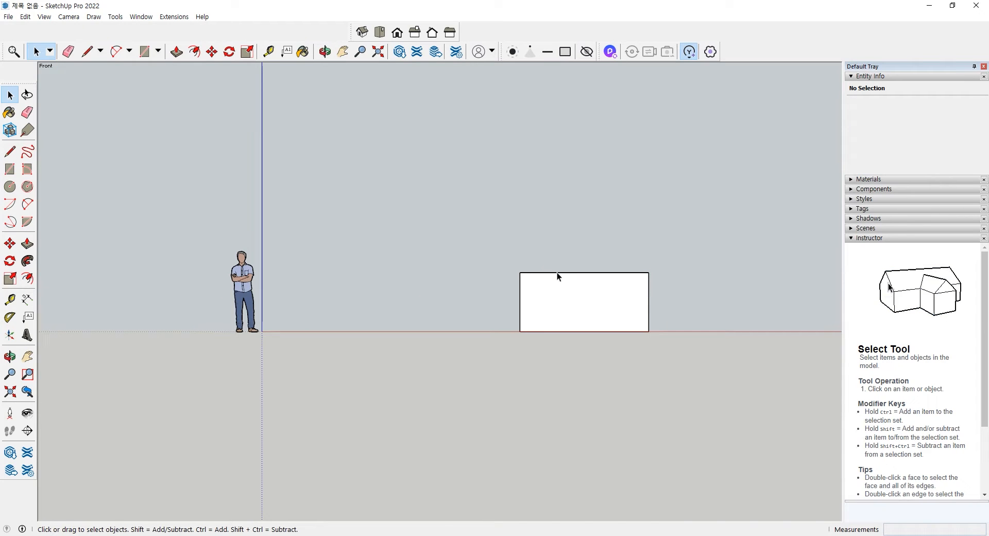
Select the grouped box and examine the left end of its top edge up close in the front view.
scroll(557, 272, "up", 5)
scroll(495, 272, "up", 3)
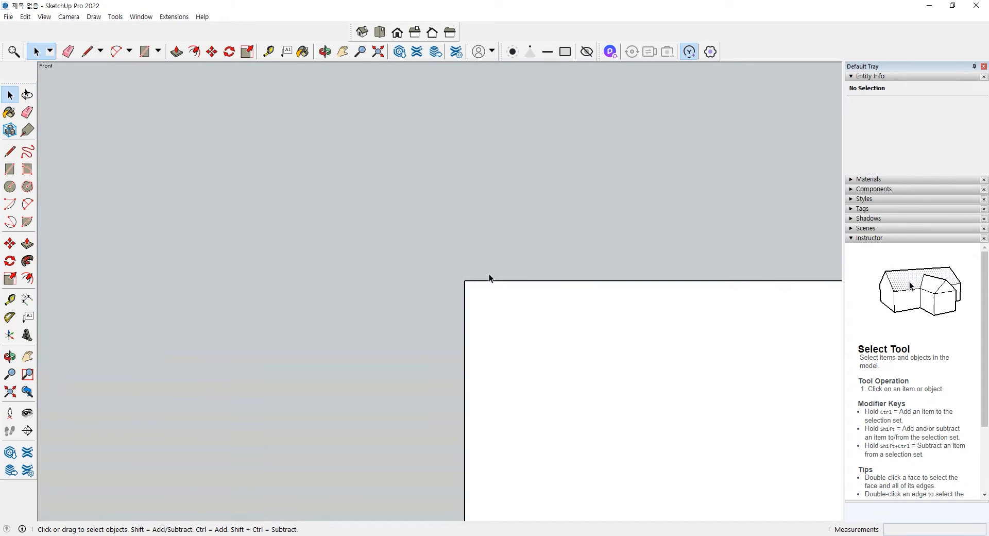
left_click(483, 307)
scroll(488, 289, "up", 4)
scroll(451, 289, "down", 2)
scroll(441, 295, "up", 8)
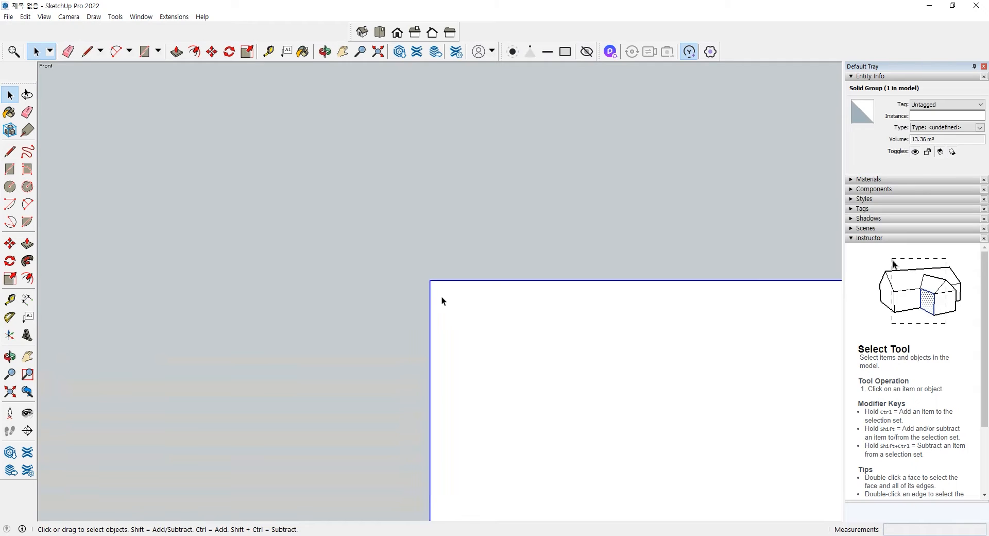
scroll(416, 289, "up", 6)
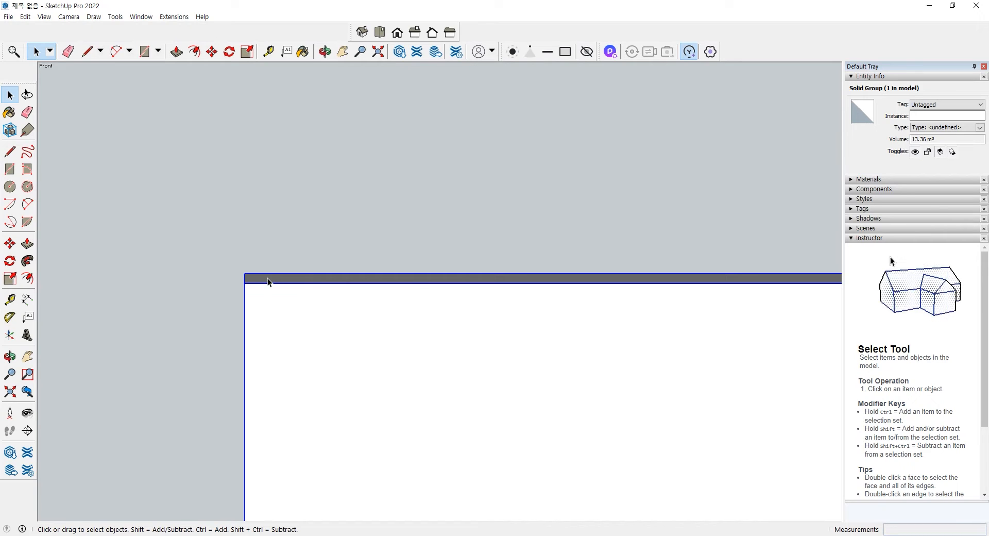
scroll(267, 278, "down", 2)
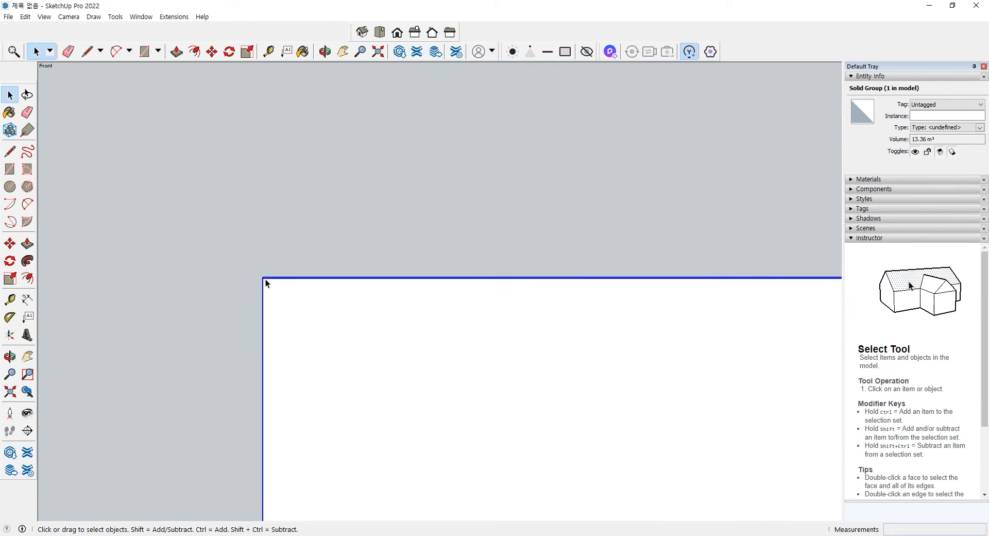
scroll(265, 279, "down", 2)
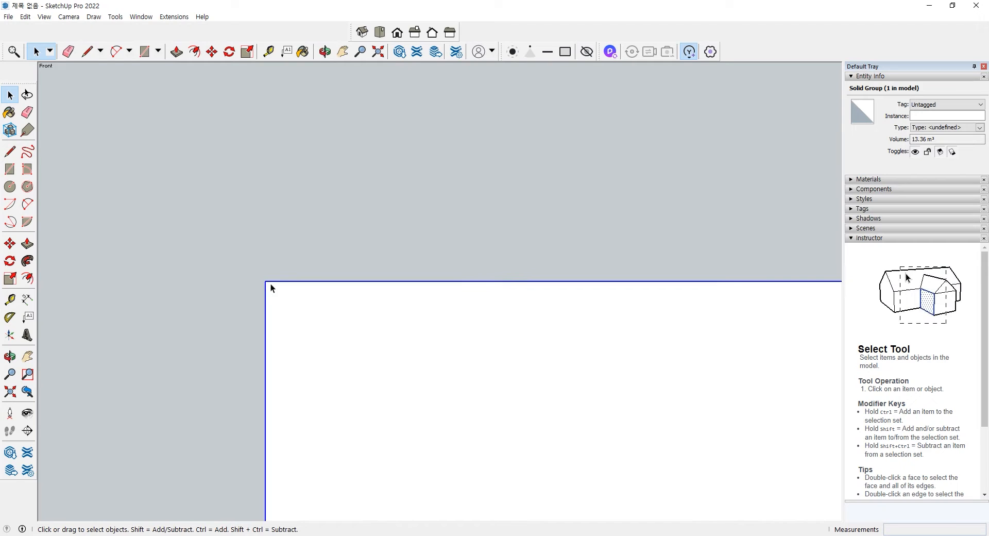
scroll(270, 284, "up", 5)
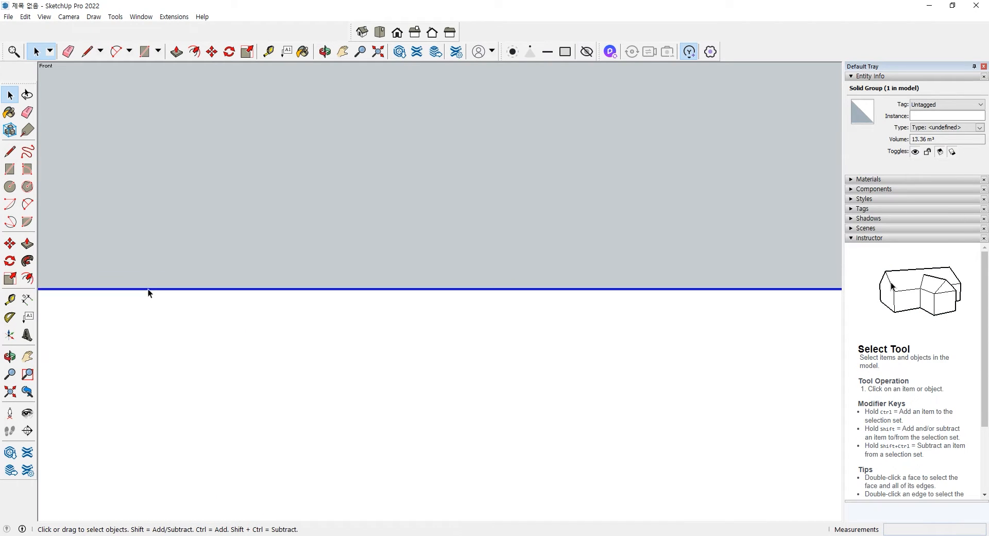
scroll(148, 290, "down", 3)
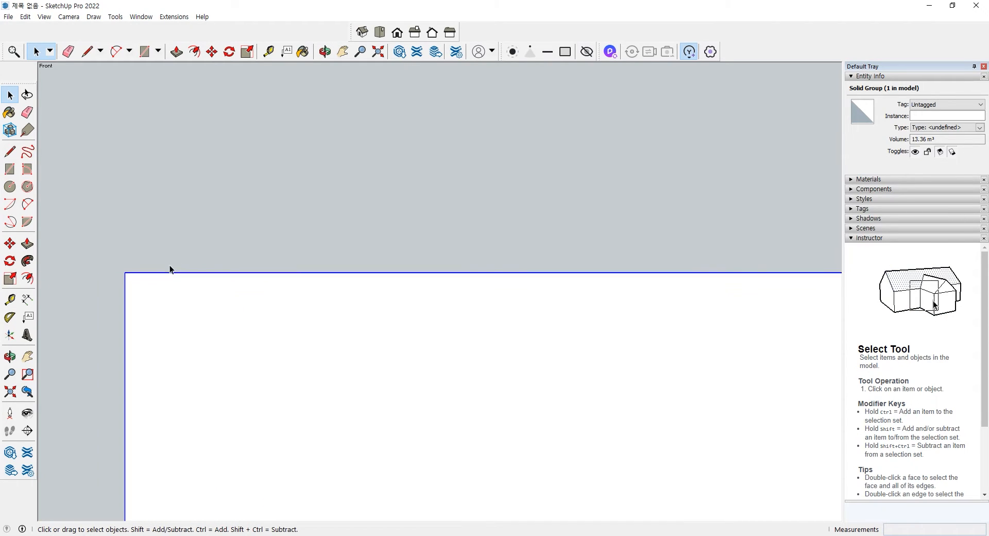
scroll(169, 265, "down", 3)
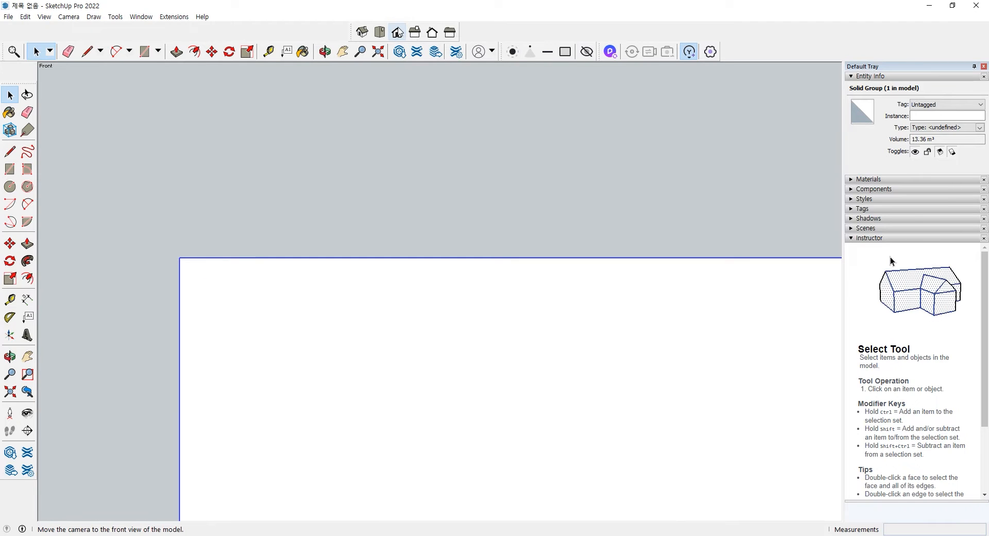
Switch to the standard Right view and examine the left end of the box's top edge up close.
scroll(464, 144, "down", 5)
middle_click_drag(441, 200, 448, 328)
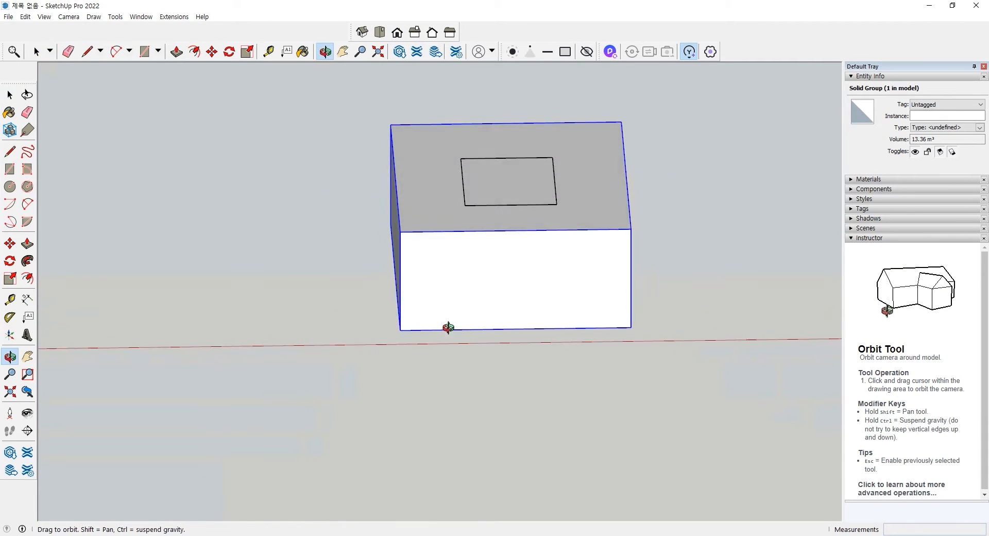
scroll(417, 305, "down", 4)
middle_click_drag(360, 353, 366, 379)
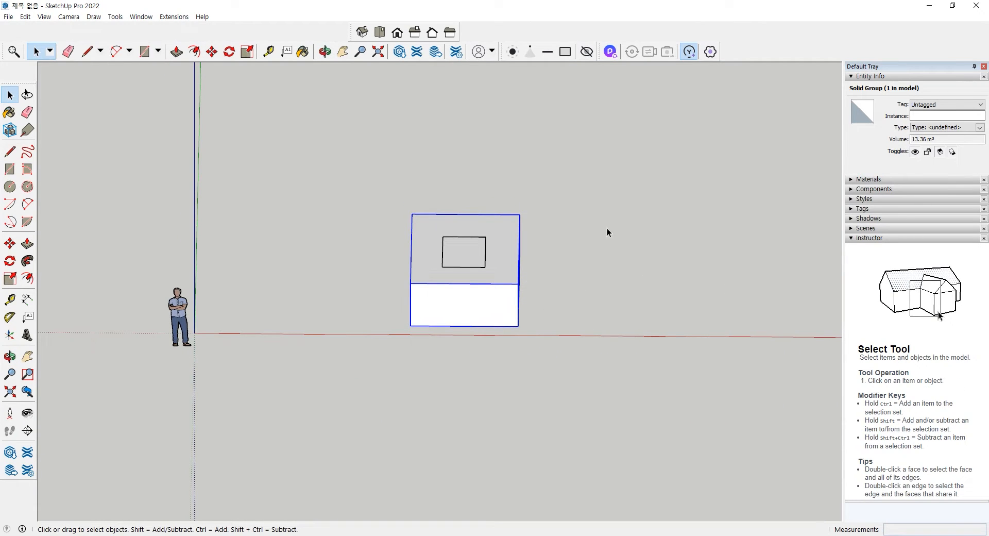
left_click(415, 33)
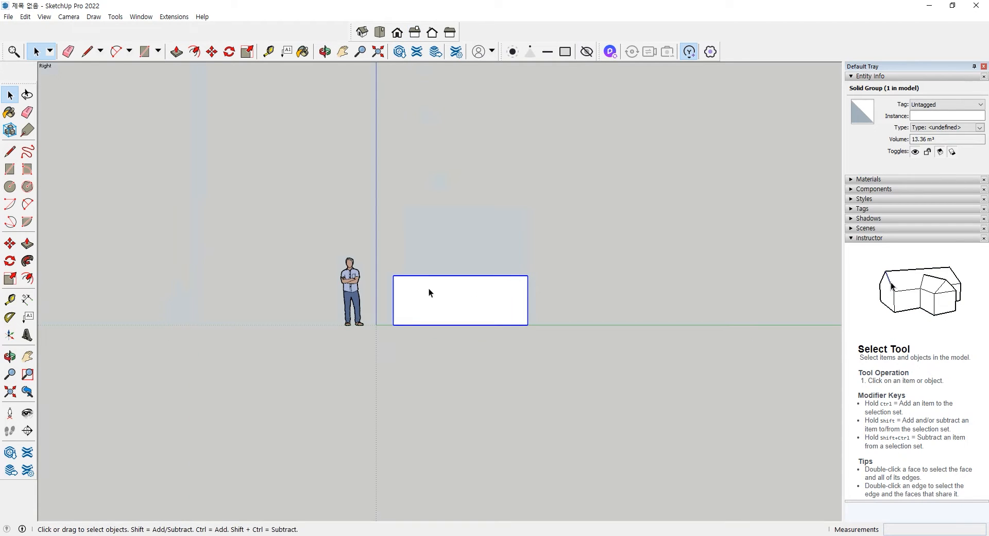
scroll(407, 281, "up", 5)
scroll(399, 278, "up", 5)
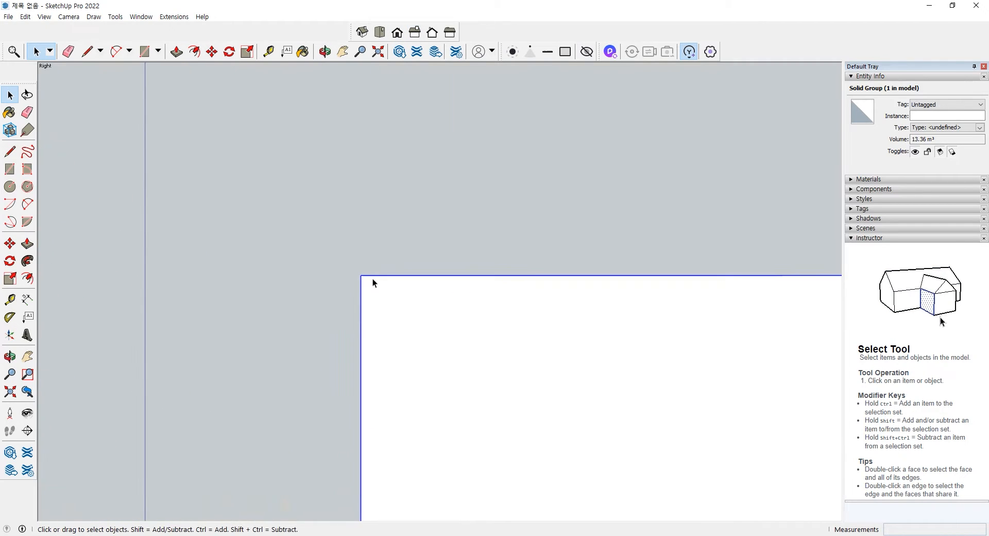
scroll(291, 280, "up", 5)
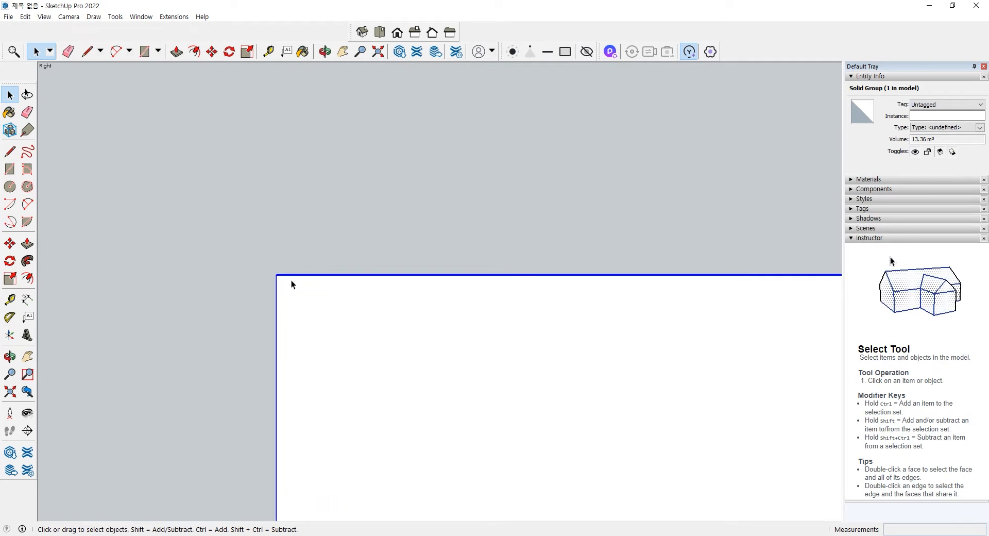
scroll(263, 272, "up", 4)
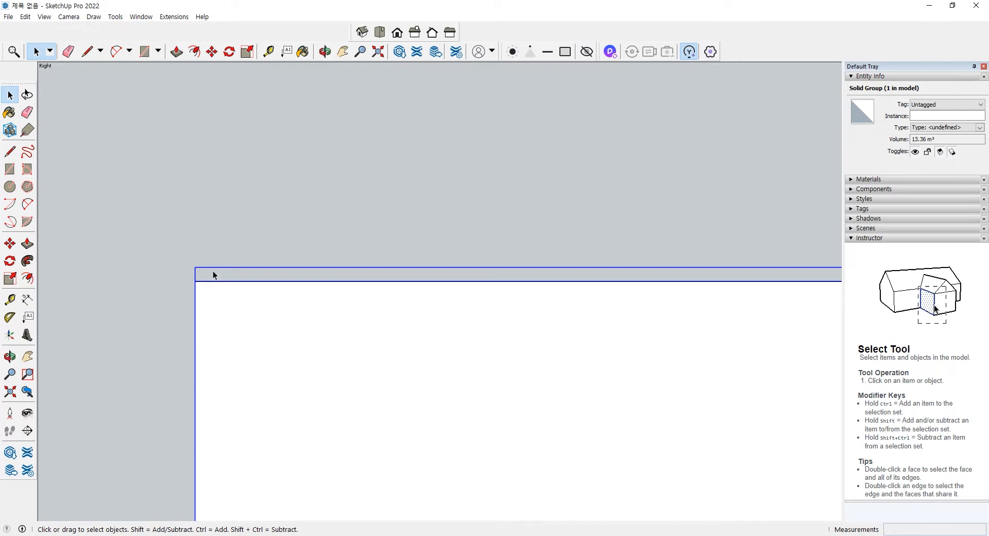
scroll(228, 298, "down", 8)
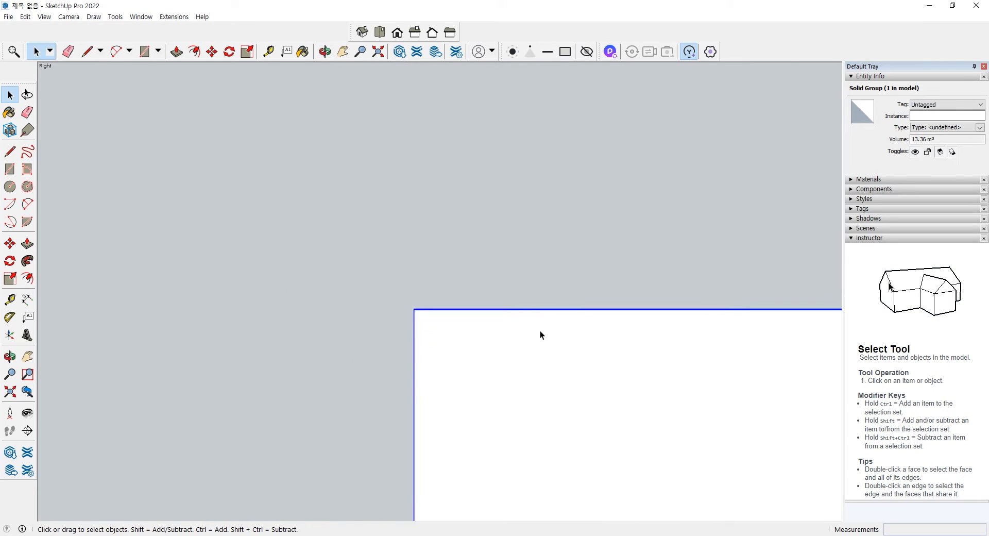
scroll(525, 350, "down", 3)
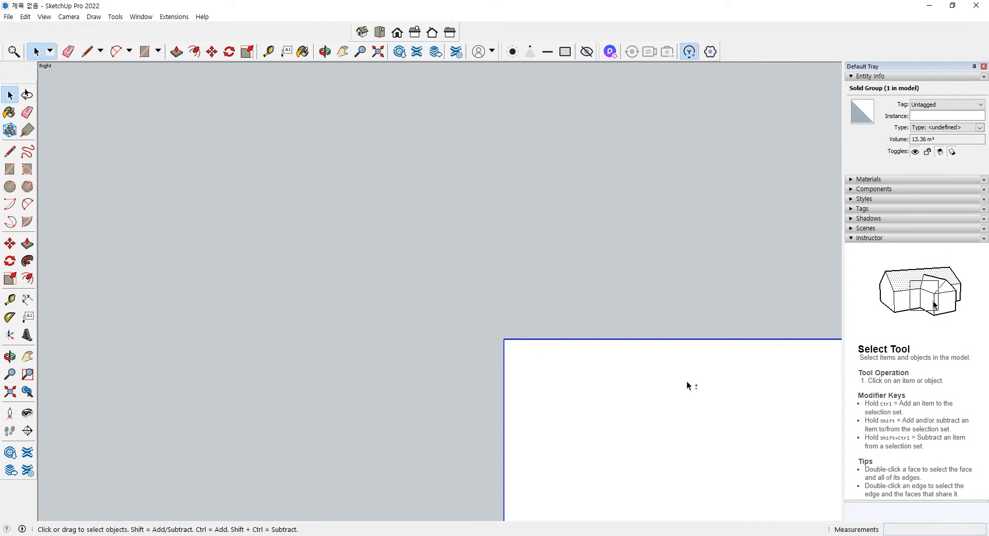
Follow the box's top edge in the right view to examine its opposite upper corner, and return to an angled view.
middle_click_drag(687, 382, 277, 360, "shift")
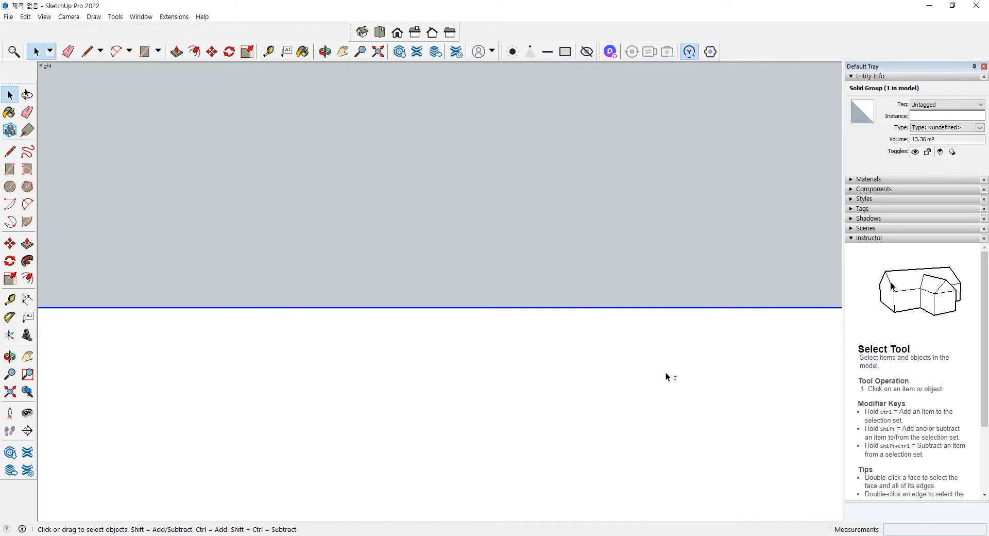
middle_click_drag(666, 372, 193, 371, "shift")
scroll(467, 350, "down", 2)
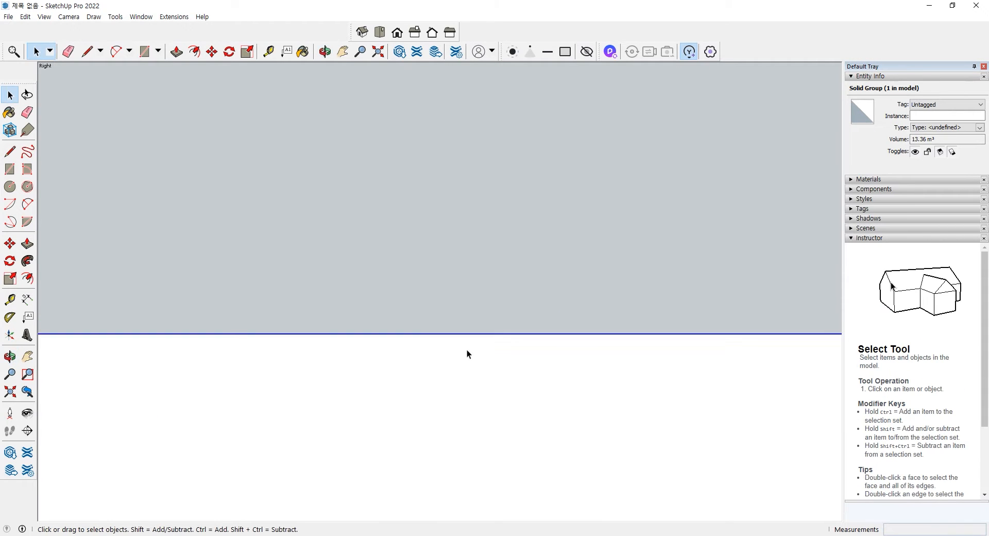
scroll(467, 343, "down", 5)
middle_click_drag(649, 377, 317, 386, "shift")
scroll(438, 359, "up", 8)
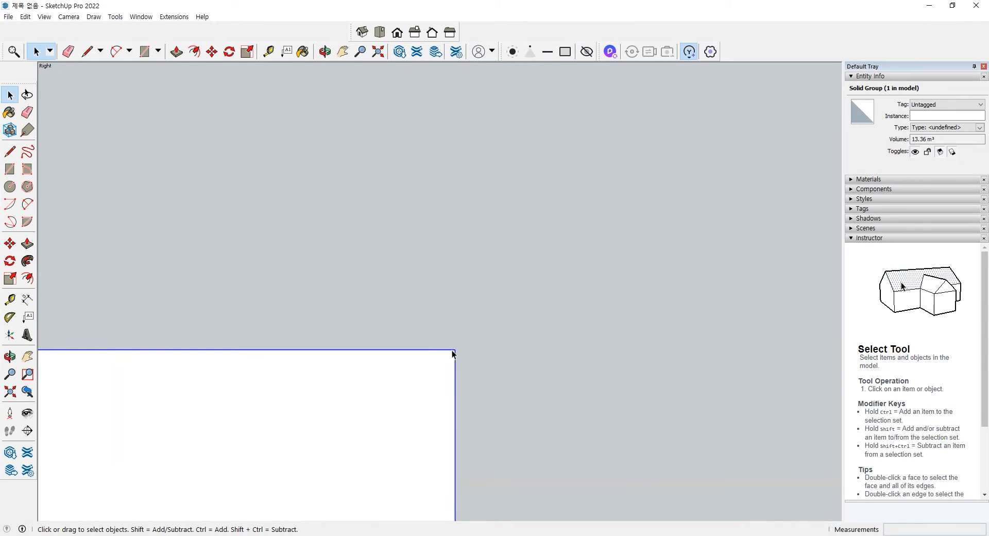
scroll(452, 350, "up", 4)
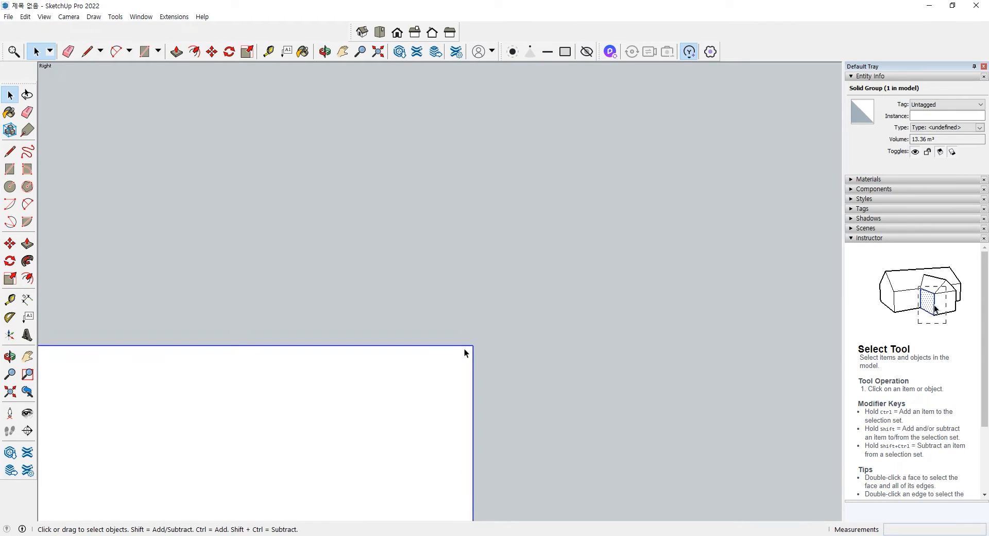
scroll(465, 348, "up", 4)
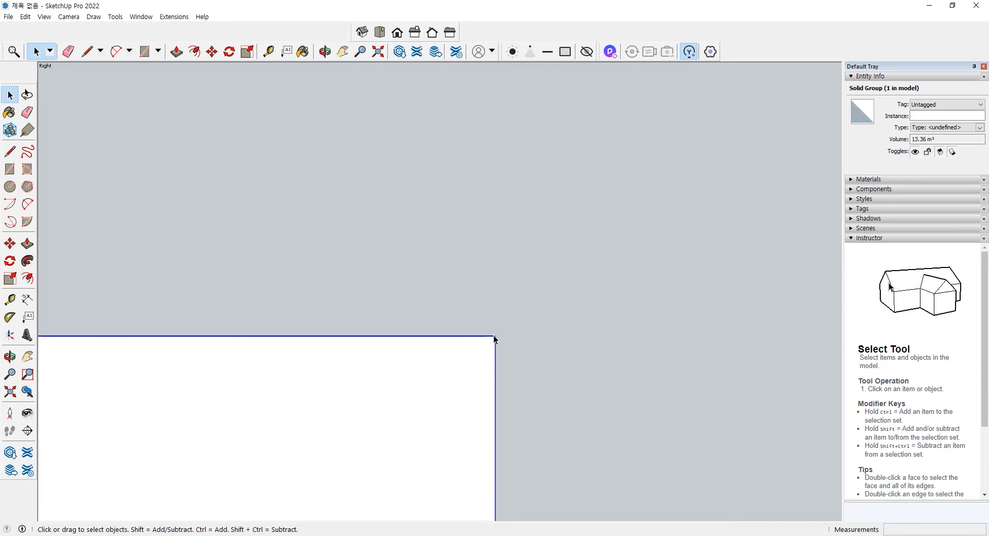
scroll(494, 337, "up", 4)
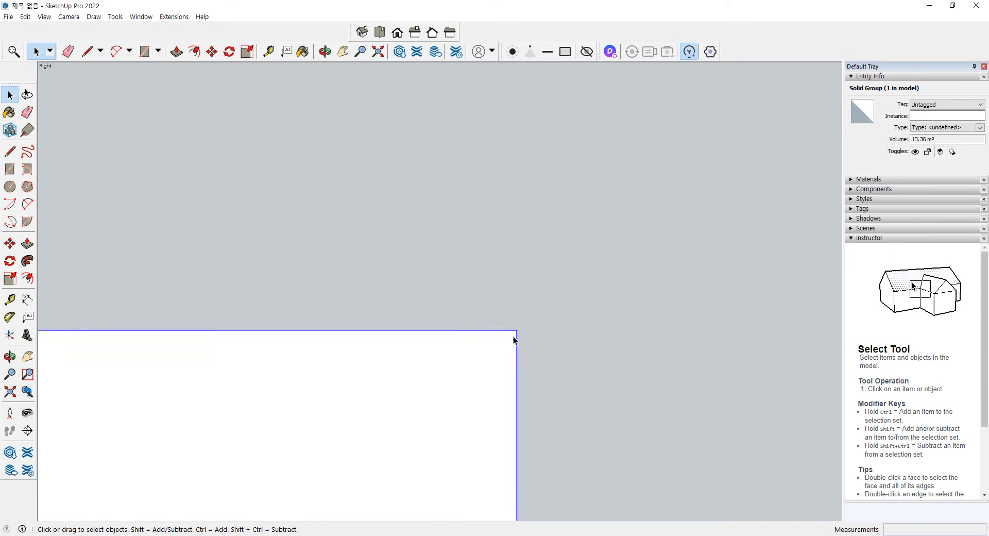
scroll(508, 335, "up", 3)
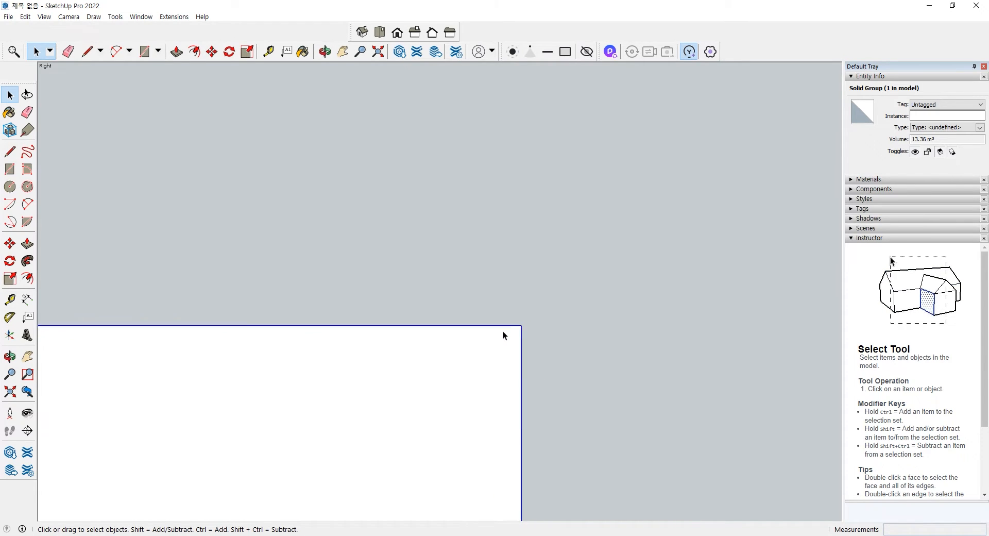
middle_click_drag(503, 332, 426, 400, "shift")
scroll(264, 415, "down", 2)
scroll(263, 416, "down", 3)
mouse_move(378, 378)
middle_mouse_down()
mouse_move(400, 393)
mouse_move(342, 401)
mouse_move(523, 512)
mouse_move(486, 444)
mouse_move(415, 423)
mouse_move(413, 407)
mouse_move(378, 393)
mouse_move(387, 379)
middle_mouse_up()
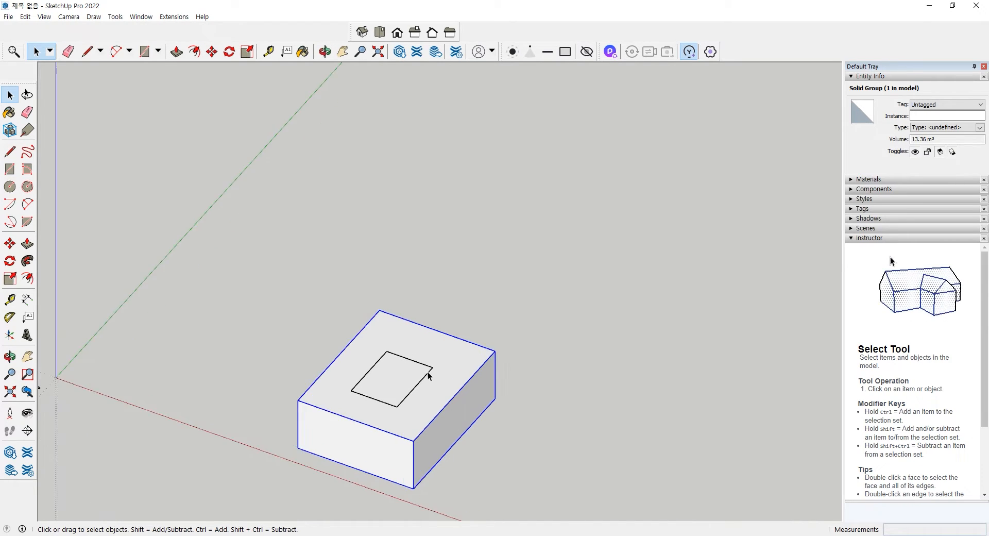
Open the box group and move the top edge beside the blue axis straight down by about 636 mm.
scroll(422, 354, "up", 3)
middle_click_drag(434, 381, 472, 350)
scroll(440, 407, "up", 3)
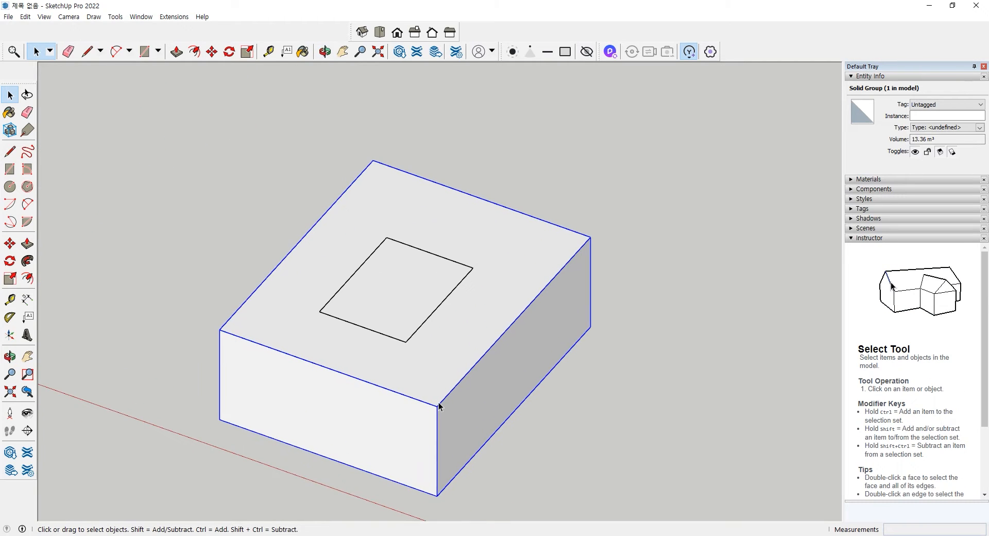
double_click(341, 372)
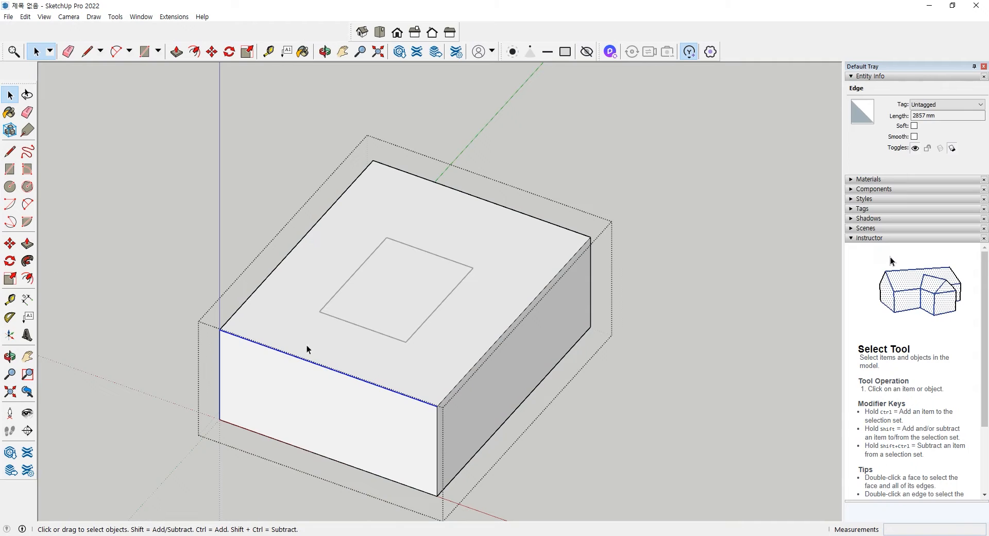
middle_click_drag(470, 394, 345, 320)
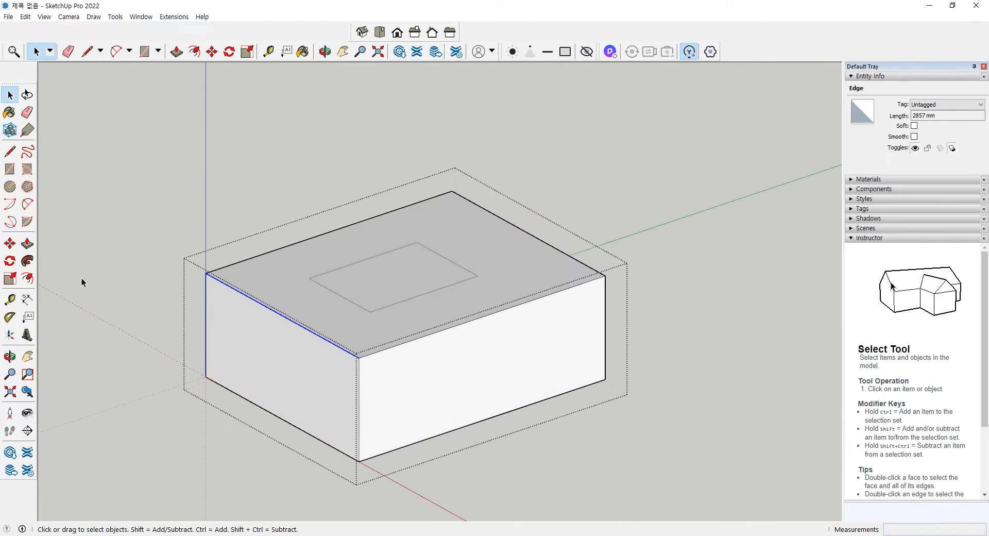
key("m")
left_click(204, 273)
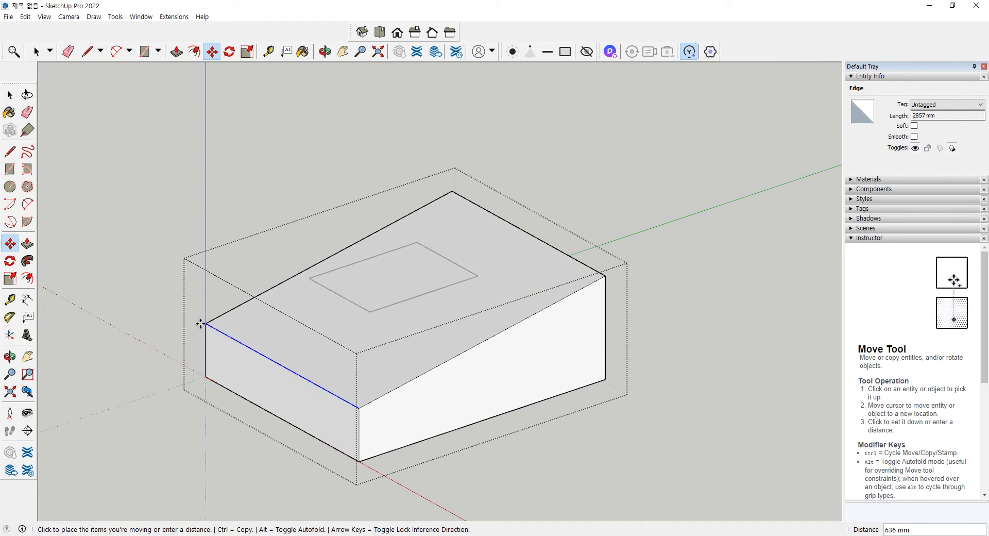
left_click(199, 324)
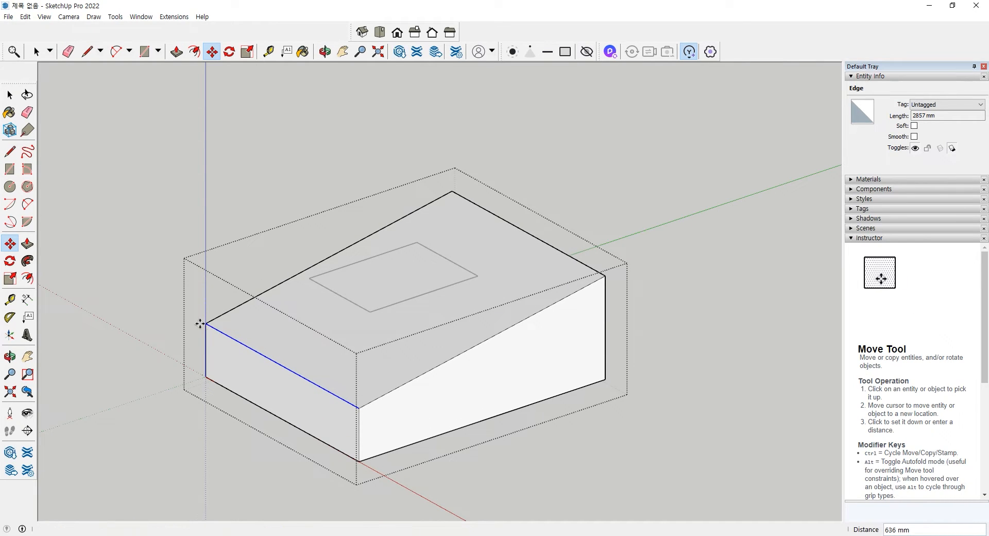
Push/Pull the sloped top face of the box outward by about 1565 mm.
left_click(26, 244)
left_click(410, 348)
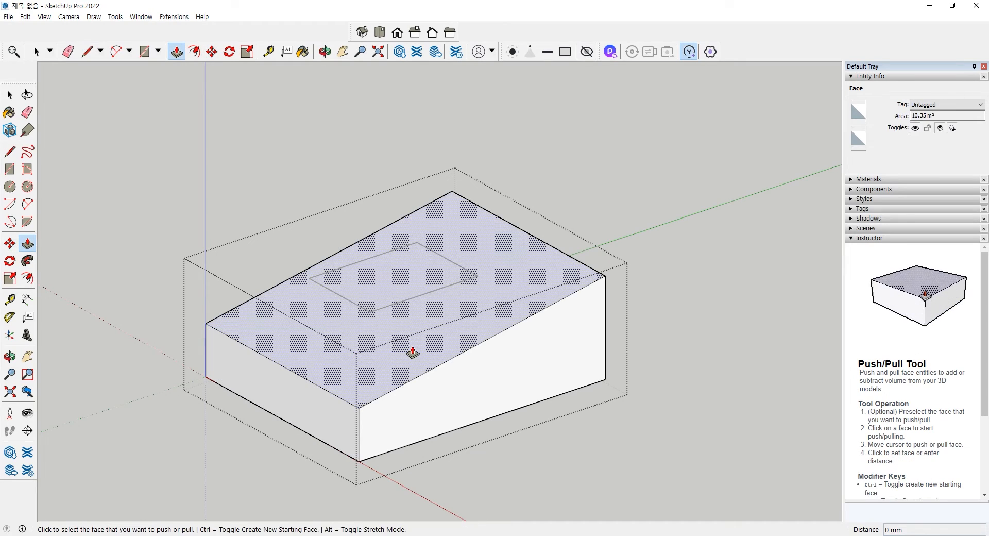
left_click(277, 249)
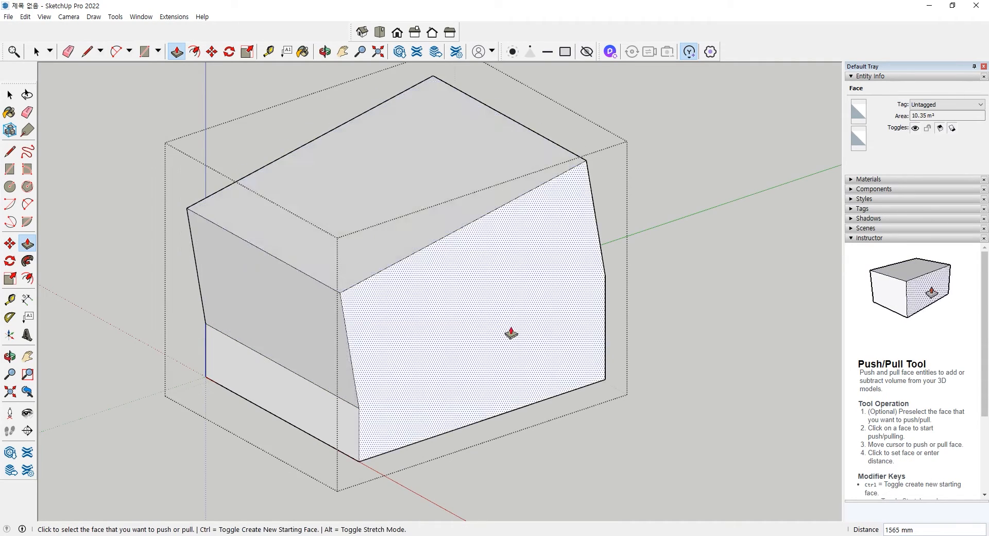
middle_click_drag(510, 334, 419, 295)
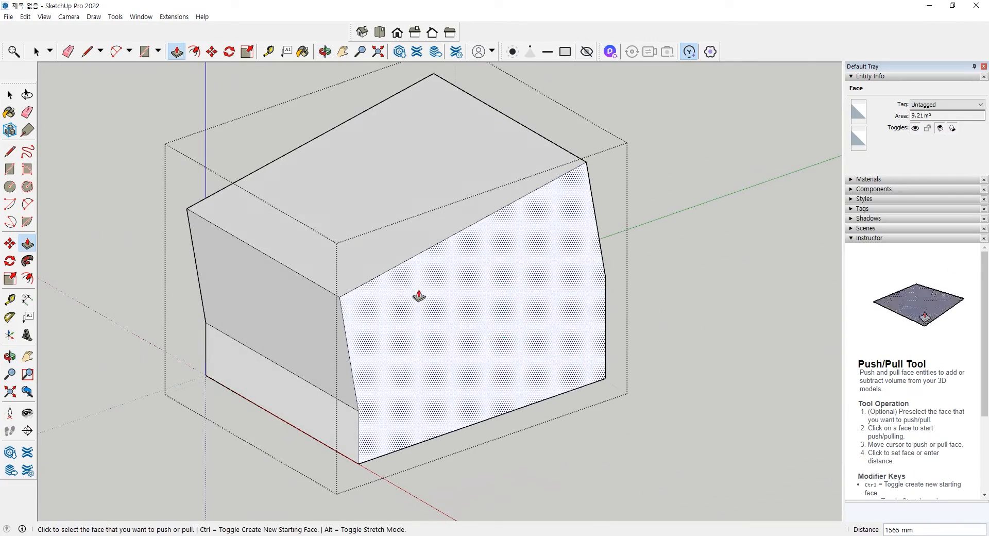
Switch the camera projection to Perspective and frame the whole box.
left_click(69, 16)
left_click(88, 77)
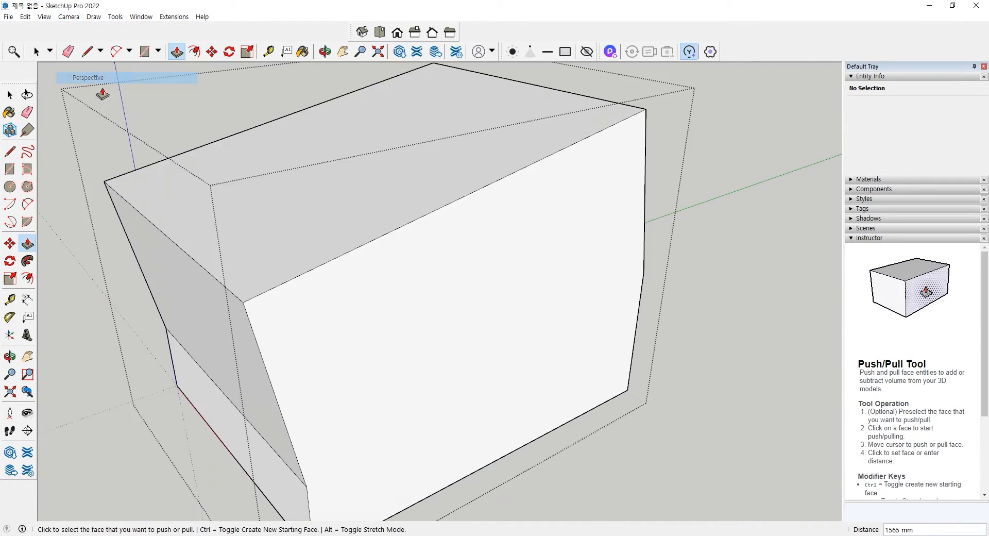
scroll(430, 330, "down", 3)
middle_click_drag(426, 330, 452, 327)
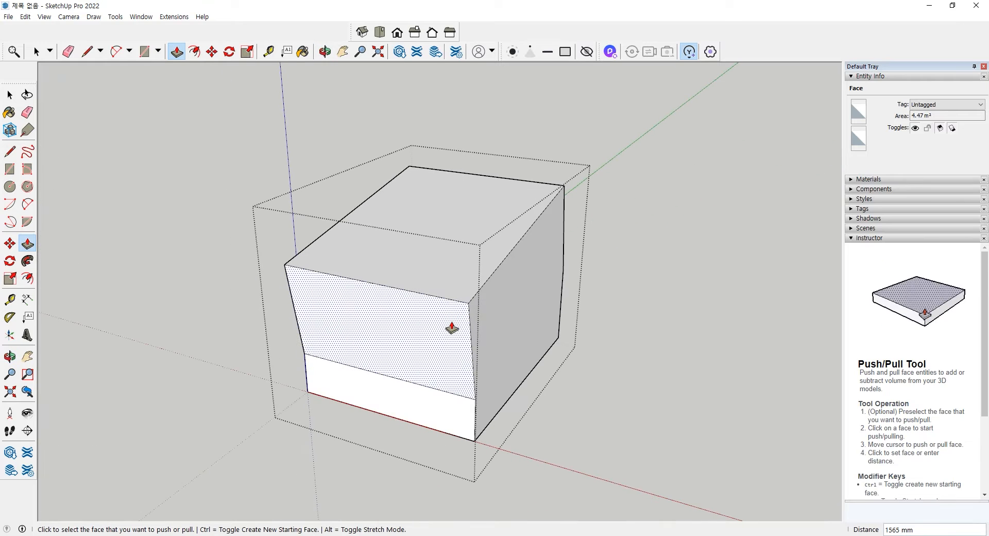
Undo the push/pull and the edge move, and close the box group.
key("ctrl+z")
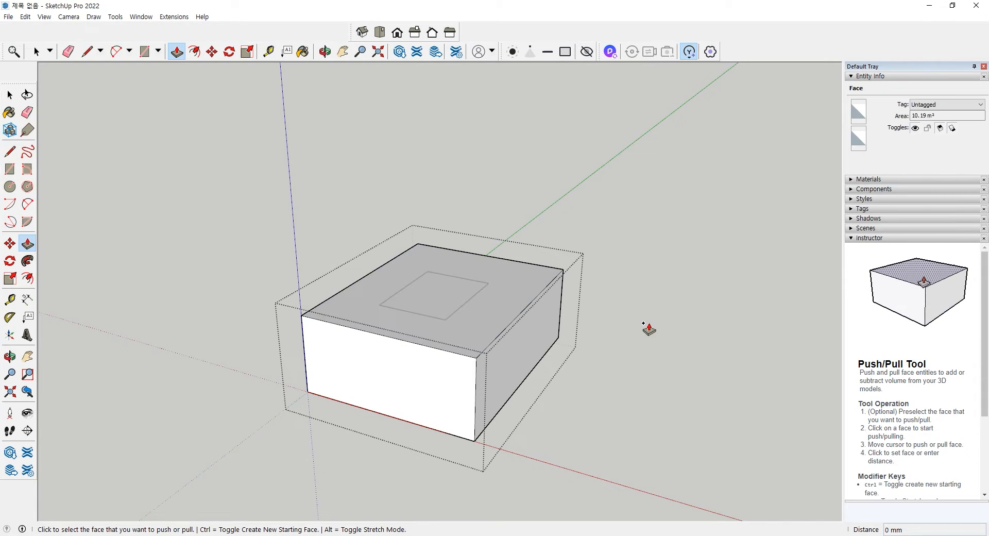
key("space")
left_click(628, 321)
scroll(442, 314, "up", 2)
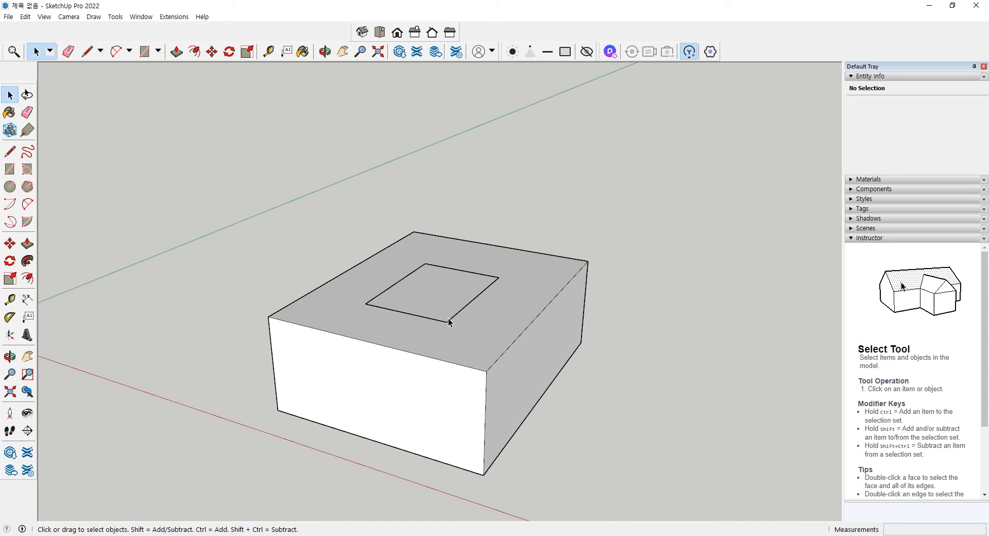
Explode the box group into loose geometry and clear the selection.
left_click(449, 319)
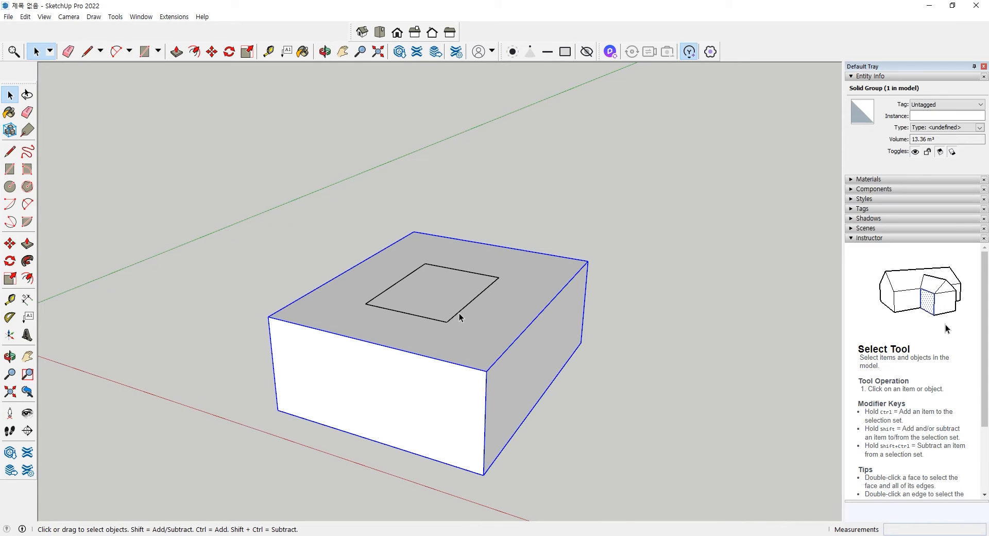
left_click(459, 313)
left_click(507, 354)
right_click(484, 337)
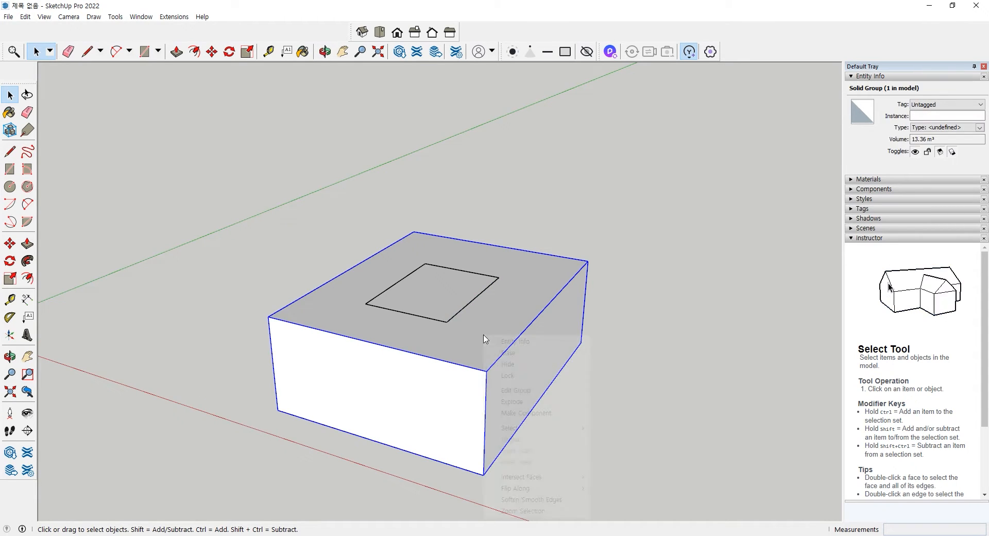
left_click(515, 402)
left_click(613, 416)
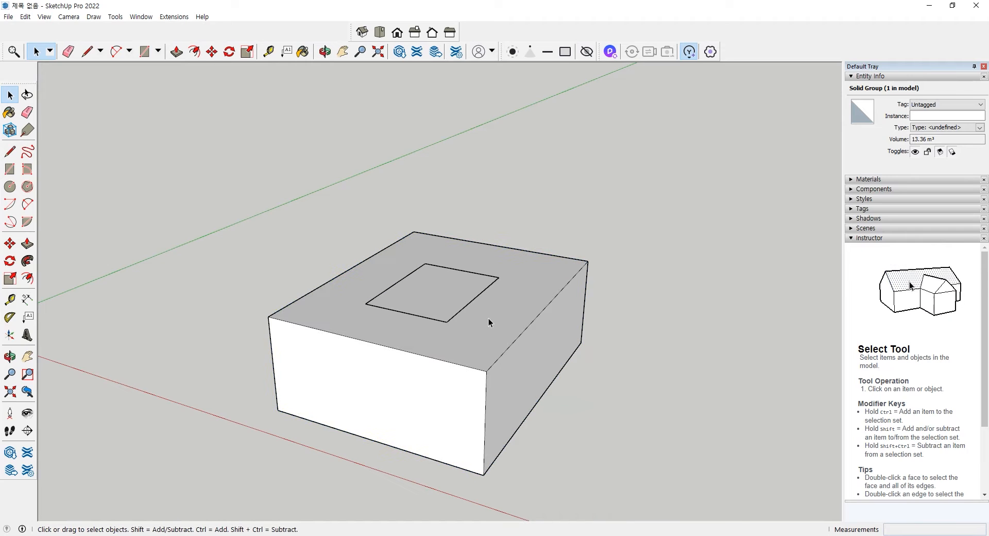
Draw three parallel lines across the box's top face between its opposite side edges, each crossing the inner rectangle.
left_click(10, 151)
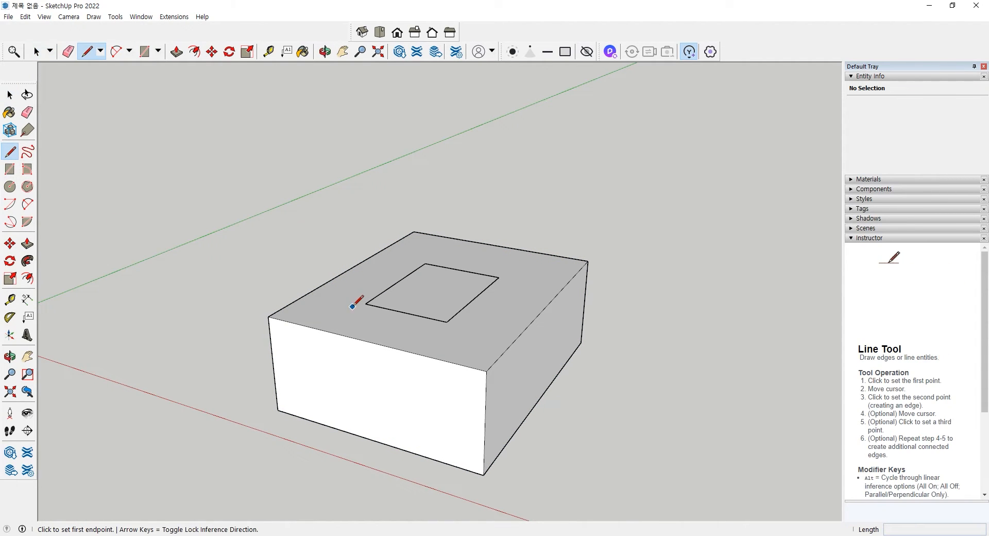
left_click(352, 268)
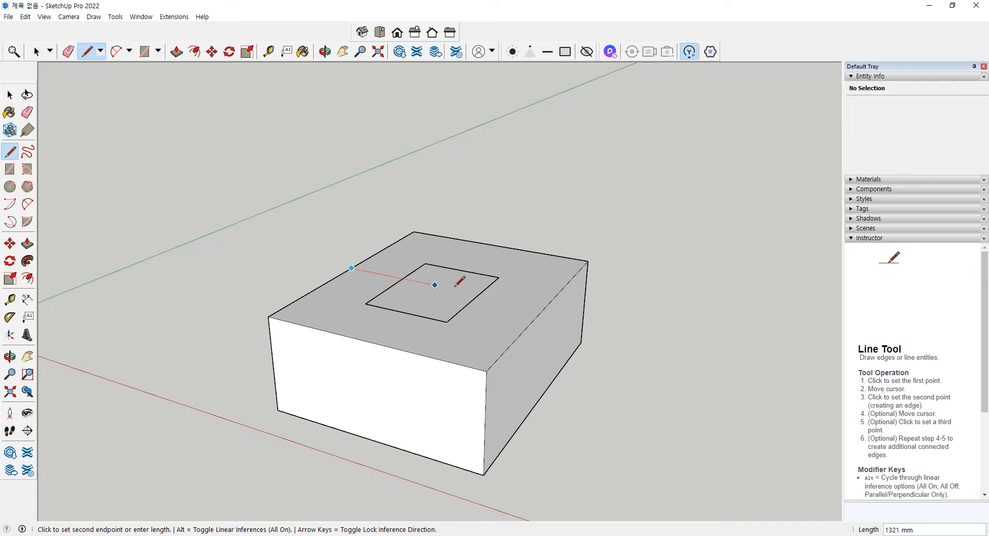
left_click(545, 307)
scroll(438, 331, "up", 2)
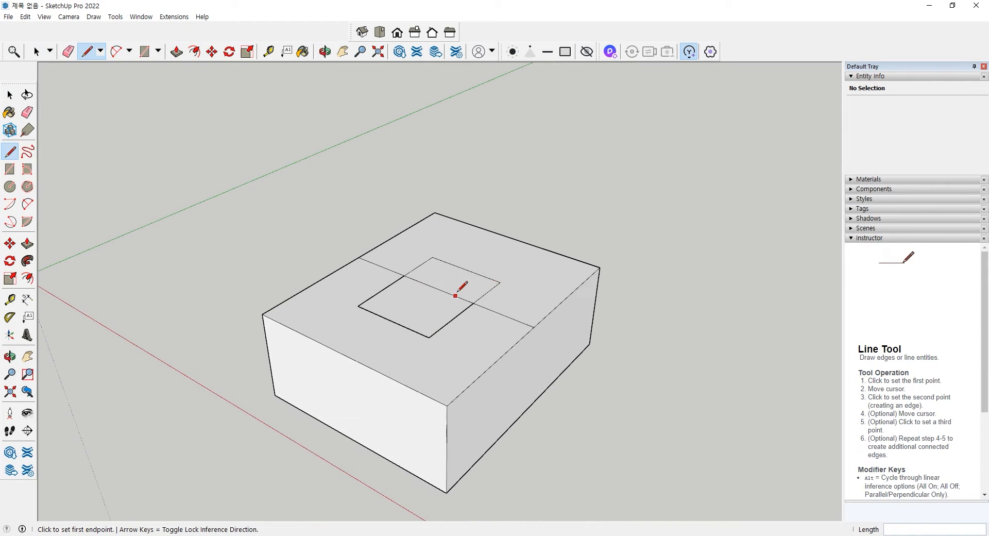
scroll(449, 293, "up", 2)
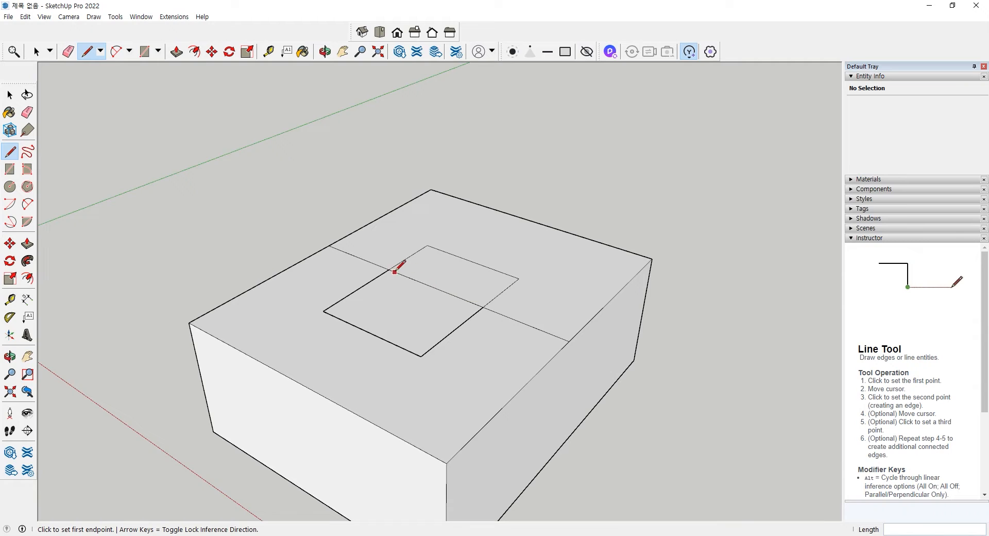
left_click(299, 261)
left_click(549, 362)
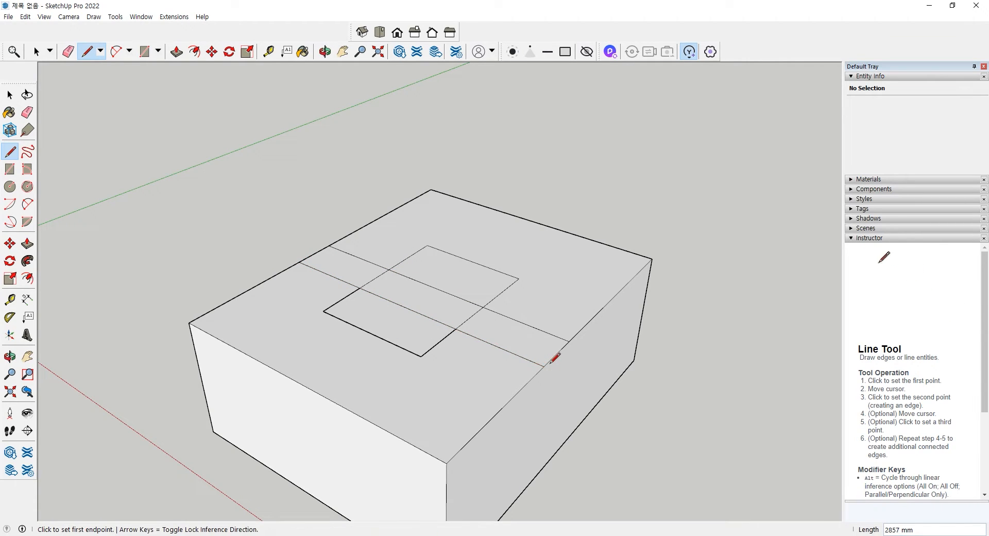
left_click(278, 274)
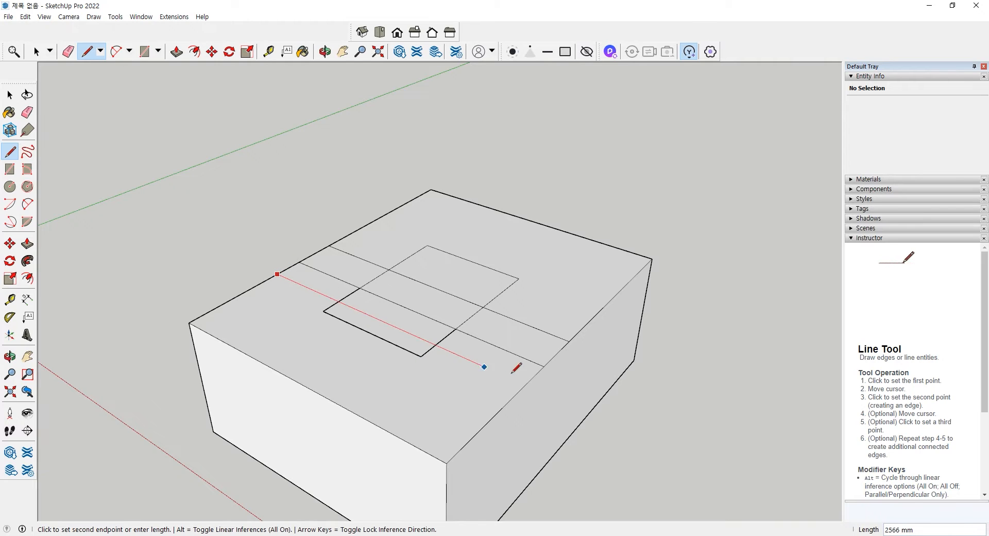
left_click(525, 384)
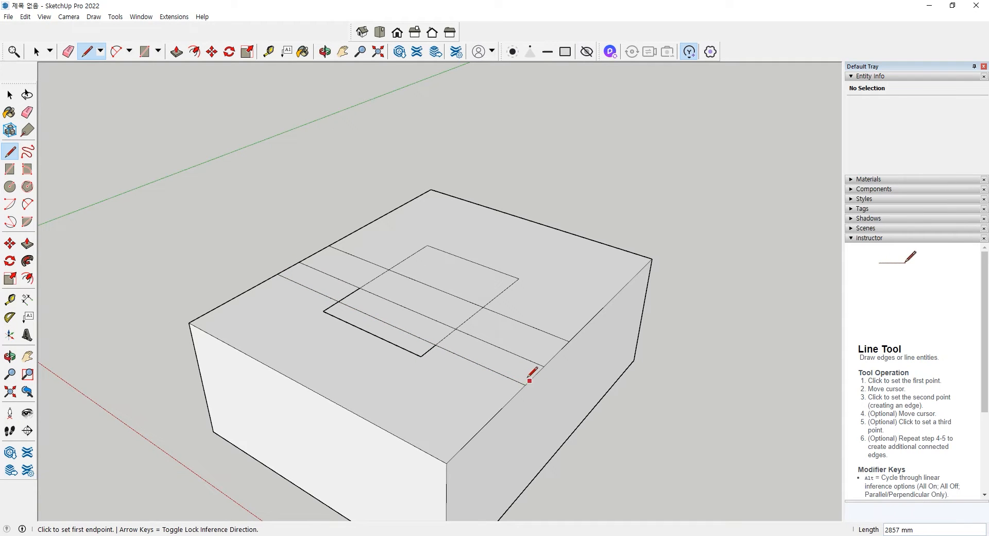
scroll(420, 311, "up", 3)
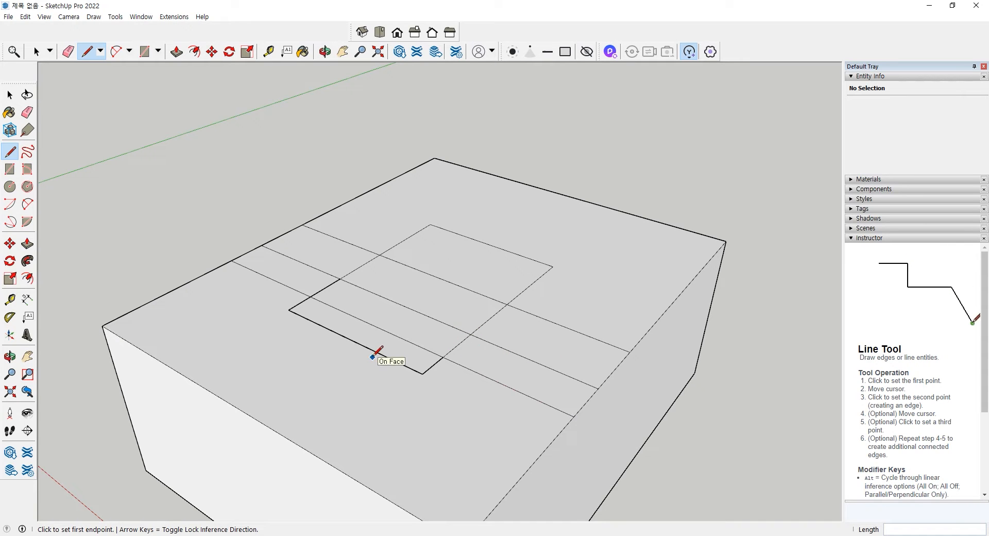
Draw a rectangle of about 1568 x 1472 mm on the ground beside the box.
scroll(374, 351, "down", 5)
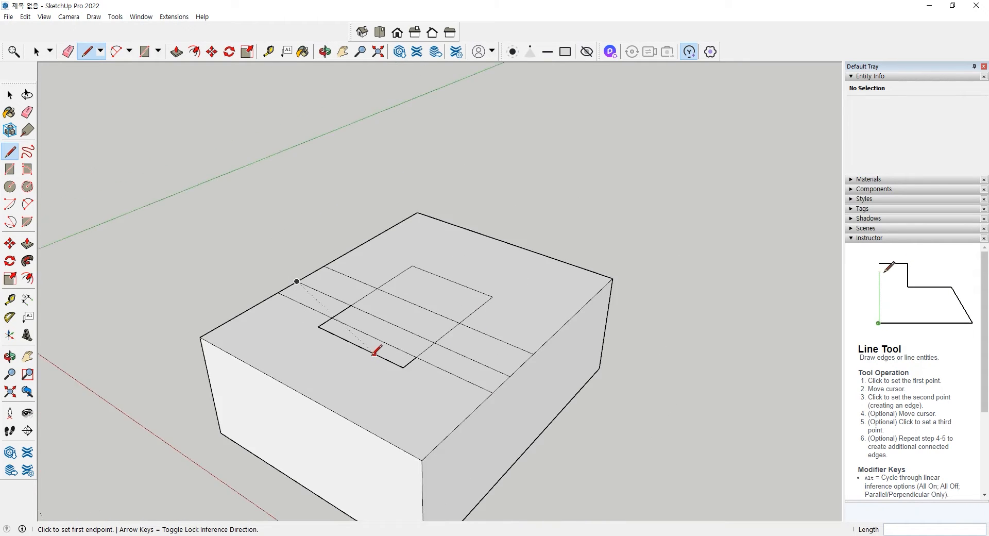
middle_click_drag(441, 414, 382, 351)
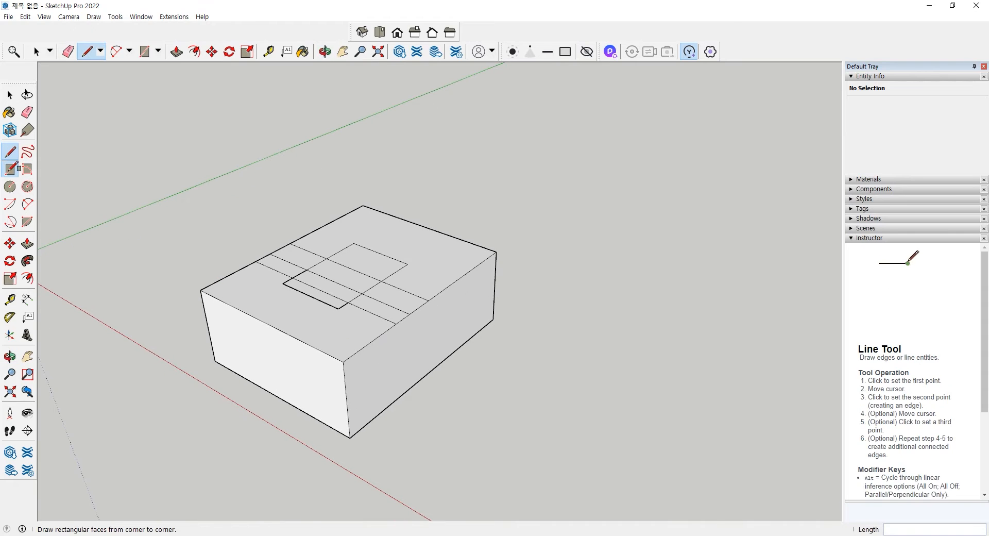
left_click(10, 168)
left_click(428, 442)
left_click(583, 430)
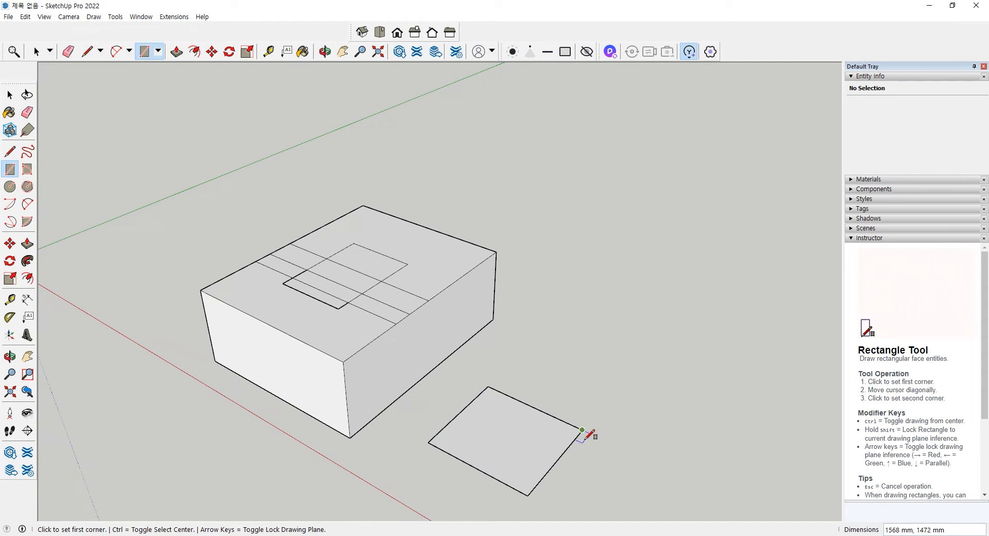
Delete only the face of the rectangle beside the box, keeping its four edges.
key("space")
left_click(536, 447)
middle_click_drag(535, 447, 562, 410)
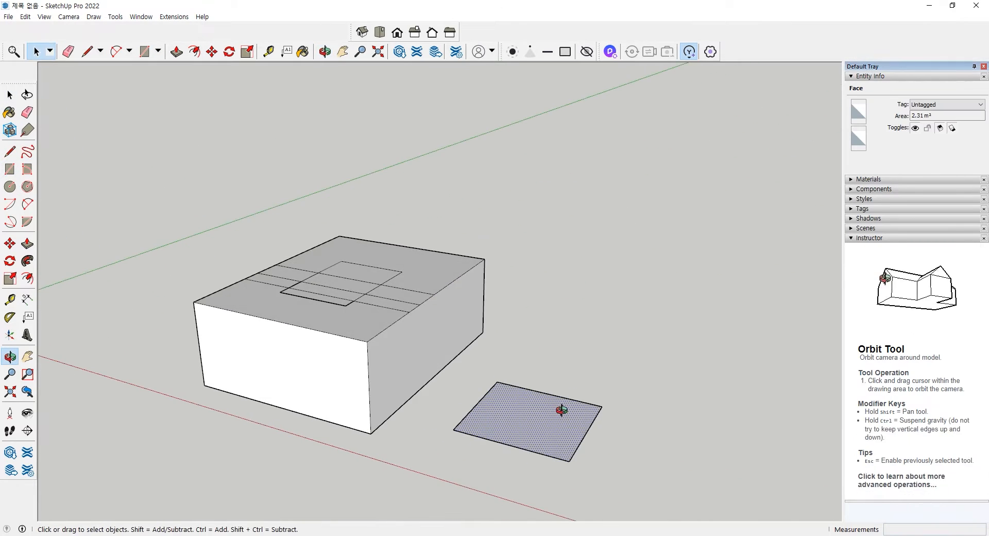
key("ctrl+t")
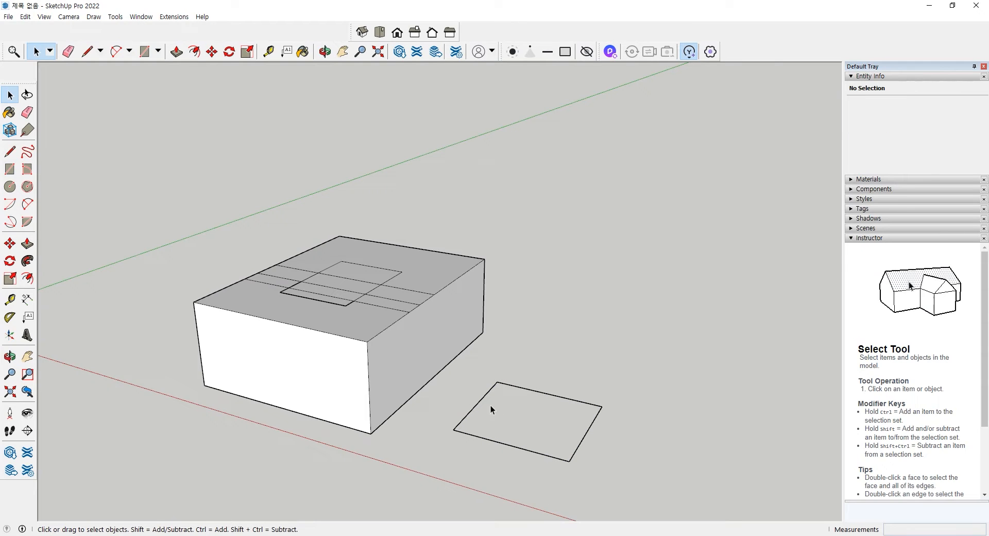
Trace the near edge of the ground rectangle with the Line tool to restore its face, and cancel the trial line across it.
left_click(10, 151)
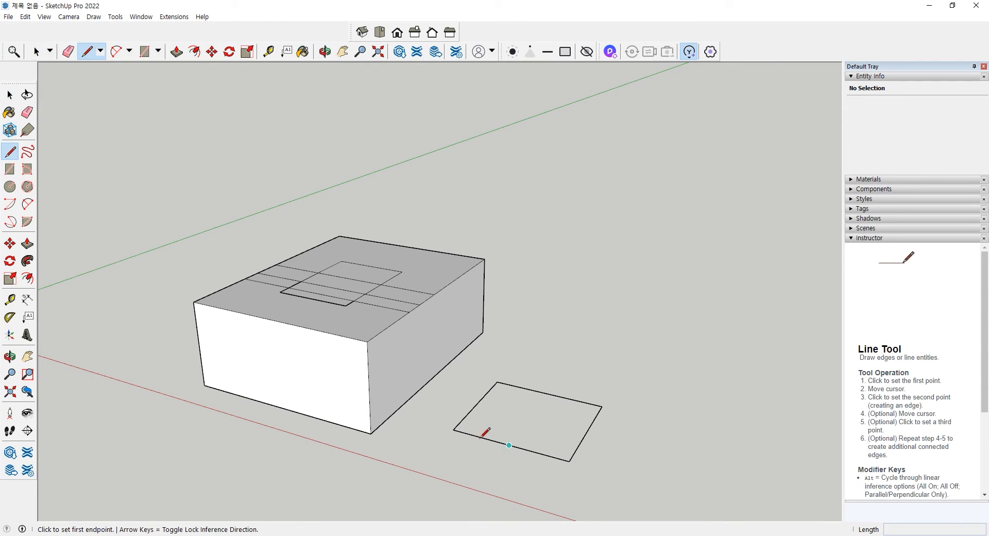
left_click(452, 430)
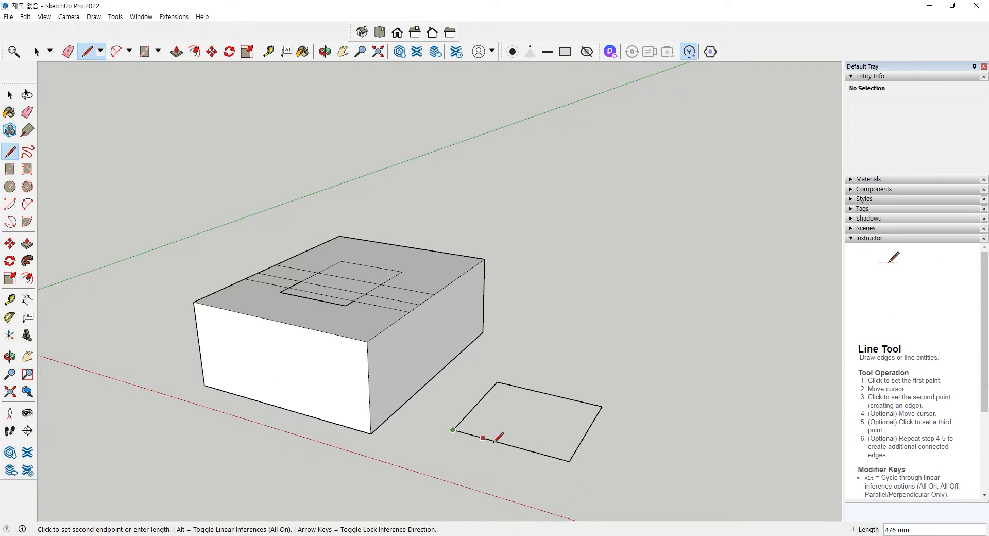
left_click(569, 460)
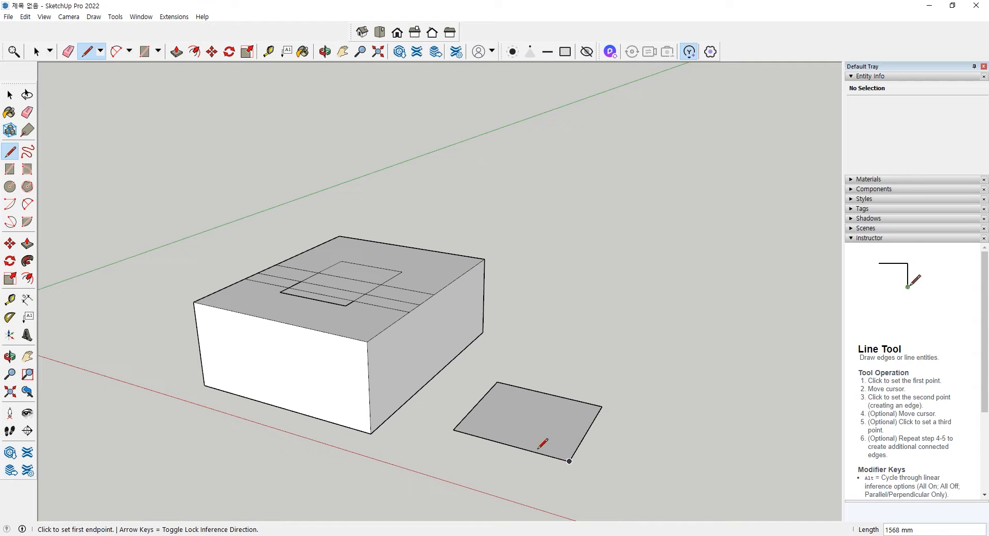
left_click(457, 409)
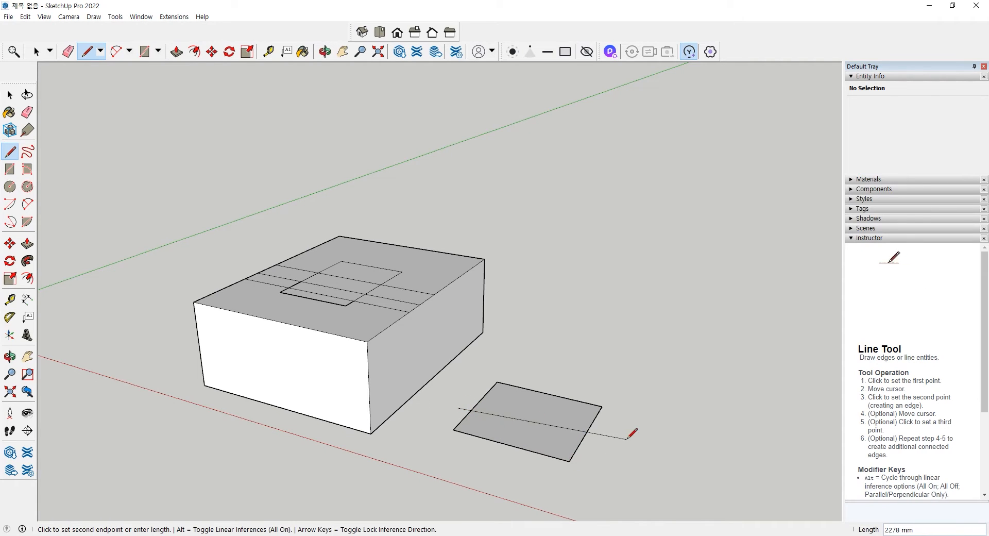
key("Escape")
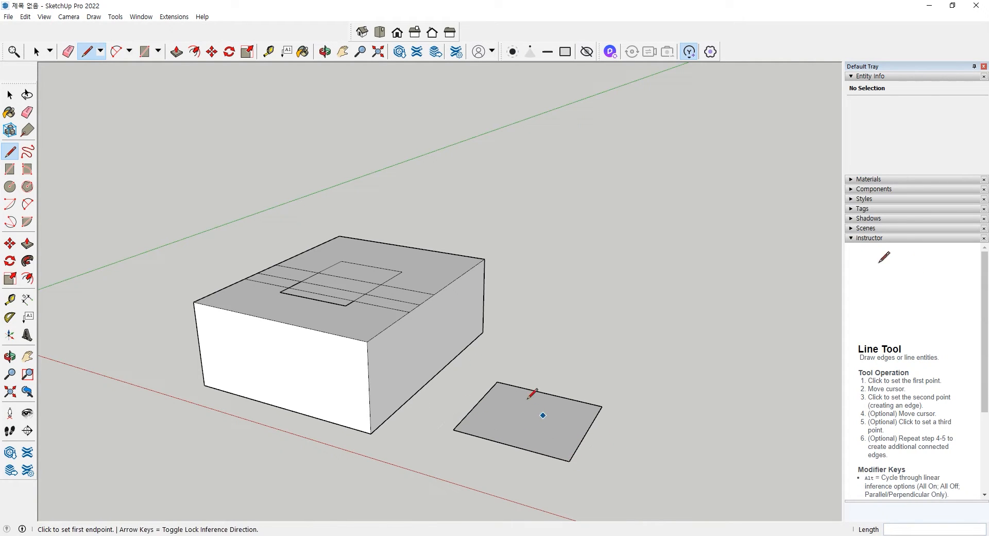
Examine how the drawn lines cross the inner rectangle on the box's top face, down to a low viewing angle.
middle_click_drag(291, 283, 281, 320)
scroll(305, 269, "up", 2)
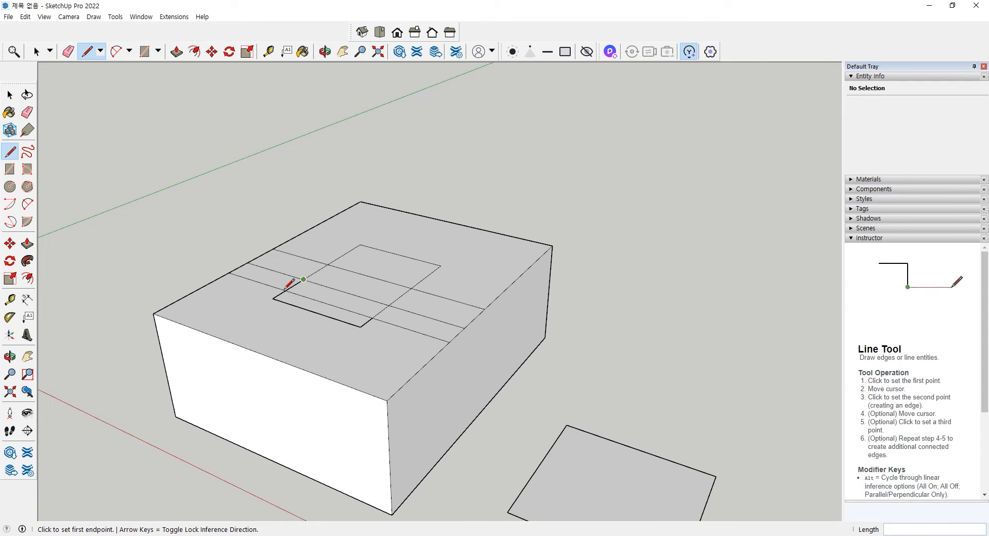
middle_click_drag(373, 349, 314, 325)
scroll(315, 325, "up", 1)
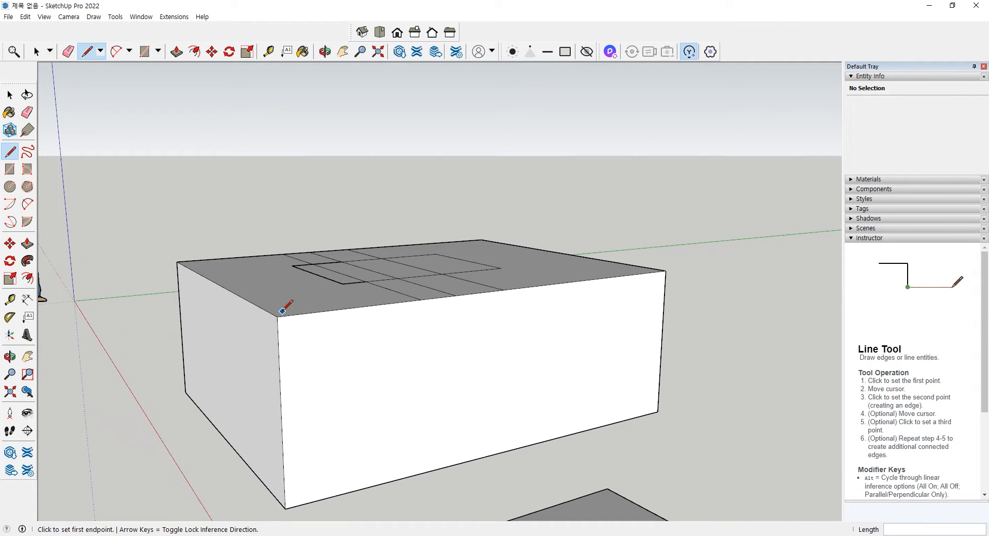
Delete the rectangle on the ground beside the box together with its edges.
mouse_move(290, 310)
middle_mouse_down()
mouse_move(370, 343)
mouse_move(400, 339)
middle_mouse_up()
scroll(370, 335, "down", 2)
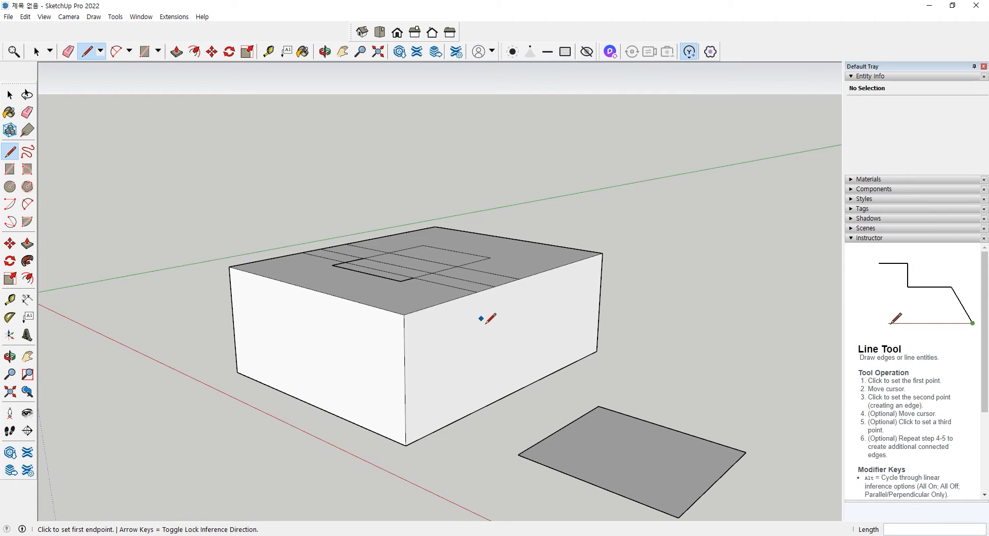
middle_click_drag(488, 315, 512, 345)
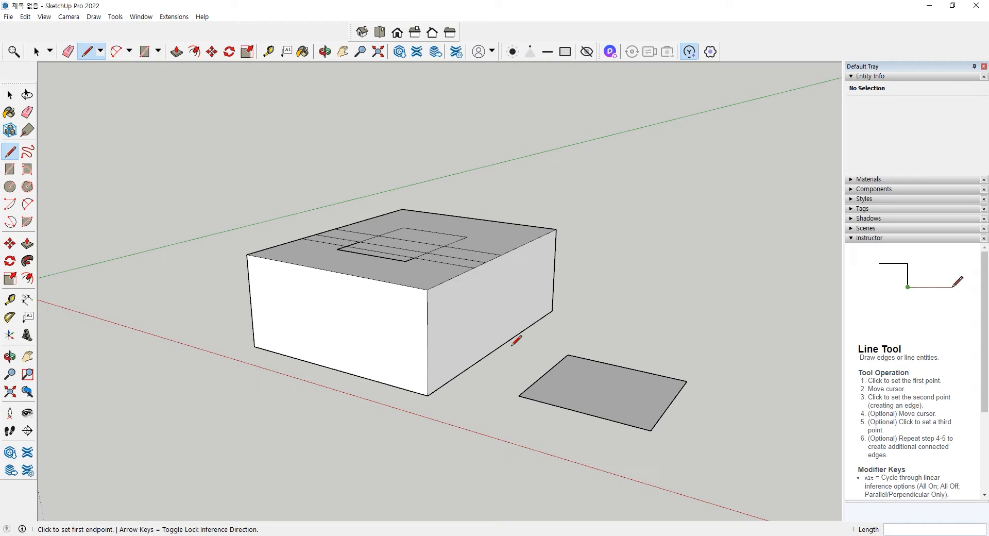
key("space")
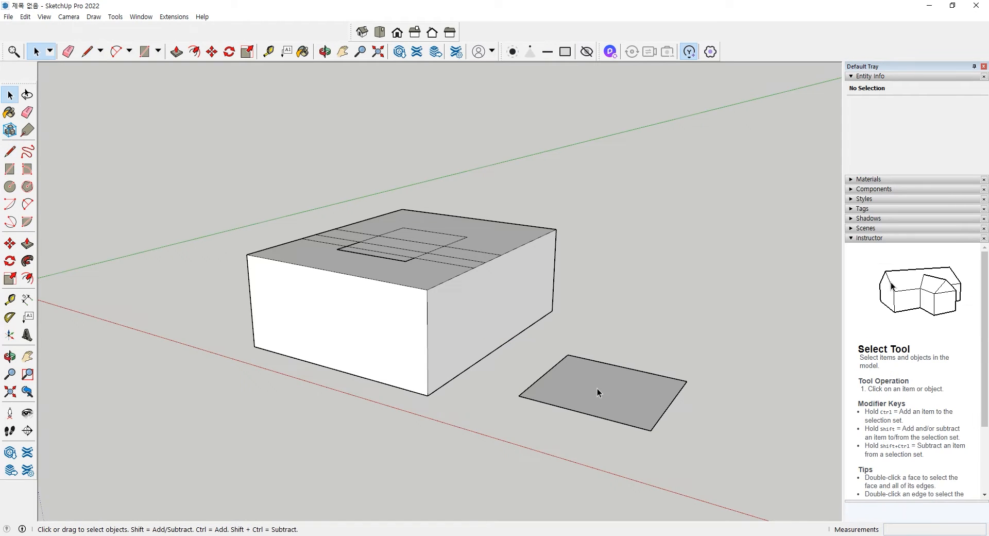
double_click(598, 388)
key("Delete")
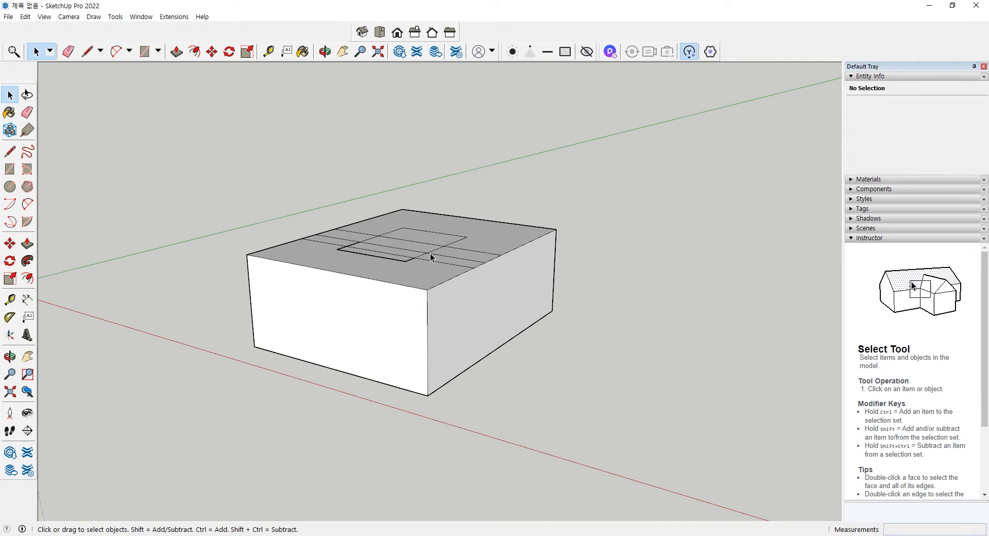
Draw a new, much larger rectangle on the ground beside the box.
mouse_move(430, 253)
middle_mouse_down()
mouse_move(455, 366)
mouse_move(432, 242)
middle_mouse_up()
middle_click_drag(417, 339, 417, 385)
left_click(10, 168)
left_click(417, 384)
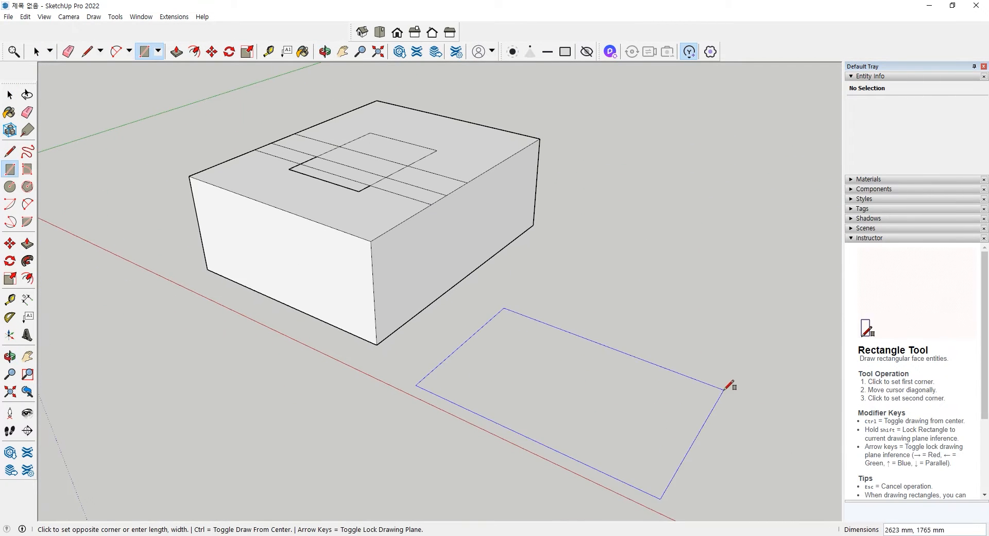
mouse_move(810, 338)
middle_mouse_down()
mouse_move(612, 317)
mouse_move(698, 384)
mouse_move(639, 260)
middle_mouse_up()
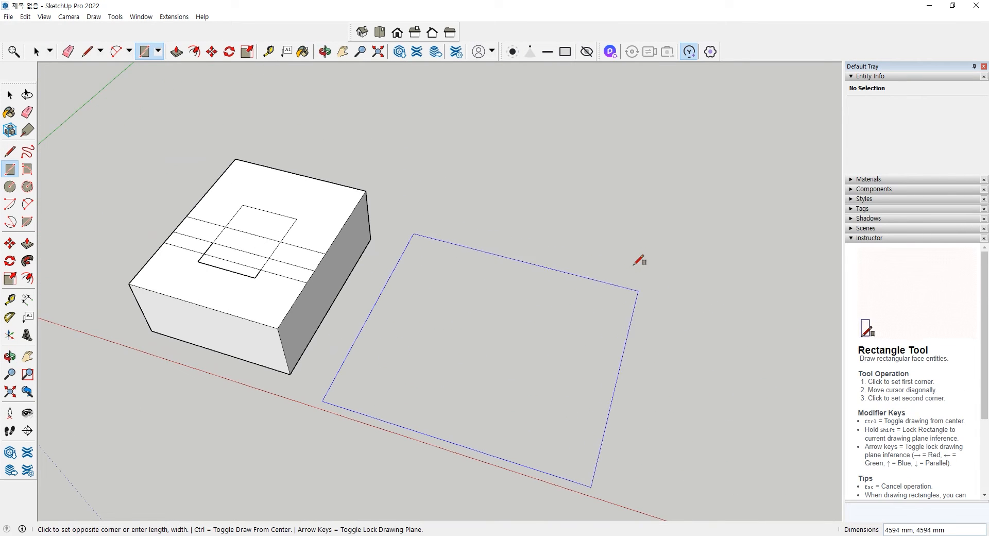
left_click(689, 246)
key("space")
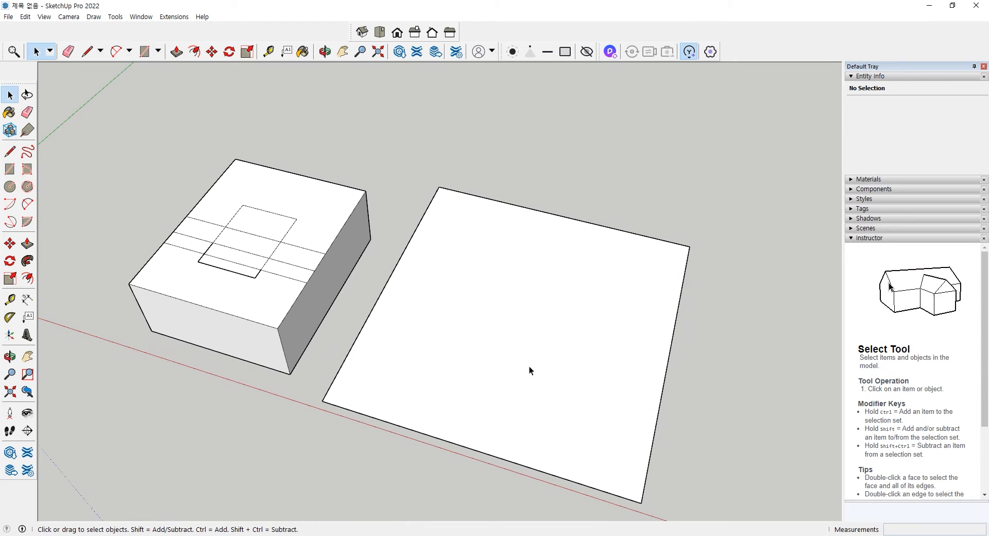
Group the large ground rectangle's face together with its bounding edges.
double_click(528, 366)
right_click(530, 366)
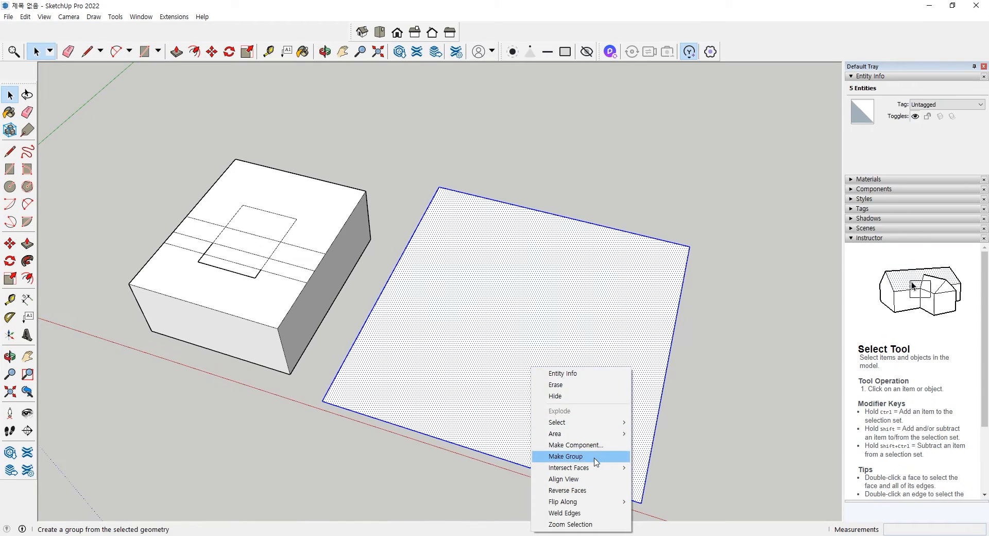
left_click(566, 456)
middle_click_drag(497, 349, 431, 336)
Push/Pull the grouped rectangle's face upward into a slab lower than the box, and leave the group.
double_click(431, 336)
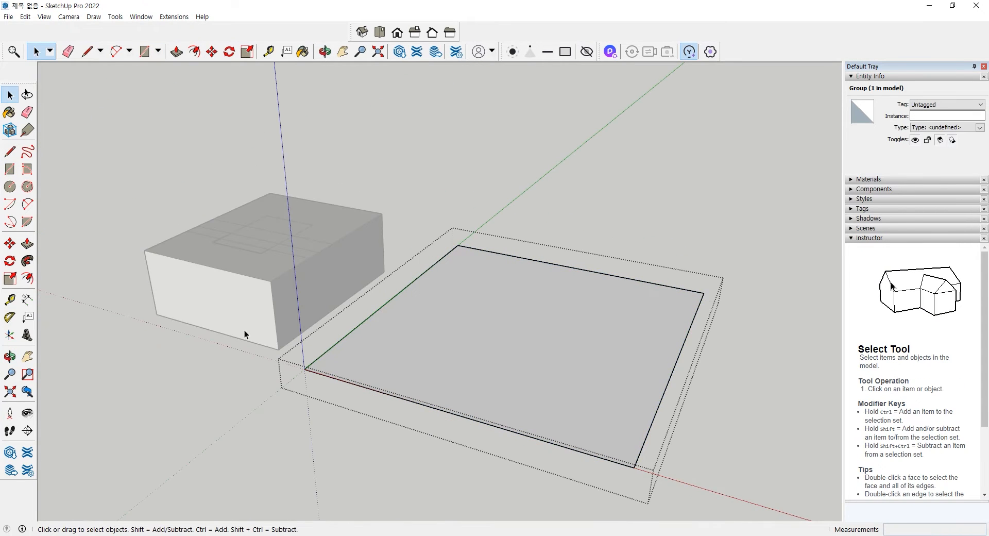
left_click(27, 243)
left_click(511, 345)
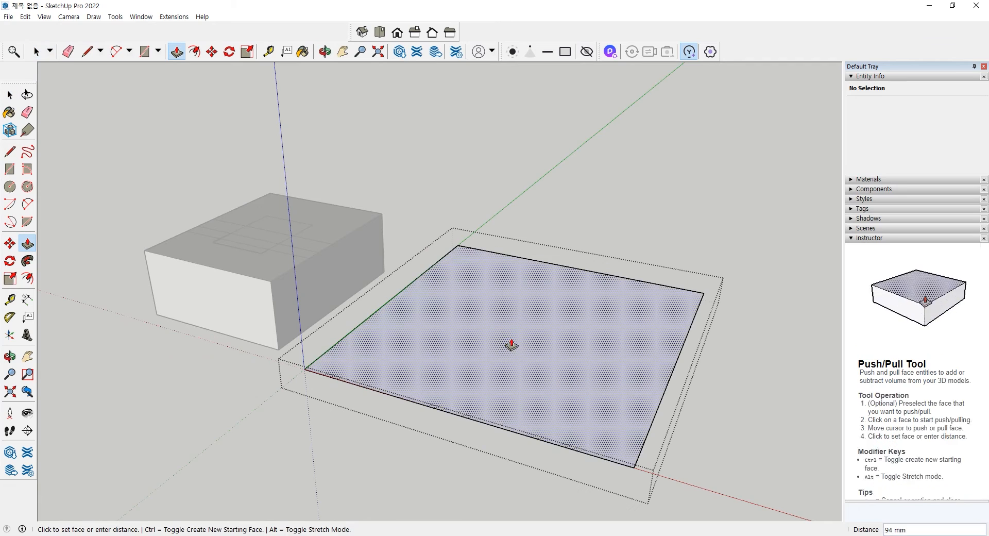
left_click(514, 311)
key("space")
left_click(463, 431)
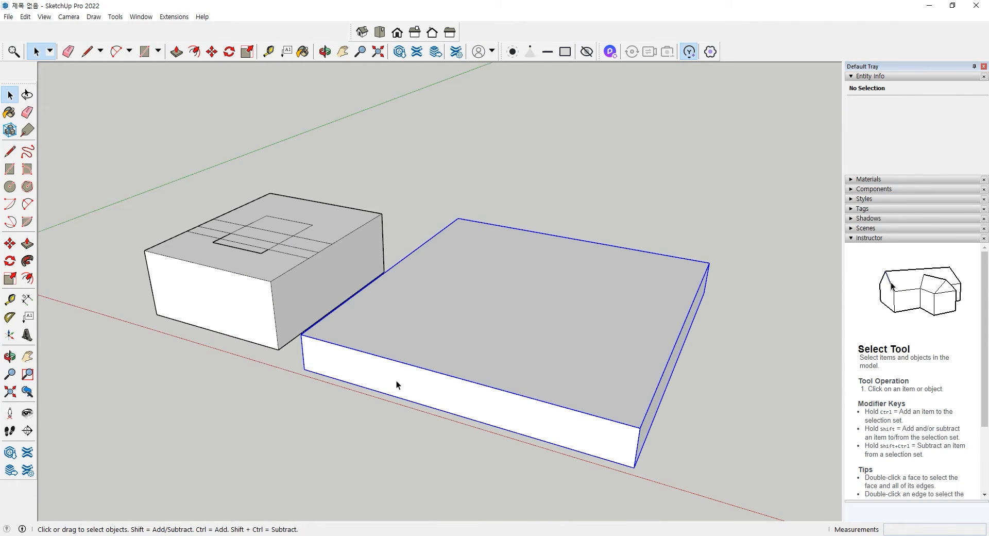
Inside the slab group, extend the side face nearest the box by about 4504 mm so the slab passes through the box.
middle_click_drag(397, 380, 432, 318)
left_click(432, 318)
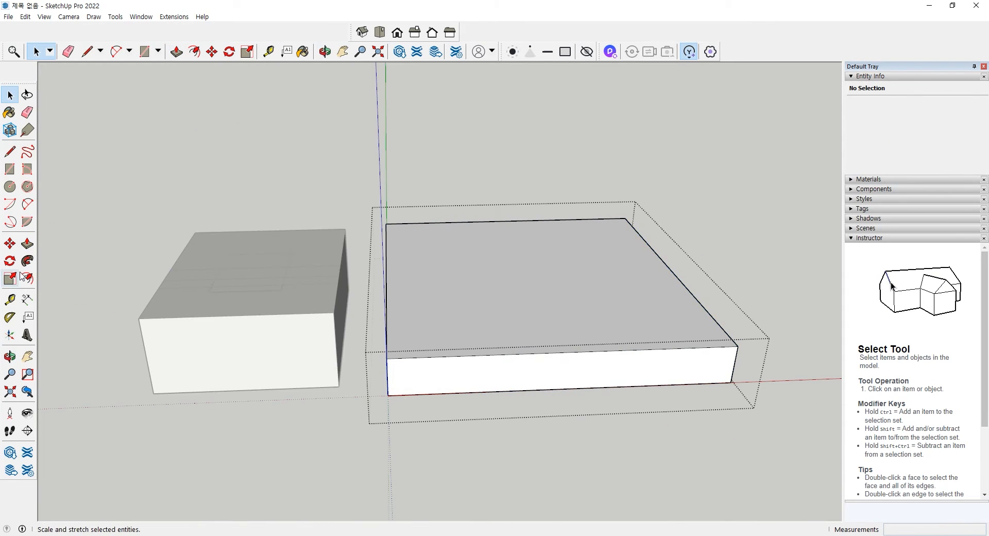
left_click(27, 243)
middle_click_drag(216, 298, 329, 313)
left_click(457, 357)
left_click(177, 484)
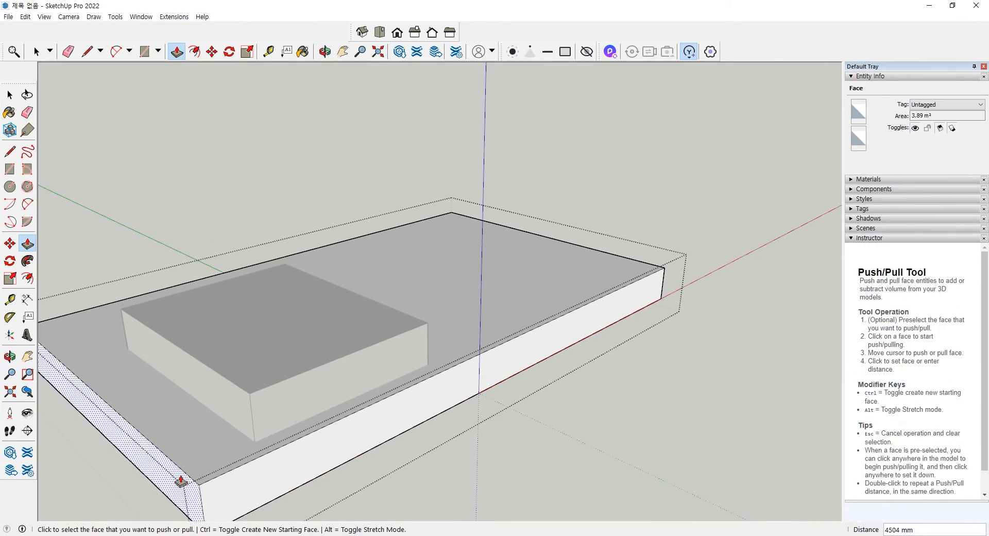
middle_click_drag(177, 484, 163, 316)
key("space")
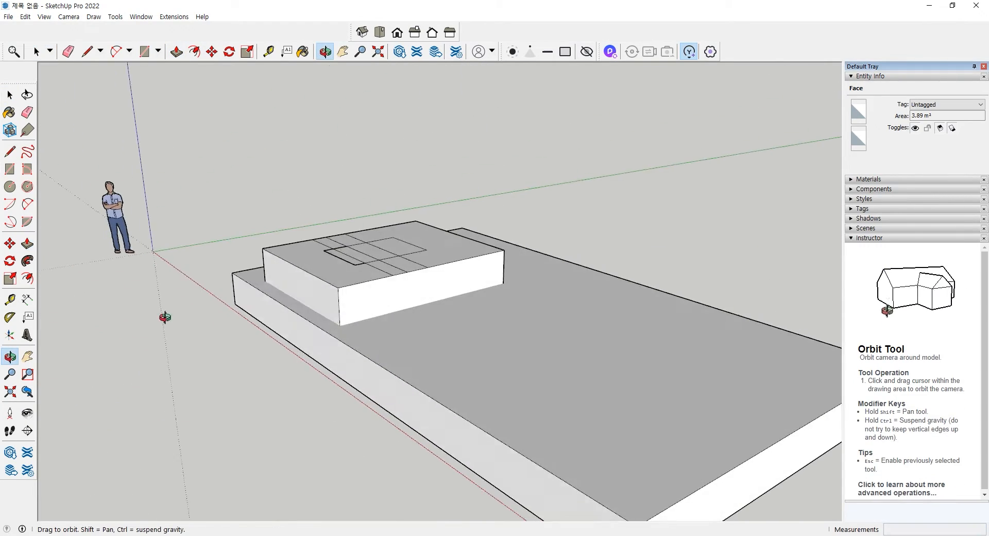
Select all connected geometry of the box, including the lines on its top face, and make it a group.
middle_click_drag(426, 307, 393, 329)
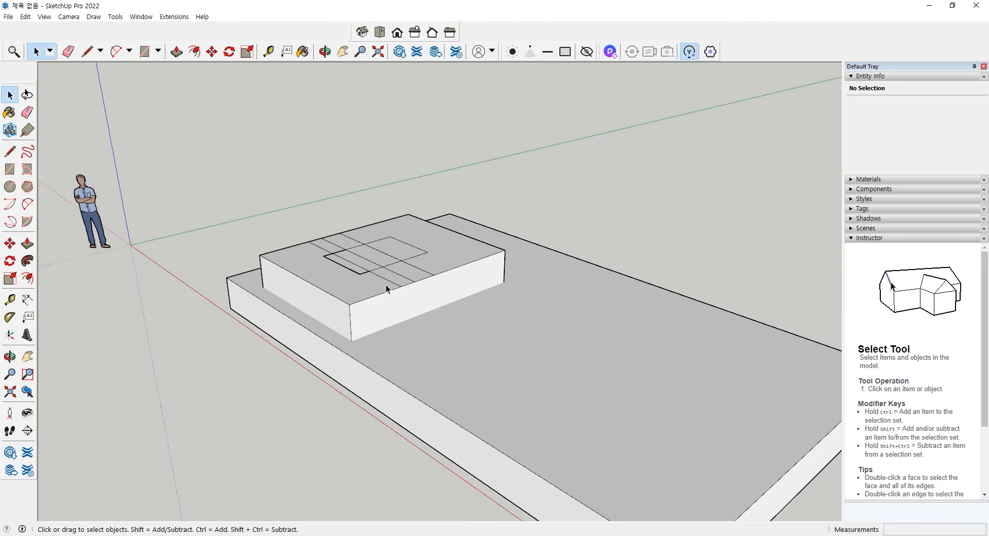
middle_click_drag(386, 289, 333, 287)
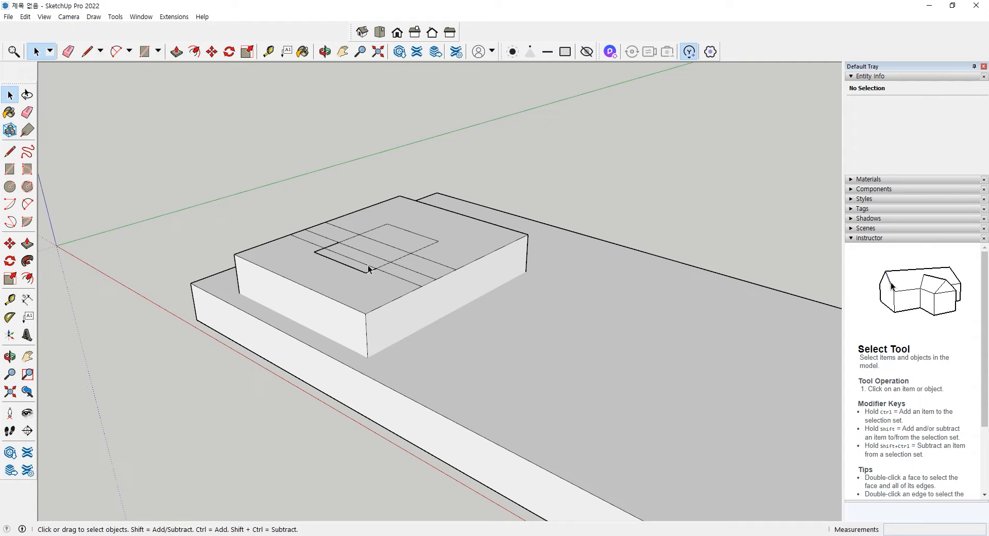
left_click(378, 338)
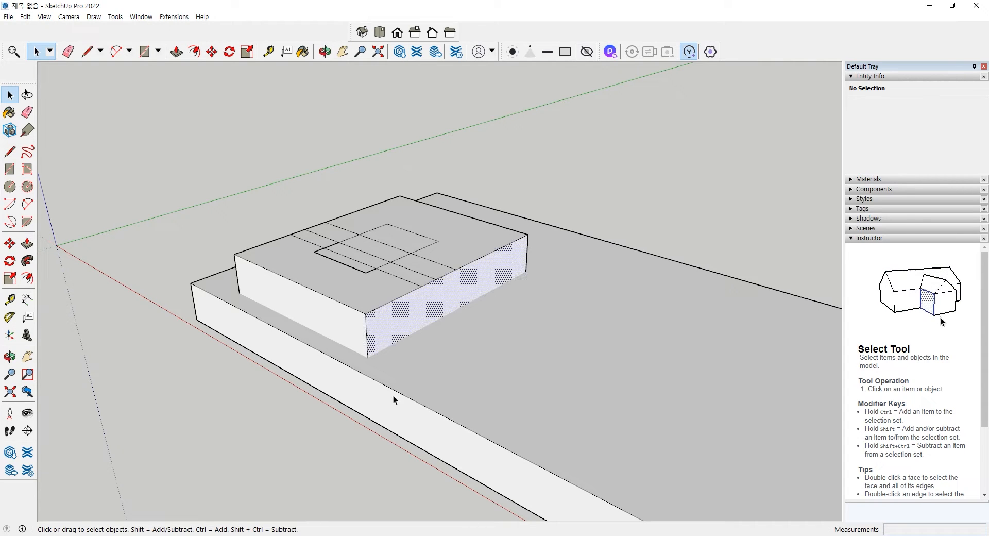
triple_click(384, 310)
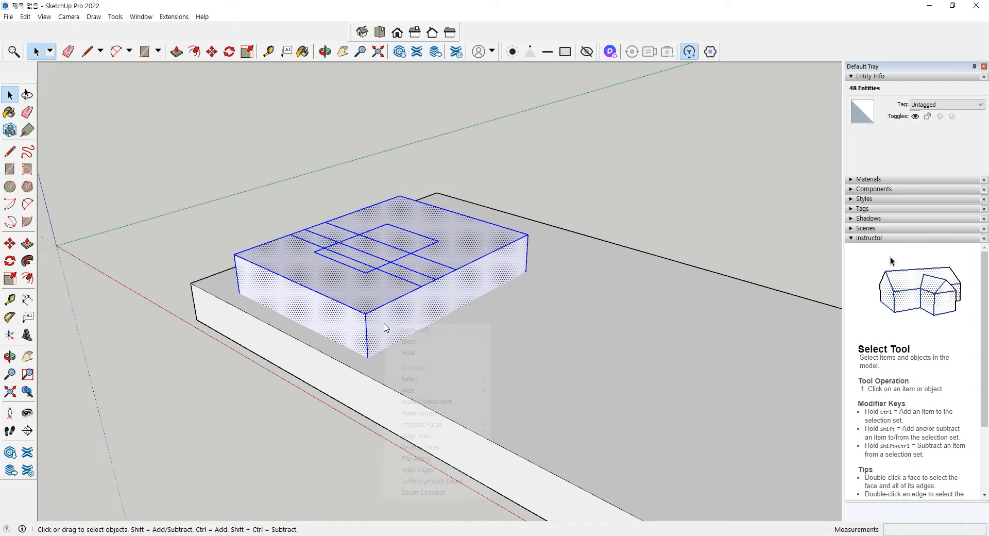
right_click(384, 324)
left_click(358, 289)
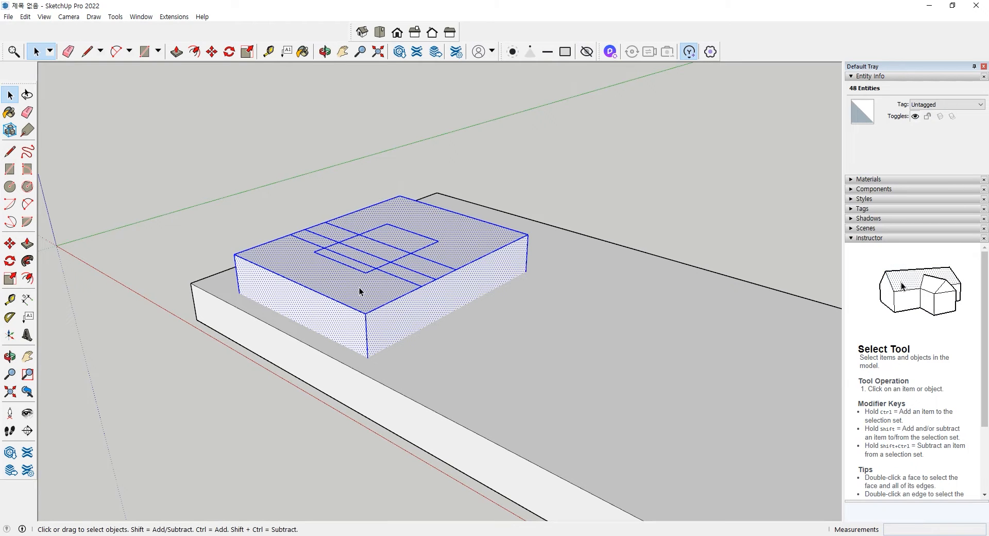
middle_click_drag(442, 248, 404, 293)
scroll(403, 295, "up", 2)
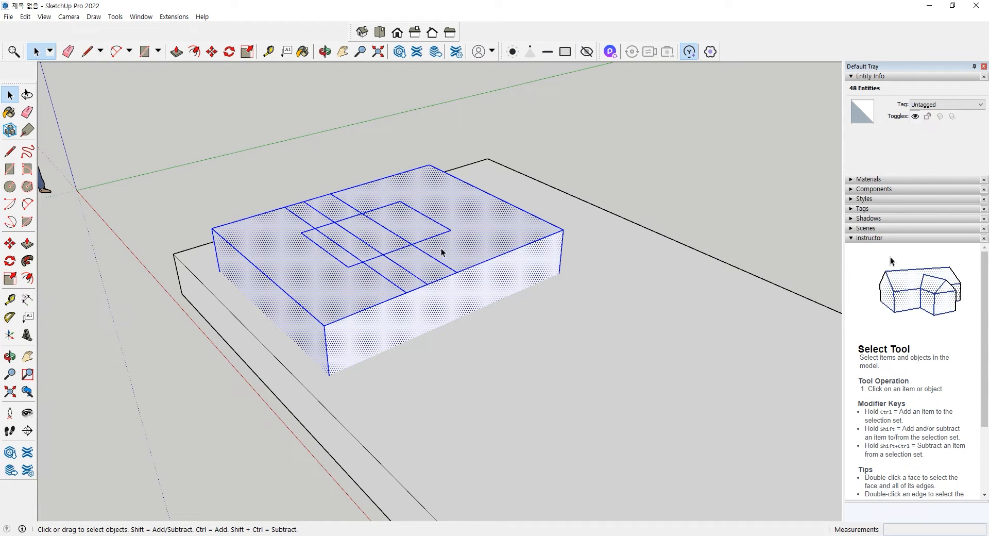
triple_click(419, 301)
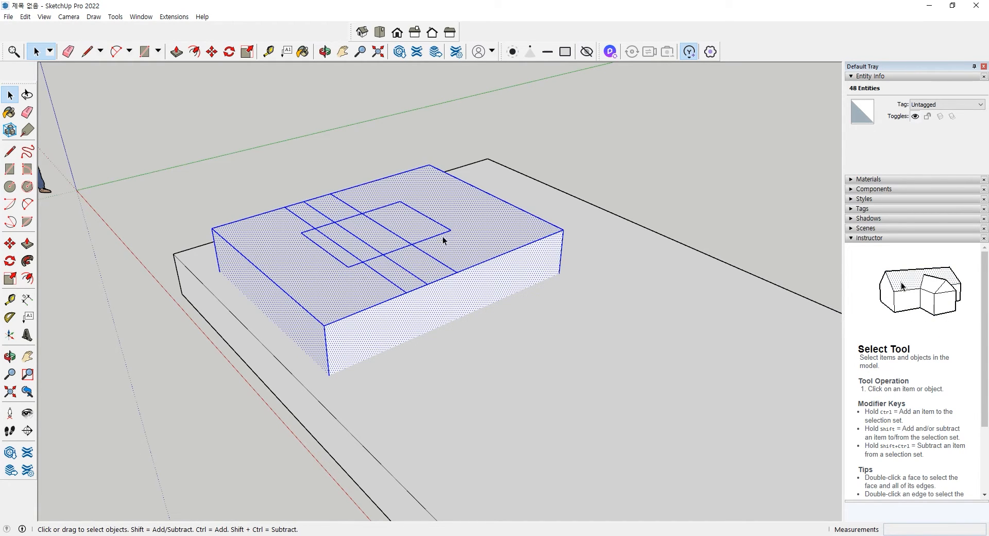
middle_click_drag(370, 271, 475, 308)
scroll(350, 249, "up", 2)
scroll(350, 249, "up", 2)
scroll(353, 225, "up", 2)
scroll(367, 260, "down", 3)
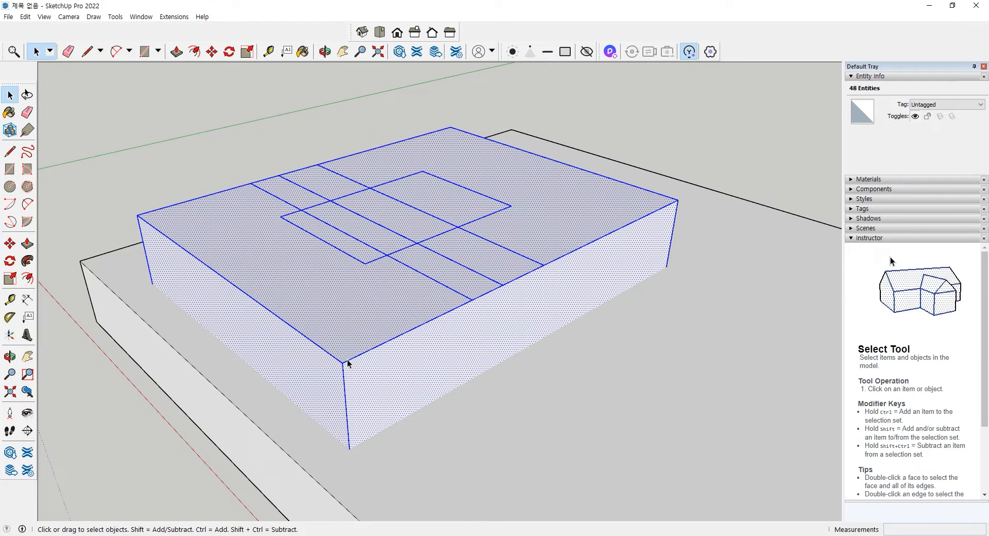
right_click(438, 360)
left_click(495, 452)
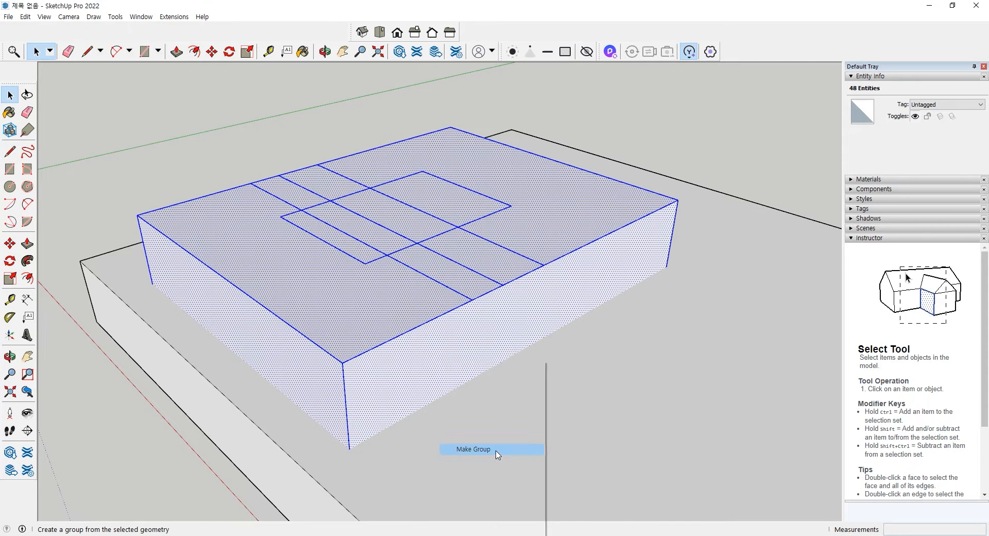
Open the box group, select all its geometry and intersect its faces with the model.
double_click(387, 386)
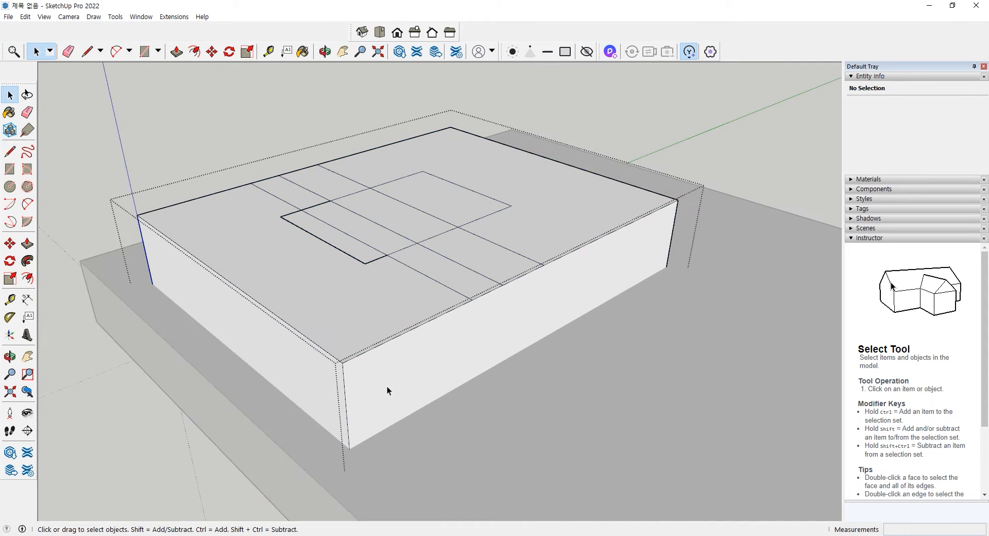
triple_click(387, 386)
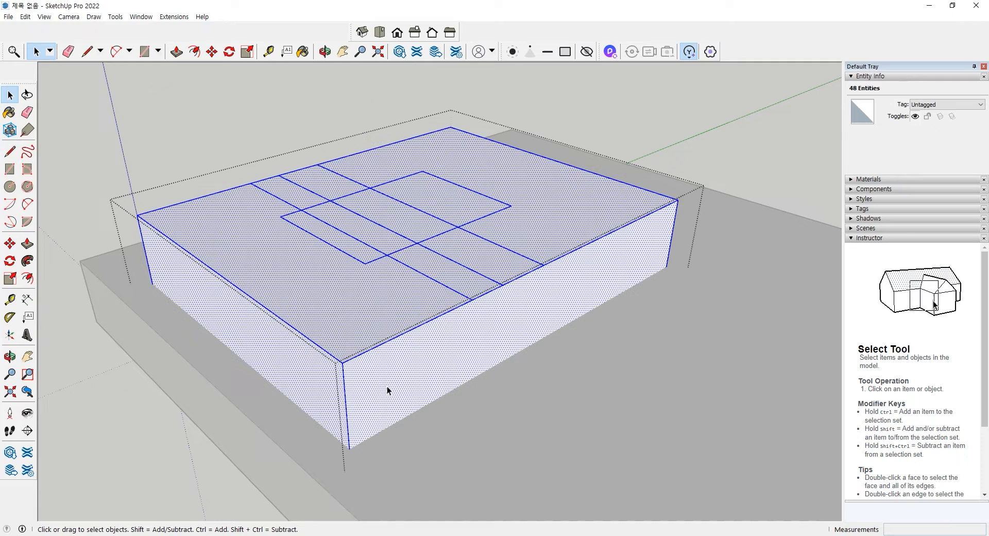
right_click(387, 390)
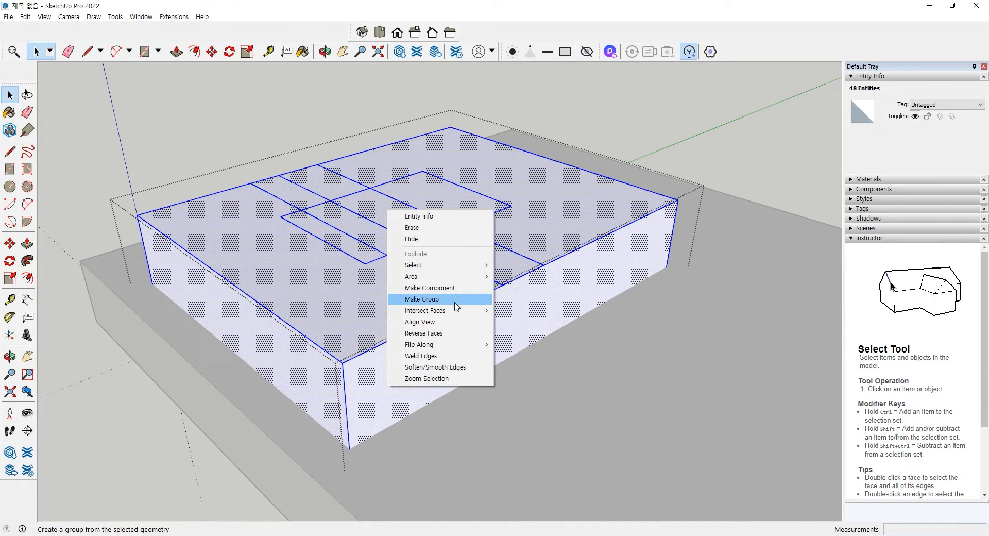
mouse_move(454, 314)
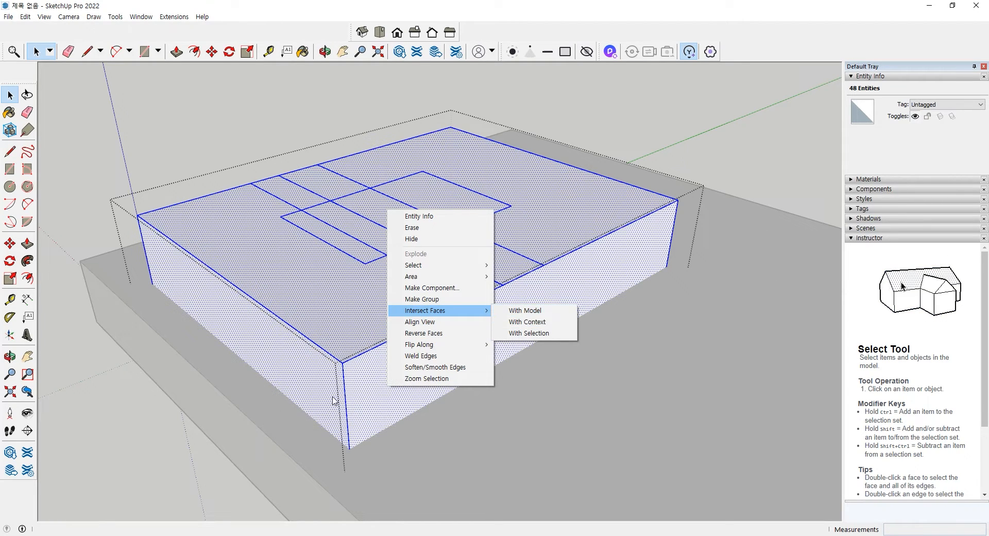
left_click(520, 311)
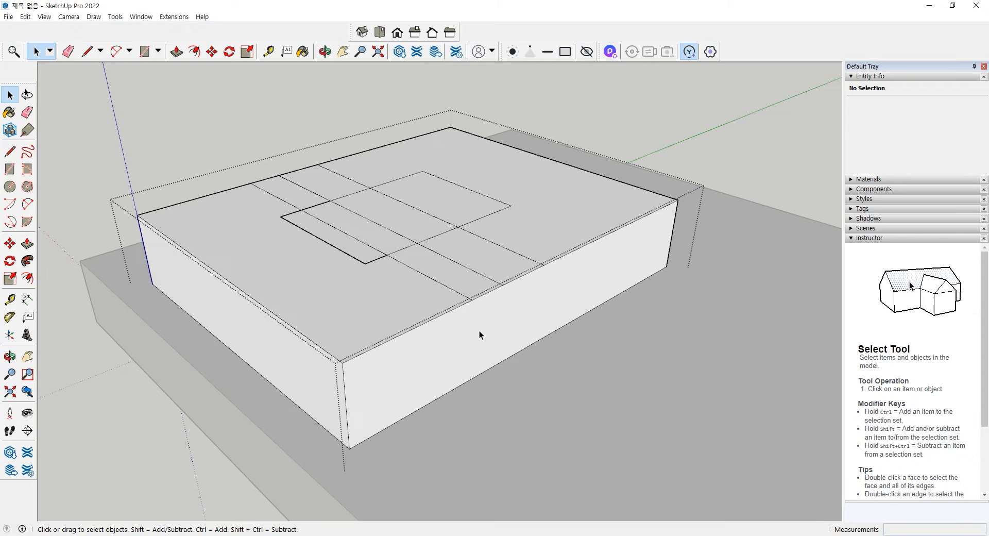
Inside the box group, delete the long front face, the adjoining side geometry and most of the top, keeping the intersection edges around the slab.
middle_click_drag(469, 353, 438, 268)
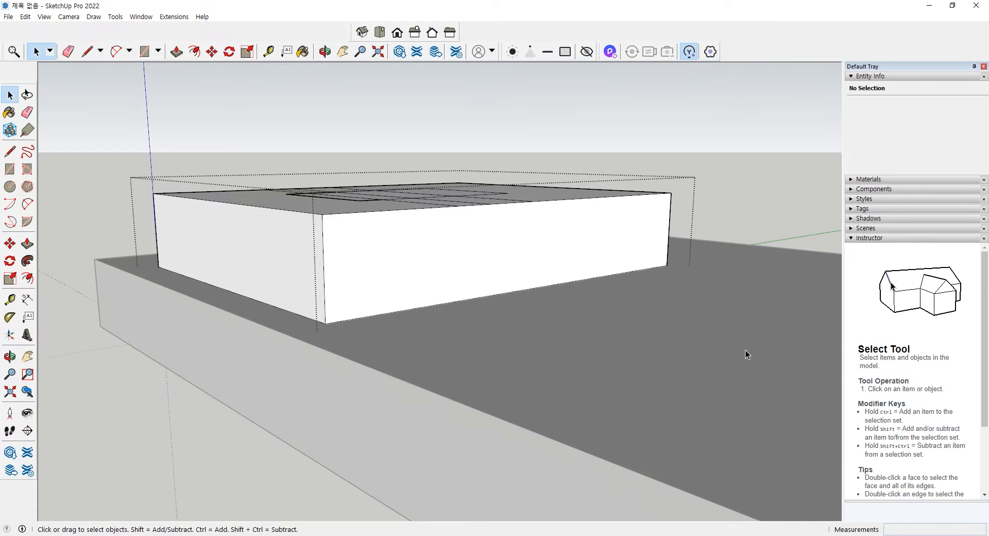
middle_click_drag(729, 187, 492, 218)
left_click(290, 213)
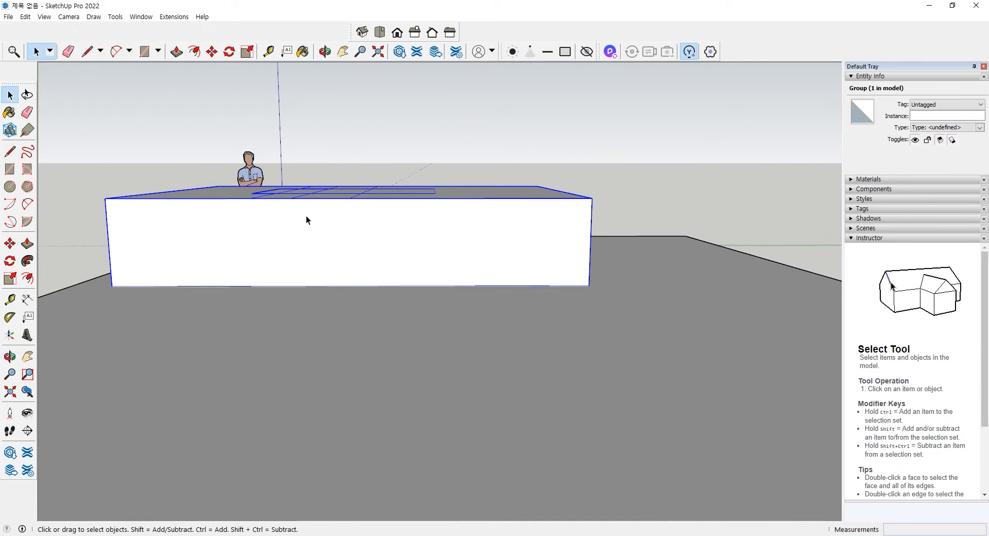
double_click(467, 232)
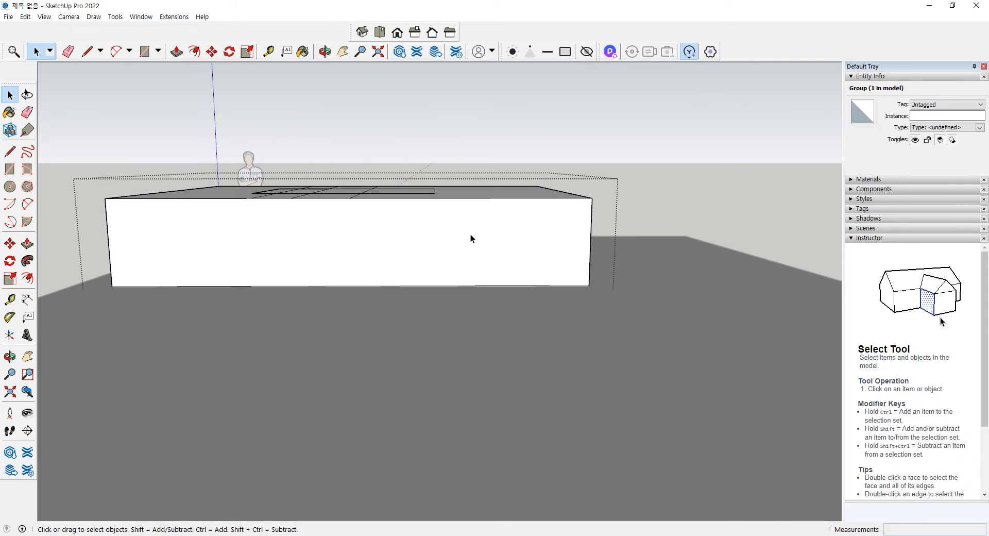
double_click(592, 206)
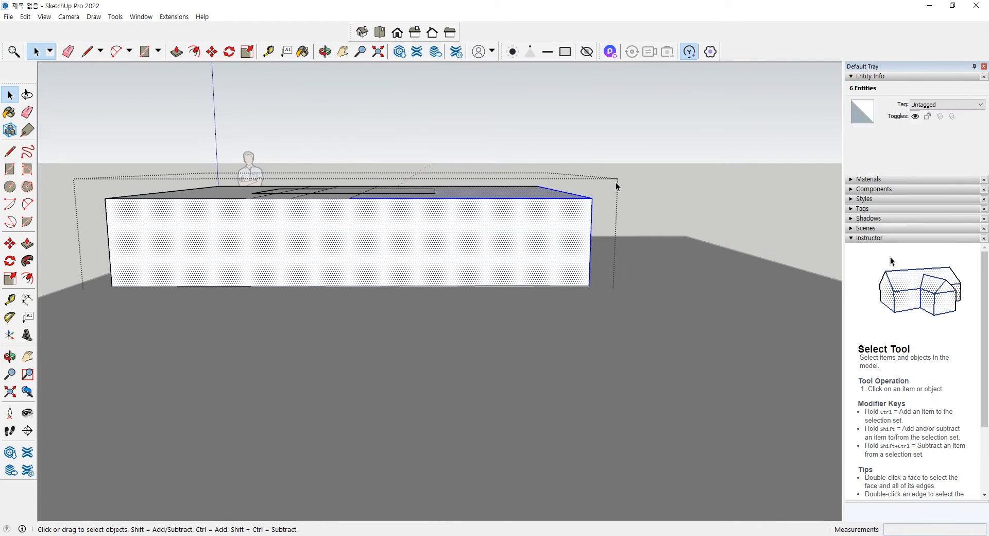
key("Delete")
middle_click_drag(417, 224, 465, 211)
double_click(536, 221)
key("Delete")
left_click_drag(463, 213, 300, 177)
key("Delete")
middle_click_drag(301, 178, 305, 283)
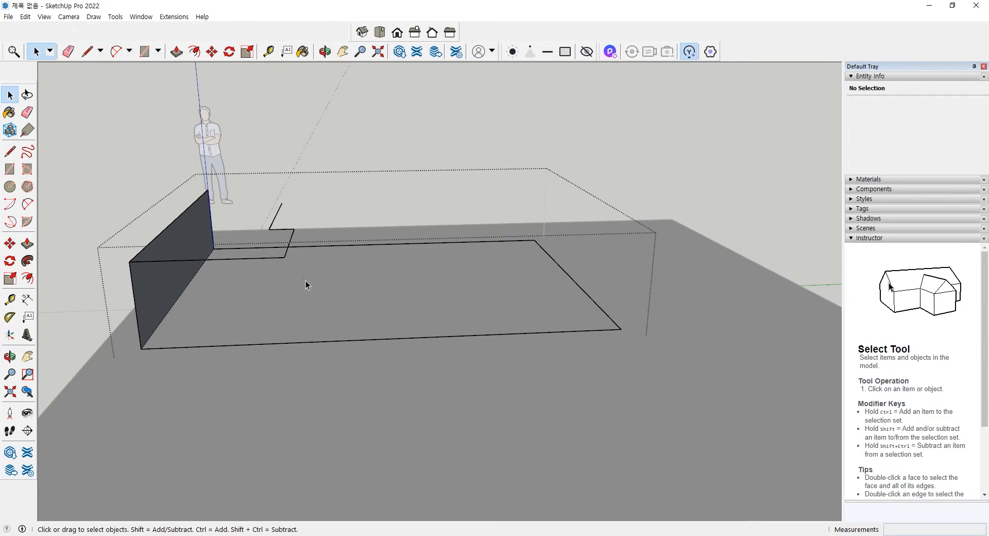
Erase the remaining end face and loose edges inside the box group, keeping only the intersection rectangle around the slab, and leave the group.
left_click(277, 229)
left_click(278, 230)
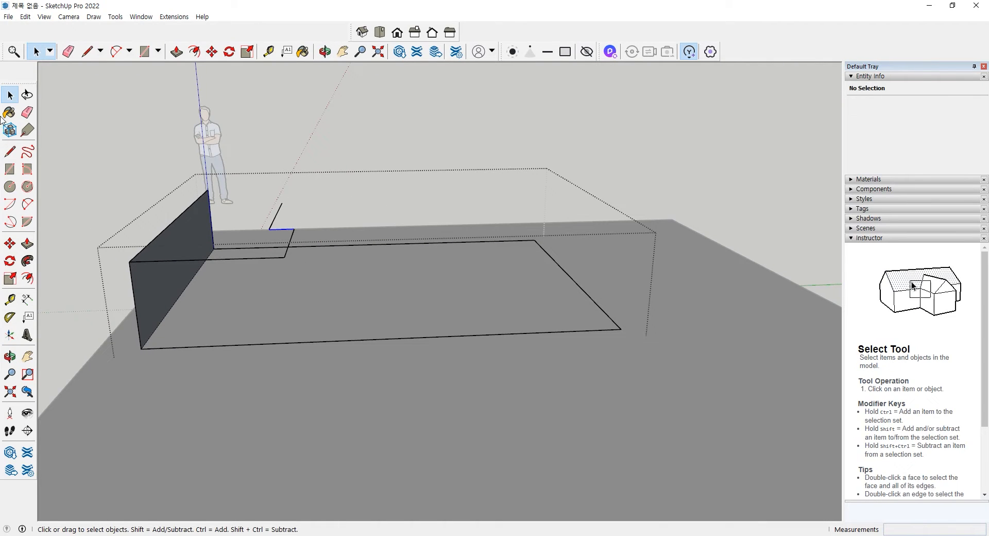
left_click(27, 112)
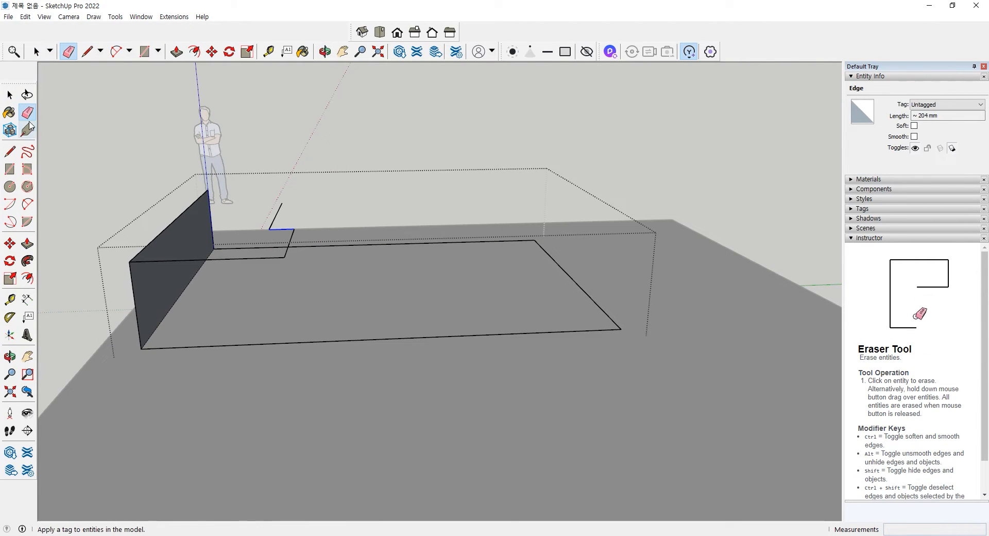
left_click_drag(276, 214, 296, 230)
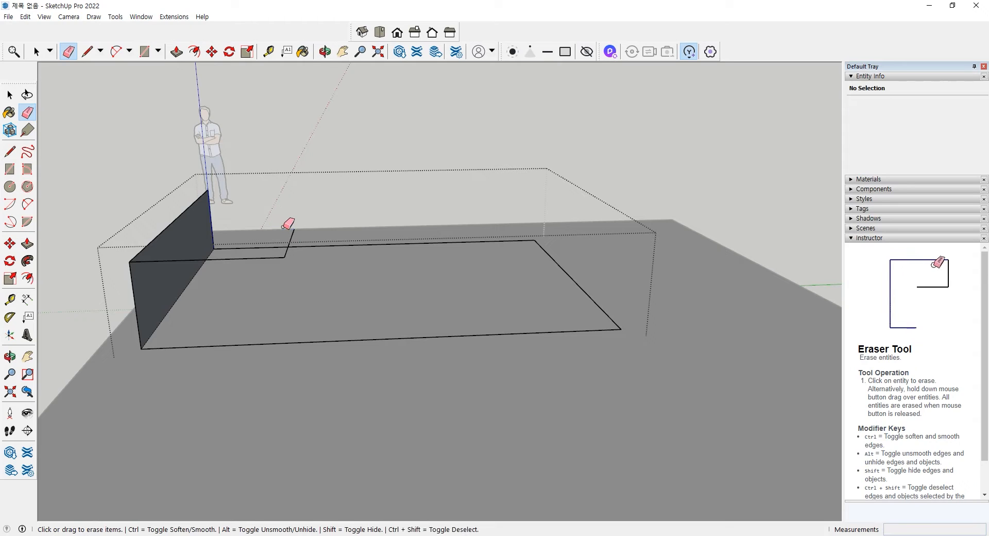
left_click(287, 229)
left_click(196, 205)
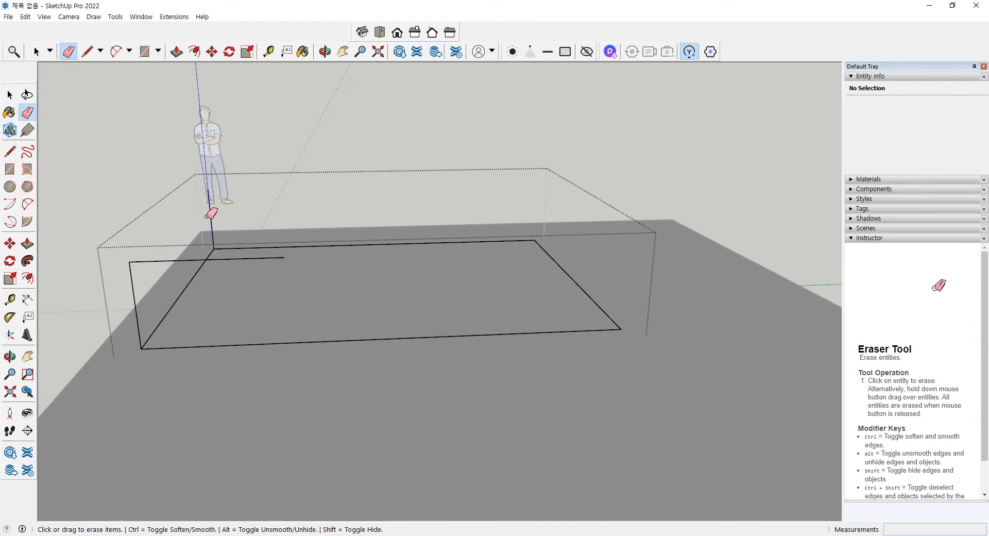
left_click(210, 214)
left_click(160, 260)
left_click(132, 276)
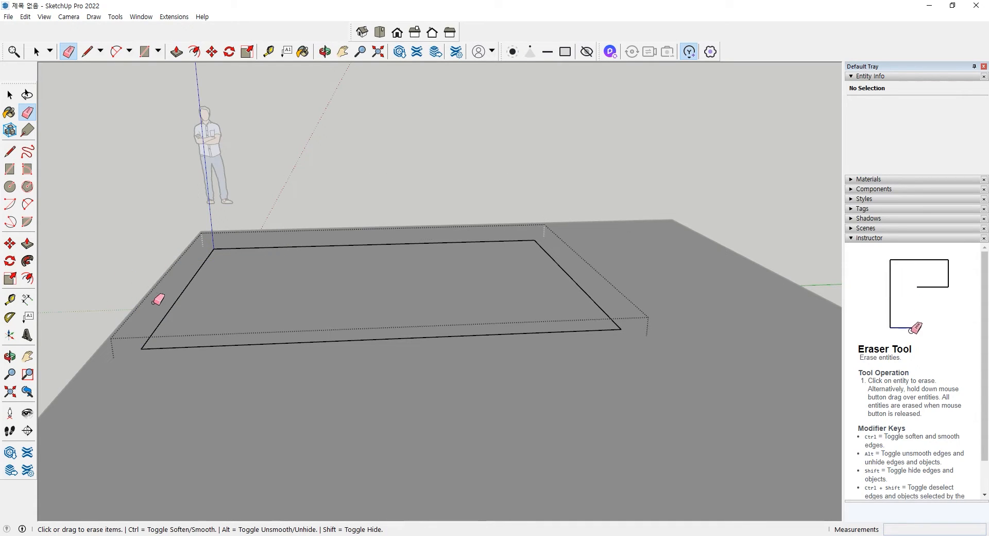
key("space")
left_click(520, 202)
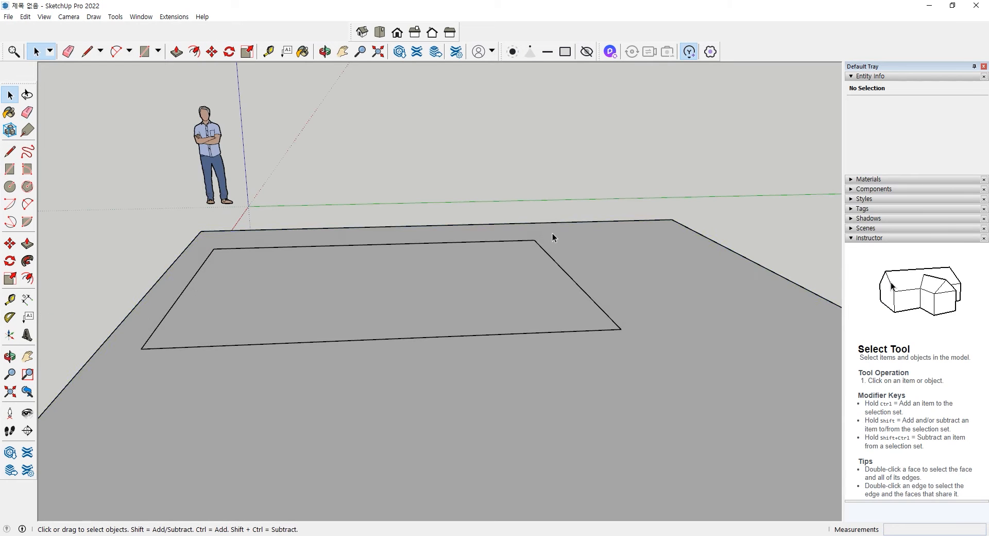
Delete the slab group to expose the lower part of the box, and select the open-topped box group.
left_click(667, 307)
middle_click_drag(679, 294, 647, 351)
key("Delete")
middle_click_drag(574, 346, 590, 384)
left_click(590, 384)
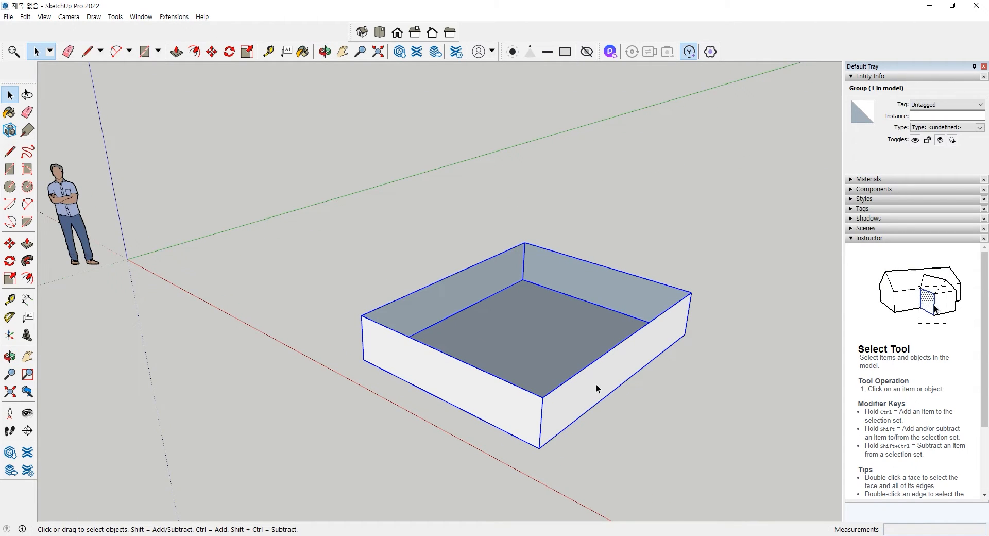
Inside the box group, redraw one top edge with a 2857 mm line to close the top with a face, and leave the group.
double_click(487, 360)
left_click(10, 152)
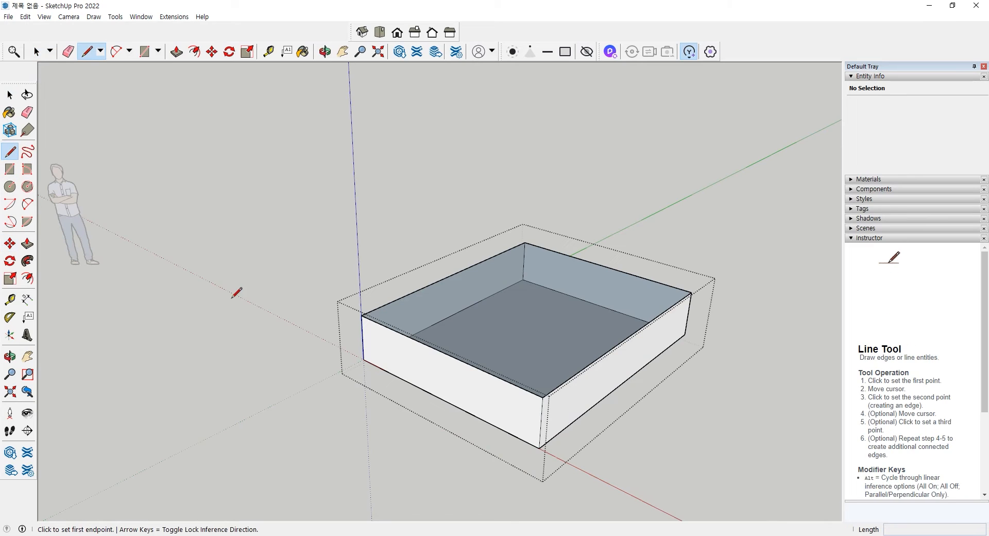
left_click(363, 316)
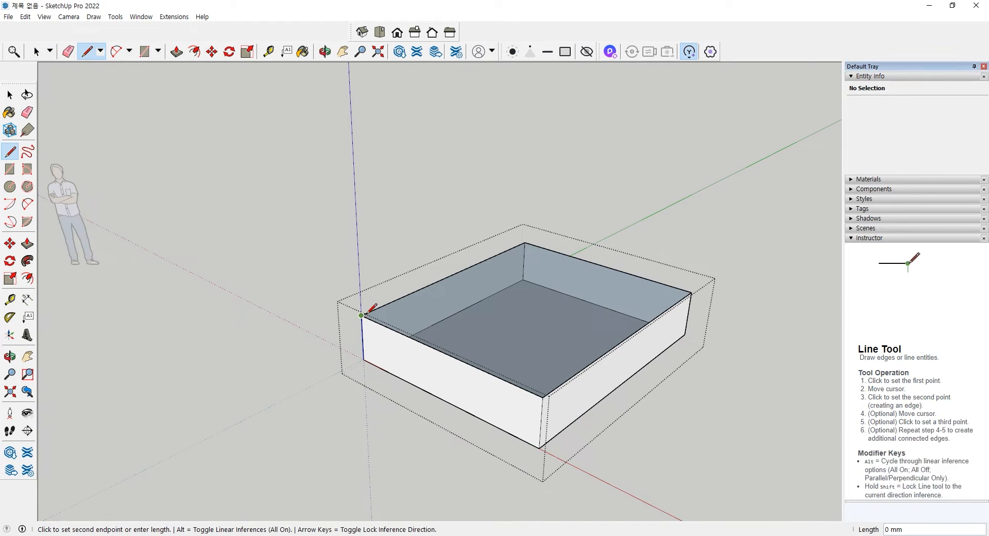
left_click(543, 396)
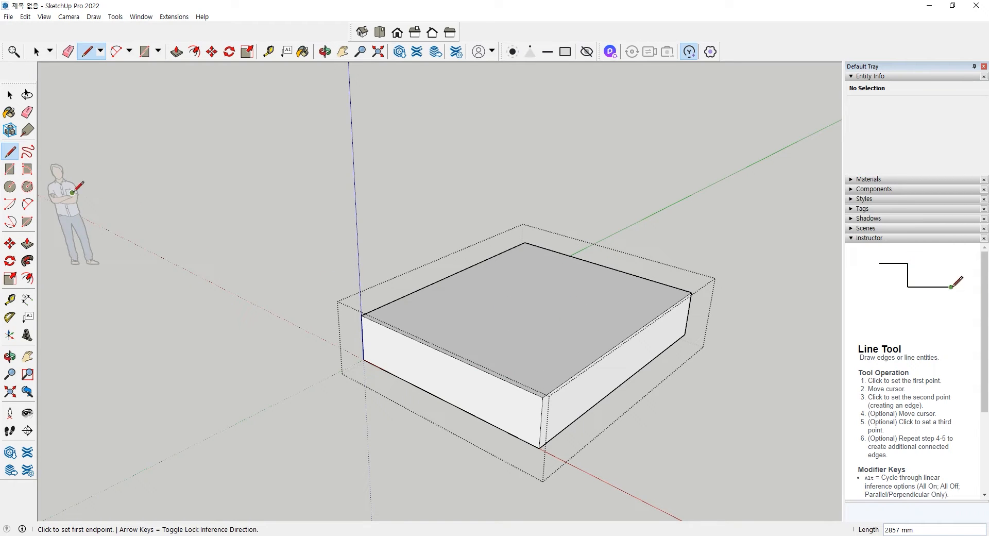
key("space")
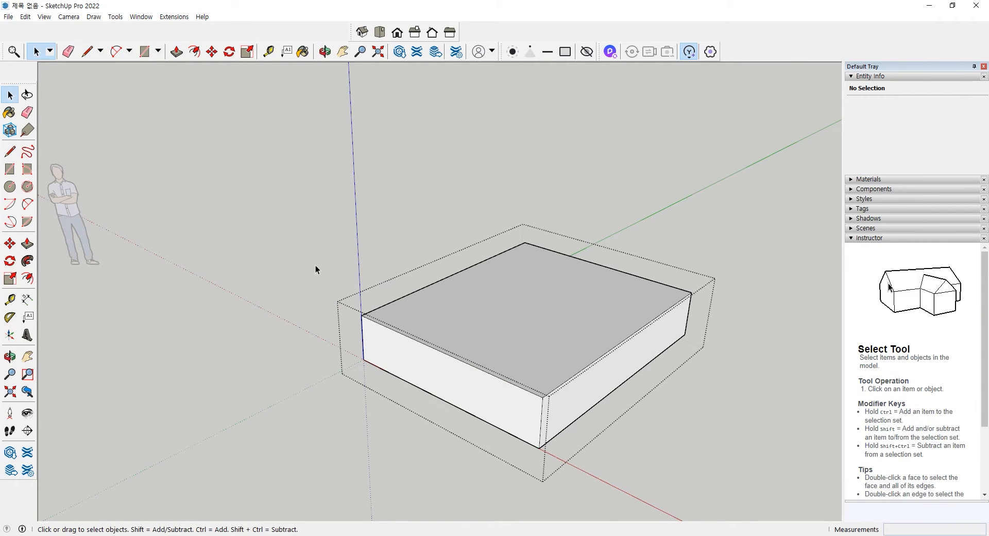
left_click(316, 265)
left_click(455, 317)
double_click(462, 310)
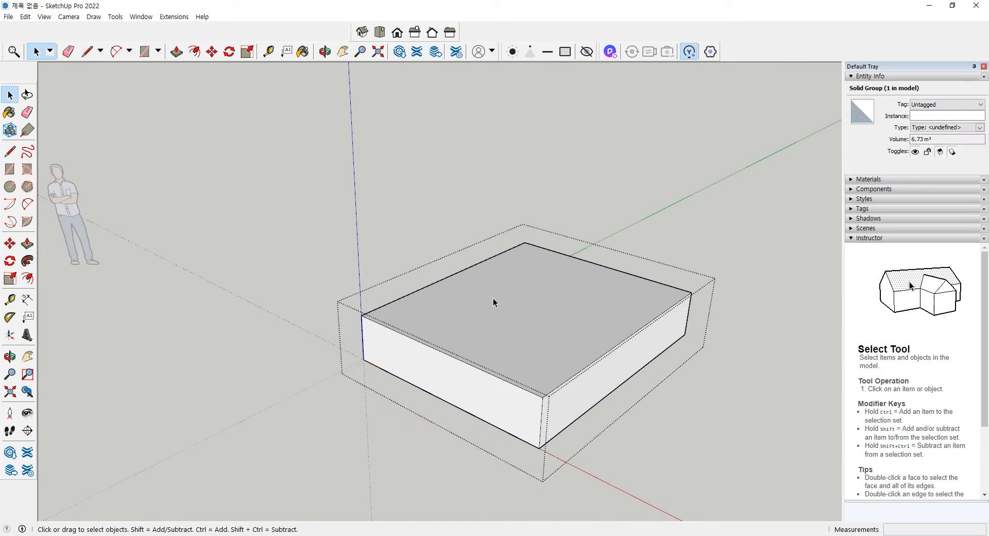
left_click(158, 221)
Draw a rectangle on the top face of the box, outside the box group.
key("r")
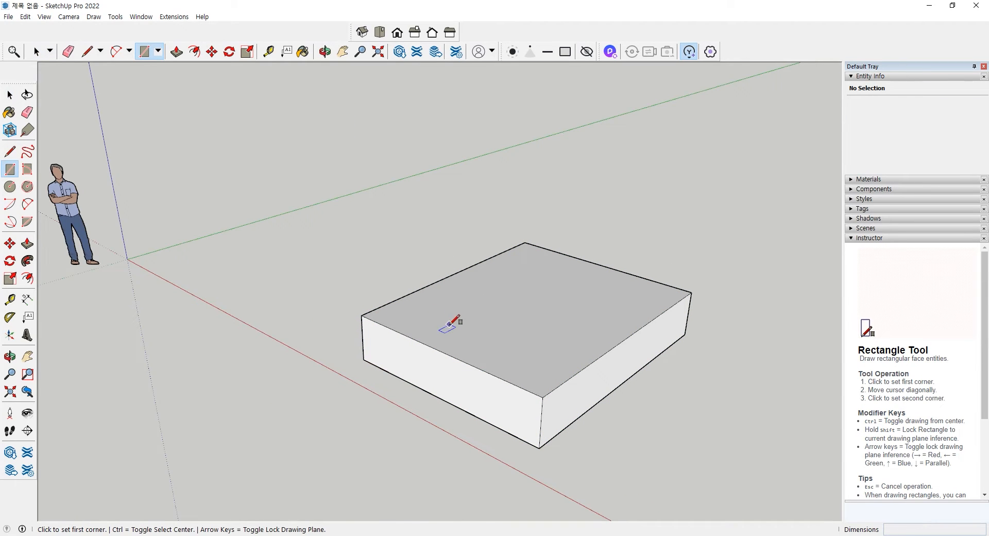
left_click(450, 324)
left_click(577, 309)
key("space")
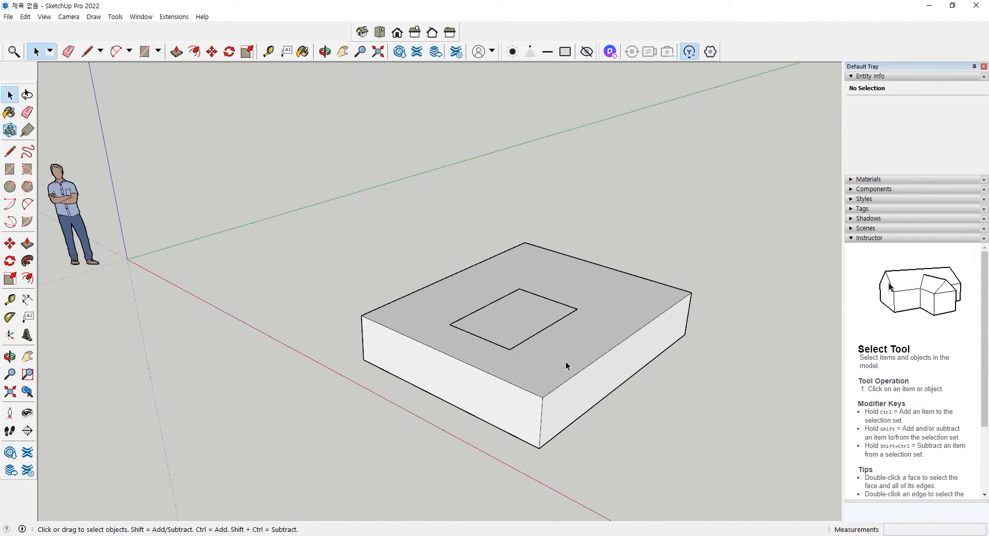
Explode the box group to merge it with the rectangle, and undo both the explode and the rectangle.
right_click(565, 360)
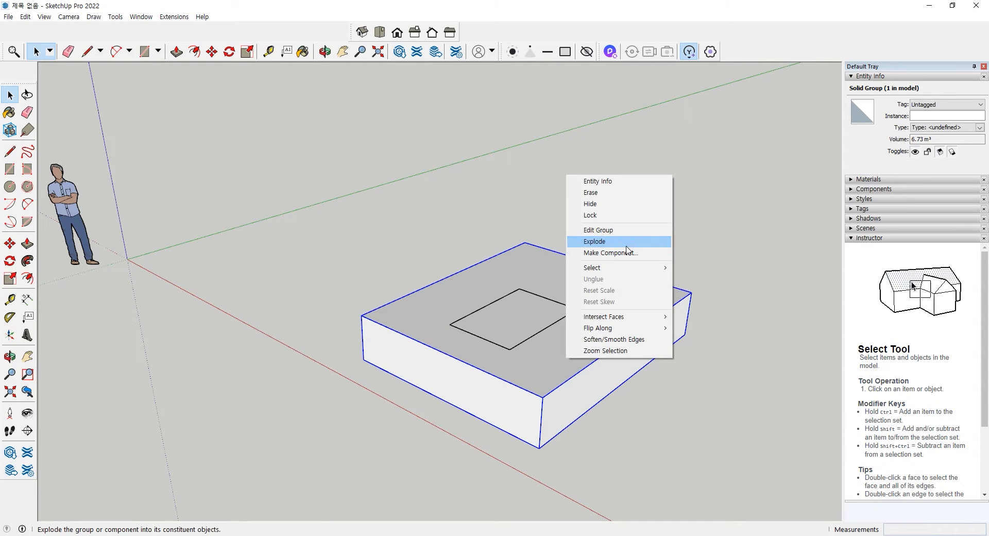
left_click(618, 242)
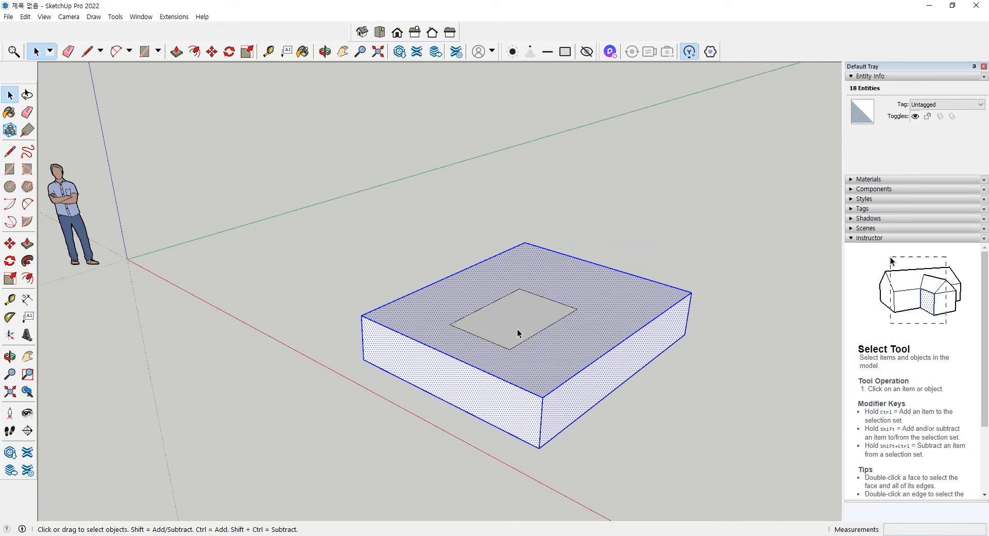
left_click(608, 229)
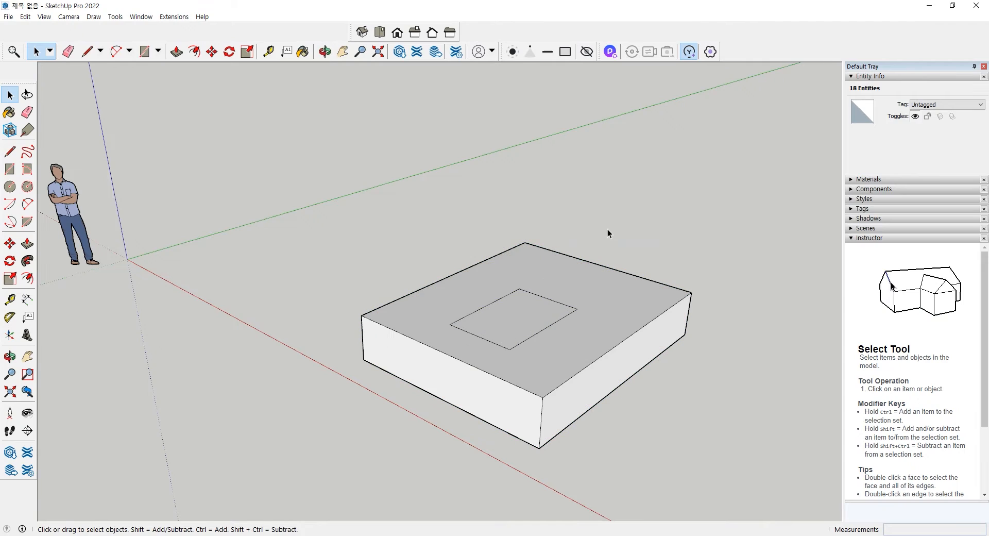
key("ctrl+z")
key("ctrl+z")
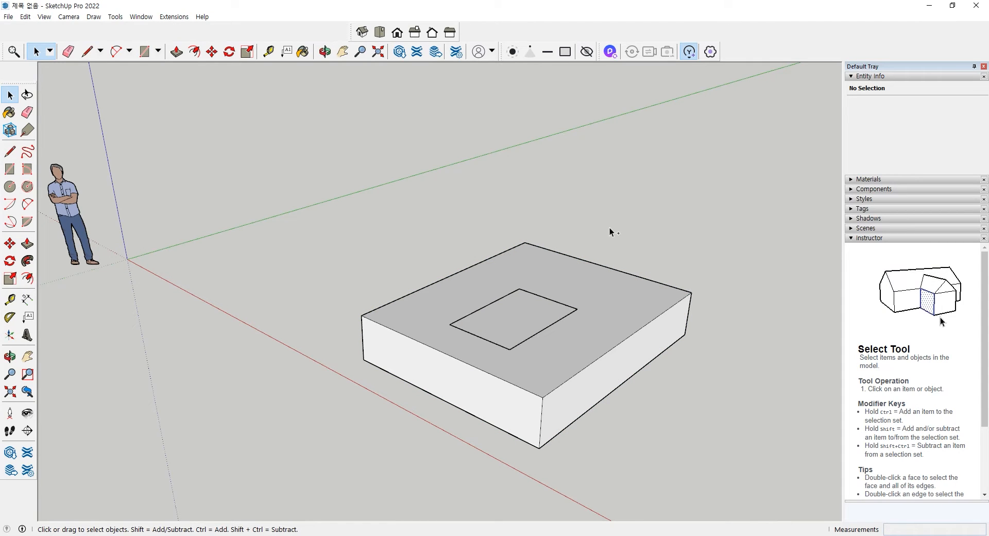
Select the box group and delete it.
left_click(617, 349)
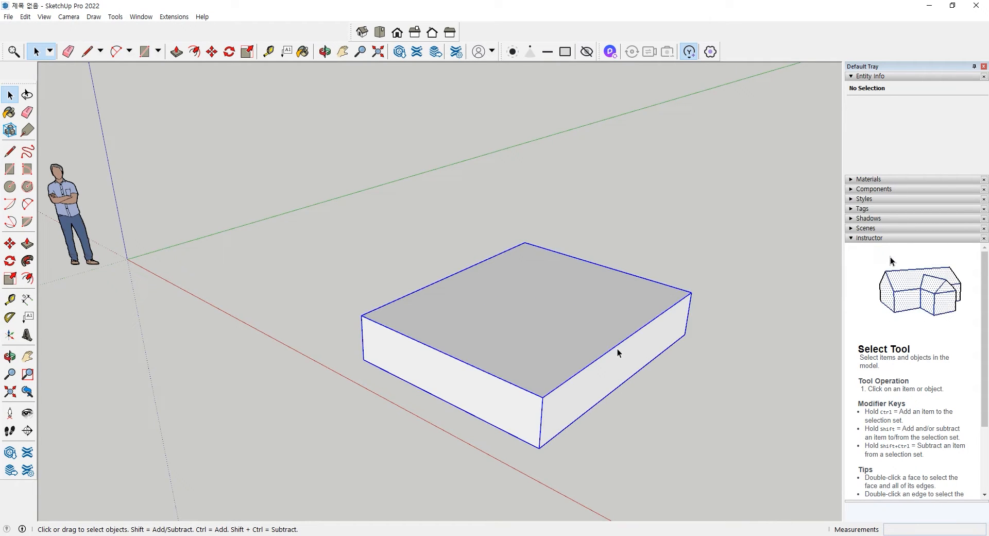
left_click(660, 218)
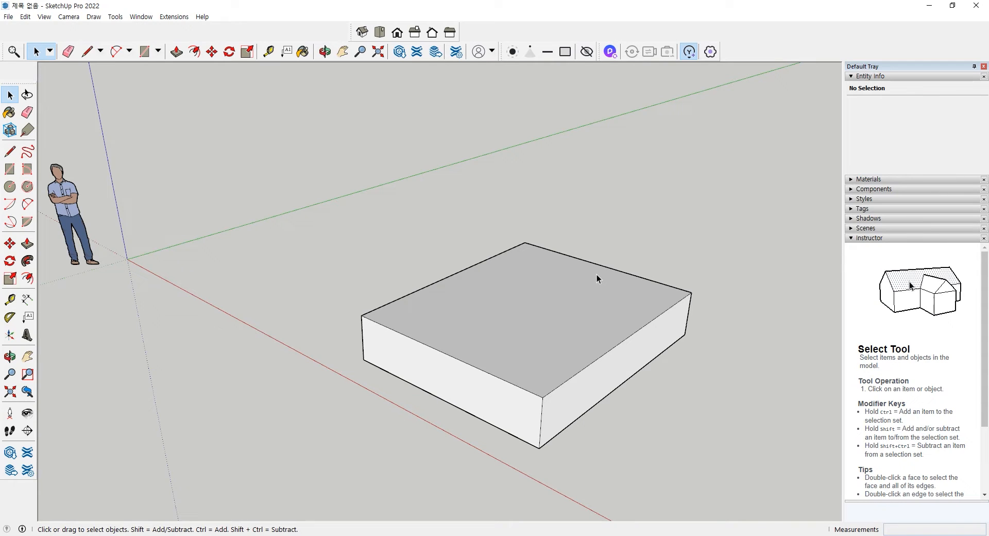
left_click(610, 306)
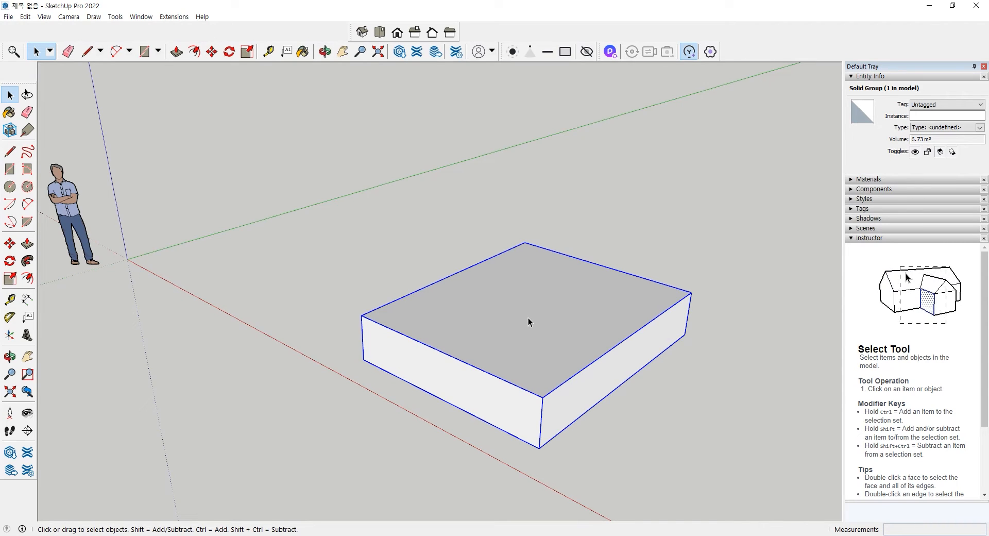
key("Delete")
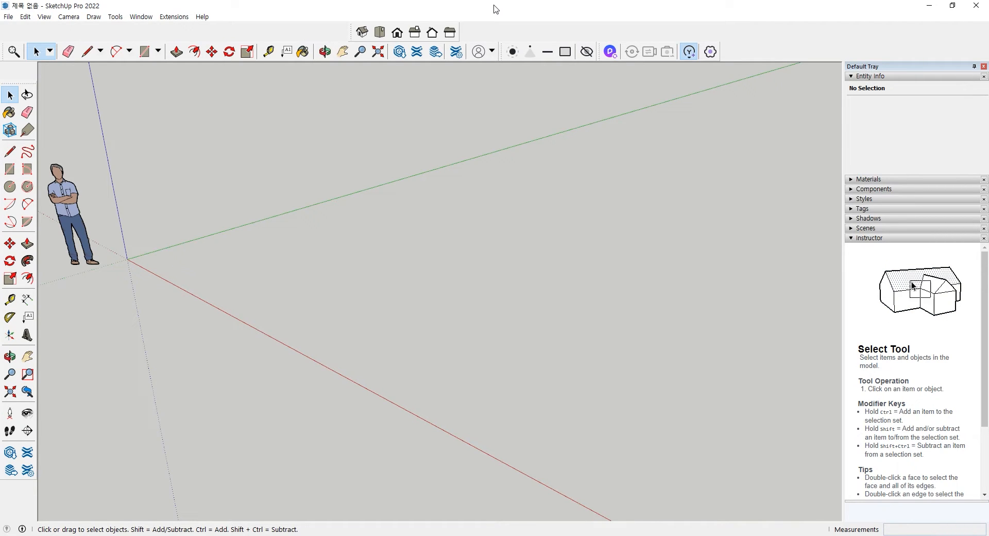
Import the floor plan "A1-025~027_단위세대_평면도_3d 용으로 편집.dwg" with the import units set to Millimeters.
left_click(6, 17)
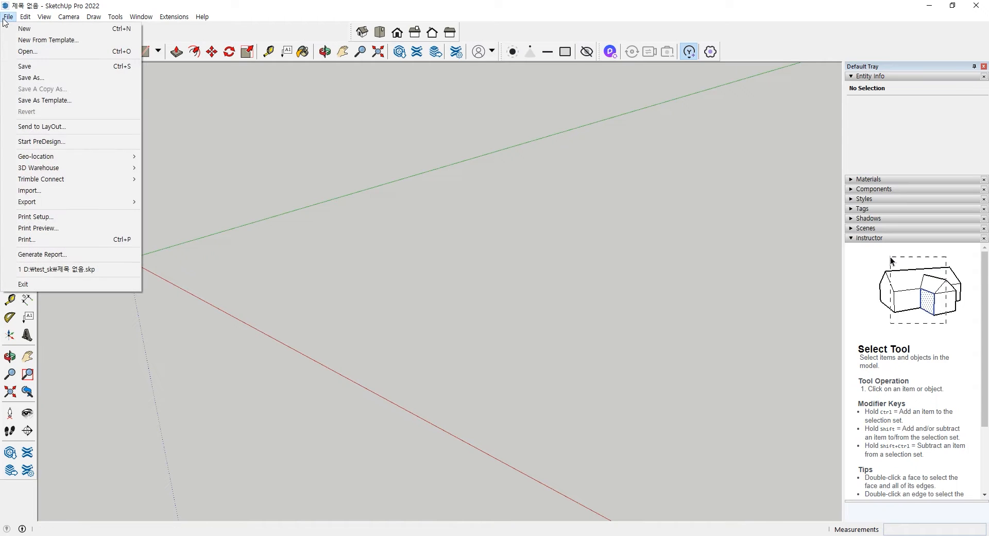
left_click(61, 192)
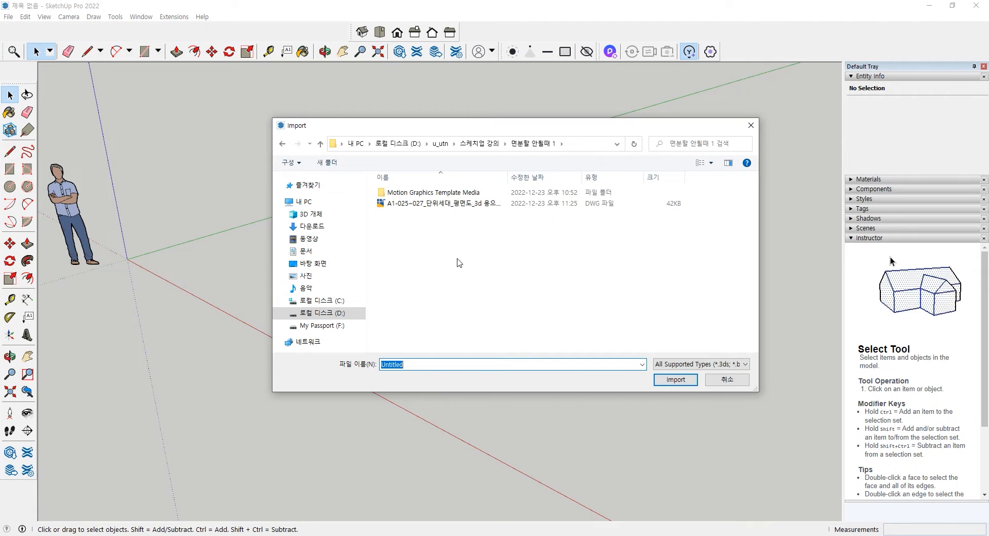
left_click(447, 206)
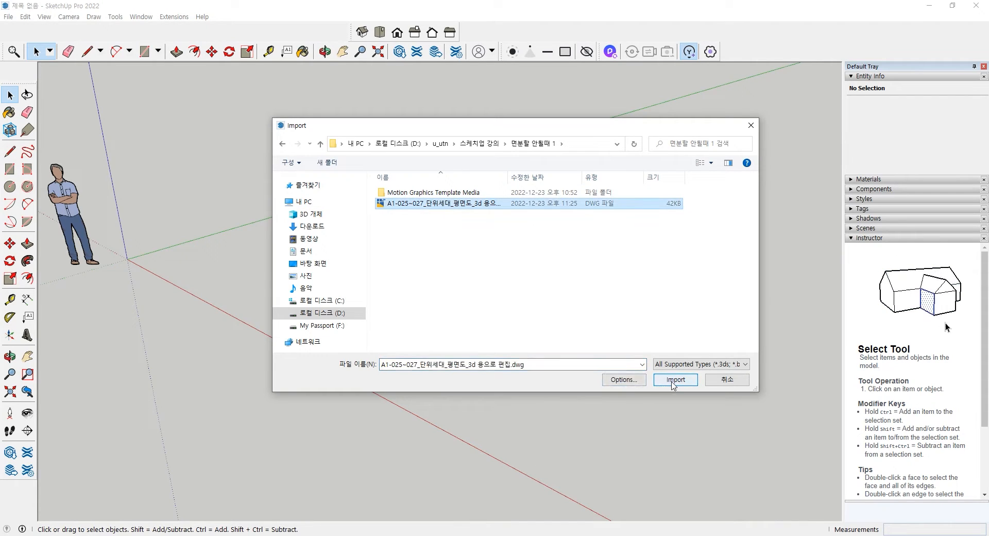
left_click(622, 381)
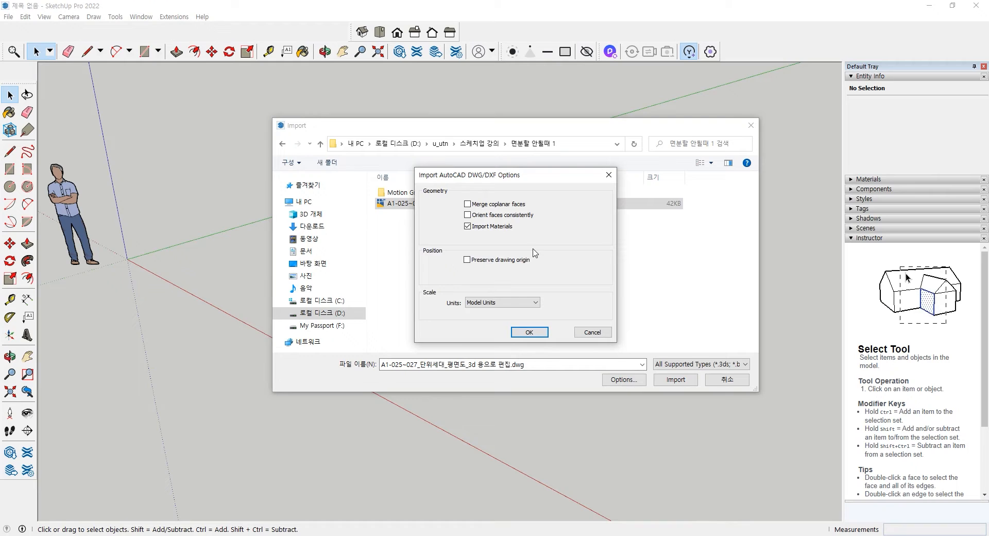
left_click(517, 303)
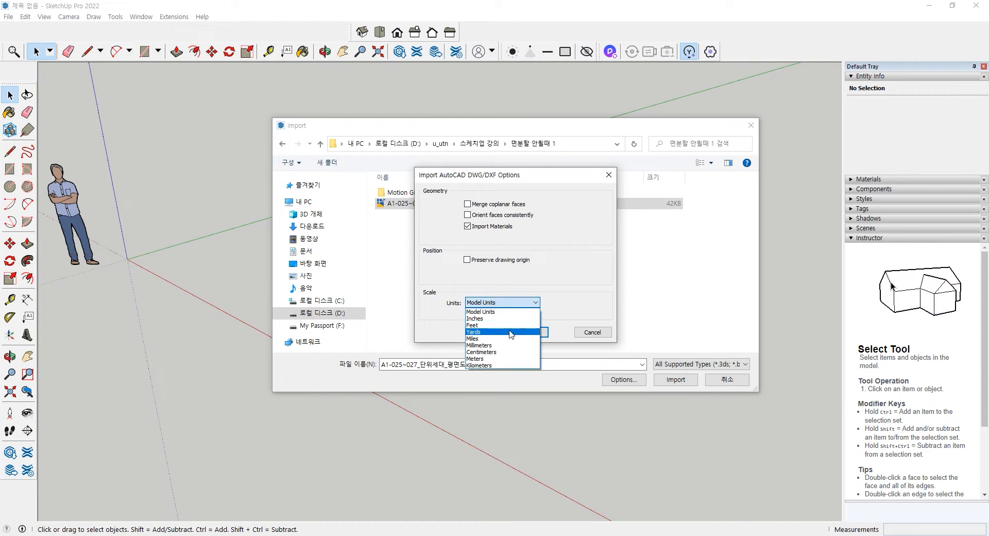
left_click(507, 345)
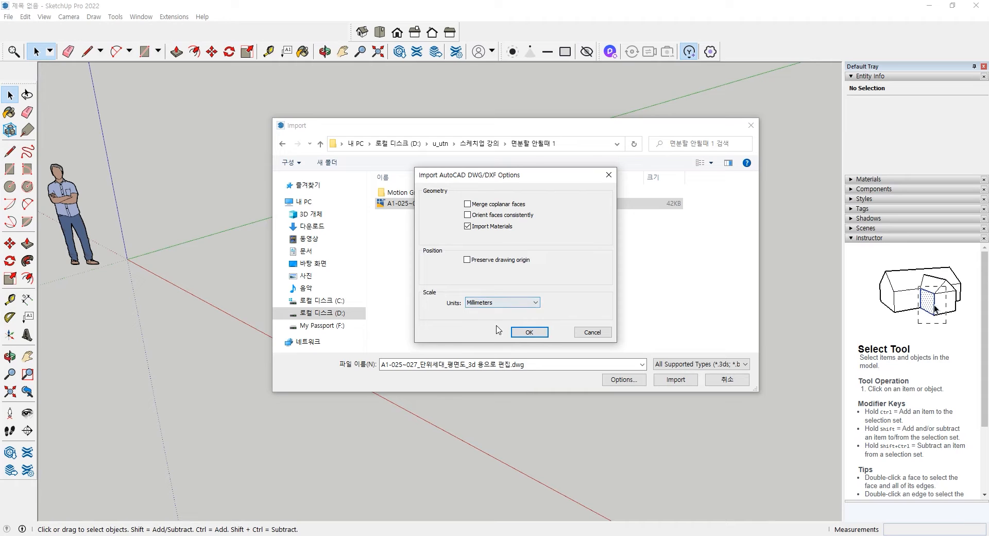
left_click(530, 332)
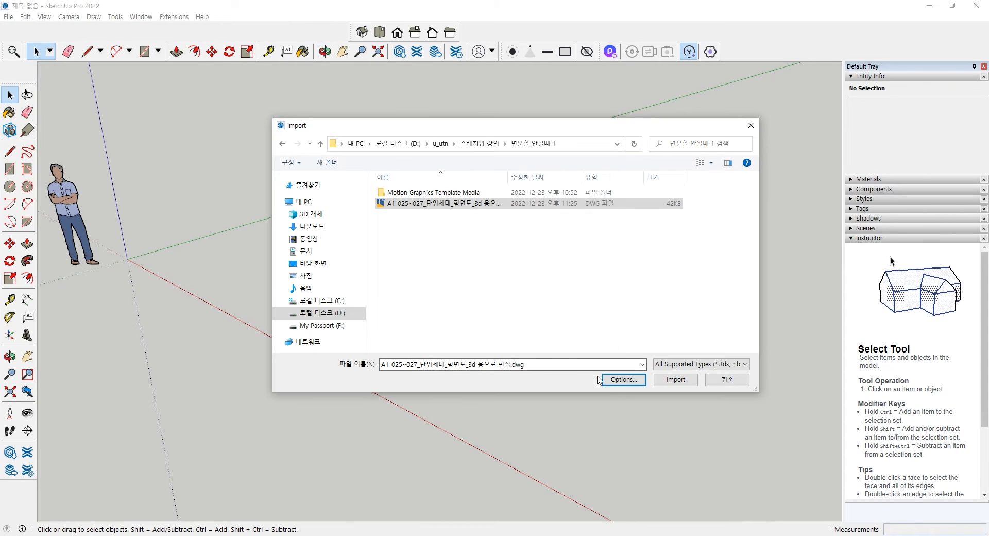
left_click(672, 379)
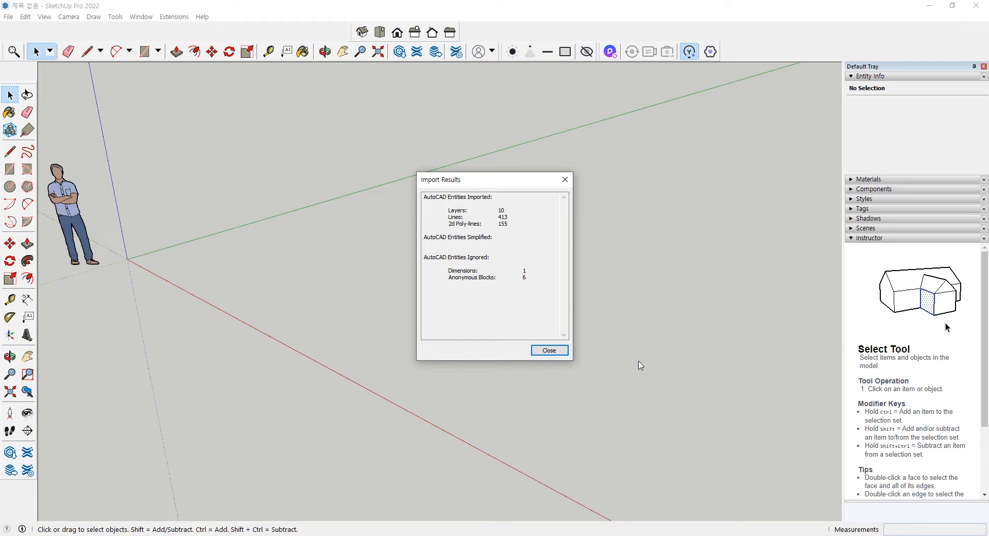
left_click(548, 350)
Select the imported floor plan component and examine its wall outlines and the crossed shaft areas up close.
middle_click_drag(403, 254, 472, 326)
scroll(455, 290, "down", 2)
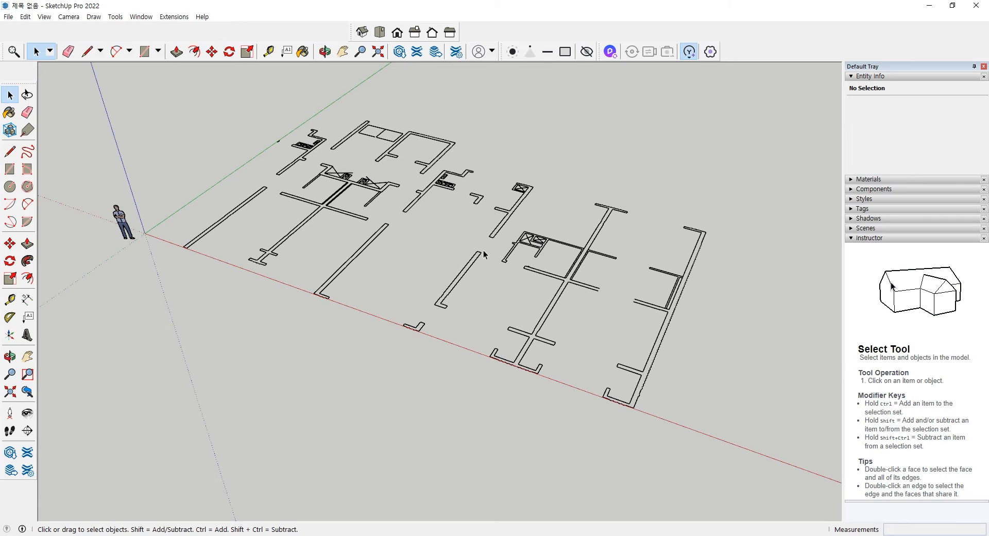
middle_click_drag(511, 246, 514, 295)
scroll(446, 327, "up", 3)
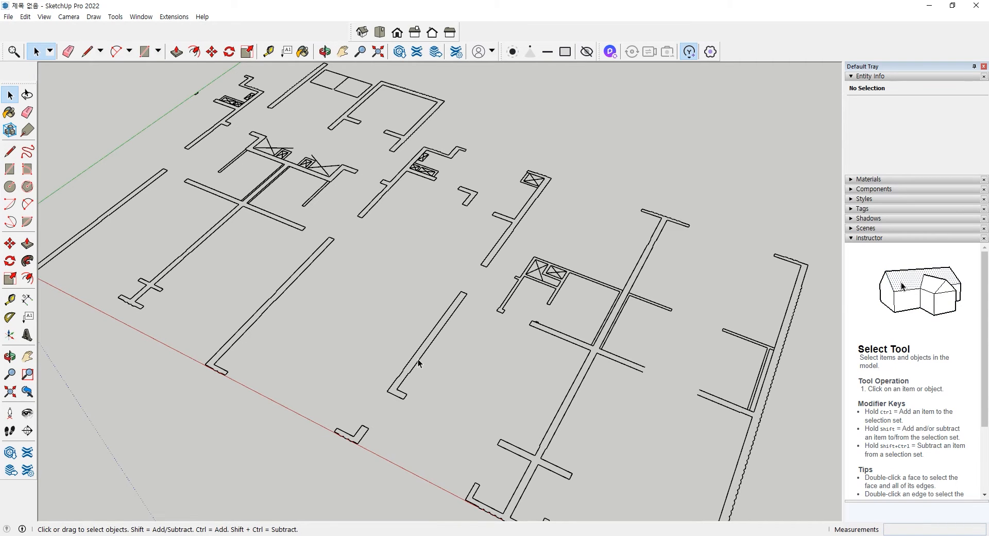
scroll(510, 321, "up", 8)
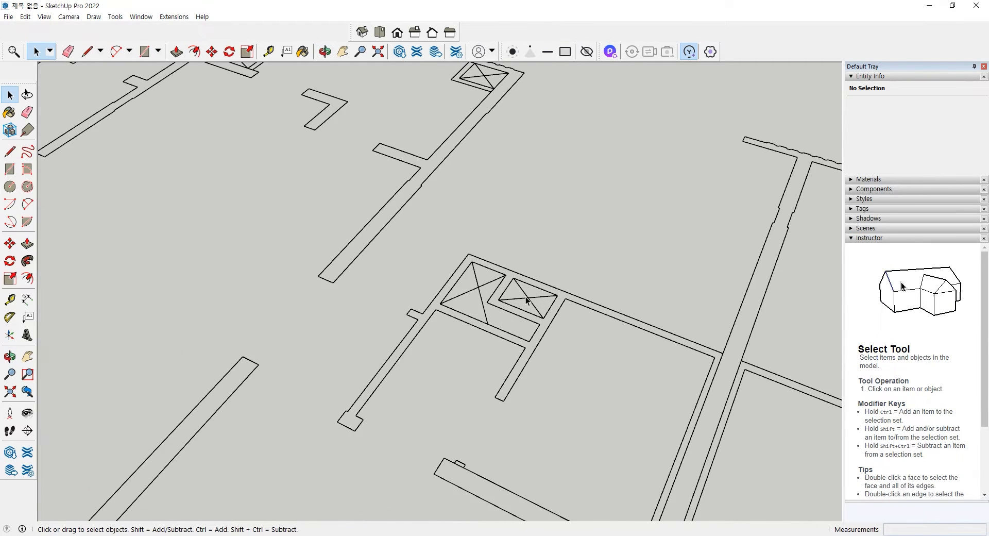
left_click(529, 304)
scroll(525, 303, "down", 5)
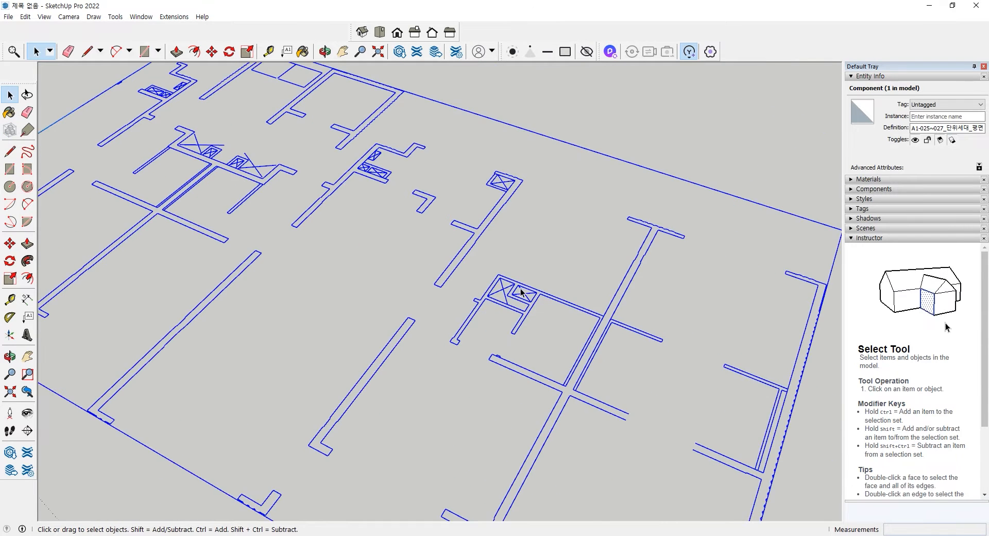
scroll(522, 302, "up", 4)
scroll(522, 301, "up", 1)
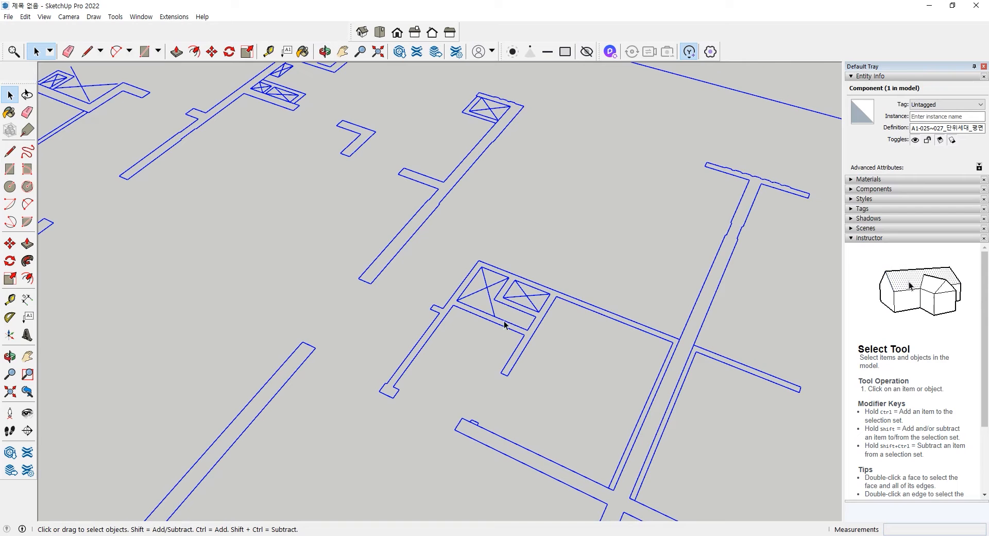
Explode the imported floor plan component into loose edges and clear the selection.
scroll(461, 331, "down", 2)
scroll(436, 326, "down", 3)
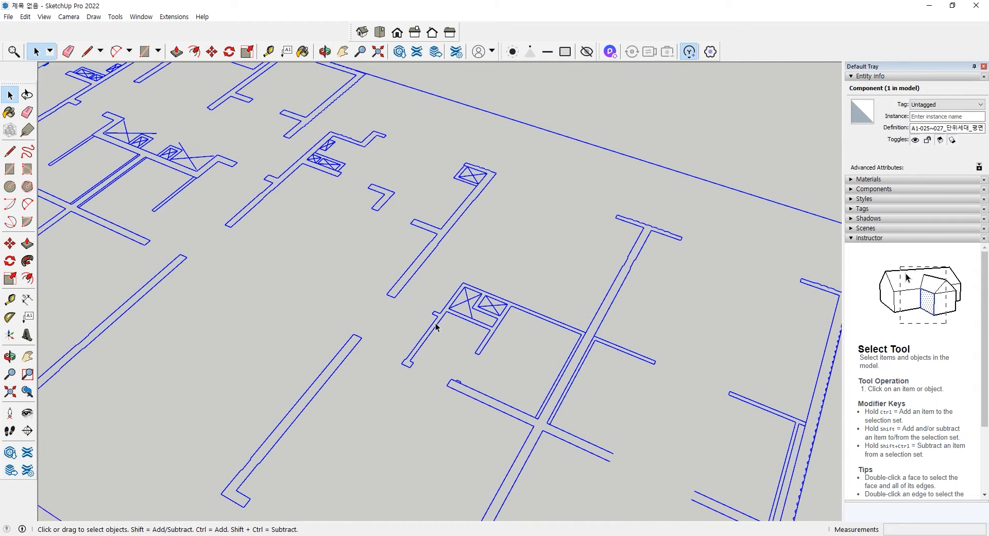
middle_click_drag(254, 262, 293, 250)
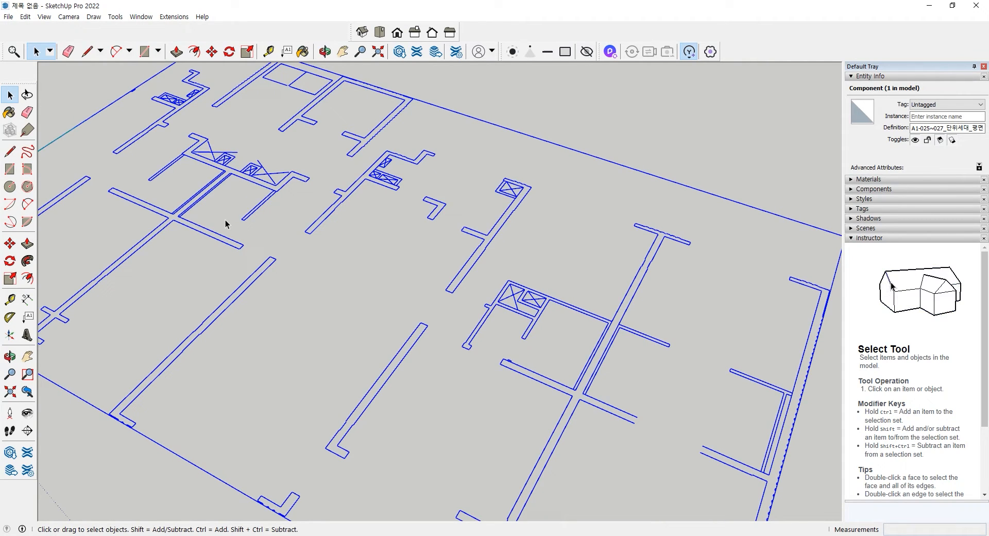
middle_click_drag(493, 394, 390, 453)
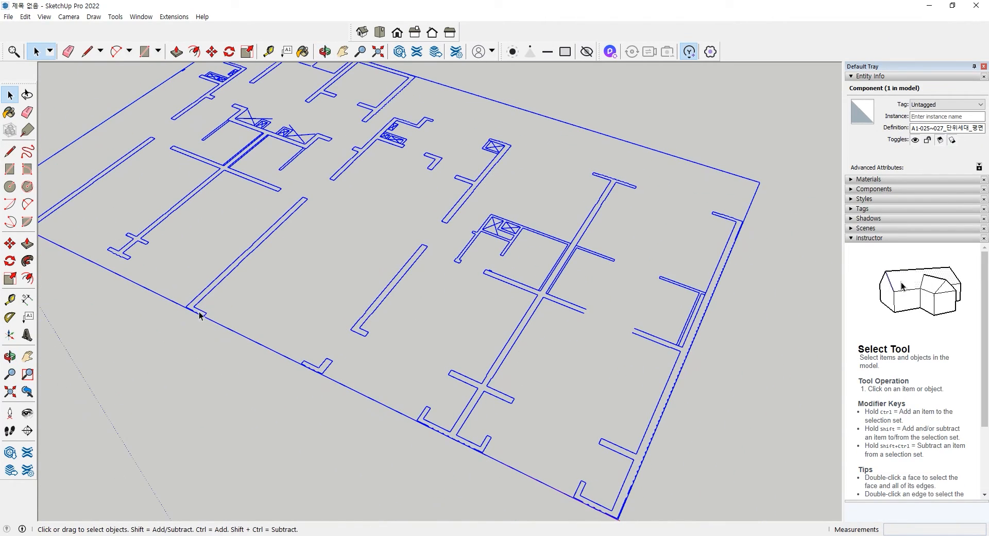
middle_click_drag(200, 316, 252, 356)
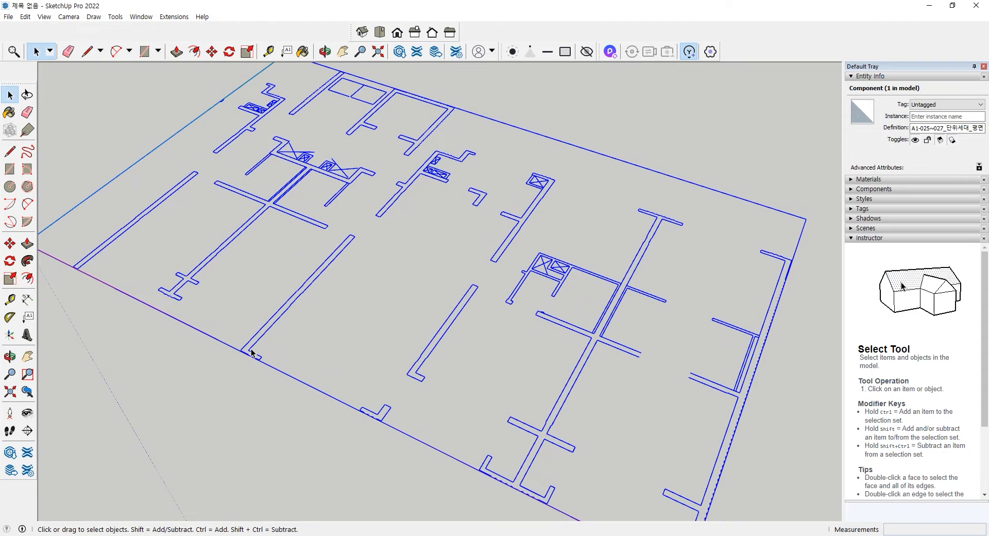
right_click(290, 307)
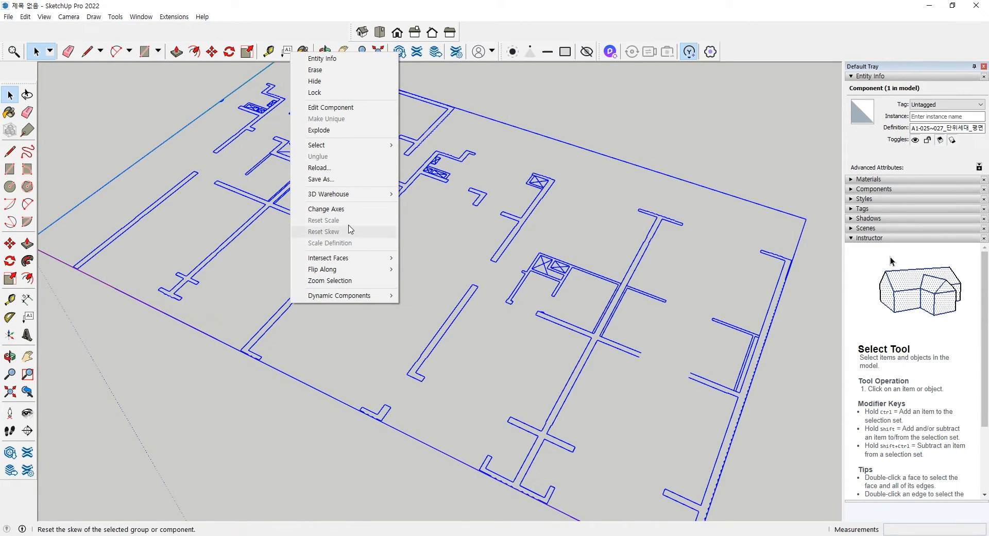
left_click(354, 135)
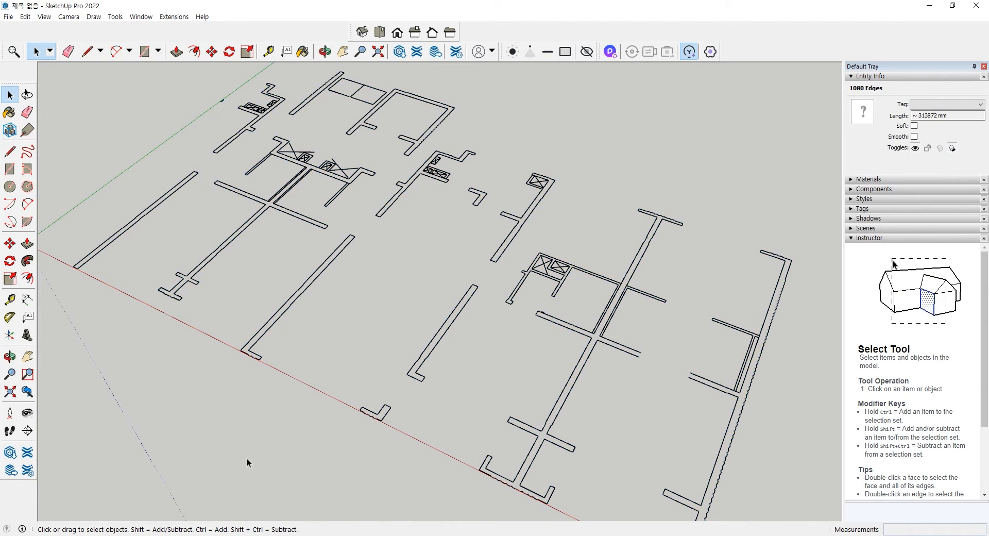
left_click(302, 345)
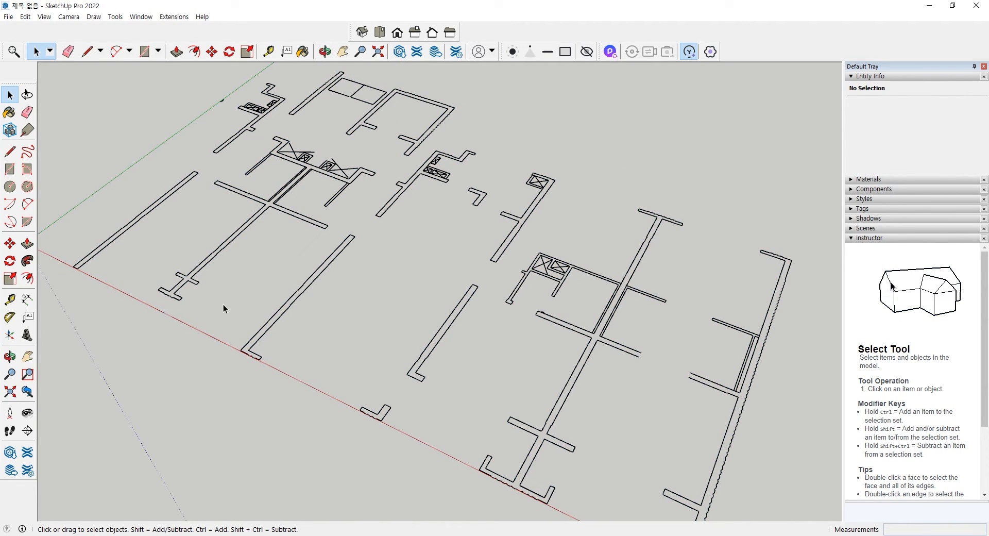
Show the model's tags and delete the tag "4", reassigning its entities to Untagged.
scroll(232, 270, "down", 2)
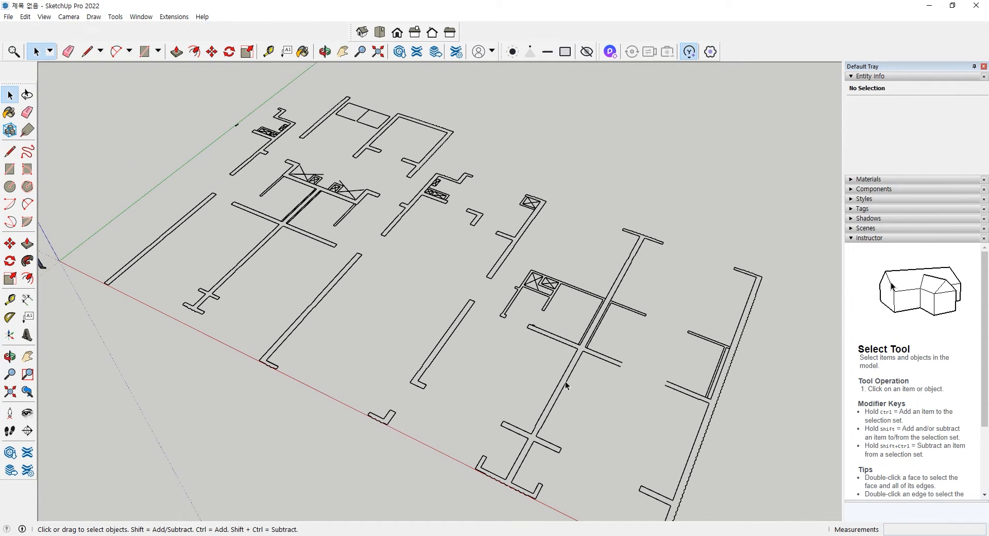
left_click(855, 76)
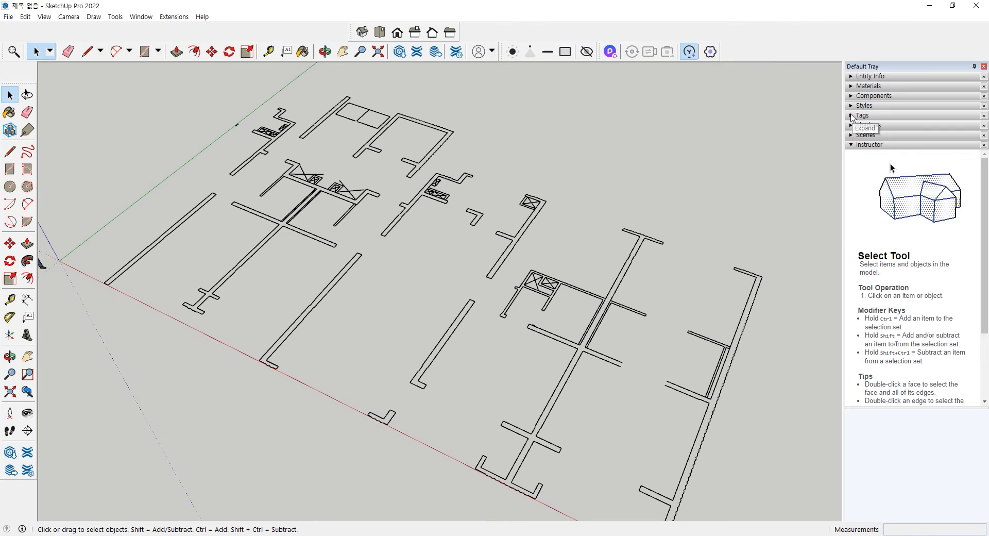
left_click(858, 115)
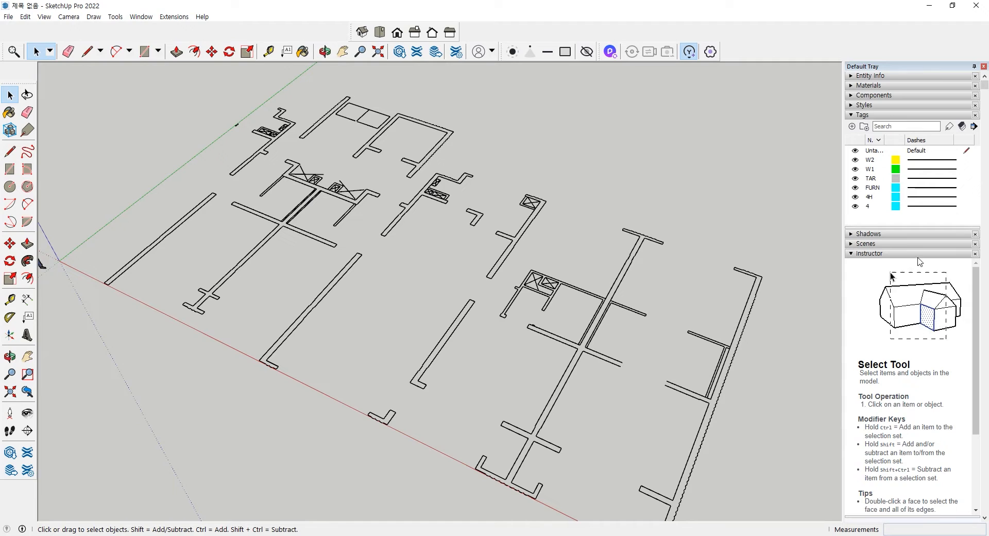
left_click(920, 206)
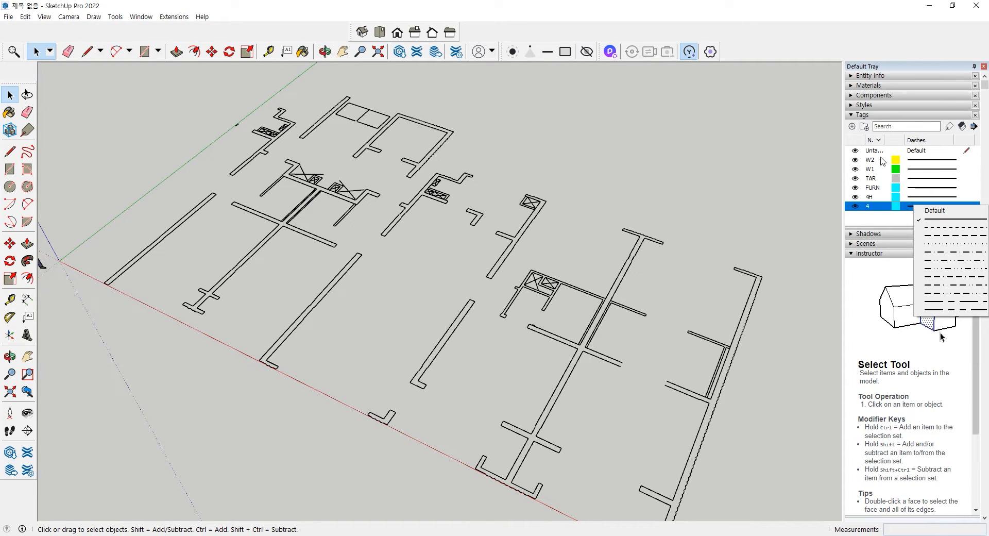
double_click(870, 206)
left_click(878, 200)
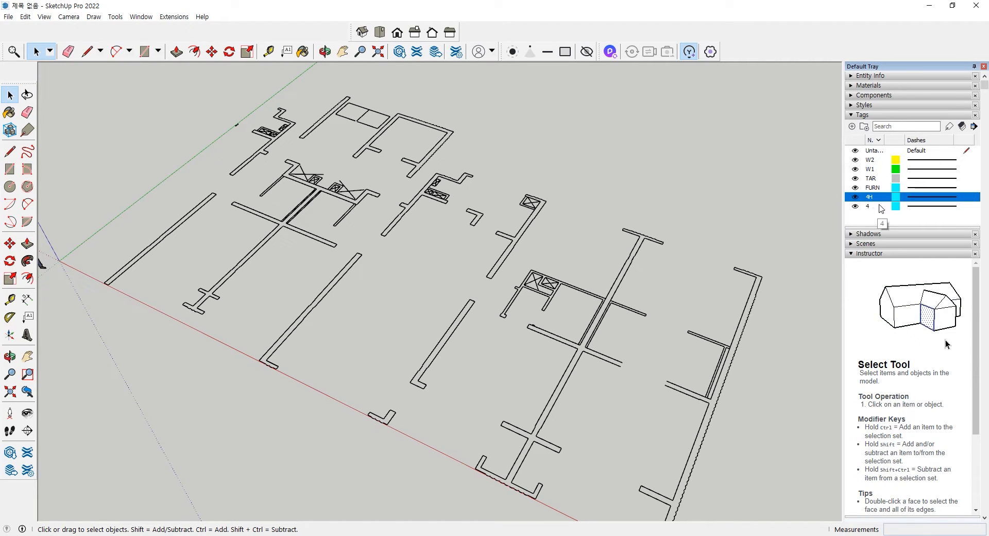
left_click(880, 207)
right_click(881, 207)
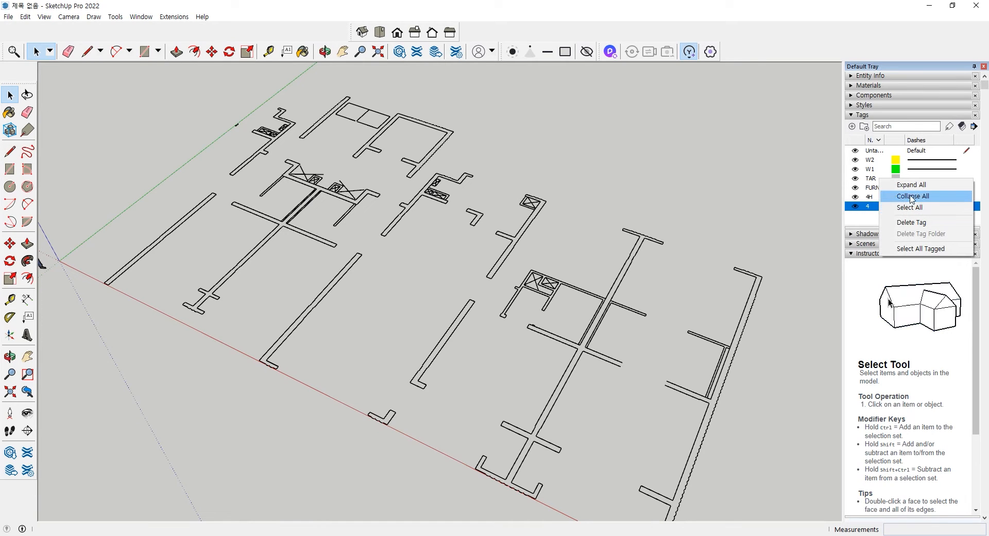
left_click(912, 222)
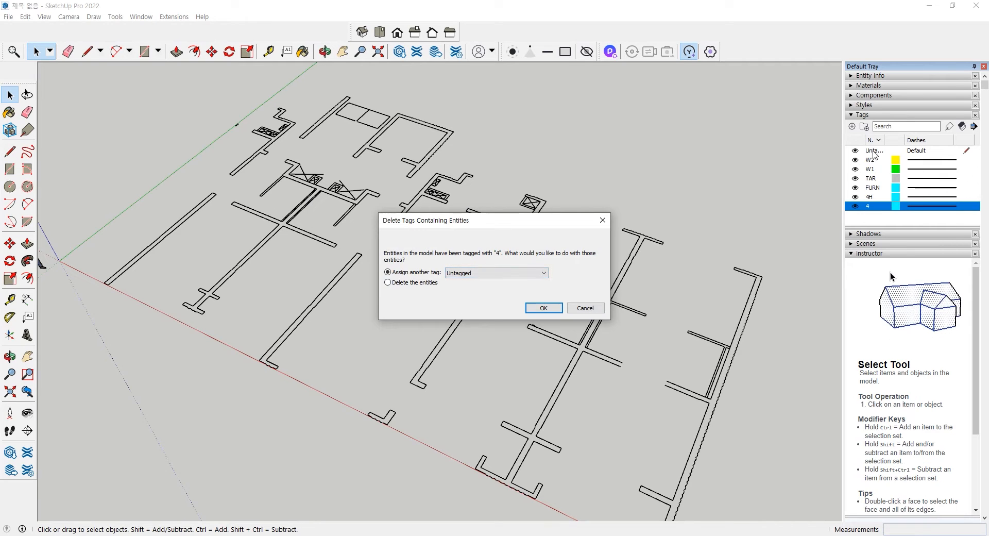
left_click(543, 307)
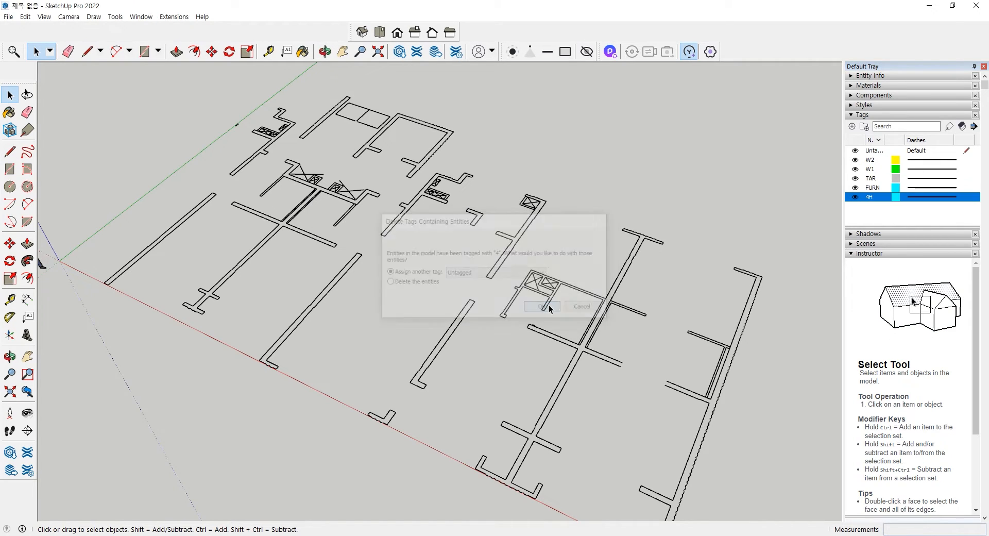
Delete the tag "4H" and reassign its entities to Untagged.
right_click(879, 200)
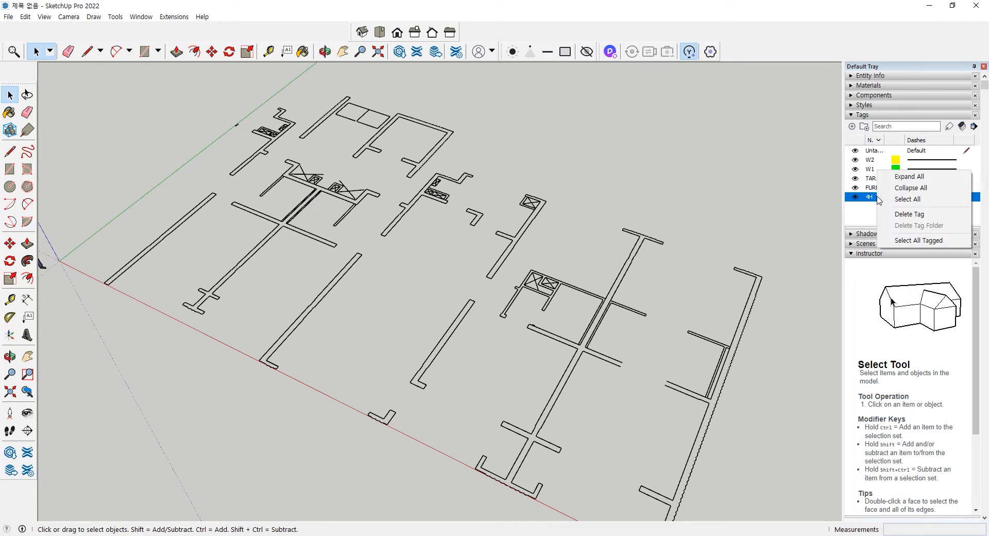
left_click(908, 215)
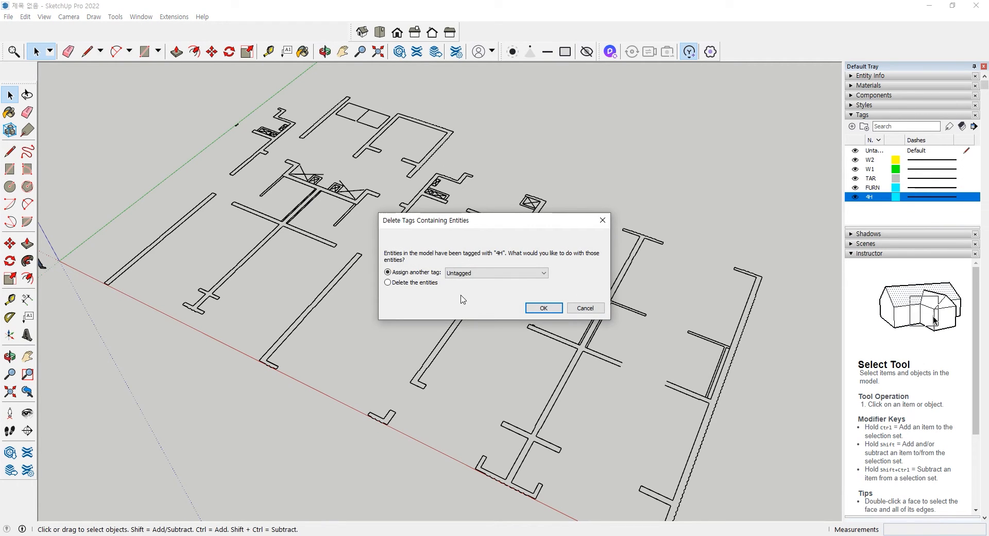
left_click(543, 307)
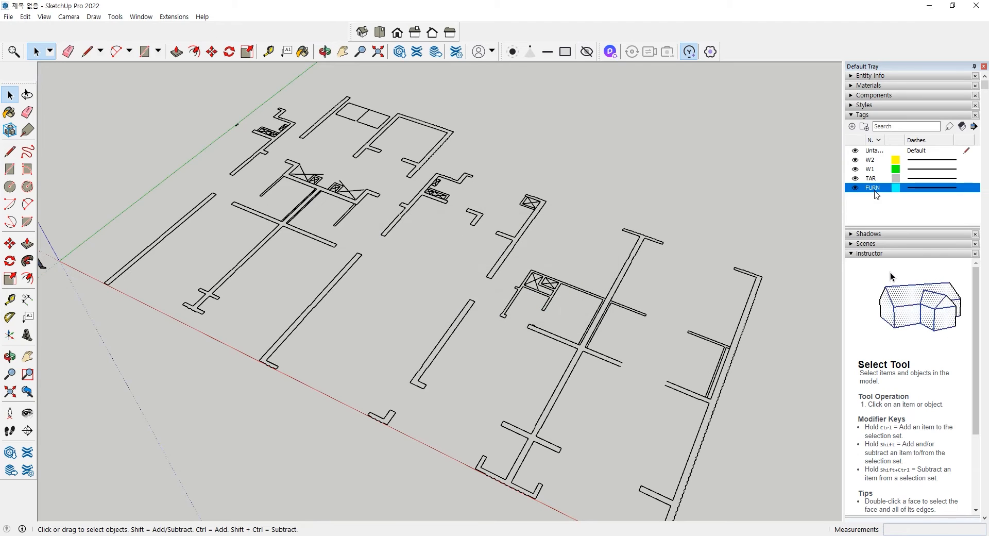
Delete the tags W2, W1, TAR and FURN together, assigning their entities to Untagged.
left_click_drag(873, 183, 870, 165)
right_click(875, 138)
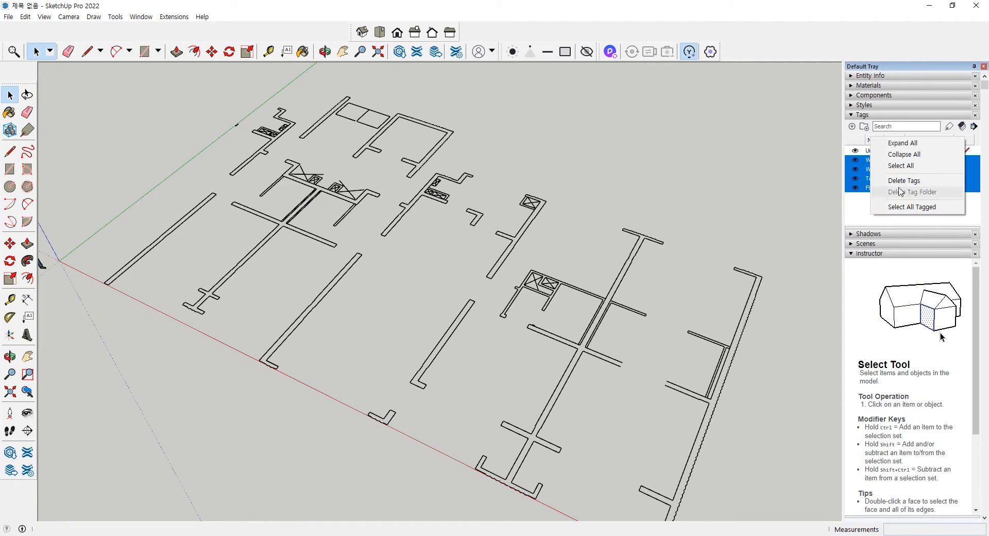
left_click(900, 180)
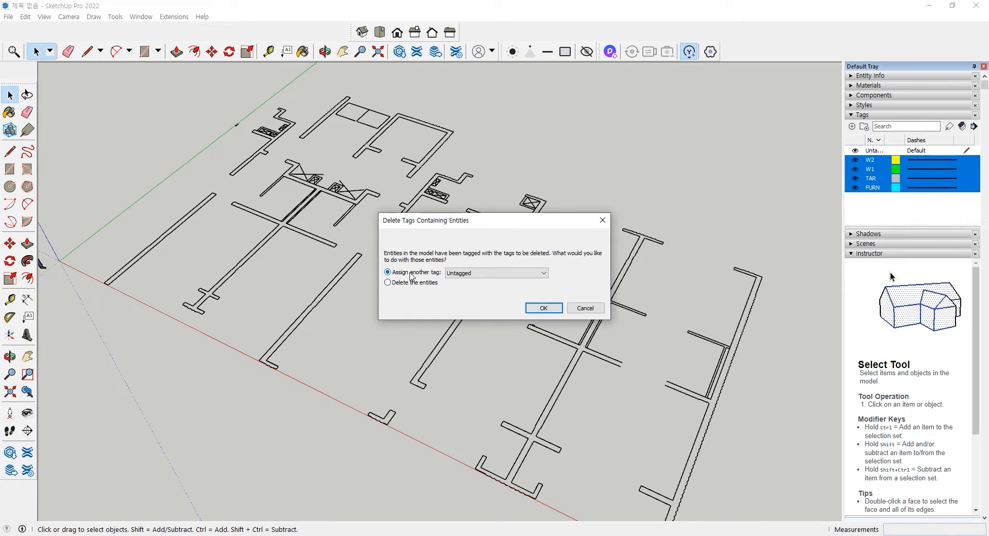
left_click(529, 307)
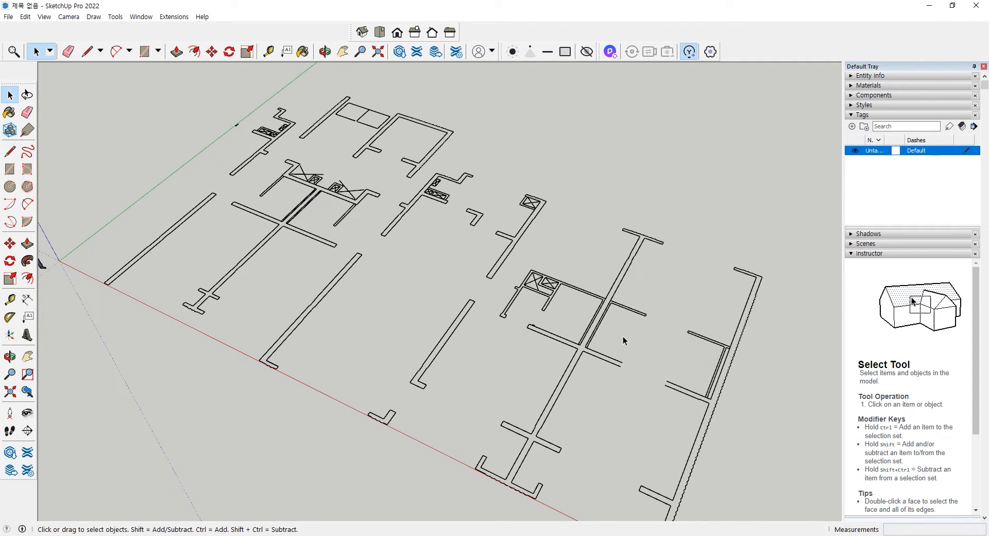
Draw a line closing the open end of the interior cross wall that faces the outer wavy-edged wall.
middle_click_drag(629, 379, 518, 387)
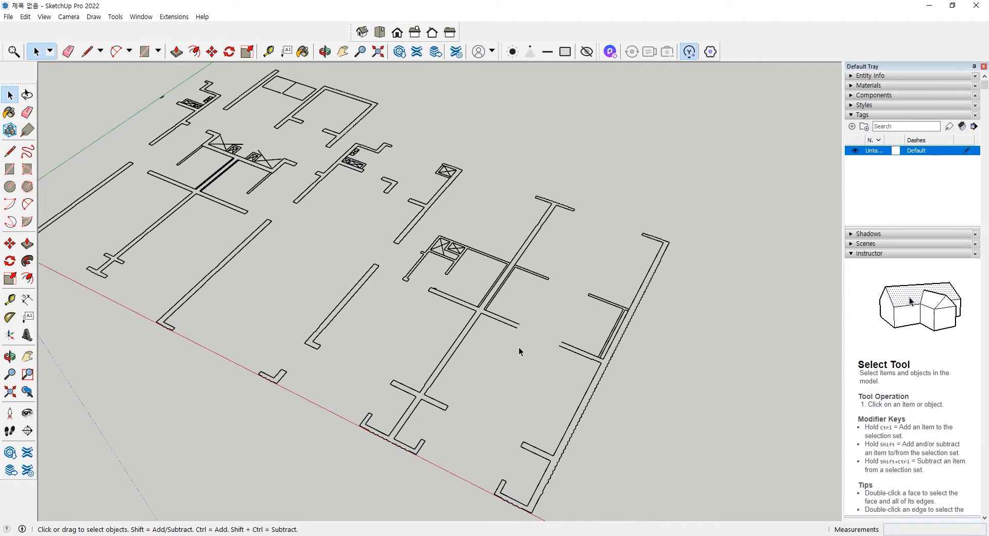
scroll(518, 326, "up", 3)
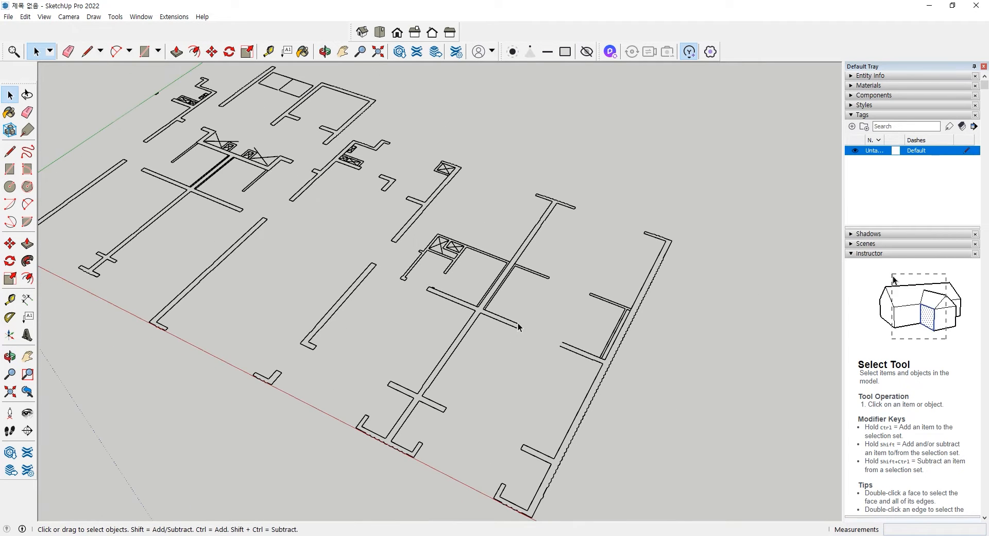
scroll(518, 326, "up", 3)
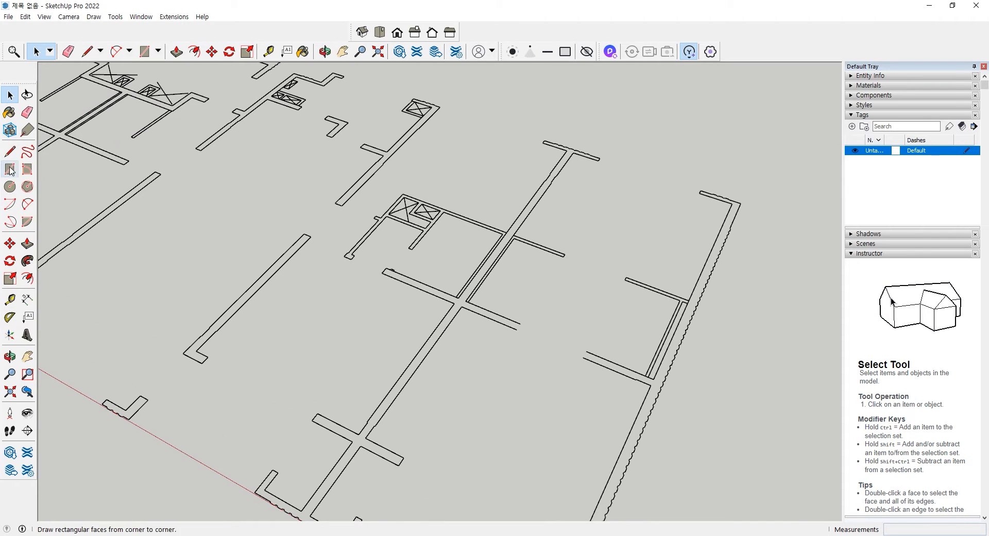
left_click(10, 150)
left_click(520, 323)
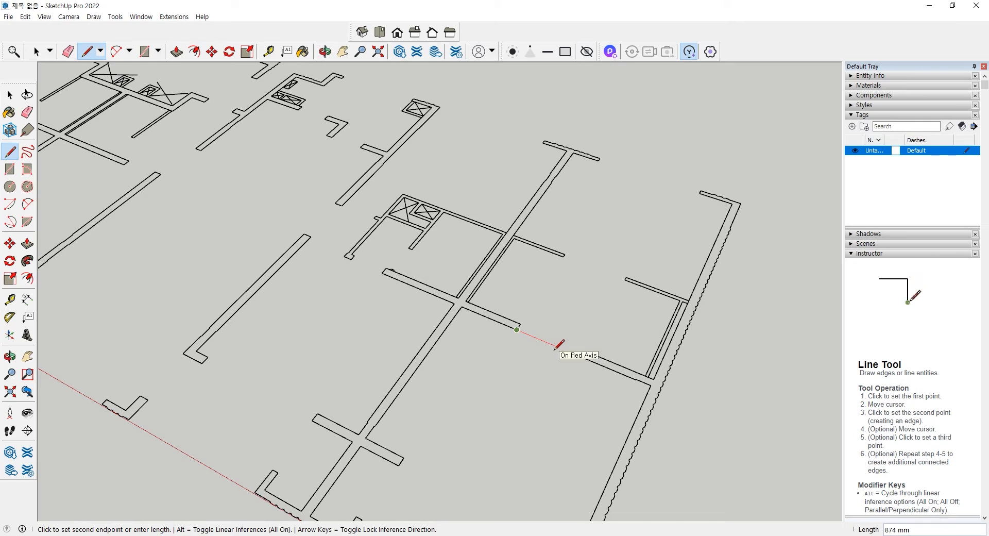
key("Escape")
Close the open end of the outer wall's branch with a 180 mm line and select the wall face.
left_click(583, 356)
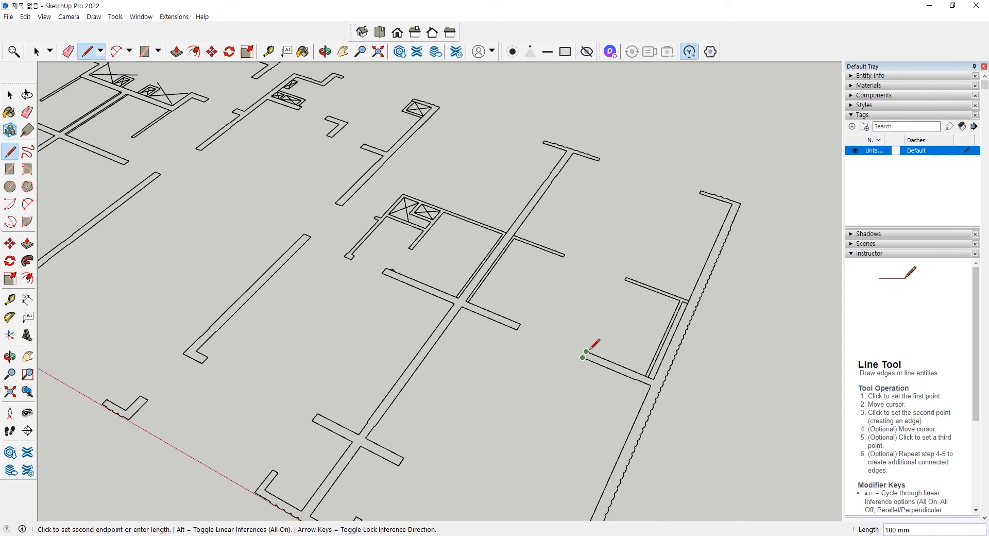
left_click(586, 351)
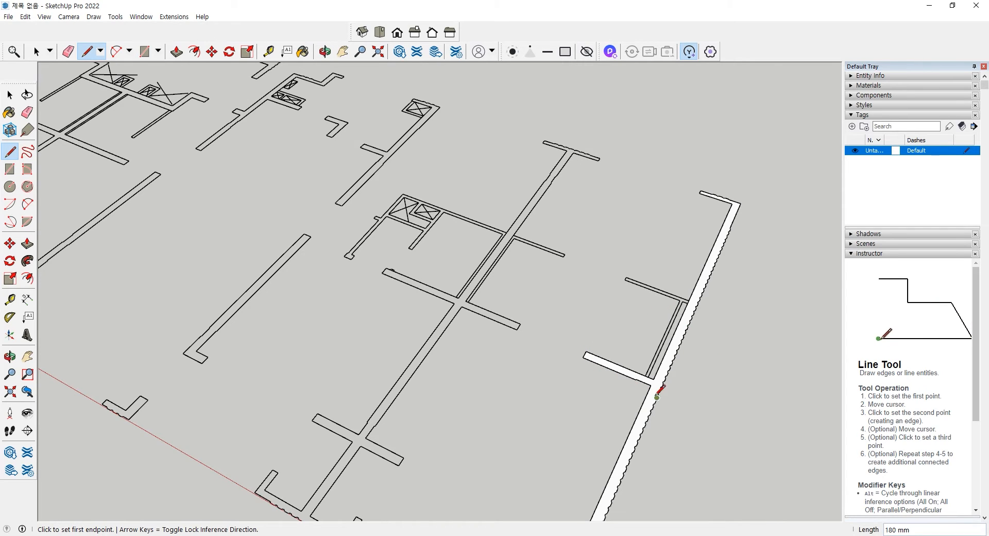
scroll(657, 396, "up", 2)
key("space")
left_click(650, 419)
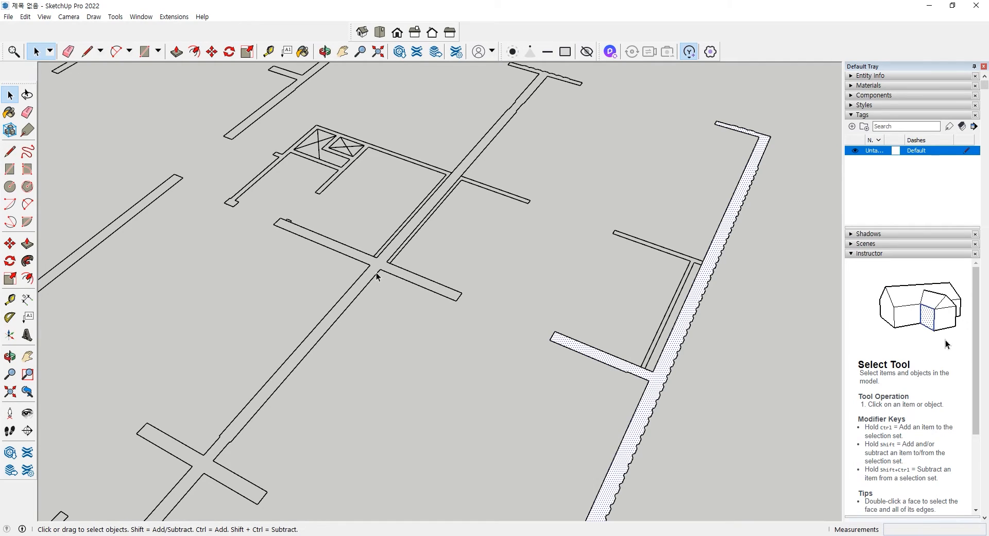
Examine the remaining wall outlines and crossed shaft areas of the exploded plan, up close and as a whole.
scroll(388, 271, "down", 5)
middle_click_drag(388, 271, 413, 383)
middle_click_drag(335, 295, 351, 307, "shift")
middle_click_drag(330, 245, 323, 288, "shift")
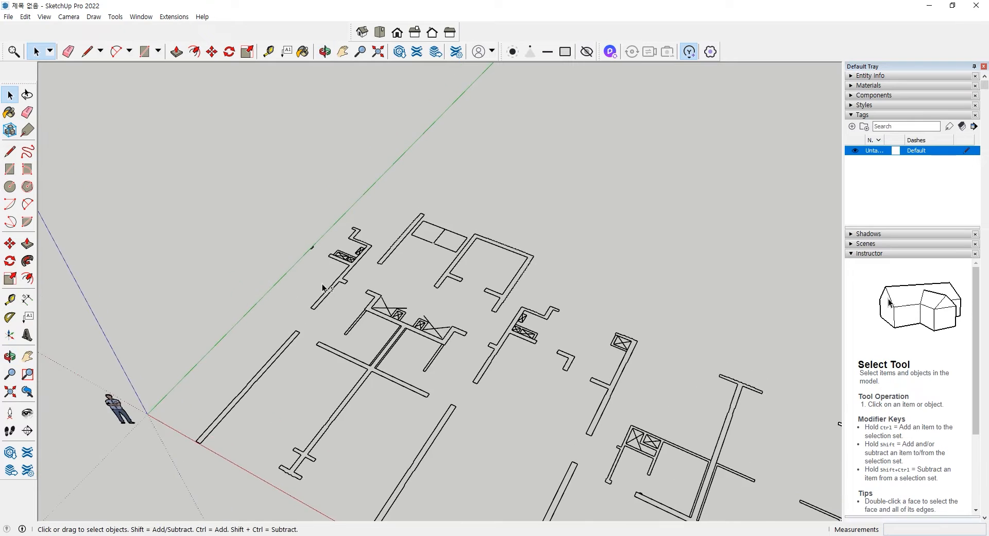
scroll(321, 266, "up", 2)
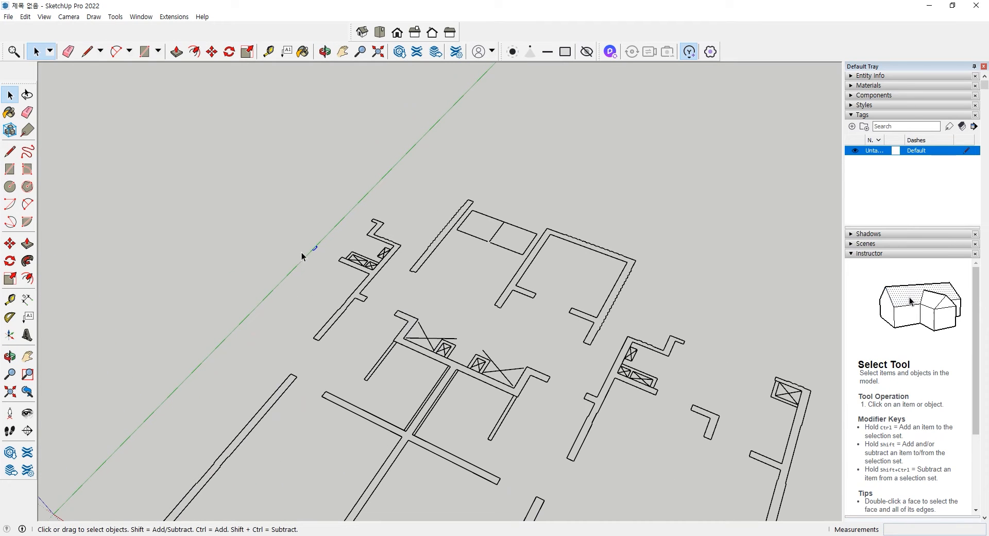
scroll(301, 254, "up", 2)
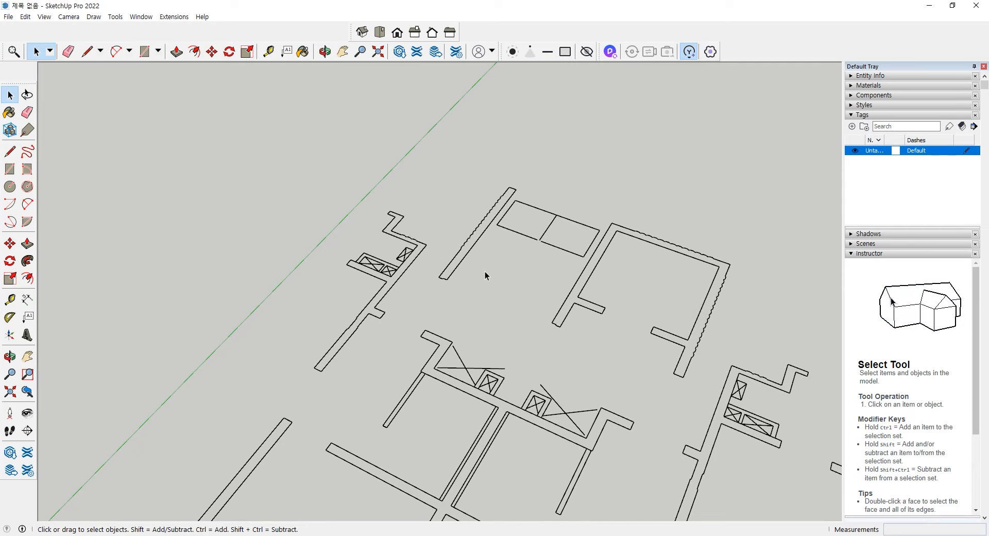
middle_click_drag(503, 308, 443, 227, "shift")
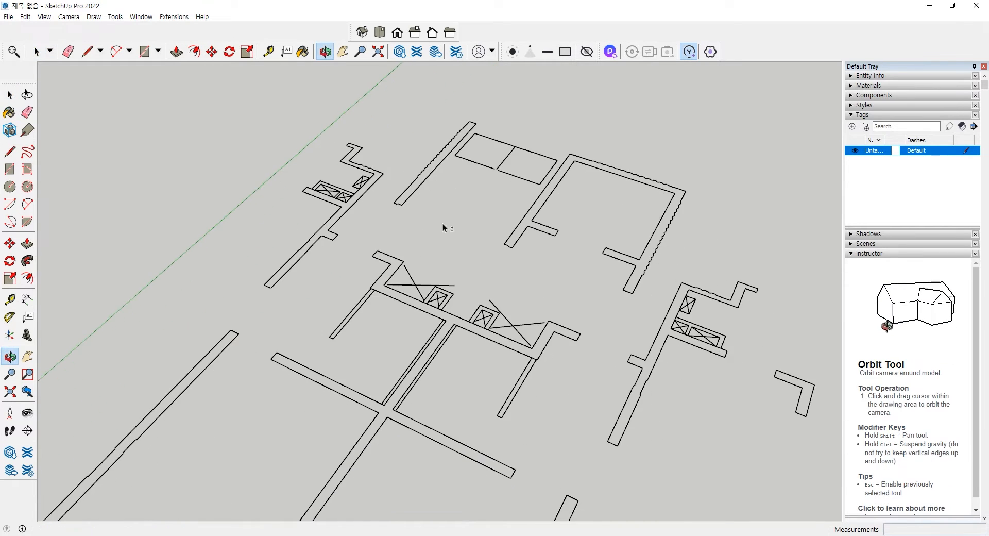
middle_click_drag(484, 338, 437, 313, "shift")
scroll(466, 306, "up", 1)
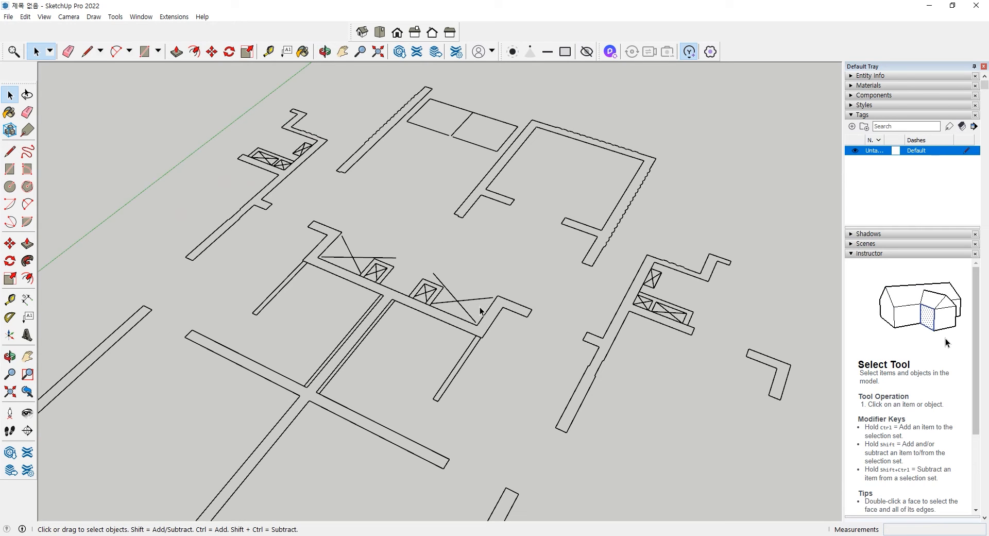
scroll(478, 308, "down", 3)
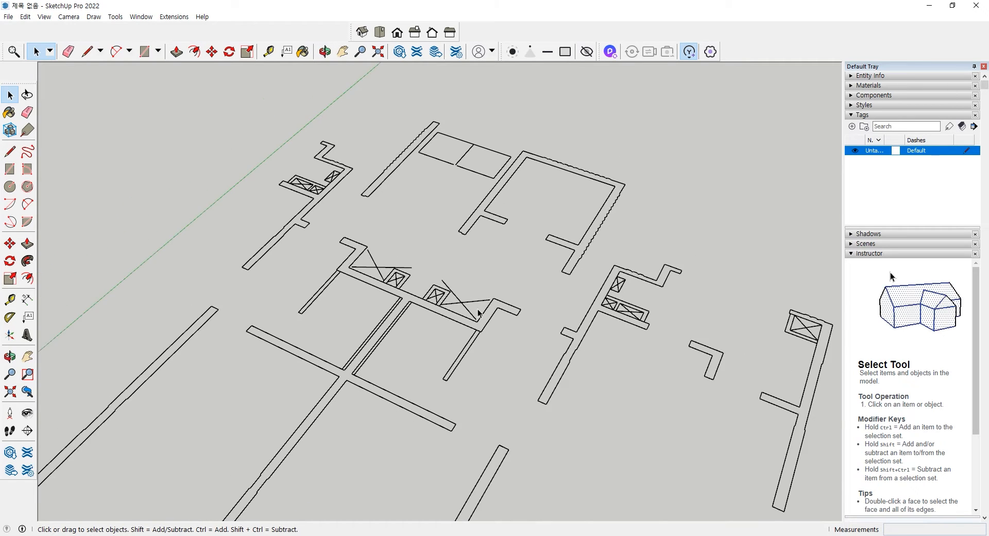
scroll(413, 336, "down", 2)
middle_click_drag(518, 383, 433, 304, "shift")
middle_click_drag(500, 366, 503, 379, "shift")
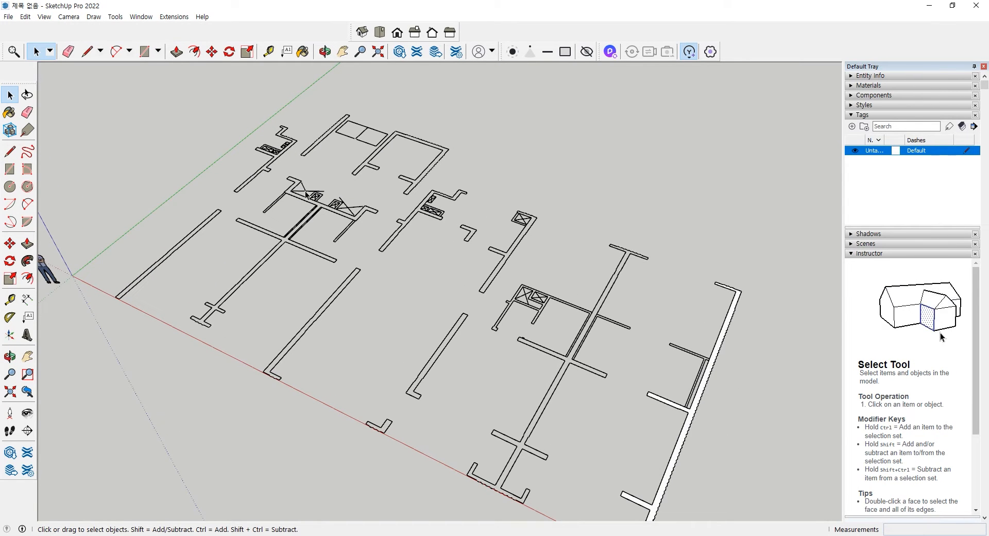
Delete the divided two-panel rectangle between the far wall strip and the U-shaped room walls.
middle_click_drag(333, 225, 359, 249)
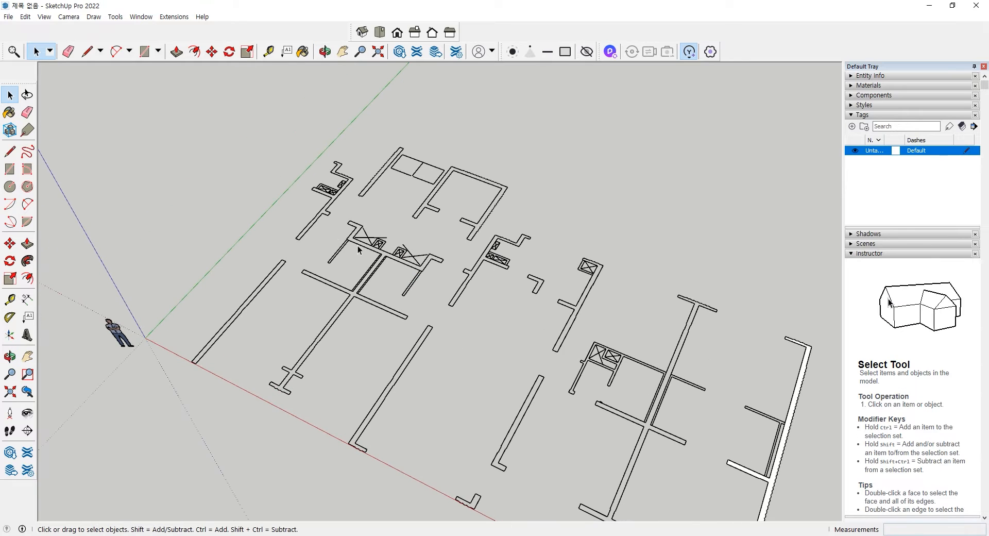
scroll(363, 235, "up", 2)
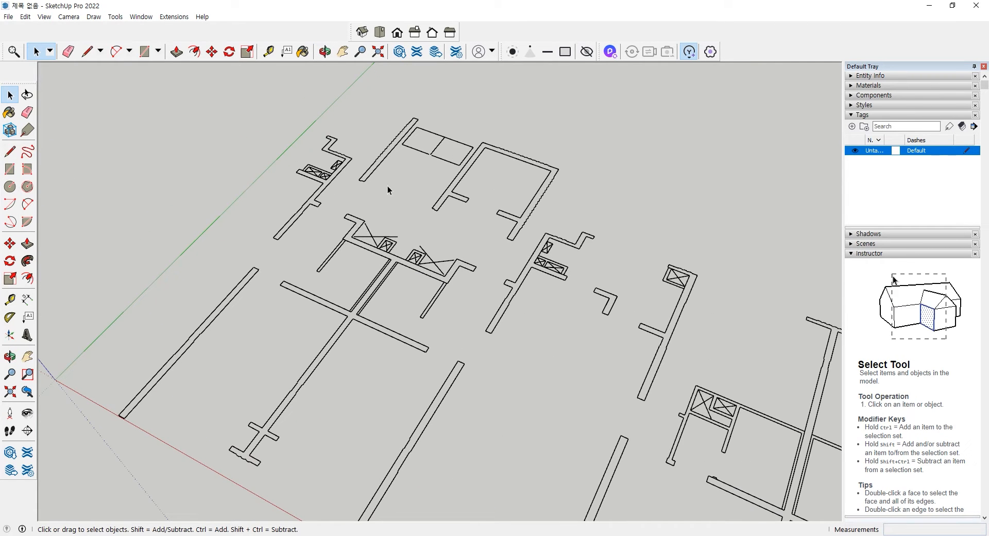
triple_click(436, 154)
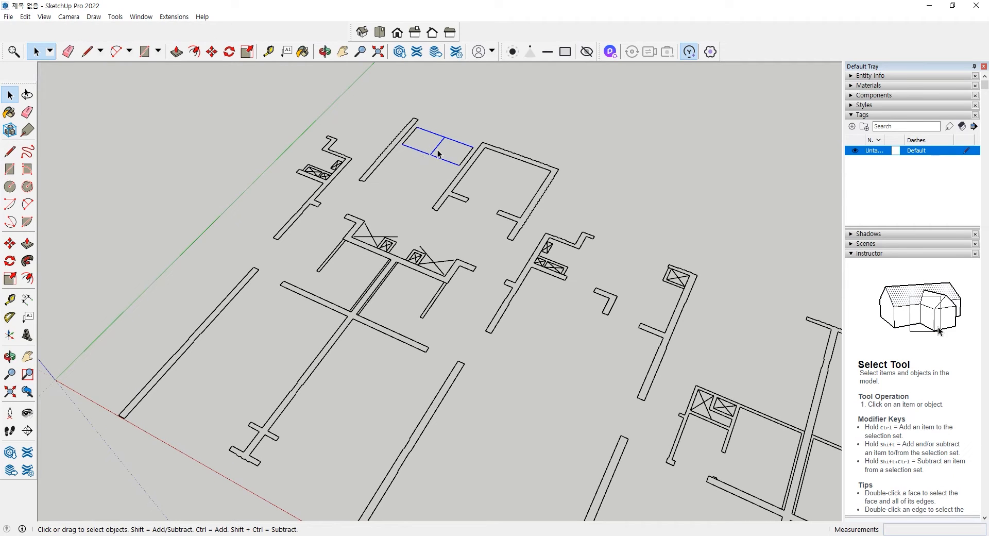
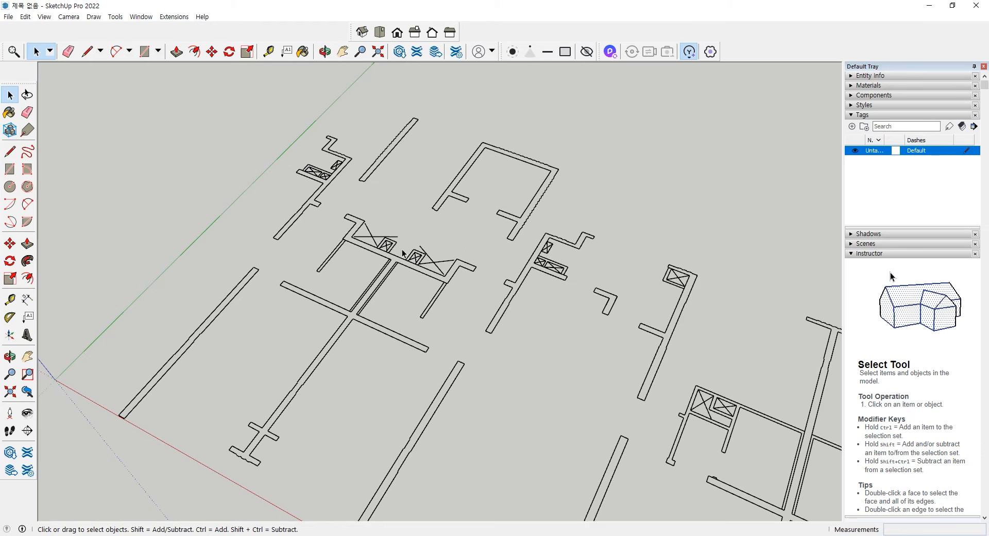
Draw a 3330 mm line across the open side of the recess containing two small shafts, joining its opposite wall corners.
scroll(368, 221, "up", 3)
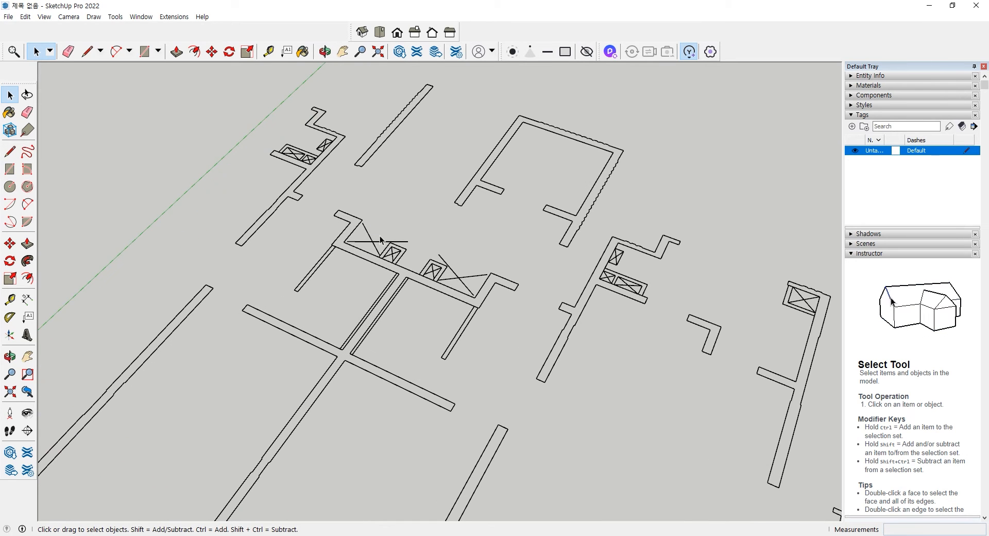
middle_click_drag(379, 239, 391, 222)
scroll(375, 229, "up", 2)
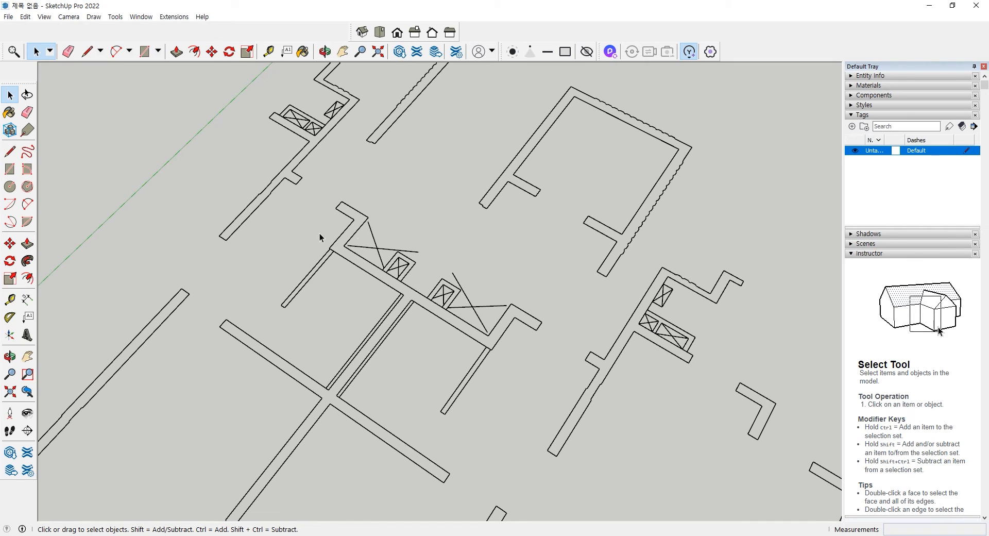
key("l")
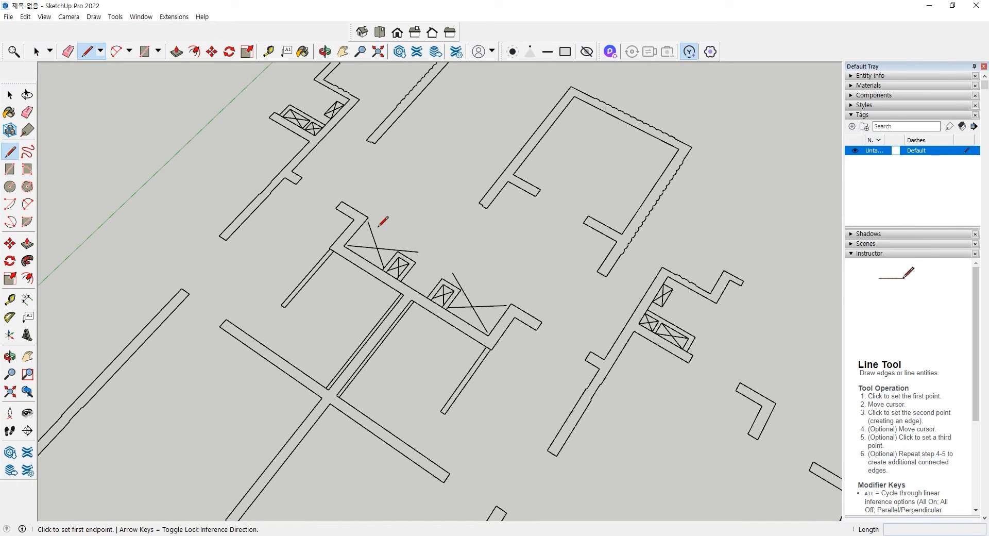
left_click(369, 217)
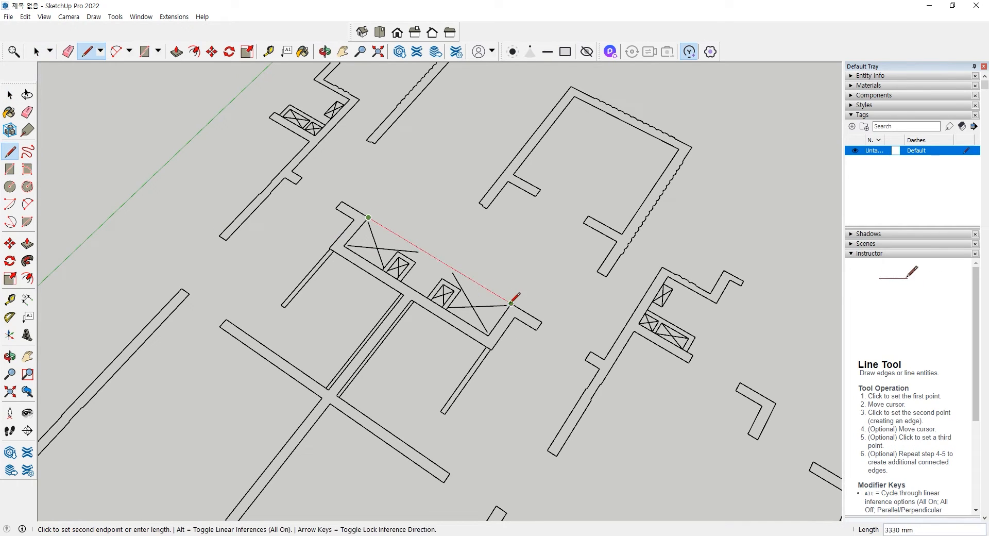
left_click(511, 303)
Draw a second line just inside the recess's closing line, joining the outer ends of its crossed diagonals.
scroll(359, 216, "up", 3)
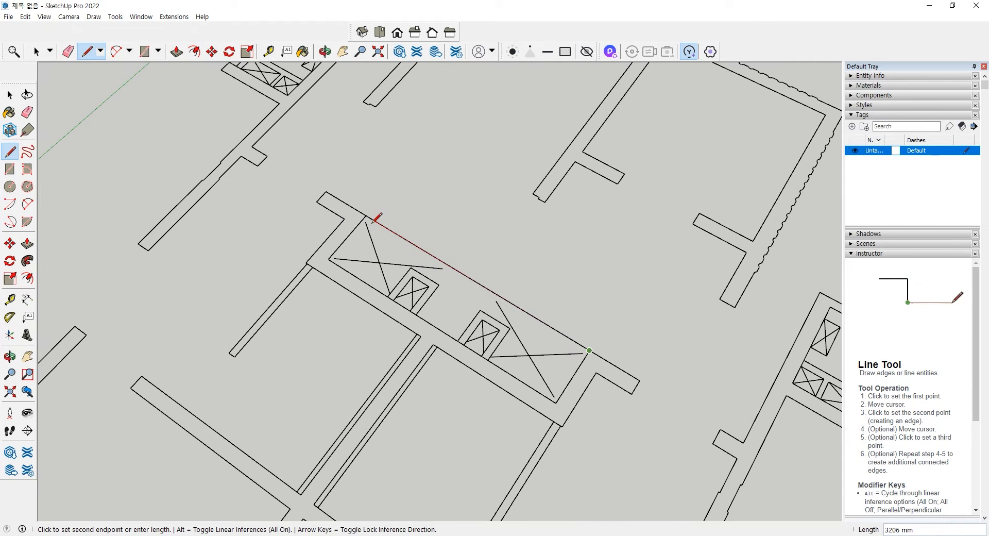
left_click(367, 222)
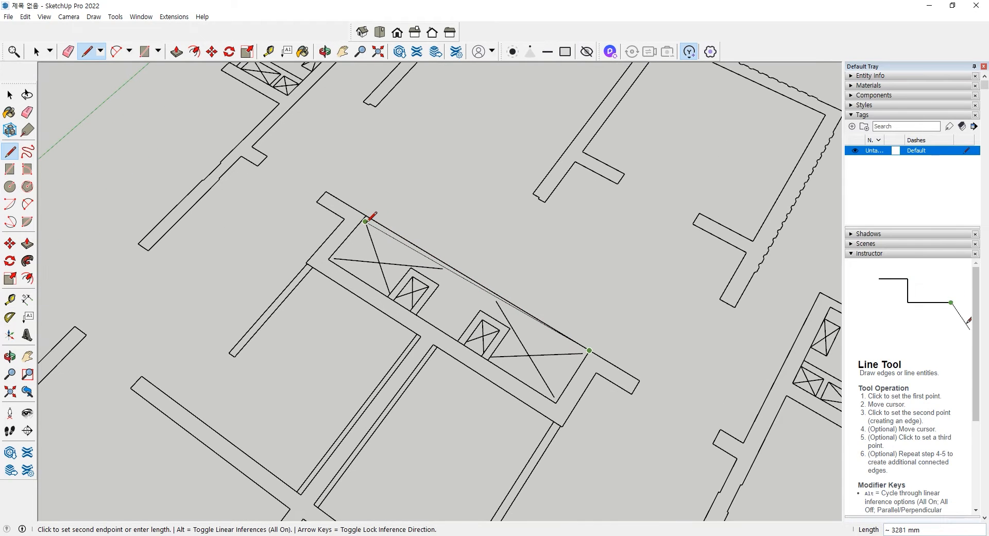
left_click(583, 354)
left_click(367, 221)
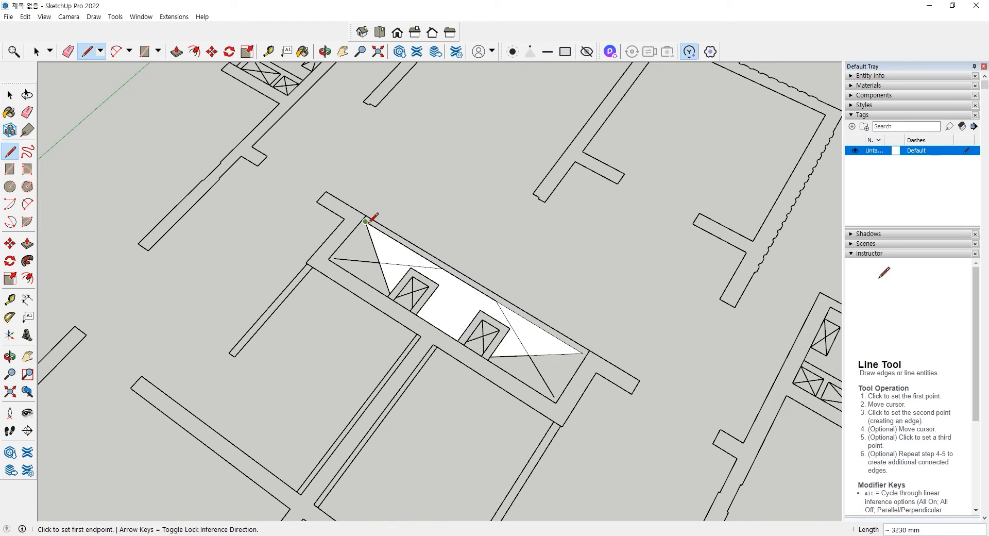
Close the gaps at both ends of the inner line with short segments to the recess walls.
scroll(371, 214, "up", 2)
scroll(369, 209, "up", 1)
left_click(367, 233)
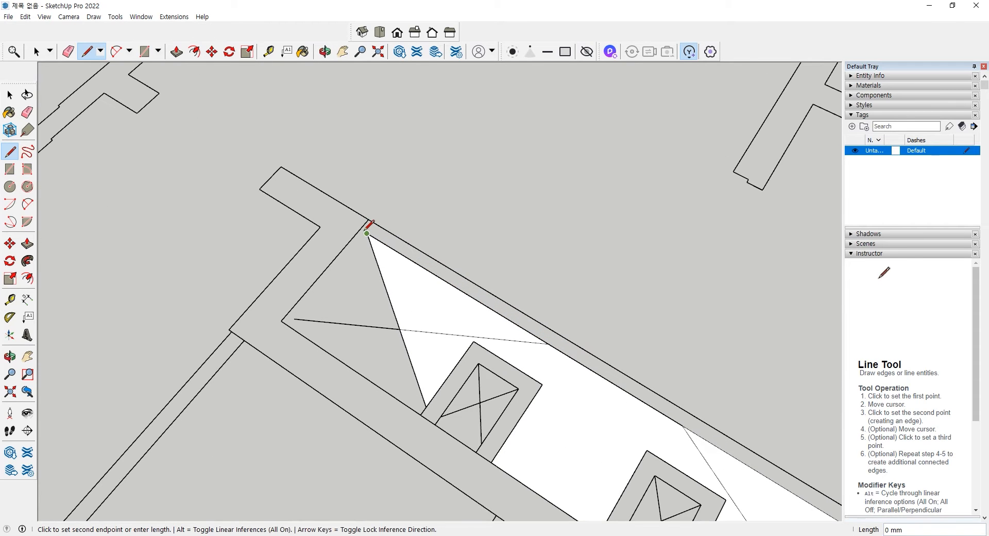
left_click(360, 229)
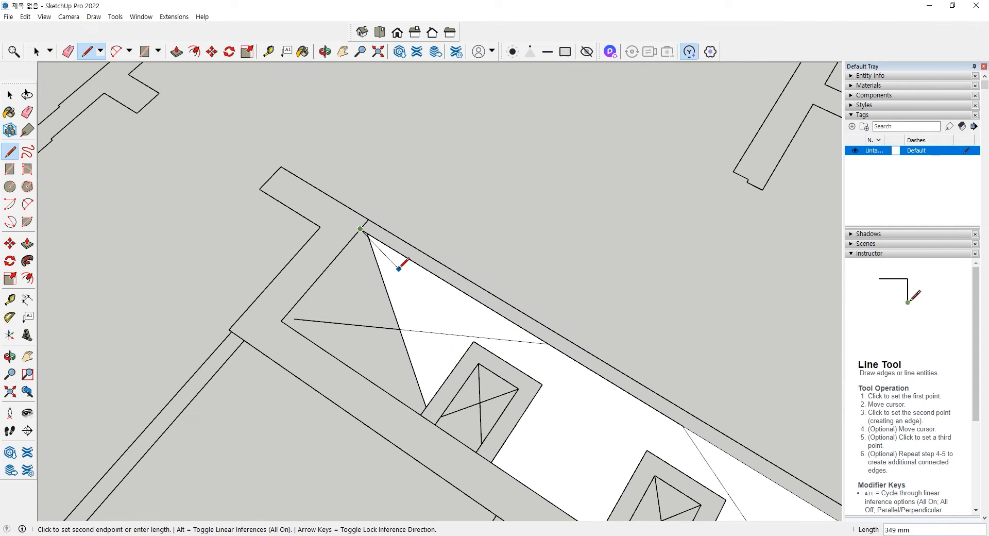
key("Escape")
scroll(376, 231, "down", 3)
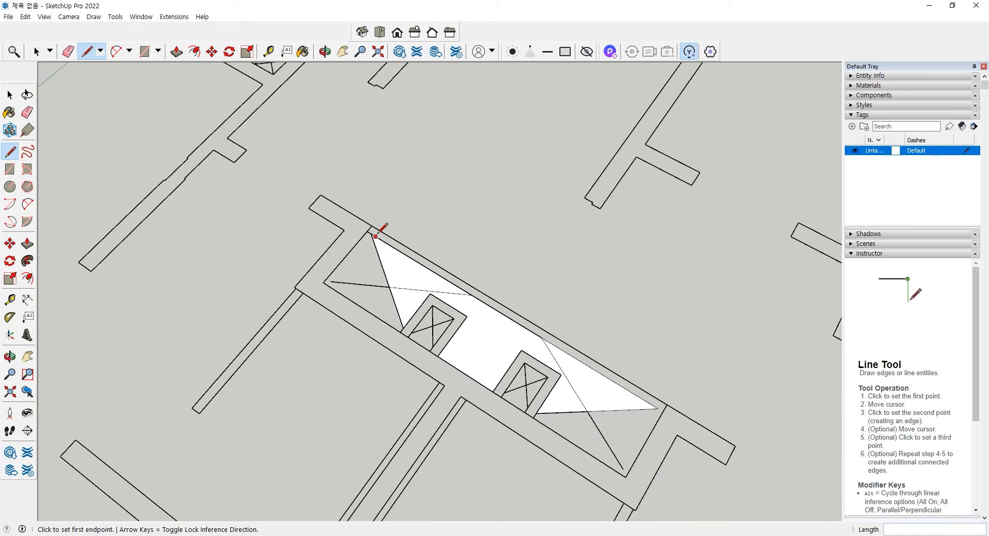
middle_click_drag(376, 233, 523, 312)
left_click(503, 309)
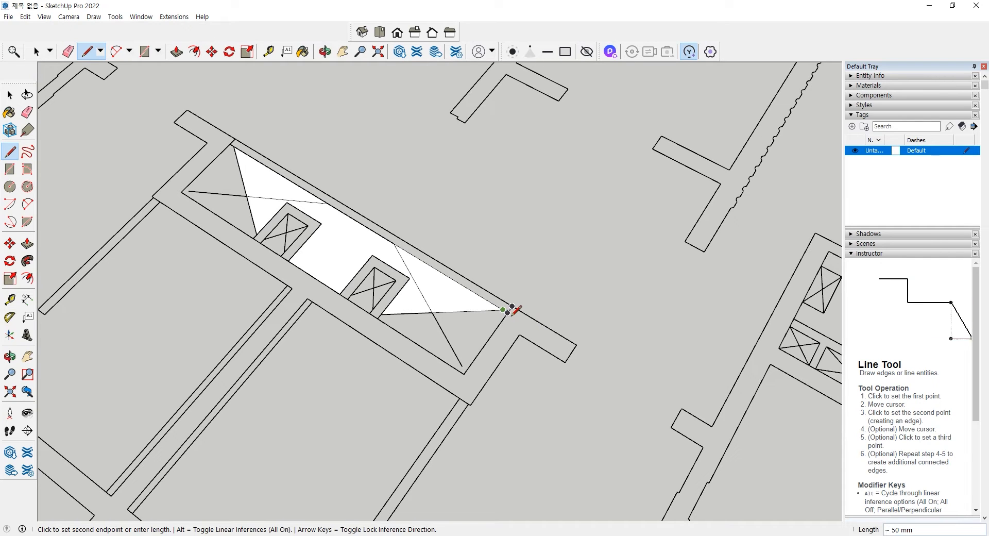
left_click(507, 312)
key("space")
scroll(445, 305, "down", 2)
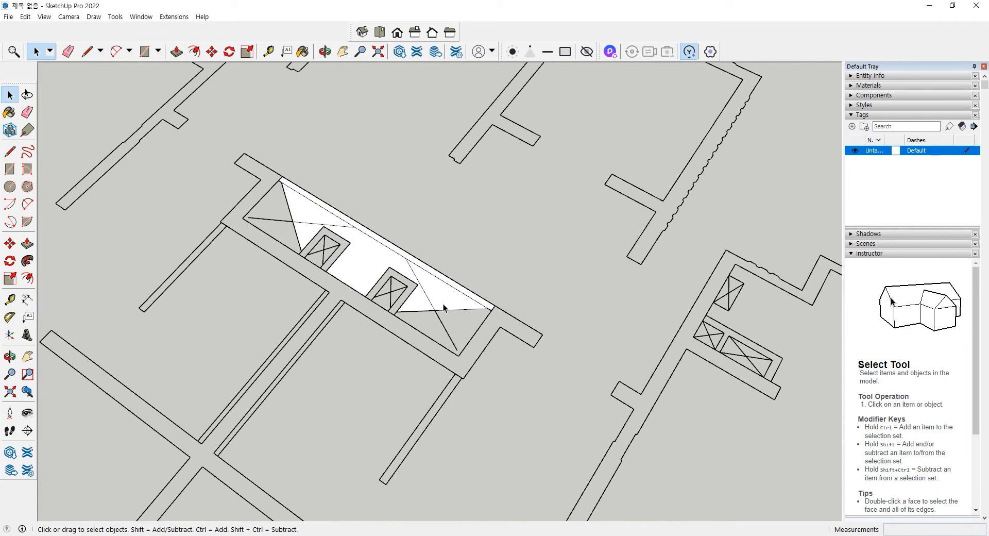
Erase the diagonals in the recess, clearing its inner faces, and the crosses in its two small shafts.
left_click(27, 112)
left_click(432, 308)
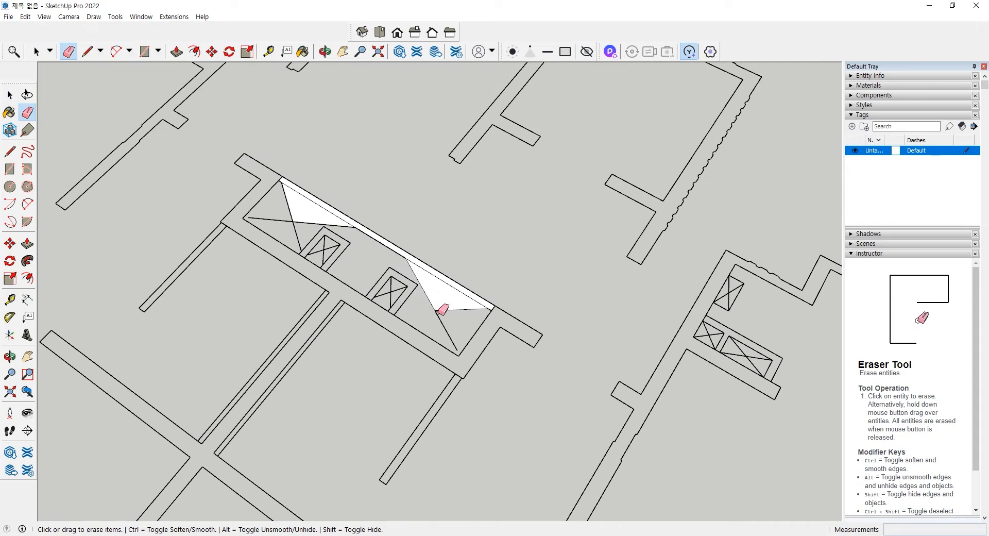
mouse_move(442, 309)
left_mouse_down()
mouse_move(448, 295)
mouse_move(433, 297)
left_mouse_up()
left_click(429, 298)
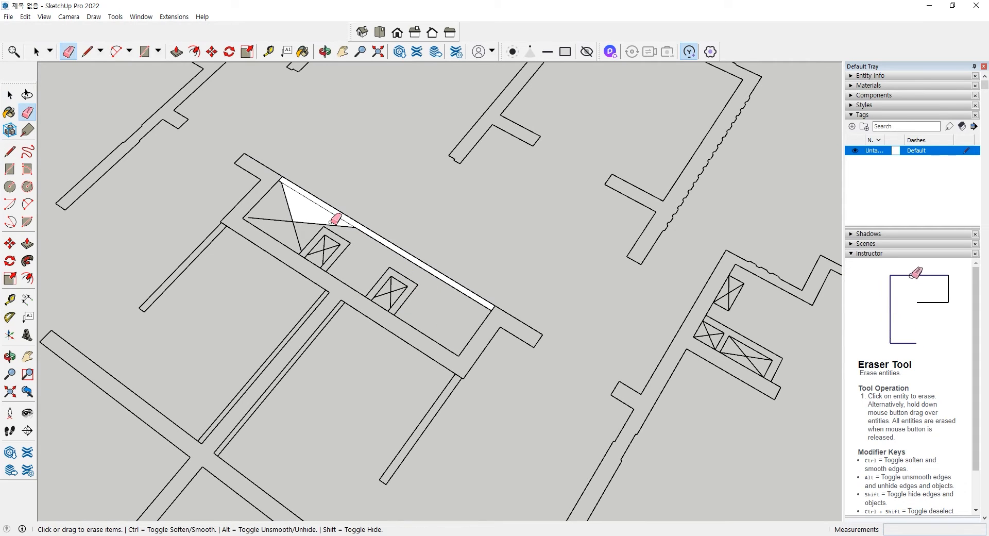
mouse_move(308, 222)
left_mouse_down()
mouse_move(292, 221)
mouse_move(335, 252)
left_mouse_up()
mouse_move(391, 287)
left_mouse_down()
mouse_move(391, 298)
mouse_move(394, 283)
left_mouse_up()
Erase the shaft crosses beside the neighbouring stepped wall, along with the outline of its single small shaft.
scroll(392, 289, "down", 4)
key("shift")
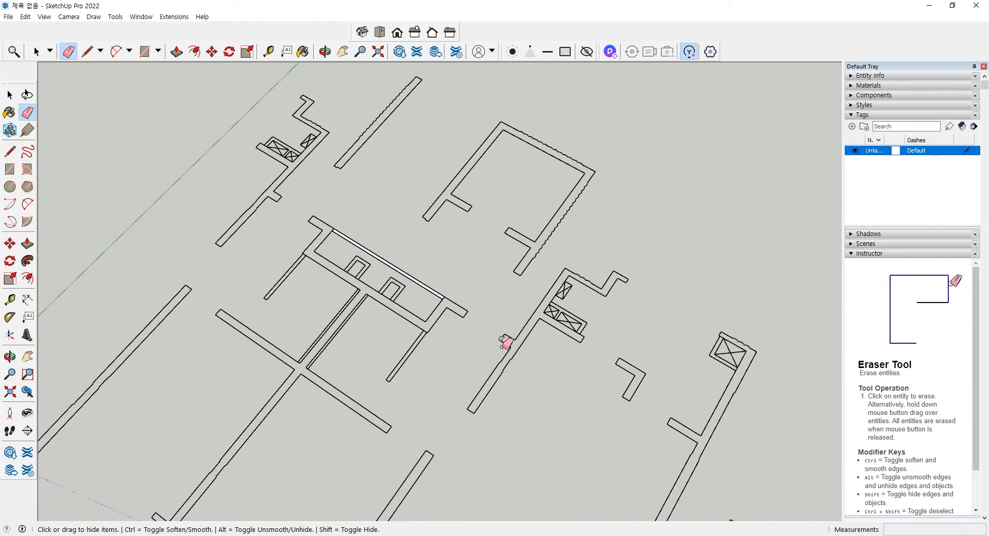
scroll(505, 294, "up", 5)
left_click_drag(506, 282, 457, 268)
mouse_move(483, 227)
left_mouse_down()
mouse_move(490, 217)
mouse_move(496, 227)
left_mouse_up()
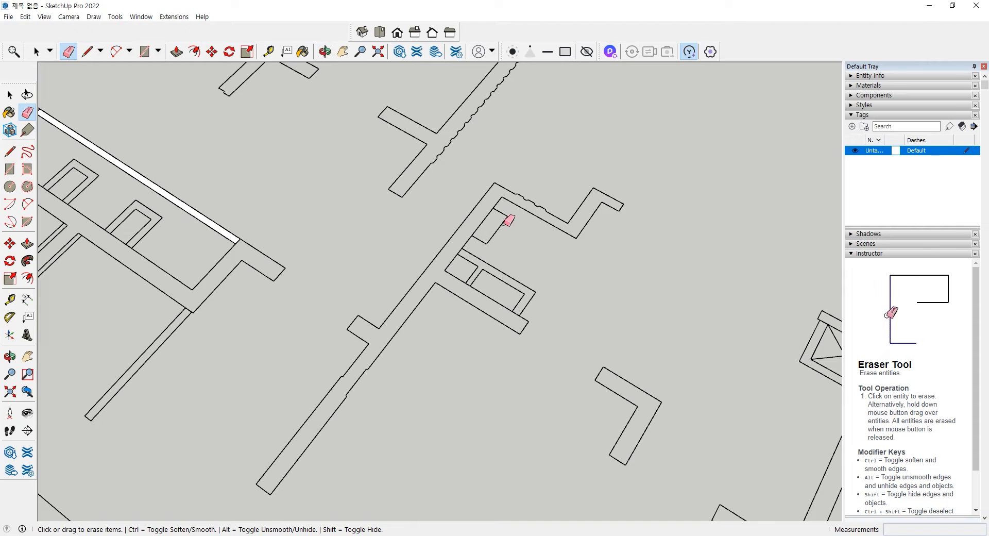
left_click_drag(505, 211, 488, 247)
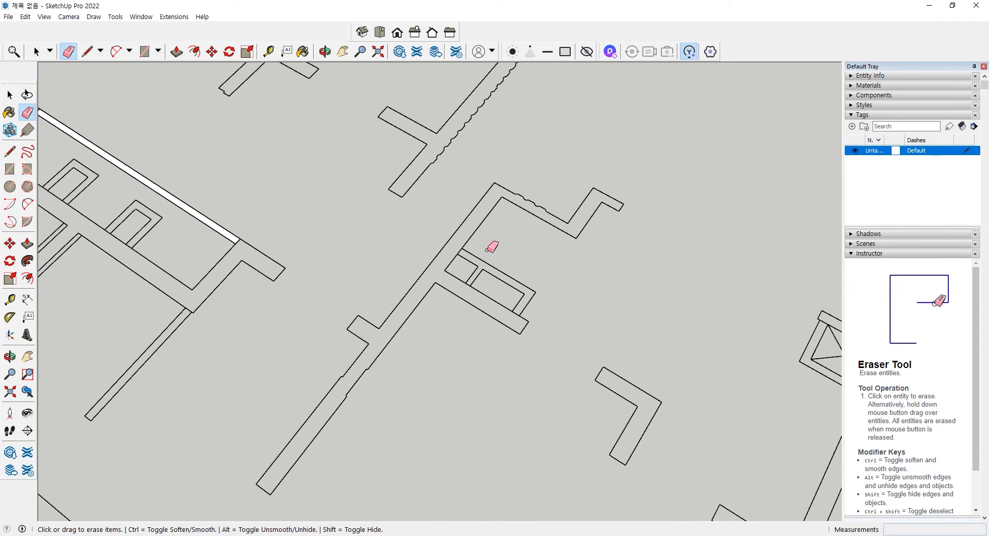
Erase the crosses in the square shaft at the next wall's end and in the paired shafts of the adjacent room.
scroll(489, 249, "down", 4)
scroll(658, 302, "up", 3)
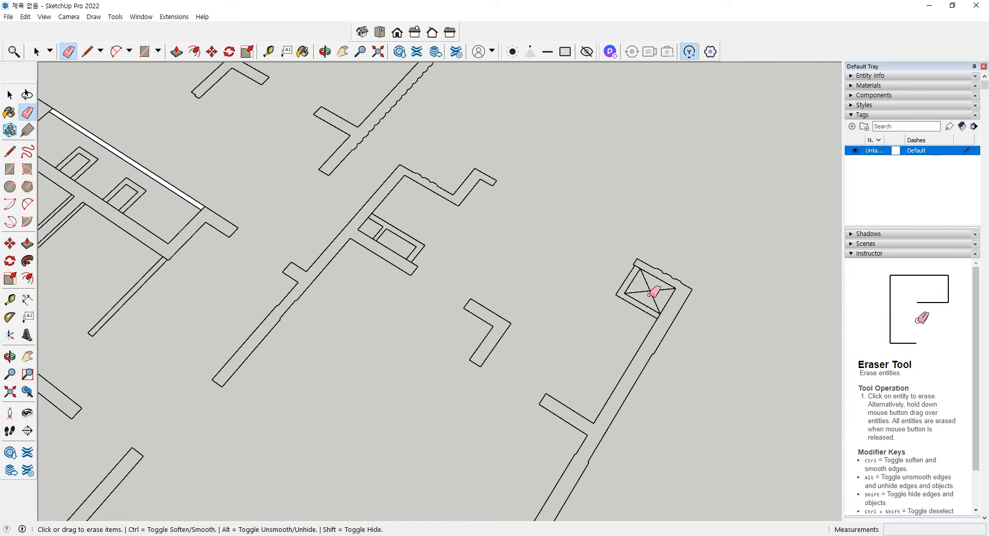
scroll(644, 306, "down", 3)
mouse_move(642, 307)
middle_mouse_down()
mouse_move(592, 304)
mouse_move(606, 357)
middle_mouse_up()
scroll(607, 357, "up", 3)
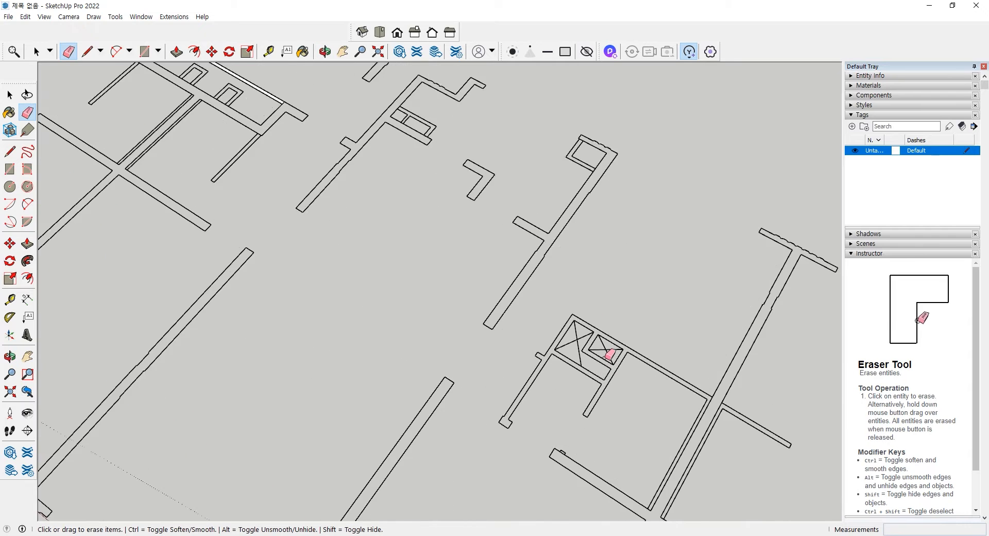
scroll(605, 358, "up", 1)
mouse_move(608, 350)
left_mouse_down()
mouse_move(569, 342)
mouse_move(578, 347)
mouse_move(571, 334)
left_mouse_up()
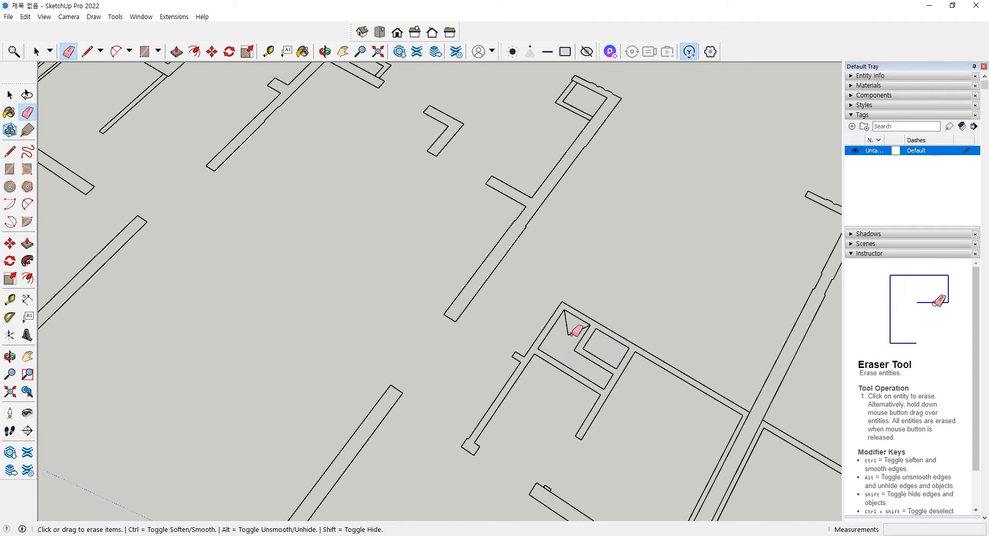
left_click(569, 333)
scroll(571, 336, "down", 2)
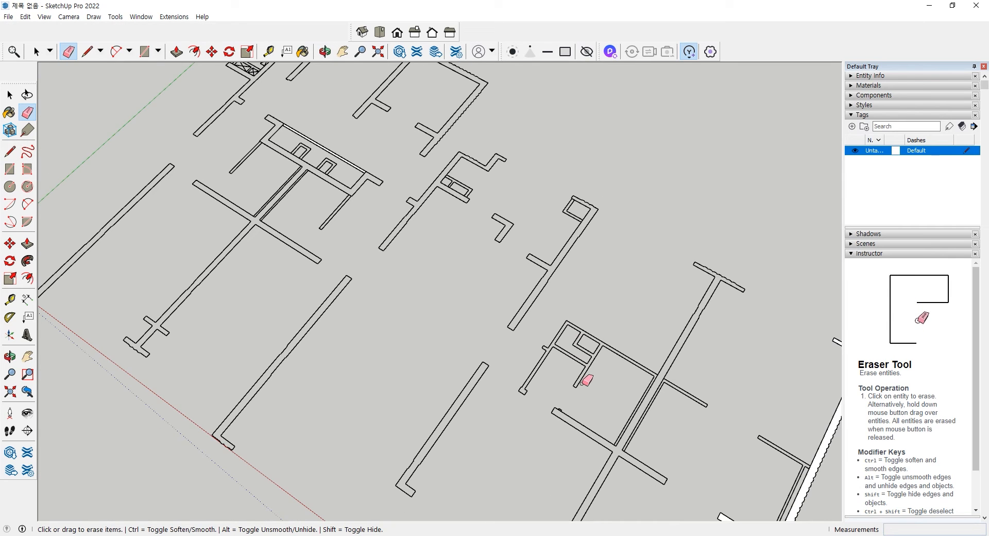
Examine the cleared paired shafts up close and the remaining wall outlines across the whole plan.
scroll(581, 342, "up", 2)
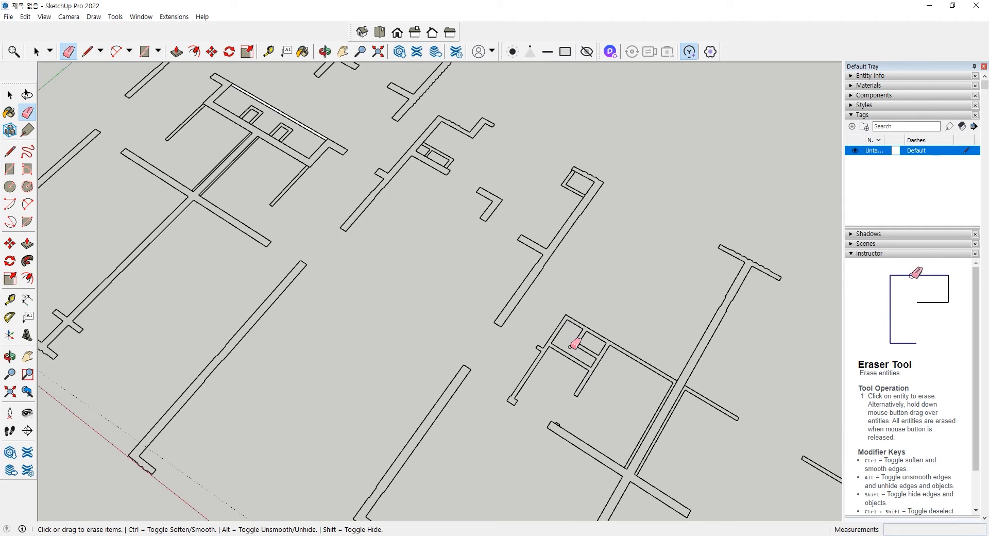
middle_click_drag(572, 437, 529, 385, "shift")
scroll(517, 367, "up", 1)
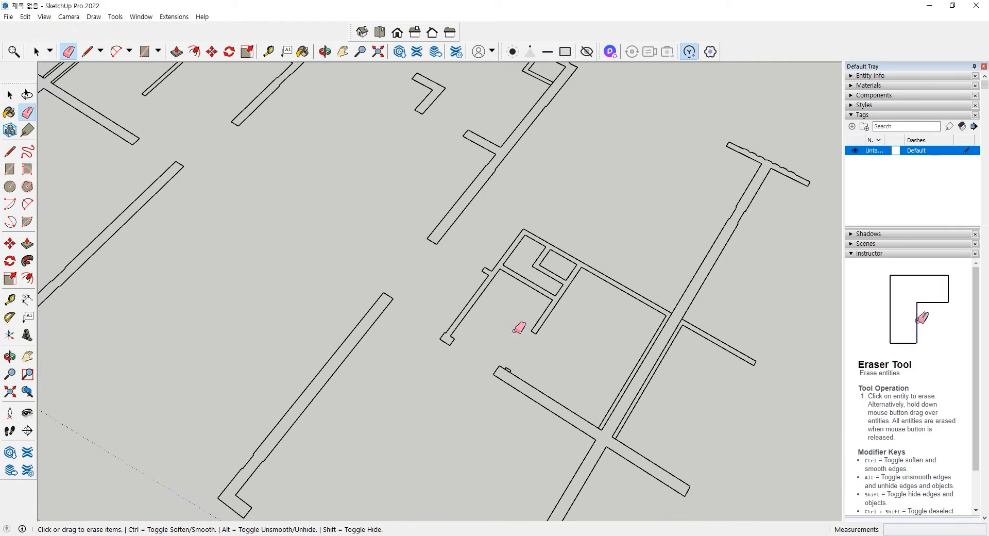
scroll(517, 266, "up", 1)
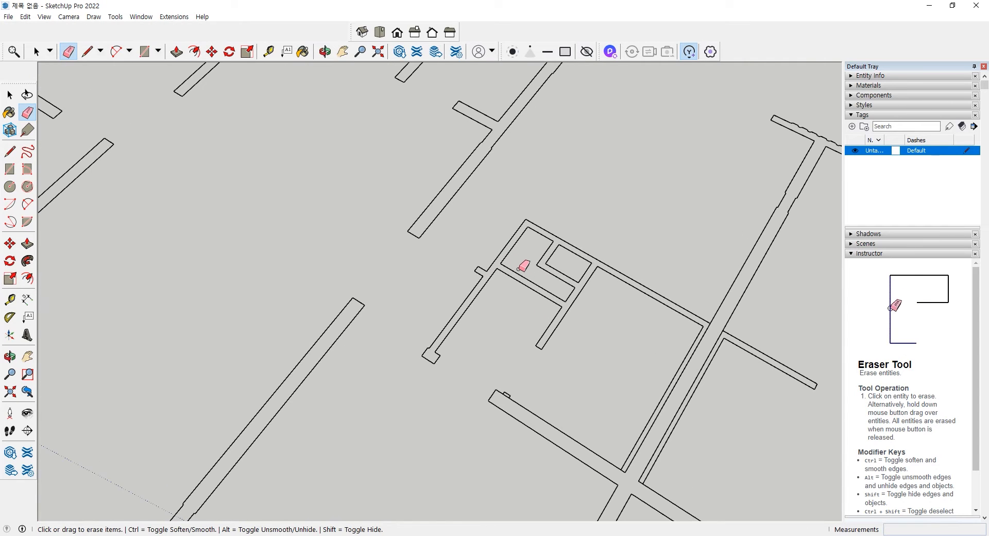
scroll(607, 330, "down", 1)
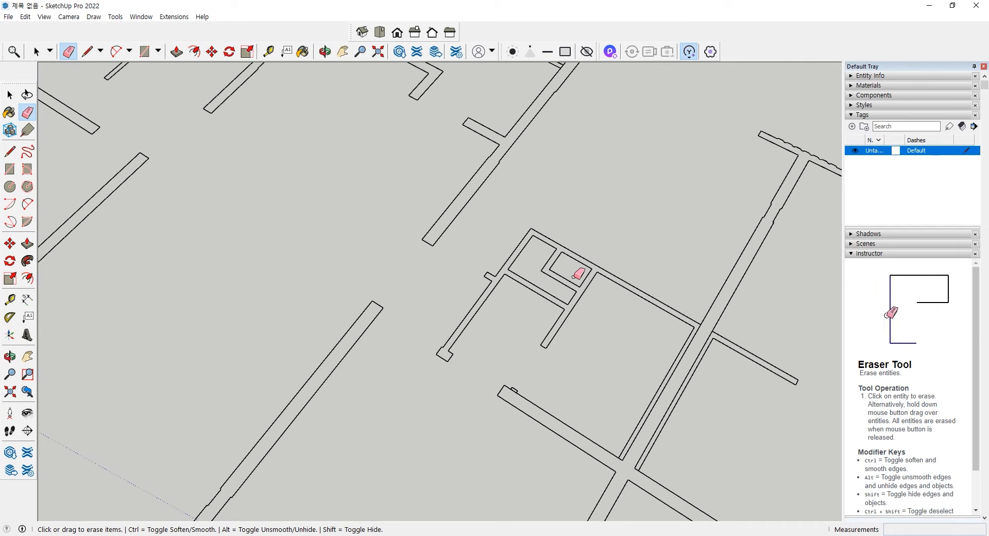
scroll(576, 273, "down", 6)
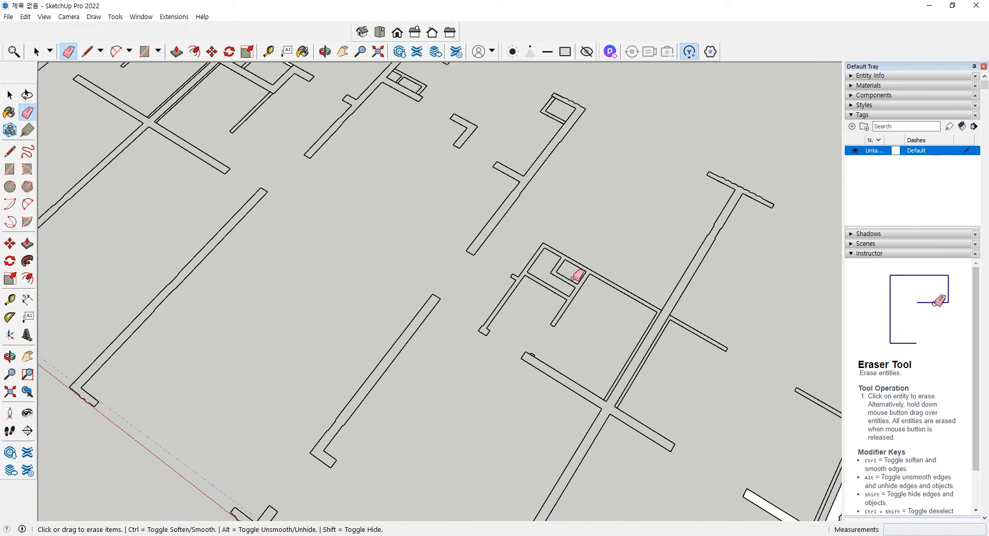
scroll(449, 258, "up", 2)
middle_click_drag(458, 171, 478, 202, "shift")
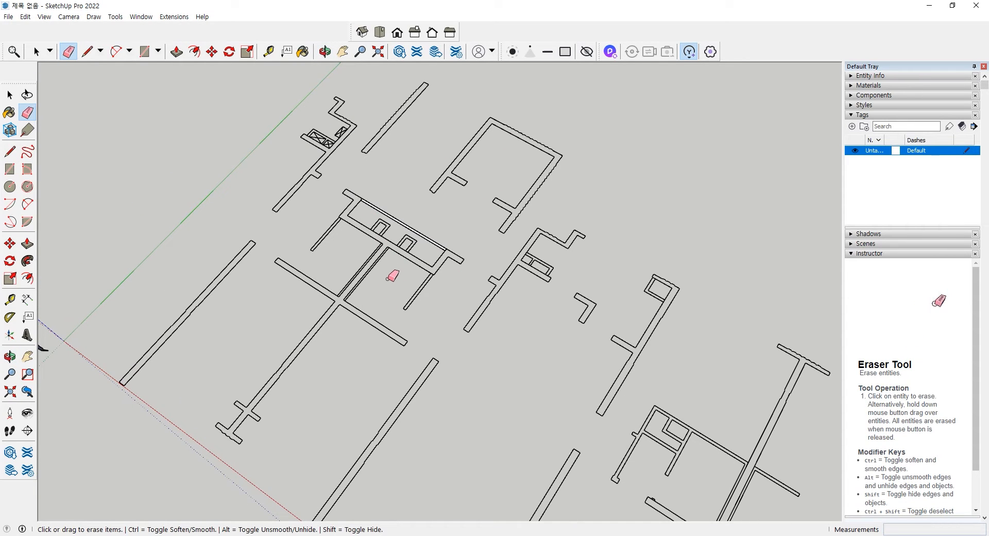
scroll(392, 277, "down", 5)
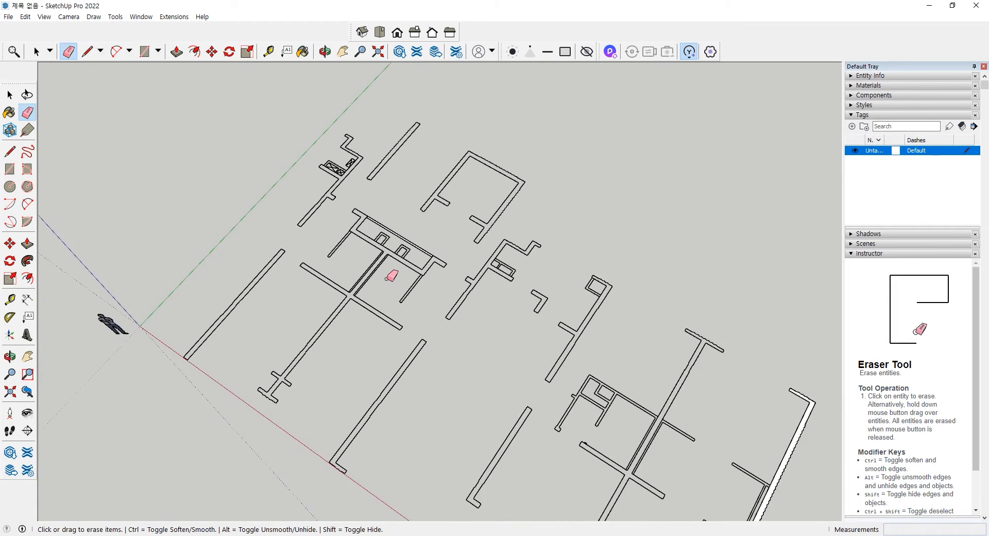
mouse_move(393, 276)
middle_mouse_down()
mouse_move(410, 308)
mouse_move(481, 271)
middle_mouse_up()
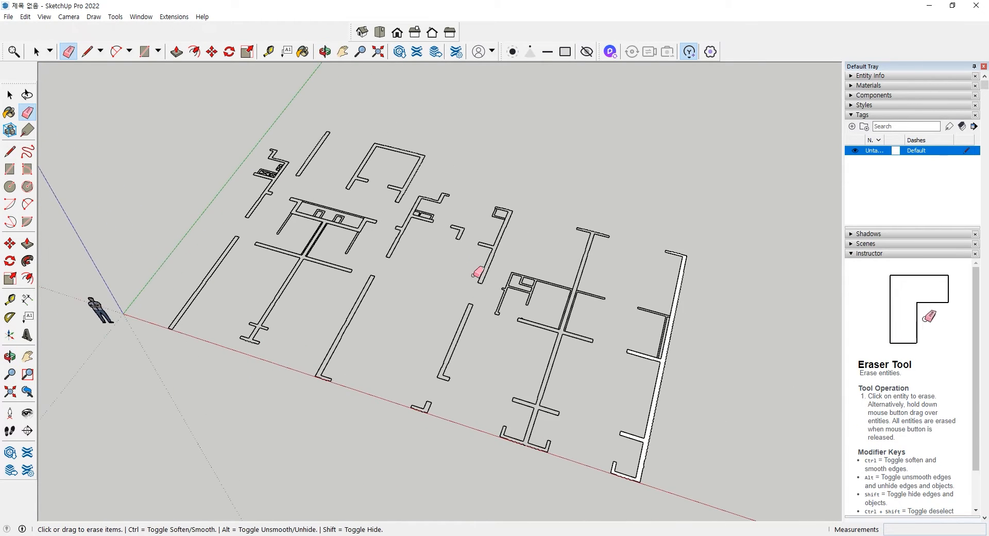
scroll(397, 278, "up", 4)
mouse_move(356, 276)
middle_mouse_down()
mouse_move(363, 280)
mouse_move(353, 267)
middle_mouse_up()
scroll(317, 237, "down", 2)
Erase the crosses in the two adjoining shafts along the stepped wall nearest the green axis.
mouse_move(316, 237)
middle_mouse_down("shift")
mouse_move(384, 299)
mouse_move(424, 316)
middle_mouse_up("shift")
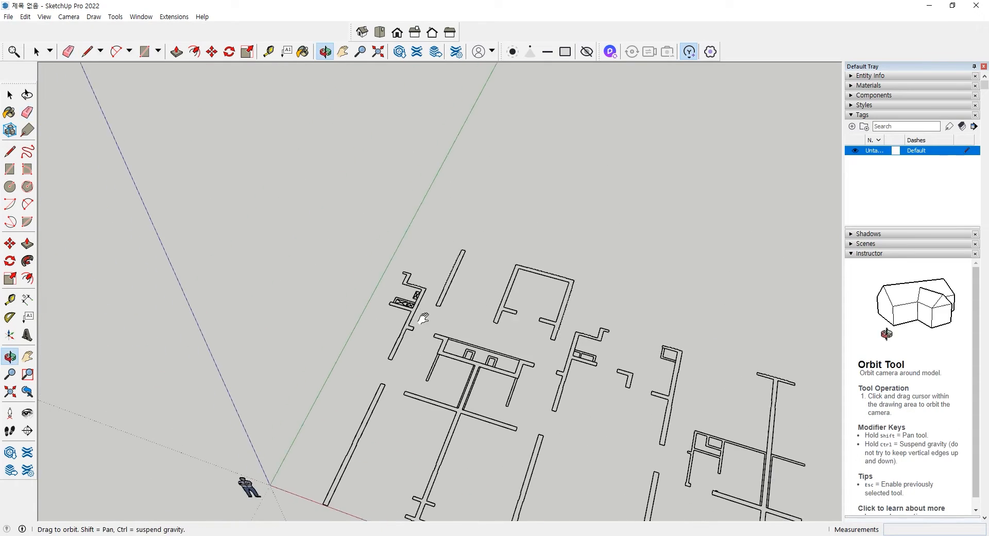
scroll(397, 306, "up", 6)
scroll(433, 333, "up", 3)
mouse_move(405, 315)
left_mouse_down()
mouse_move(376, 305)
mouse_move(474, 314)
left_mouse_up()
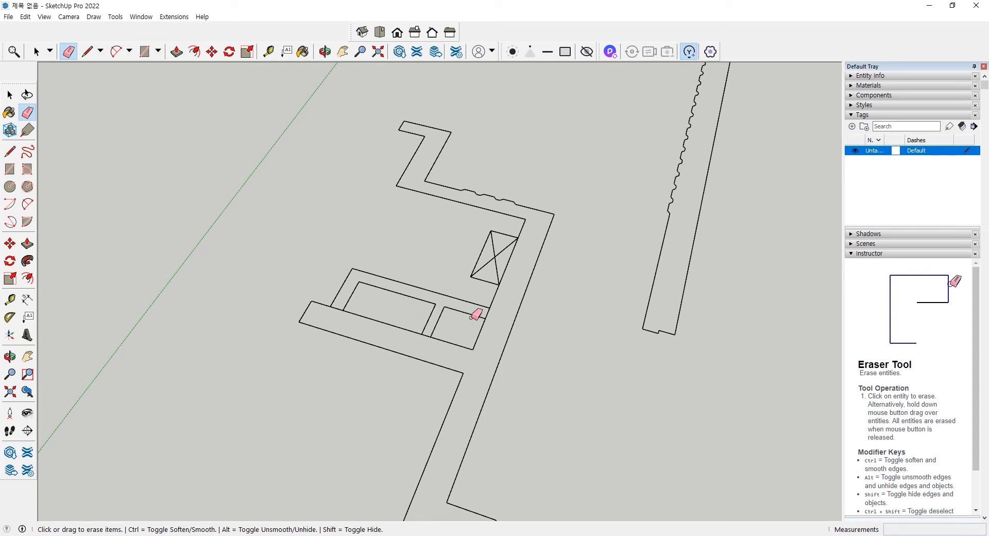
Erase the cross inside the last remaining shaft alongside the stepped wall nearest the green axis.
left_click_drag(499, 269, 500, 254)
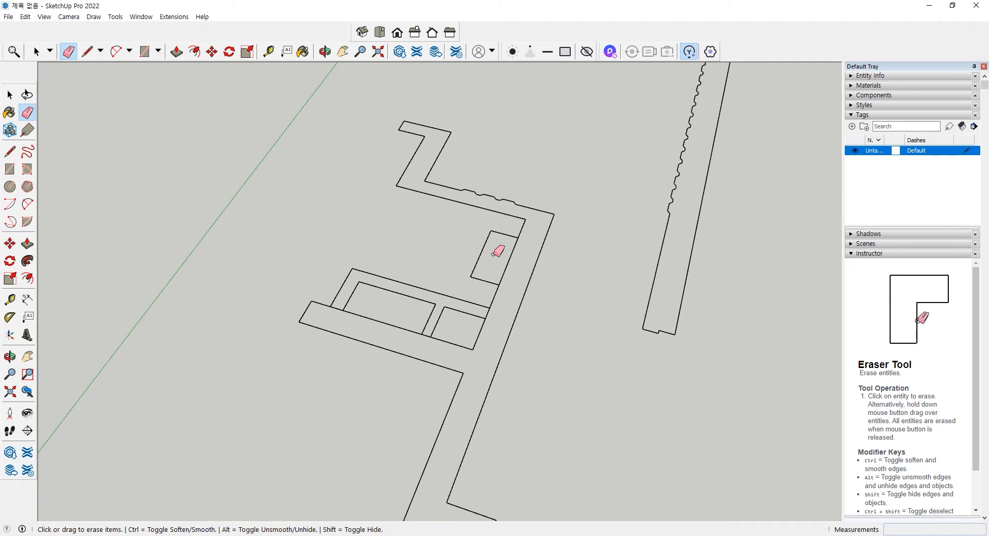
scroll(498, 251, "down", 6)
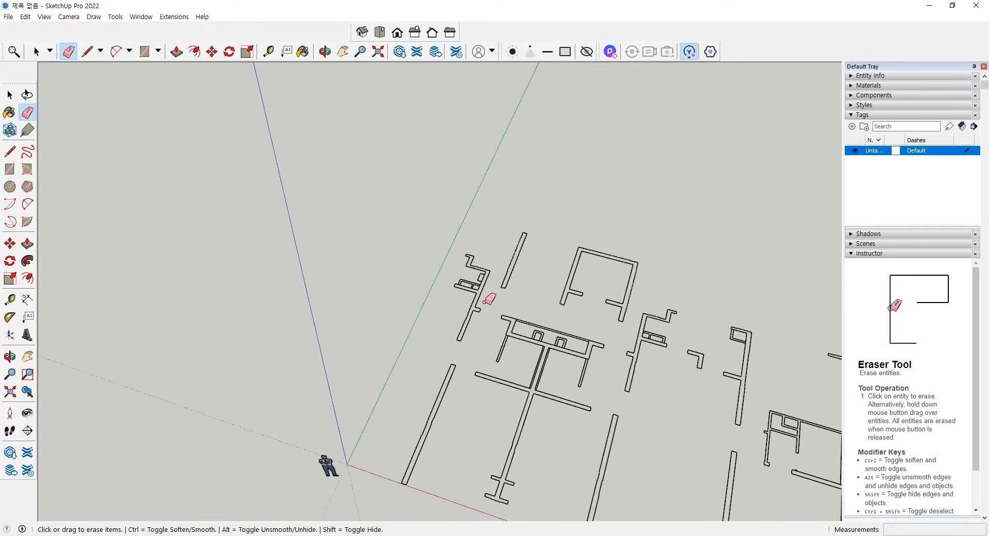
mouse_move(484, 303)
middle_mouse_down()
mouse_move(501, 281)
mouse_move(520, 335)
middle_mouse_up()
key("space")
scroll(522, 400, "down", 2)
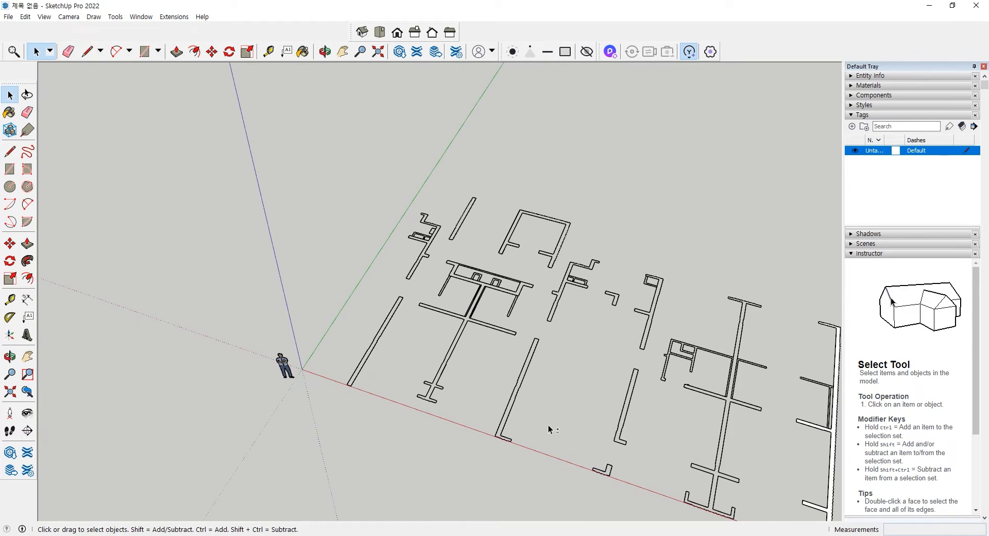
Raise the face of the long outer wall farthest from the origin to 2400 mm with Push/Pull.
middle_click_drag(550, 429, 452, 368, "shift")
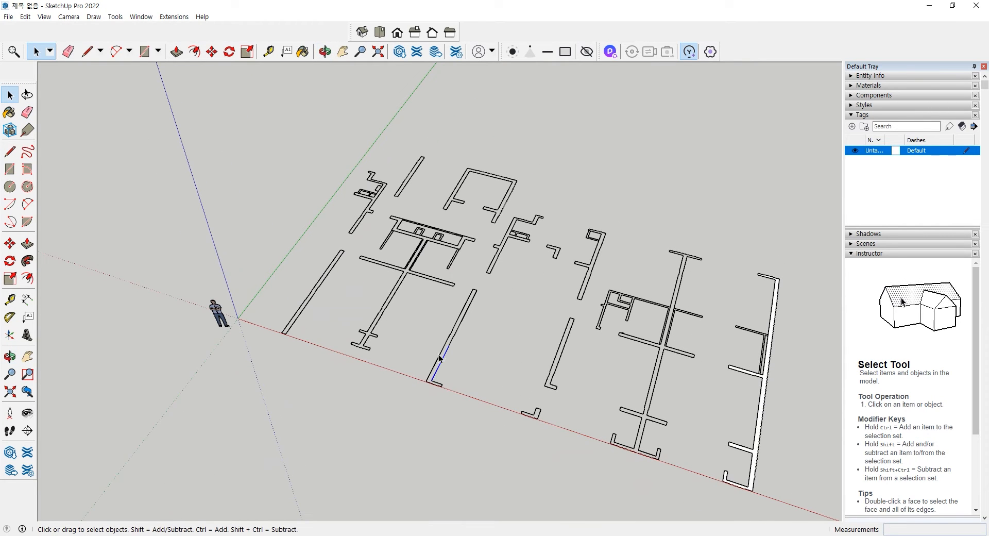
scroll(443, 247, "up", 6)
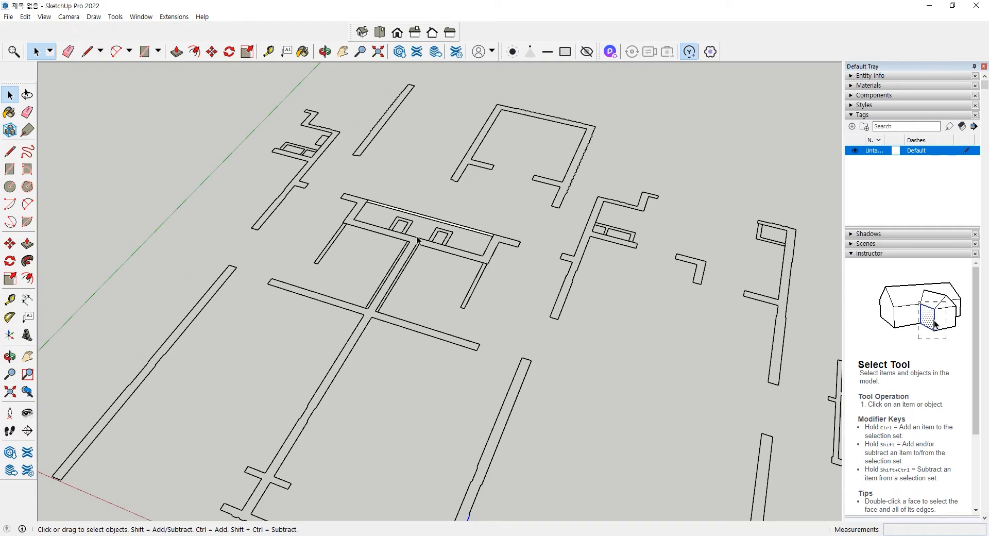
scroll(490, 282, "down", 5)
middle_click_drag(489, 281, 621, 435)
scroll(622, 435, "up", 5)
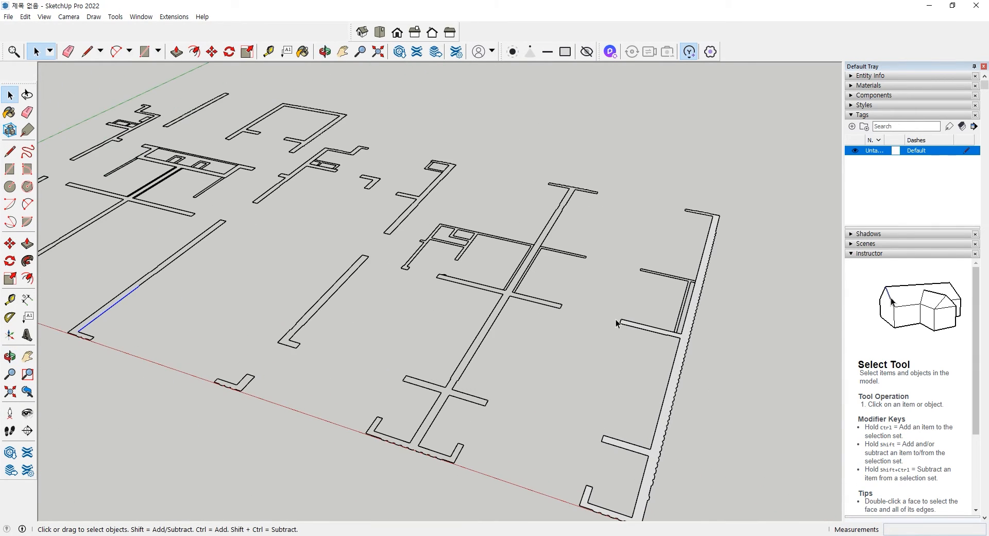
key("p")
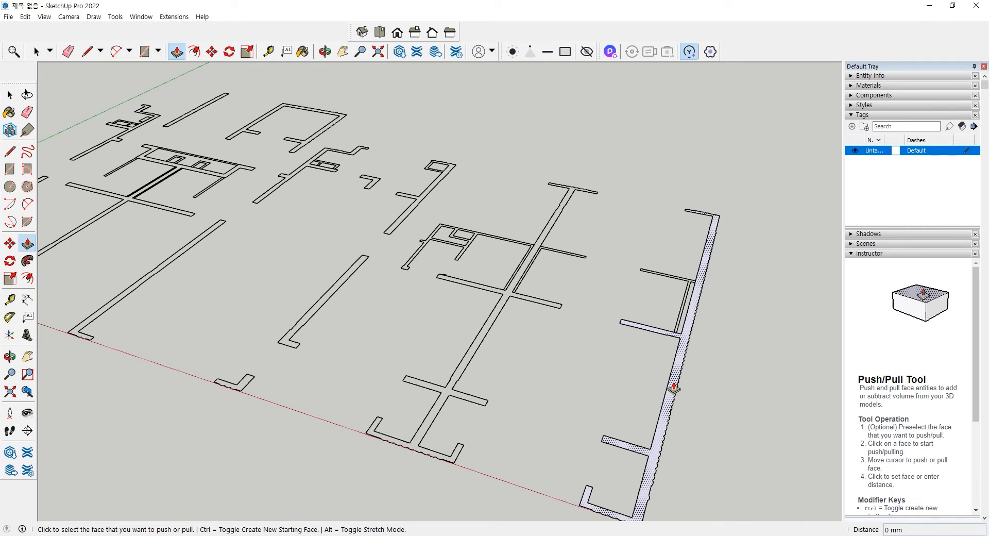
left_click(674, 388)
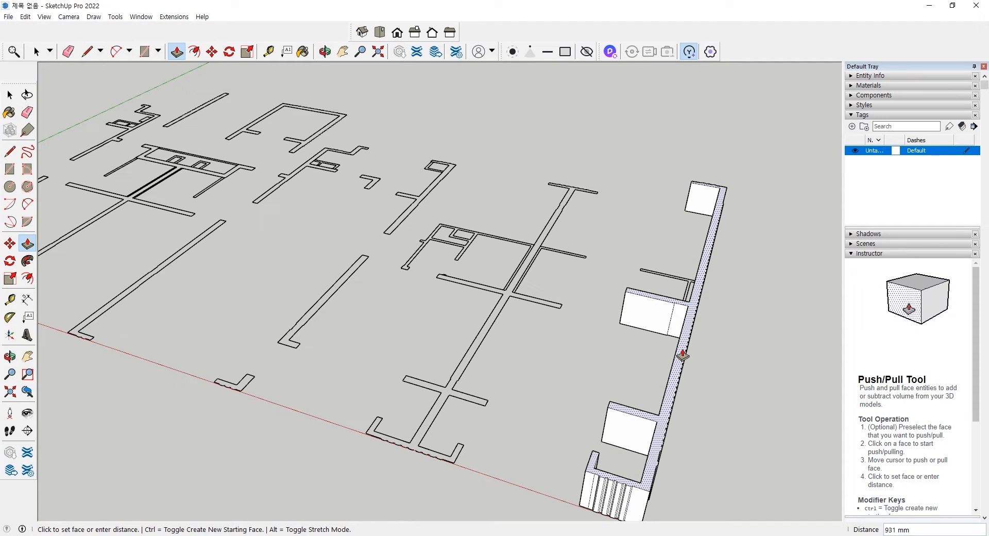
left_click(682, 356)
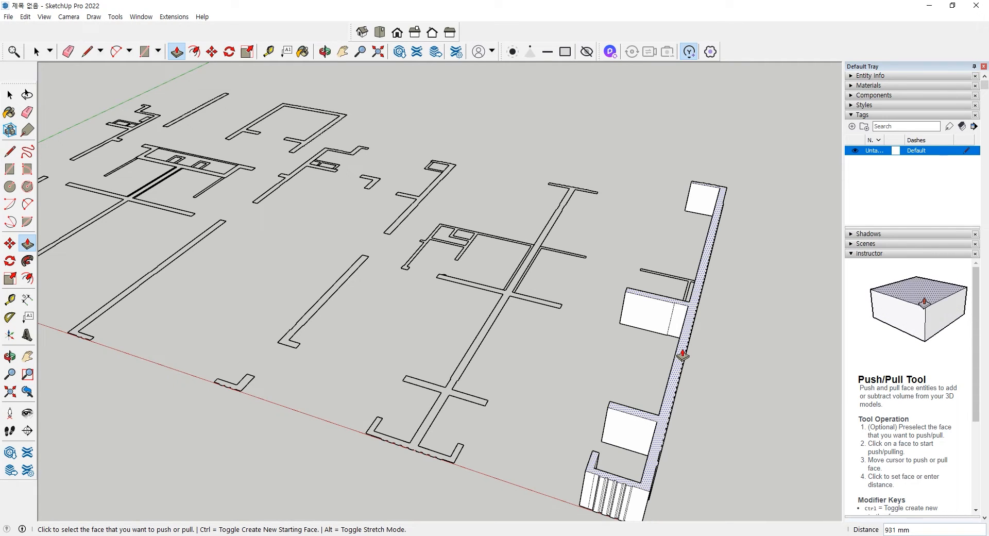
type("2400")
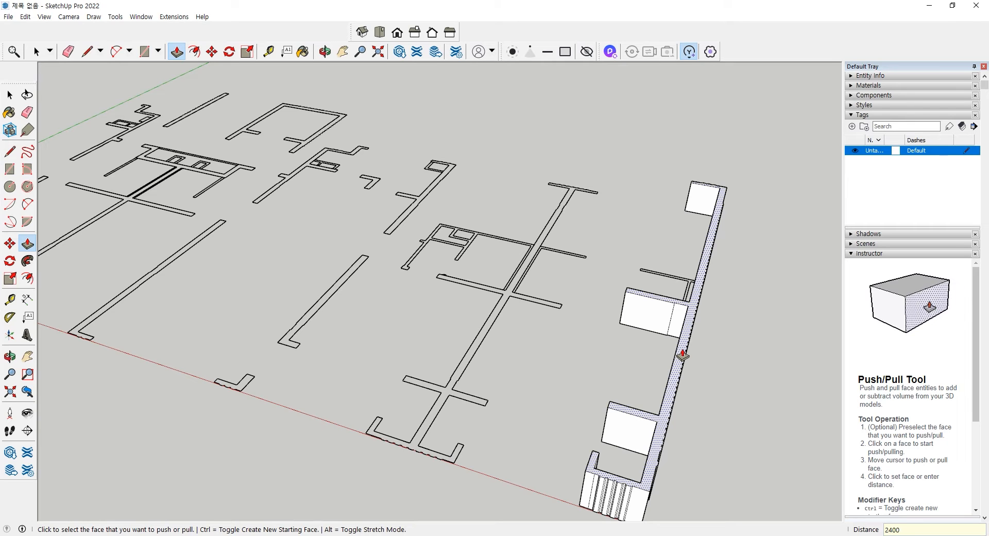
key("Return")
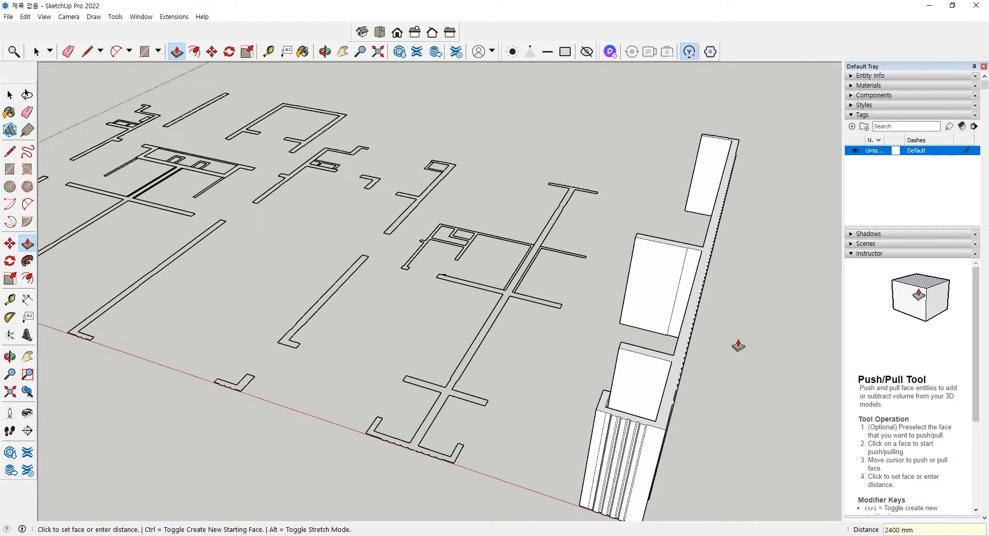
Examine the raised outer wall and its uneven surfaces from several angles, and undo the extrusion.
key("space")
middle_click_drag(724, 412, 633, 325)
scroll(633, 317, "up", 2)
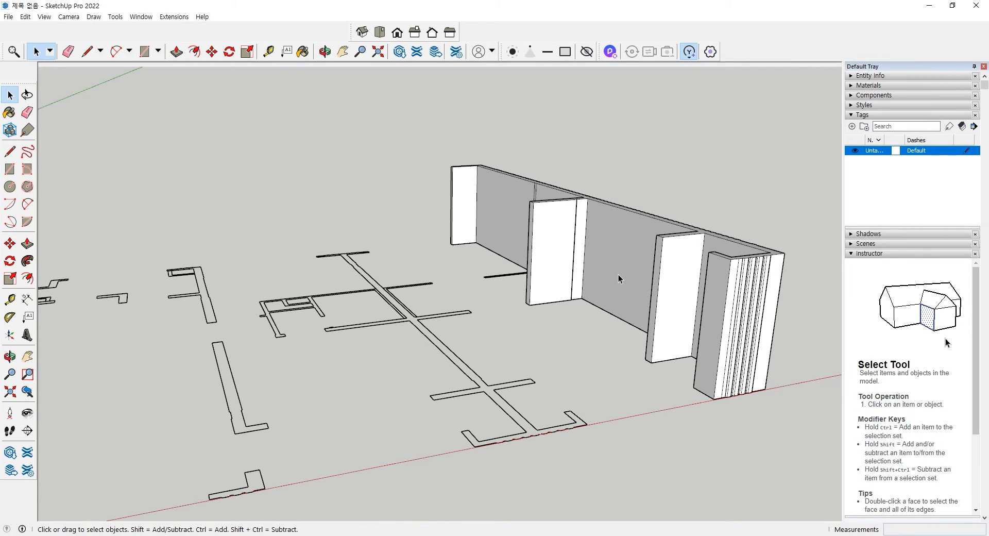
middle_click_drag(618, 274, 492, 421)
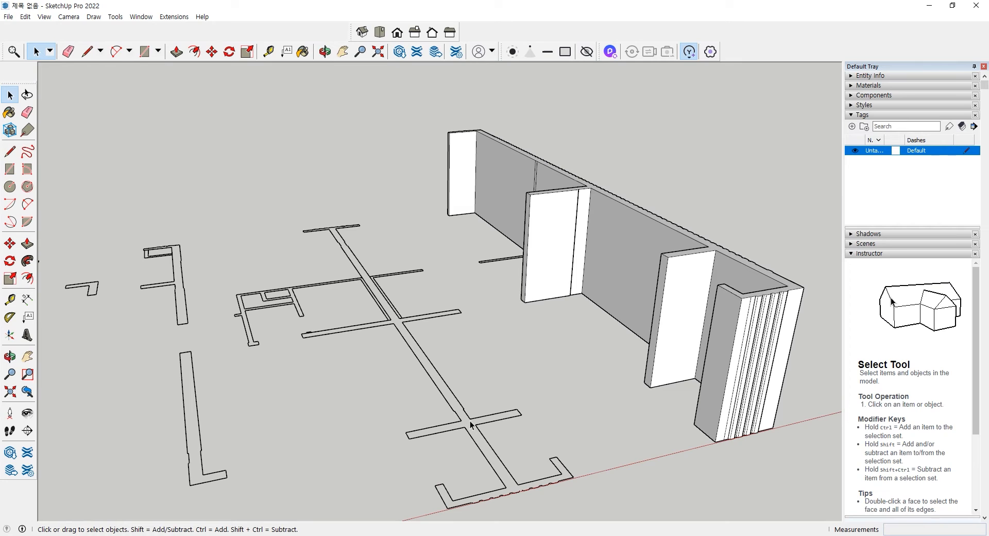
scroll(471, 425, "down", 4)
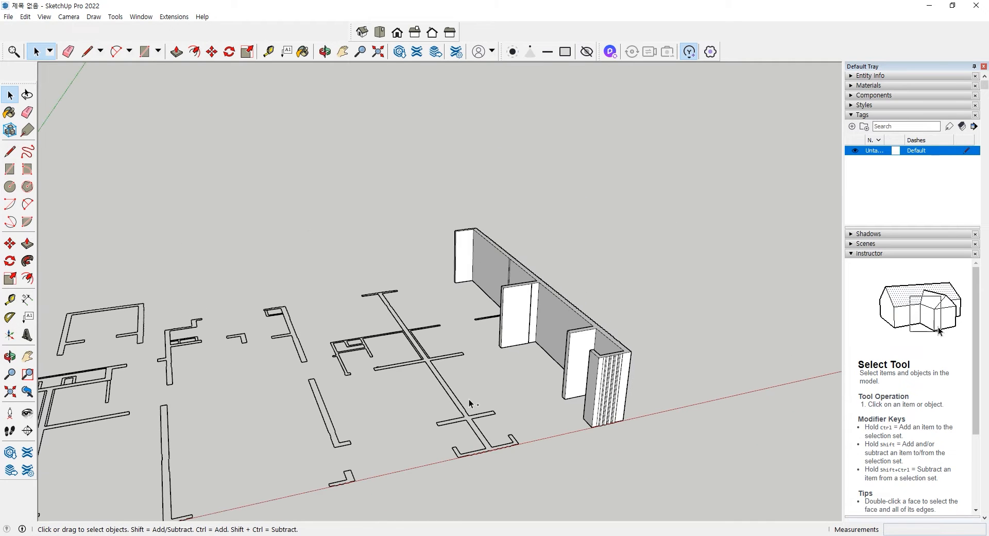
key("ctrl+z")
scroll(511, 362, "down", 2)
middle_click_drag(514, 364, 468, 392)
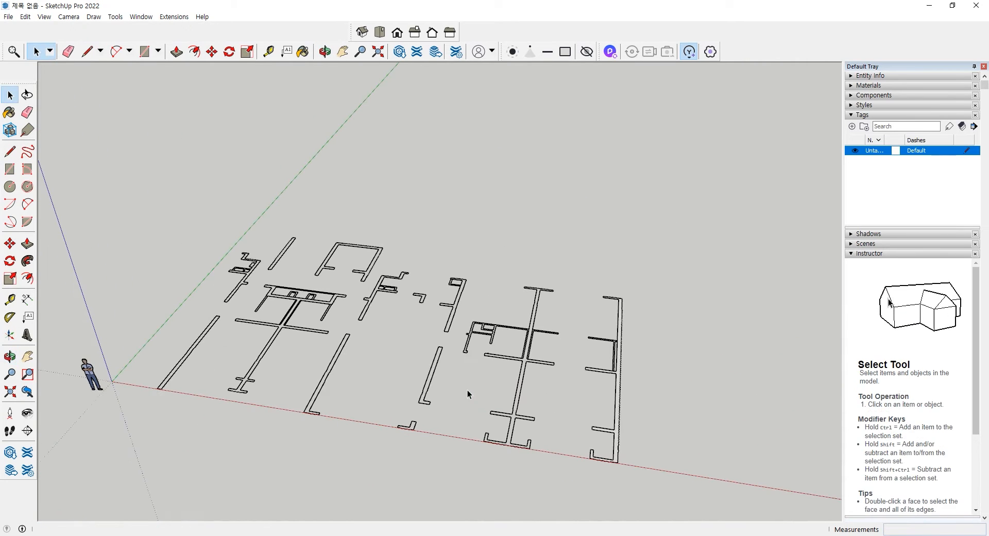
Draw a 200 mm line across the open end of the long wall nearest the origin and select the wall's face.
key("l")
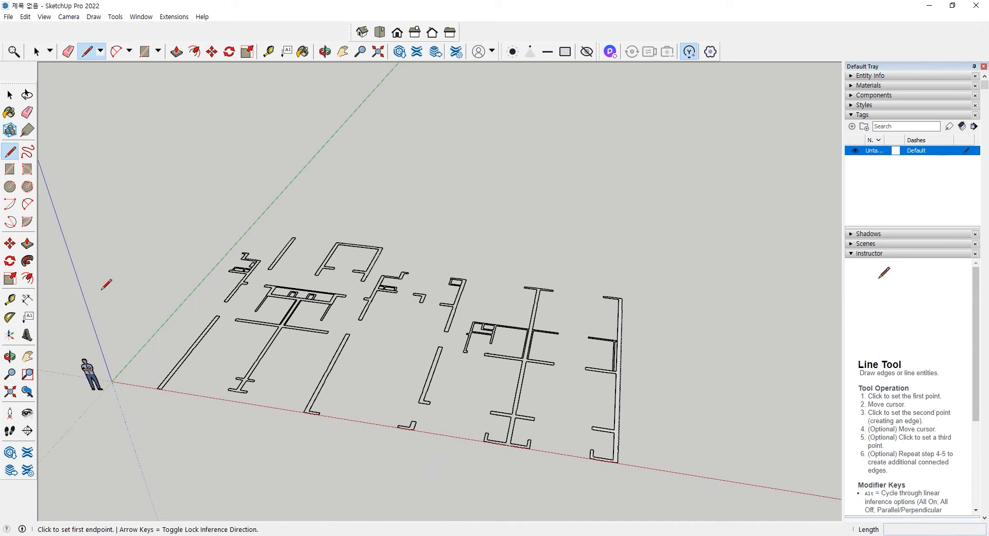
scroll(163, 402, "up", 5)
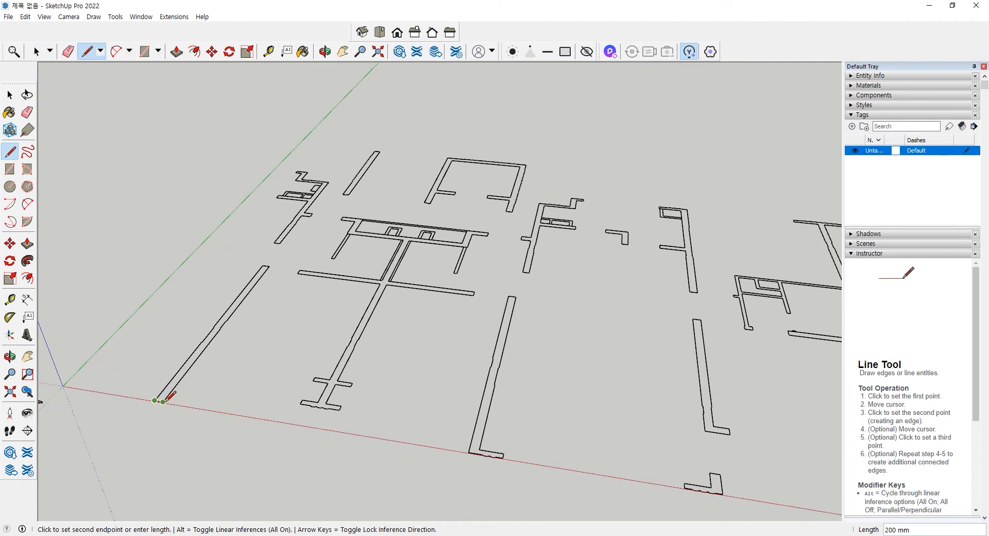
scroll(247, 327, "up", 2)
middle_click_drag(200, 383, 363, 376)
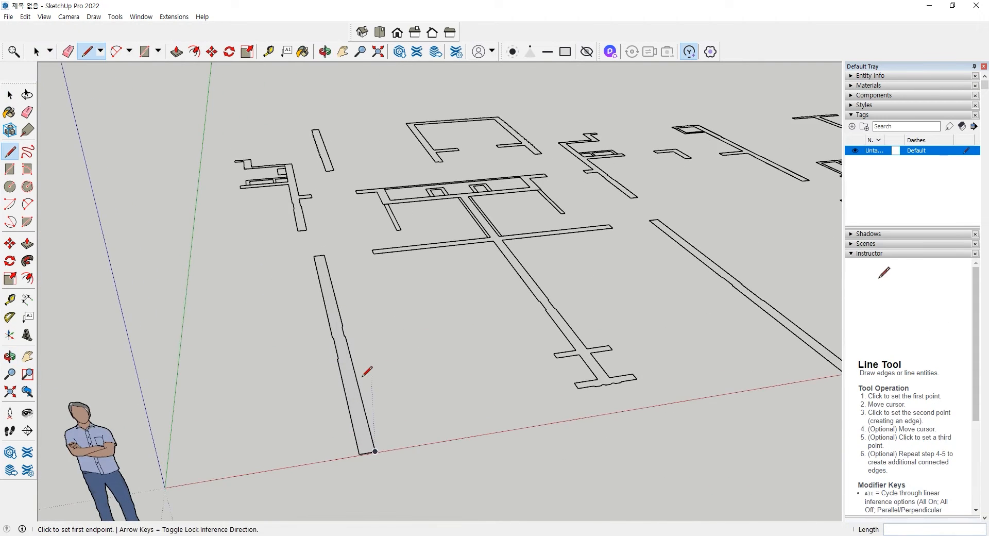
scroll(347, 355, "up", 4)
key("space")
left_click(340, 385)
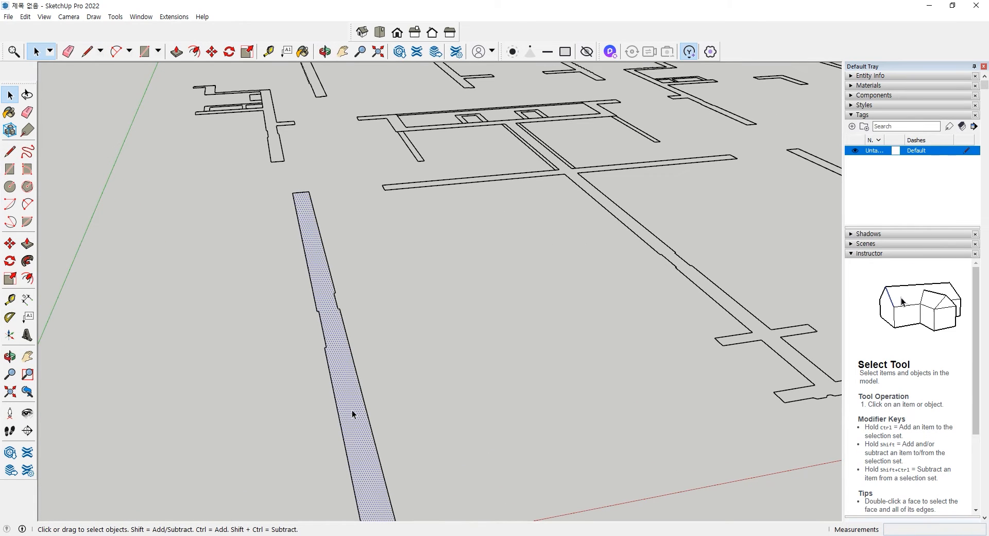
scroll(351, 410, "down", 6)
middle_click_drag(356, 376, 353, 304)
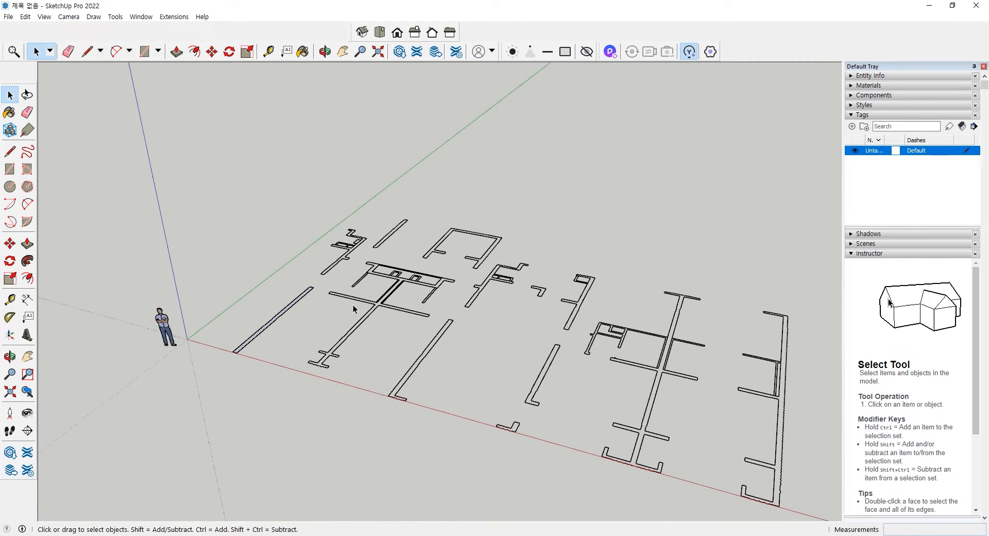
Draw a rectangle of about 26191 by 16187 mm from the origin so that it encloses the whole floor plan.
left_click(188, 339)
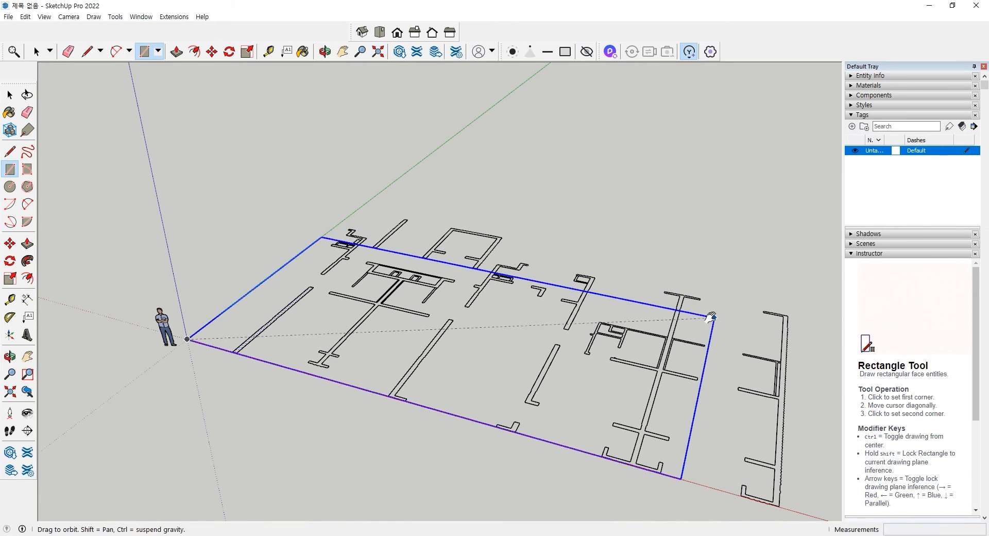
middle_click_drag(707, 314, 559, 292)
left_click(668, 248)
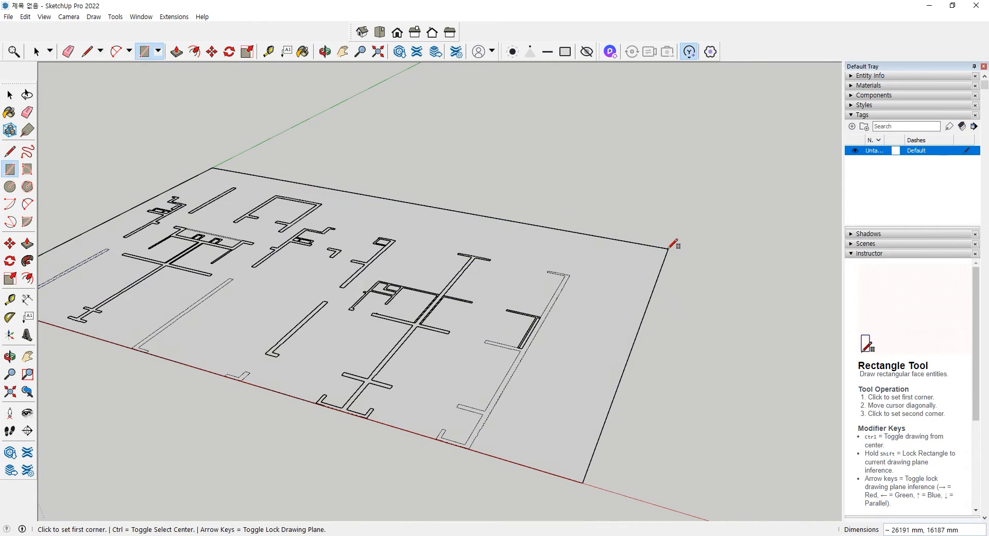
Examine the wall outlines inside the rectangle and select the second long wall's face to check it is separate.
scroll(516, 356, "up", 5)
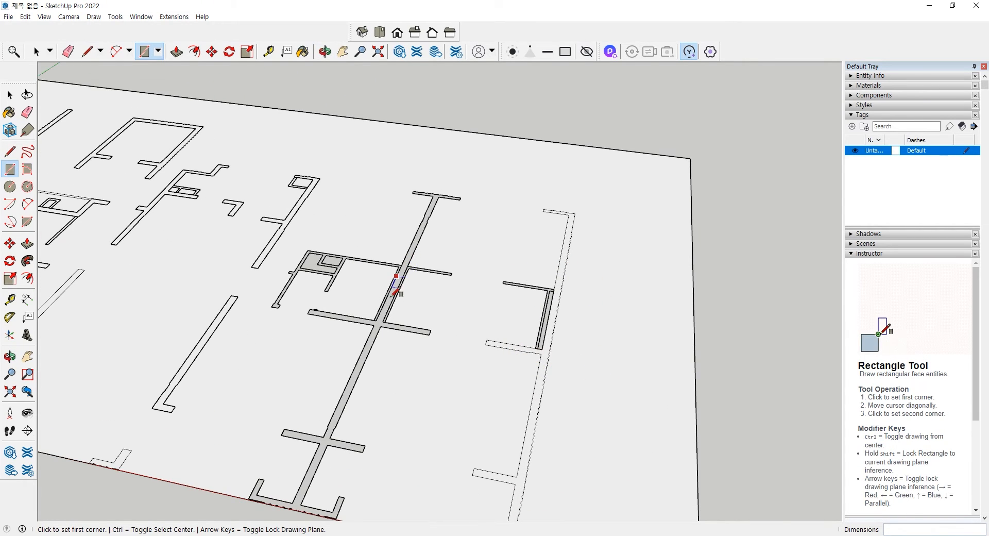
middle_click_drag(404, 283, 445, 252)
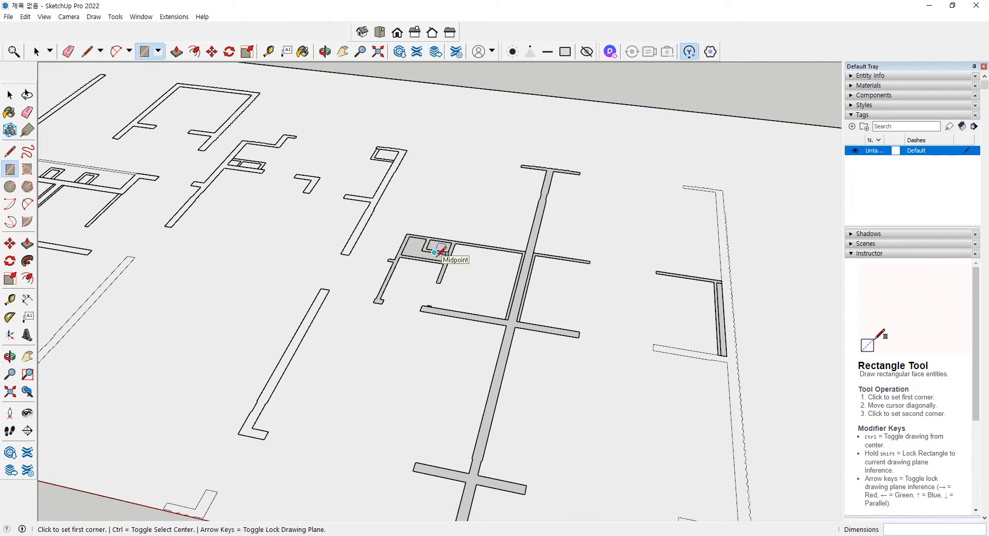
middle_click_drag(191, 376, 289, 348)
scroll(289, 348, "up", 5)
key("space")
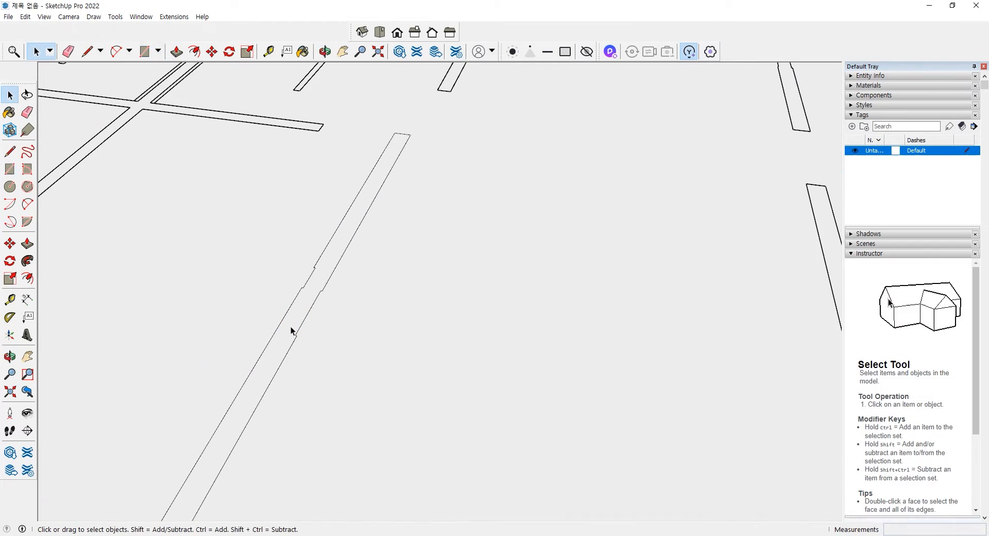
left_click(312, 292)
middle_click_drag(347, 292, 411, 281)
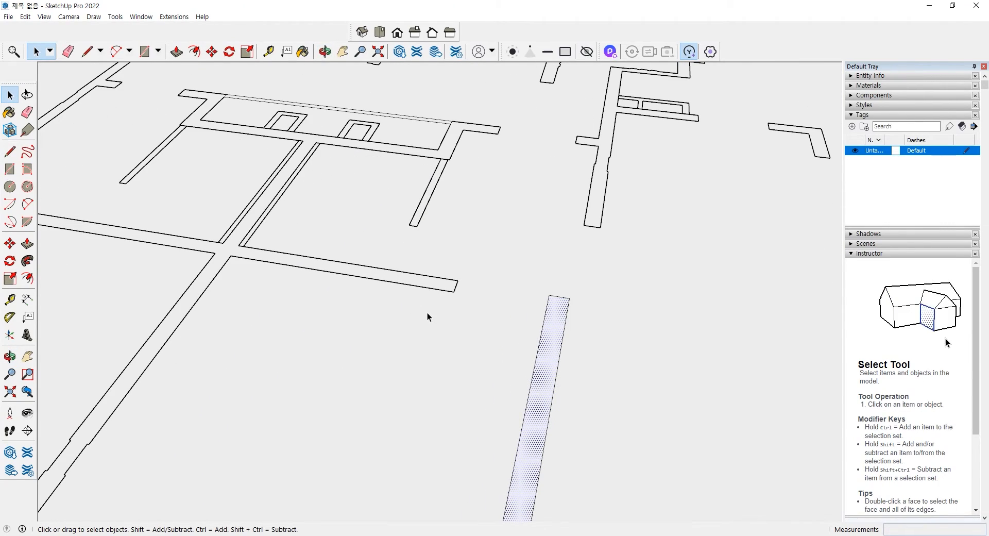
scroll(428, 313, "down", 5)
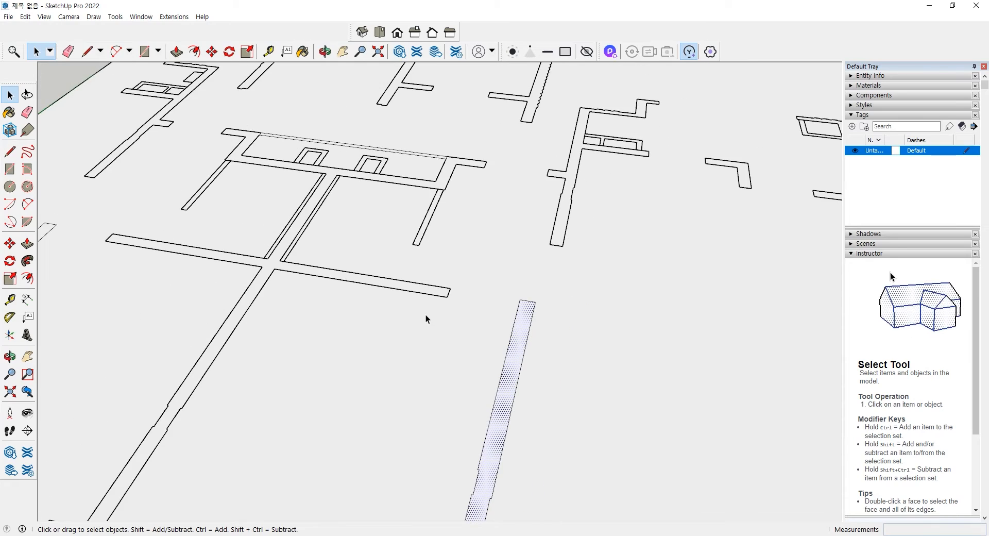
scroll(426, 316, "down", 3)
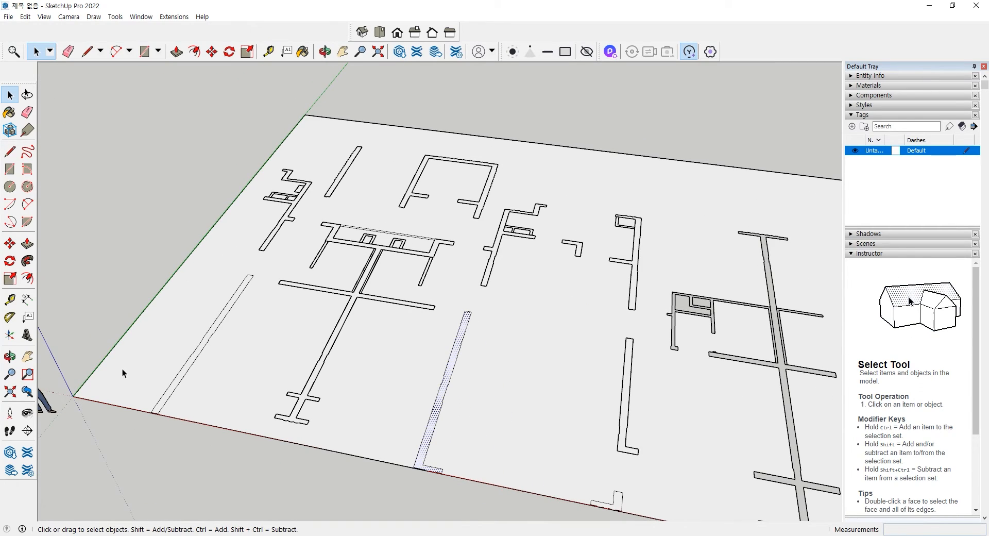
Select the large face surrounding the walls to check which outlines are cut out of it, including near the twin shafts.
left_click(122, 371)
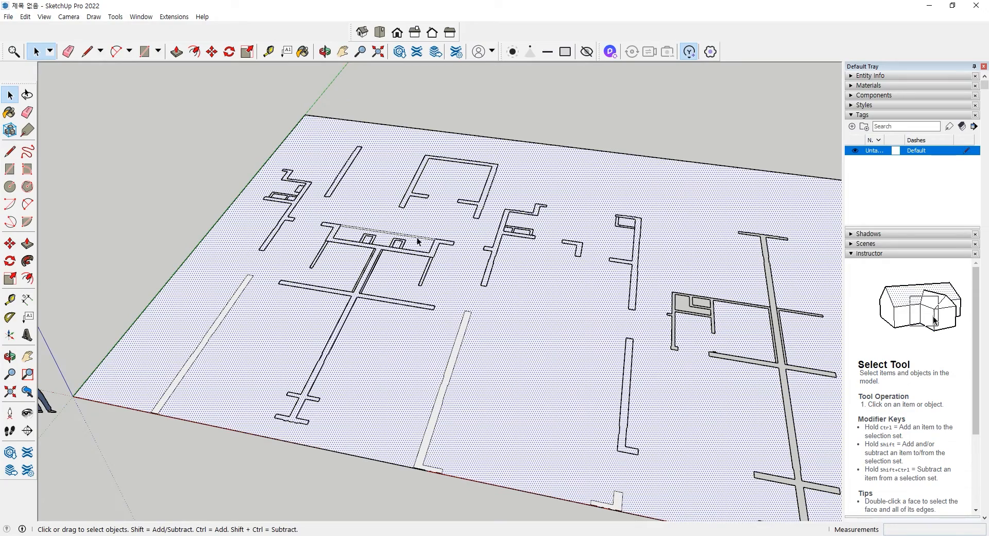
scroll(417, 237, "up", 5)
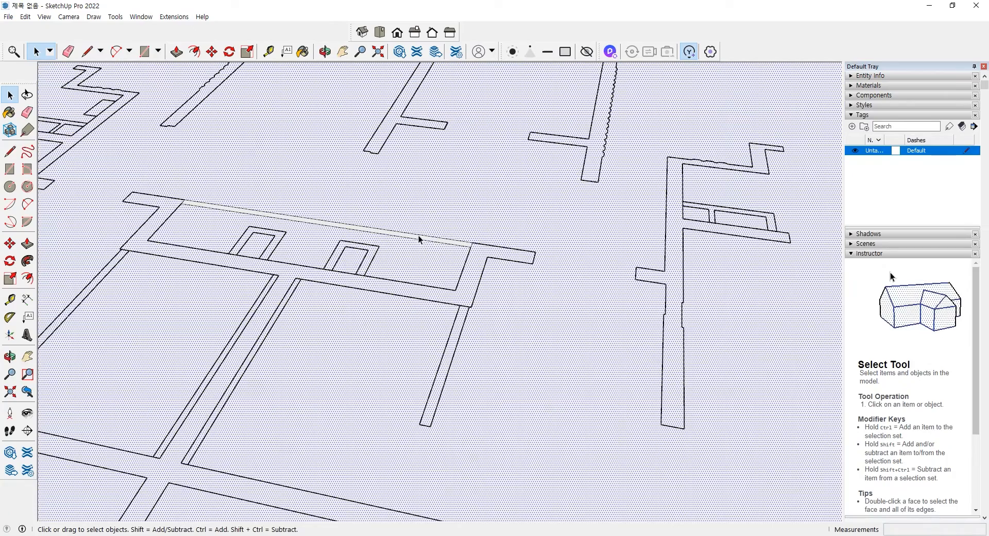
scroll(419, 243, "down", 10)
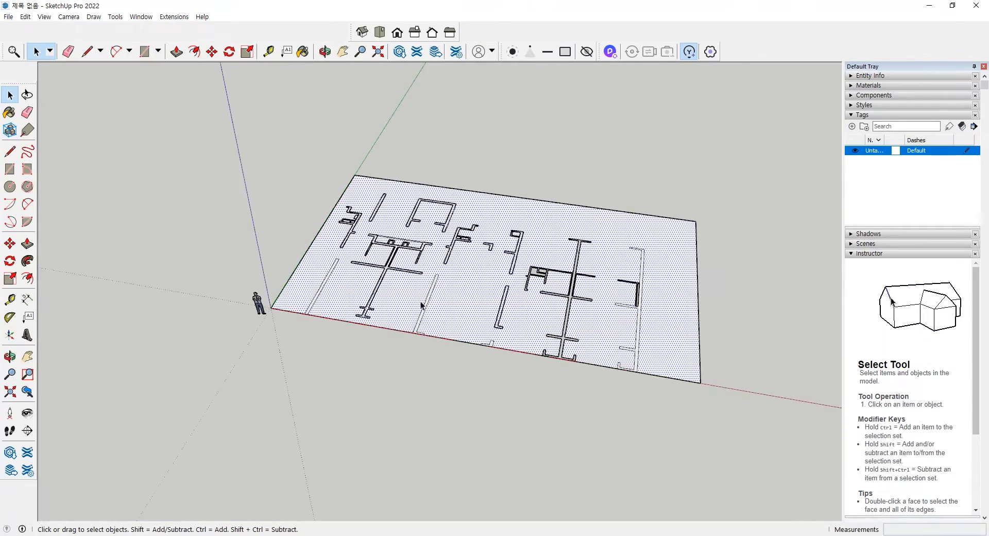
Delete the scale figure beside the origin and select the entire floor plan together with its enclosing rectangle.
scroll(178, 299, "up", 5)
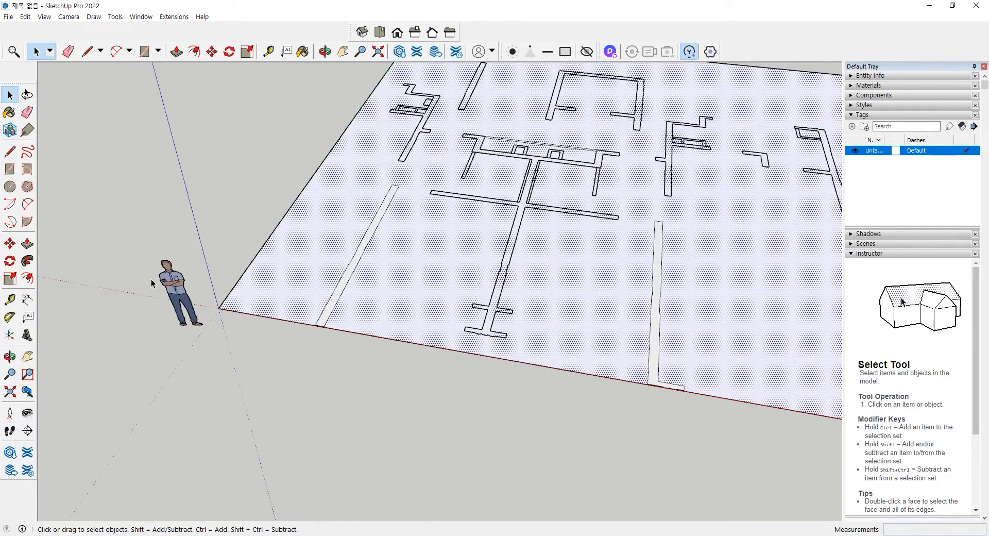
left_click(177, 298)
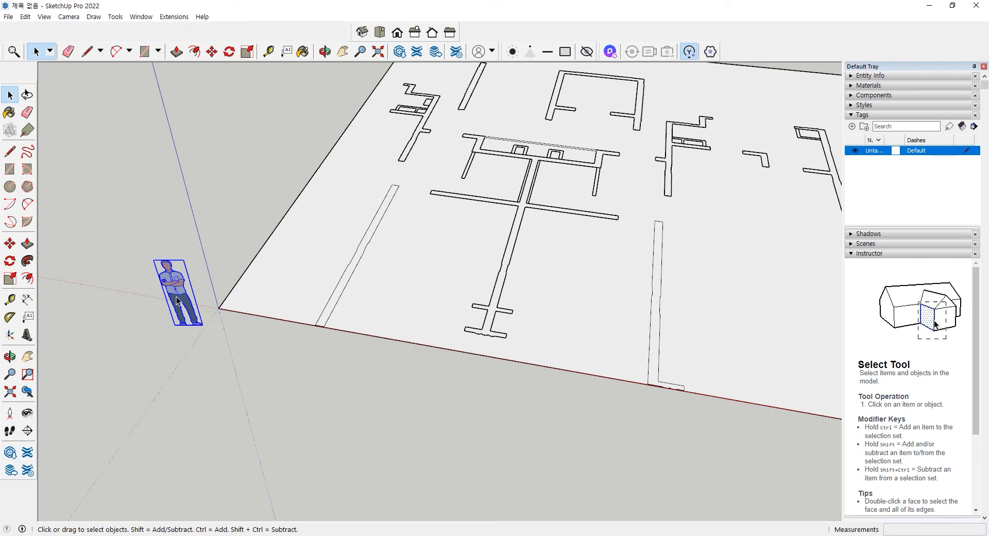
key("Delete")
scroll(311, 282, "down", 3)
middle_click_drag(310, 282, 154, 132)
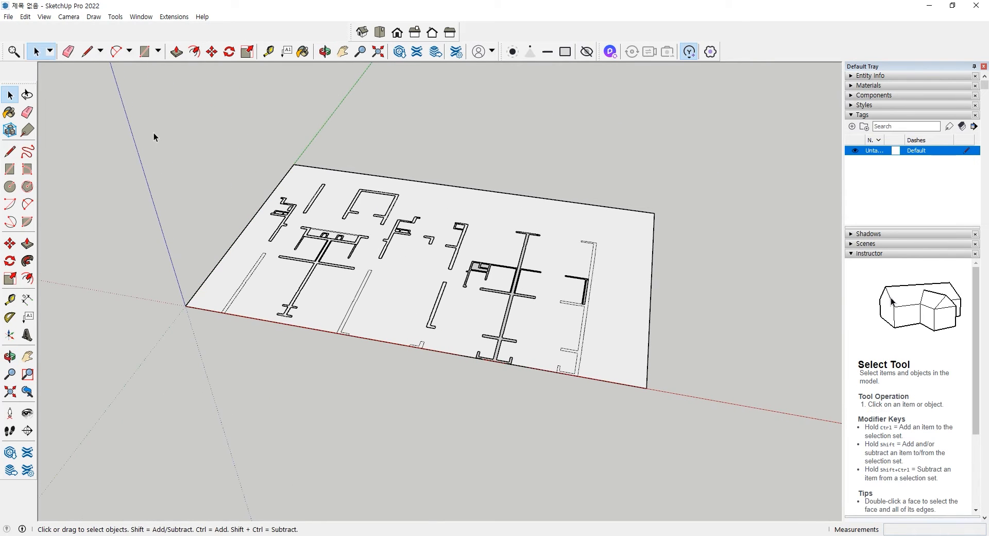
left_click_drag(141, 117, 659, 389)
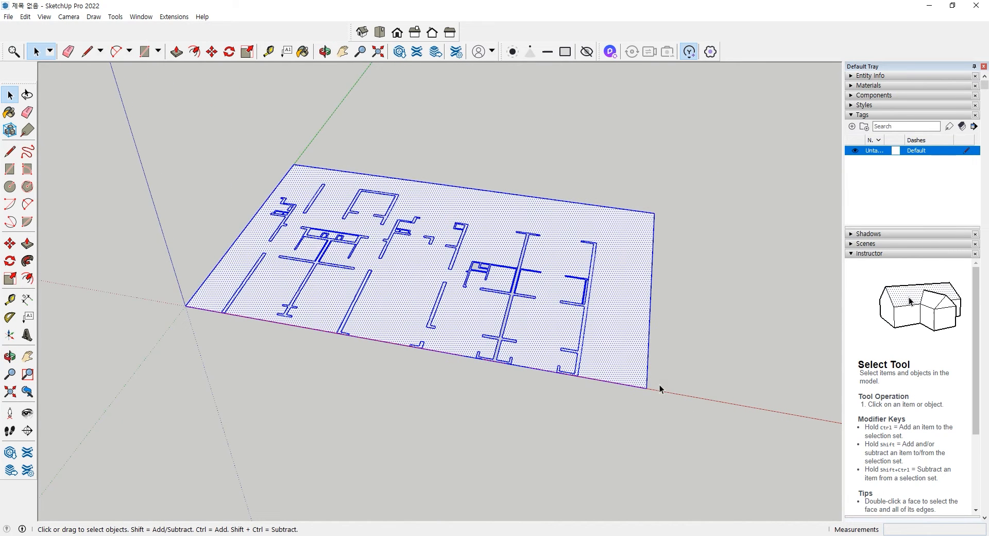
Group the selected floor plan together with its enclosing rectangle.
right_click(623, 323)
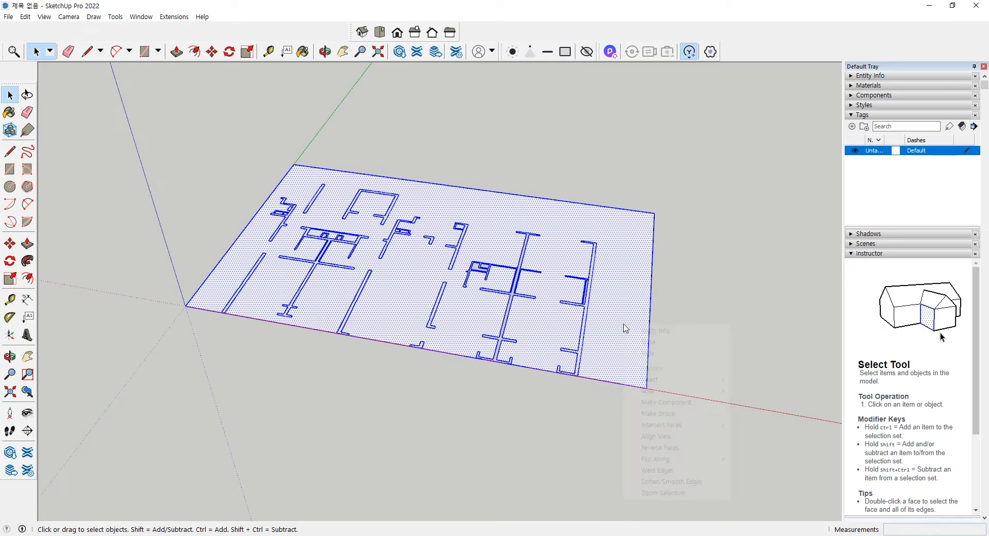
left_click(671, 413)
Retrace the 120 mm end edge of the T-shaped wall head on the second long wall with the Line tool.
scroll(569, 243, "up", 8)
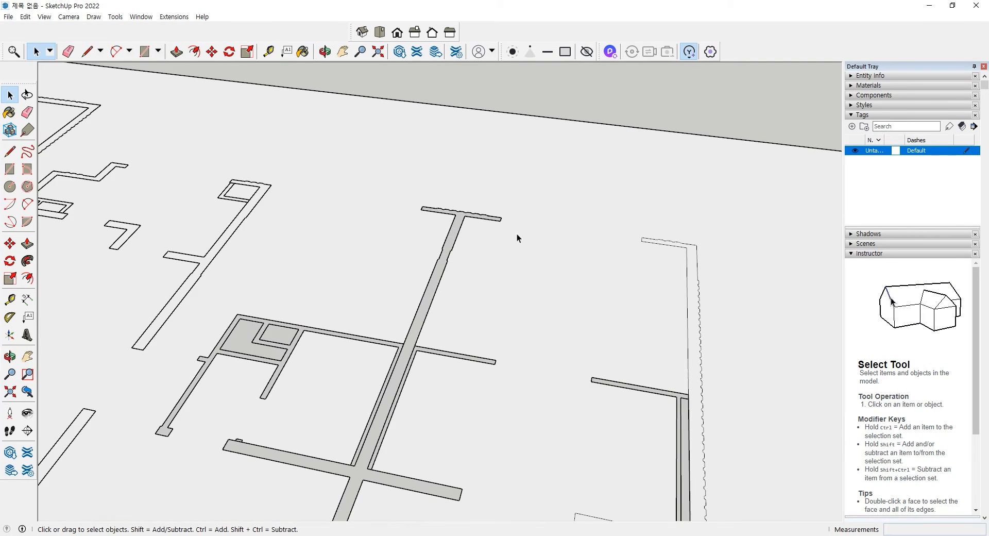
scroll(486, 217, "up", 4)
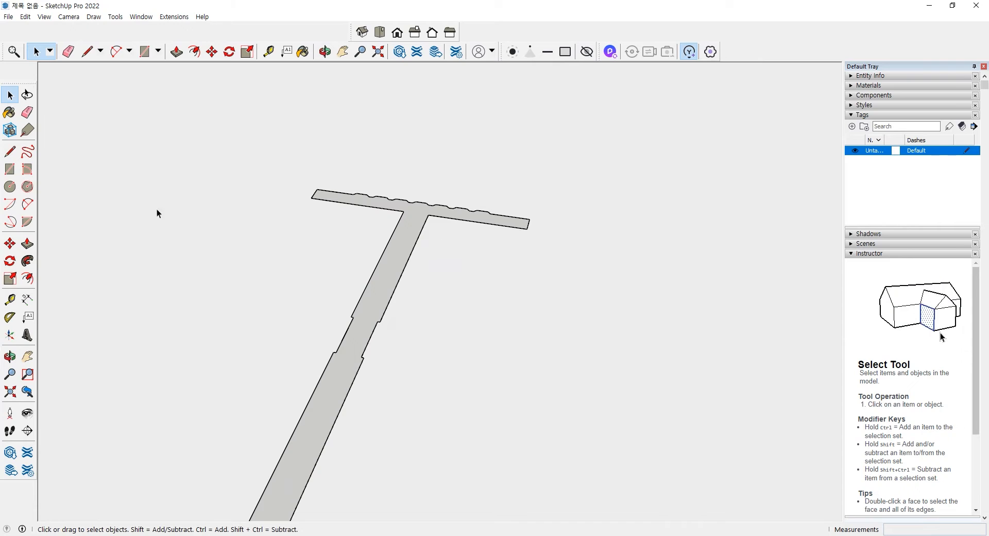
left_click(15, 155)
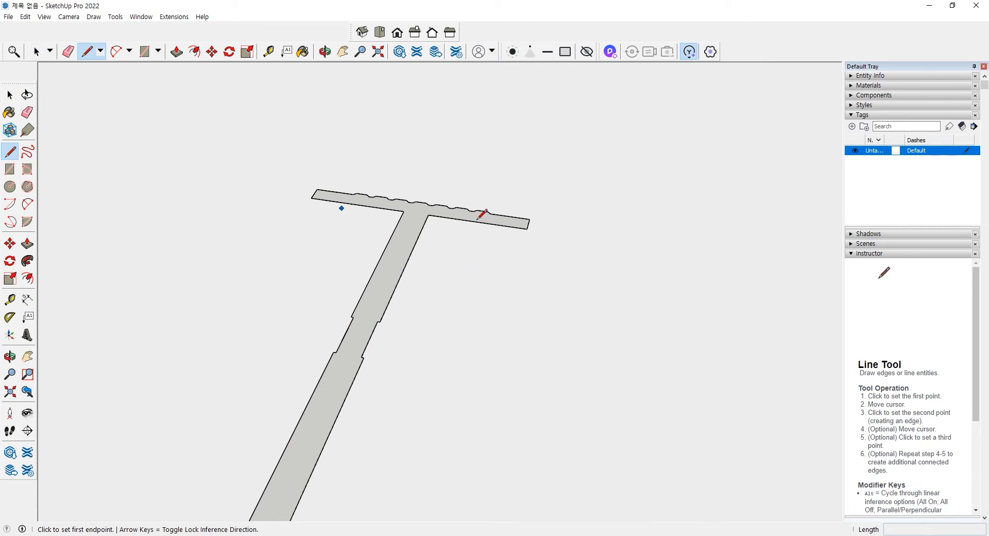
left_click(530, 219)
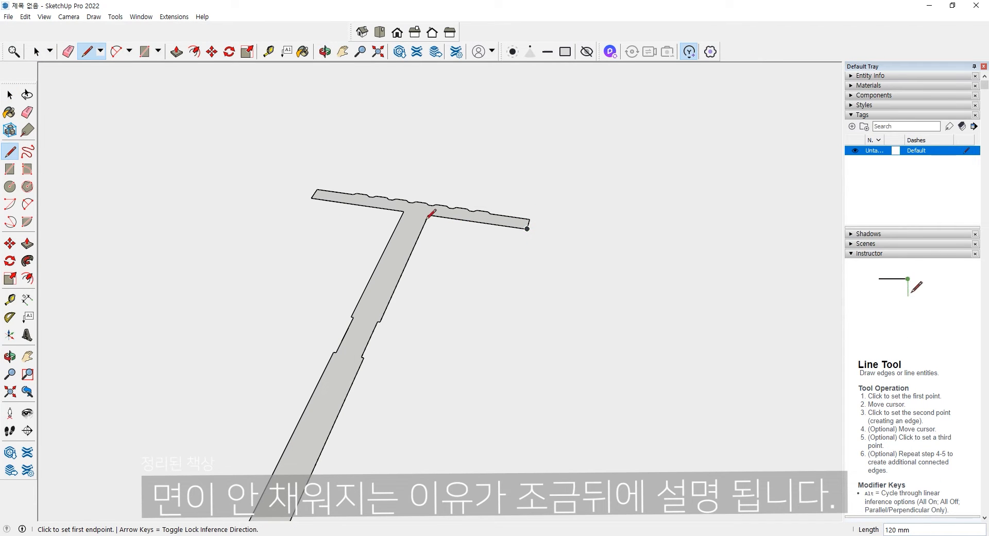
scroll(404, 415, "down", 5)
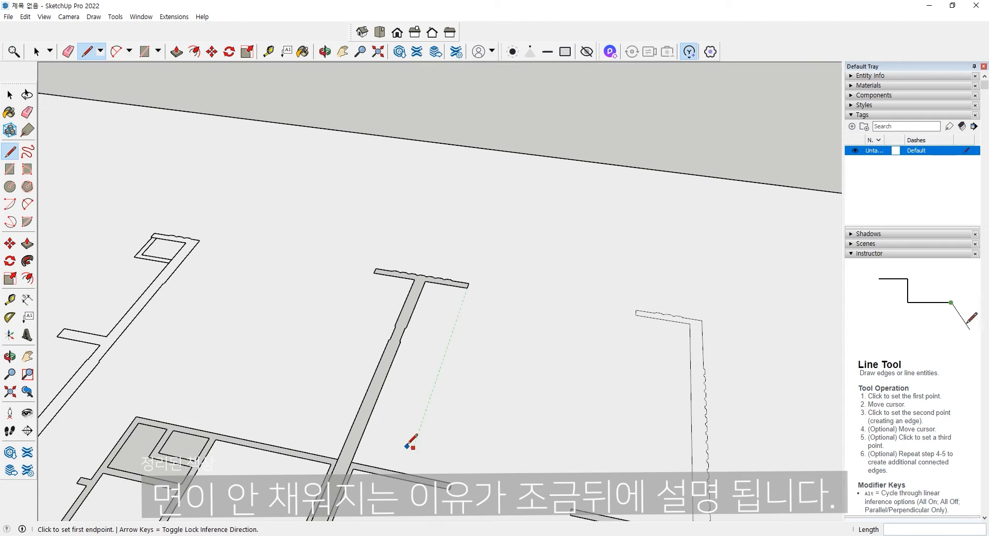
scroll(395, 457, "up", 1)
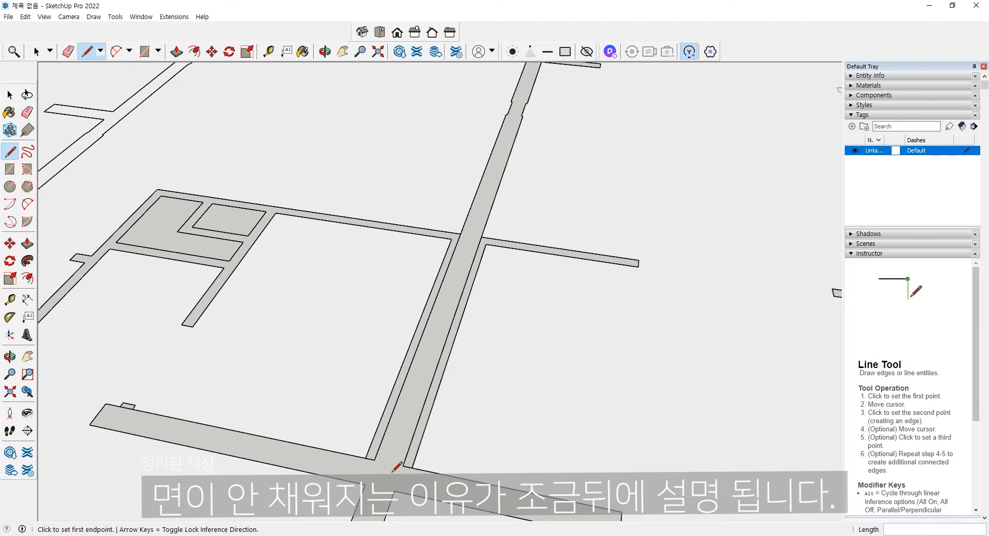
key("space")
Review the whole plan and select the large face surrounding the walls to check which outlines are cut out.
middle_click_drag(401, 439, 377, 386)
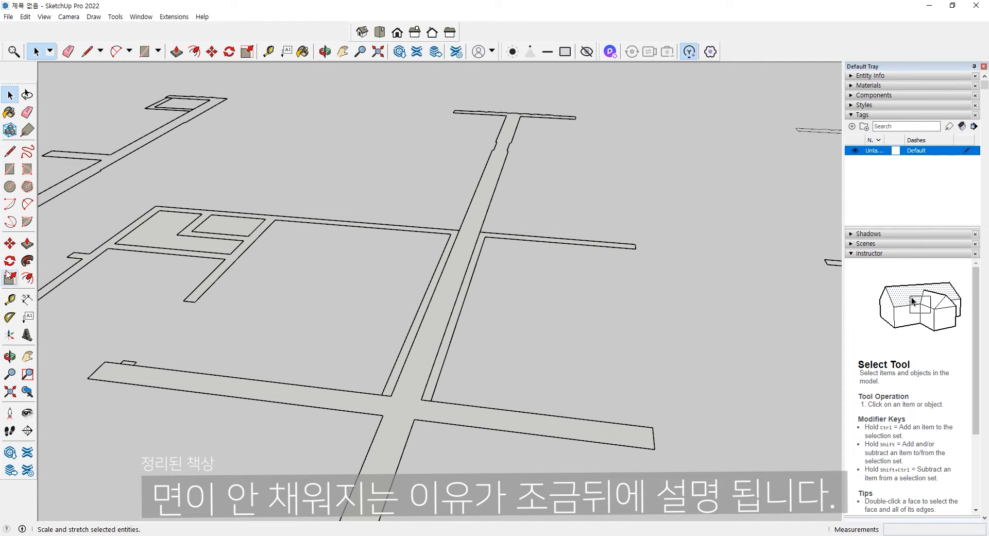
scroll(209, 271, "down", 3)
scroll(209, 272, "down", 4)
middle_click_drag(209, 271, 461, 339)
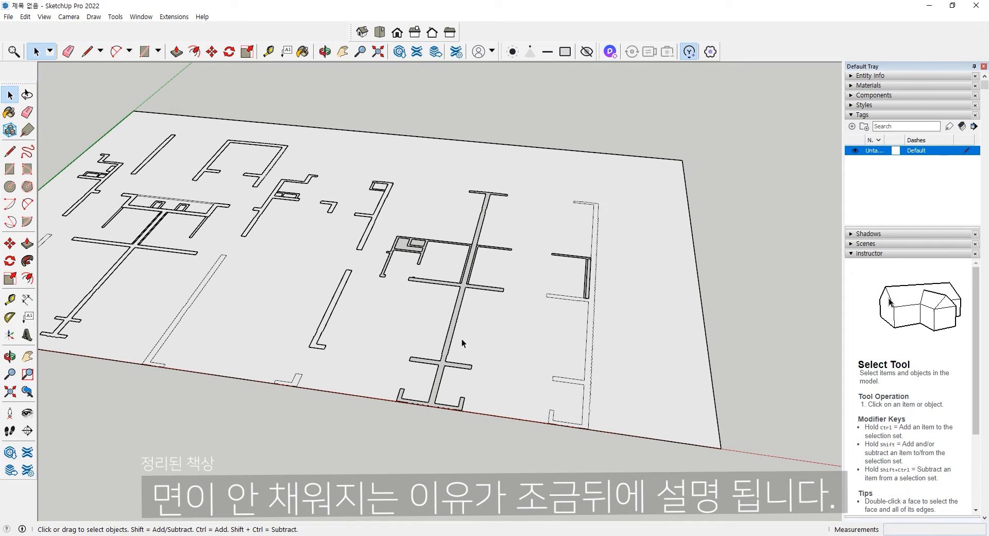
left_click(9, 151)
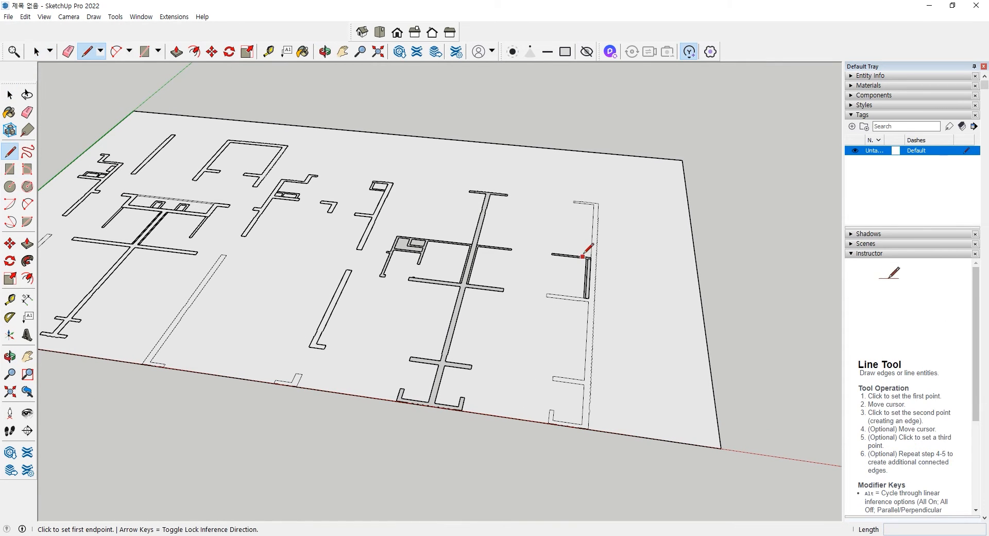
key("space")
left_click(647, 255)
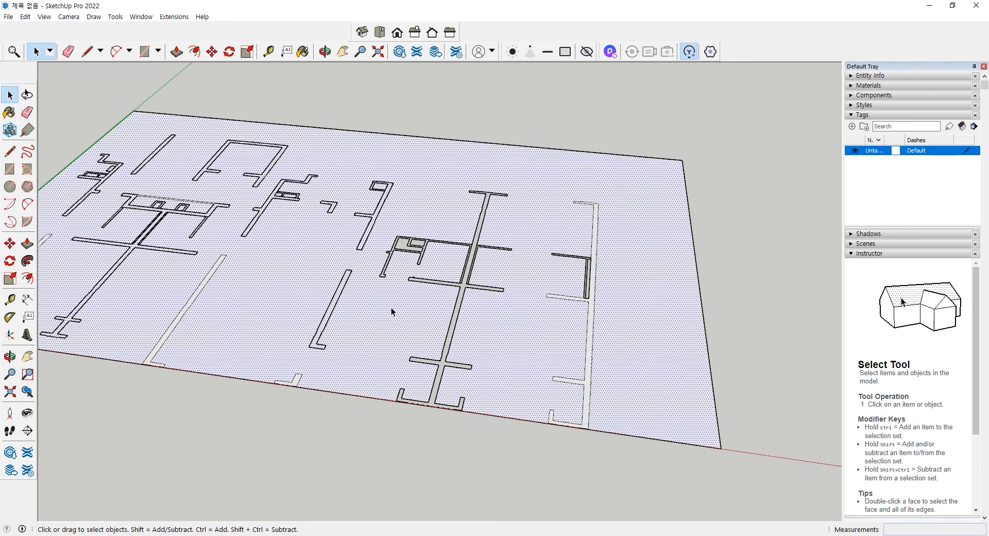
Group the entire floor plan with its enclosing rectangle, explode that group and clear the selection.
scroll(270, 281, "down", 4)
middle_click_drag(270, 281, 369, 283, "shift")
left_click_drag(109, 129, 730, 461)
right_click(402, 286)
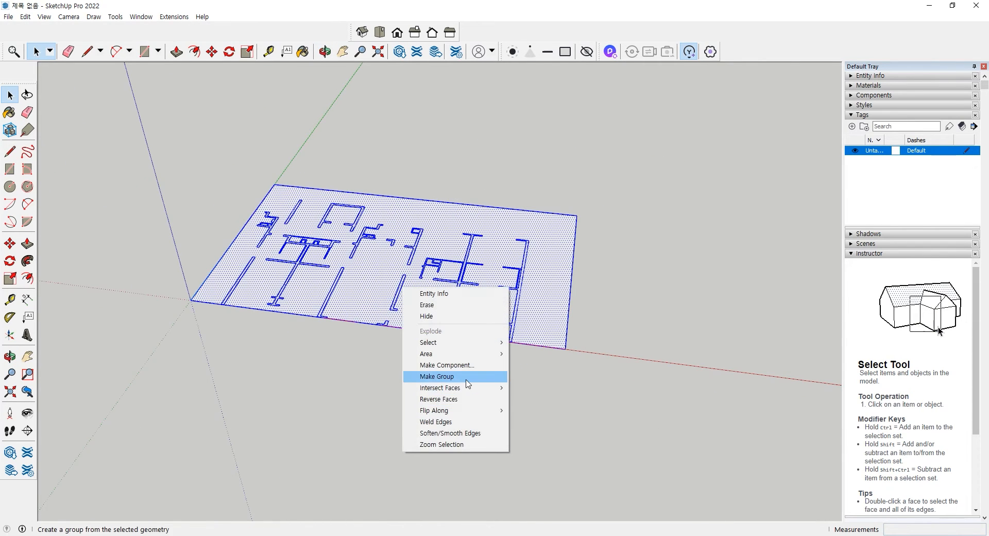
left_click(452, 376)
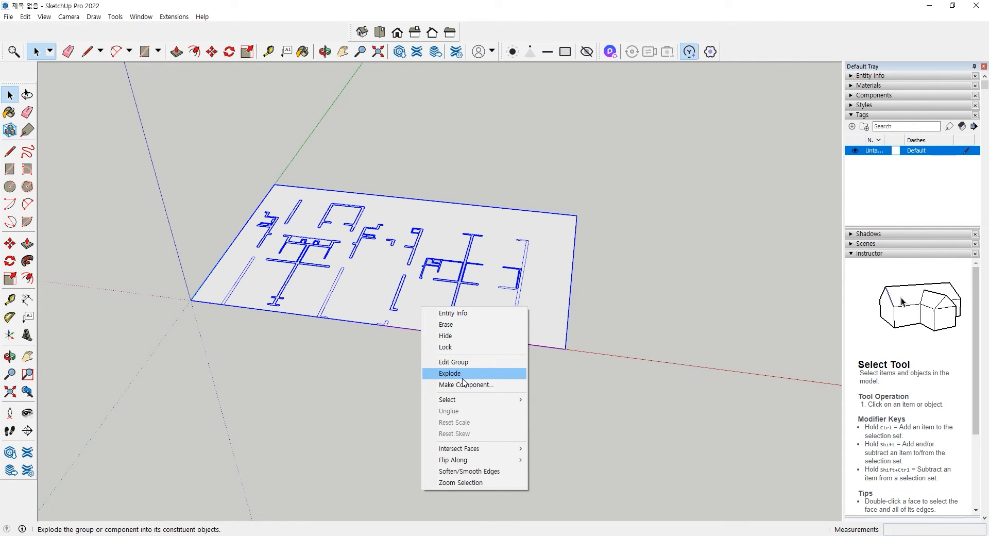
left_click(463, 378)
left_click(592, 337)
Examine the wall outlines across the exploded plan, including the twin shafts and the walls near the green axis.
scroll(403, 303, "up", 5)
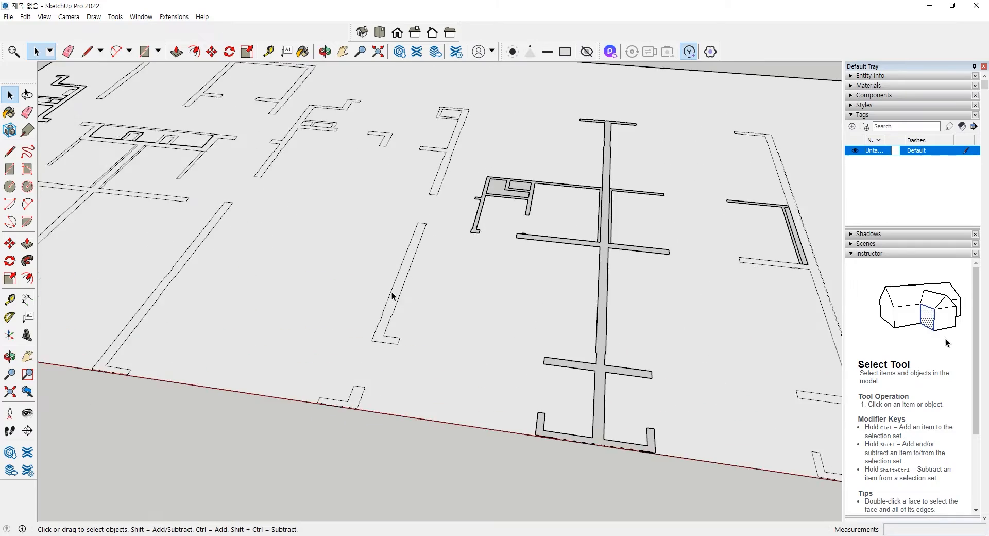
scroll(392, 294, "up", 3)
middle_click_drag(382, 309, 269, 250)
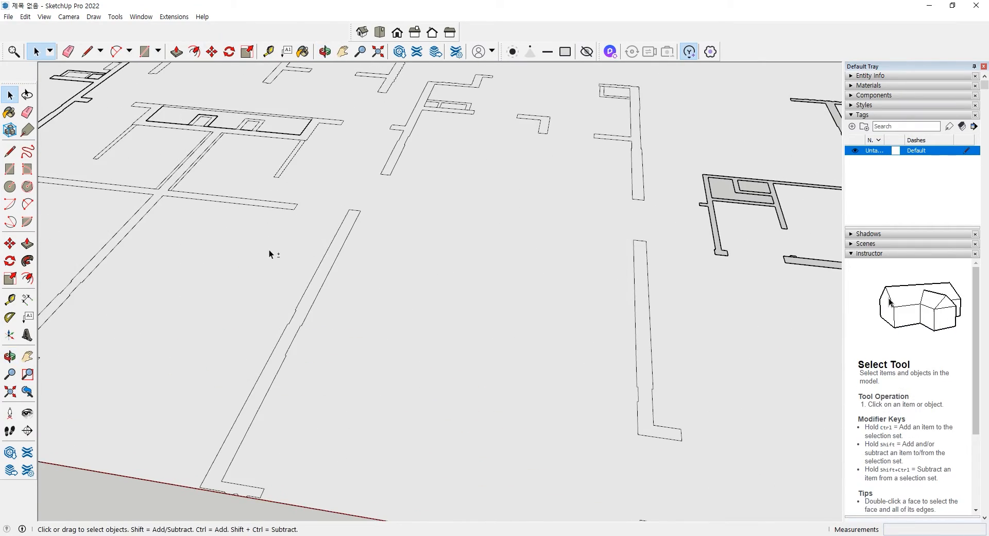
scroll(338, 267, "up", 3)
scroll(348, 266, "up", 6)
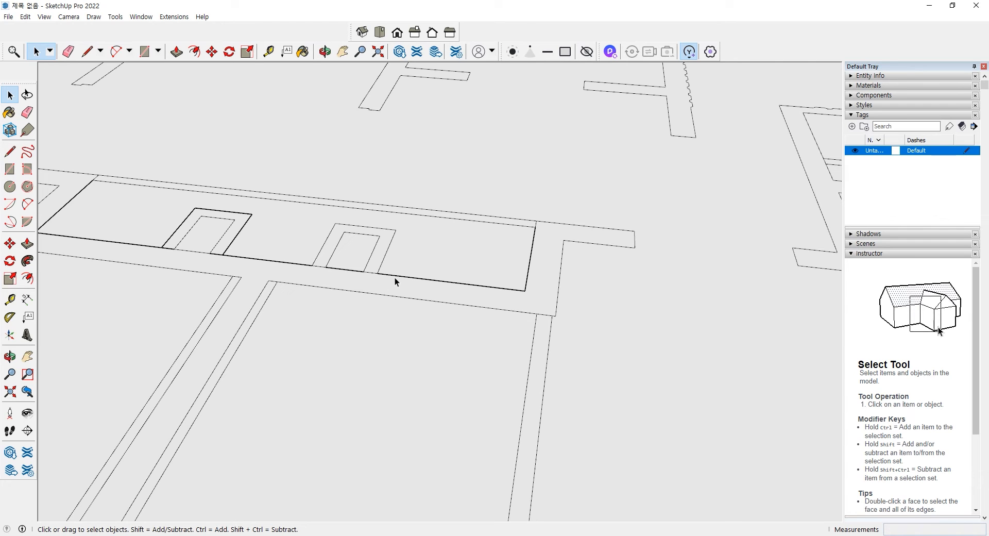
scroll(395, 277, "down", 8)
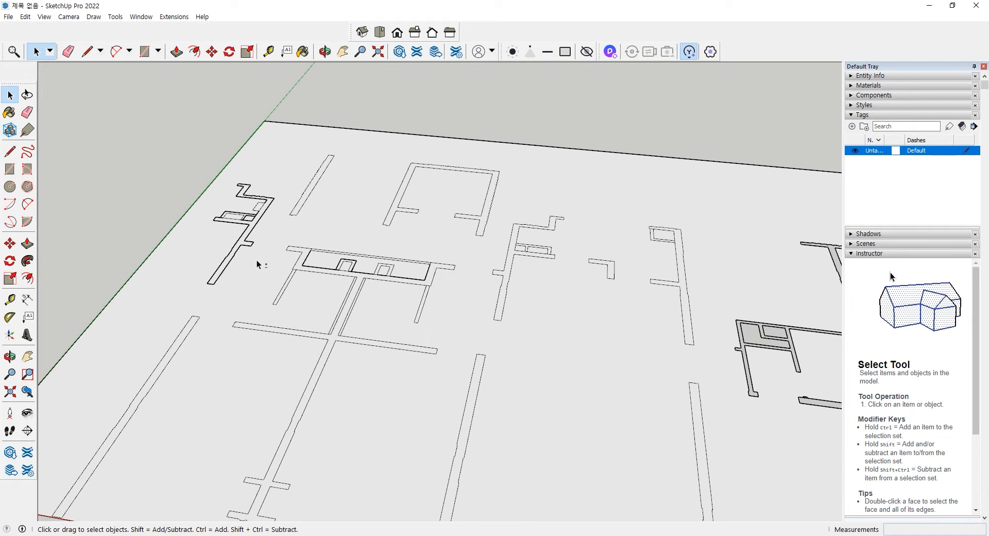
scroll(339, 260, "up", 5)
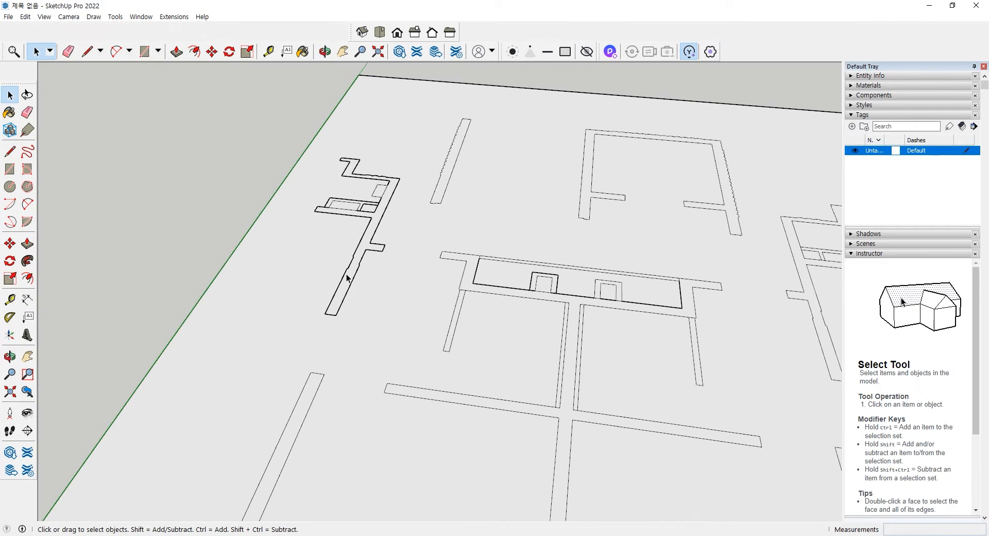
scroll(347, 277, "down", 6)
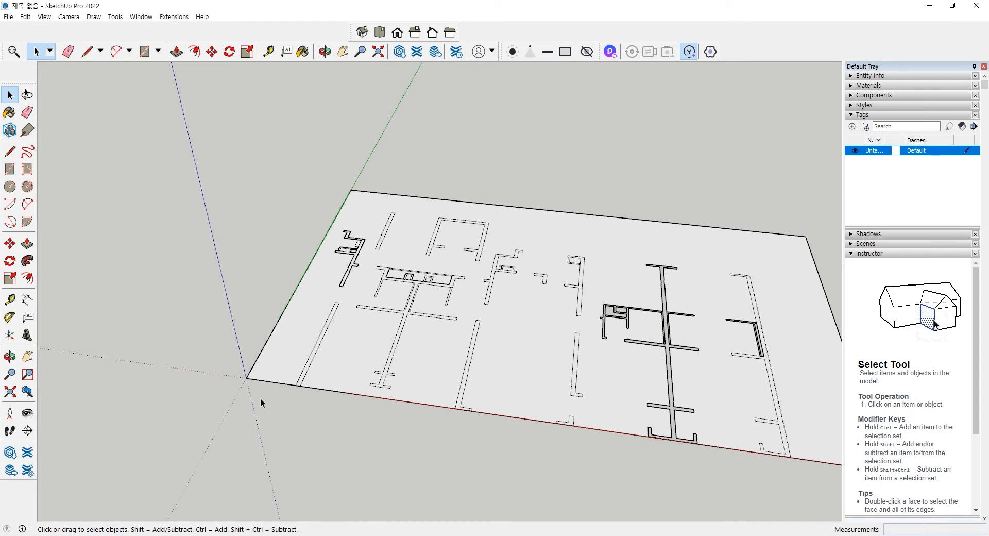
Delete the rectangle's edges meeting at the origin, check which walls hold their own faces, and undo the deletion.
left_click_drag(260, 398, 227, 369)
left_click(259, 381)
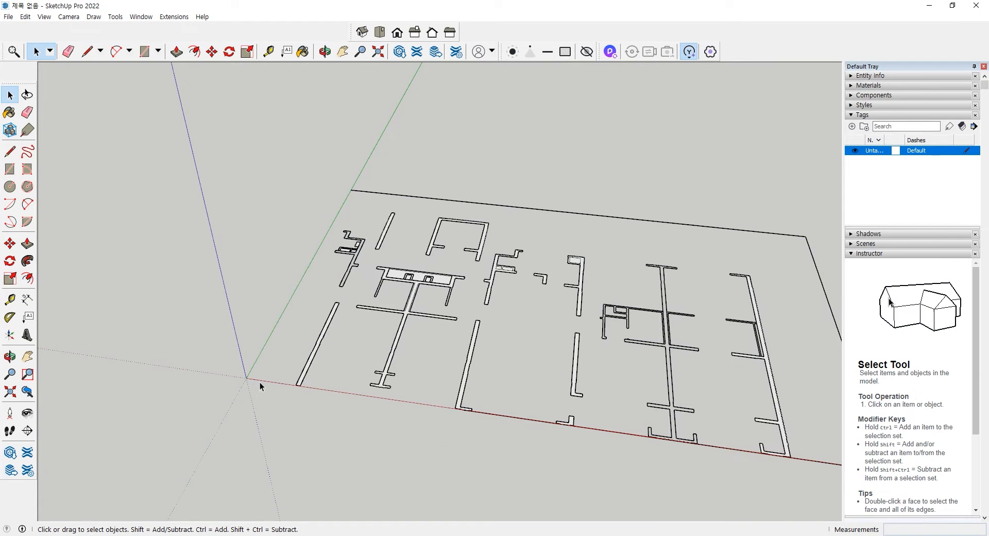
scroll(453, 378, "up", 5)
scroll(551, 386, "up", 3)
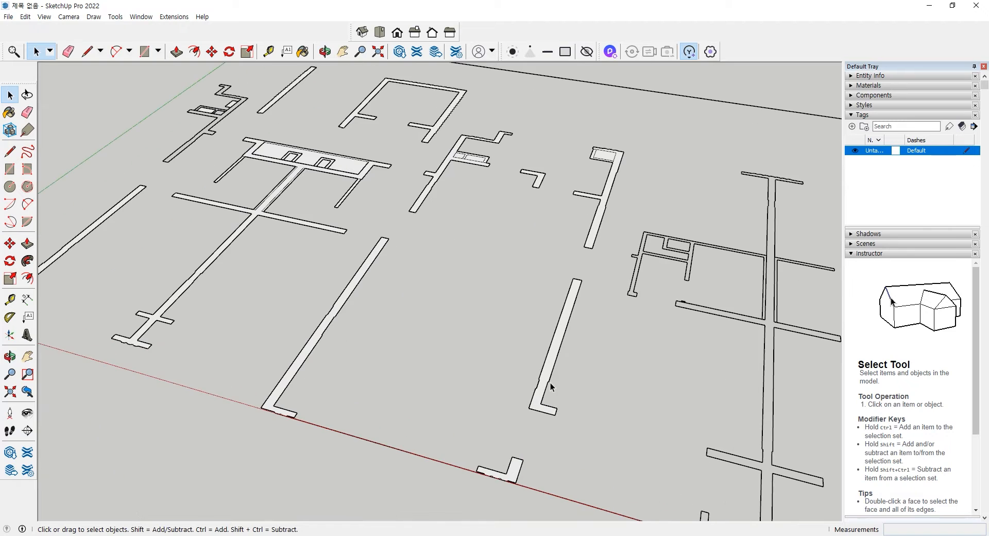
scroll(550, 357, "down", 3)
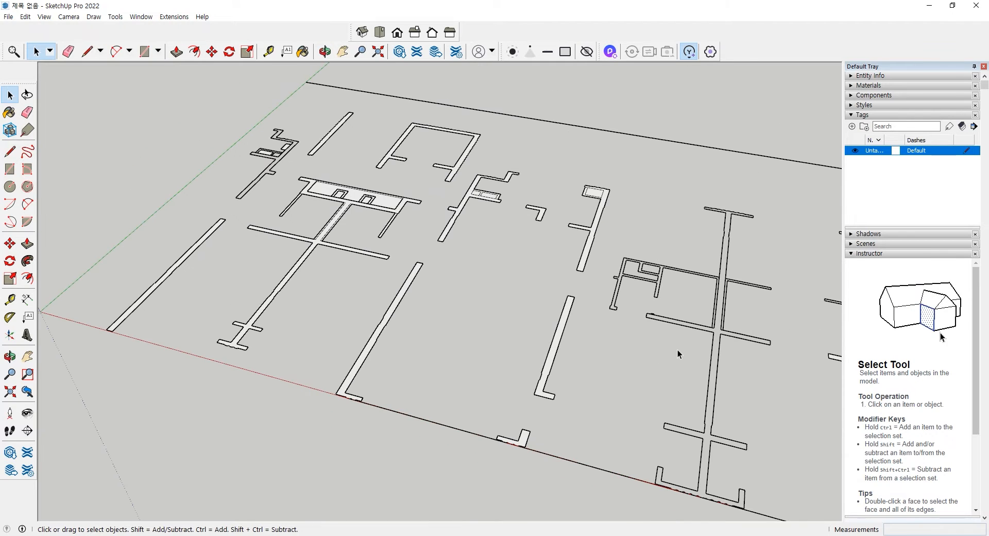
scroll(269, 184, "down", 3)
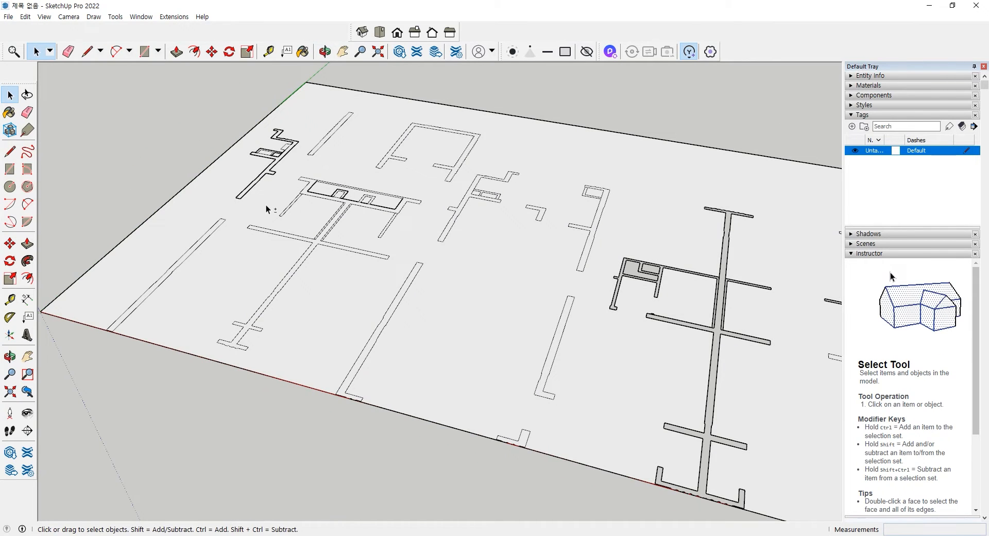
Select the whole floor plan with its rectangle and make it a group again.
middle_click_drag(266, 205, 224, 156)
left_click_drag(205, 149, 707, 415)
right_click(444, 283)
left_click(391, 277)
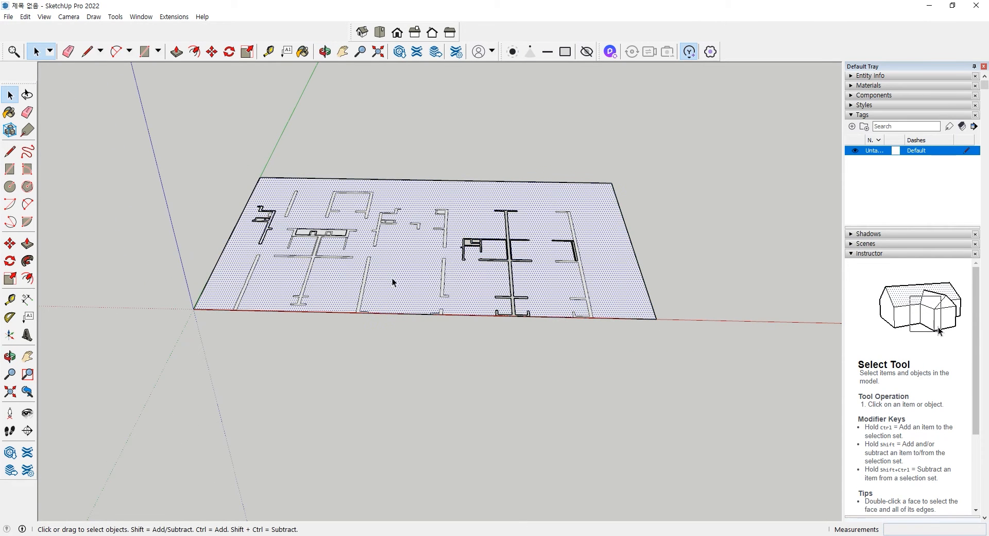
left_click_drag(179, 129, 691, 393)
right_click(617, 308)
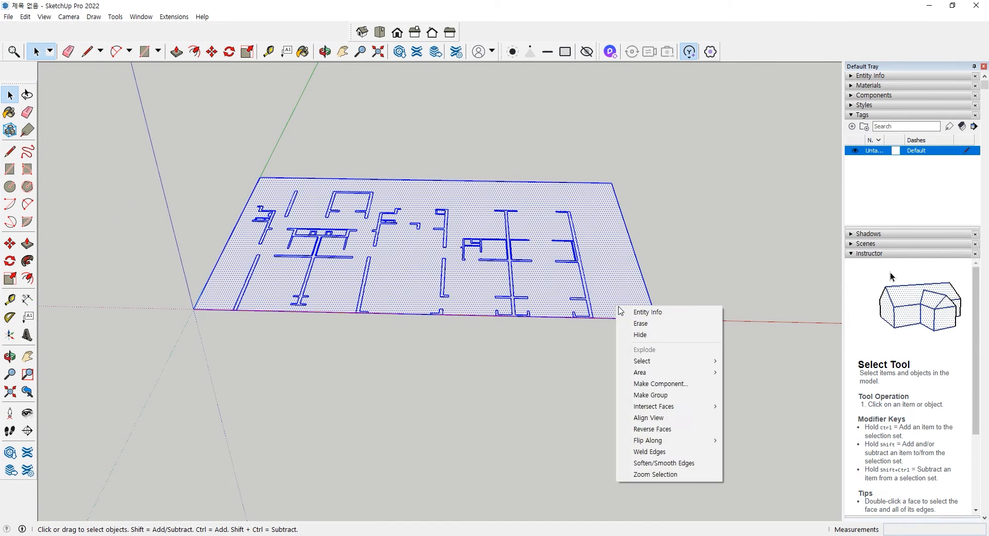
left_click(667, 395)
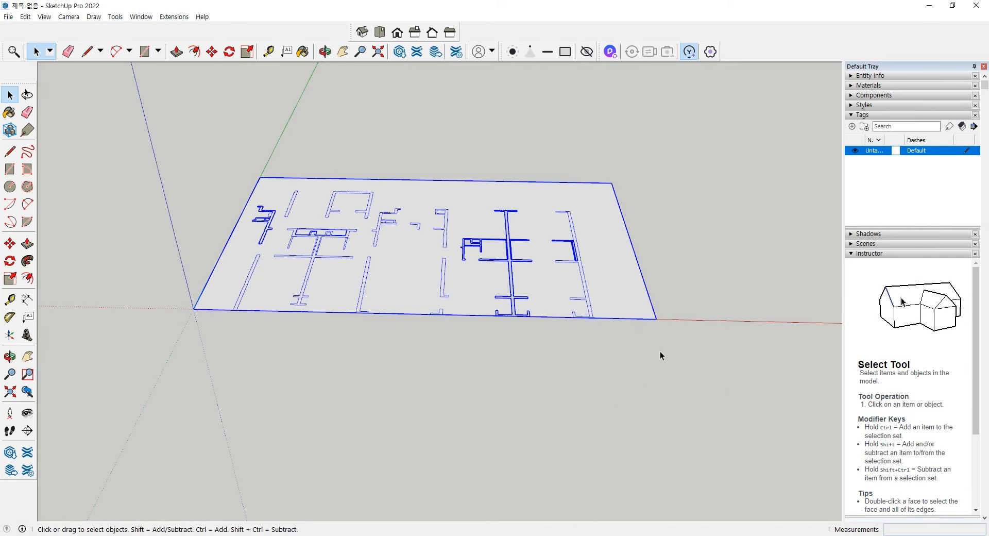
Explode the floor plan group back into loose edges and faces.
middle_click_drag(660, 351, 397, 312)
scroll(397, 316, "up", 2)
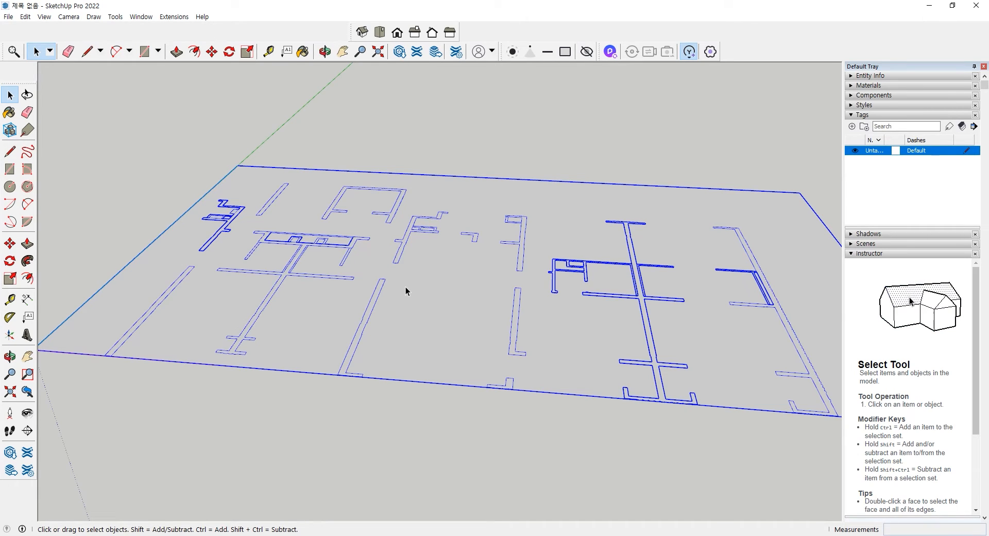
right_click(202, 316)
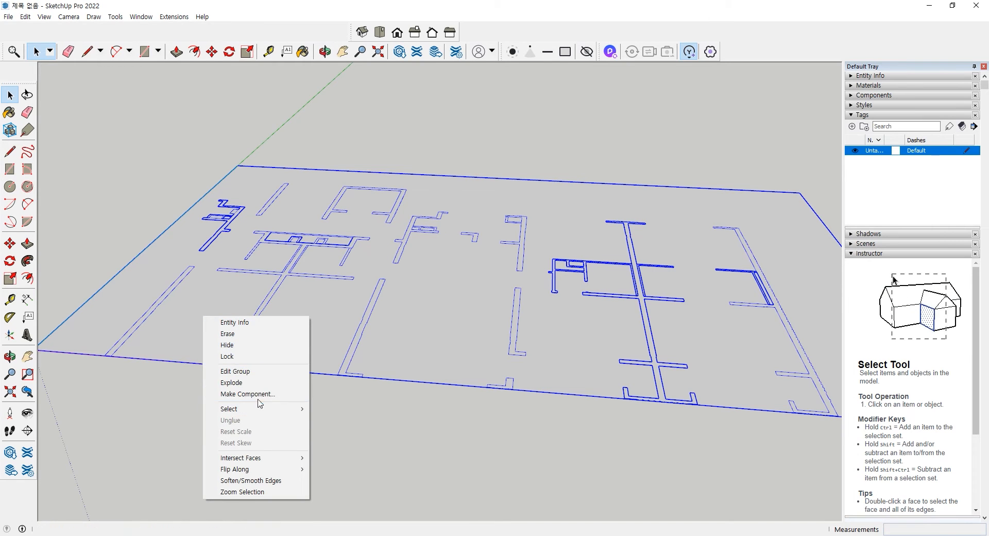
left_click(265, 384)
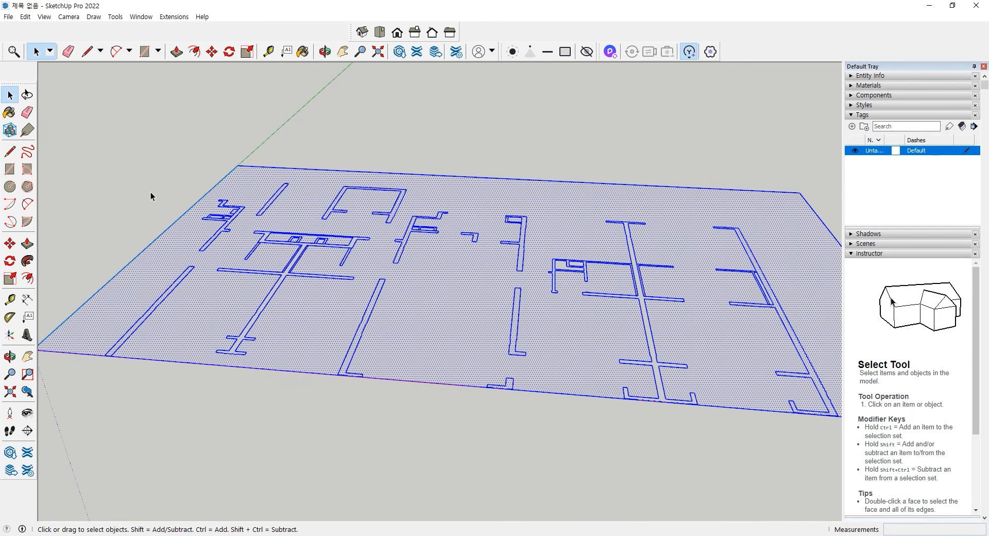
Try deleting the large ground face and its border edges around the floor plan walls, and undo the deletion.
left_click(151, 191)
middle_click_drag(571, 320, 613, 400)
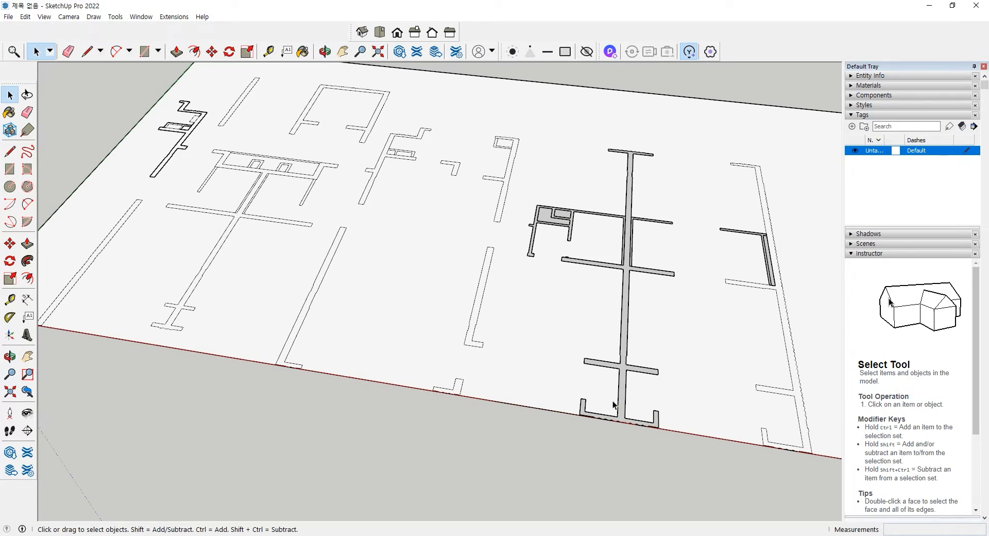
middle_click_drag(704, 324, 580, 352)
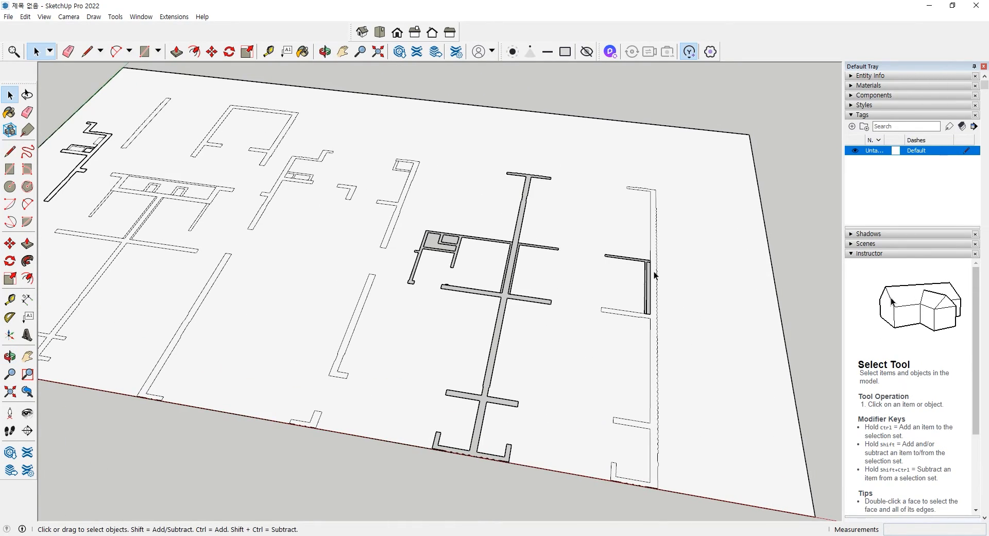
middle_click_drag(655, 271, 749, 438)
double_click(734, 368)
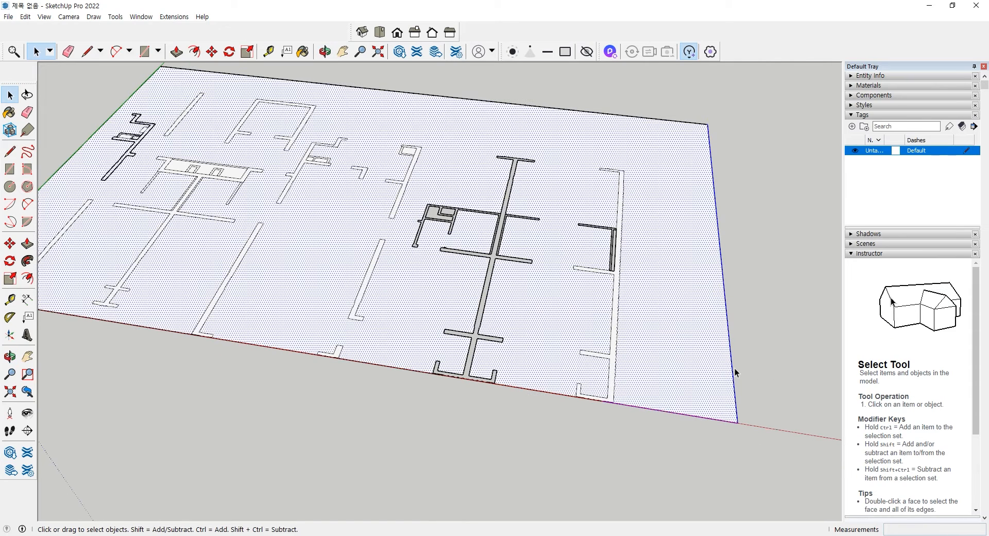
key("Delete")
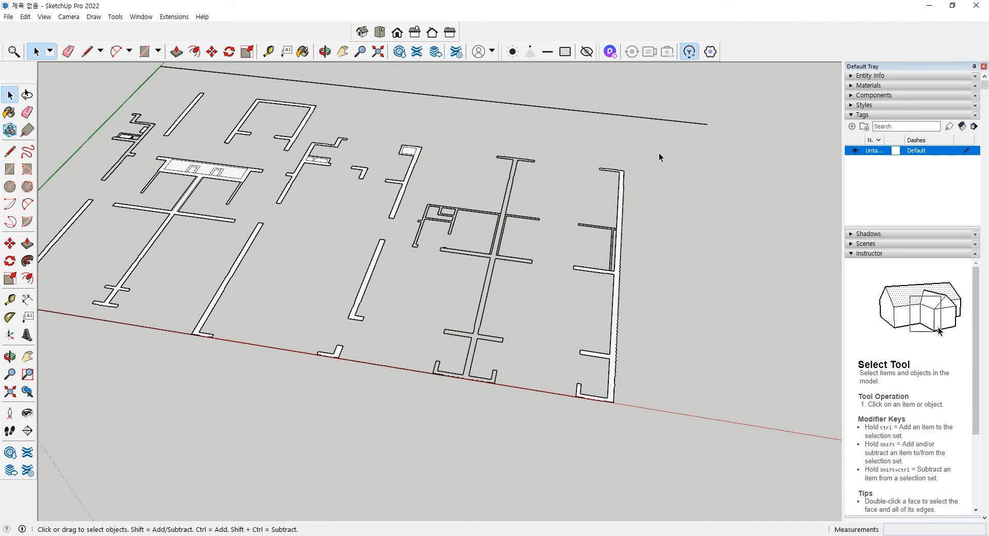
left_click(628, 109)
key("ctrl+z")
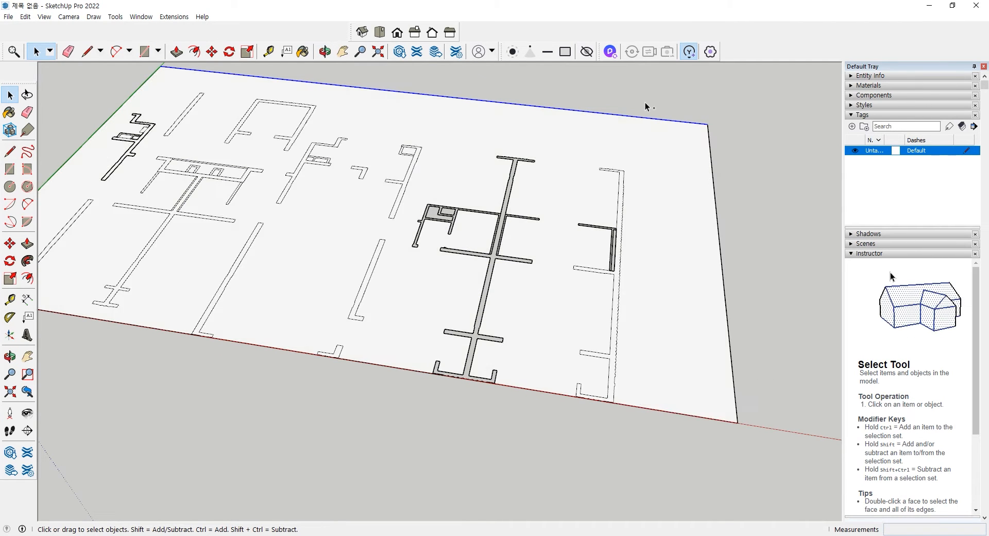
Delete the large ground face and its border edges, keeping only the wall outlines of the floor plan.
middle_click_drag(622, 408, 509, 451)
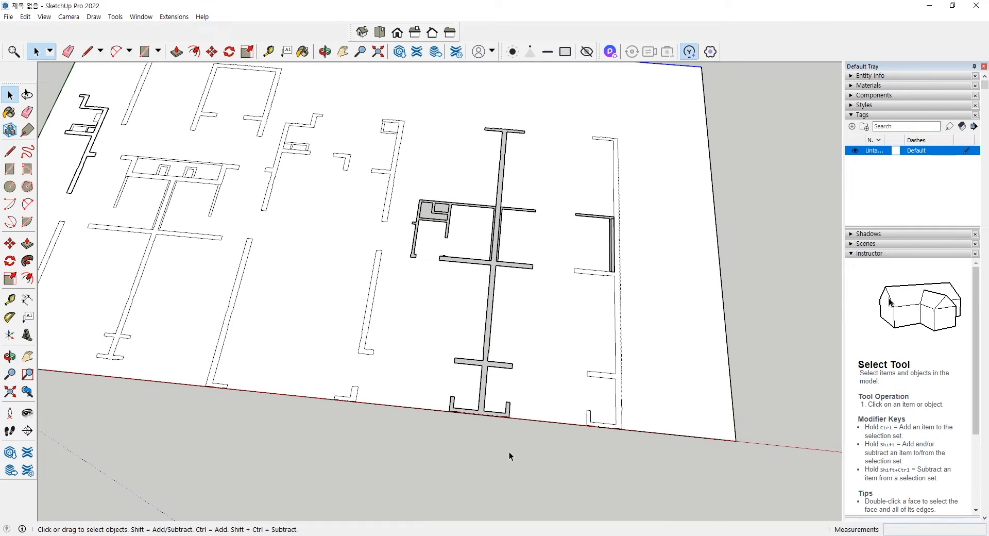
scroll(531, 430, "up", 2)
middle_click_drag(553, 413, 344, 413)
scroll(309, 394, "up", 4)
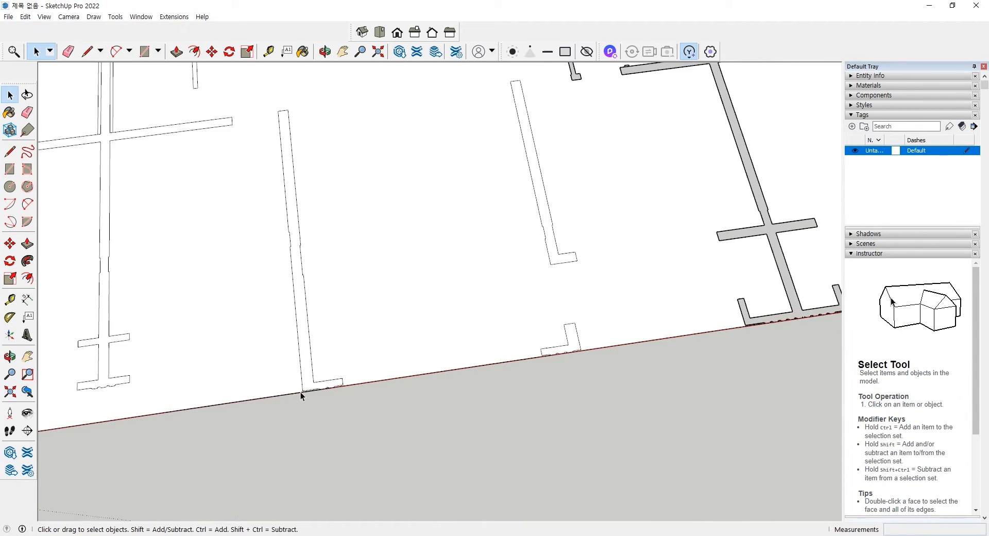
scroll(323, 384, "down", 10)
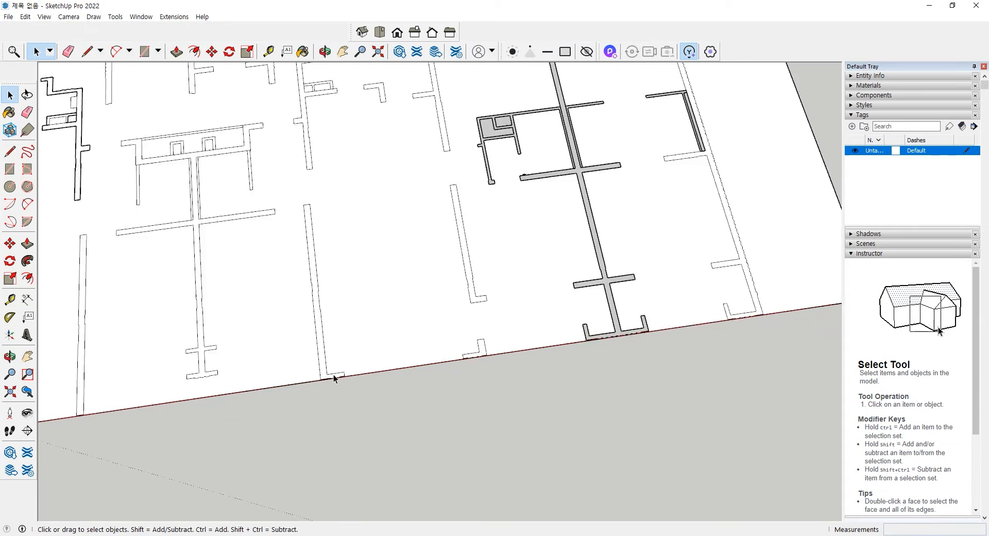
middle_click_drag(340, 370, 418, 355)
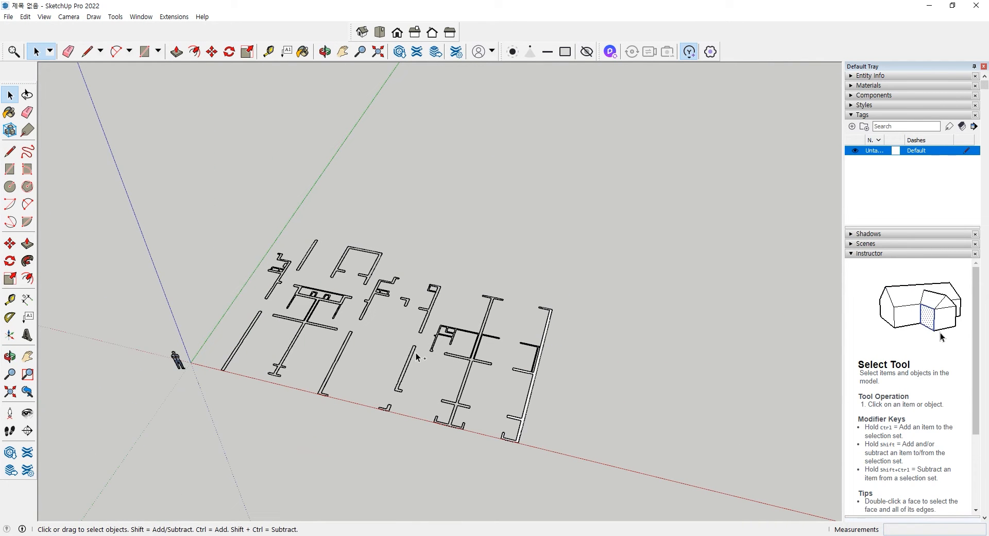
key("Delete")
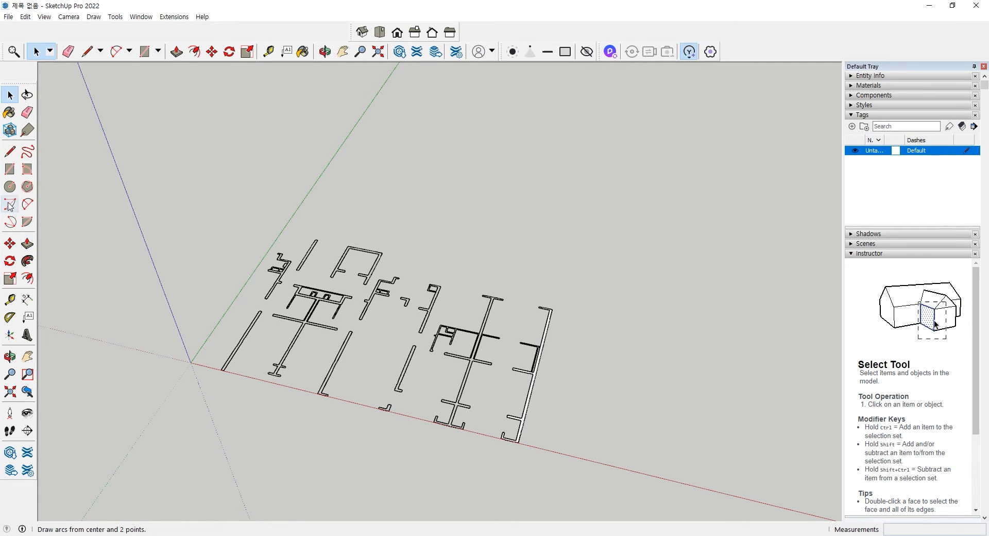
Draw a rectangle of about 27120 × 19743 mm on the ground, enclosing the whole floor plan.
left_click(10, 169)
left_click(156, 381)
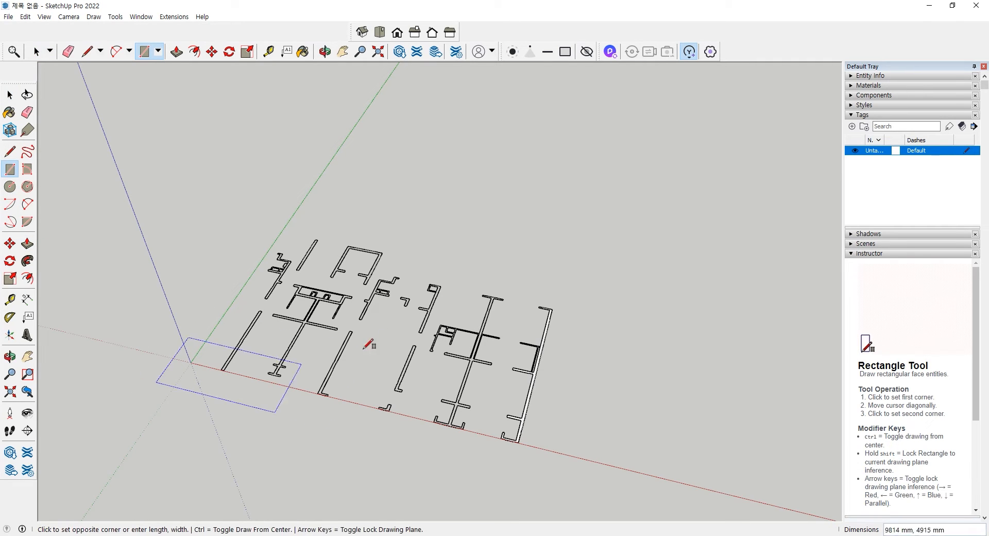
left_click(608, 263)
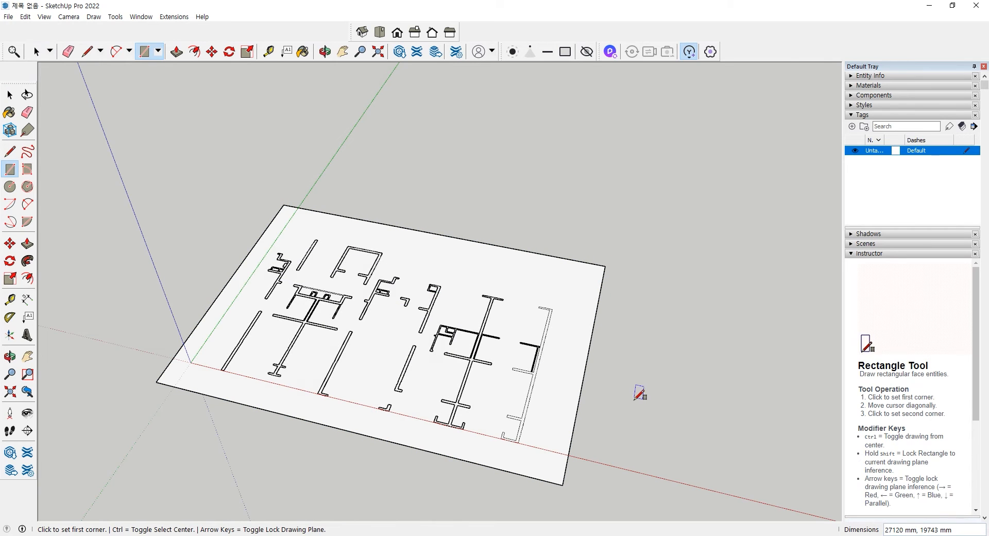
key("space")
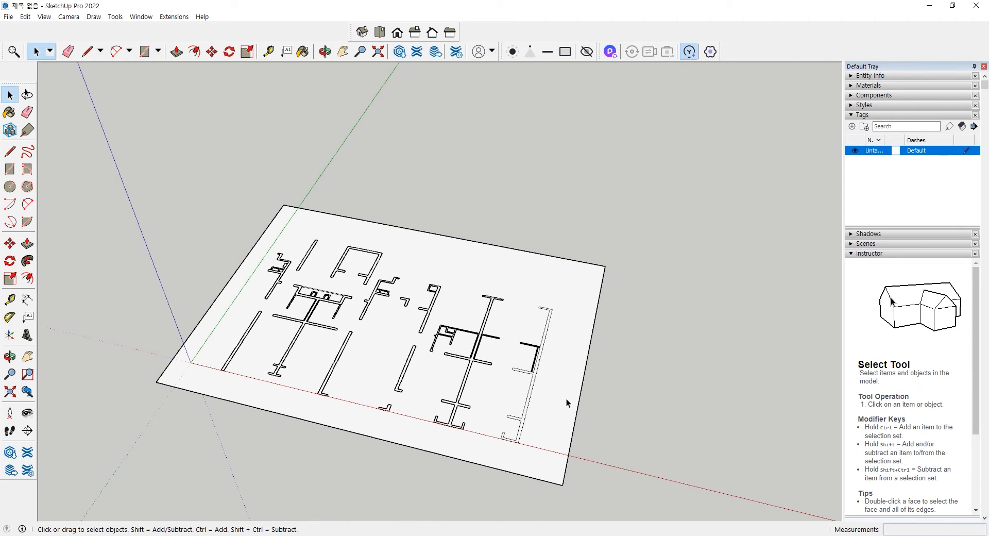
Group the rectangle together with all wall outlines, and explode the group to merge the overlapping geometry.
scroll(340, 379, "up", 3)
scroll(317, 365, "down", 2)
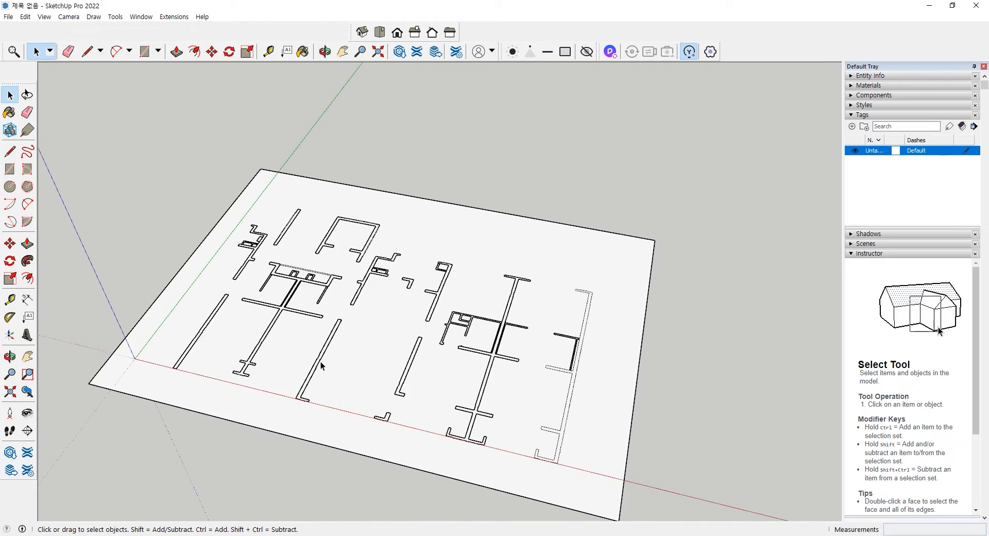
scroll(484, 394, "up", 5)
scroll(475, 394, "down", 6)
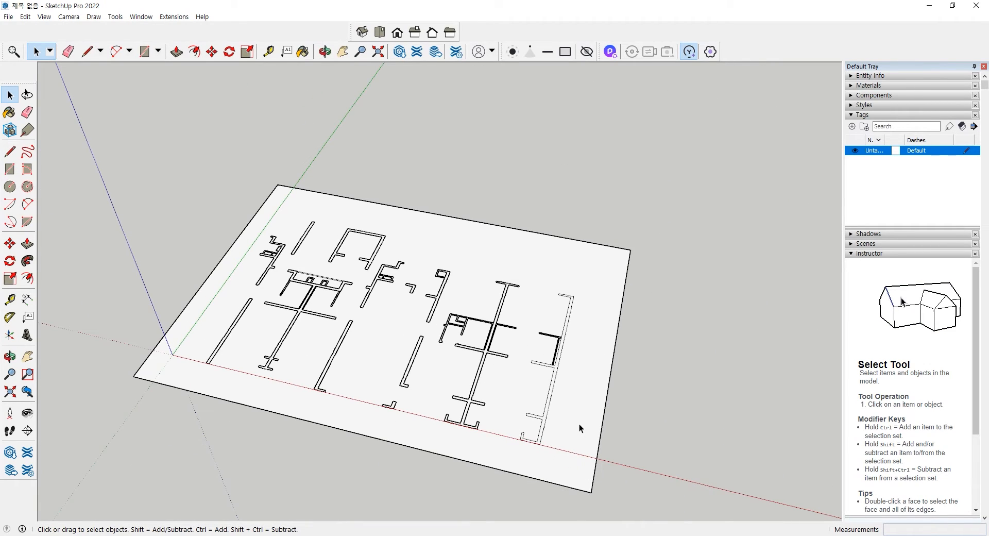
left_click_drag(79, 125, 661, 508)
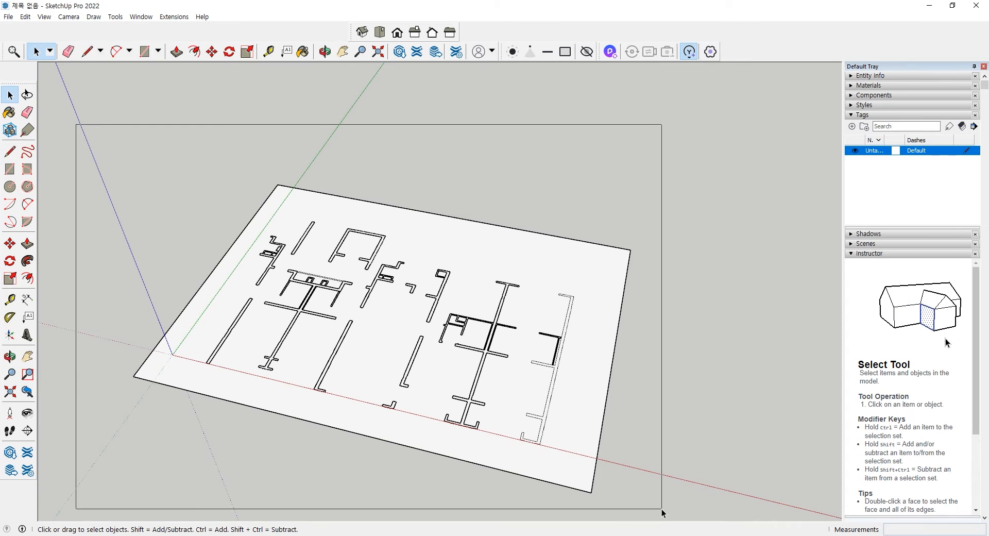
right_click(569, 416)
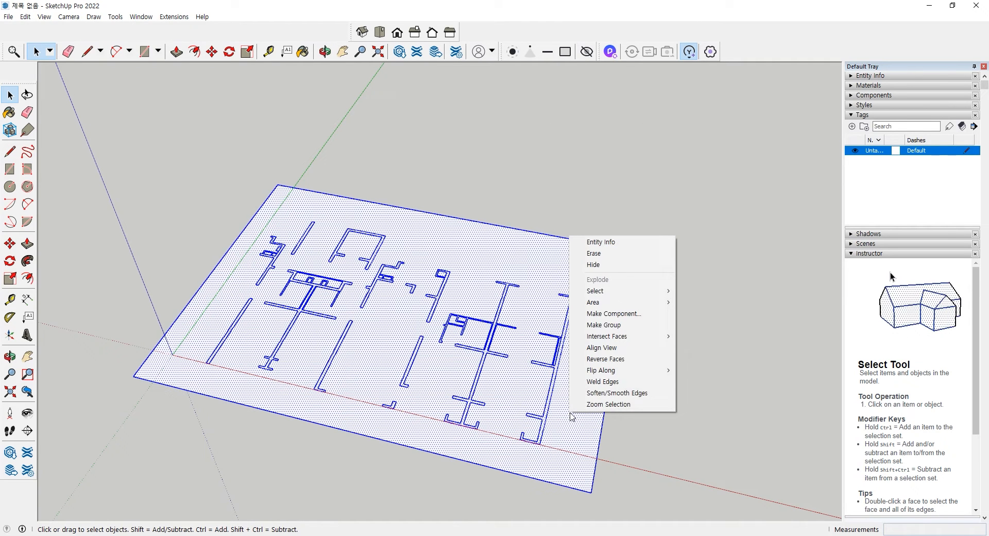
left_click(625, 325)
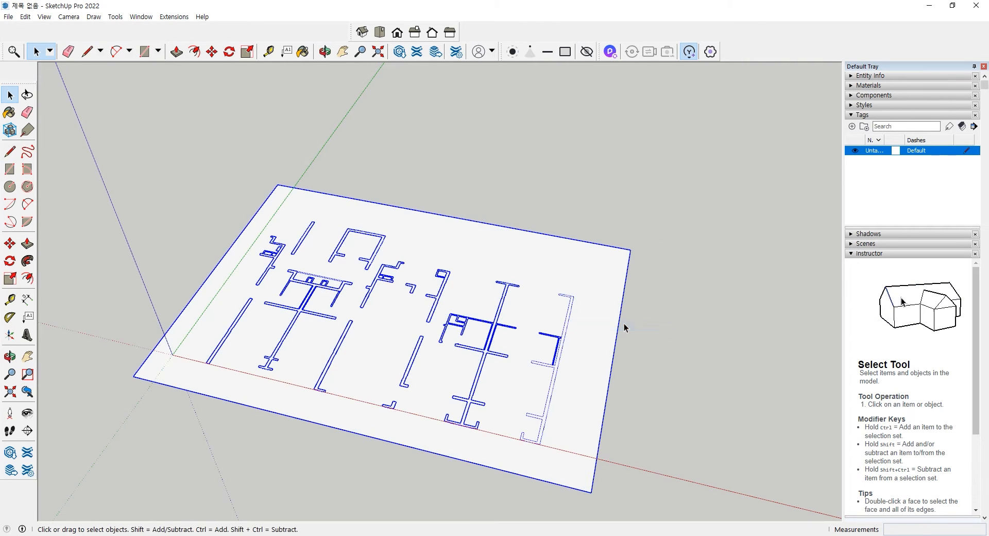
right_click(588, 348)
left_click(629, 414)
left_click(666, 410)
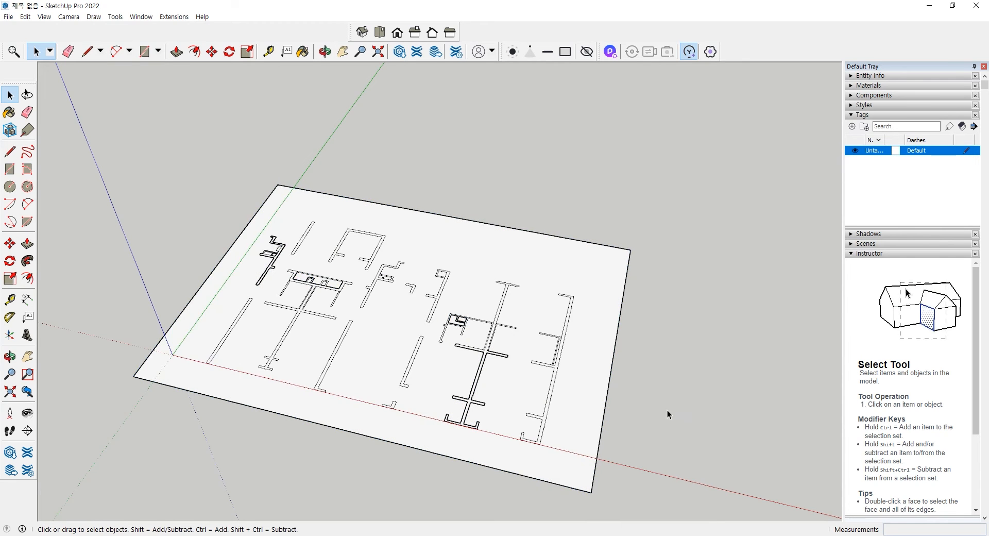
Retrace the left edge of the small rectangle beside the L-shaped opening with a line about 370 mm long.
scroll(412, 366, "up", 2)
scroll(412, 366, "up", 2)
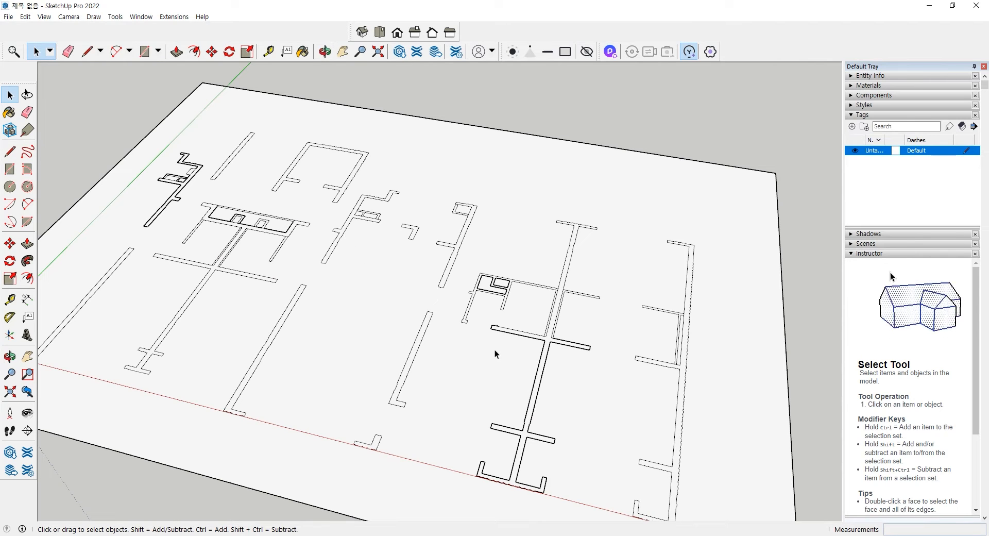
scroll(502, 286, "up", 10)
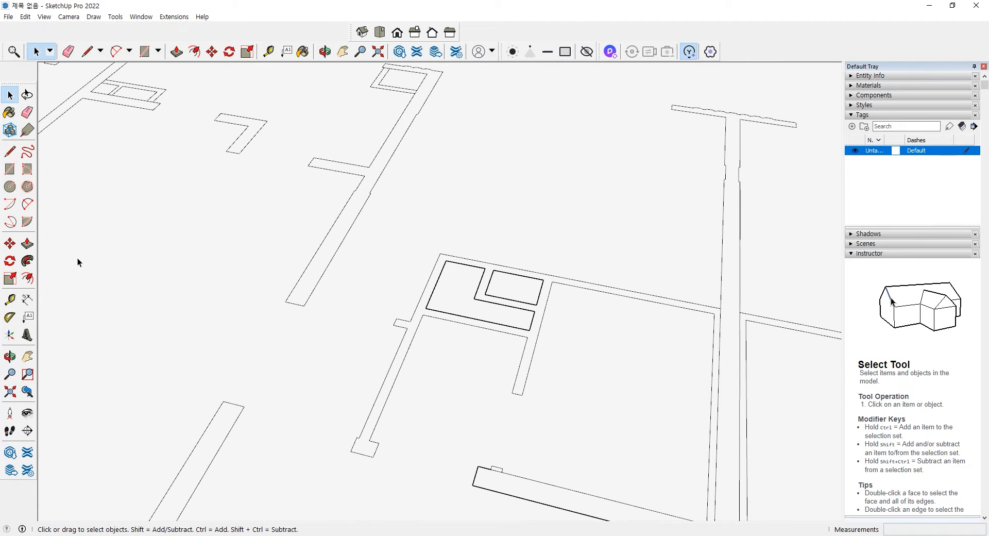
left_click(10, 151)
scroll(464, 254, "up", 5)
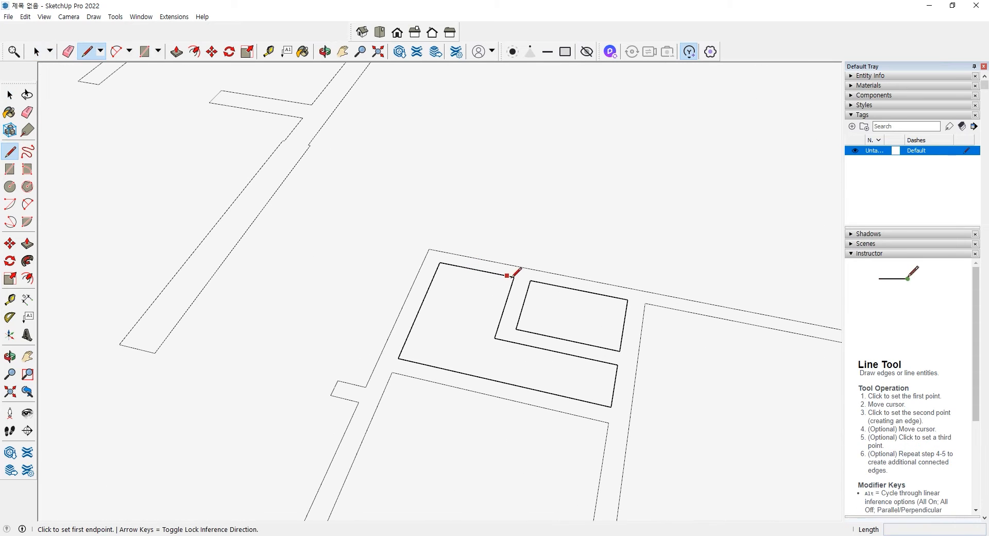
left_click(530, 279)
left_click(521, 327)
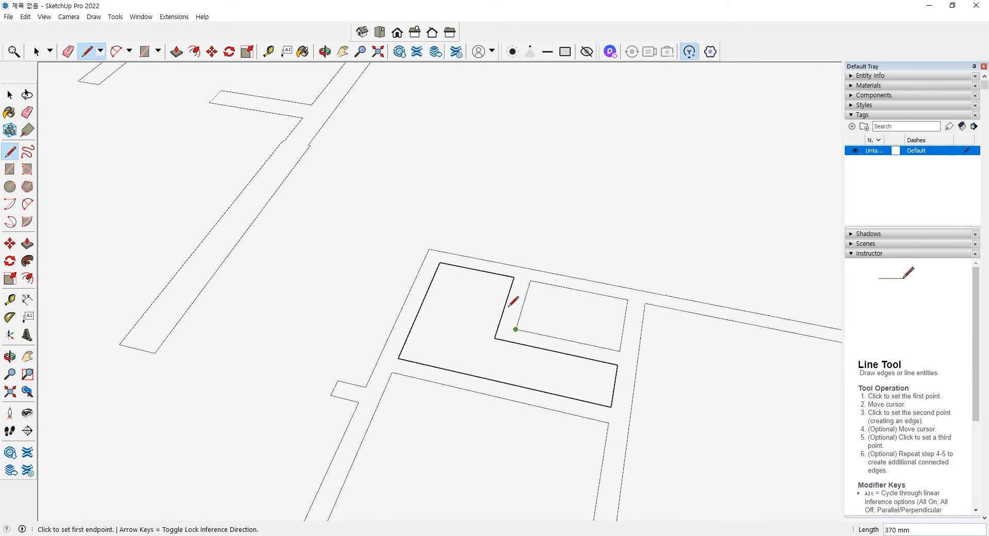
Try tracing about 134 mm of the L-shaped opening's edge from its upper right corner, check the split segments, and undo the line.
left_click(513, 277)
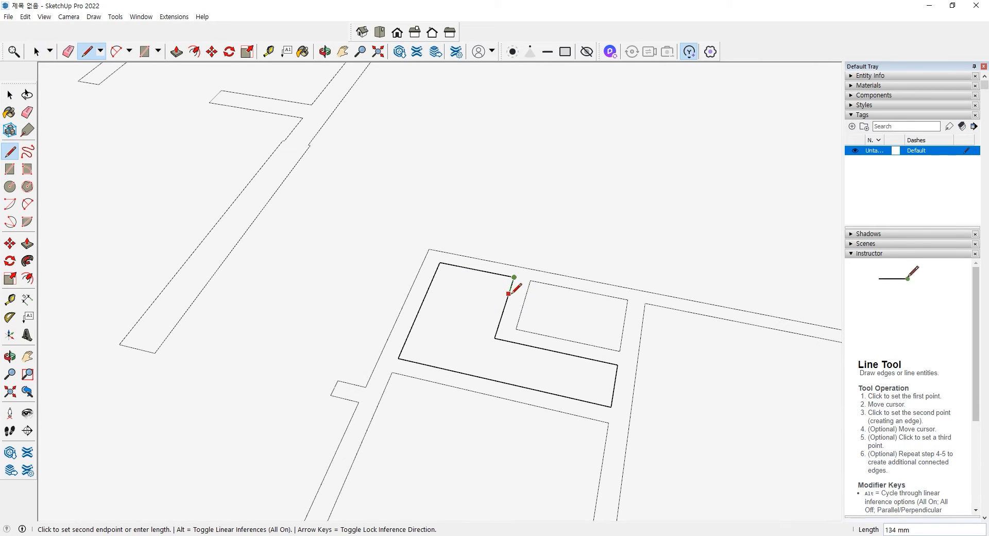
key("Escape")
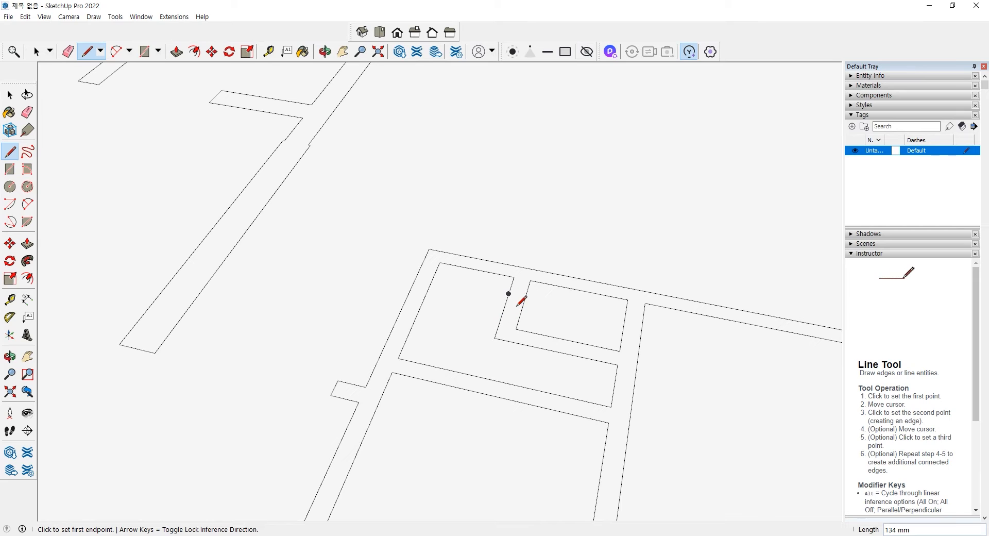
left_click(512, 279)
left_click(509, 293)
key("space")
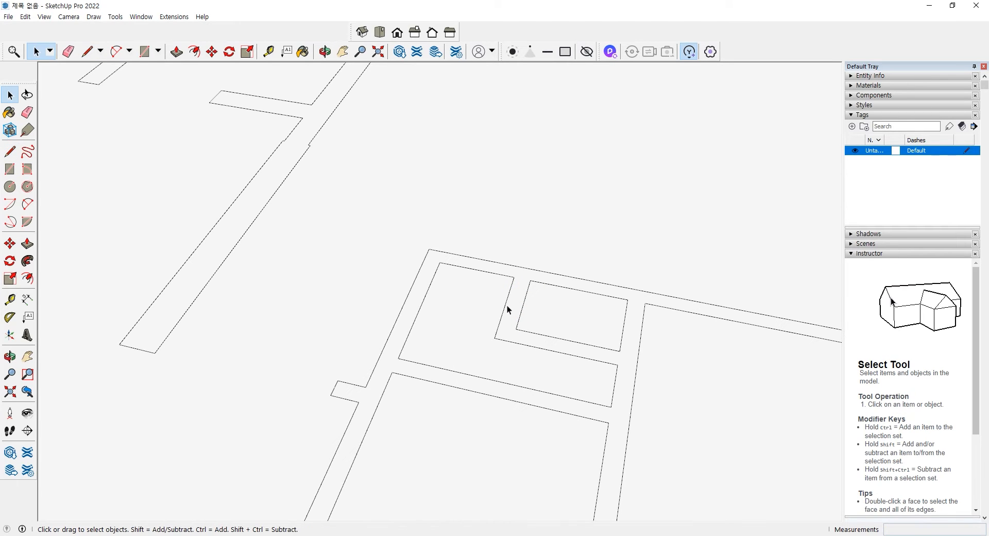
left_click(507, 305)
scroll(513, 291, "up", 3)
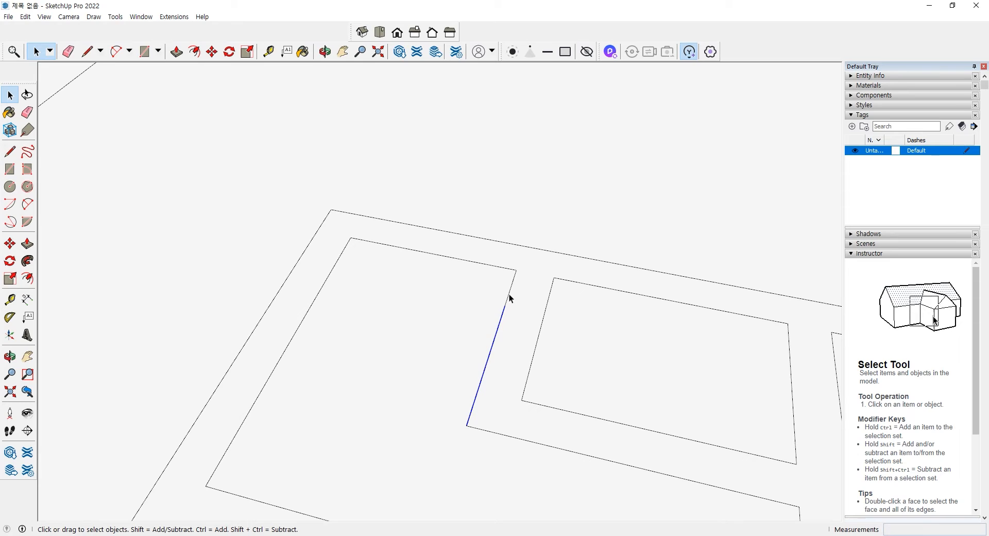
left_click(509, 295)
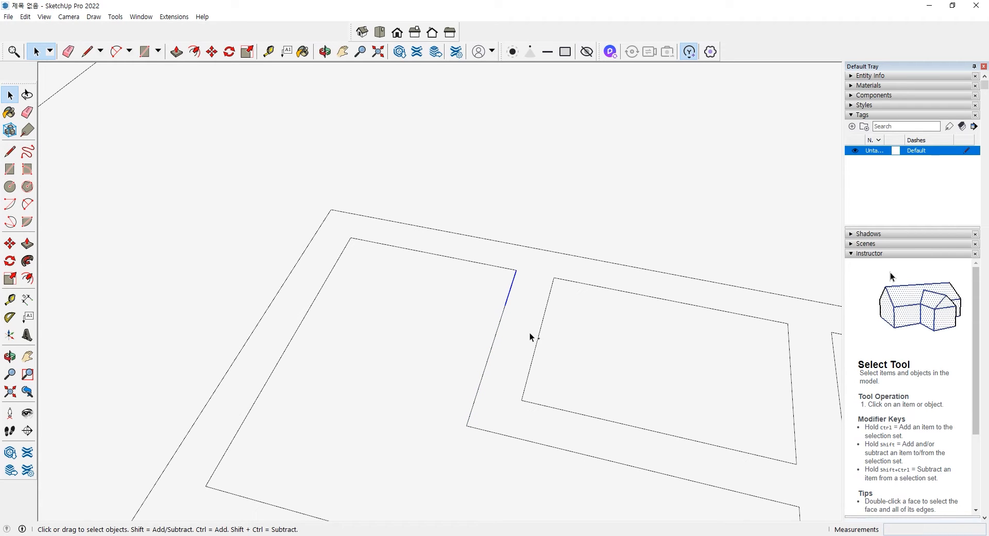
key("ctrl+z")
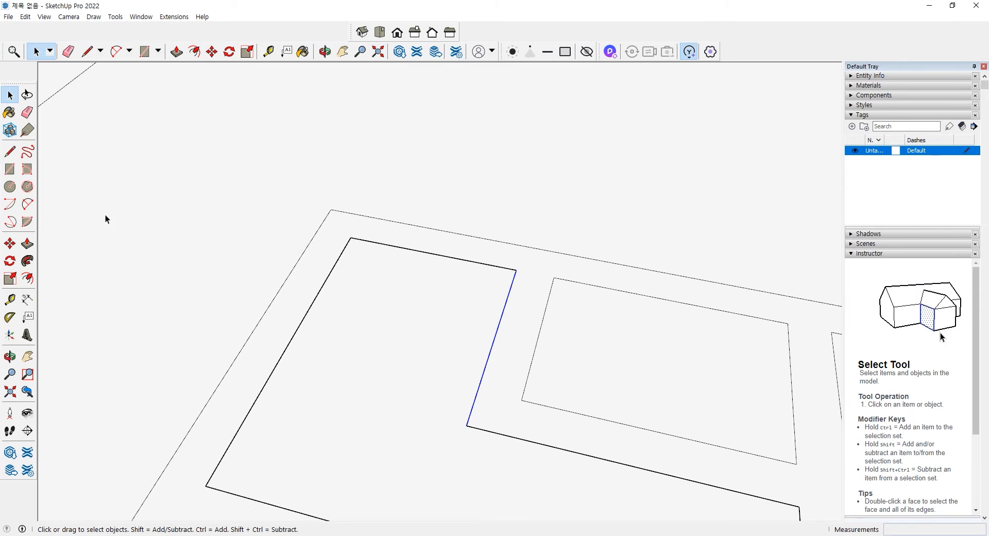
Draw a line about 96 mm long from the L-shaped opening's upper right corner down along its existing edge.
left_click(9, 151)
left_click(516, 268)
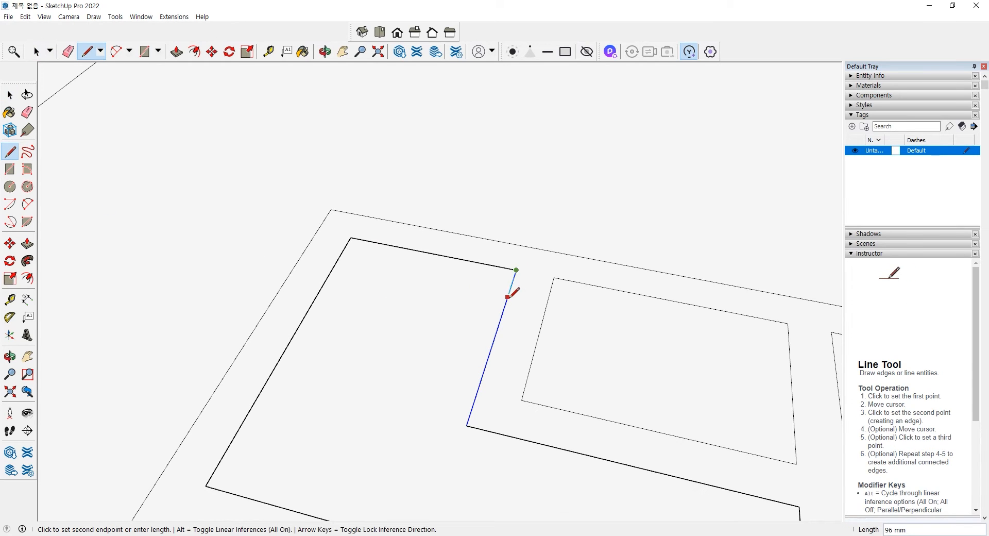
key("space")
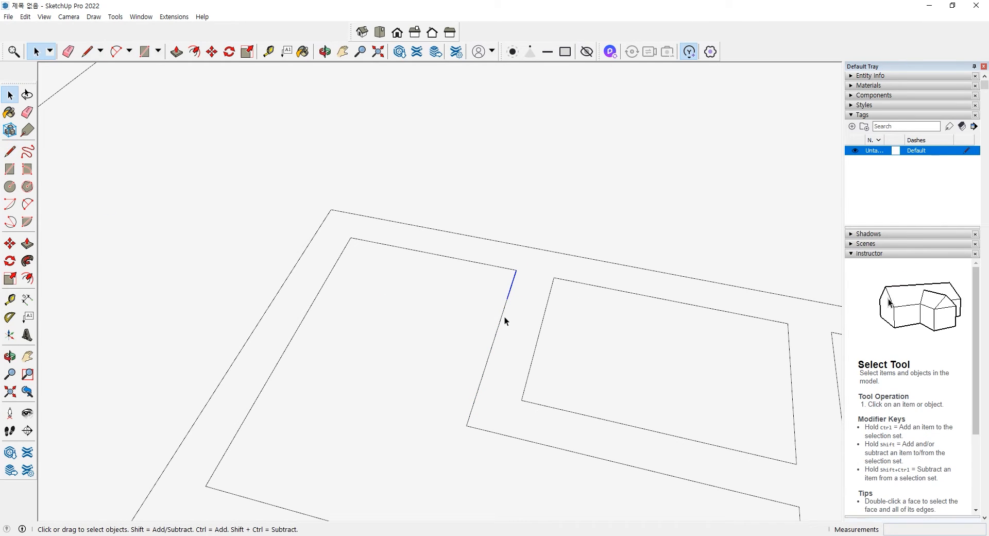
Delete the L-shaped face and the small rectangular face enclosed by the walls.
left_click(475, 332)
left_click(522, 410)
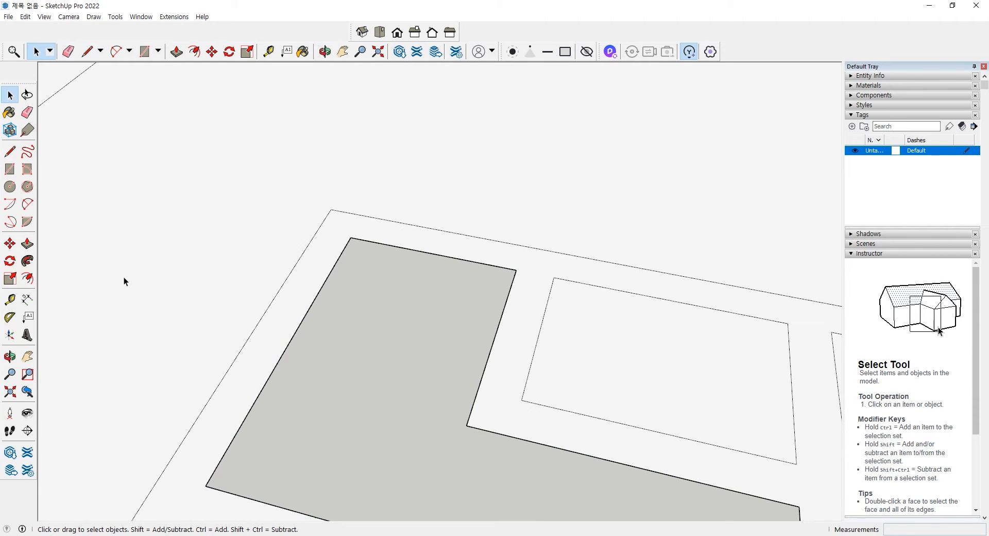
left_click(587, 341)
left_click(506, 337)
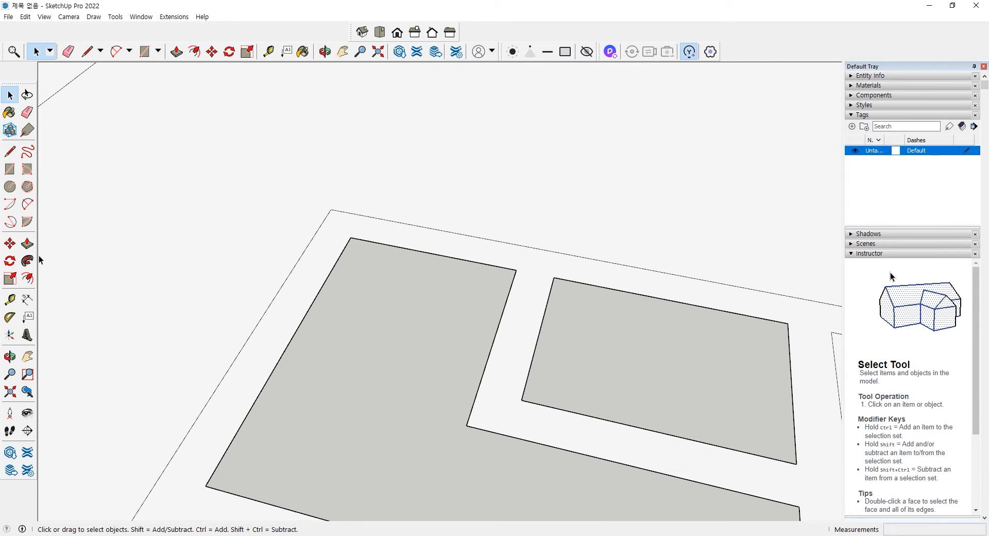
Push/Pull the wall face around the two openings upward by about 183 mm.
left_click(27, 244)
left_click(525, 335)
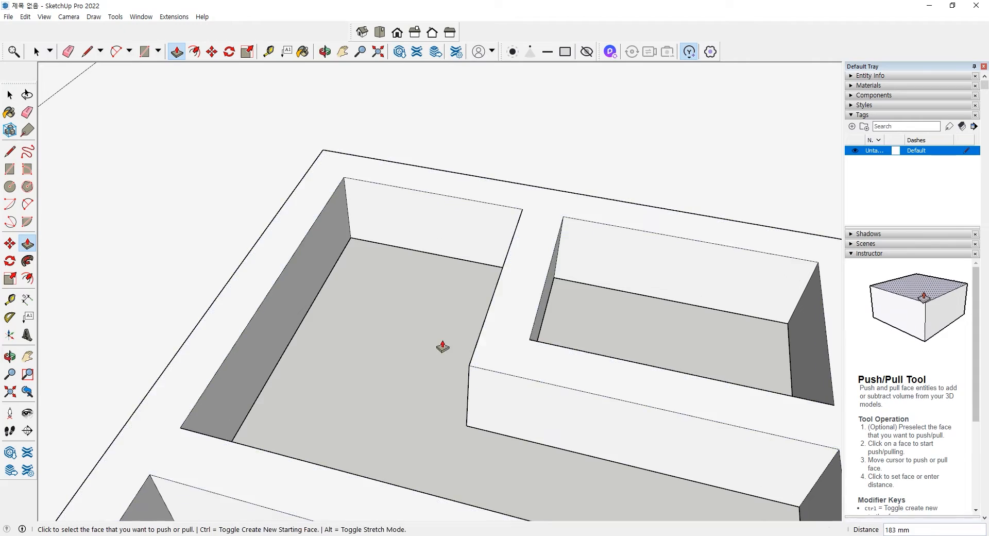
middle_click_drag(443, 347, 479, 254)
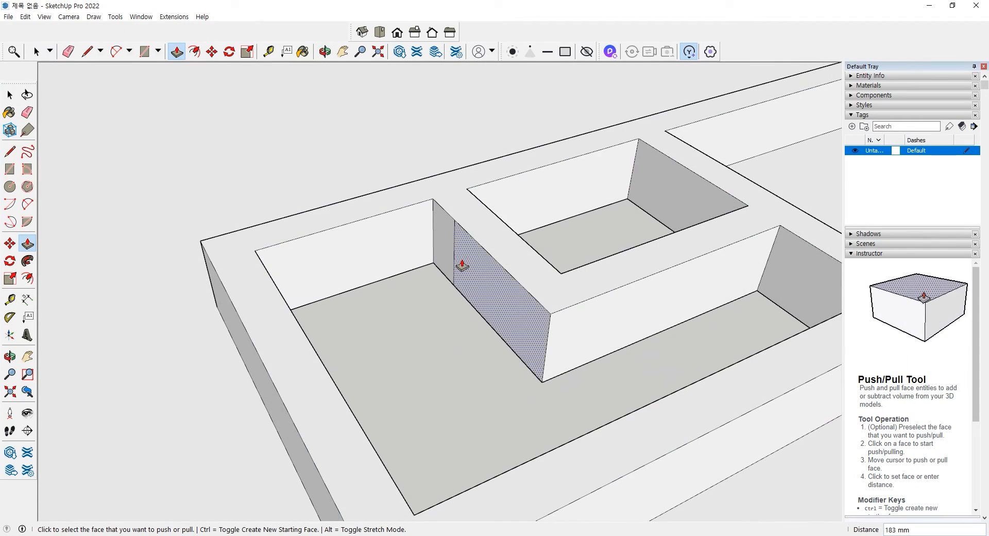
Undo the wall extrusion and the deletion of the small rectangular face.
key("ctrl+z")
key("ctrl+z")
key("space")
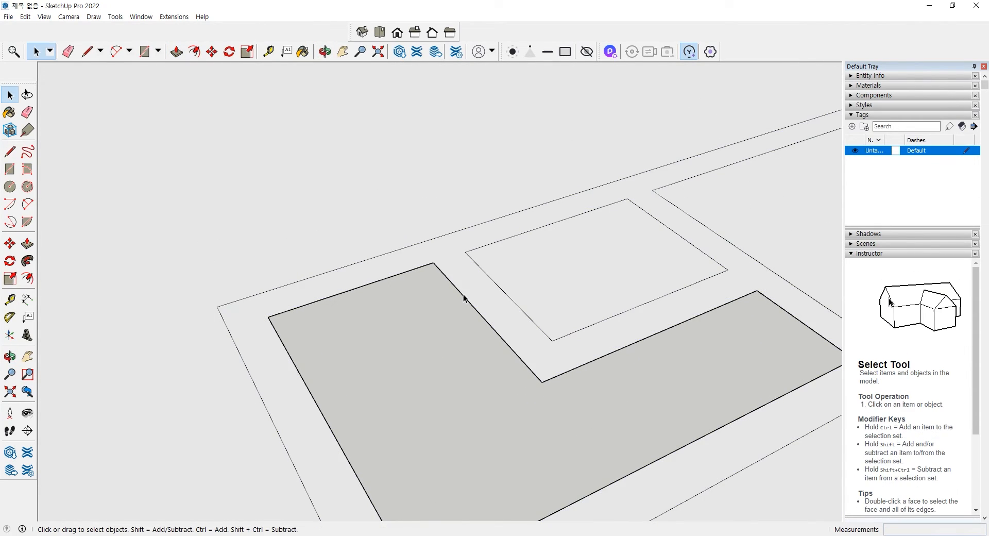
Draw a line about 460 mm long along the L-shaped opening's edge, from its upper right corner to its inside corner.
left_click(464, 298)
middle_click_drag(490, 338, 429, 363)
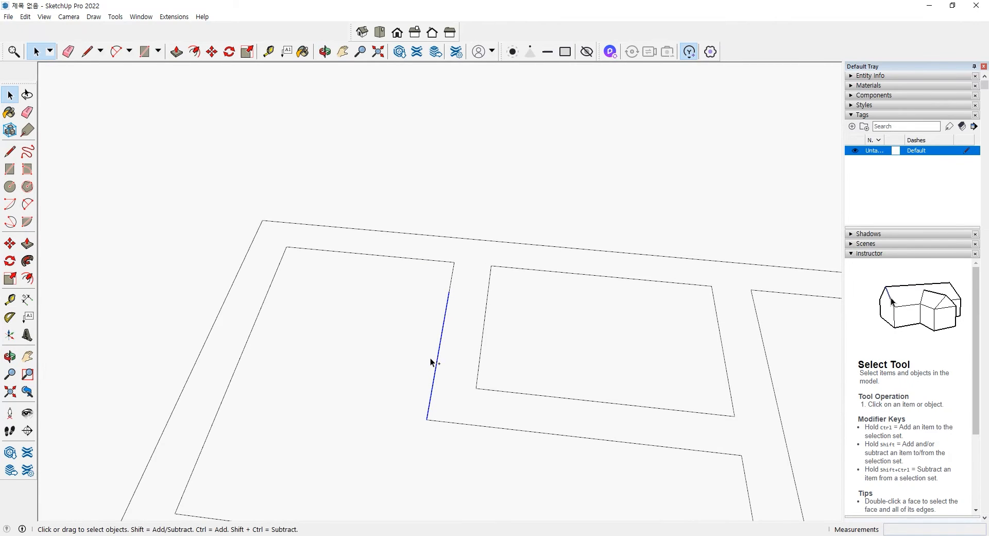
left_click(10, 151)
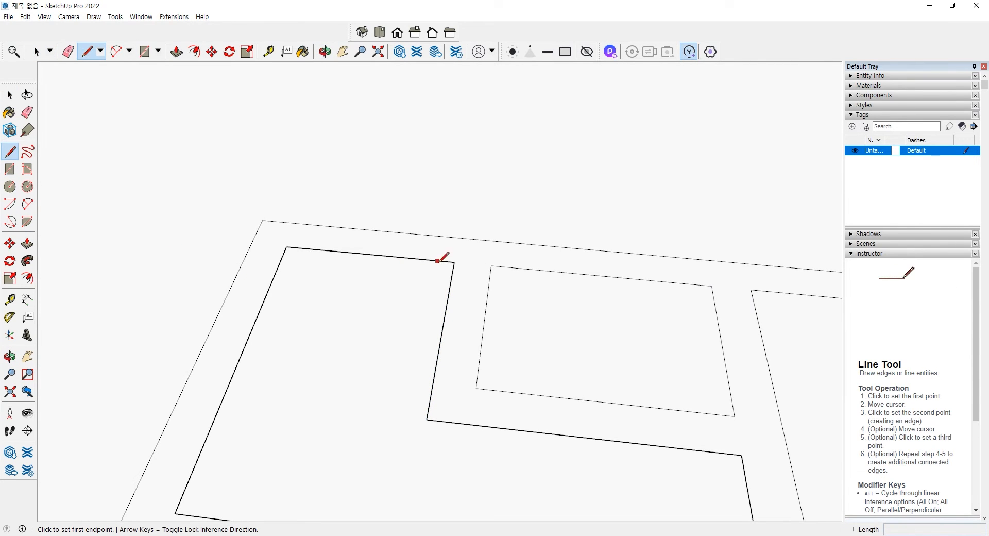
left_click(454, 263)
left_click(427, 419)
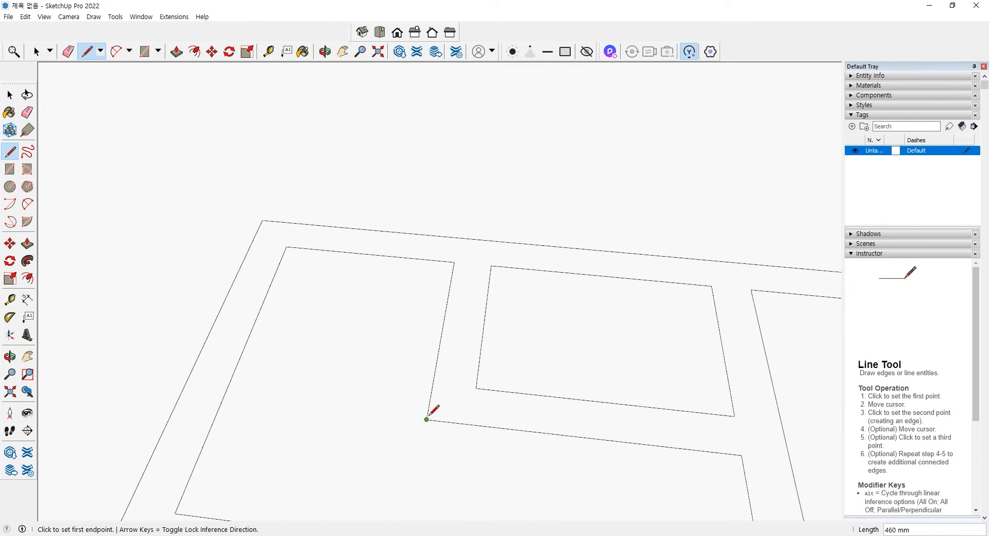
key("space")
Delete the L-shaped face and the small rectangular face enclosed by the walls.
scroll(389, 332, "down", 5)
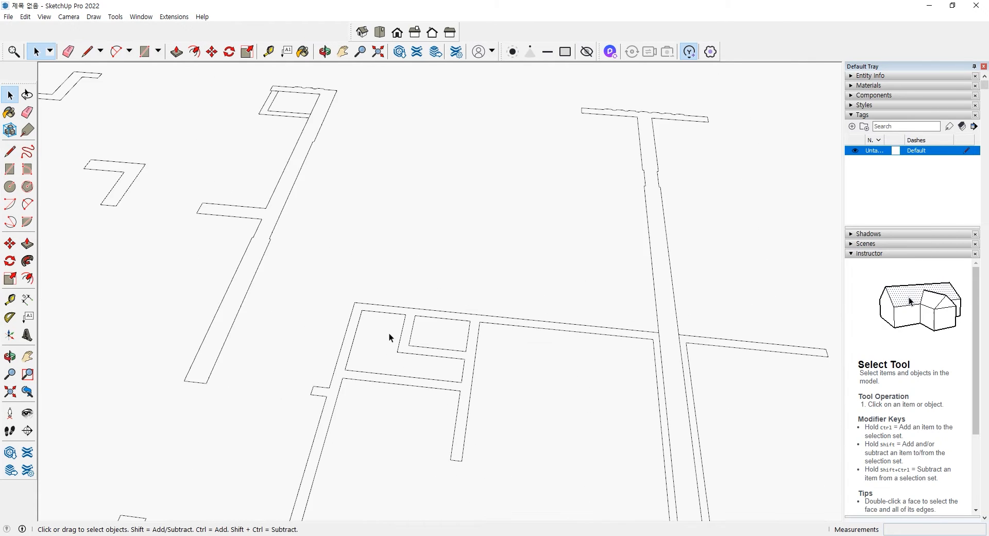
scroll(388, 333, "down", 4)
scroll(388, 333, "up", 4)
left_click(388, 348)
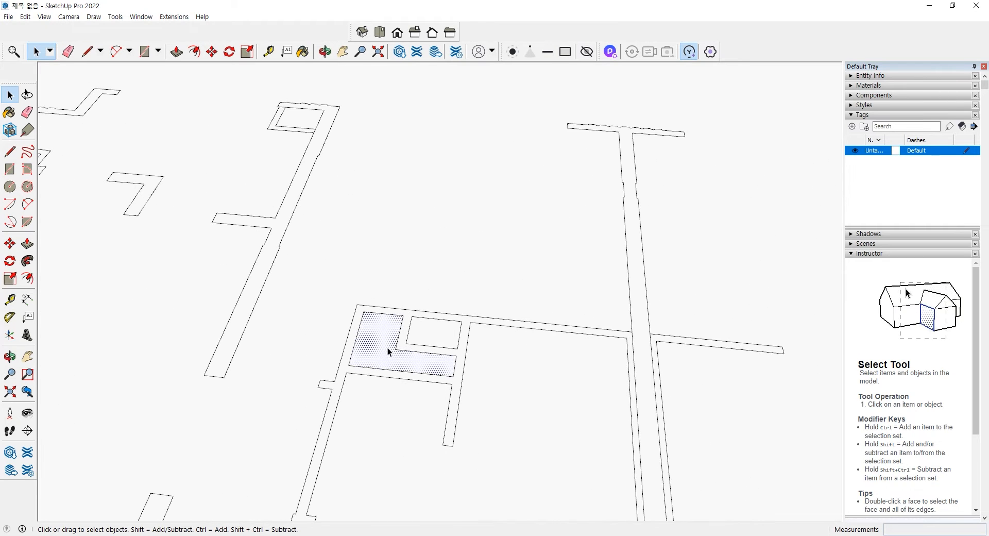
key("Delete")
left_click(446, 340)
key("Delete")
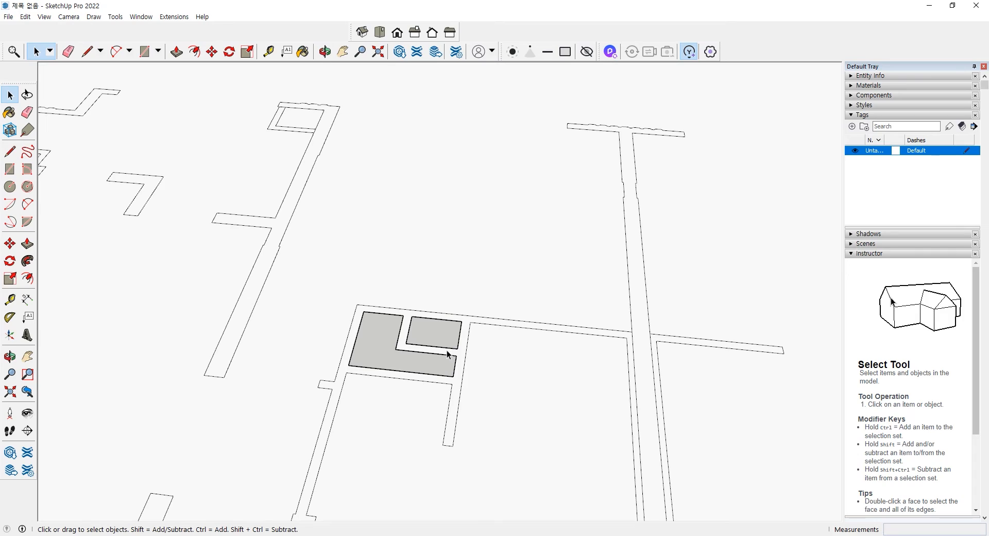
Try deleting the large floor face that surrounds the walls.
left_click(493, 369)
scroll(528, 406, "down", 3)
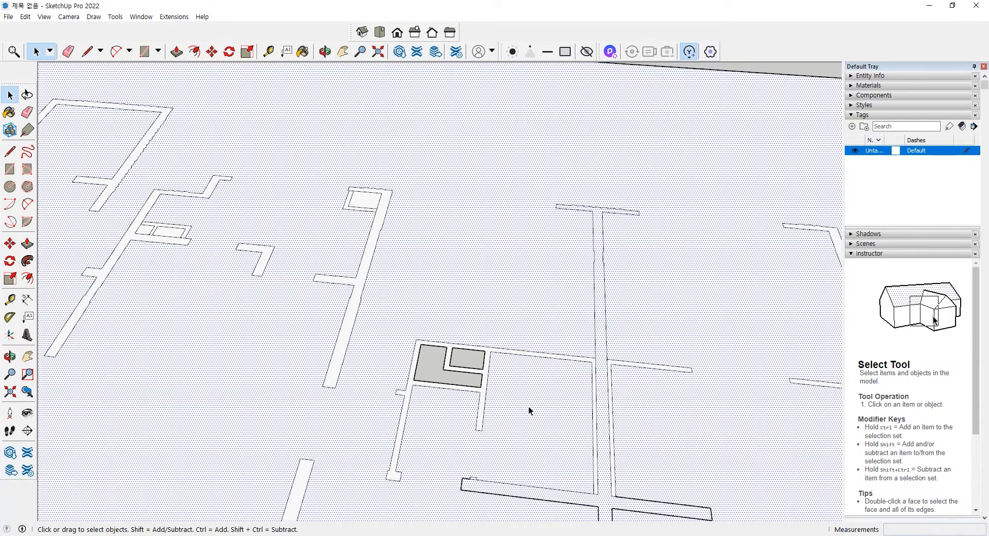
key("Delete")
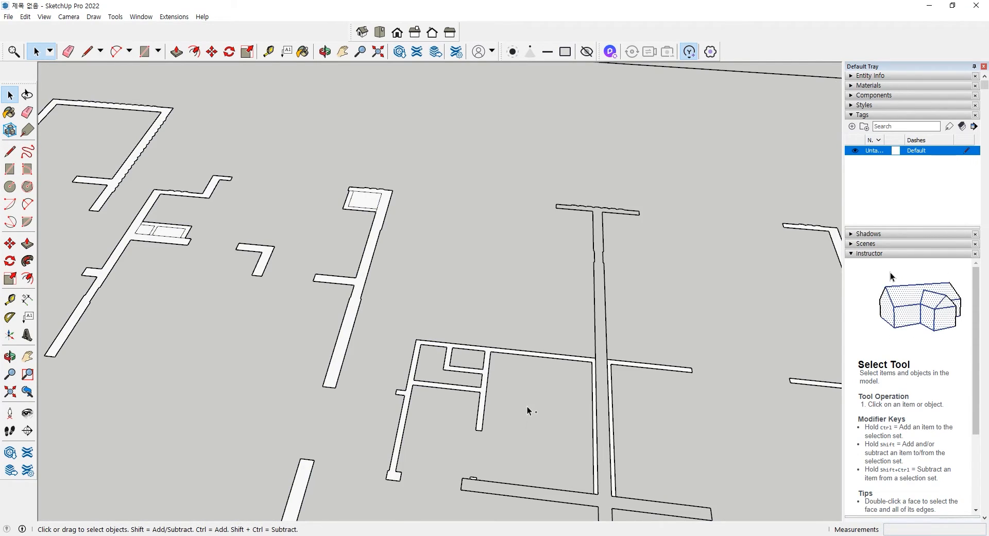
Trace the free short end of the thick wall below the room with a line about 180 mm long.
middle_click_drag(527, 406, 369, 388)
scroll(405, 348, "up", 4)
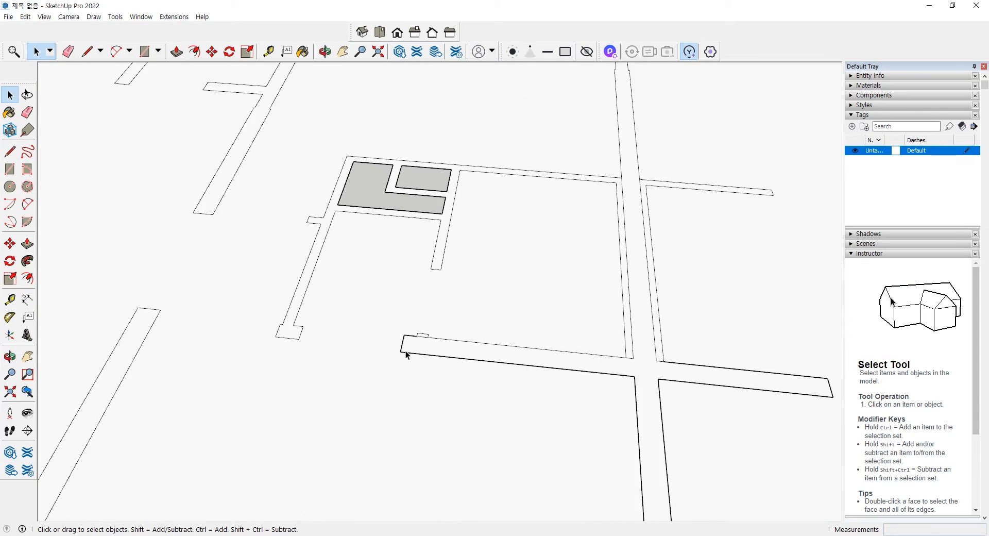
key("l")
scroll(405, 332, "up", 1)
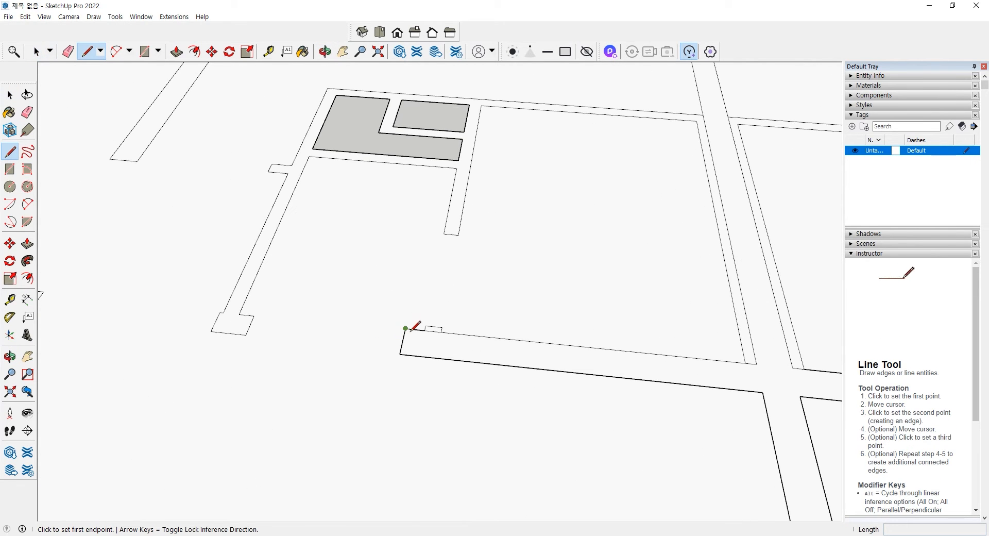
left_click(405, 328)
left_click(405, 352)
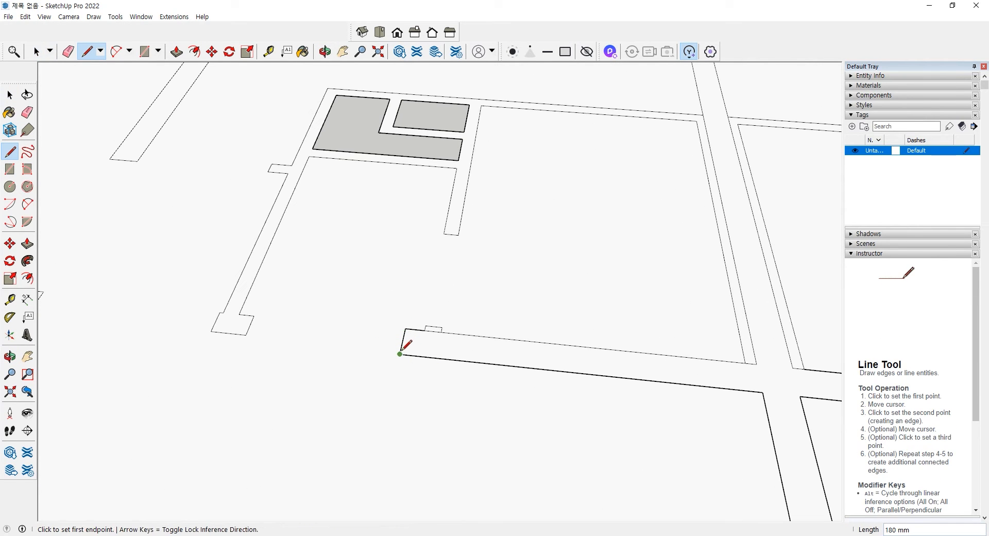
scroll(466, 353, "down", 2)
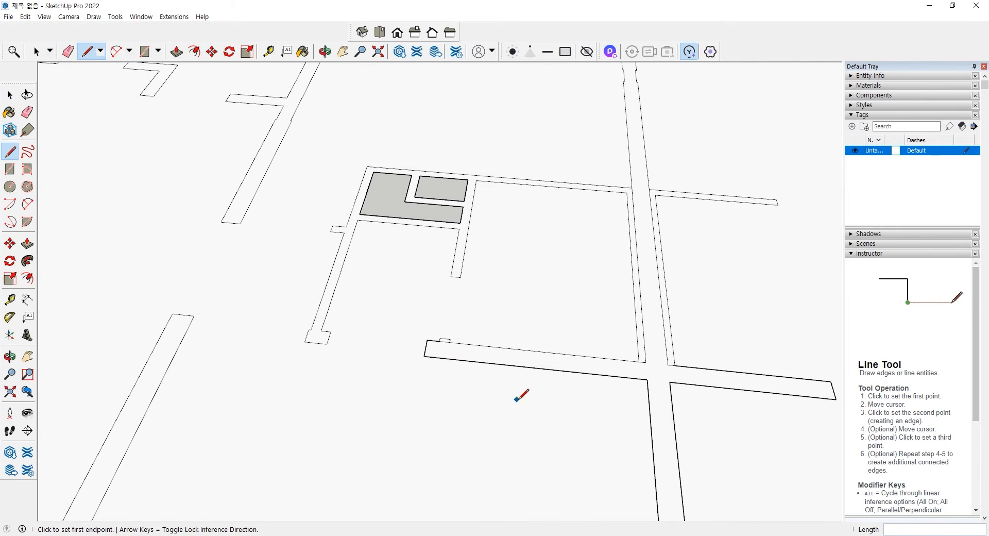
scroll(427, 338, "up", 1)
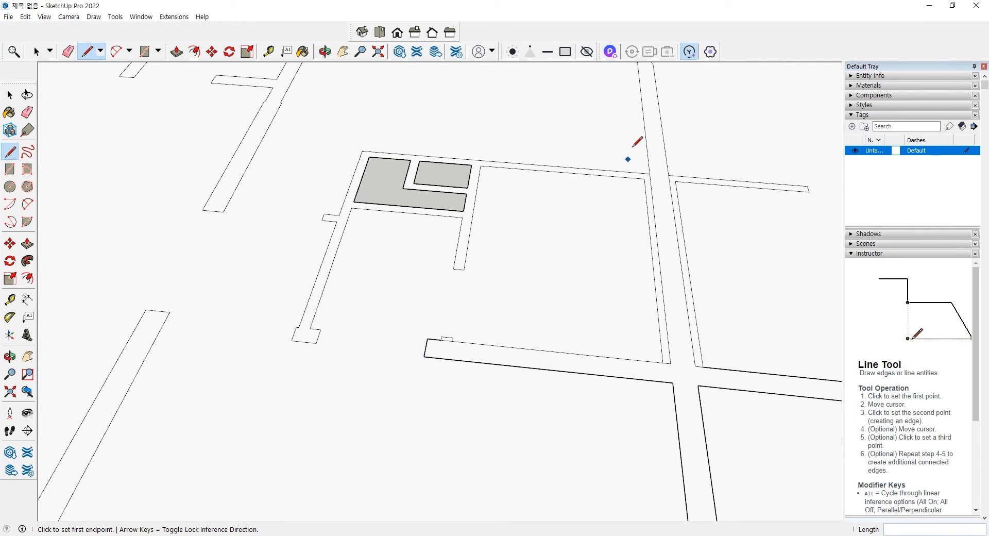
middle_click_drag(650, 171, 574, 182)
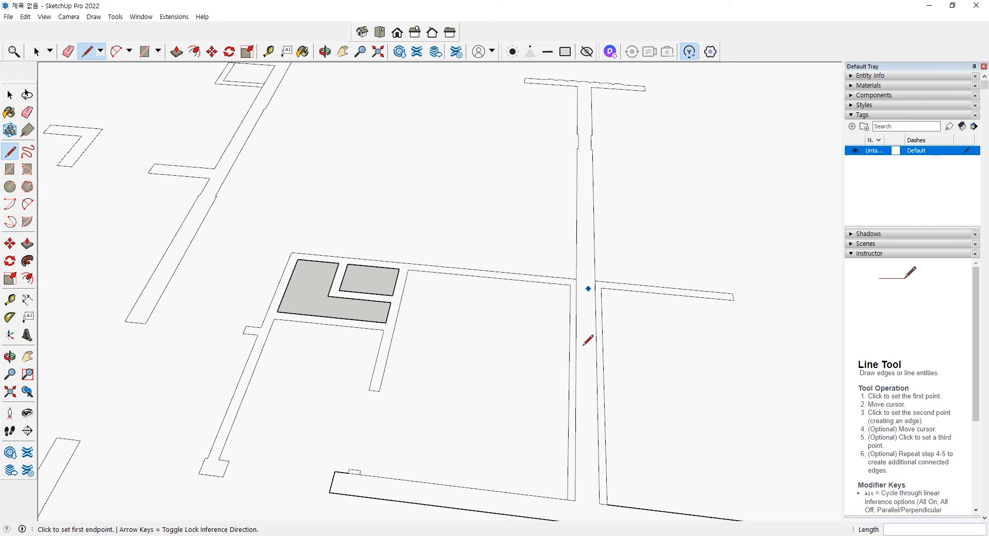
middle_click_drag(585, 344, 512, 335)
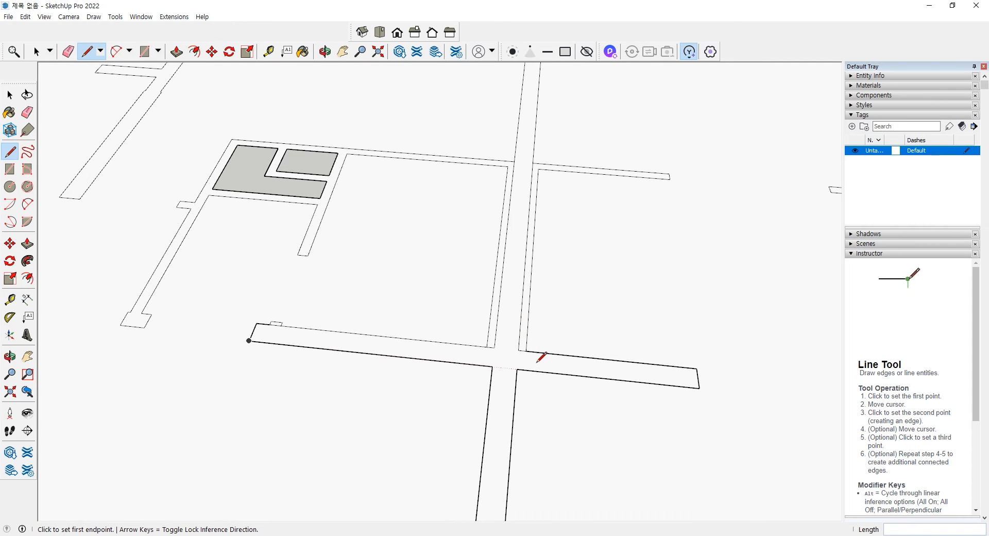
scroll(537, 361, "up", 5)
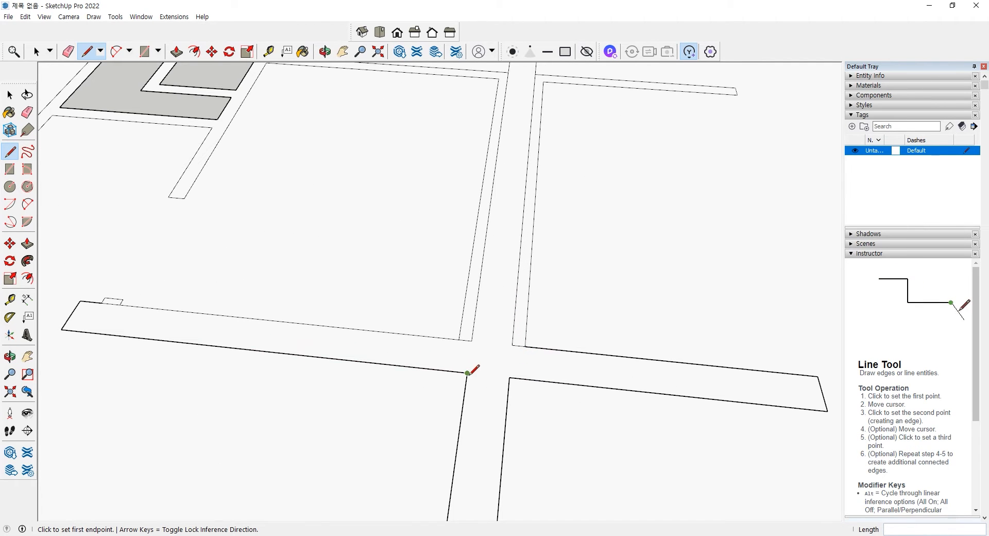
left_click(467, 372)
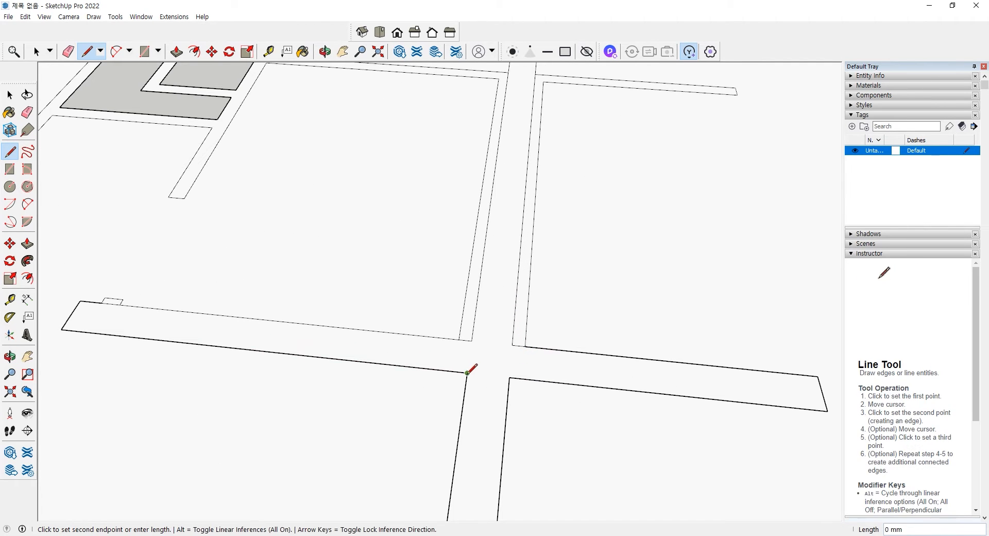
left_click(514, 345)
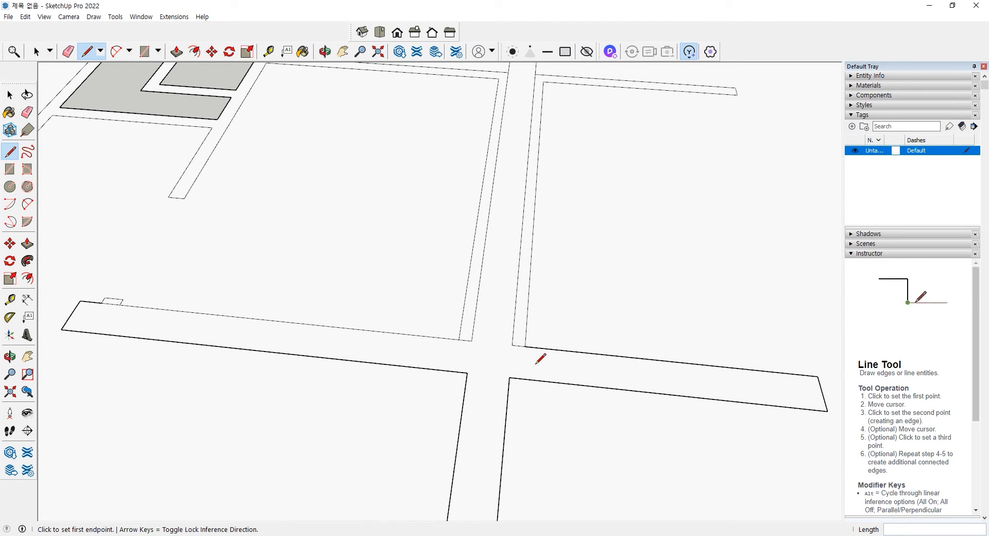
scroll(537, 363, "down", 5)
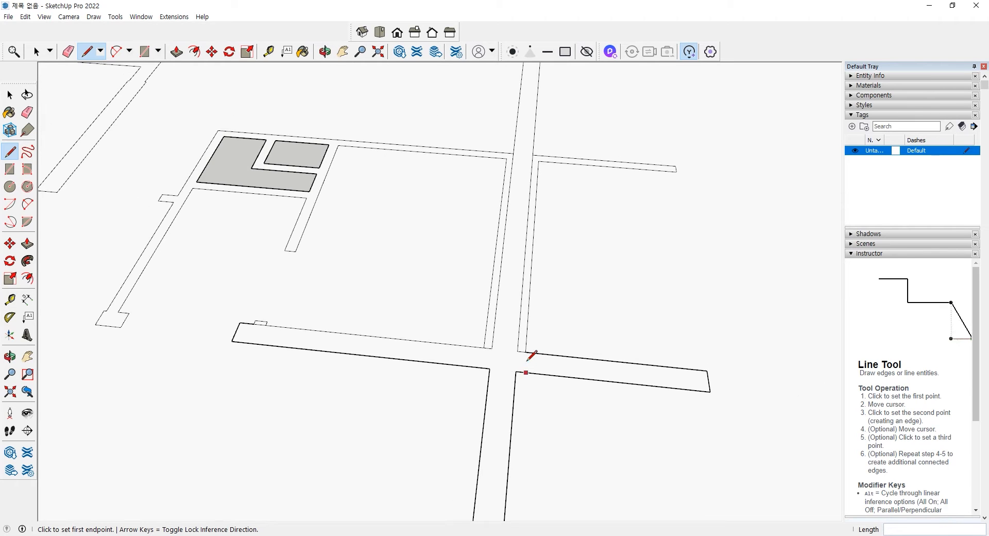
middle_click_drag(530, 354, 505, 236)
left_click(505, 222)
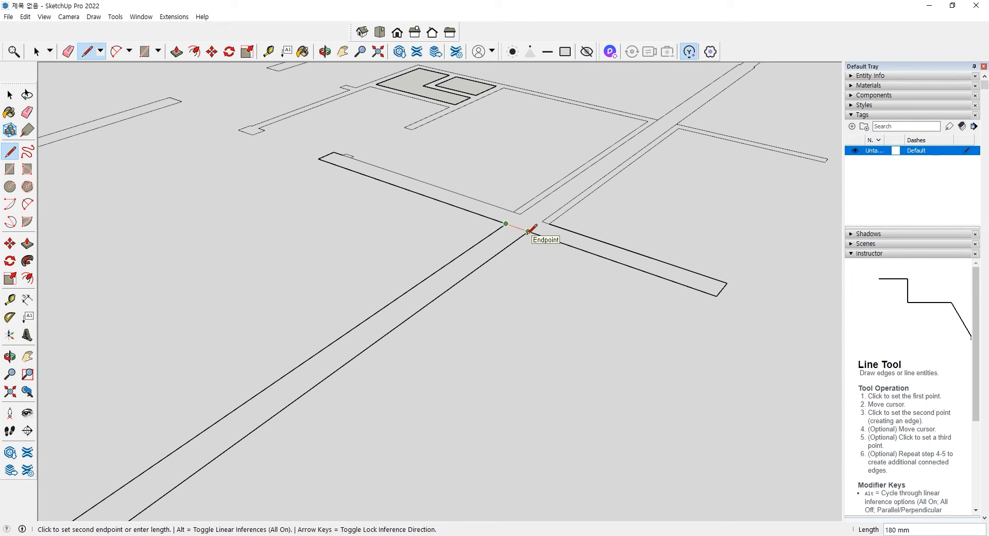
key("Escape")
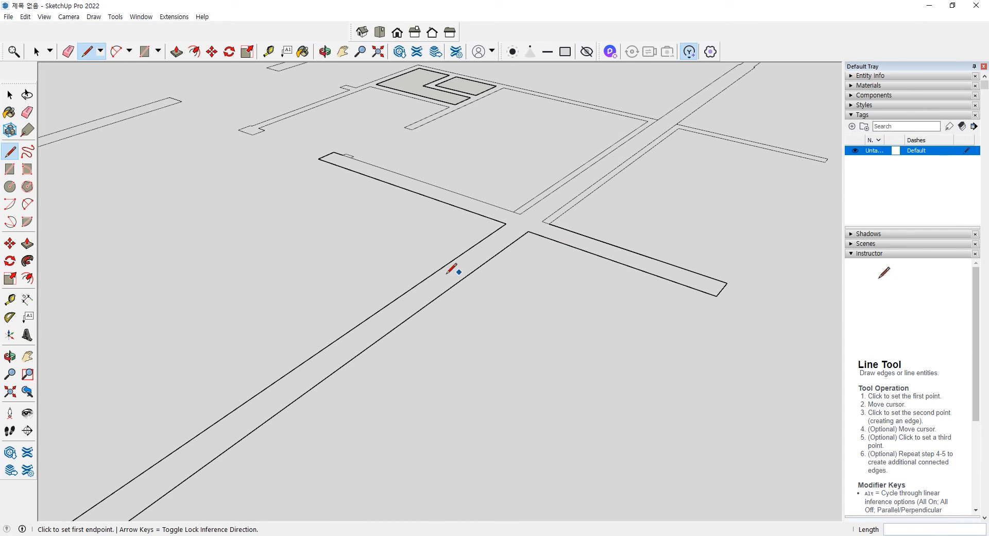
Try dividing the long wall below the junction with a crossing line about 180 mm long.
left_click(374, 314)
left_click(398, 325)
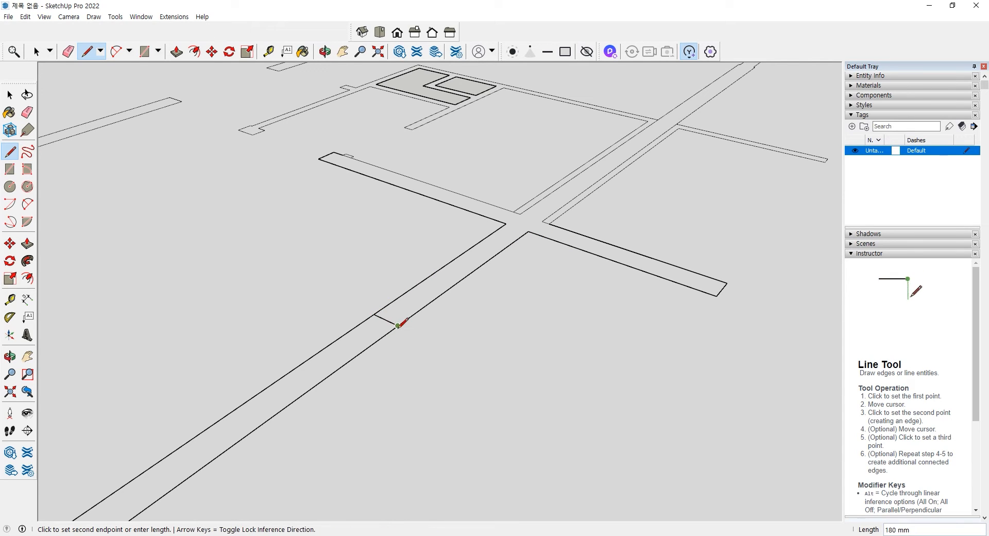
key("space")
Select the large face around the walls and examine the long wall's outline, including its notched end, for gaps.
key("ctrl+a")
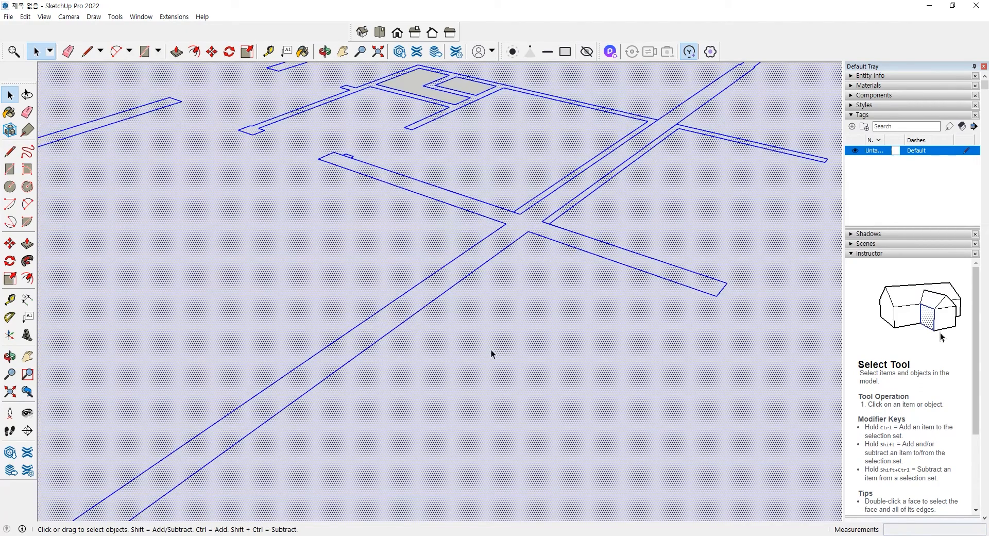
left_click(410, 350)
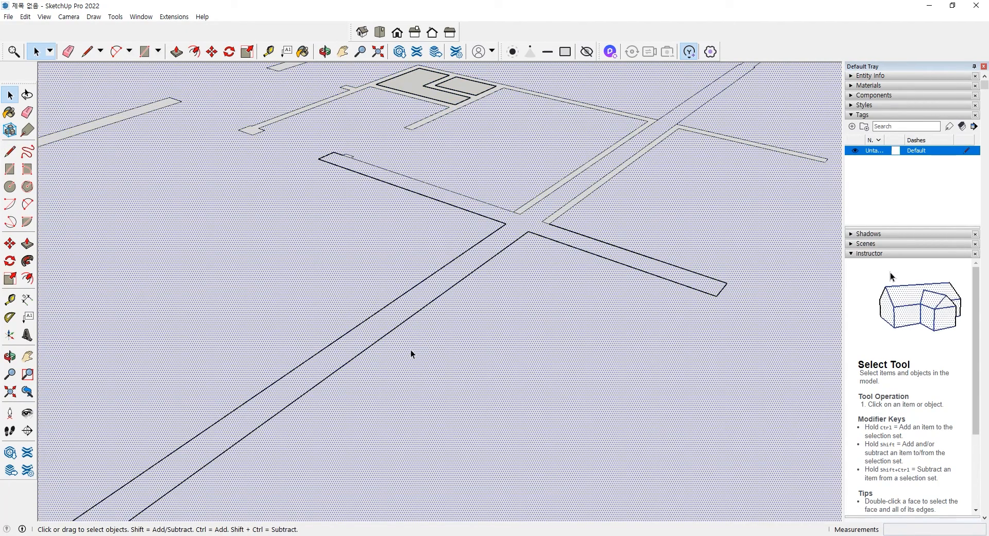
scroll(430, 316, "down", 5)
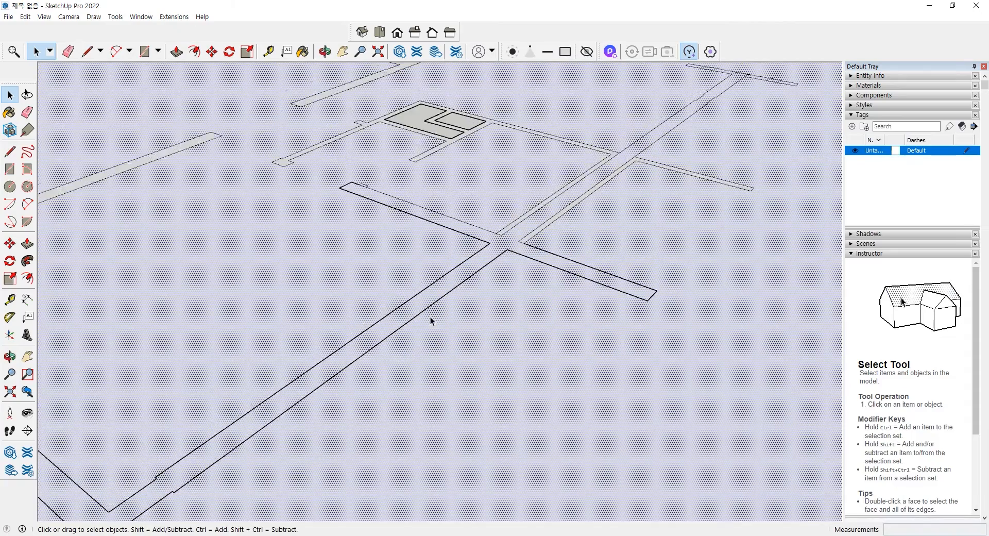
scroll(301, 409, "up", 10)
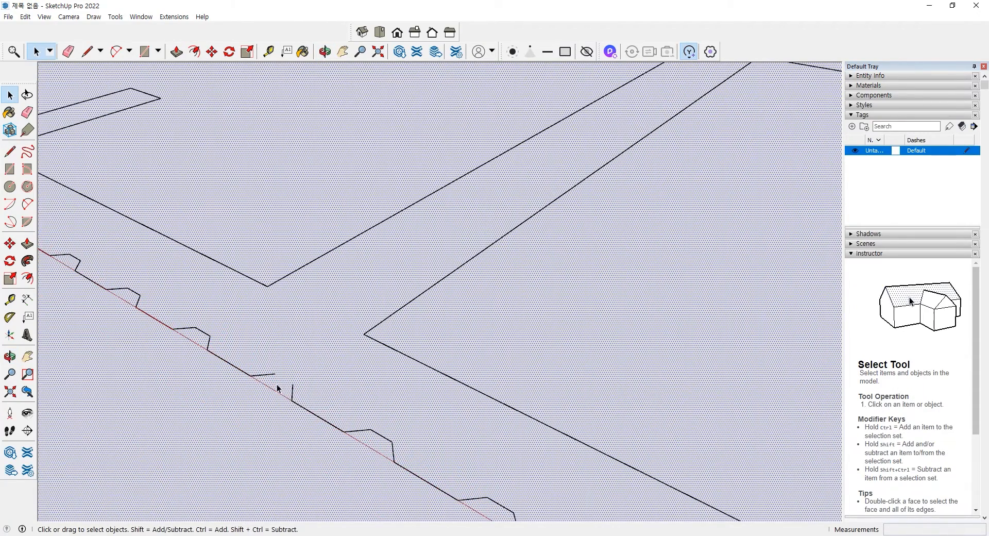
scroll(274, 363, "down", 8)
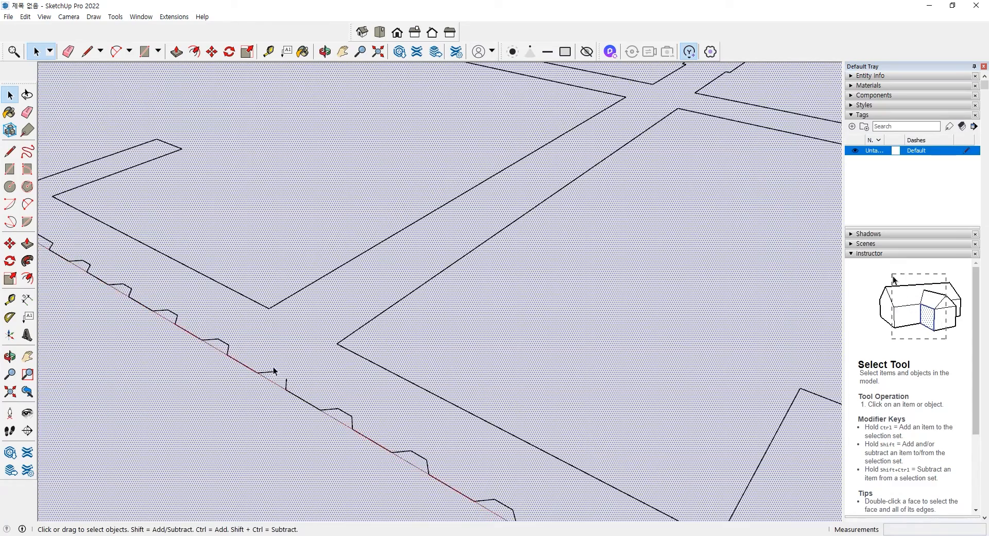
middle_click_drag(401, 291, 286, 379, "shift")
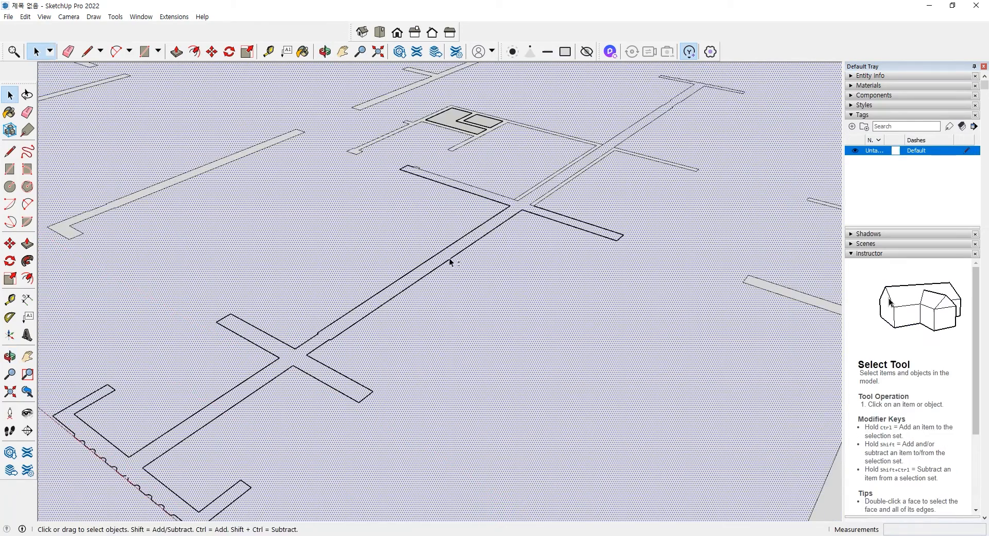
middle_click_drag(525, 213, 454, 274, "shift")
scroll(467, 270, "up", 5)
scroll(467, 269, "down", 8)
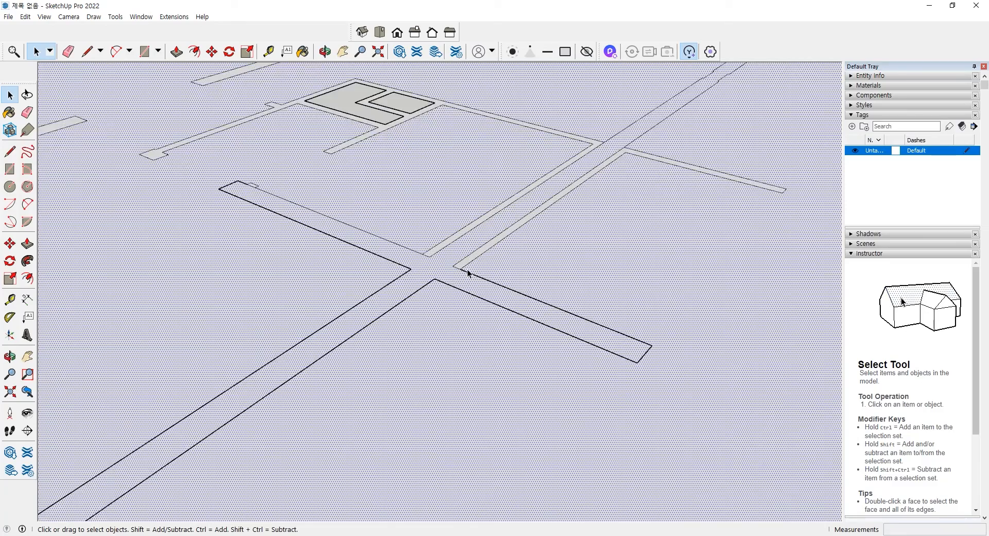
middle_click_drag(326, 378, 342, 353, "shift")
scroll(313, 381, "up", 4)
scroll(314, 380, "up", 4)
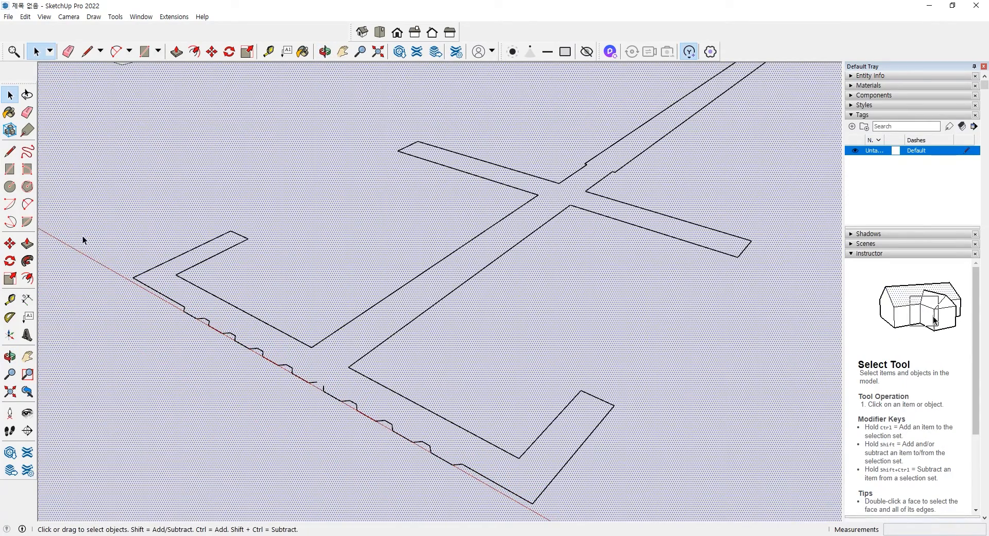
Close the gap in the notched edge at the long wall's lower end with a line about 30 mm long.
left_click(10, 151)
left_click(316, 381)
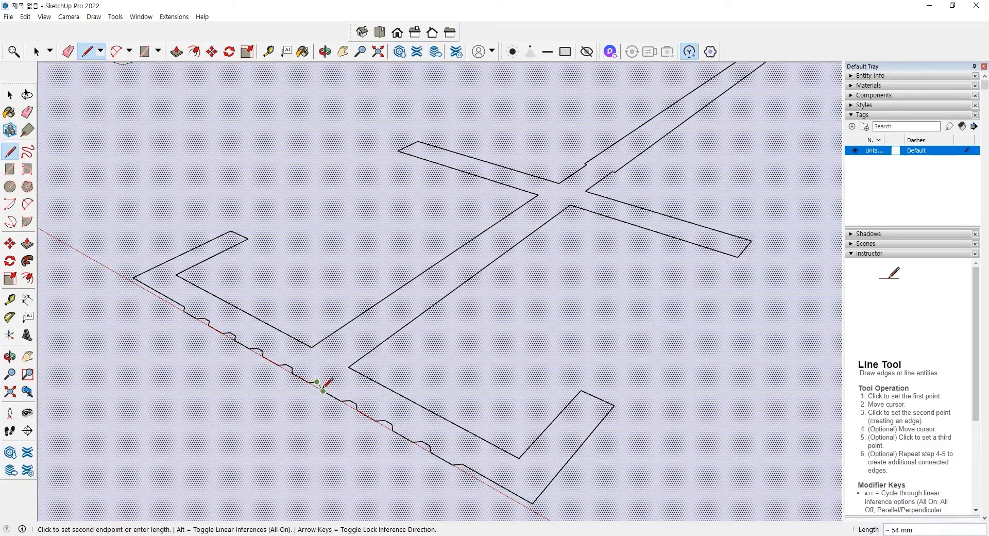
scroll(326, 386, "up", 4)
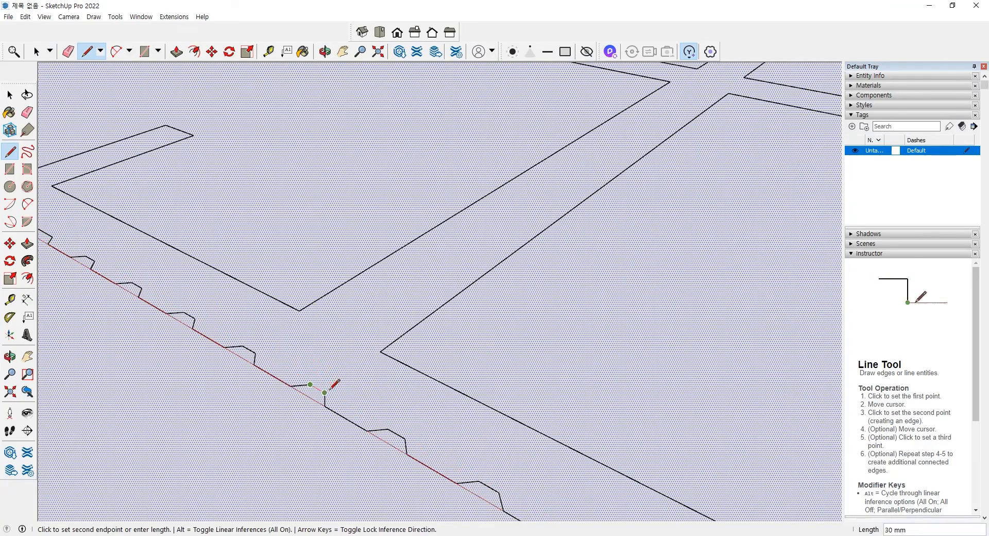
left_click(325, 392)
scroll(342, 326, "down", 6)
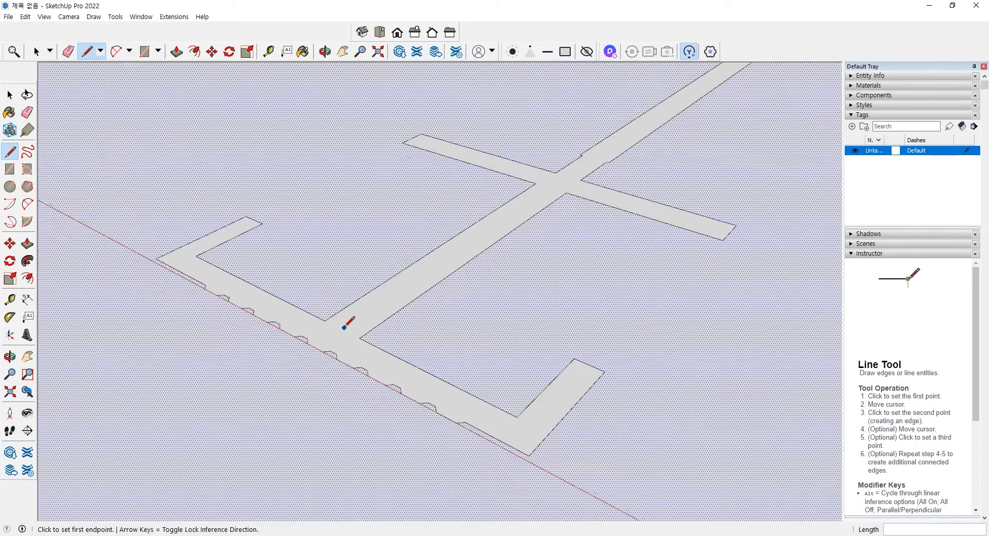
scroll(407, 260, "down", 4)
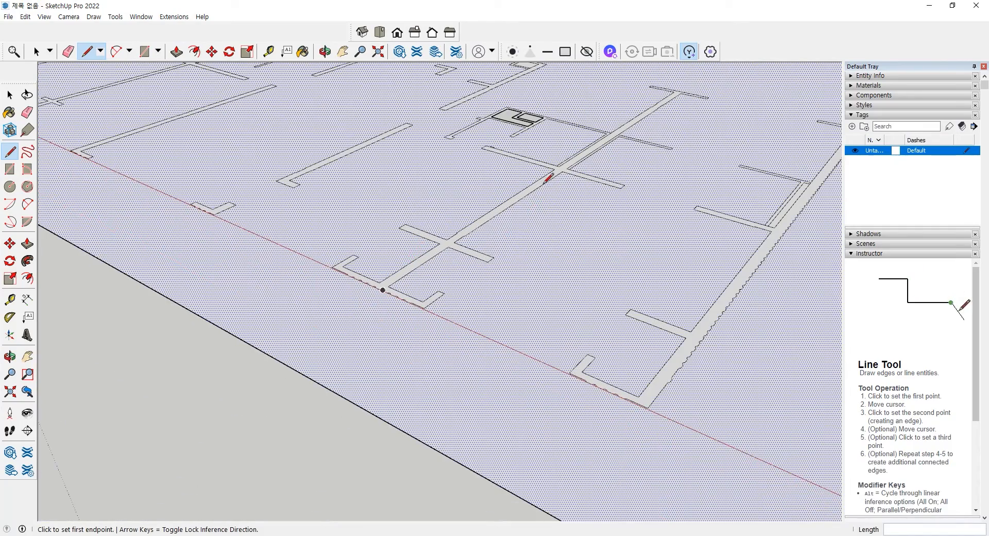
Trace the free end of the short stub projecting from the long wall below the small rooms.
scroll(384, 285, "up", 5)
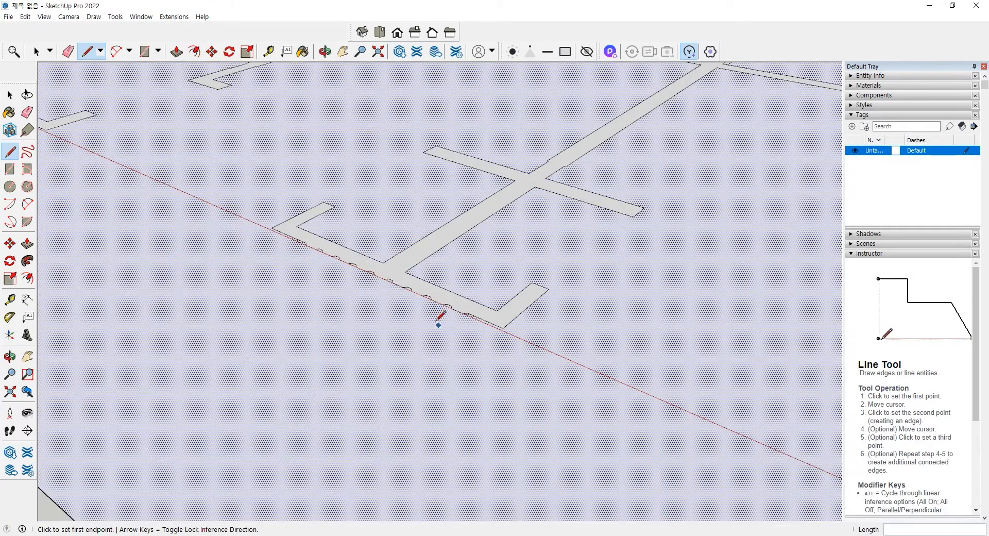
scroll(397, 279, "down", 8)
scroll(486, 325, "up", 2)
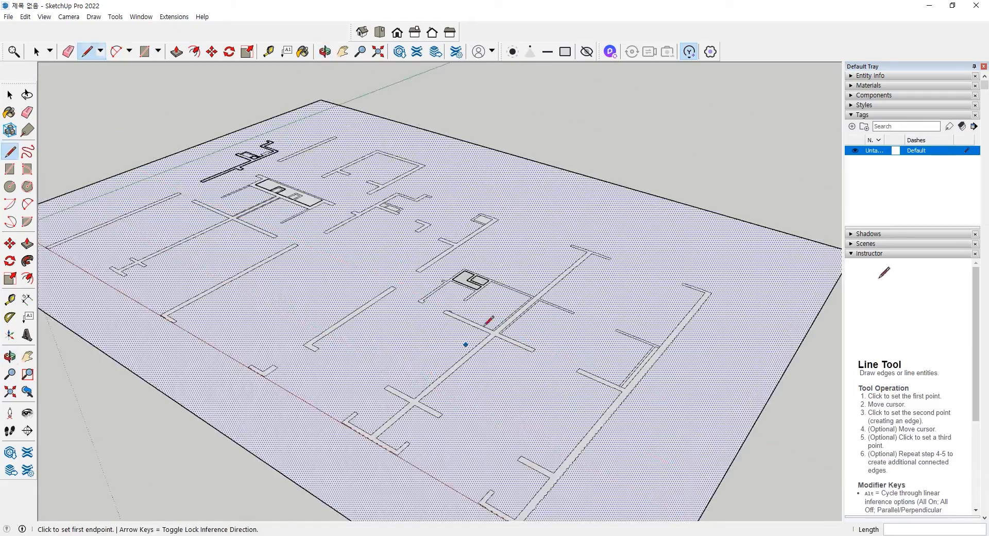
middle_click_drag(484, 327, 483, 373)
middle_click_drag(168, 166, 282, 308, "shift")
scroll(362, 232, "up", 7)
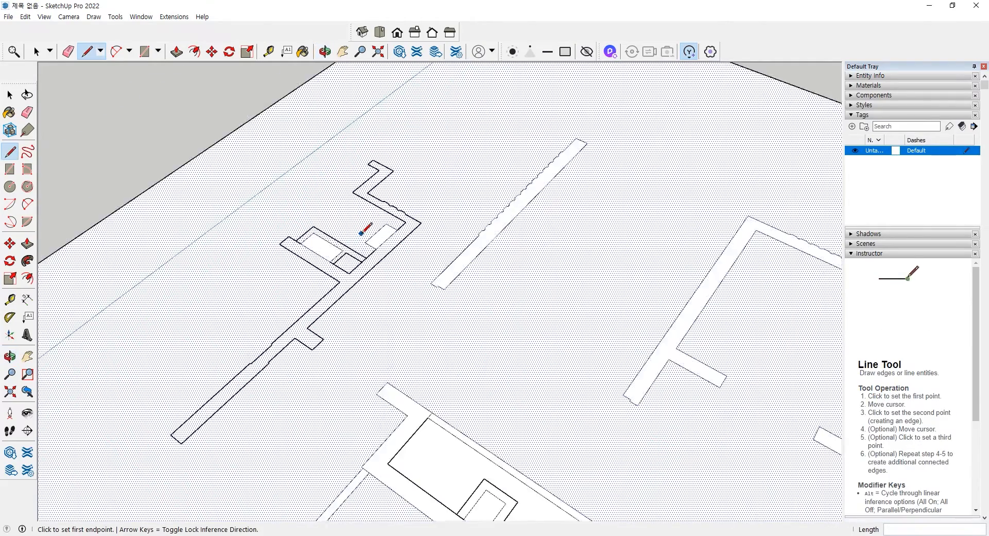
scroll(360, 232, "up", 3)
middle_click_drag(296, 401, 477, 312, "shift")
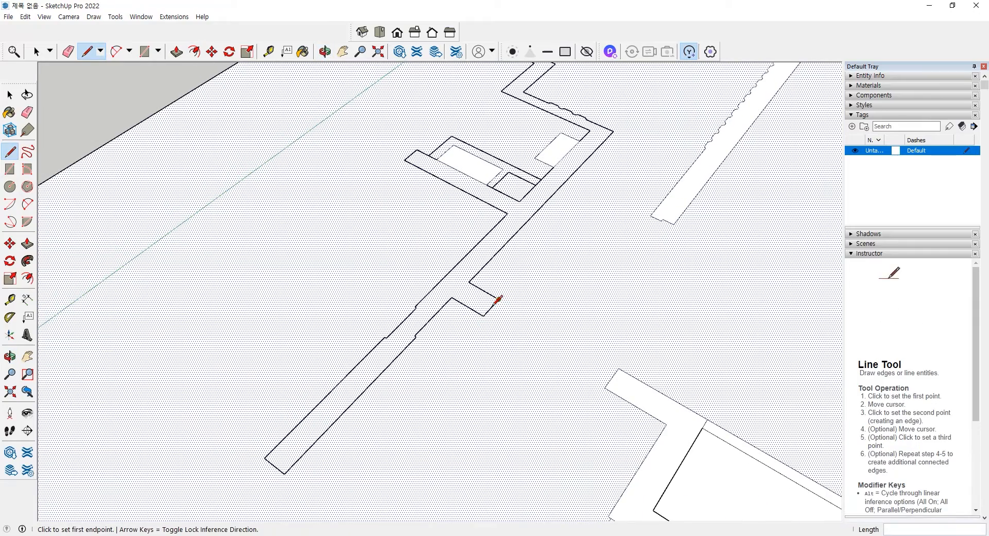
left_click(483, 315)
left_click(498, 297)
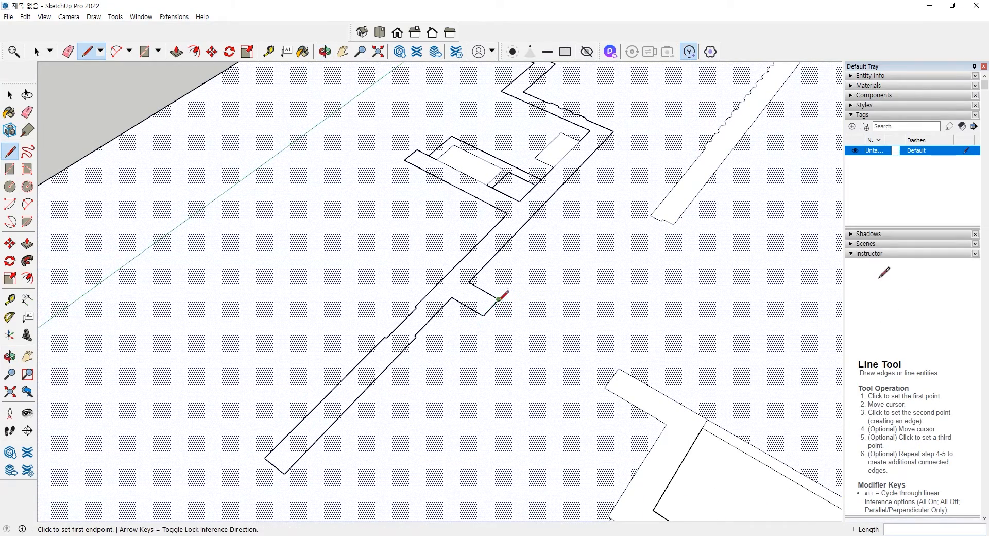
left_click(499, 298)
key("Escape")
Try dividing the zigzag wall at its inner bend above the scalloped edge with a crossing line about 180 mm long.
scroll(500, 302, "up", 5)
scroll(504, 299, "down", 5)
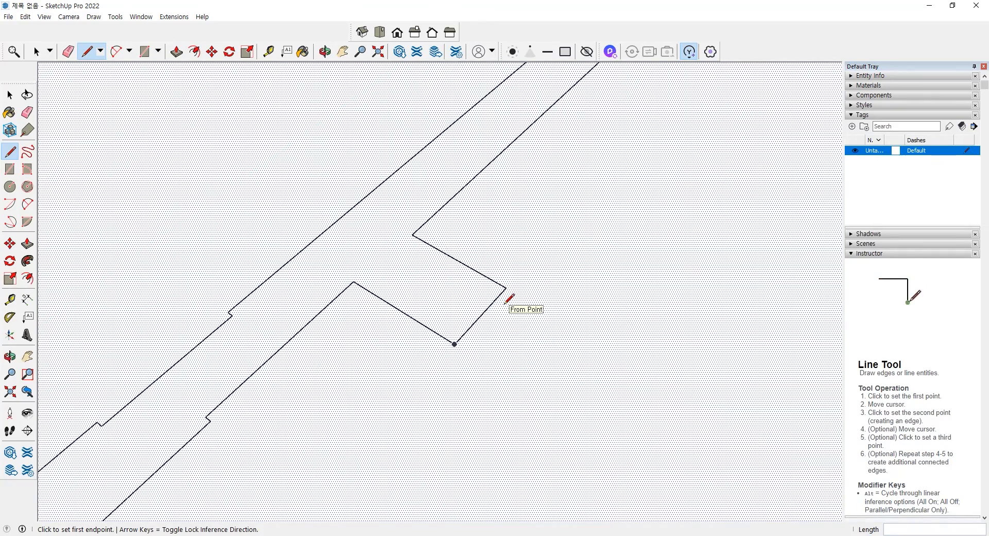
middle_click_drag(508, 294, 494, 249)
scroll(494, 249, "up", 3)
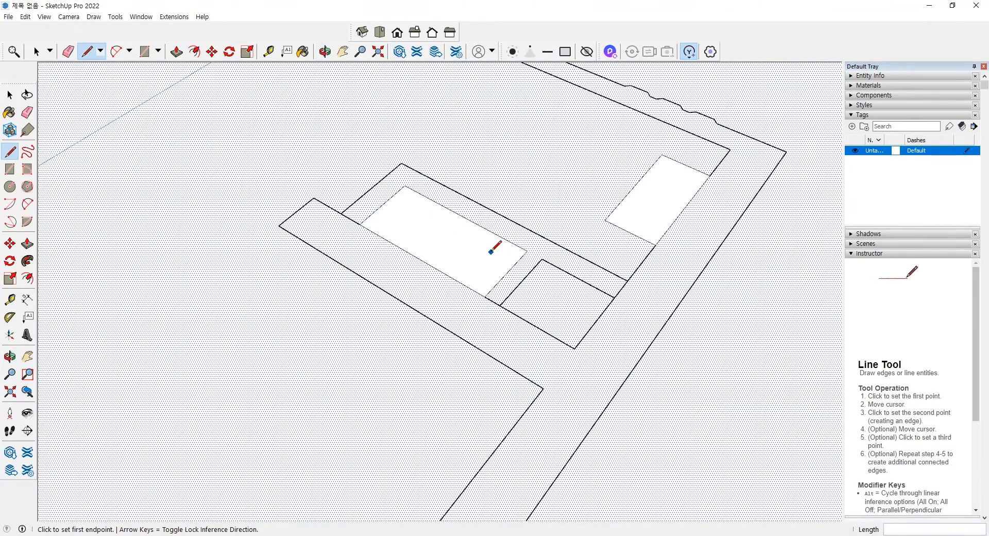
scroll(432, 267, "up", 2)
scroll(425, 263, "down", 3)
middle_click_drag(426, 261, 432, 327)
left_click(425, 293)
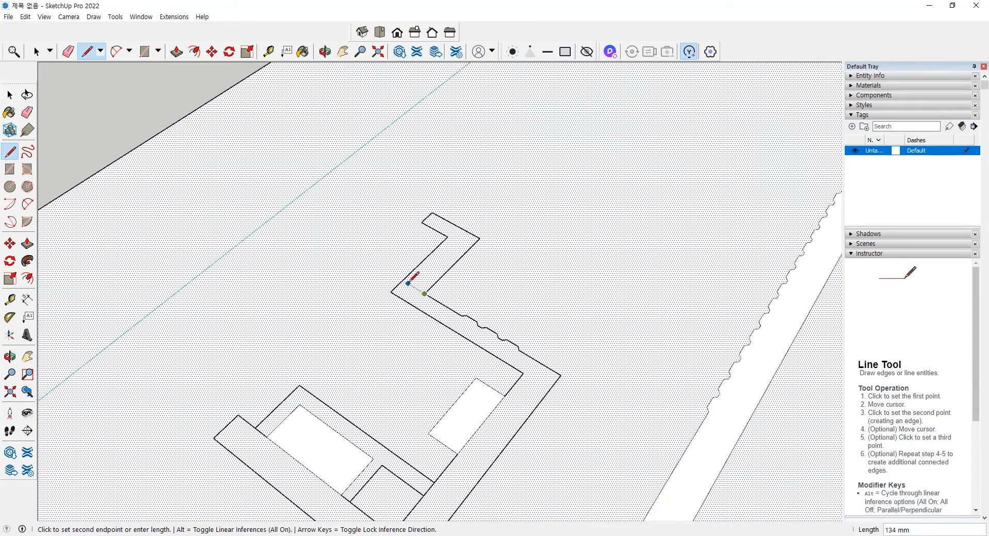
left_click(403, 280)
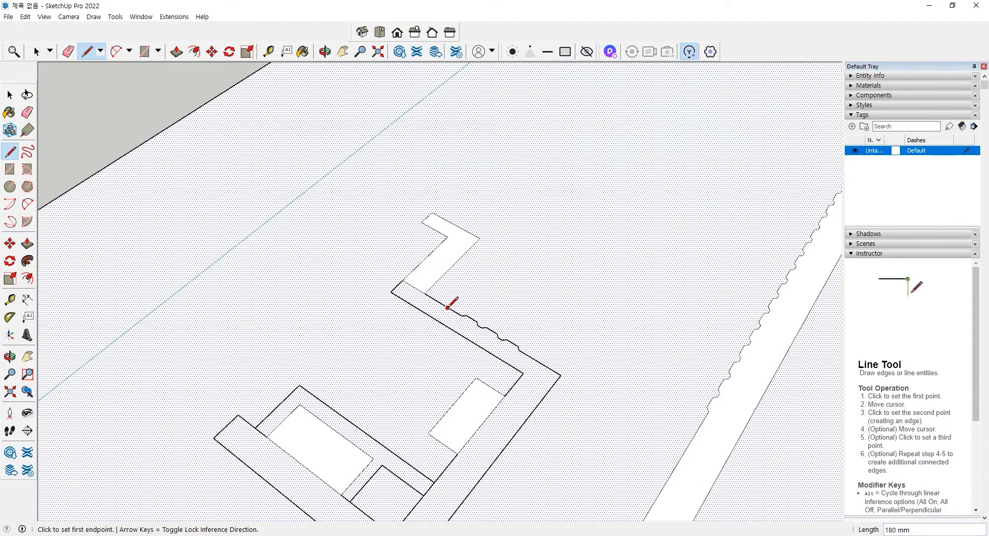
key("ctrl+z")
Try dividing the zigzag wall just past the last notch of its scalloped edge with a crossing line.
scroll(482, 314, "up", 5)
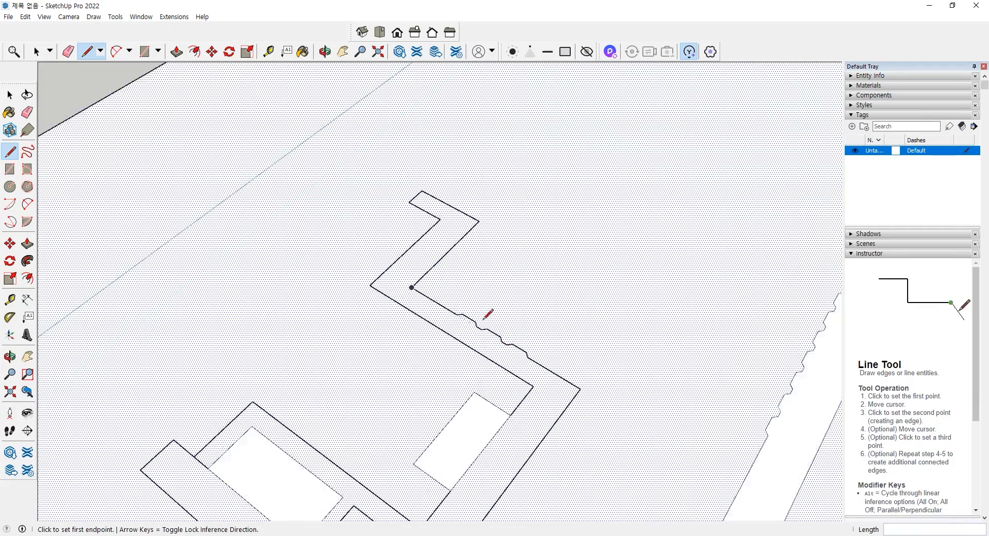
scroll(472, 316, "up", 2)
scroll(473, 316, "down", 2)
middle_click_drag(473, 316, 418, 269)
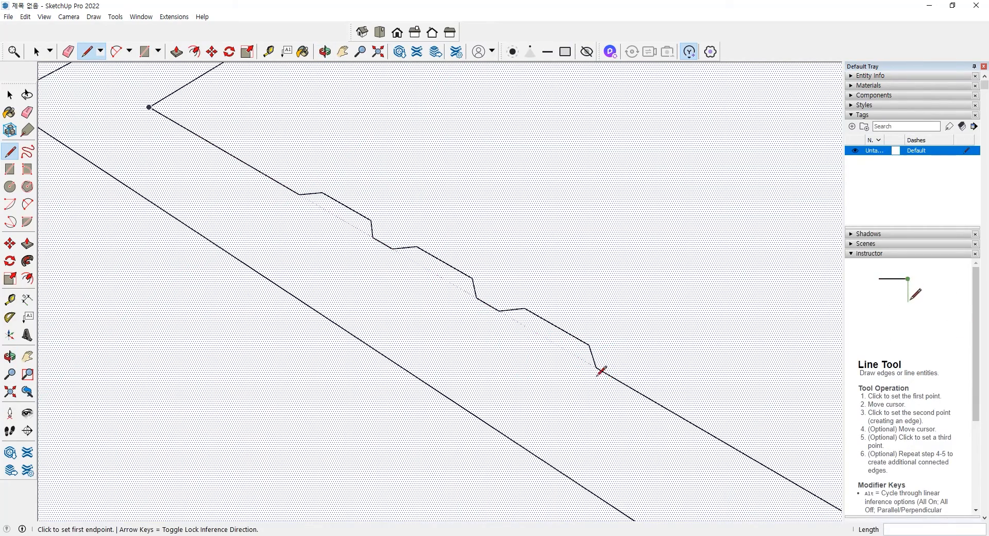
left_click(615, 378)
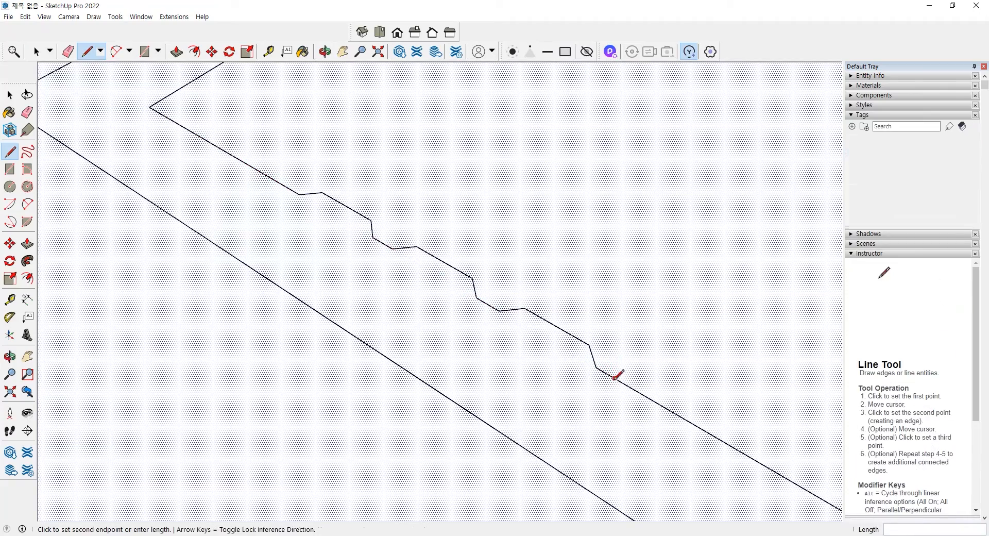
left_click(559, 469)
Try dividing the long wall at the small rectangle's corner nearest the bend with a crossing line about 180 mm long.
scroll(592, 404, "down", 4)
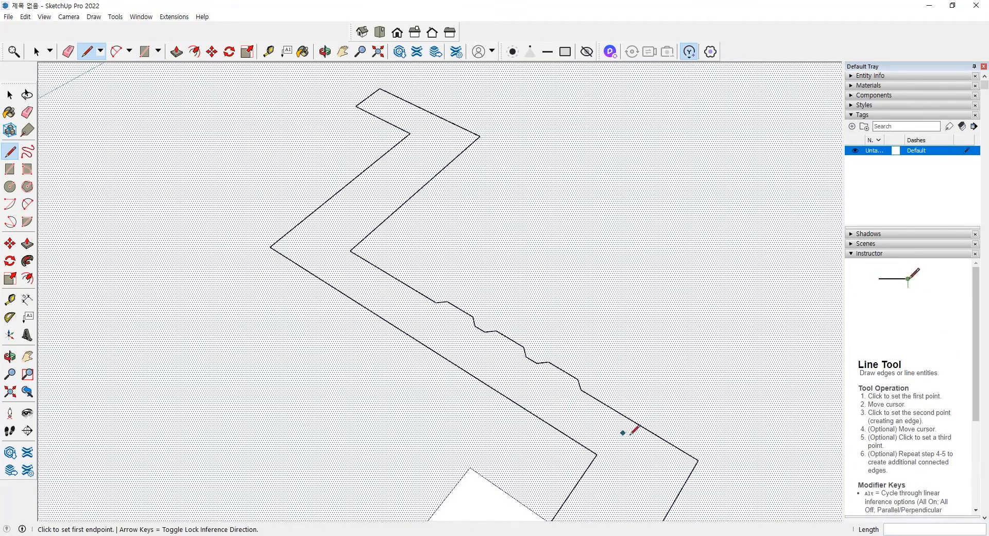
middle_click_drag(634, 429, 591, 375)
scroll(525, 282, "up", 3)
left_click(515, 291)
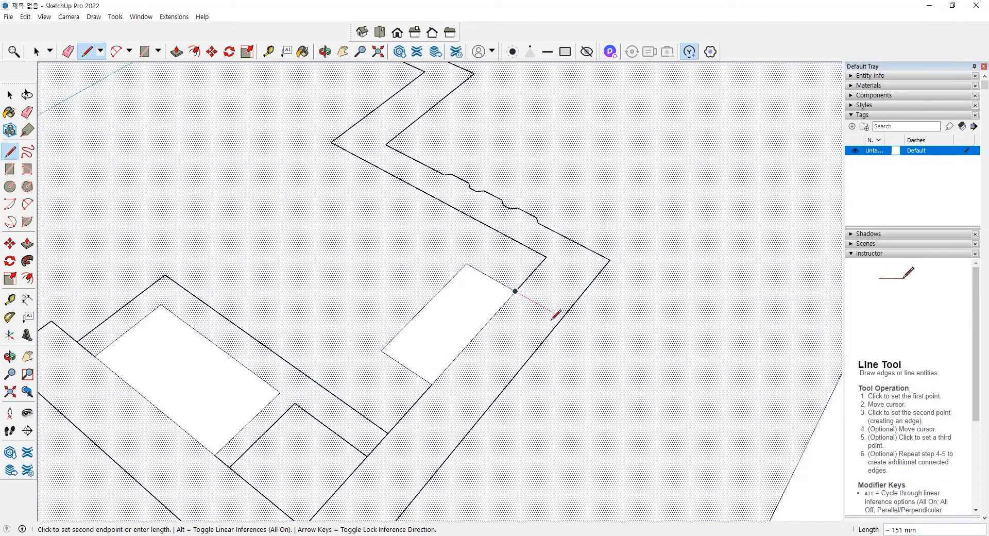
left_click(561, 317)
key("ctrl+z")
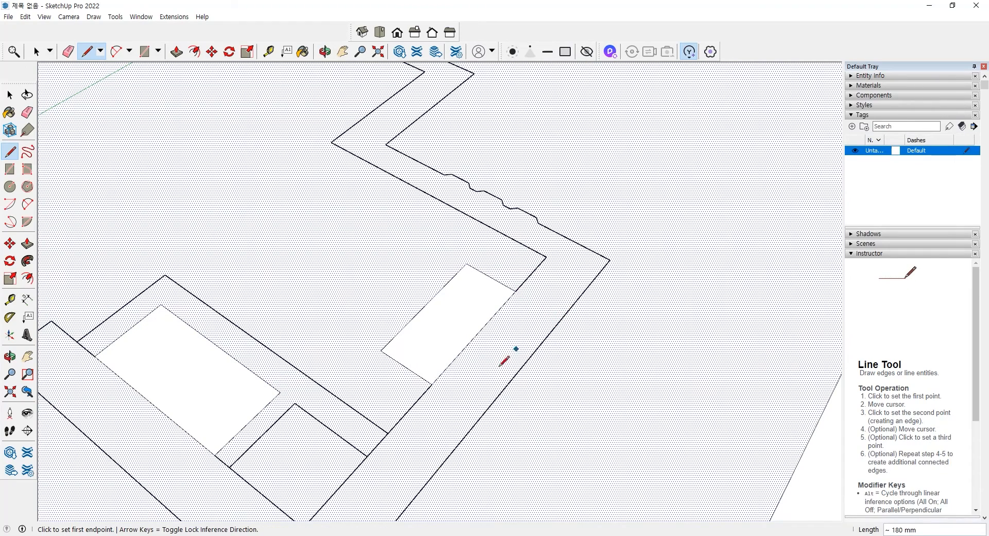
Try crossing the long wall from the thin wall junction and from the small rectangle's lower corner.
left_click(388, 434)
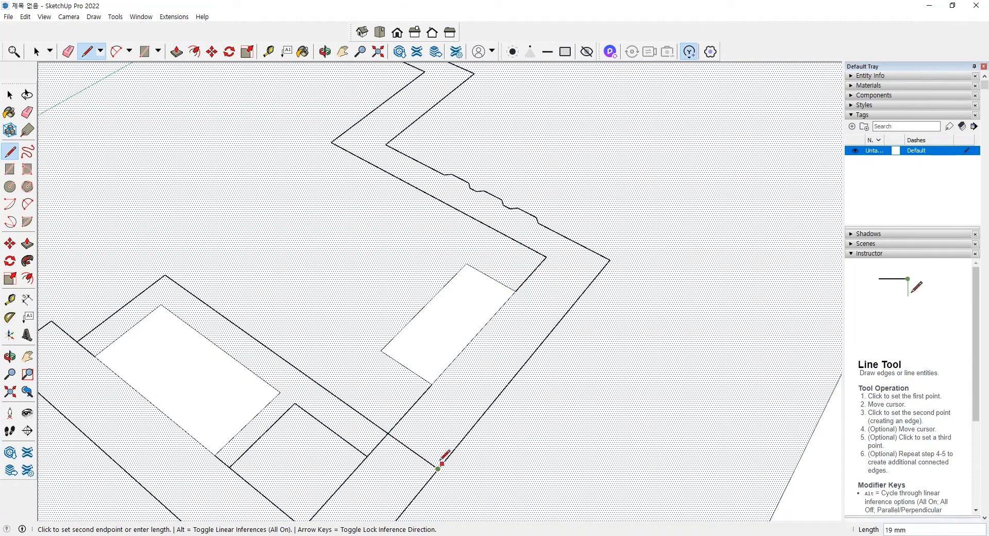
key("Escape")
left_click(432, 384)
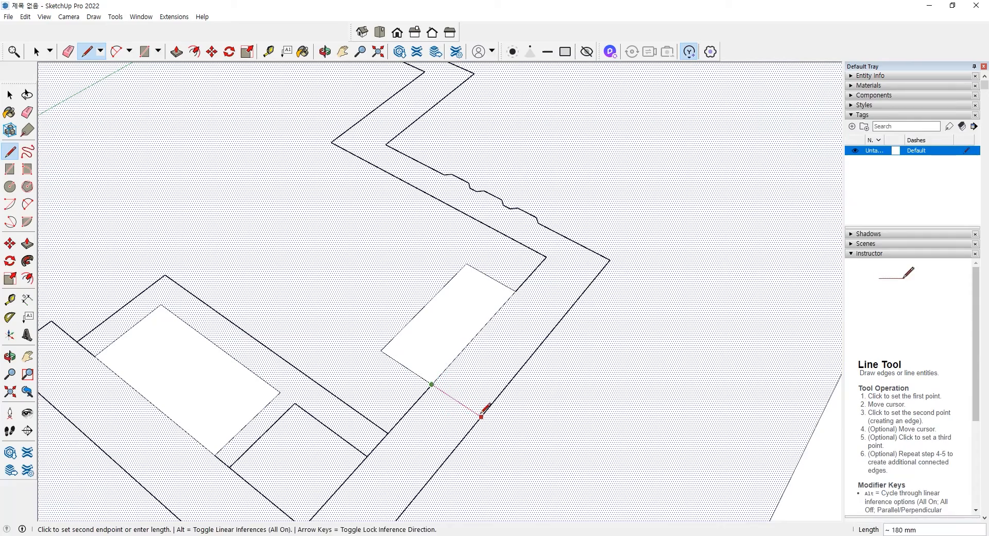
key("Escape")
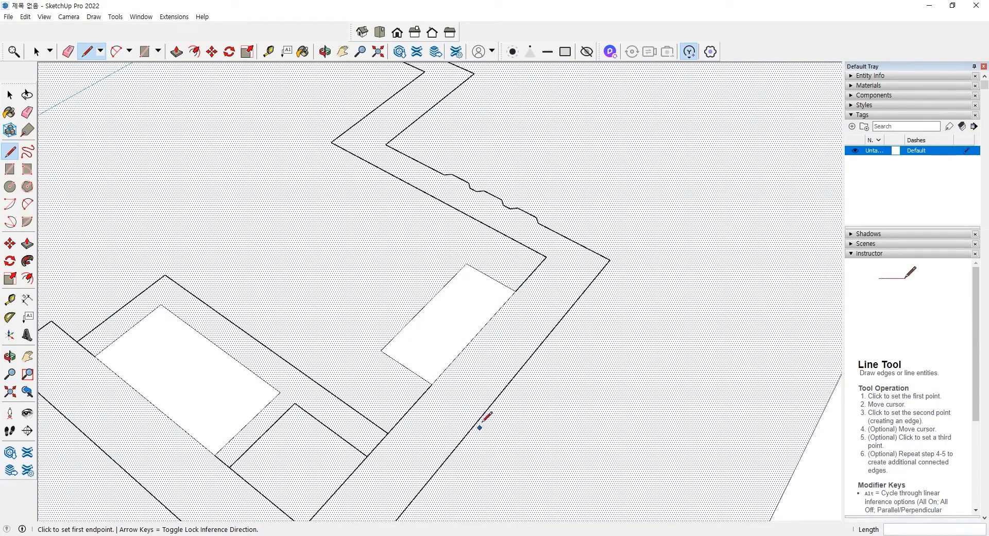
Try retracing the long wall's outer edge from the outer bend to the stub, about 2290 mm.
left_click(610, 259)
middle_click_drag(585, 319, 541, 232)
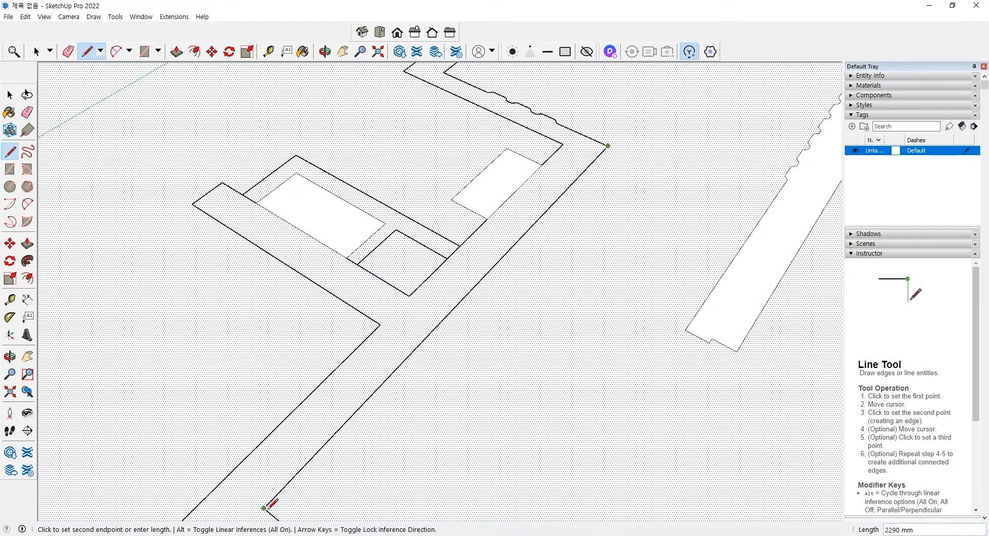
key("Escape")
Examine the small rectangle's corners and the wall's inner bend for gaps, and select the neighbouring faces to check their extents.
key("space")
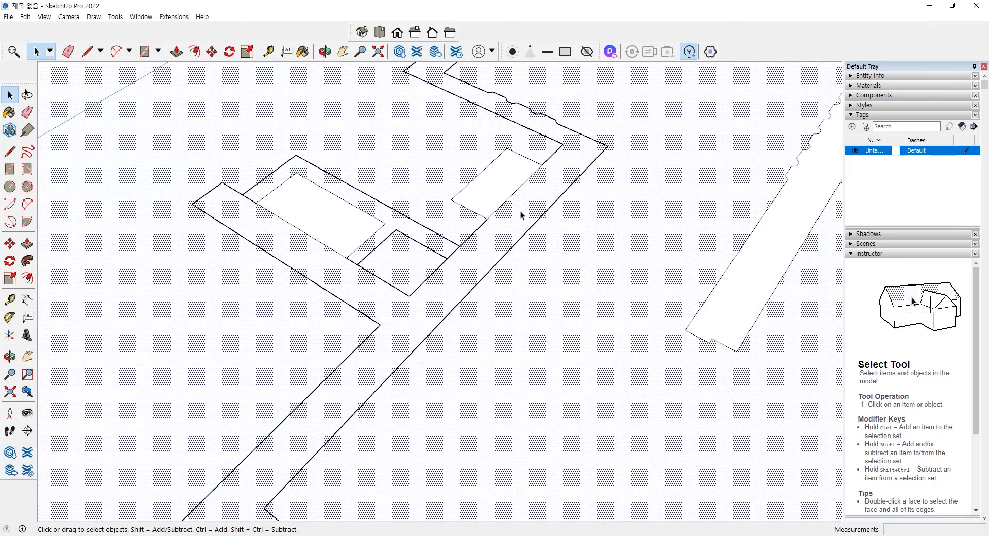
scroll(520, 211, "up", 6)
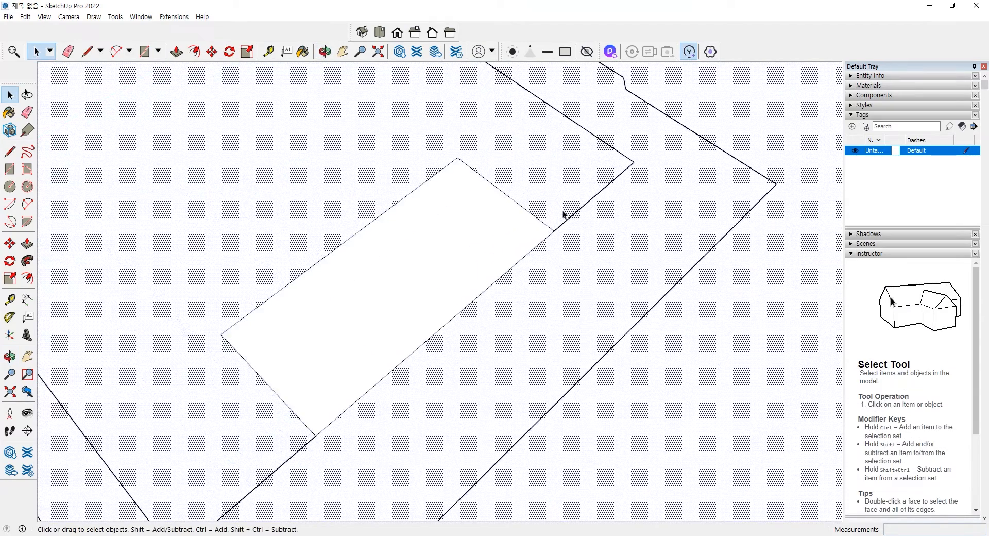
scroll(563, 214, "up", 5)
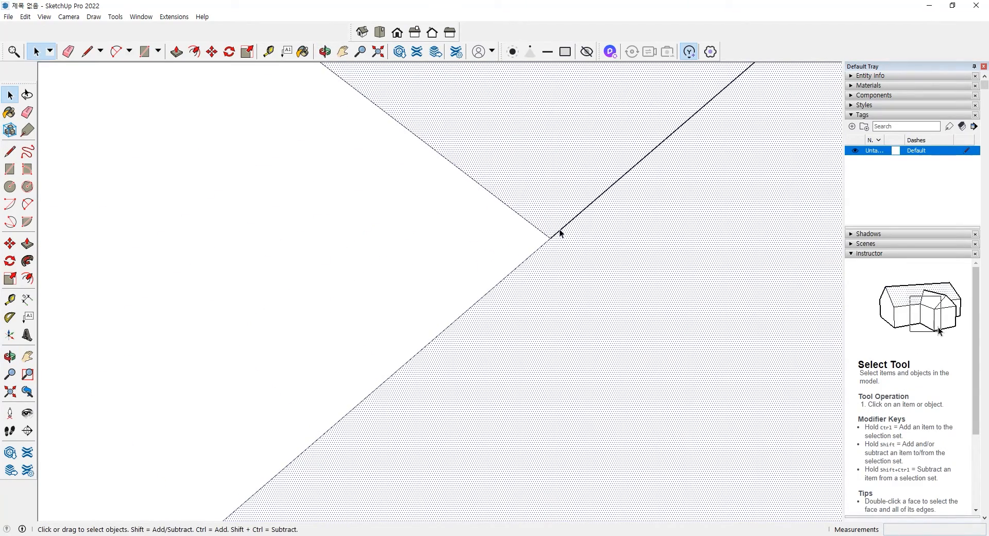
scroll(552, 221, "down", 3)
middle_click_drag(552, 221, 619, 229)
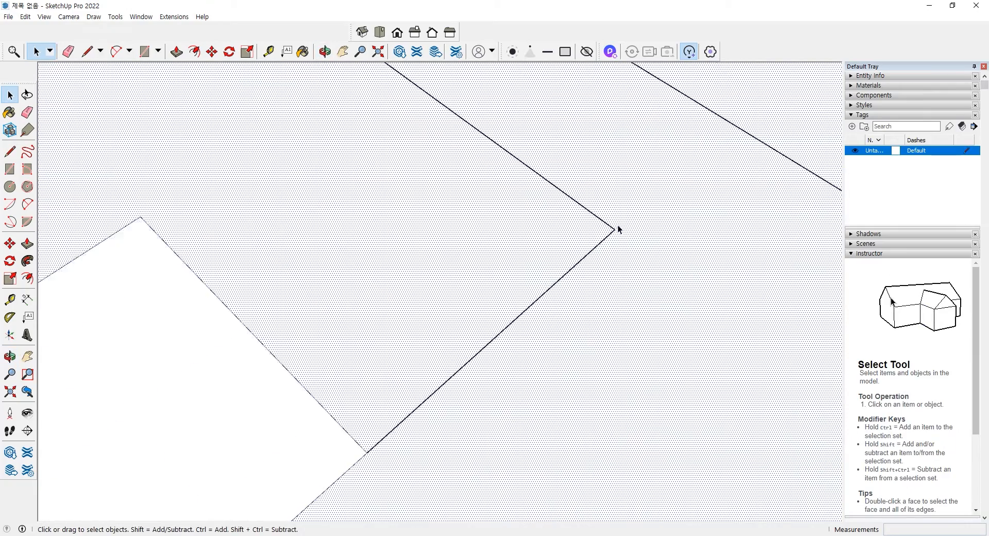
scroll(618, 229, "up", 3)
scroll(613, 229, "down", 3)
scroll(613, 229, "down", 3)
middle_click_drag(668, 246, 707, 216)
scroll(638, 283, "up", 4)
scroll(655, 282, "down", 6)
scroll(558, 331, "down", 3)
scroll(607, 289, "up", 4)
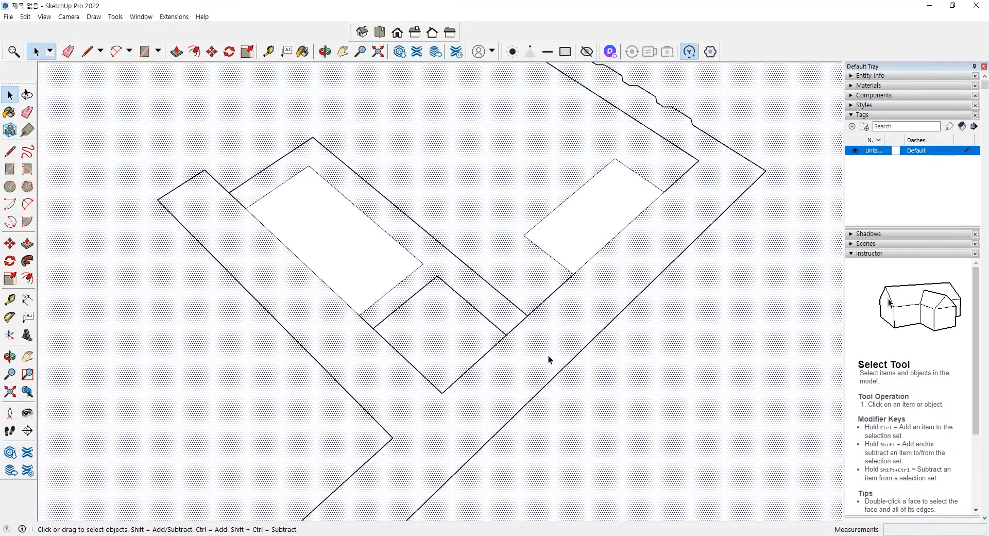
left_click(368, 288)
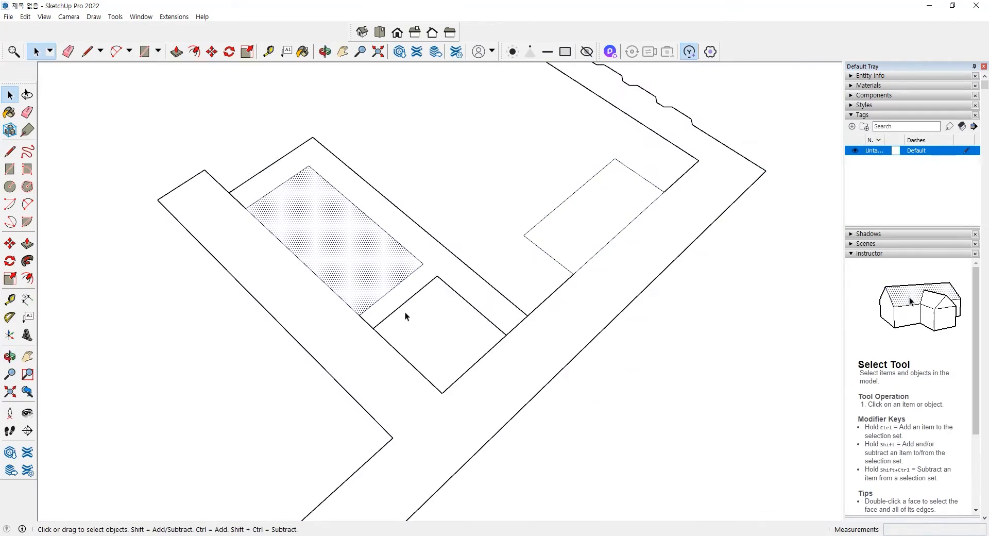
left_click(444, 335)
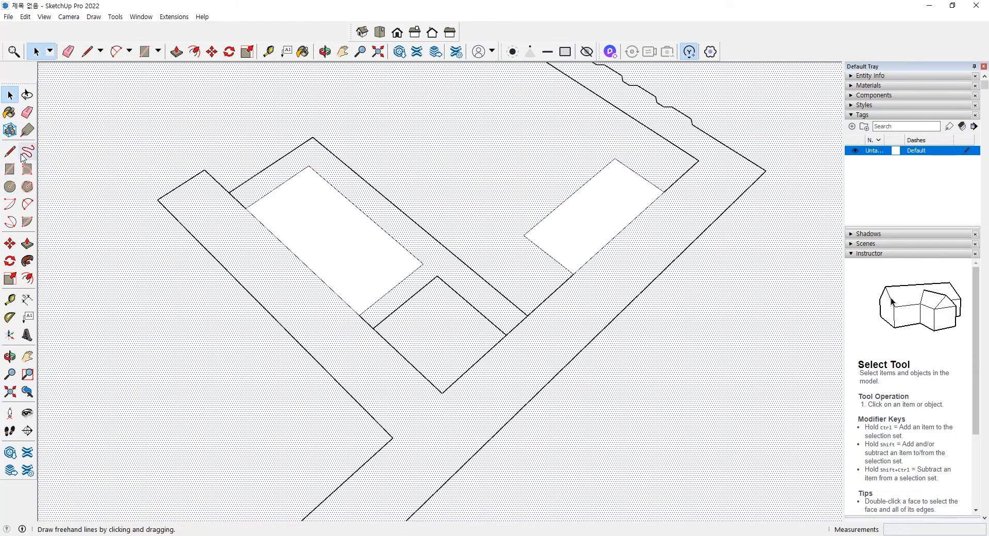
Divide the wall at its inner bend beside the small rectangle with a line about 180 mm long to the outer edge.
key("l")
left_click(699, 160)
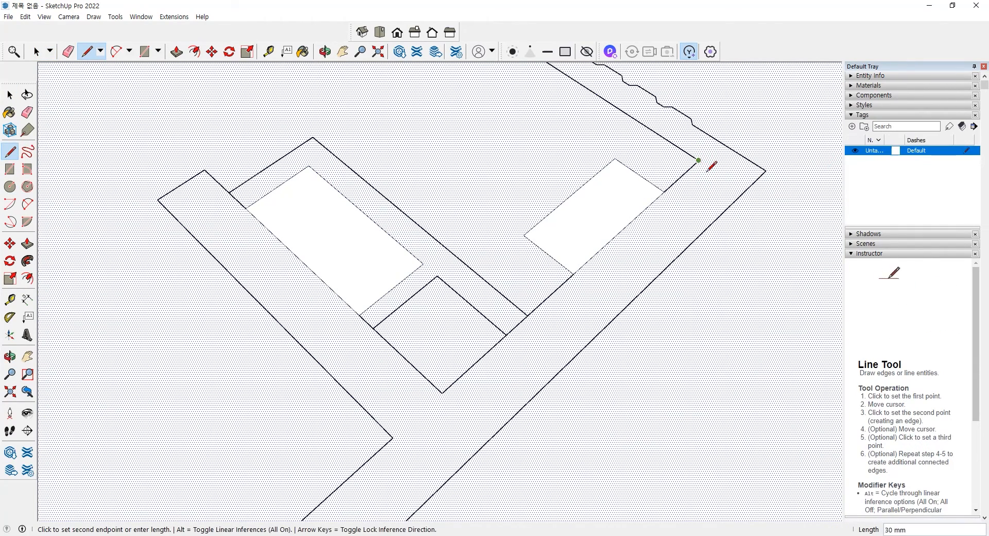
left_click(745, 190)
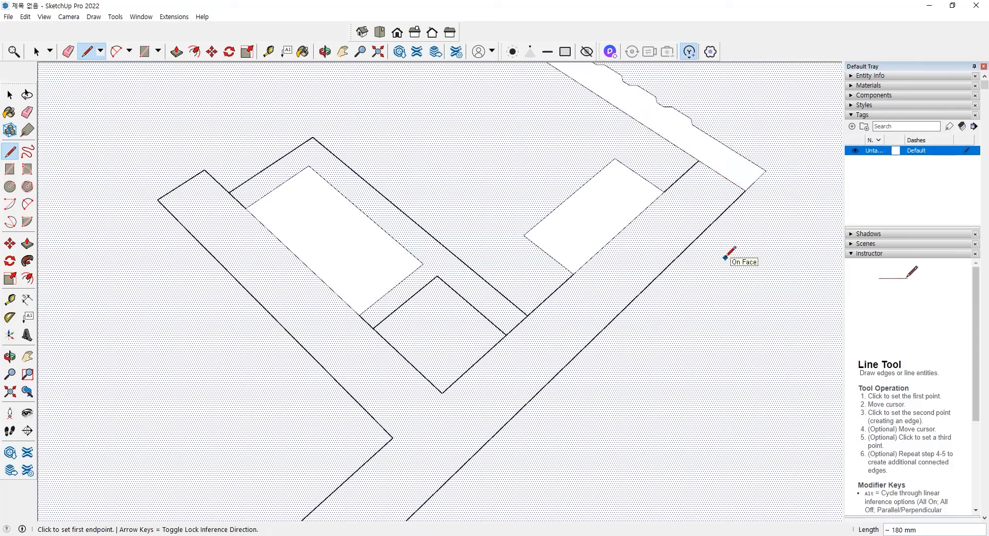
Try adding another crossing line from the small rectangle's upper corner to the long wall's outer edge.
left_click(664, 192)
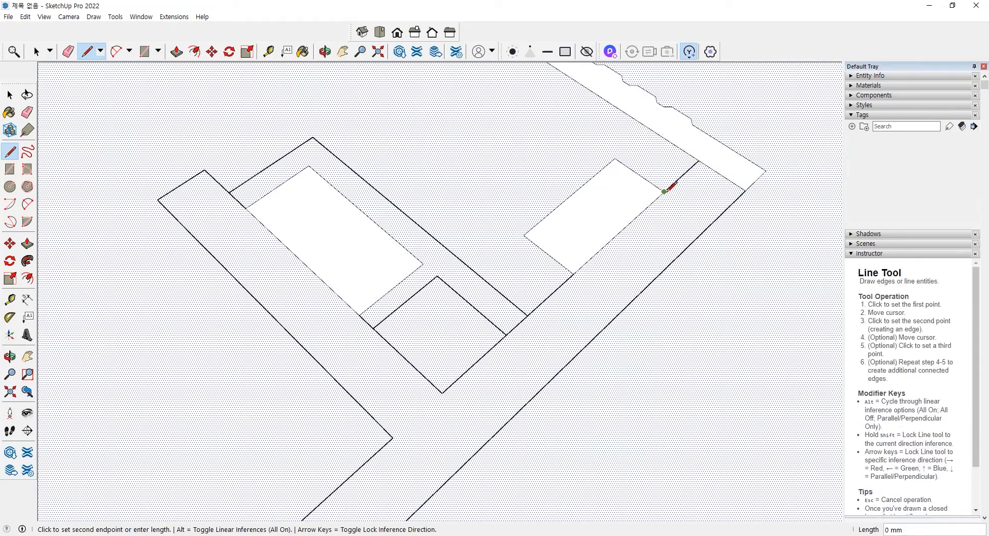
left_click(711, 223)
key("space")
Delete the short inner wall edge between the small rectangle's upper corner and the wall's inner bend.
scroll(691, 169, "up", 4)
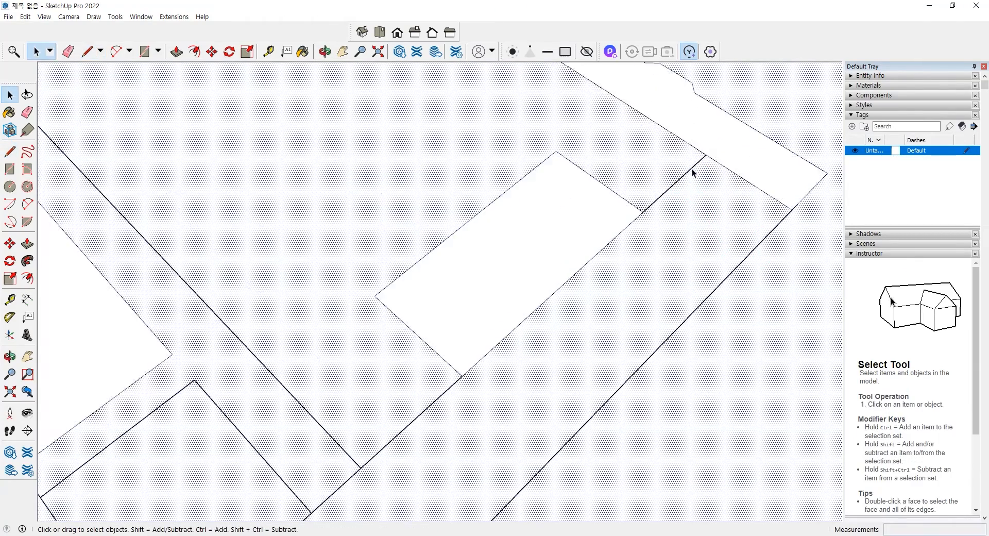
scroll(709, 152, "up", 2)
left_click(700, 152)
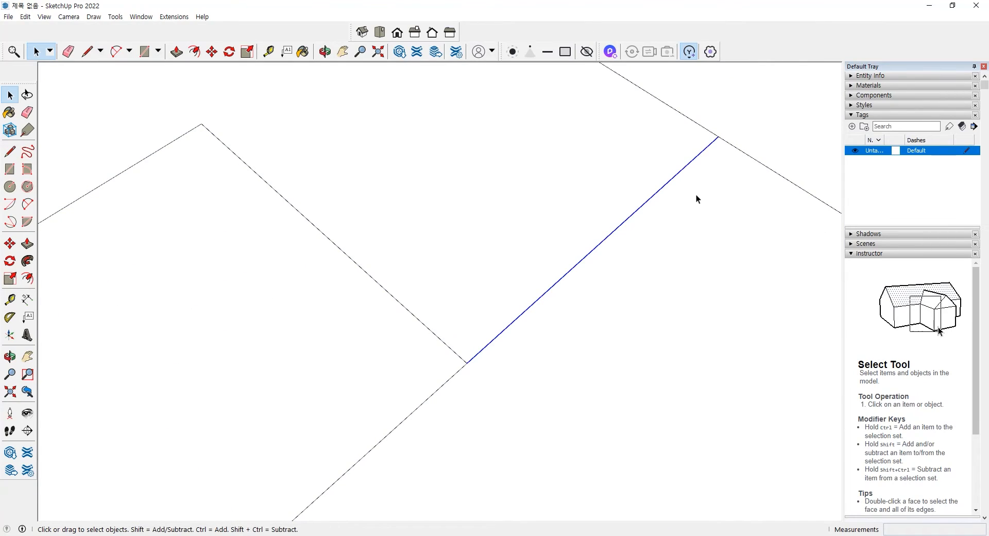
scroll(576, 248, "down", 2)
scroll(572, 273, "down", 3)
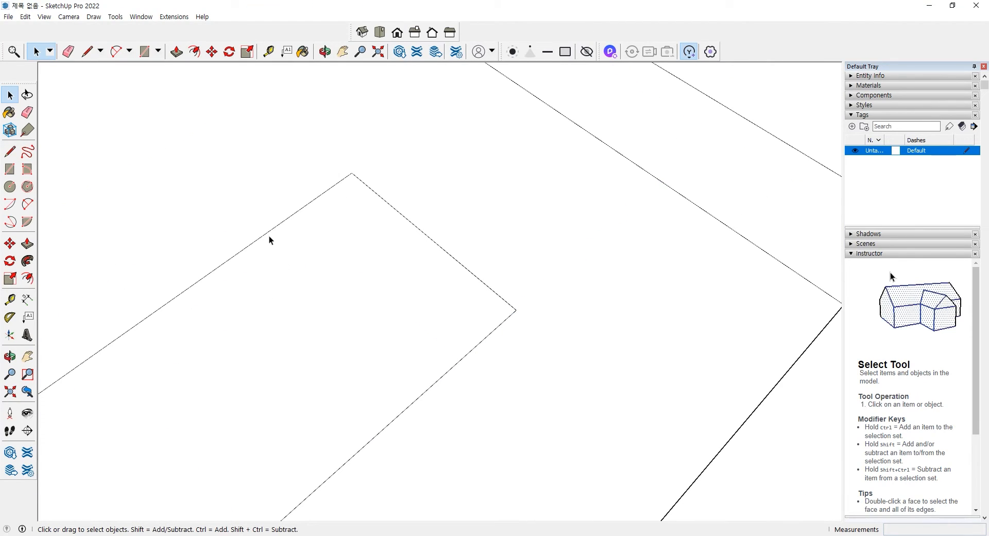
Extend the small rectangle's outer edge with a line to the adjoining wavy wall and remove the parts crossing and overshooting that wall.
scroll(552, 260, "up", 3)
scroll(553, 256, "down", 3)
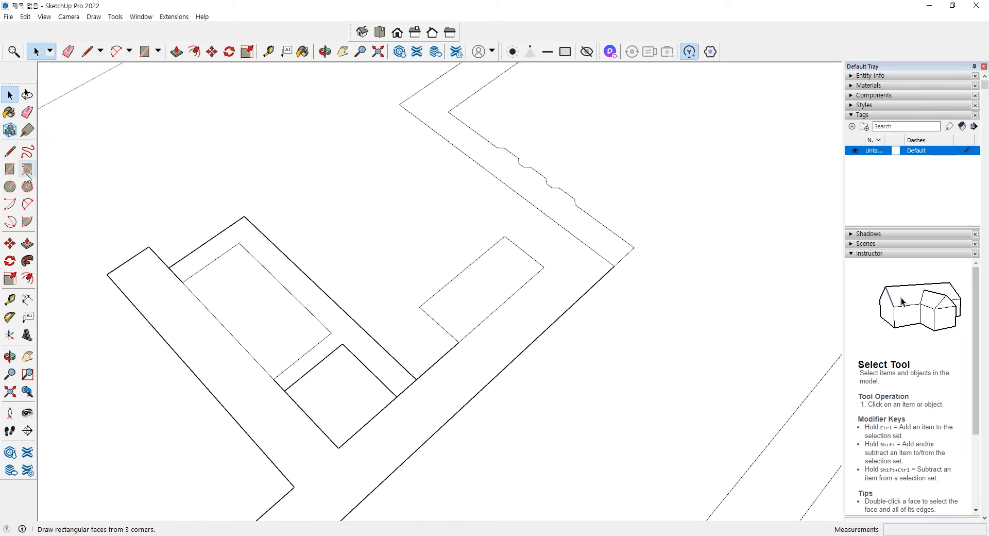
left_click(10, 151)
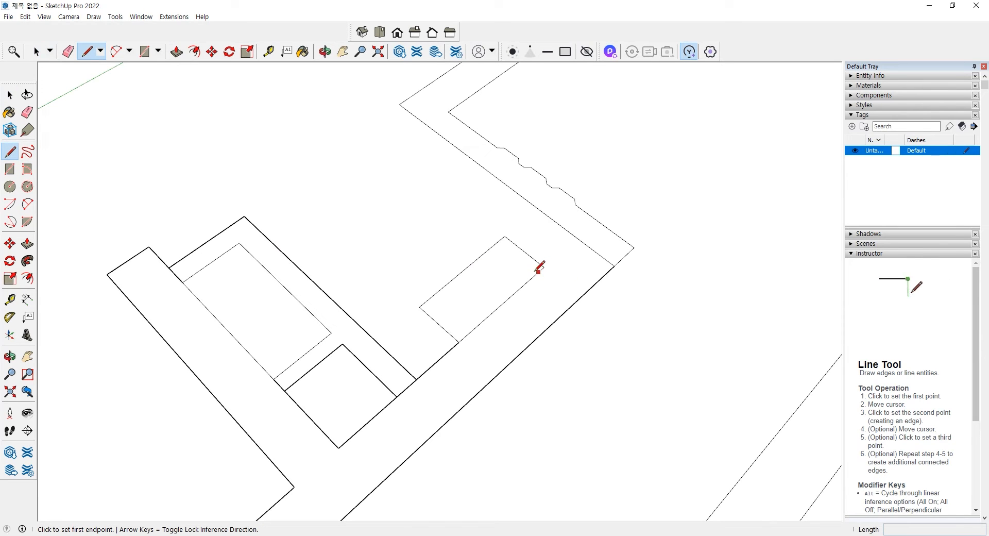
left_click(459, 342)
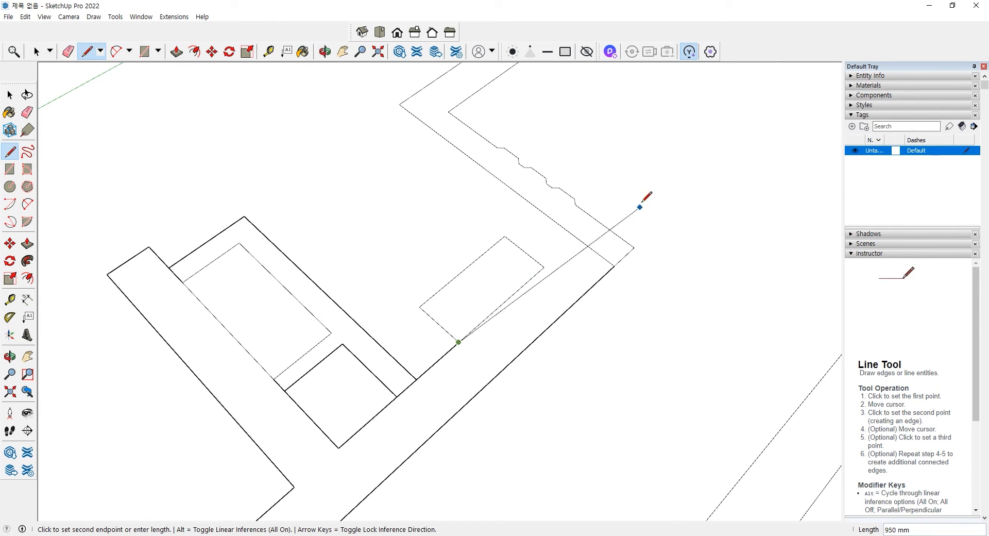
left_click(640, 181)
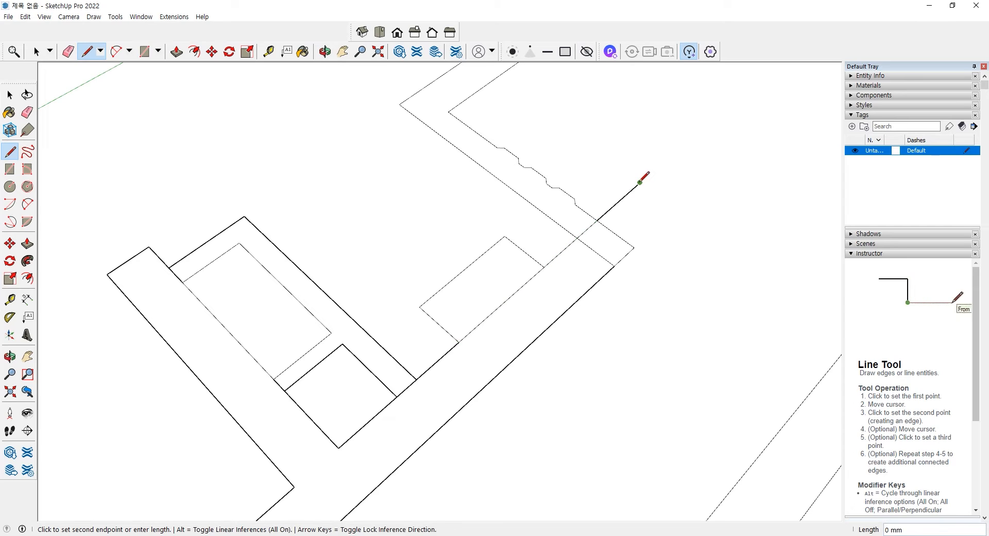
key("space")
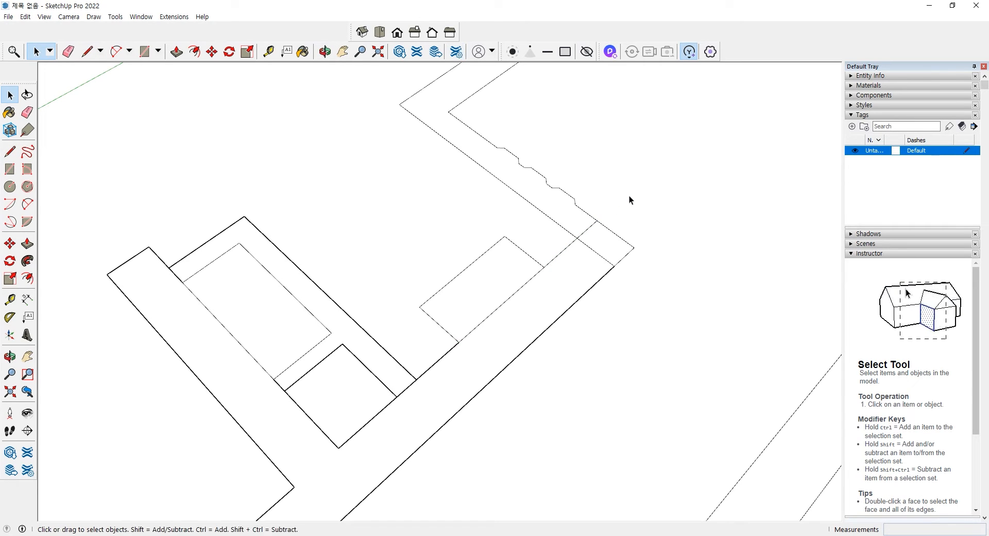
double_click(583, 229)
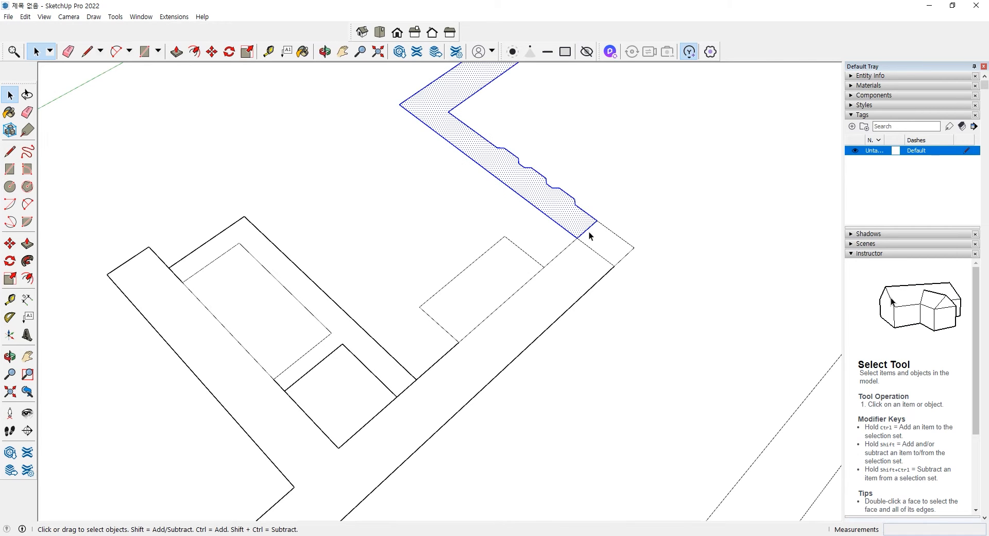
left_click(589, 228)
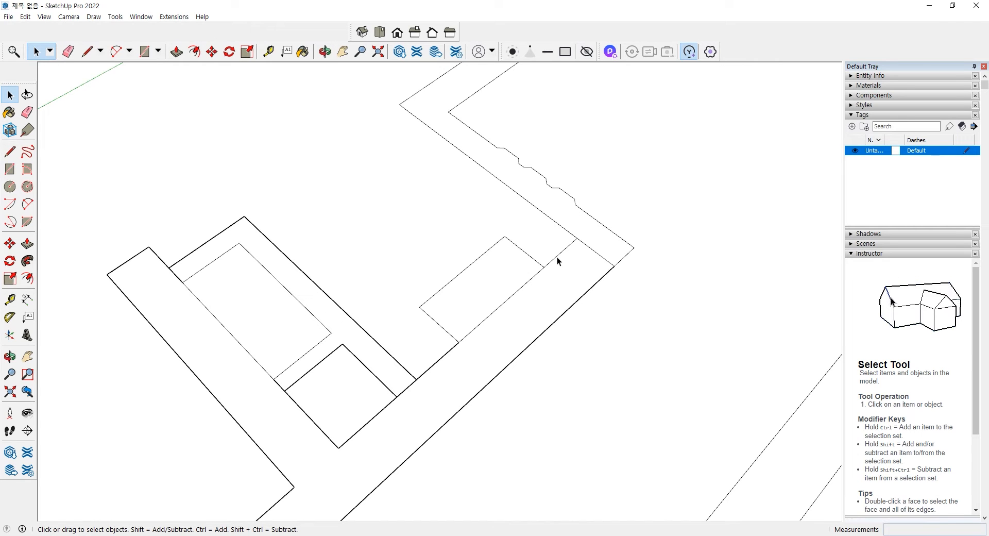
Divide the long wall at its inner bend with a line about 180 mm long to the outer edge, and erase the overshoot.
scroll(607, 275, "down", 3)
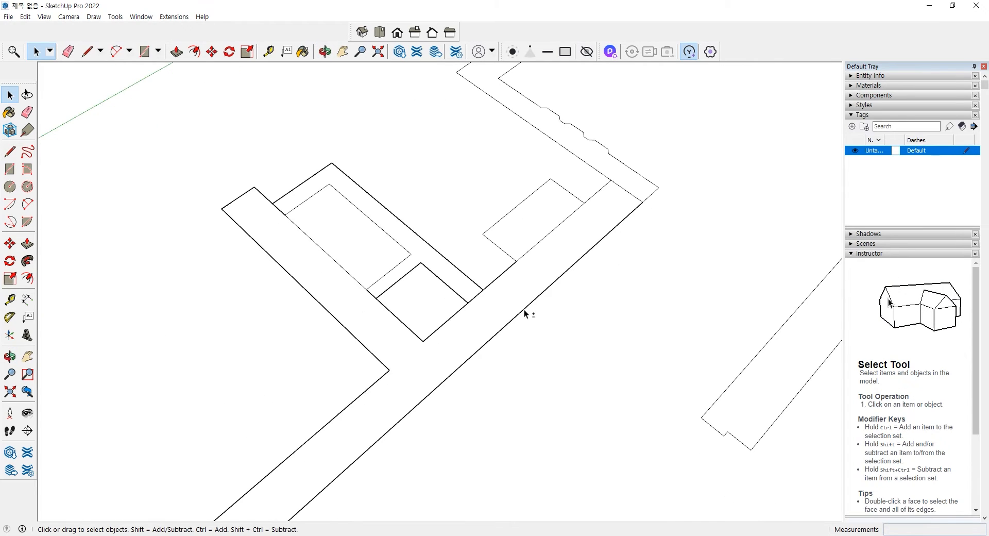
key("l")
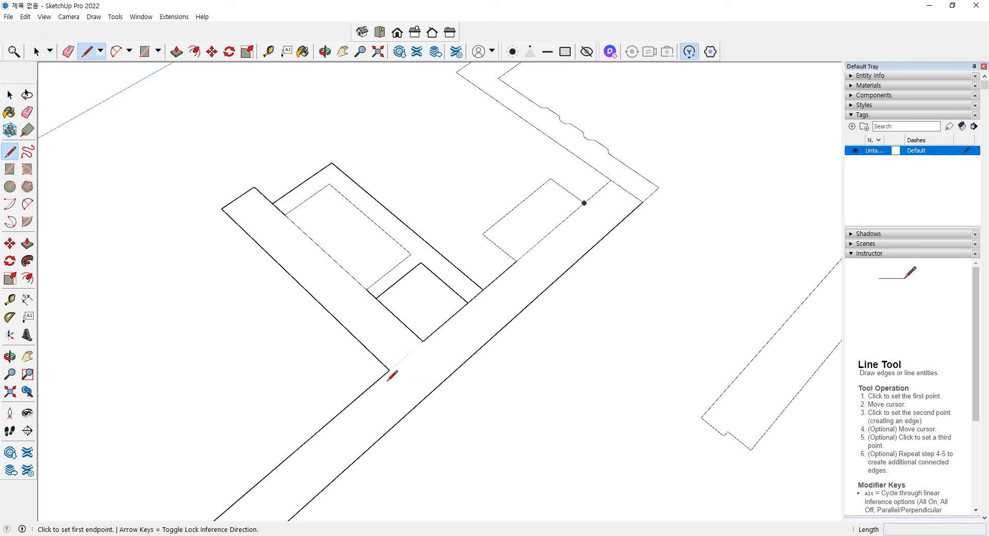
left_click(389, 370)
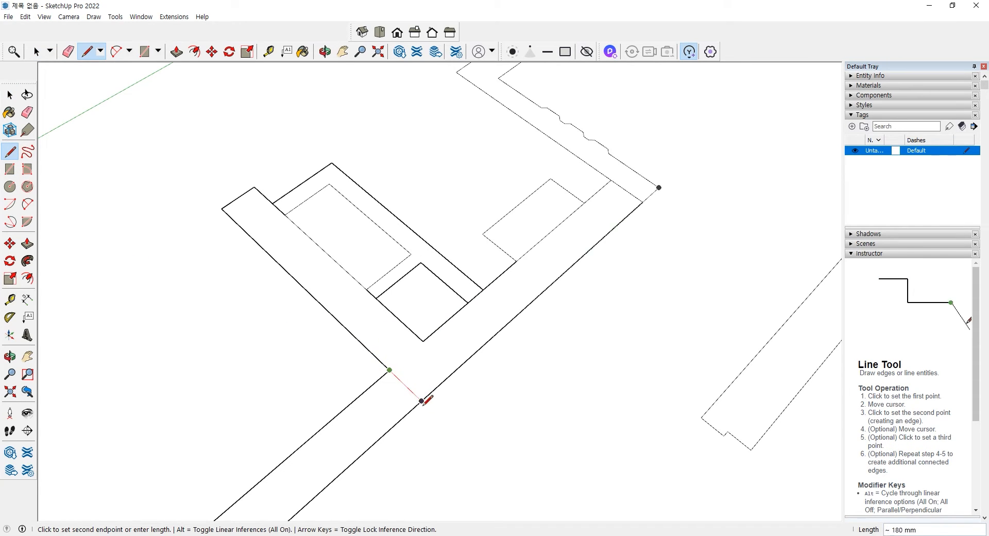
middle_click_drag(404, 393, 452, 285)
scroll(443, 343, "up", 3)
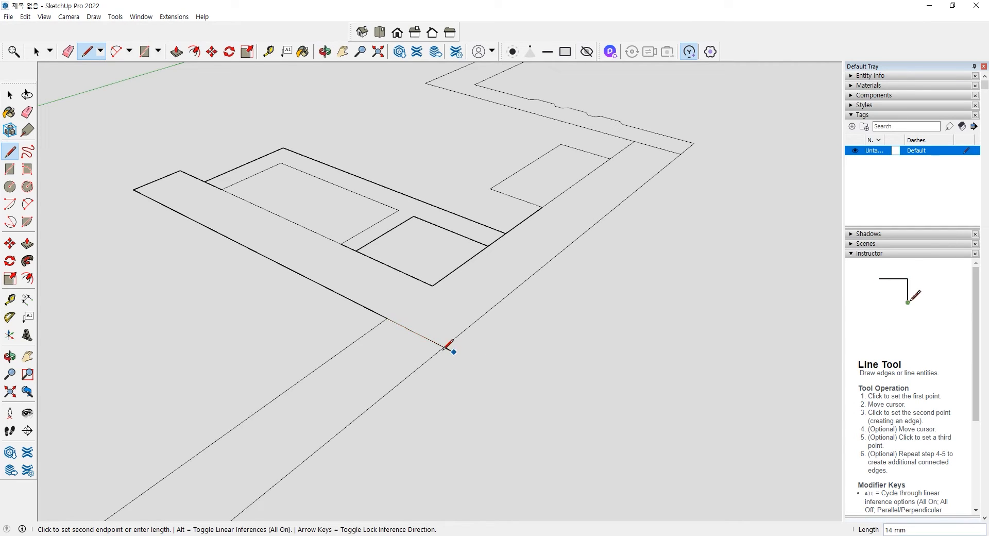
left_click(454, 350)
key("space")
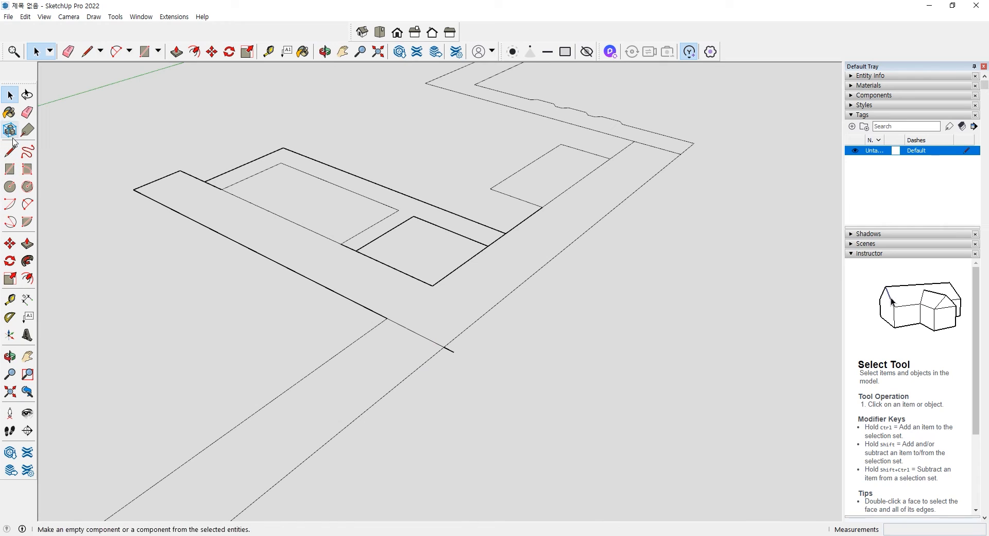
left_click(27, 112)
left_click(452, 350)
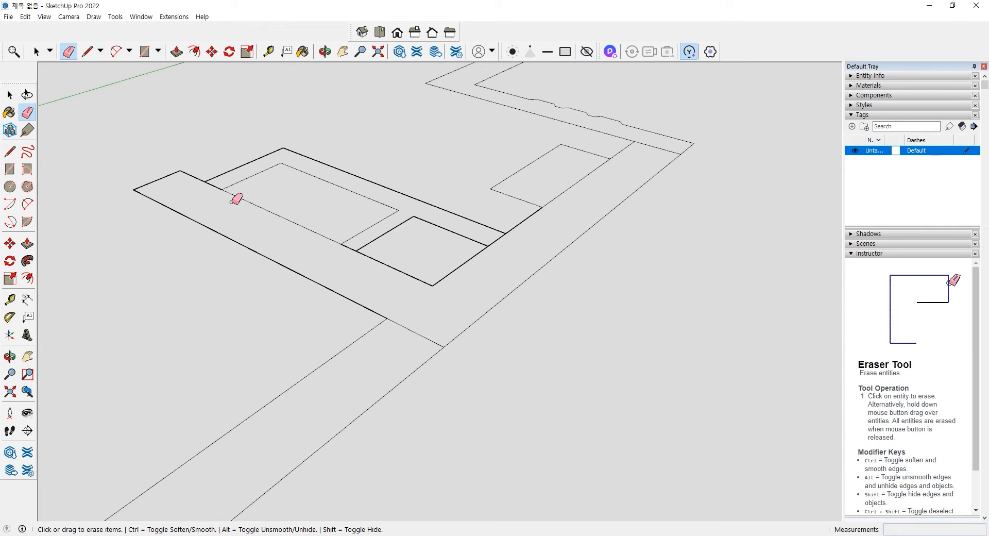
Remove the two short dividing edges at the ends of the upper wall with the Eraser, hiding the one beside the square.
scroll(232, 201, "up", 6)
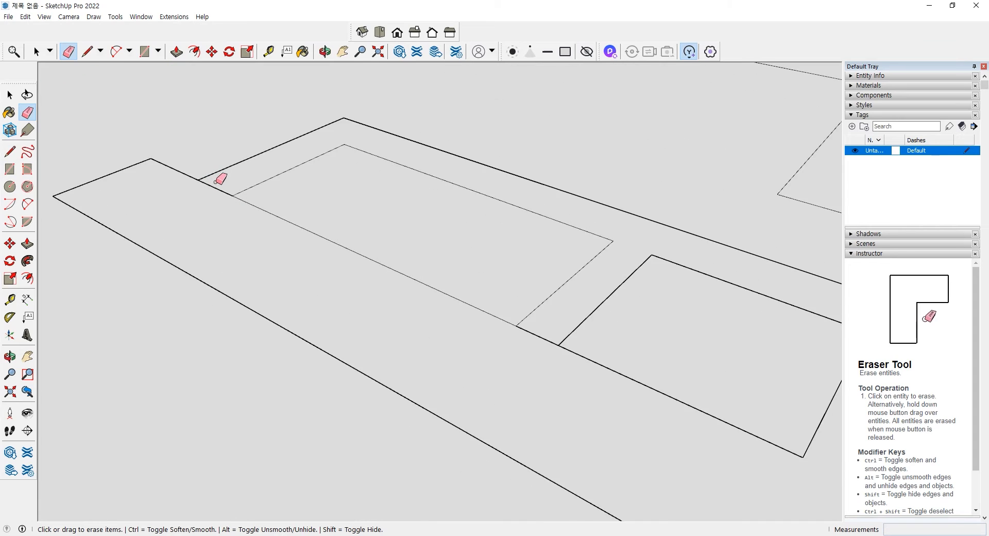
scroll(217, 191, "down", 1)
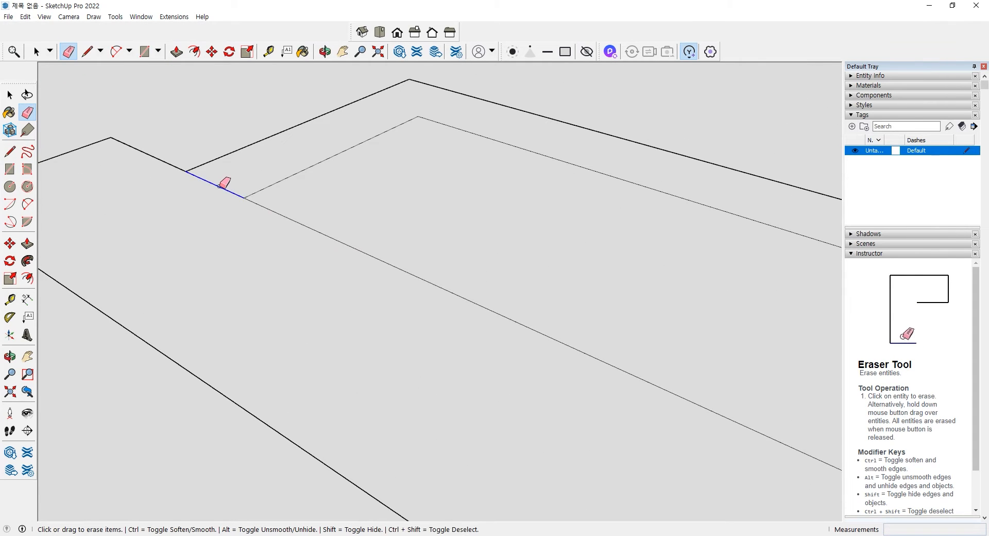
scroll(218, 192, "down", 4)
scroll(221, 191, "down", 2)
key("shift")
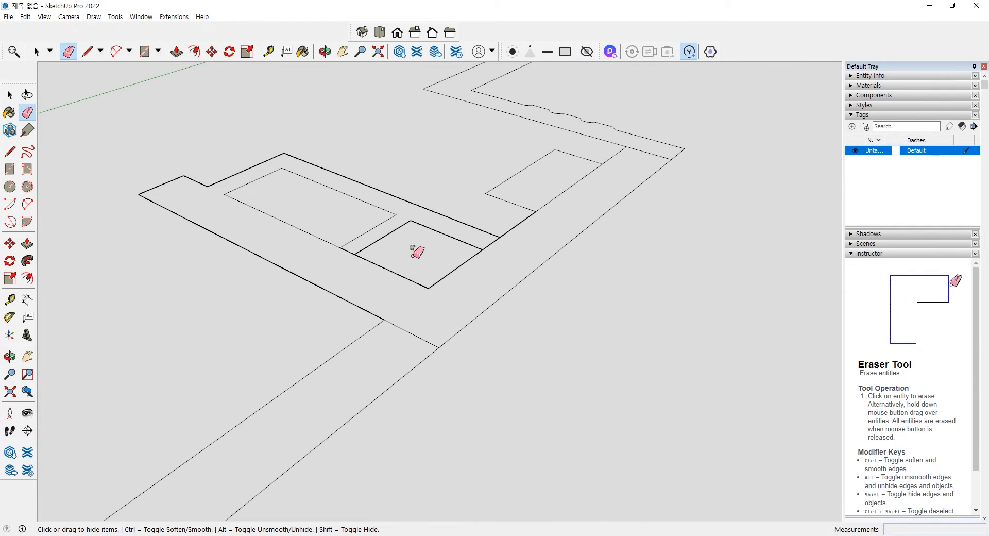
left_click(489, 241, "shift")
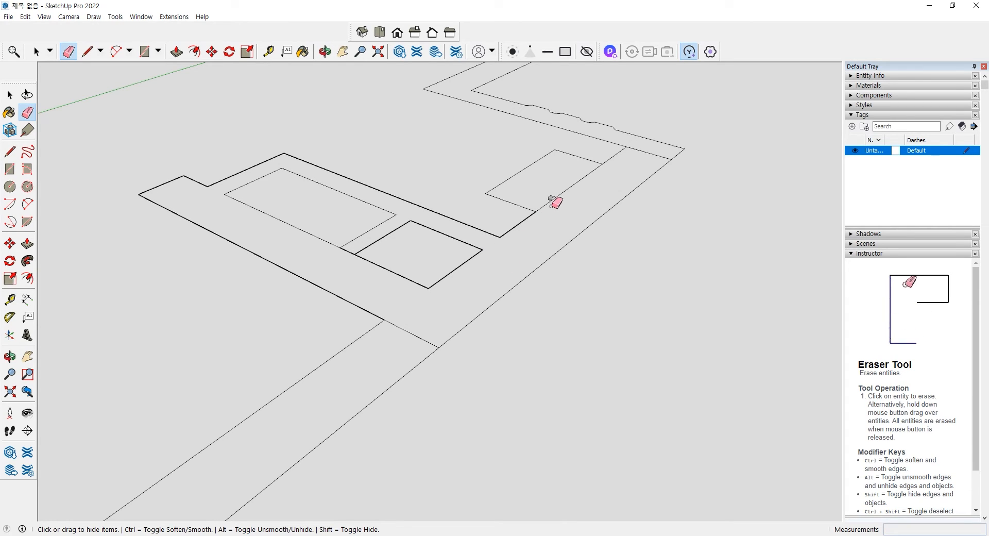
Hide the small rectangle's three edges that project from the long wall, keeping the side that runs along the wall.
left_click(515, 205, "shift")
left_click_drag(515, 196, 511, 175, "shift")
left_click(577, 154, "shift")
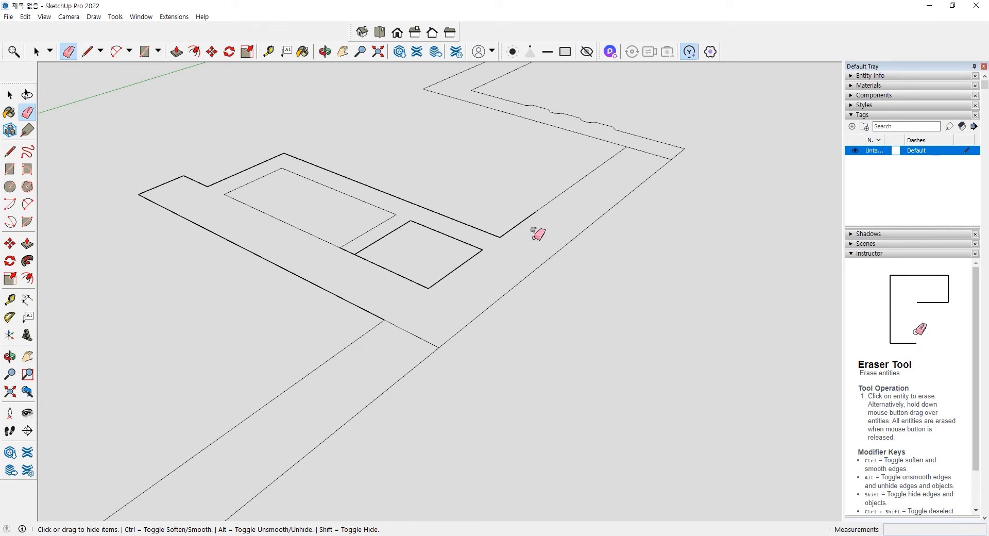
Retrace the long wall's inner edge from the upper wall's corner to the wavy wall, about 845 mm, and delete its first short segment.
key("space")
left_click(9, 151)
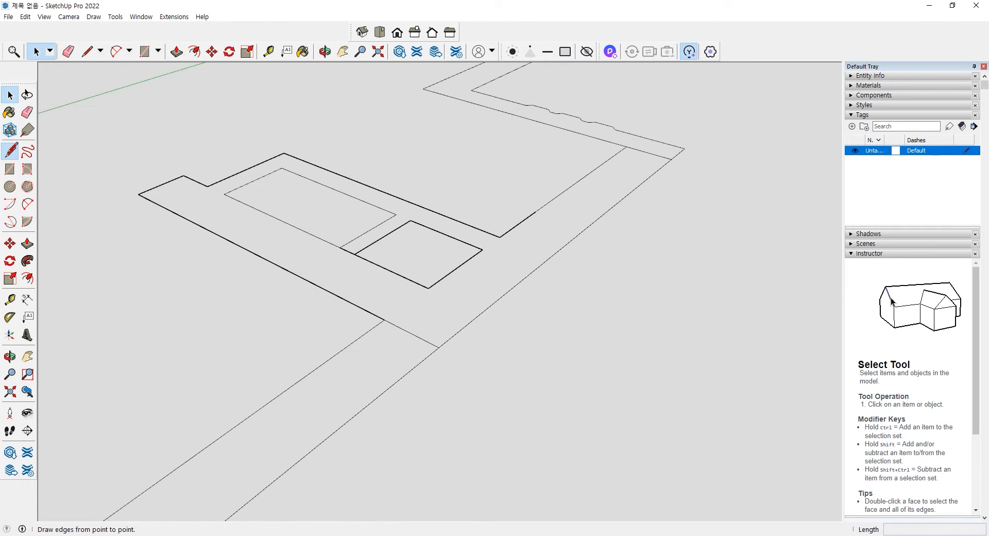
left_click(499, 237)
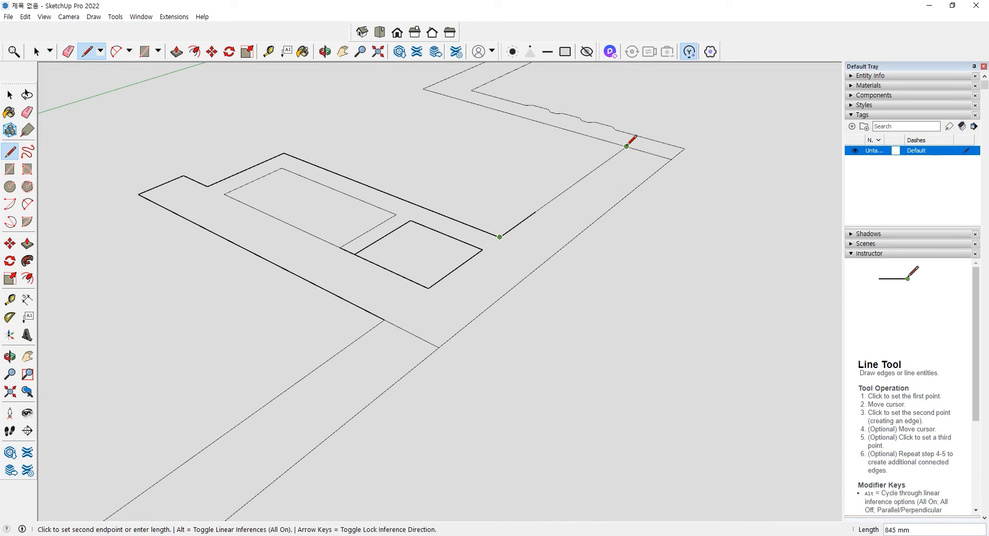
left_click(626, 146)
key("space")
scroll(533, 213, "up", 3)
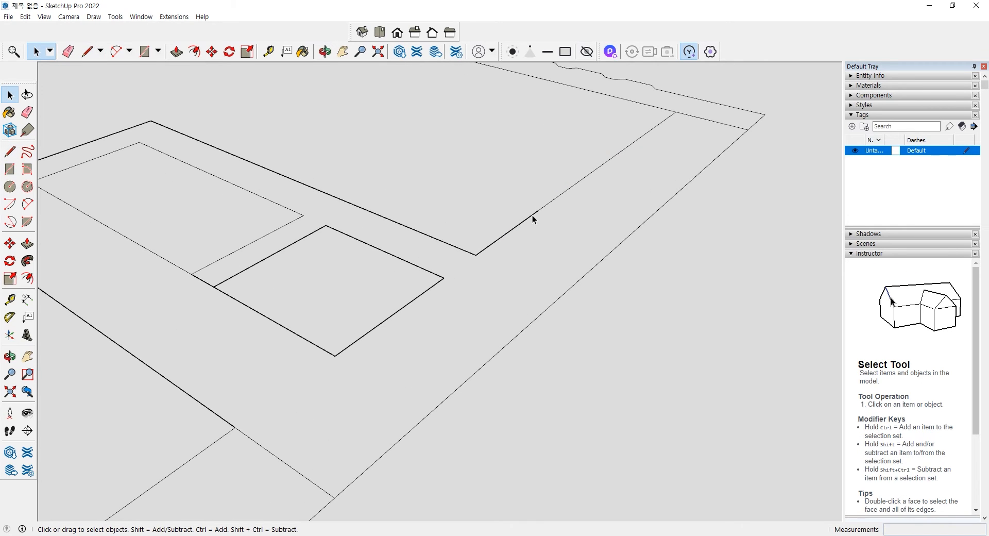
key("Delete")
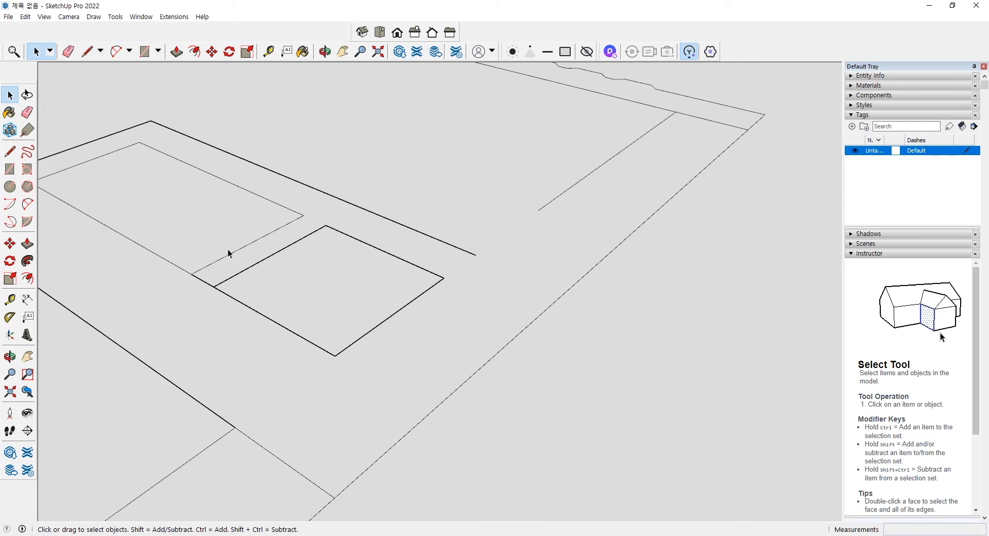
Try to redraw the long wall's missing inner edge from its loose end to the square's lower corner, and undo the line.
key("l")
left_click(539, 210)
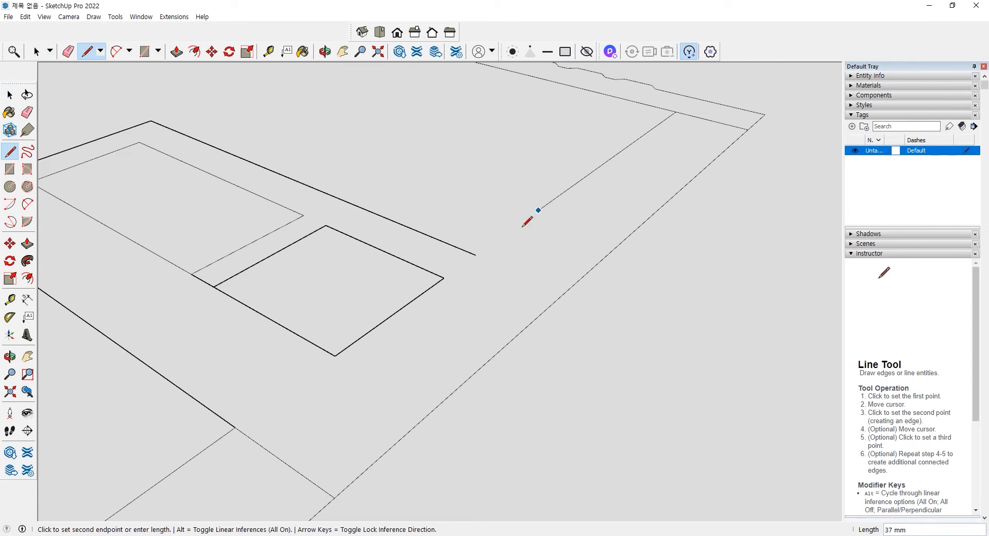
left_click(335, 356)
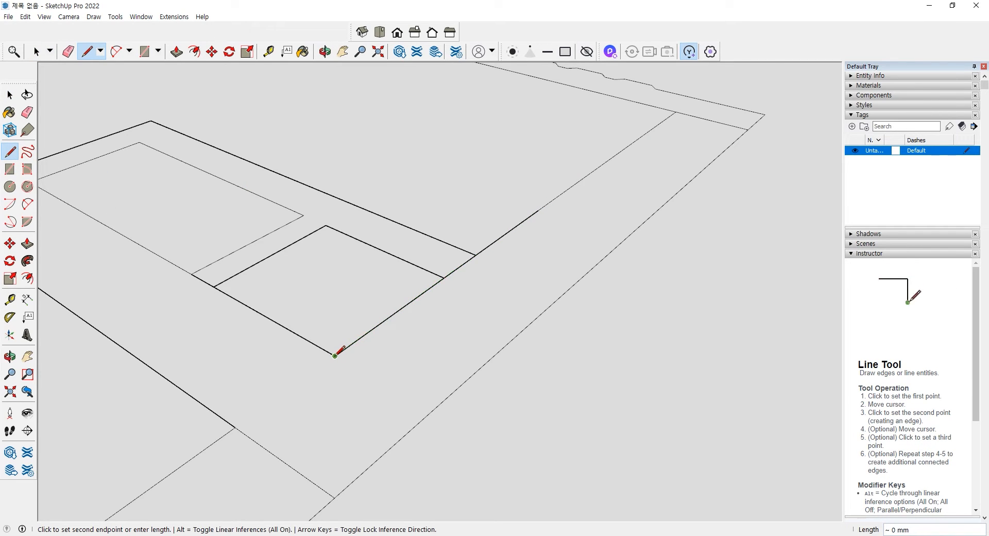
key("ctrl+z")
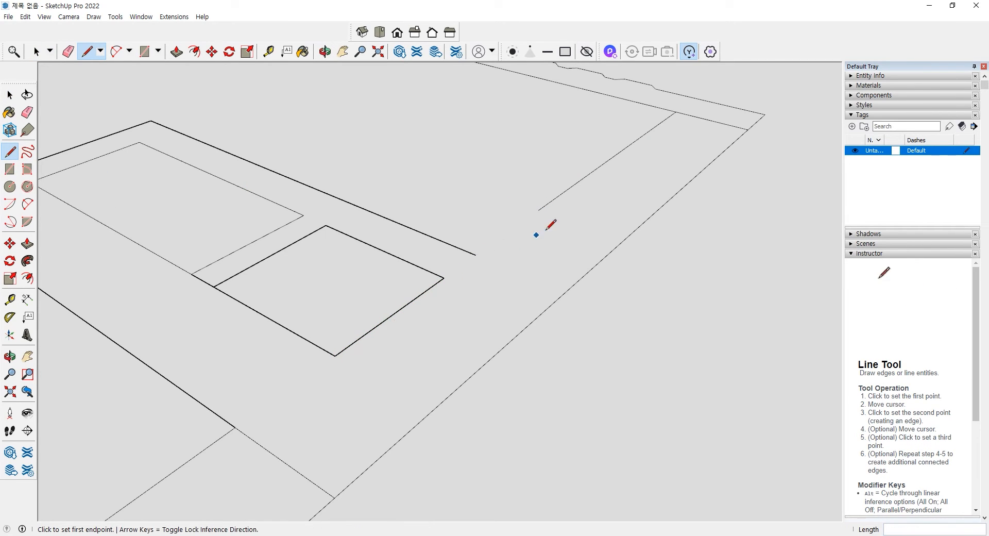
Delete the two remaining inner edge segments of the long wall up to the wavy wall.
key("space")
left_click(555, 201)
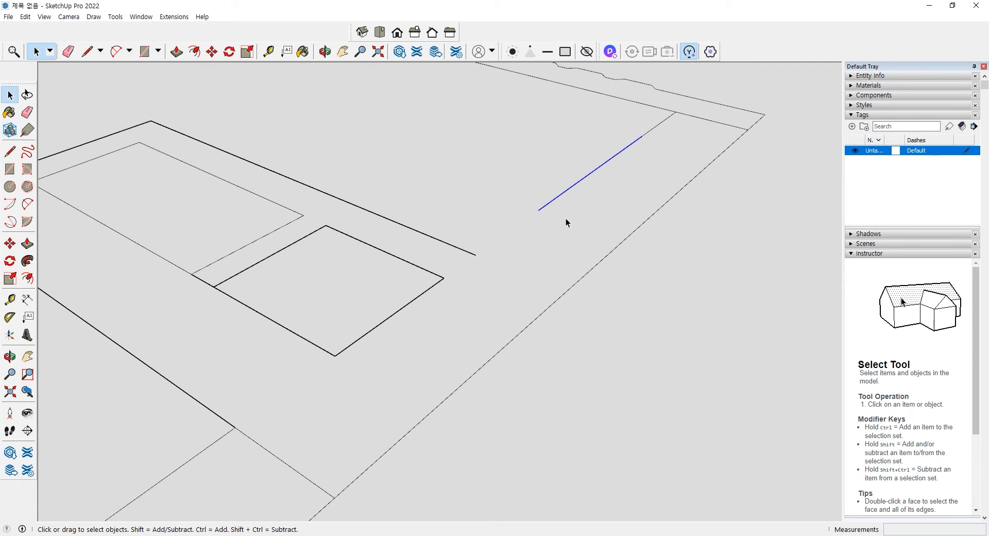
key("Delete")
left_click(648, 133)
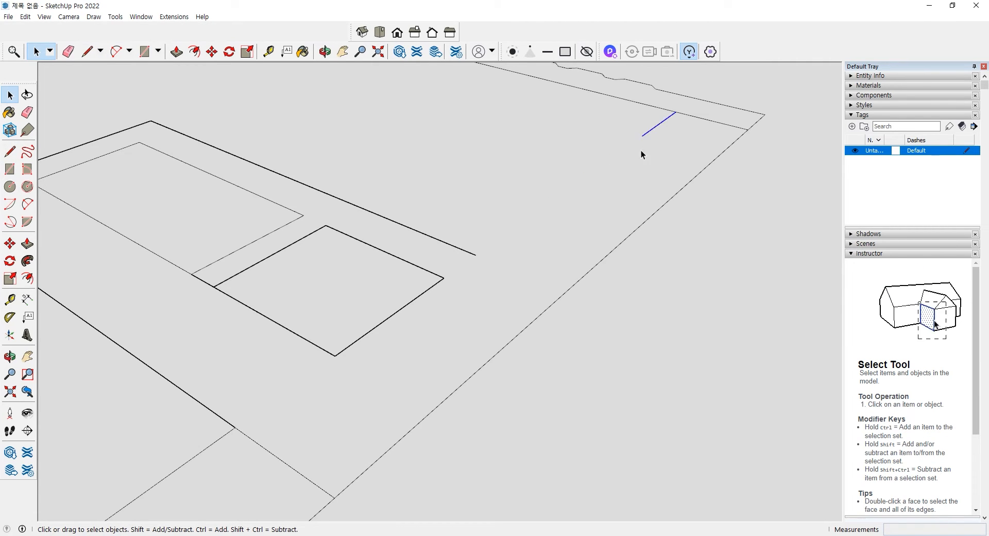
key("Delete")
Redraw the long wall's inner edge as one line along the green axis from the lower inner bend to just past the wavy wall.
left_click(10, 151)
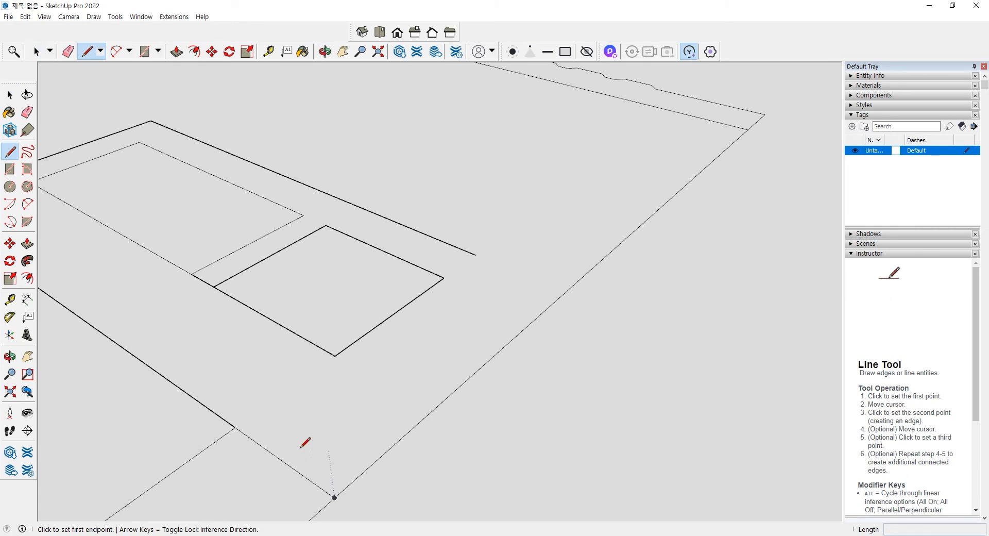
left_click(235, 427)
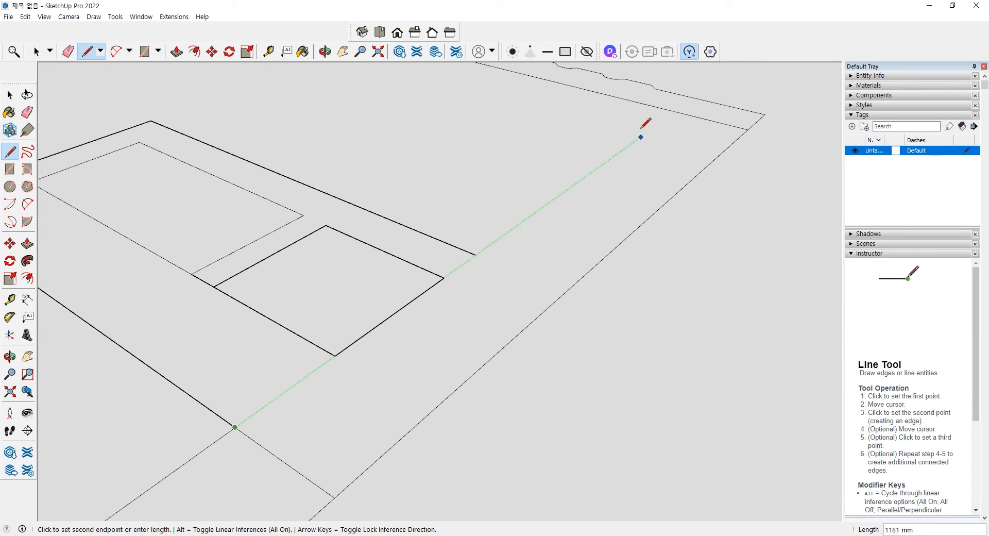
left_click(707, 89)
key("space")
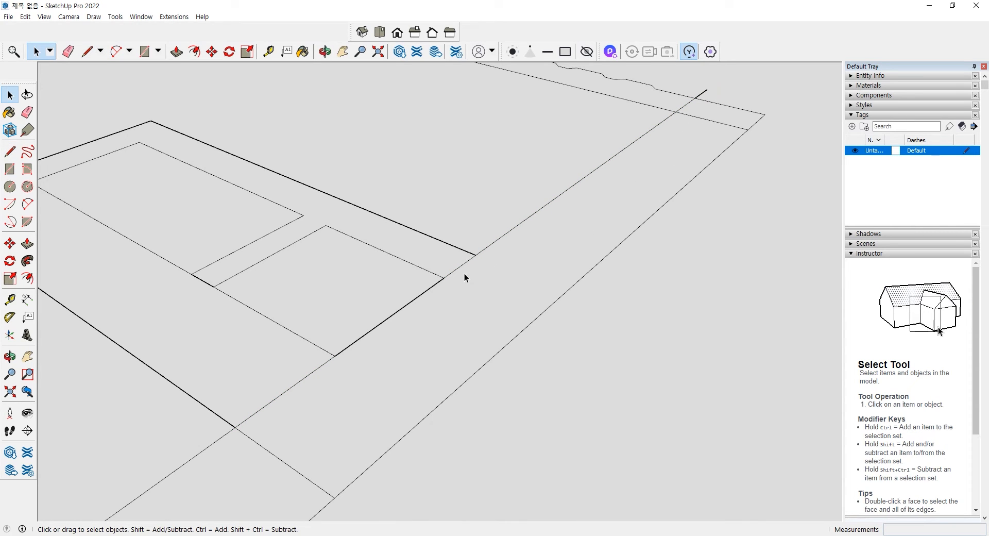
Select the square's edge beside the new line and examine their shared lower corner for an offset between the two edges.
left_click(391, 318)
scroll(327, 376, "up", 5)
scroll(347, 357, "up", 5)
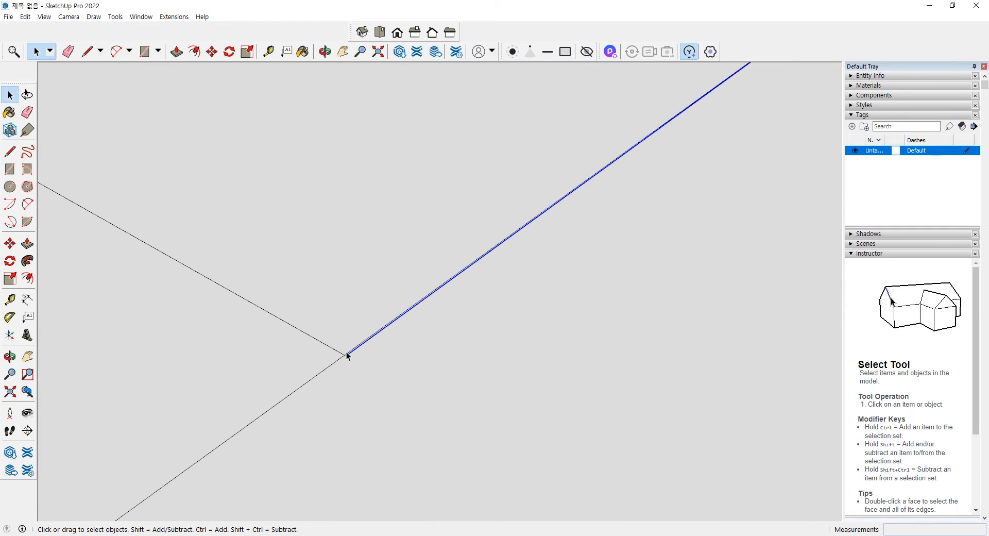
scroll(353, 355, "up", 1)
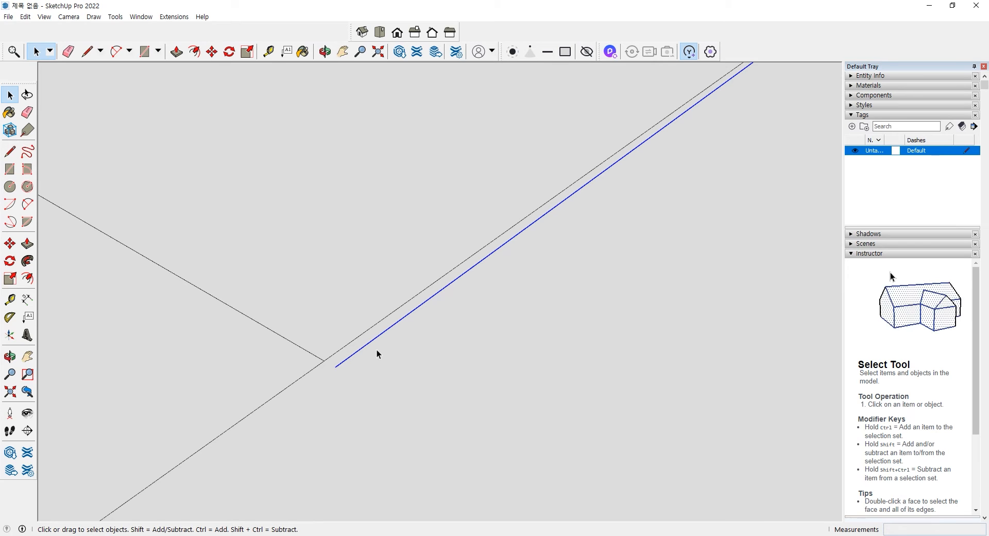
scroll(377, 345, "down", 3)
scroll(376, 333, "down", 5)
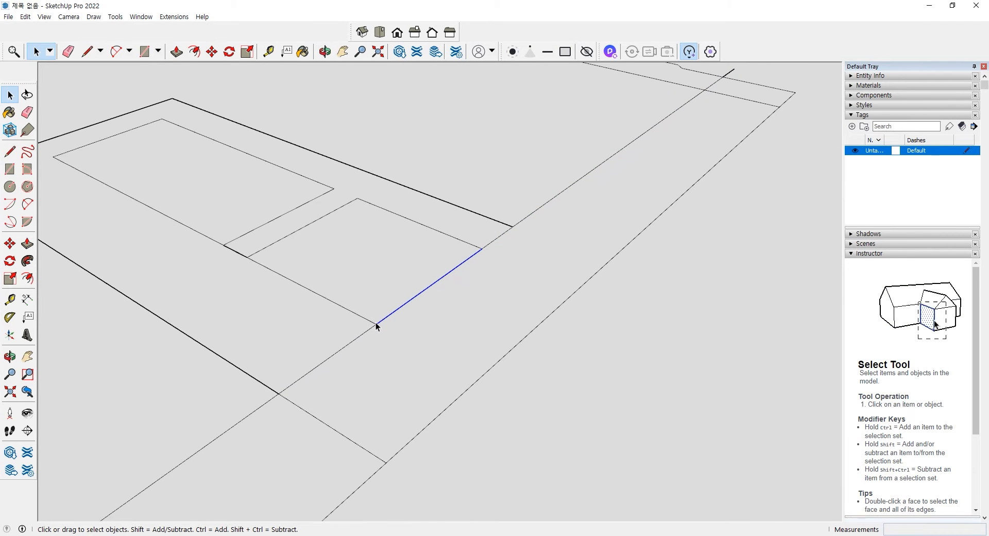
scroll(376, 324, "up", 5)
scroll(382, 322, "up", 5)
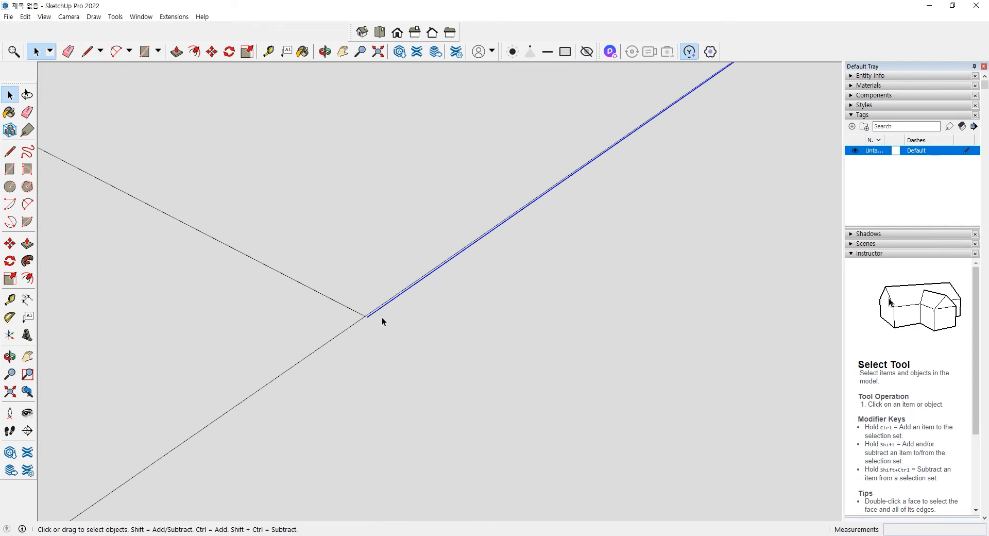
scroll(373, 314, "down", 4)
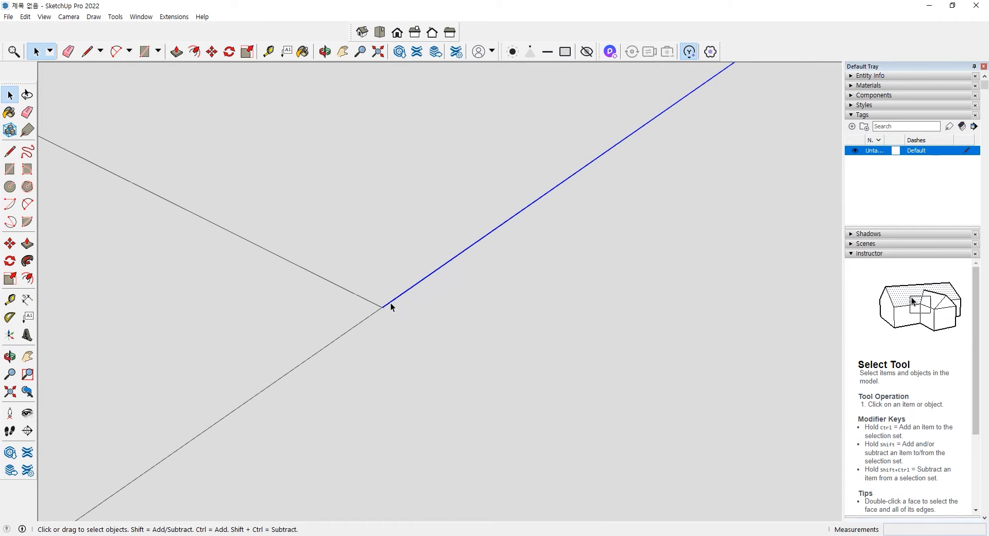
Clear the selection at the square's lower corner and delete the short line end sticking out past the wavy wall.
scroll(385, 307, "up", 5)
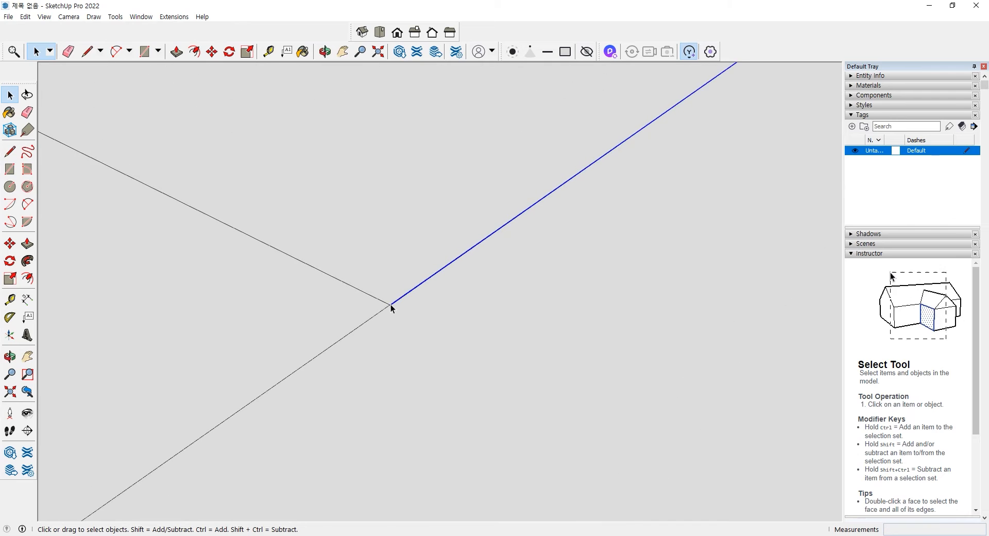
left_click(388, 304)
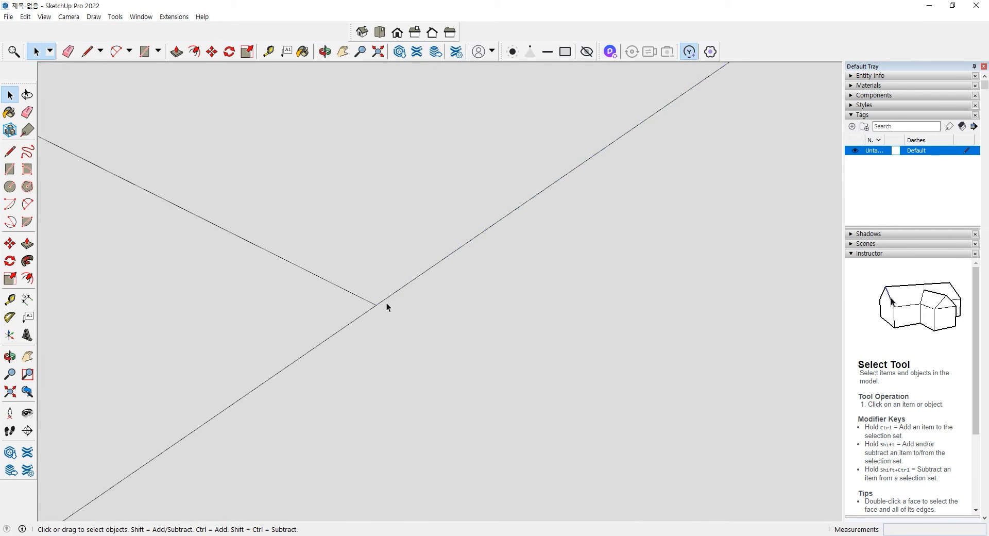
scroll(386, 303, "down", 5)
scroll(395, 300, "down", 3)
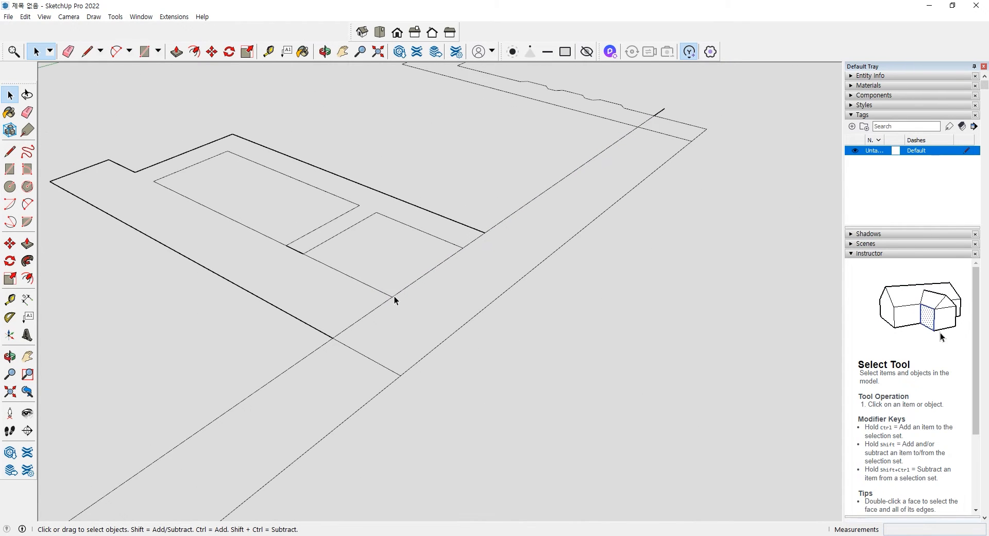
left_click(660, 113)
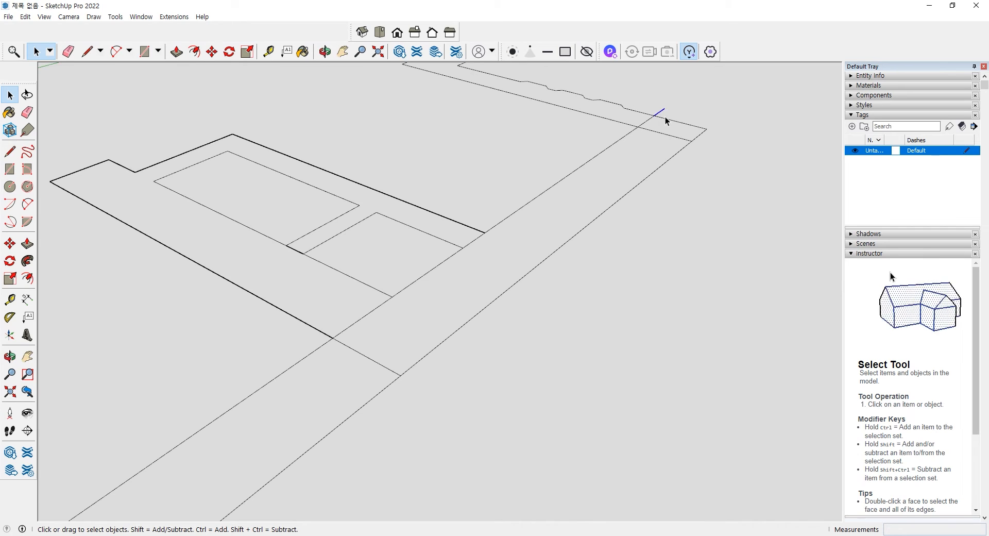
key("Delete")
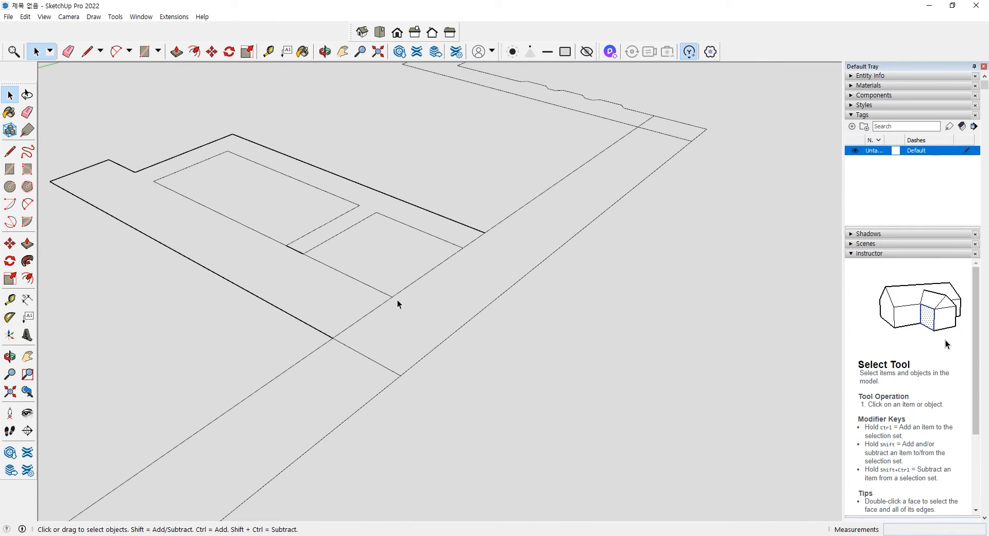
Trace the long wall's inner edge from the wavy wall to a point beyond the lower inner bend.
scroll(397, 299, "up", 1)
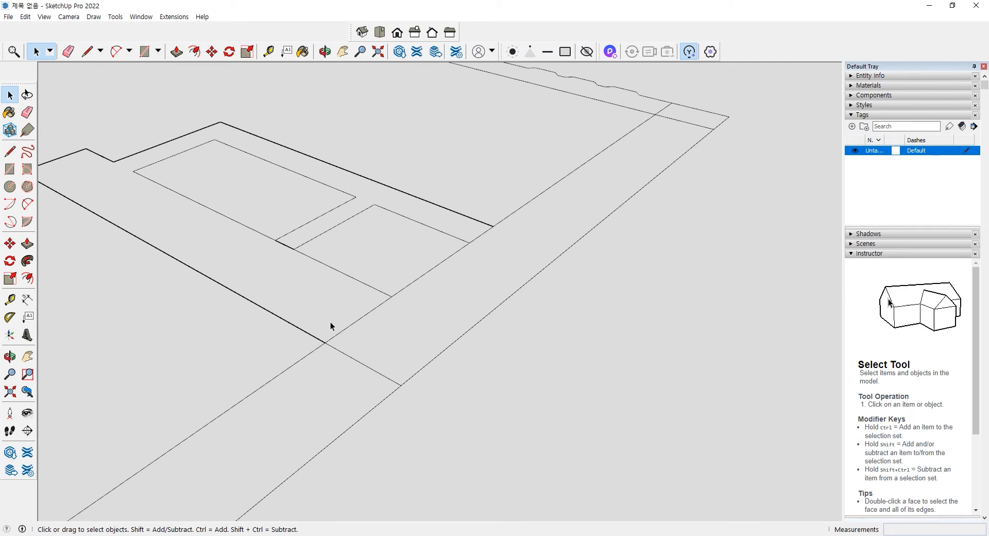
left_click(10, 152)
left_click(672, 103)
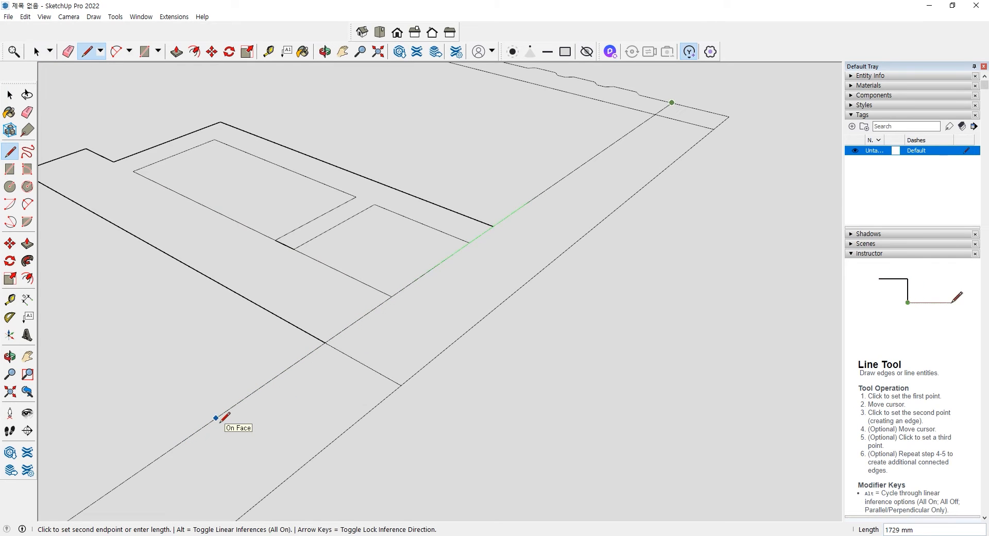
left_click(216, 418)
scroll(420, 283, "up", 4)
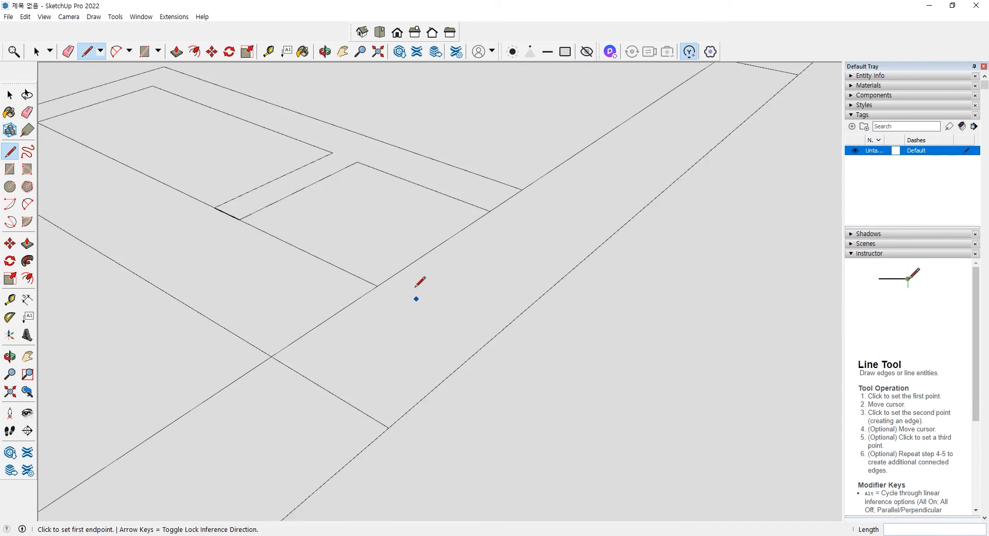
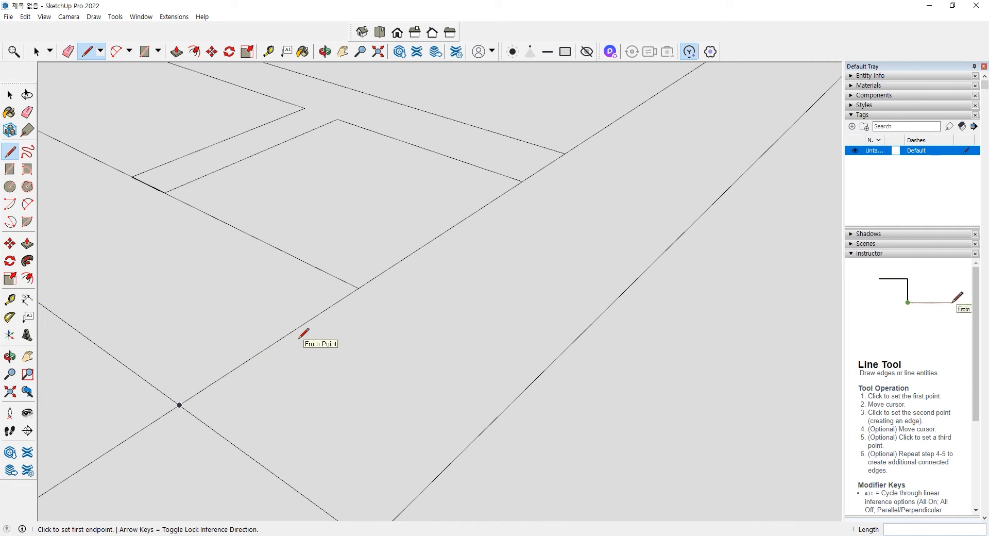
scroll(298, 350, "down", 1)
scroll(298, 348, "down", 2)
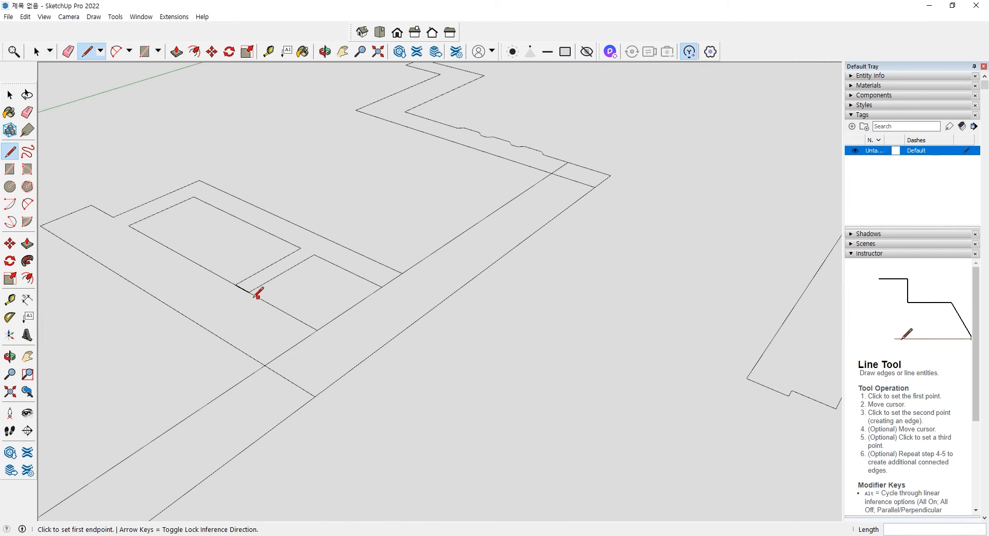
Erase the short edge between the rectangle and the square, and the inner edge segment below the square's lower corner.
scroll(245, 284, "up", 4)
key("space")
left_click(28, 111)
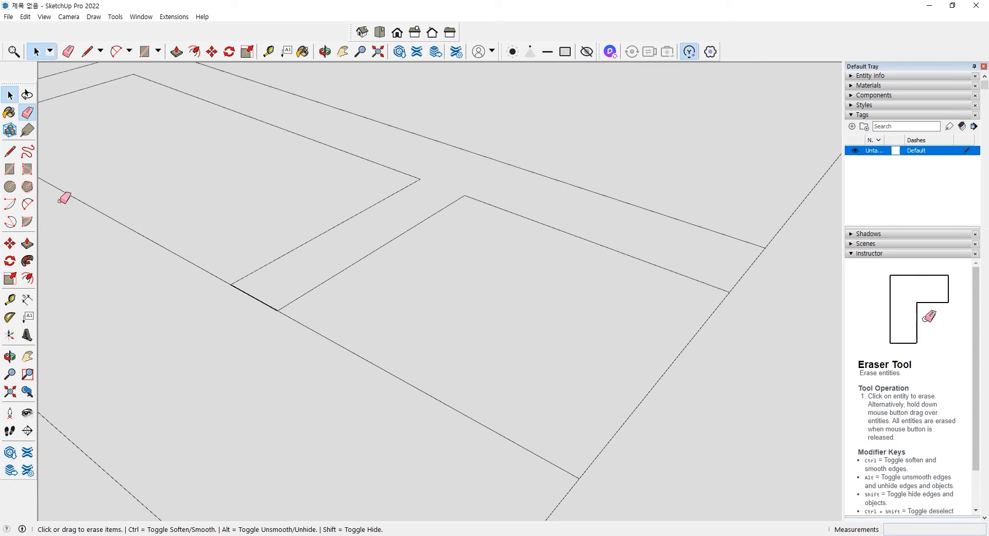
left_click(238, 288)
scroll(378, 453, "down", 2)
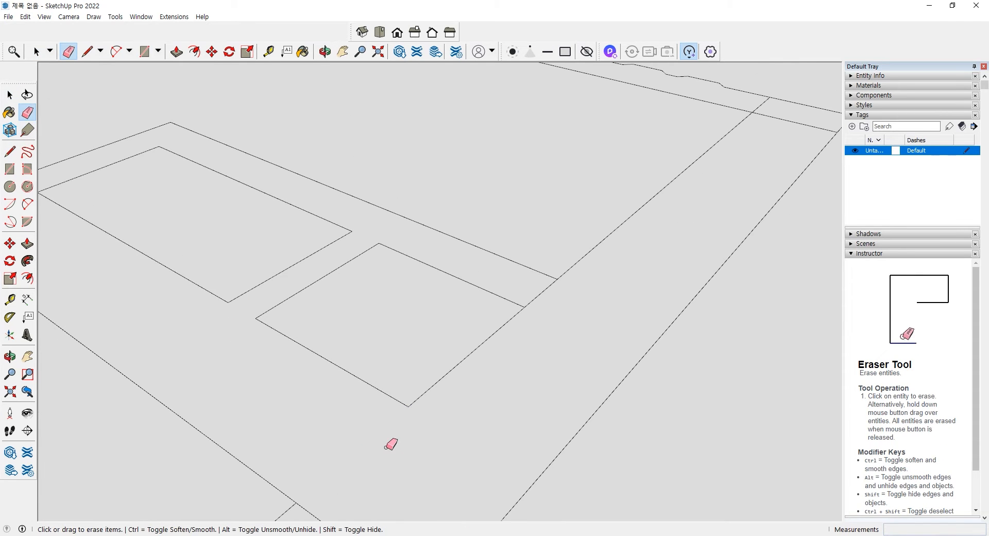
Erase the stray edges crossing the long wall below the square and at its corner with the wavy wall.
scroll(379, 462, "down", 2)
scroll(373, 464, "down", 3)
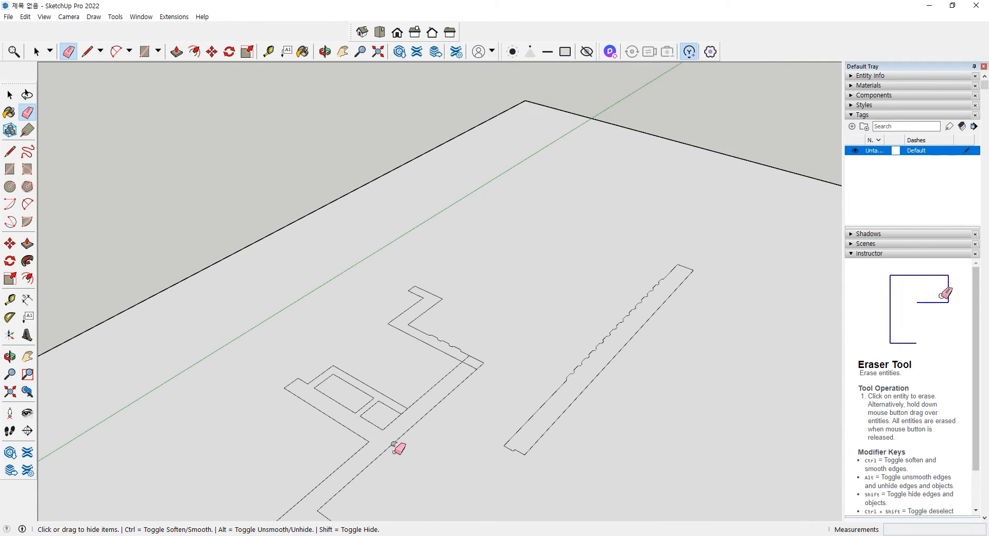
scroll(479, 350, "up", 4)
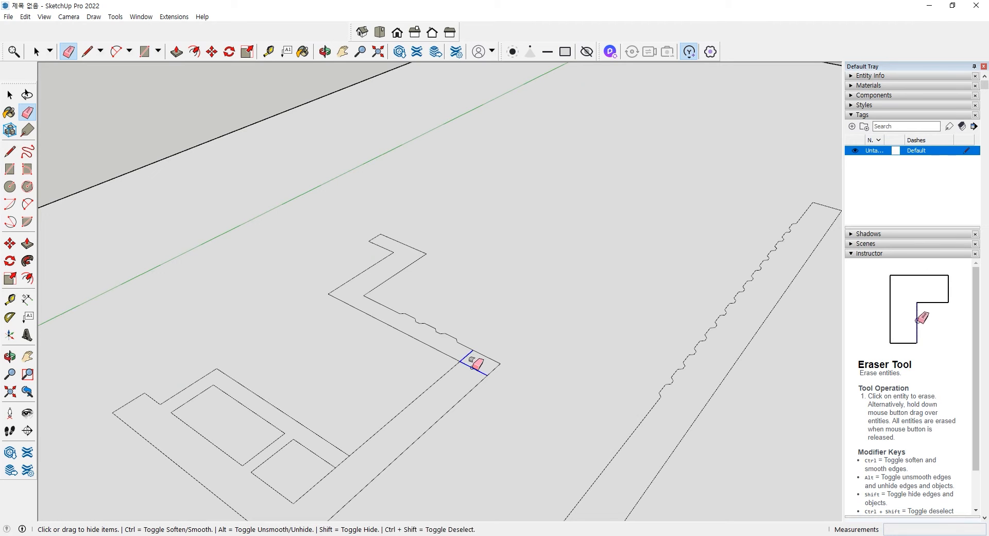
key("alt")
key("ctrl")
scroll(468, 375, "down", 3)
scroll(291, 253, "up", 2)
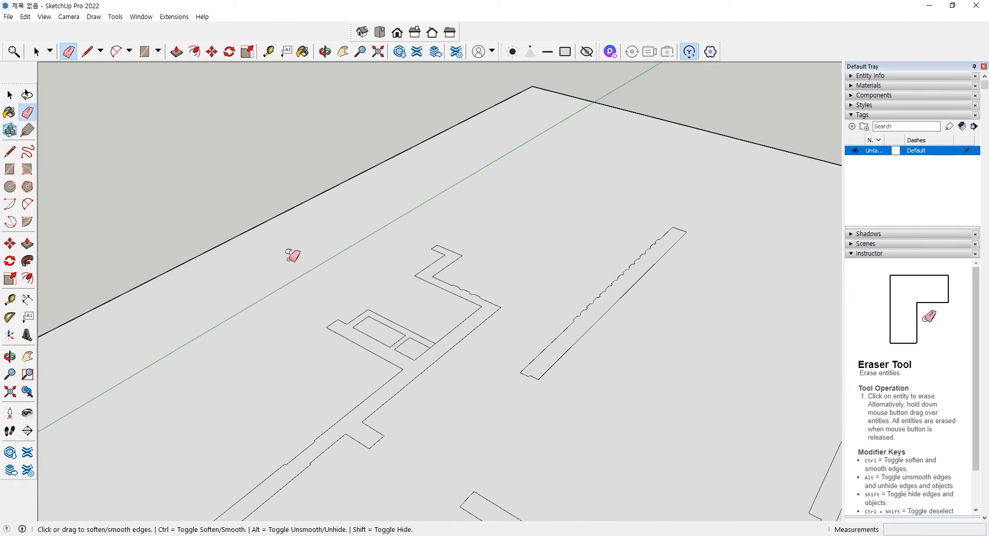
Delete the enclosed faces of the rectangle and the adjacent square.
left_click(9, 95)
scroll(420, 376, "down", 2)
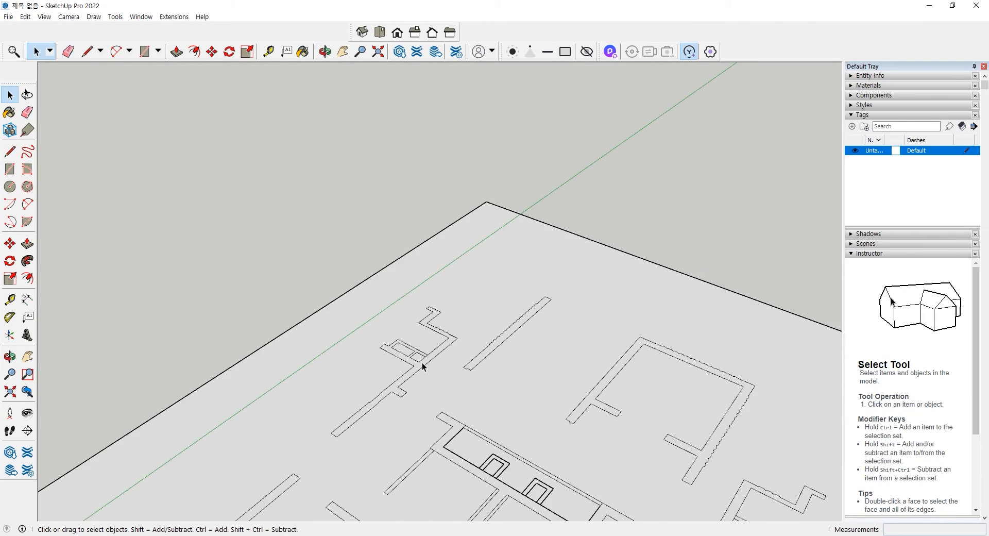
scroll(444, 339, "up", 3)
scroll(429, 314, "up", 1)
left_click(421, 310)
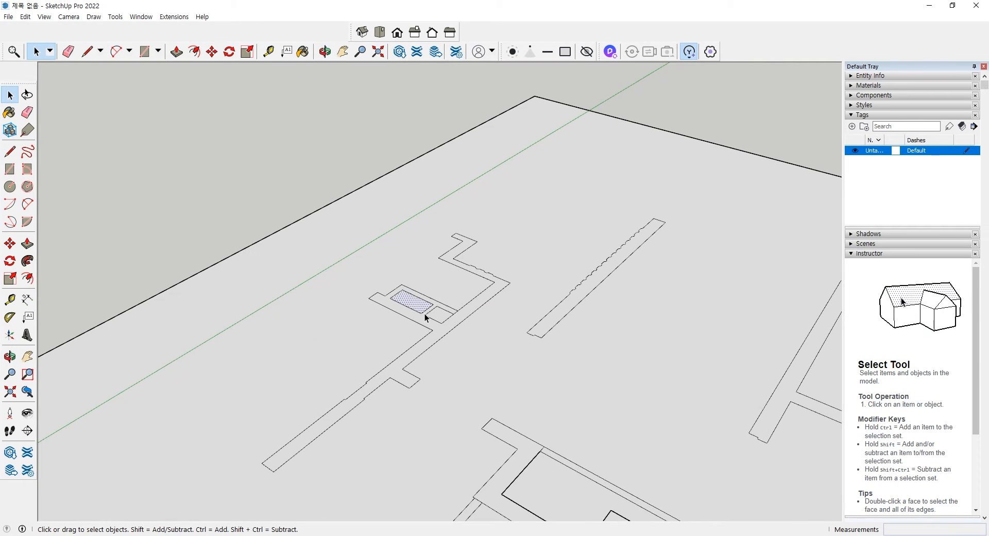
left_click(438, 316, "shift")
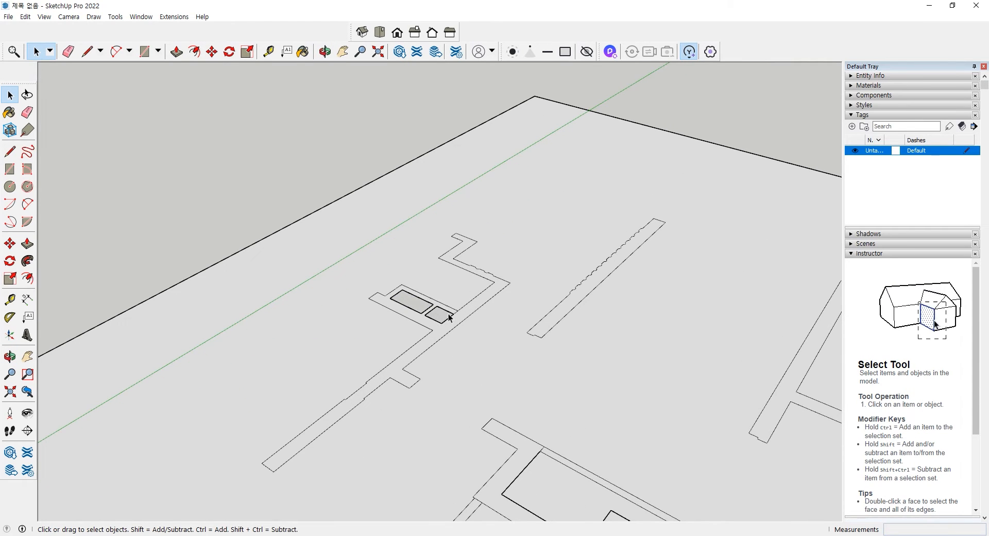
Trace the short end edge of the long central space from the outer wall line to its inner corner.
scroll(449, 318, "down", 3)
middle_click_drag(534, 395, 531, 364)
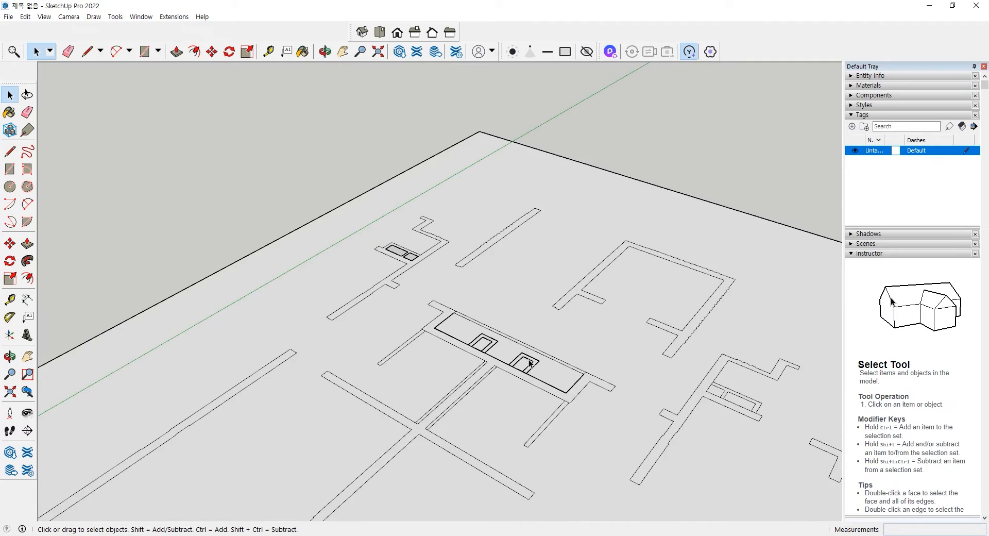
scroll(531, 363, "up", 8)
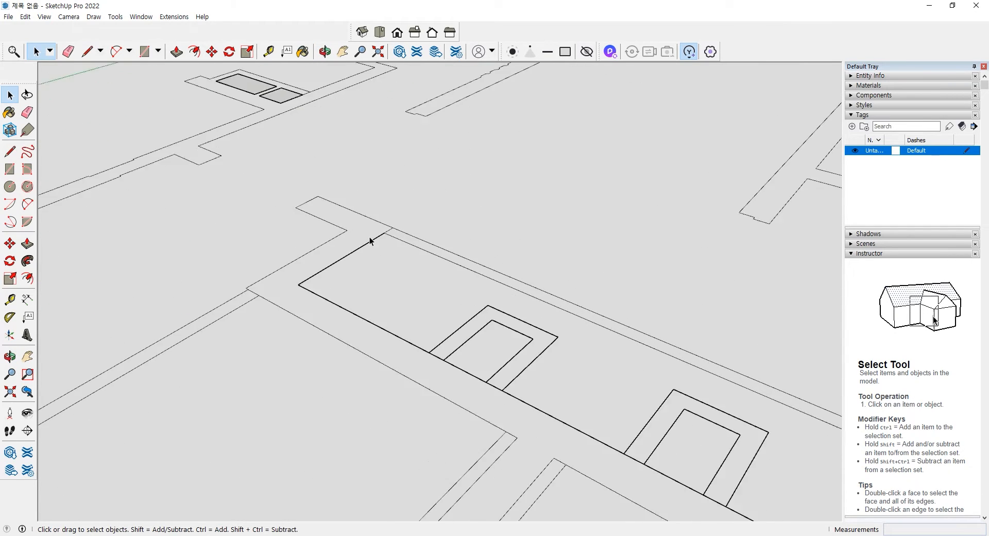
scroll(370, 241, "up", 8)
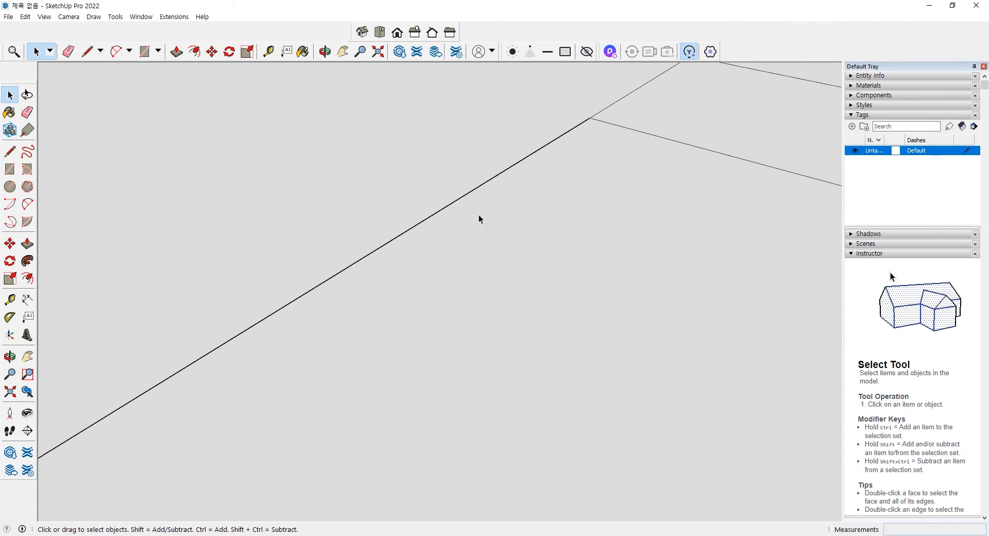
key("l")
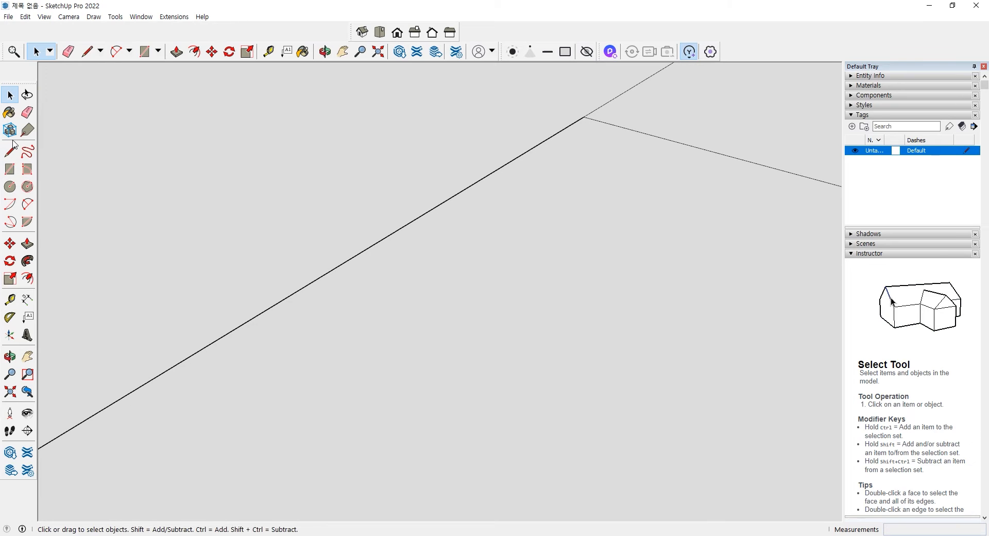
scroll(602, 110, "down", 2)
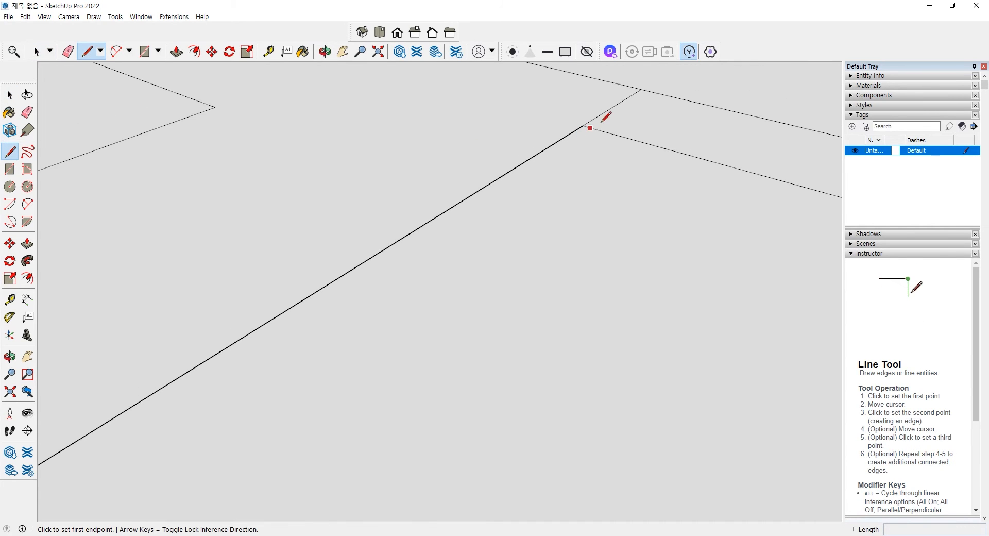
left_click(641, 89)
middle_click_drag(565, 153, 278, 393)
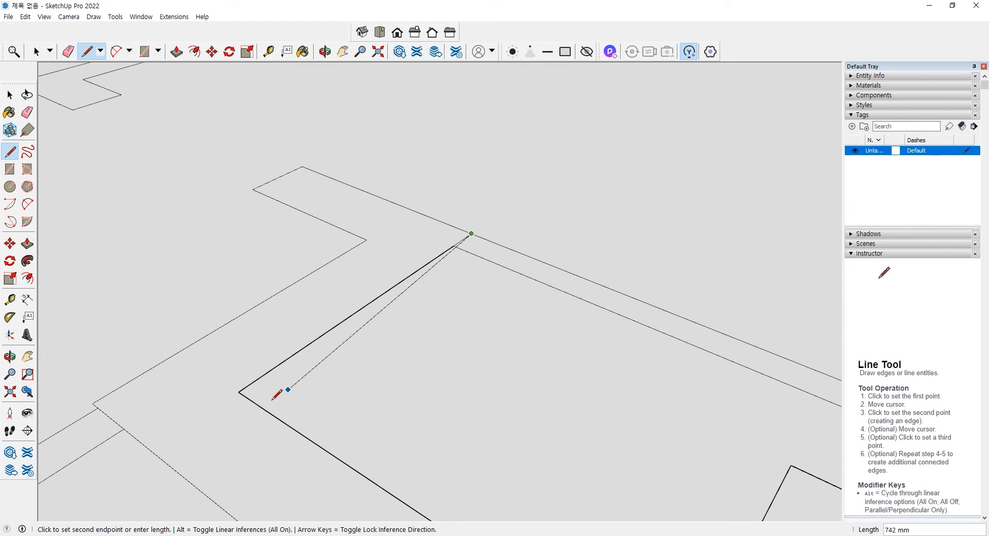
left_click(239, 391)
Draw a 250 mm line across the open base of each of the two small inner rectangles in the central space.
scroll(440, 411, "down", 4)
middle_click_drag(440, 410, 360, 335, "shift")
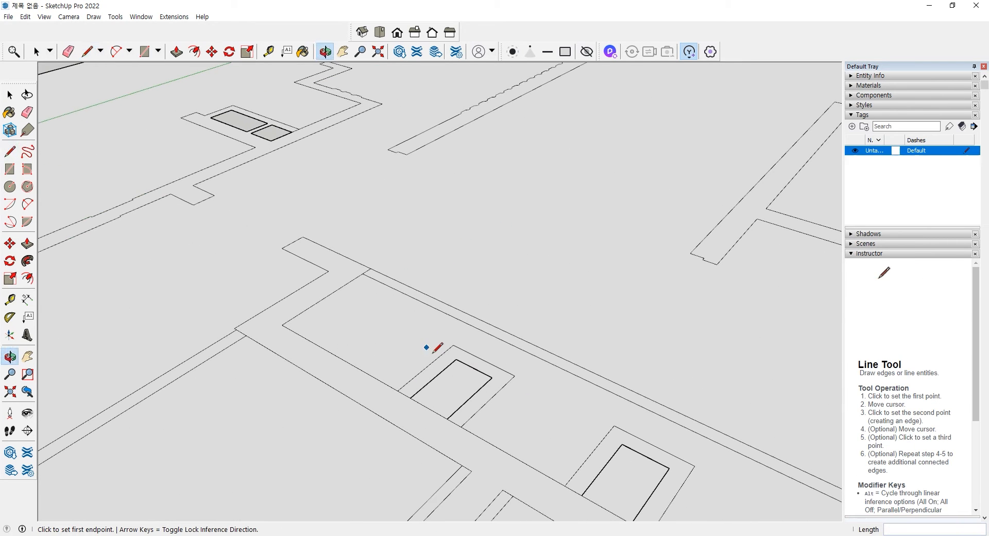
left_click(410, 398)
left_click(447, 418)
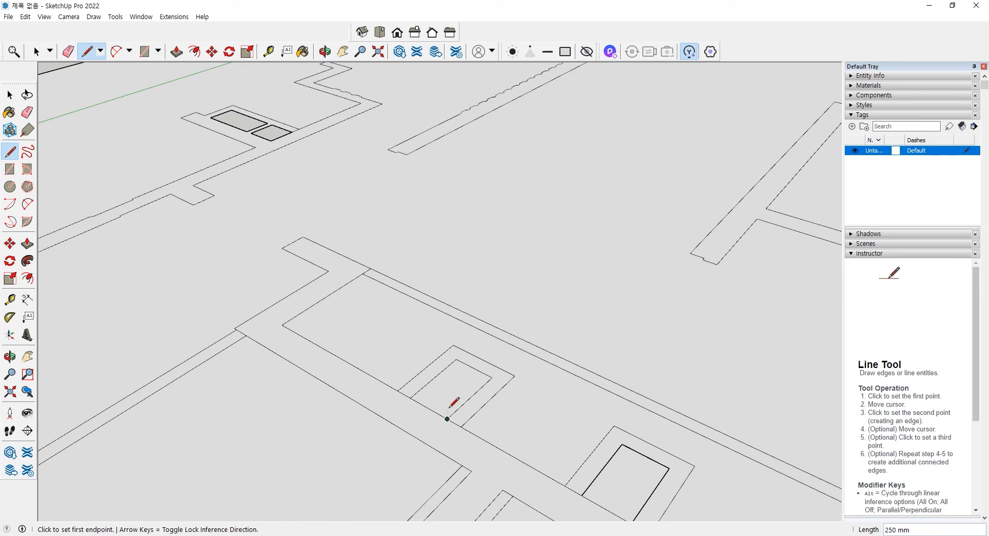
left_click(583, 495)
middle_click_drag(624, 492, 523, 397, "shift")
scroll(524, 397, "up", 1)
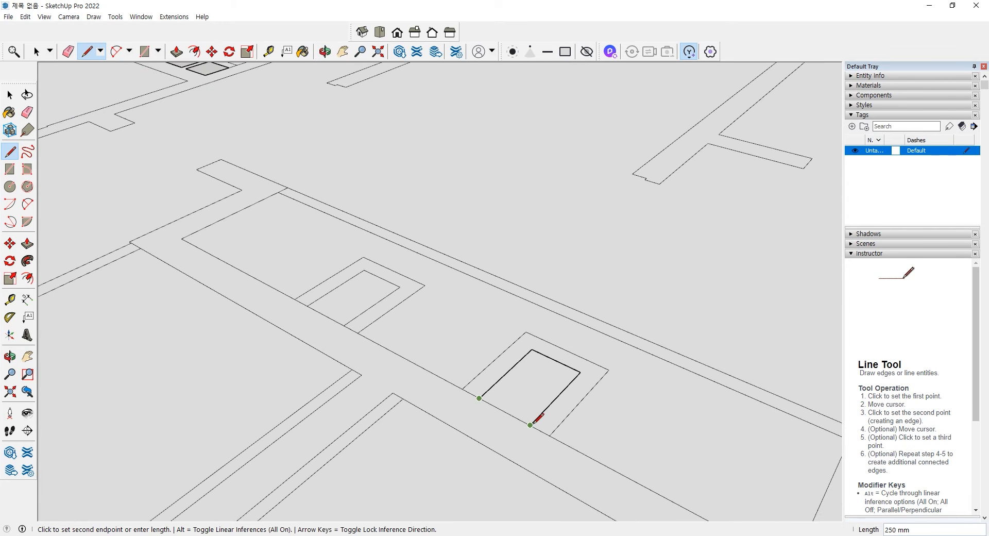
left_click(530, 425)
Delete the central space's large face and the faces inside its two small inner rectangles.
scroll(530, 425, "down", 2)
key("space")
left_click(582, 412)
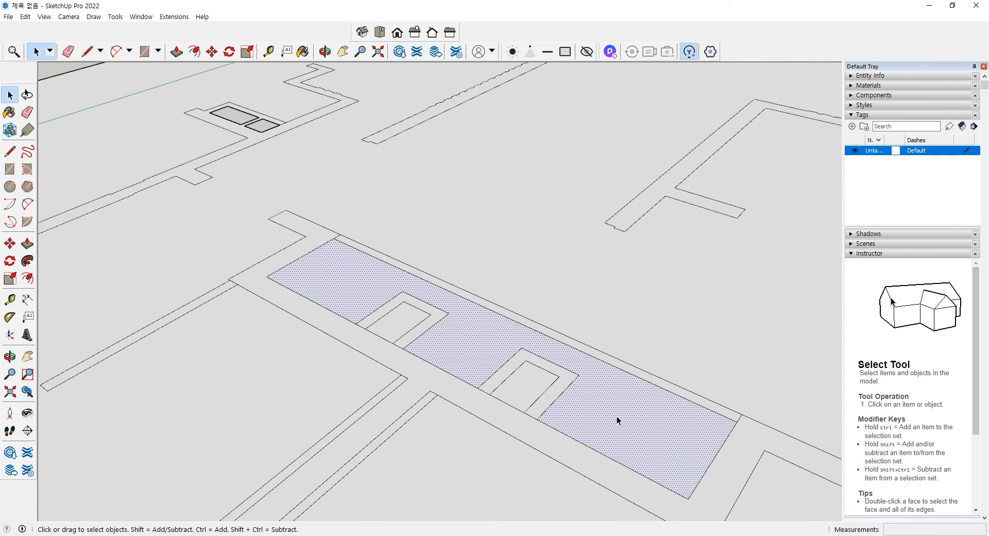
left_click(434, 373)
left_click(399, 328)
key("Delete")
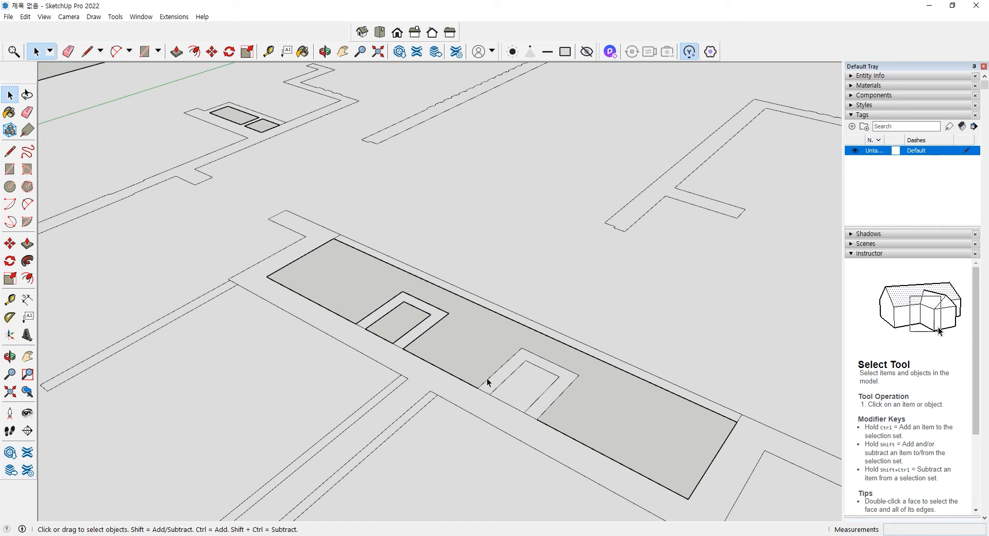
left_click(520, 396)
key("Delete")
Erase the doubled lines along the diagonal wall below the central space and the stray short edges at the wall crossing.
scroll(417, 413, "down", 5)
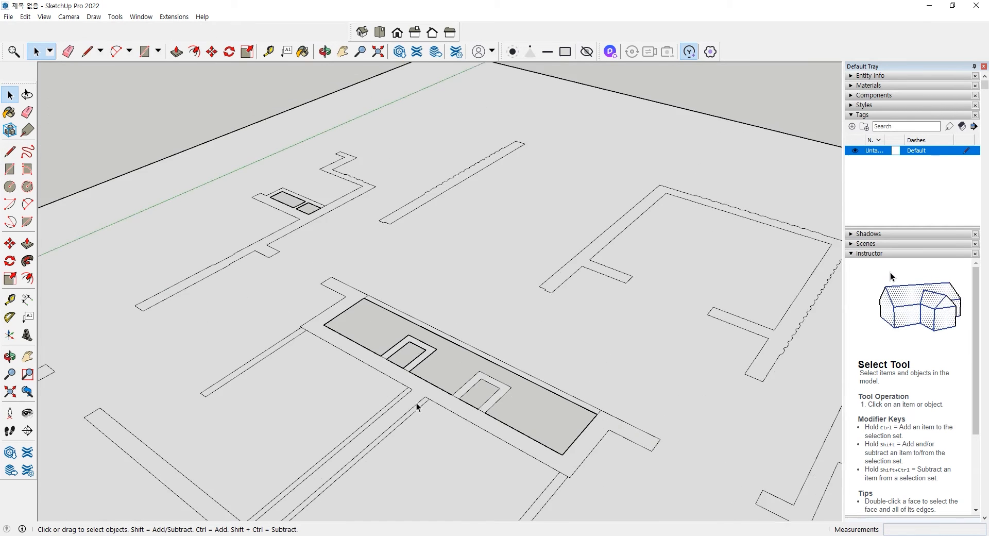
scroll(372, 448, "up", 3)
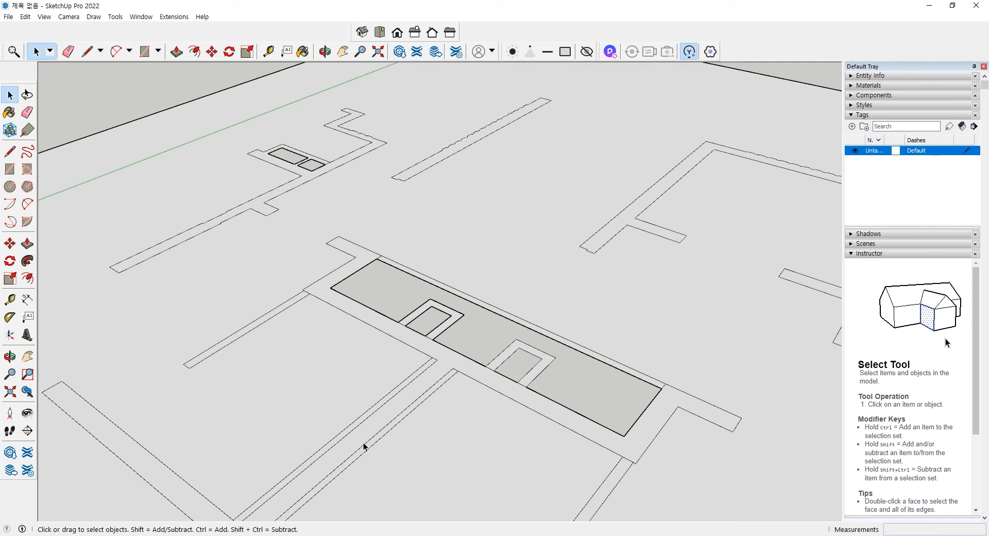
scroll(450, 381, "up", 3)
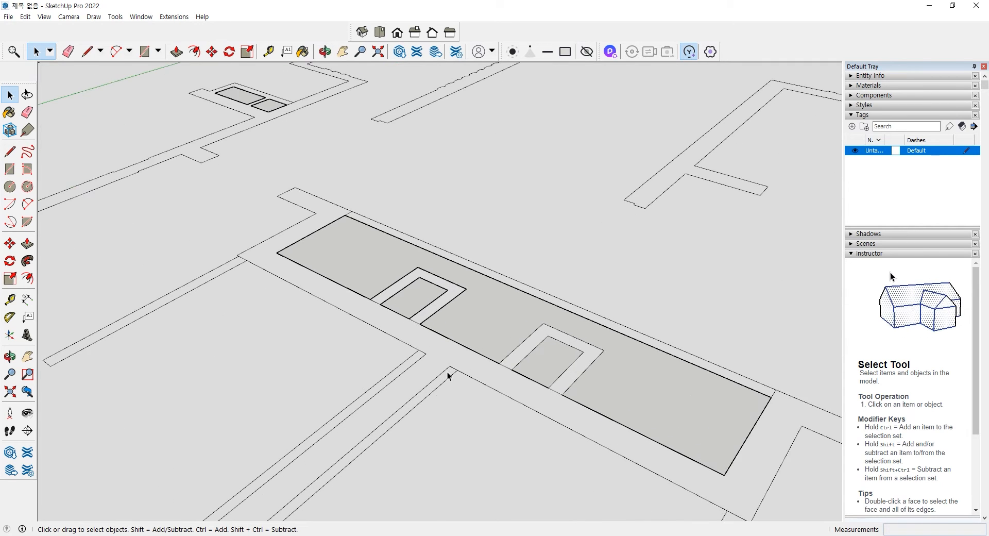
left_click(27, 112)
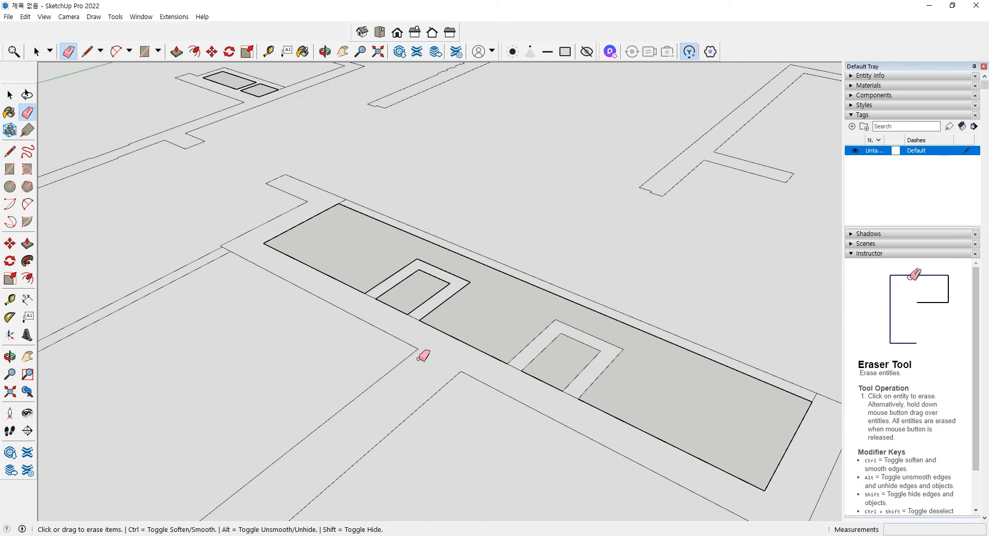
scroll(419, 357, "down", 4)
scroll(327, 421, "up", 4)
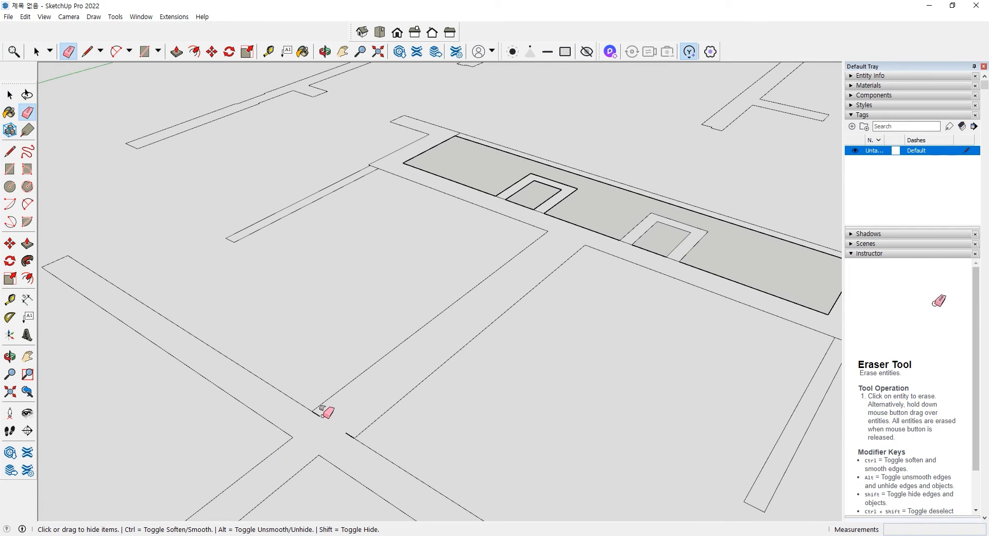
scroll(338, 400, "down", 4)
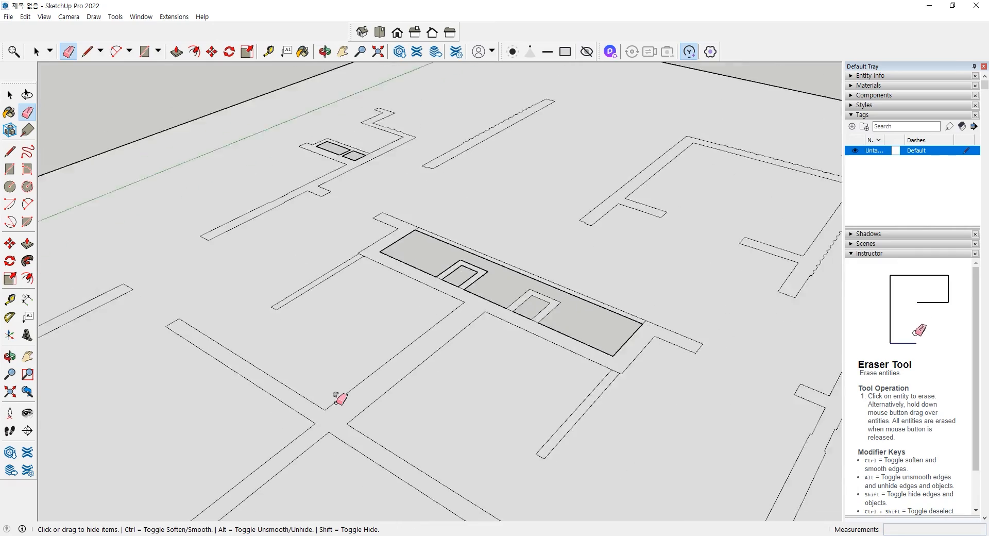
Delete the faces enclosed by the two small adjoining rectangles on the branched wall beside the long central space.
scroll(366, 369, "up", 2)
scroll(371, 371, "down", 4)
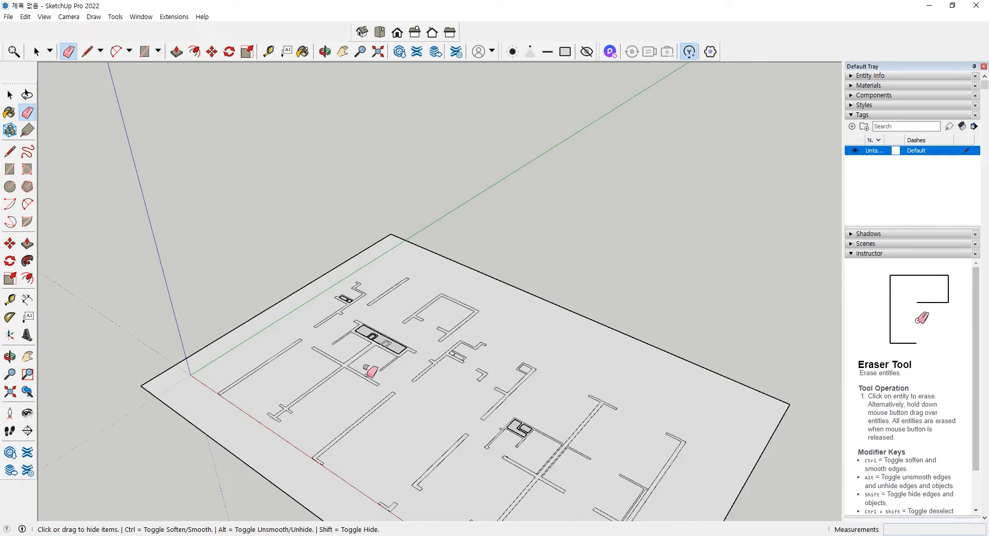
scroll(490, 346, "up", 4)
scroll(515, 355, "down", 2)
scroll(511, 352, "up", 5)
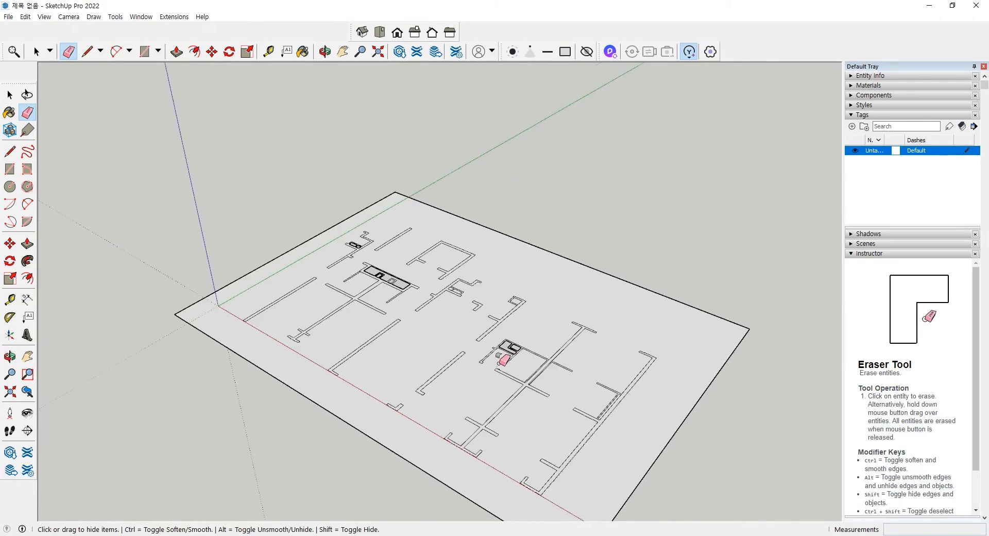
middle_click_drag(458, 326, 302, 227)
scroll(338, 283, "up", 3)
scroll(592, 361, "up", 4)
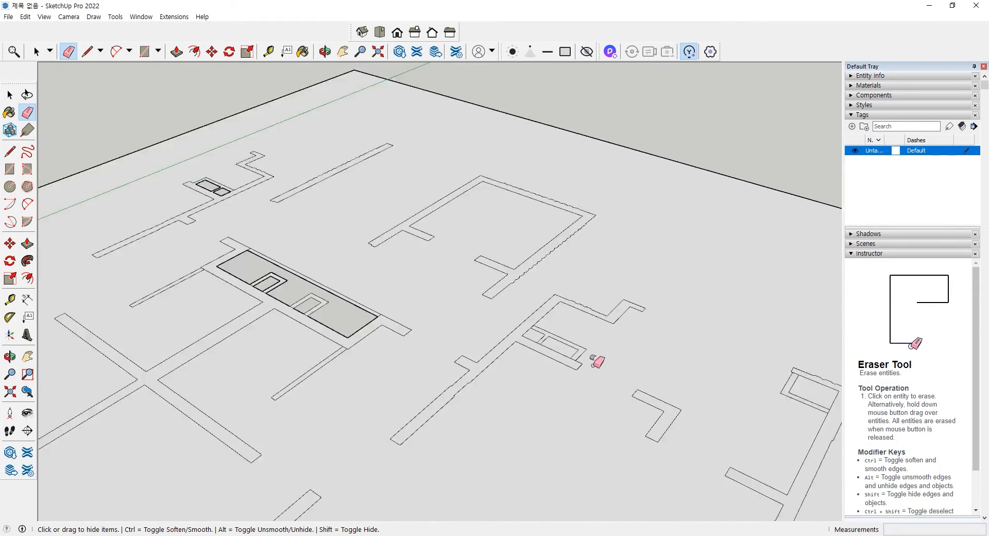
key("space")
left_click(561, 356)
key("Delete")
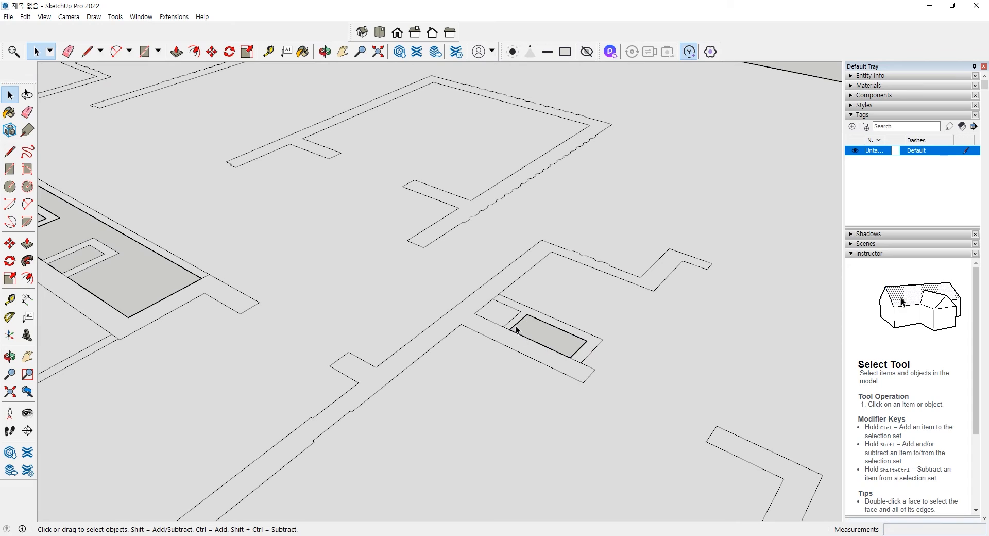
Delete the large ground face surrounding all the walls together with its four outer boundary edges.
scroll(505, 326, "down", 6)
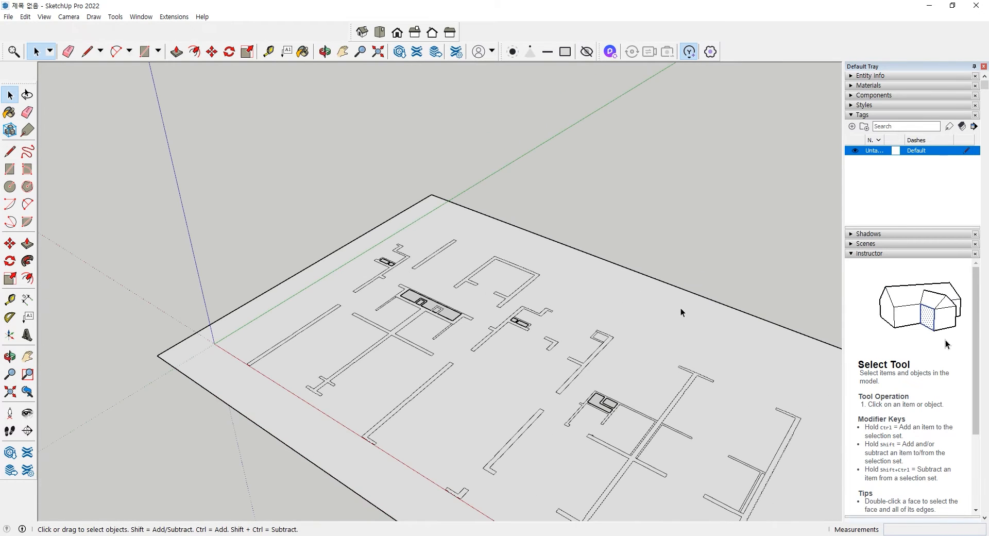
middle_click_drag(681, 308, 604, 273)
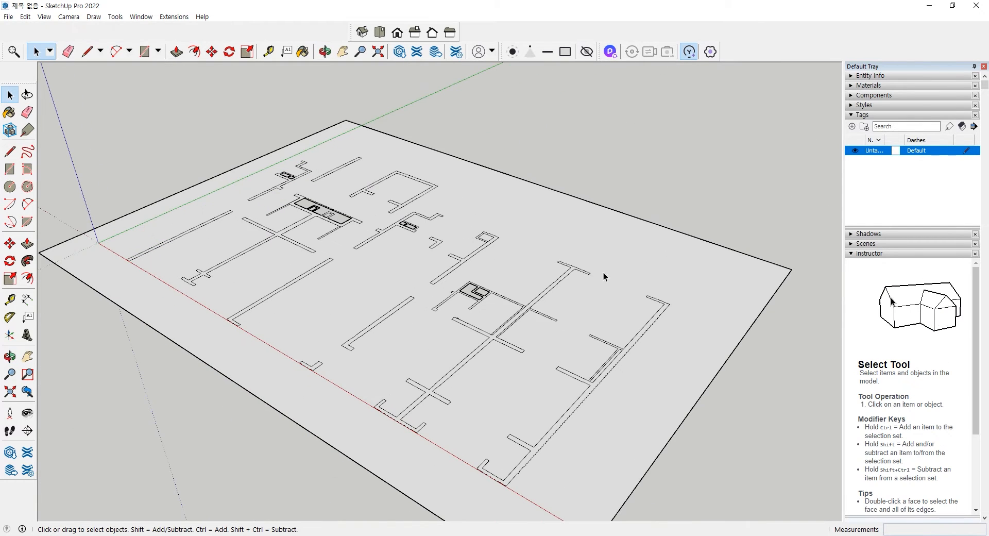
left_click(624, 251)
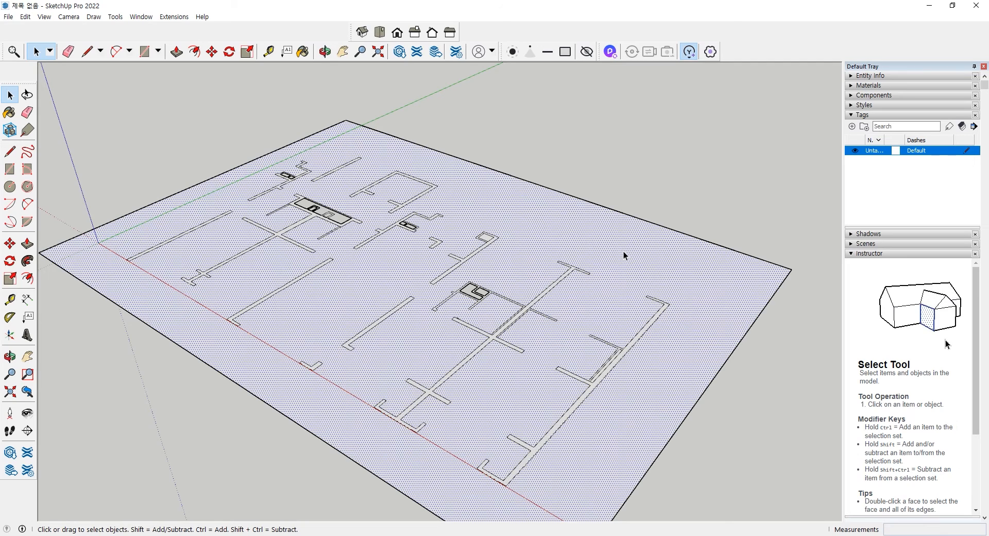
key("Delete")
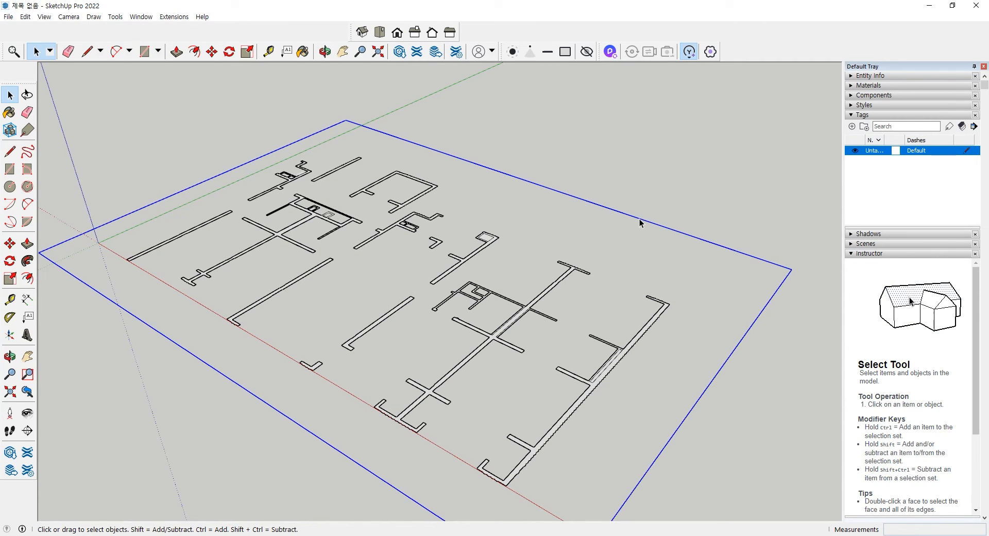
key("Delete")
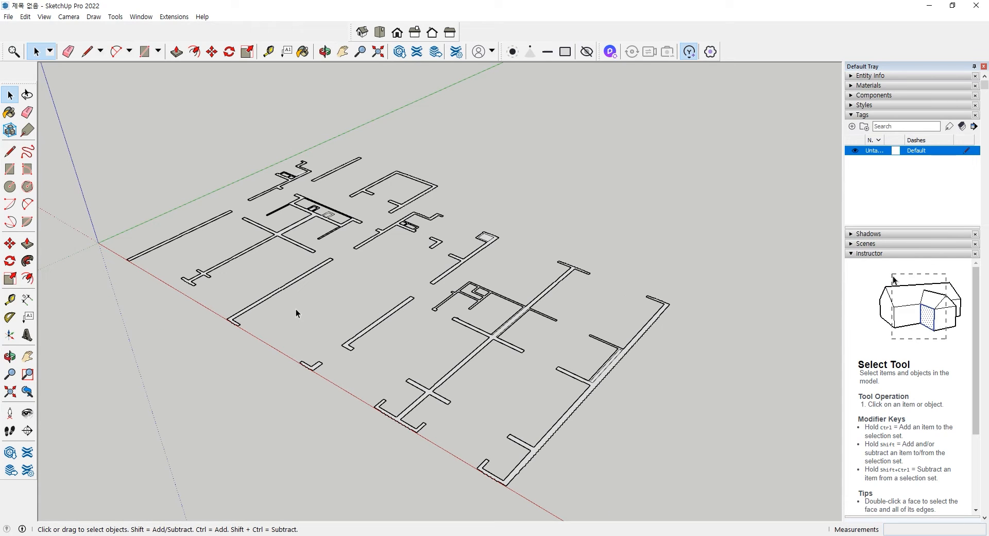
Extrude the long outer wall face with its side branches up to a height of 2400 mm.
left_click(27, 244)
scroll(512, 477, "up", 5)
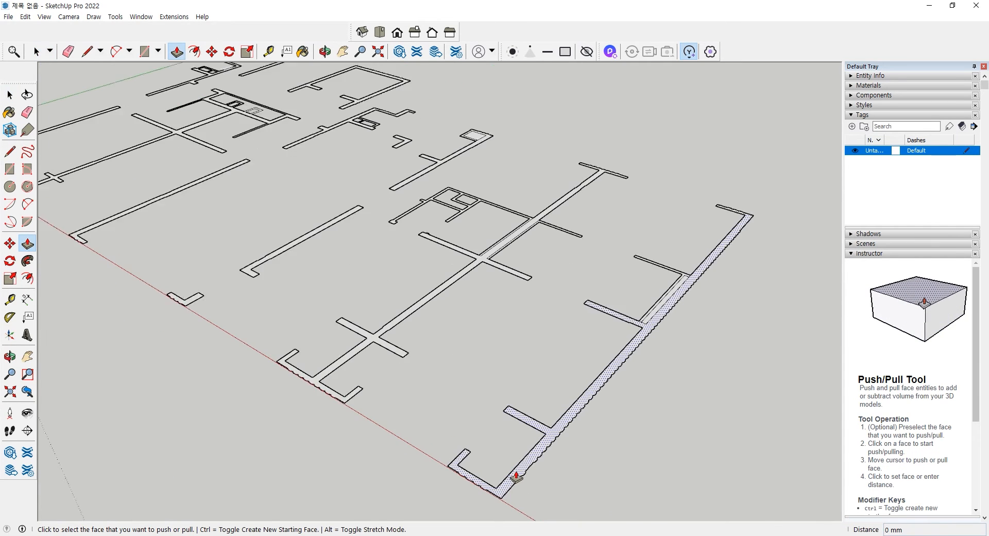
left_click(529, 401)
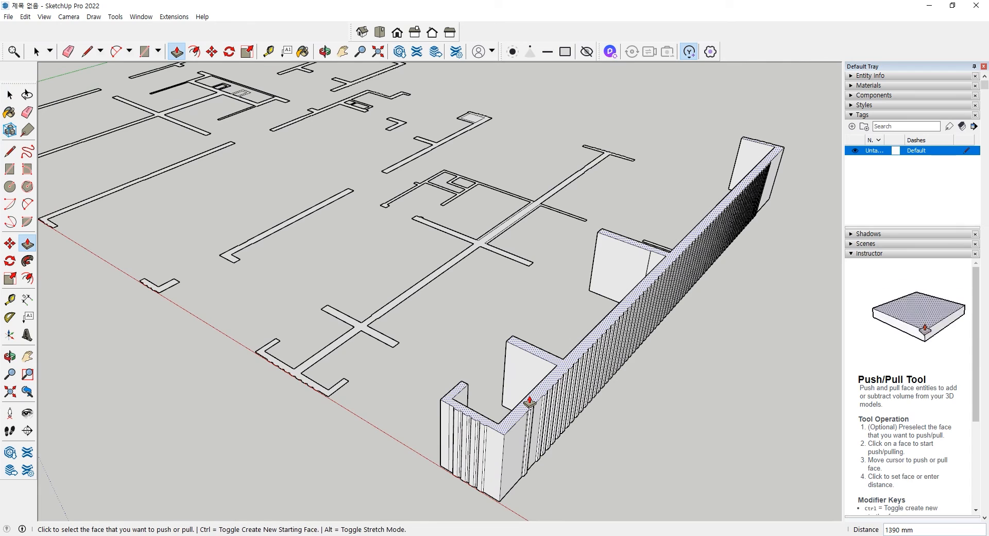
key("Return")
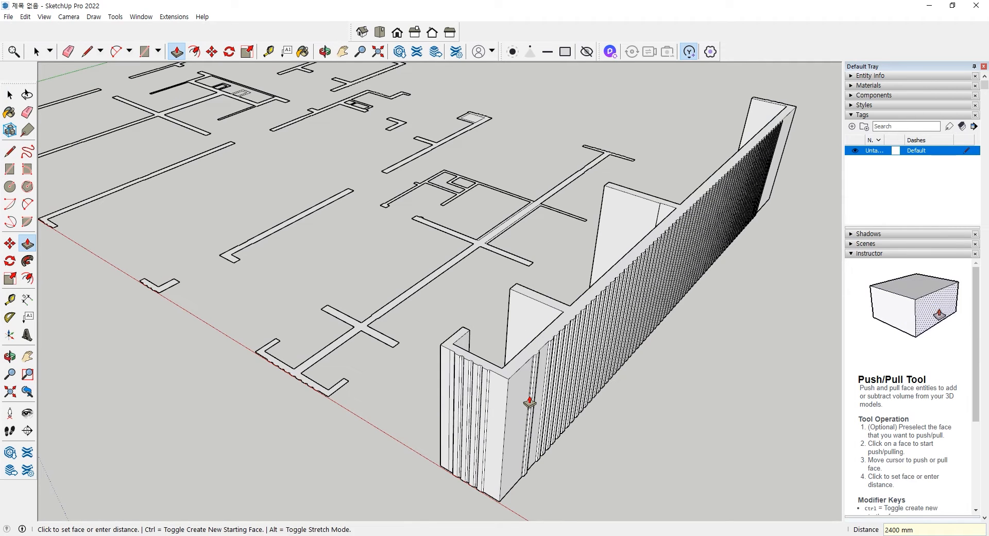
key("space")
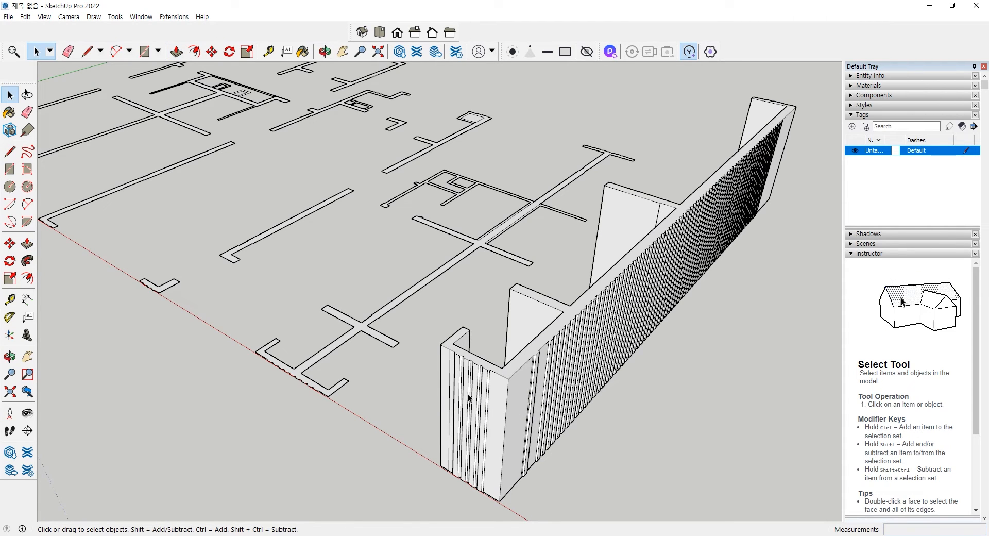
Try extruding the neighbouring long cross-shaped wall to the same height as the outer wall, and undo it.
left_click(27, 243)
scroll(316, 371, "up", 4)
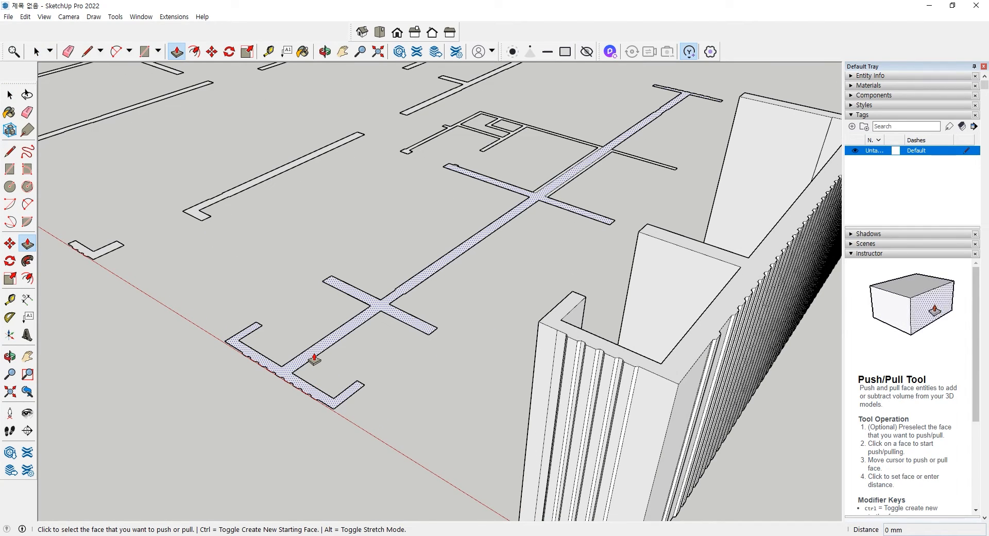
double_click(314, 359)
middle_click_drag(338, 326, 320, 481)
scroll(472, 322, "down", 2)
scroll(472, 307, "up", 6)
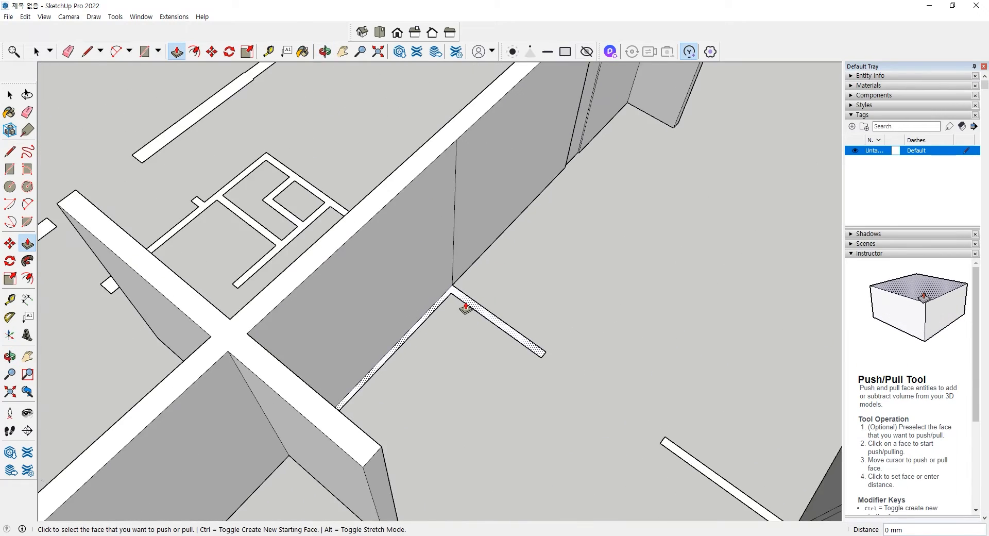
key("ctrl+z")
Erase the leftover edges running inside the long cross-shaped wall where the thin walls branch off.
scroll(479, 294, "up", 5)
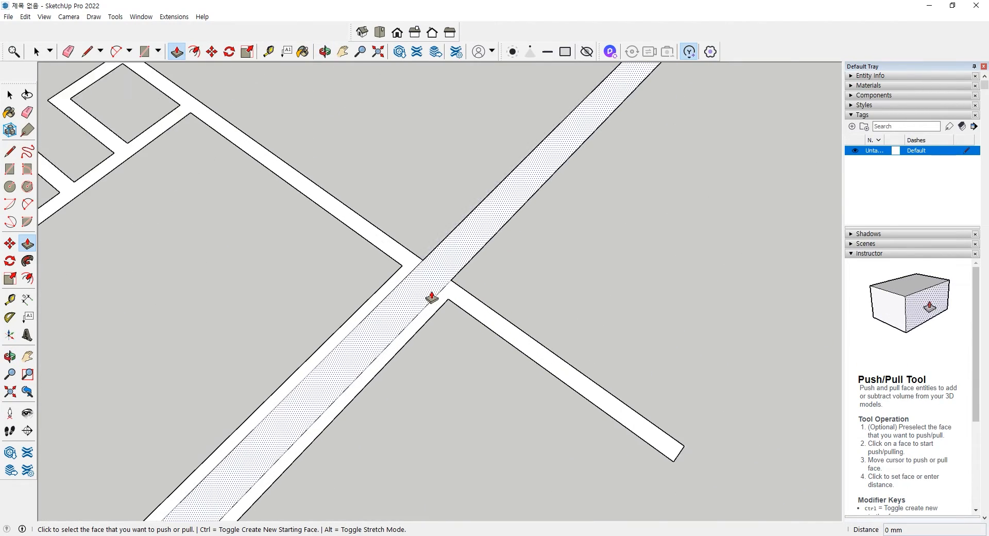
left_click(29, 117)
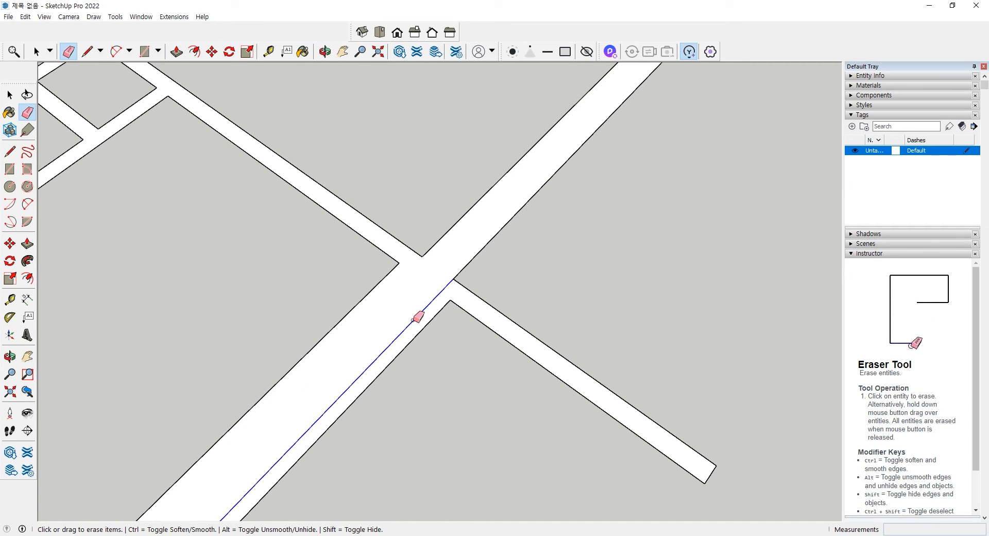
scroll(385, 297, "down", 4)
middle_click_drag(382, 293, 457, 327)
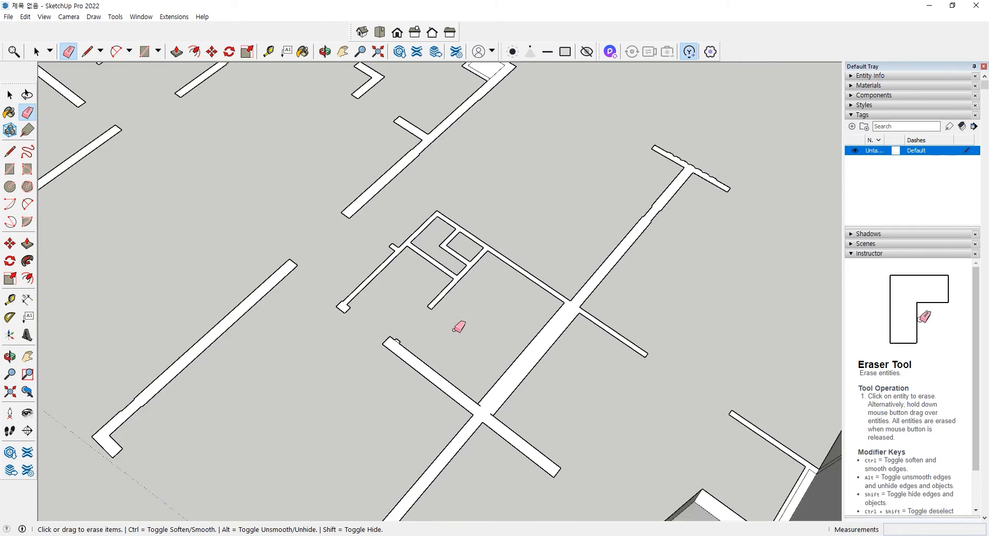
Delete the face enclosed by the small room at the wall's end and erase the short edges dividing its wall joints.
scroll(457, 326, "up", 3)
middle_click_drag(411, 283, 556, 437, "shift")
scroll(592, 280, "up", 4)
key("space")
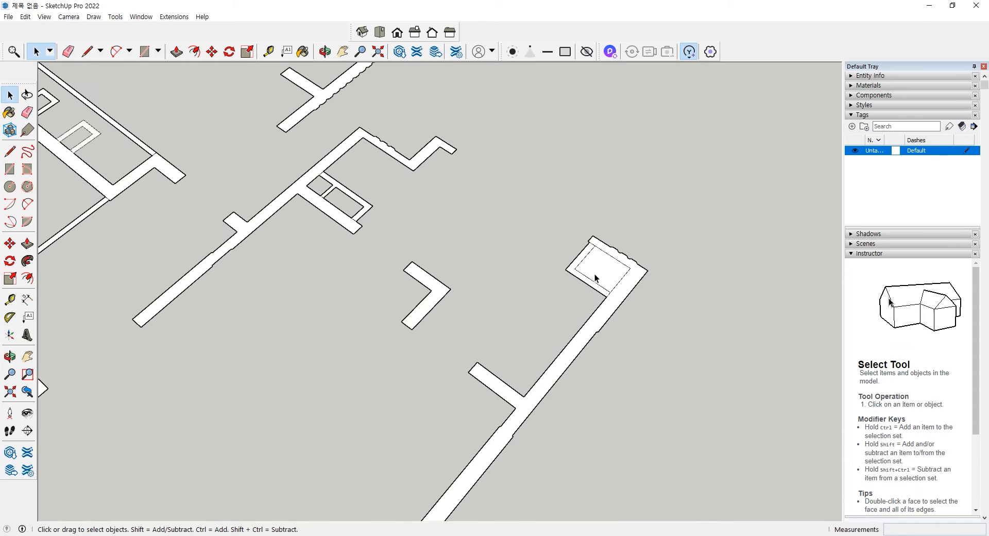
scroll(592, 253, "up", 3)
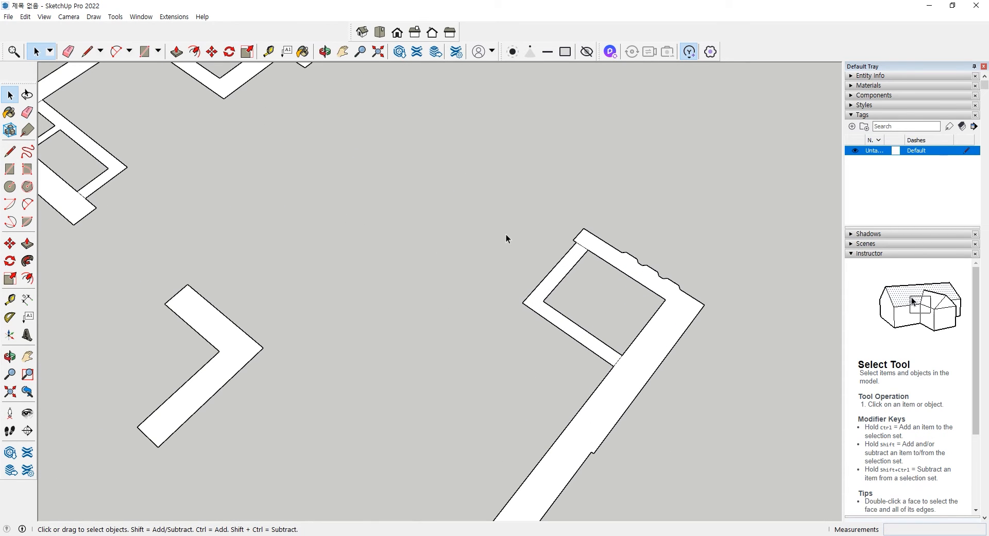
key("e")
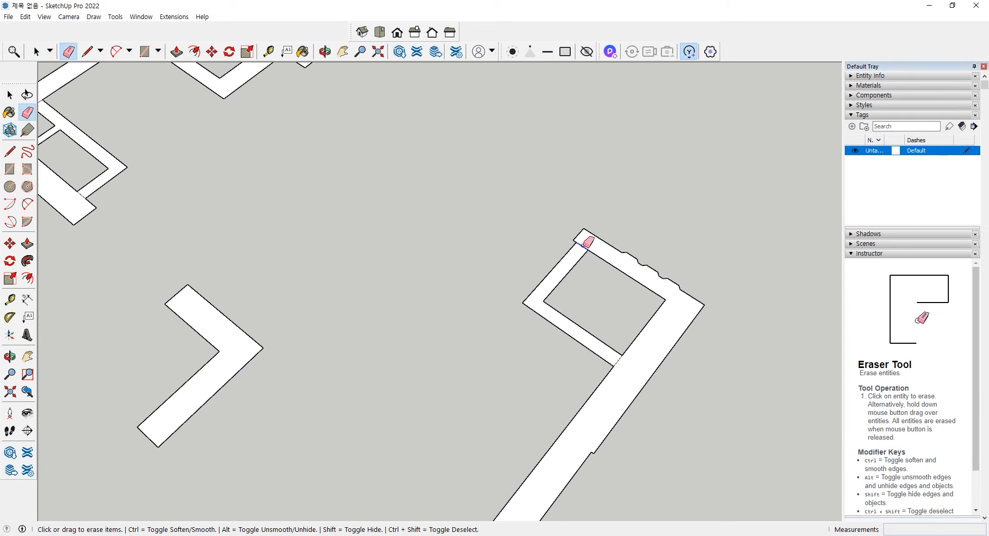
Erase the short dividing edges where the two small adjoining rectangles meet the branched wall.
scroll(578, 331, "down", 5)
middle_click_drag(579, 331, 587, 338)
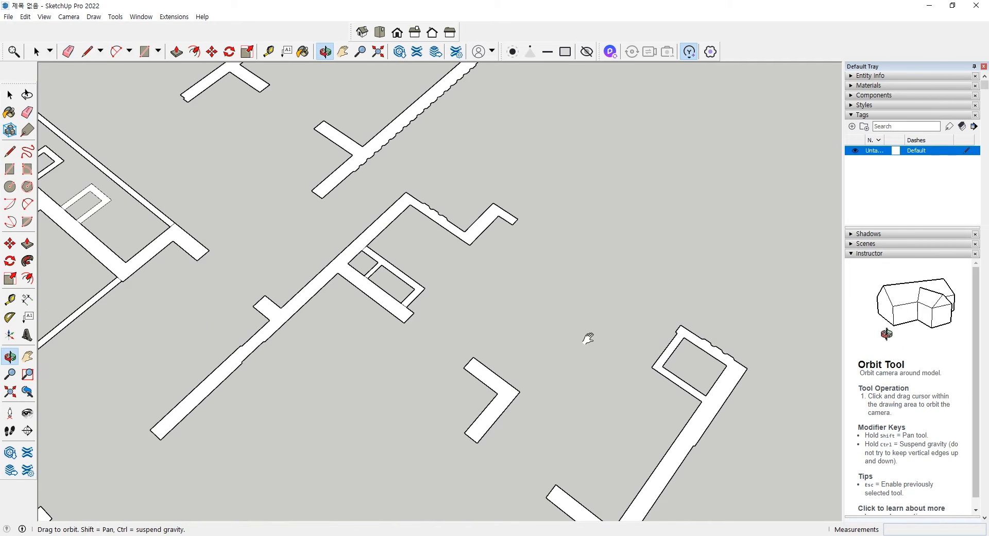
scroll(397, 293, "up", 6)
scroll(374, 269, "up", 2)
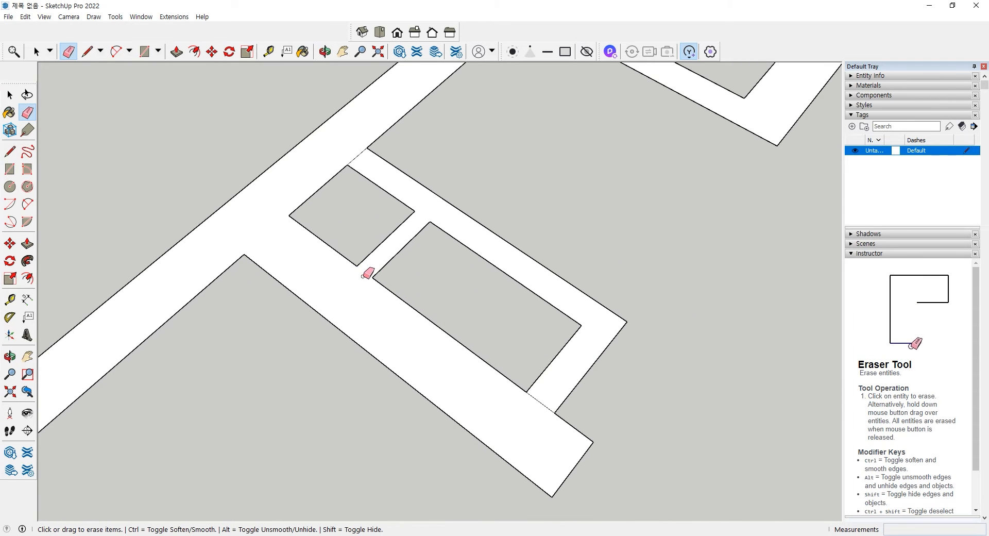
scroll(364, 275, "down", 6)
Erase the short edges dividing the wall joints at both ends of the long central space, including the thin branch walls.
scroll(196, 217, "up", 5)
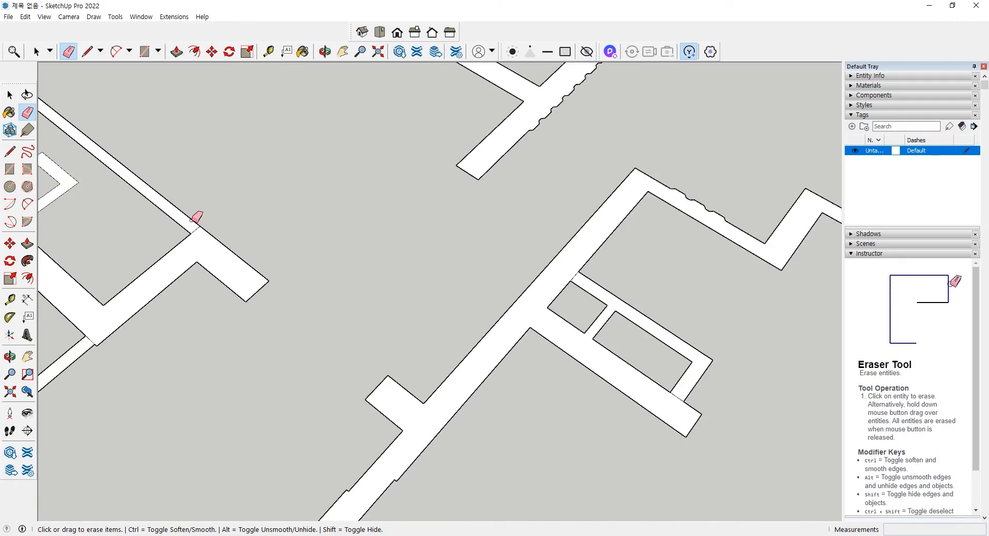
scroll(196, 221, "up", 2)
scroll(201, 242, "down", 3)
scroll(270, 307, "up", 5)
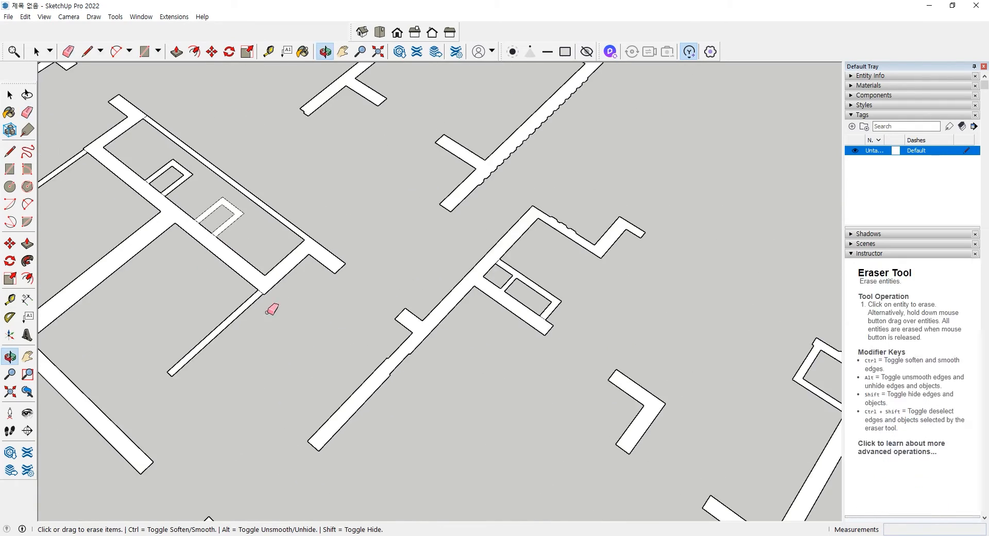
scroll(271, 289, "down", 6)
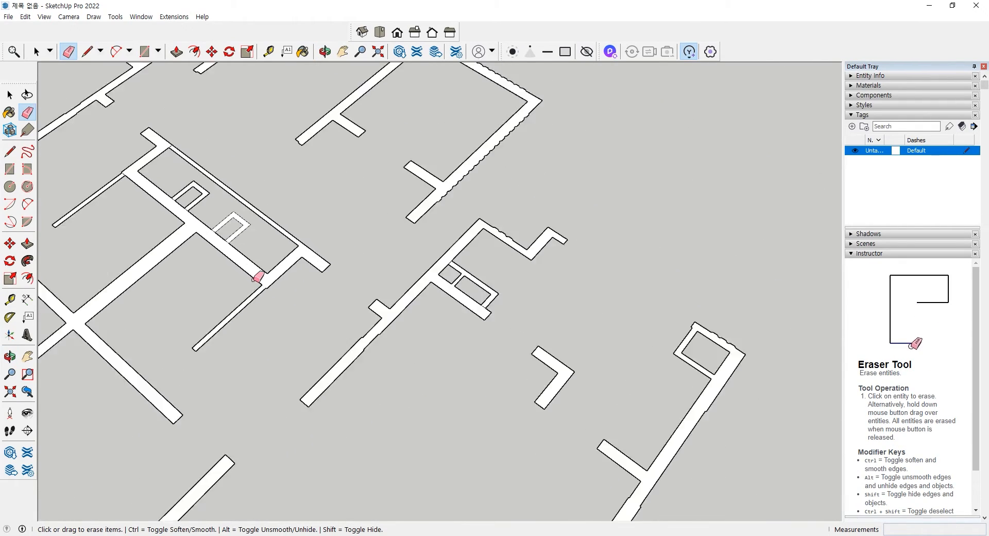
scroll(172, 267, "up", 3)
middle_click_drag(178, 264, 464, 393)
scroll(464, 324, "up", 5)
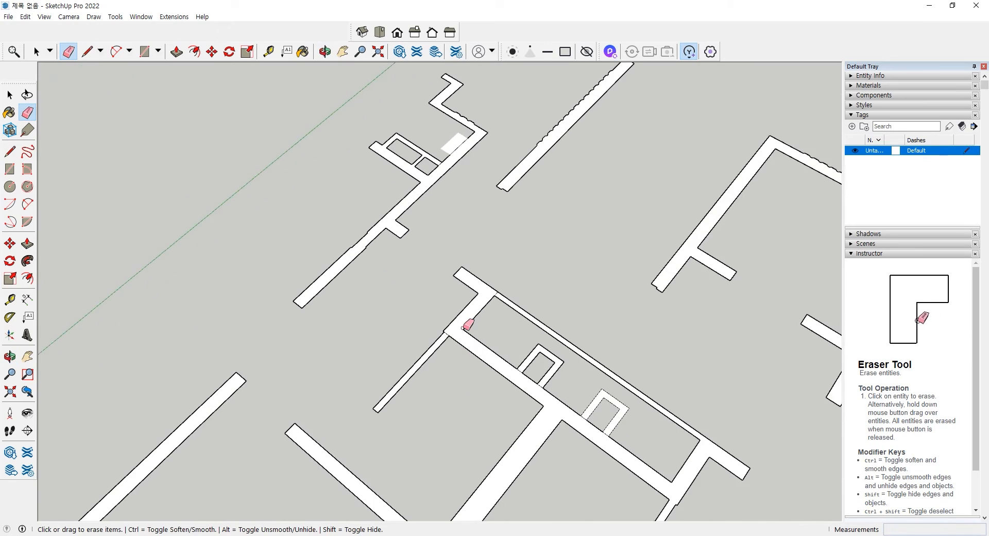
scroll(432, 330, "down", 5)
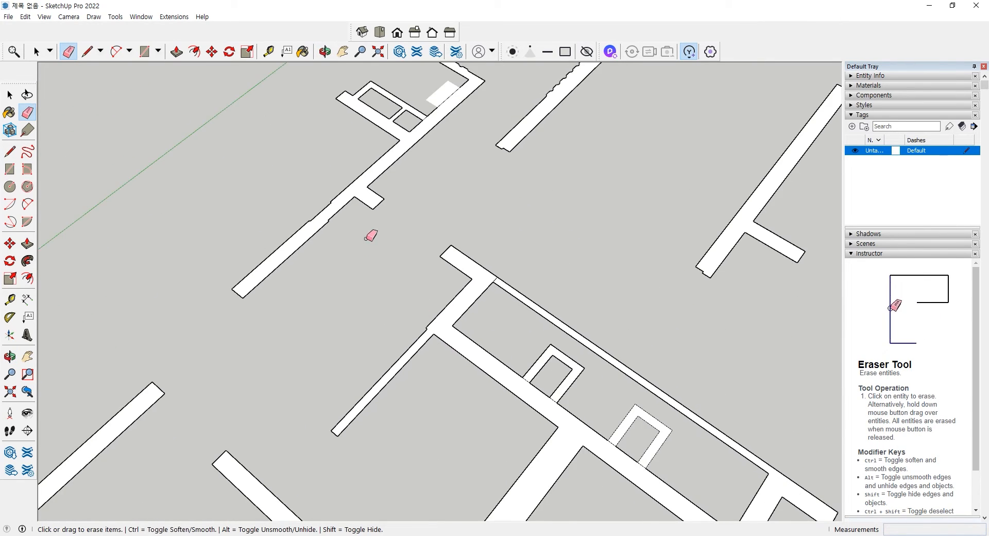
Delete the leftover rectangular face beside the wall next to the far pair of small rectangles.
scroll(455, 309, "up", 5)
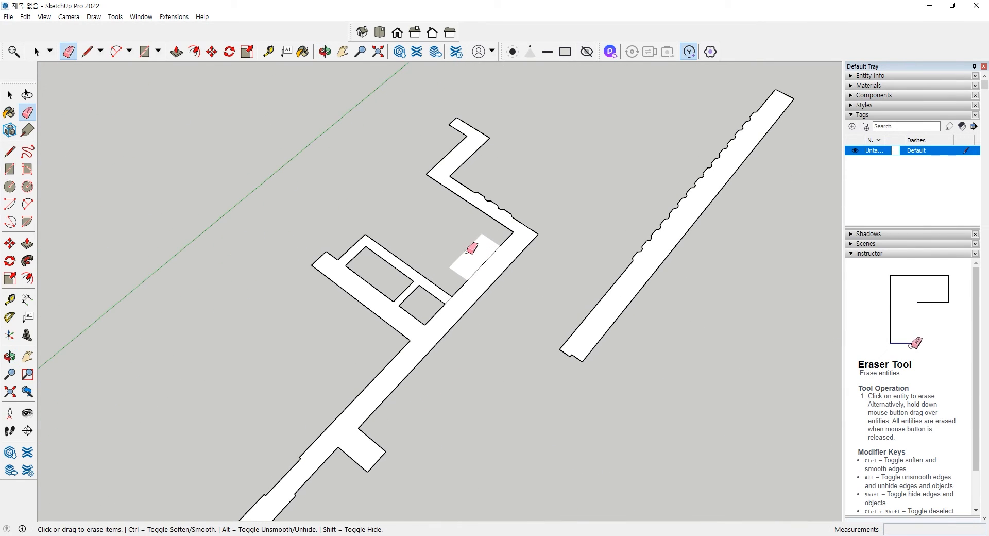
scroll(486, 251, "up", 4)
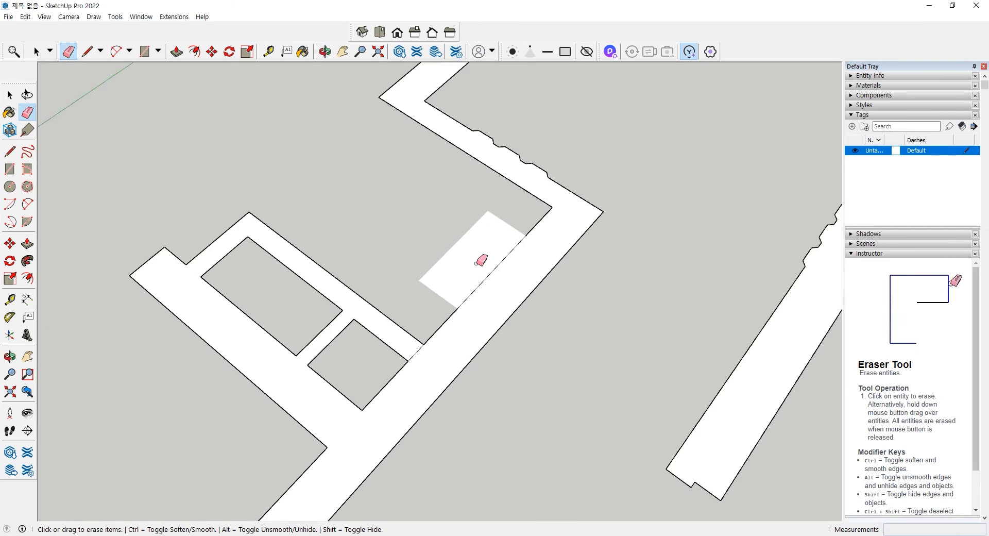
key("space")
left_click(462, 273)
key("Delete")
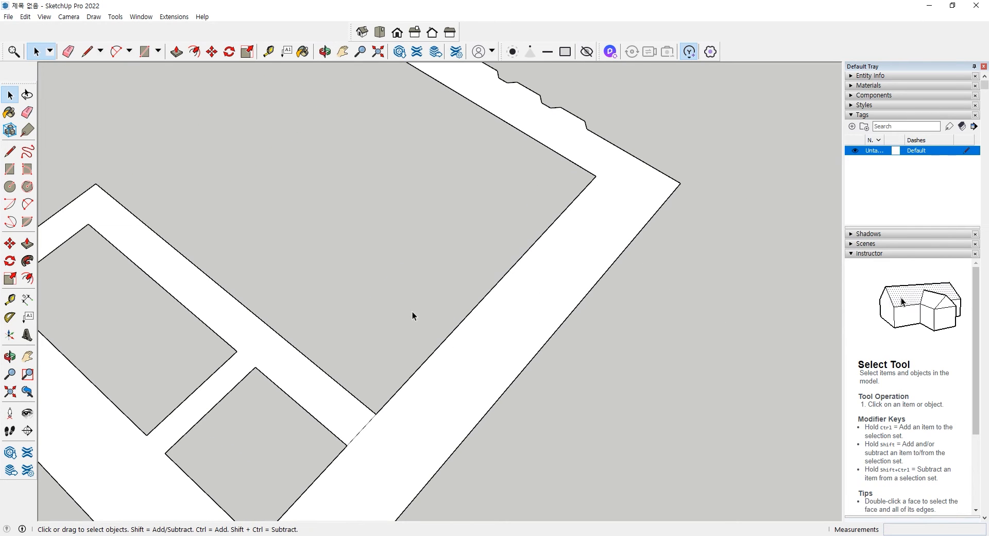
Inspect the wall outlines across the plan for remaining stray faces and dividing edges.
scroll(416, 307, "down", 7)
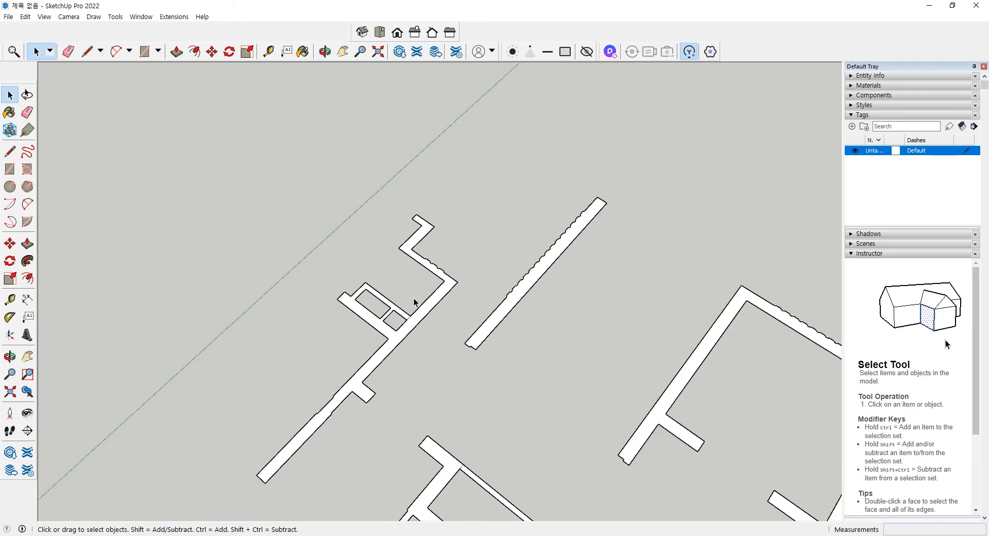
middle_click_drag(415, 305, 491, 233, "shift")
middle_click_drag(381, 431, 501, 247, "shift")
middle_click_drag(363, 455, 468, 307, "shift")
middle_click_drag(440, 380, 378, 263, "shift")
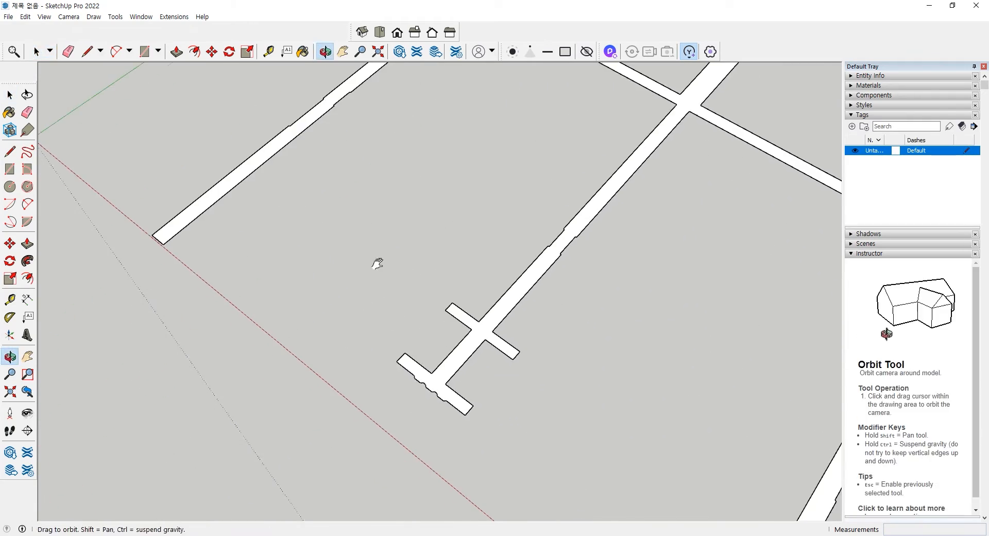
middle_click_drag(411, 362, 302, 325, "shift")
middle_click_drag(410, 313, 280, 433, "shift")
middle_click_drag(527, 288, 412, 486, "shift")
middle_click_drag(451, 196, 447, 311, "shift")
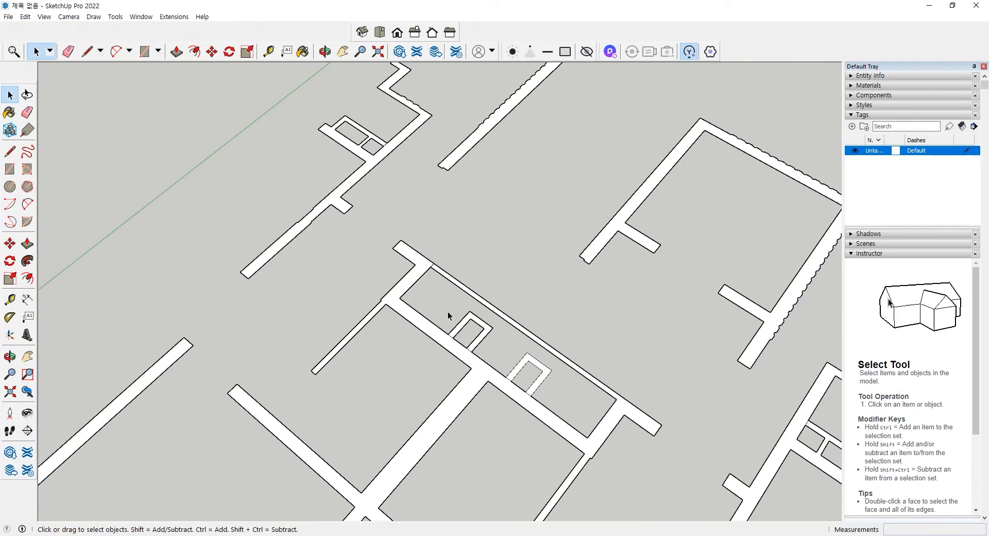
middle_click_drag(443, 131, 326, 196, "shift")
scroll(354, 294, "up", 4)
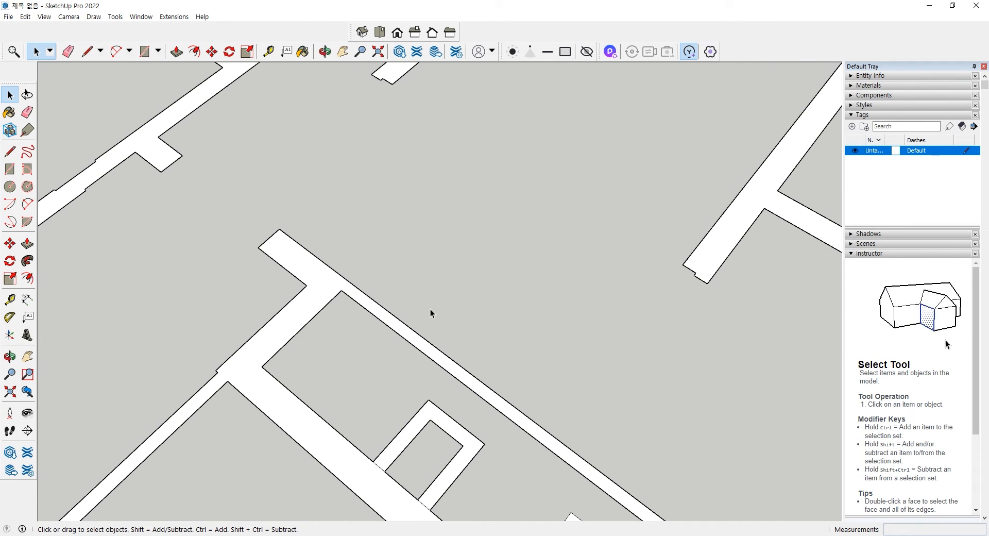
Delete the two short edges dividing the second small U-shaped wall from the long wall it meets.
scroll(431, 308, "down", 4)
scroll(424, 308, "down", 4)
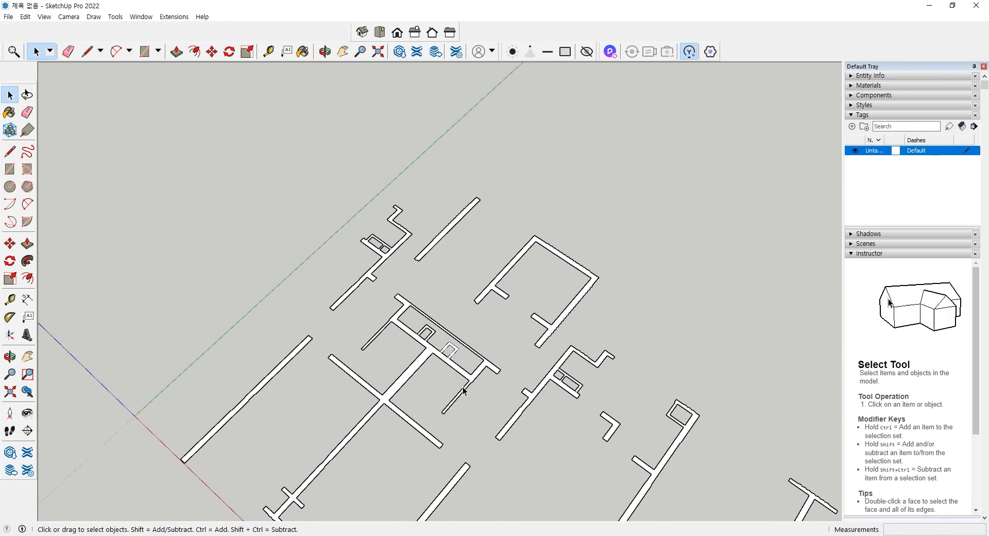
scroll(435, 316, "up", 5)
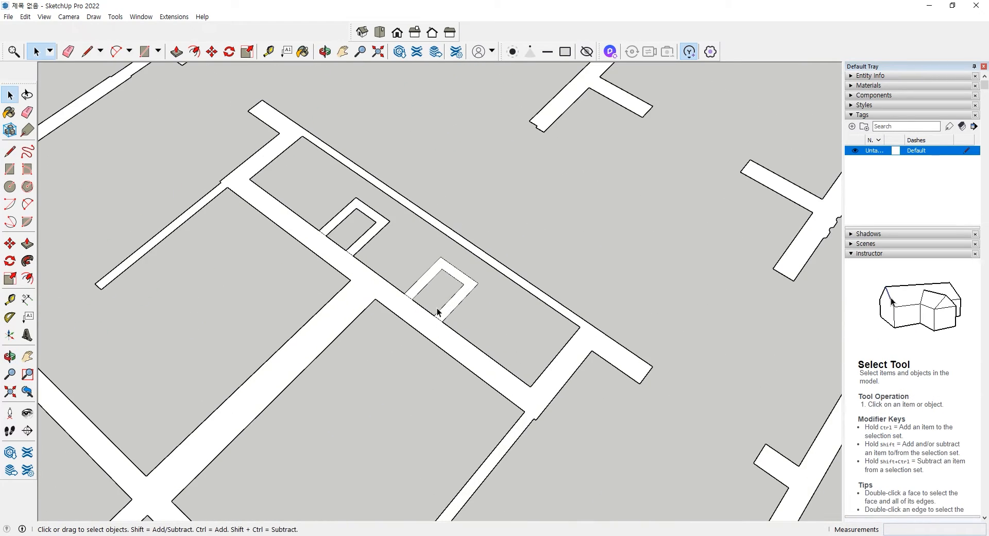
middle_click_drag(435, 311, 501, 250)
scroll(443, 343, "up", 6)
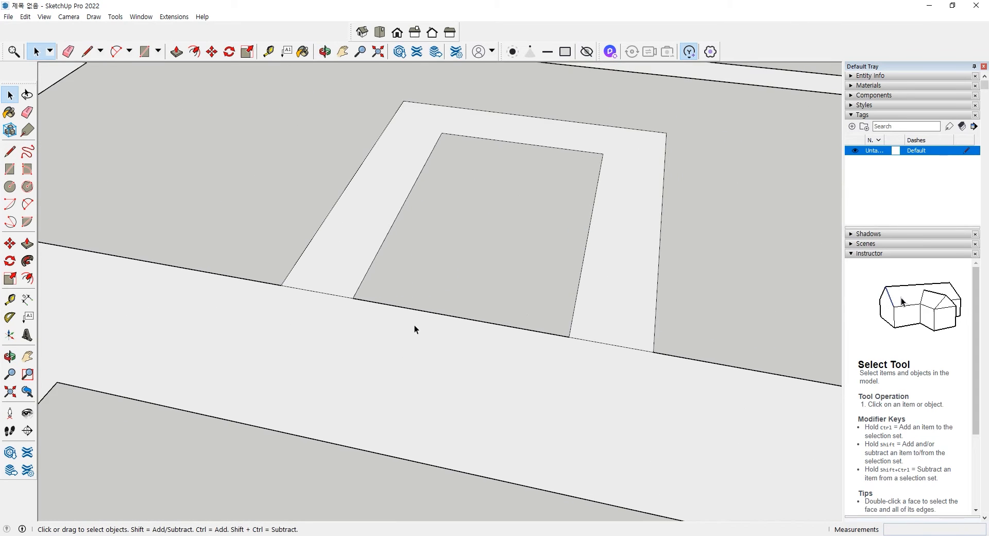
scroll(298, 242, "down", 3)
middle_click_drag(298, 242, 344, 307)
scroll(251, 229, "up", 3)
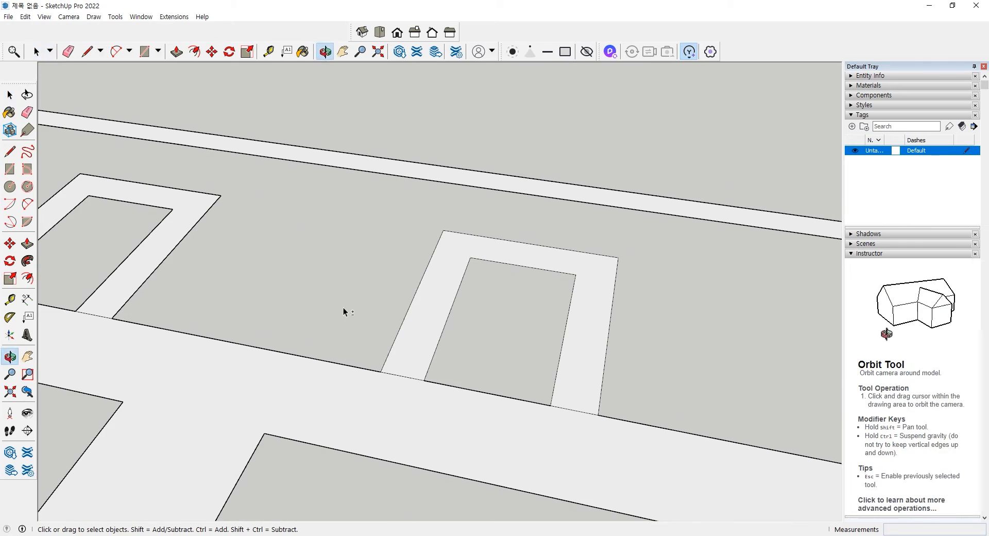
left_click(413, 297)
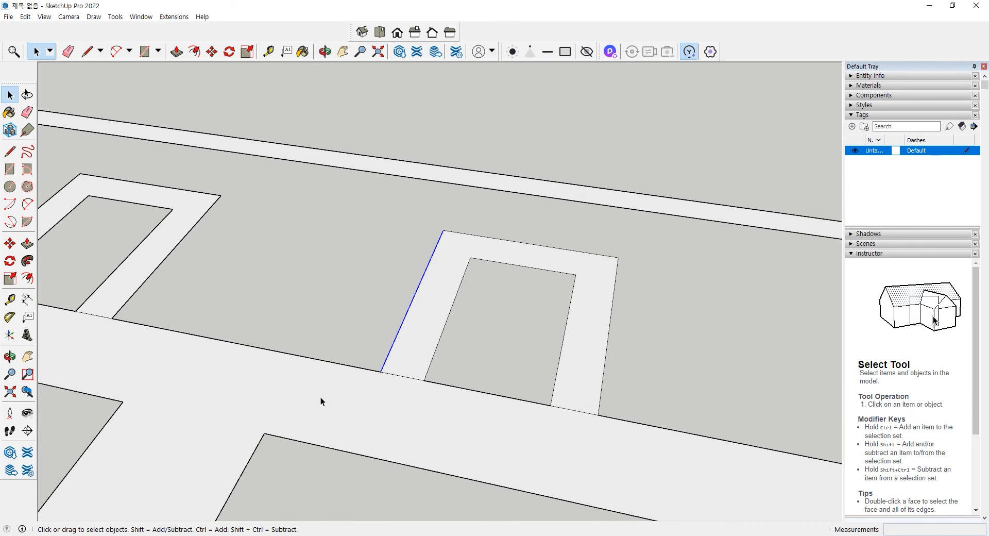
left_click(396, 375)
key("Delete")
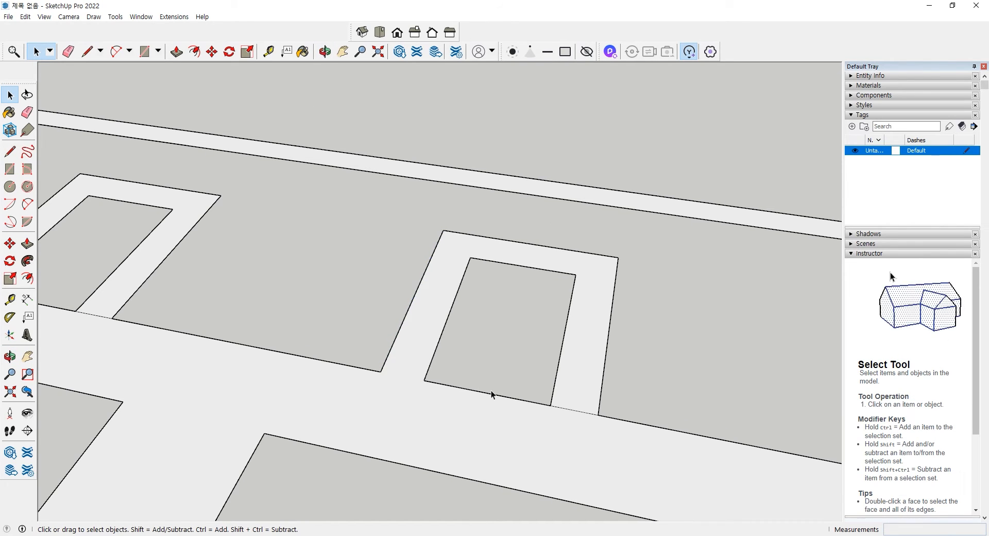
left_click(566, 407)
left_click(570, 409)
key("Delete")
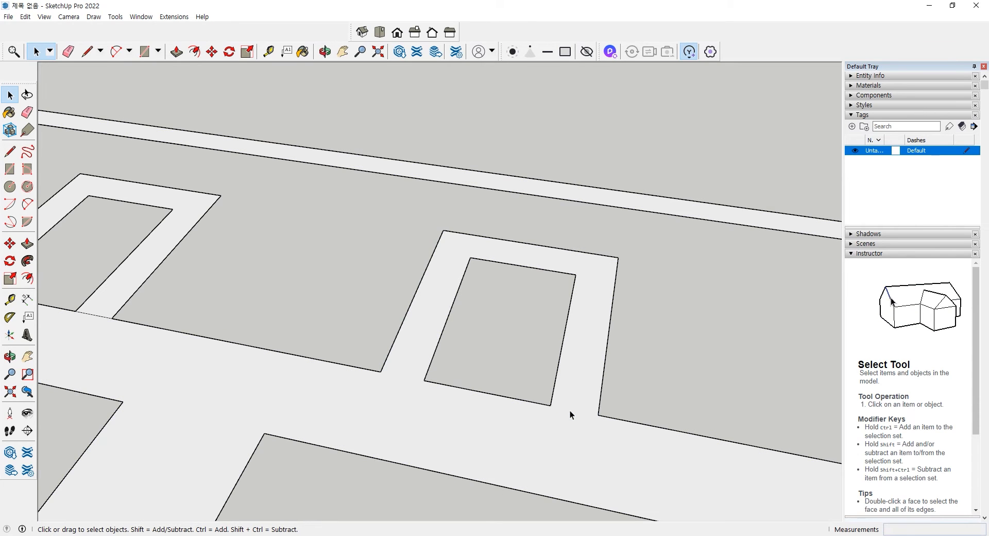
Check the remaining flat wall outlines across the whole plan, up to the outer walls already extruded.
scroll(570, 410, "down", 5)
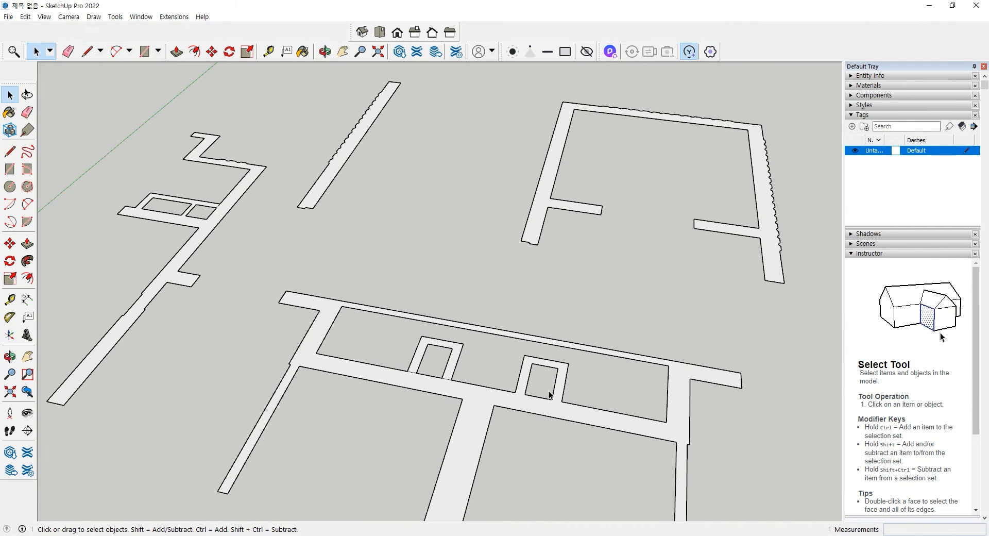
scroll(546, 392, "down", 3)
middle_click_drag(545, 390, 493, 280)
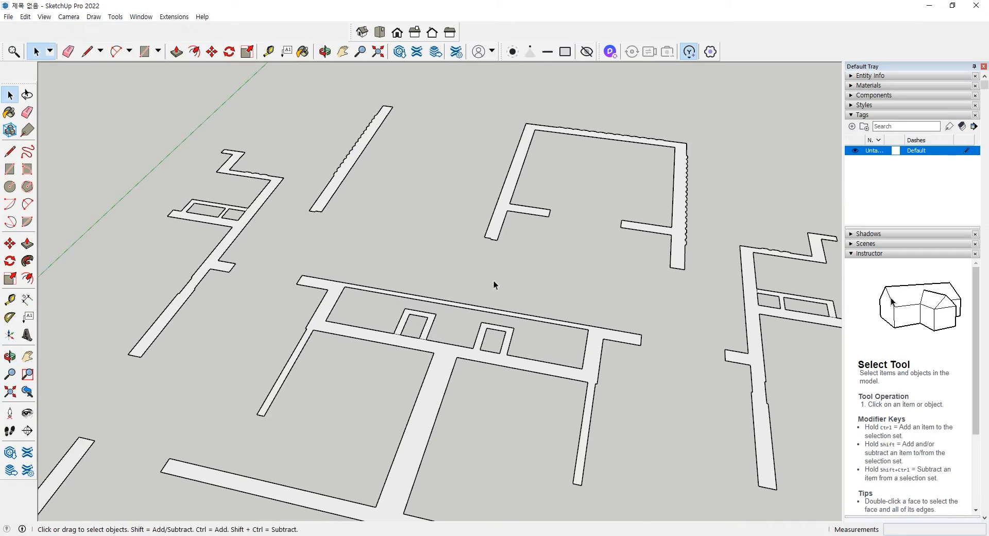
scroll(493, 281, "up", 3)
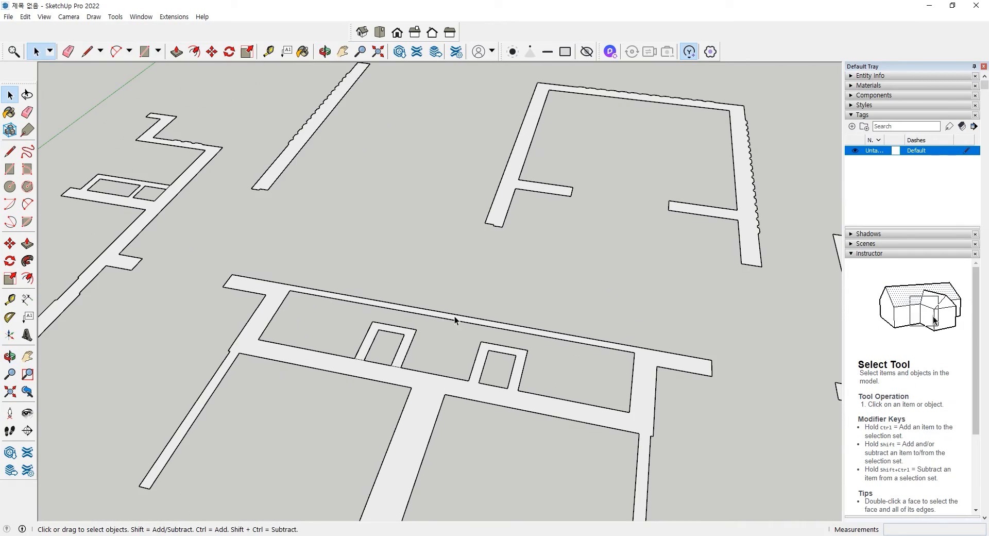
scroll(454, 319, "down", 3)
middle_click_drag(454, 320, 441, 423)
scroll(454, 371, "up", 3)
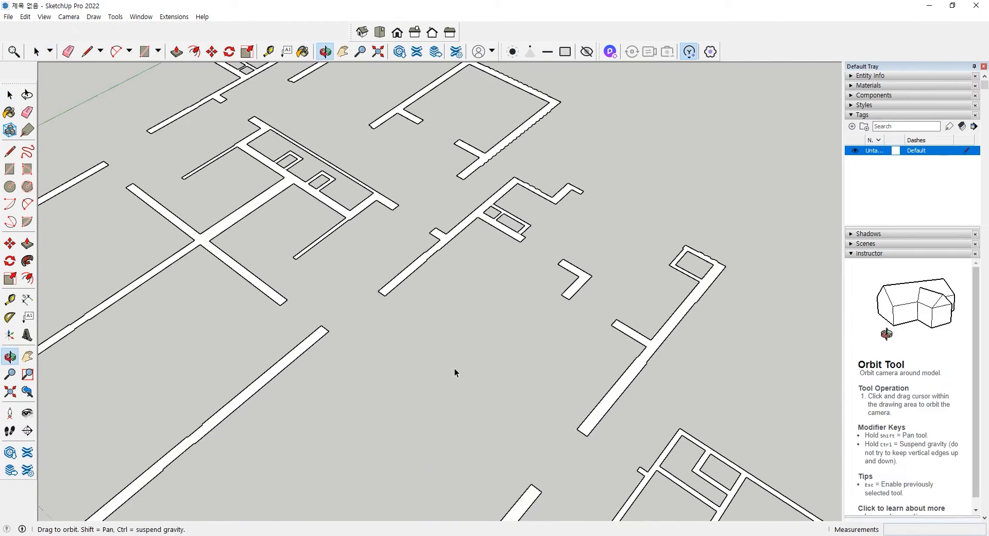
scroll(454, 370, "down", 3)
middle_click_drag(484, 474, 460, 326, "shift")
scroll(460, 326, "down", 1)
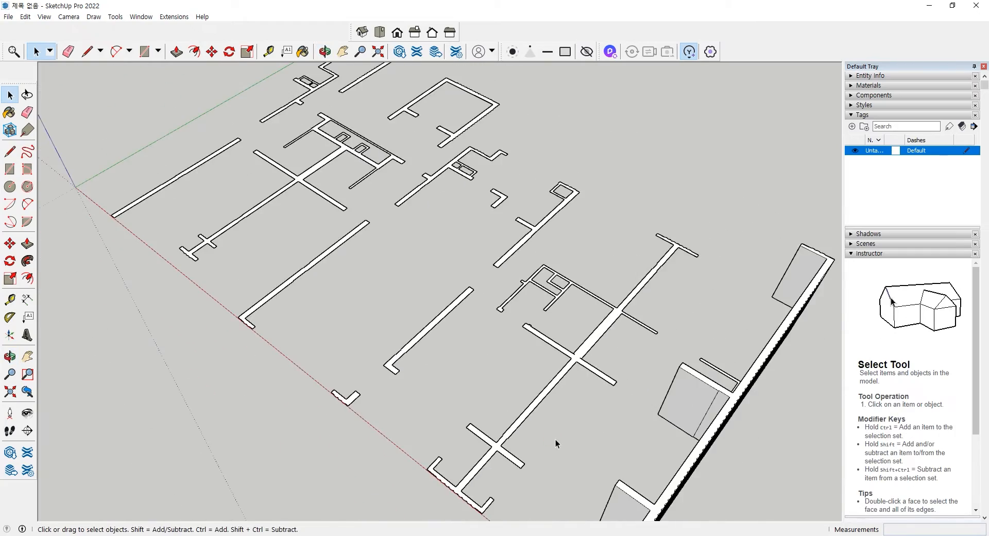
middle_click_drag(555, 439, 473, 282)
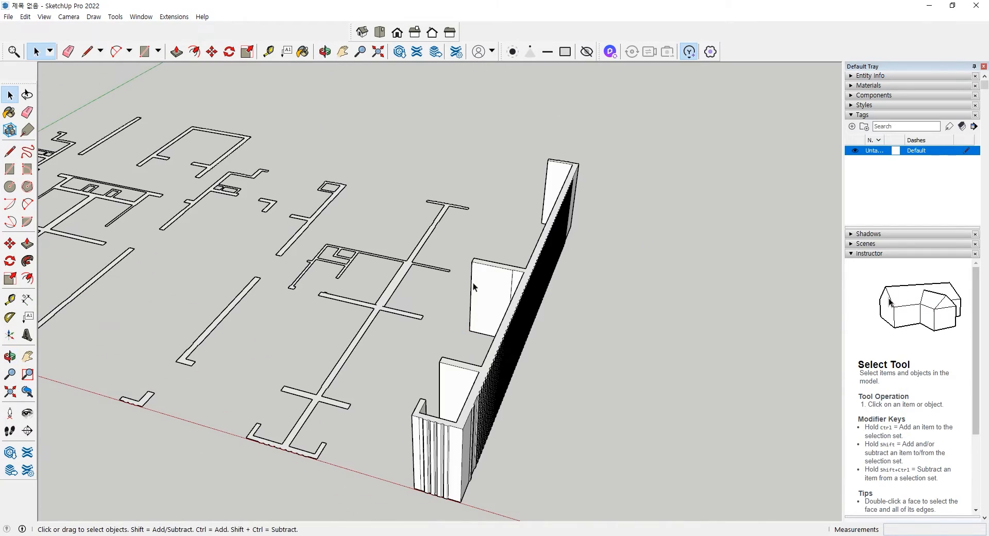
Extrude the long multi-branched wall, the neighbouring L-shaped wall and the short corner wall to the same height as the finished walls.
left_click(27, 245)
scroll(401, 397, "up", 5)
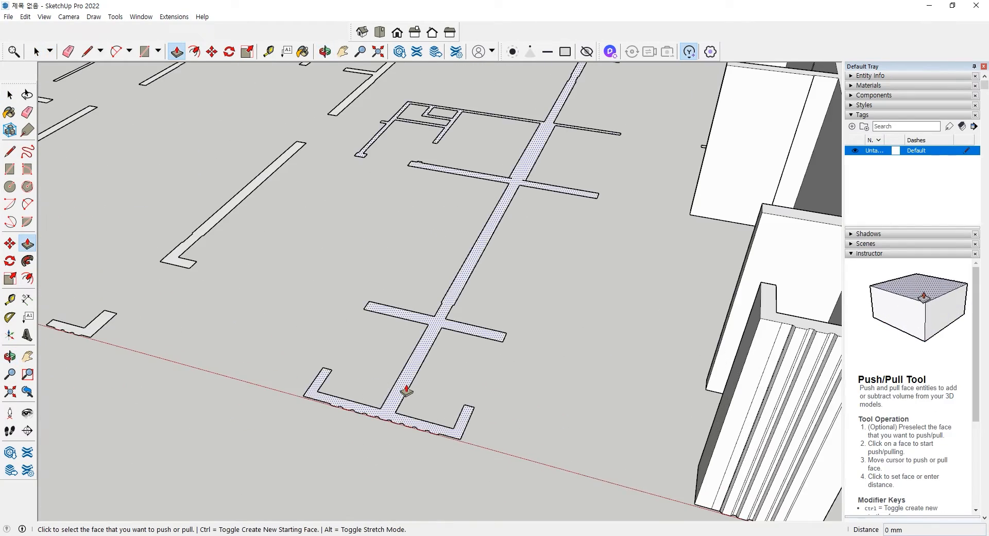
double_click(406, 390)
middle_click_drag(329, 269, 500, 400)
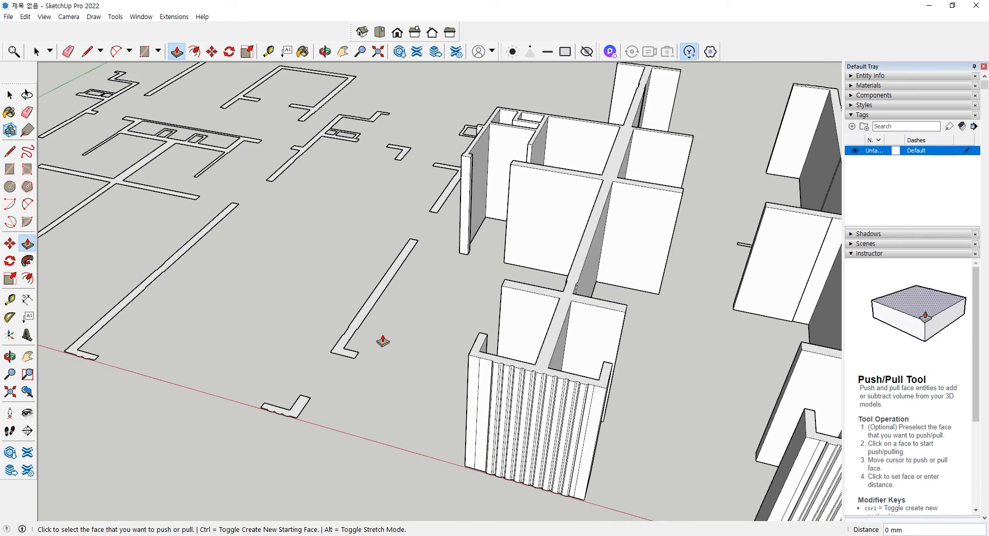
double_click(362, 320)
double_click(305, 409)
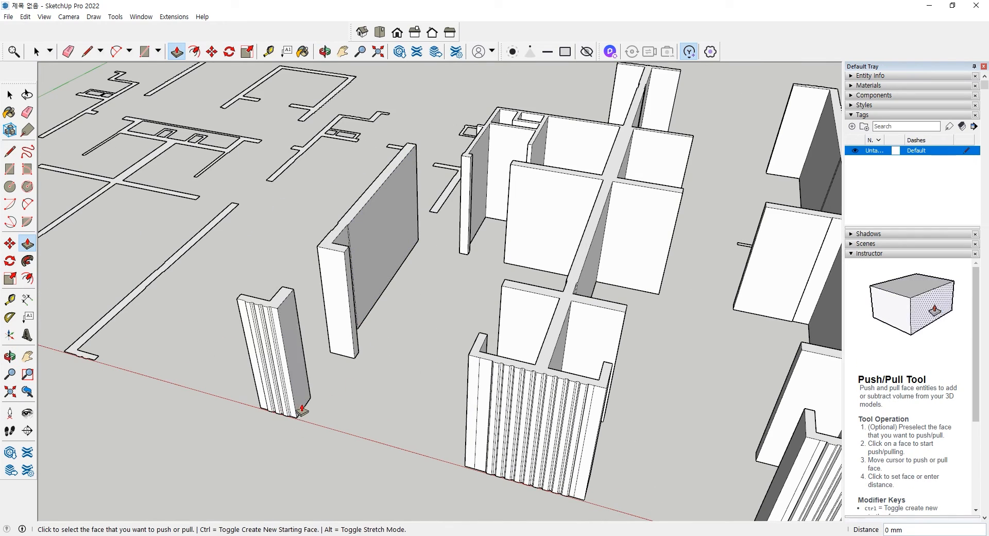
Extrude the wall with the single small box at its end and the small freestanding L-shaped wall to the common wall height.
middle_click_drag(325, 358, 437, 379)
left_click(464, 363)
left_click(465, 338)
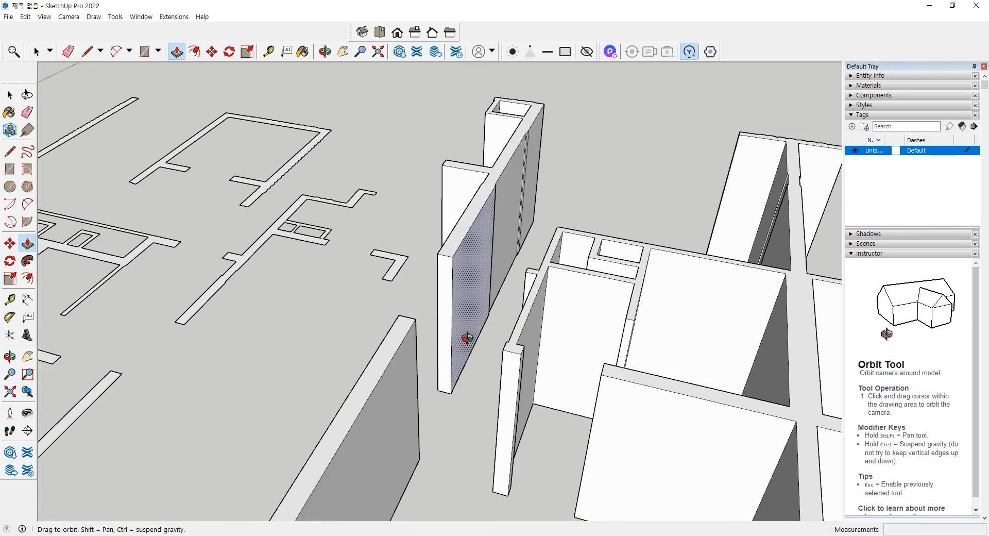
middle_click_drag(466, 336, 488, 404)
scroll(488, 404, "up", 2)
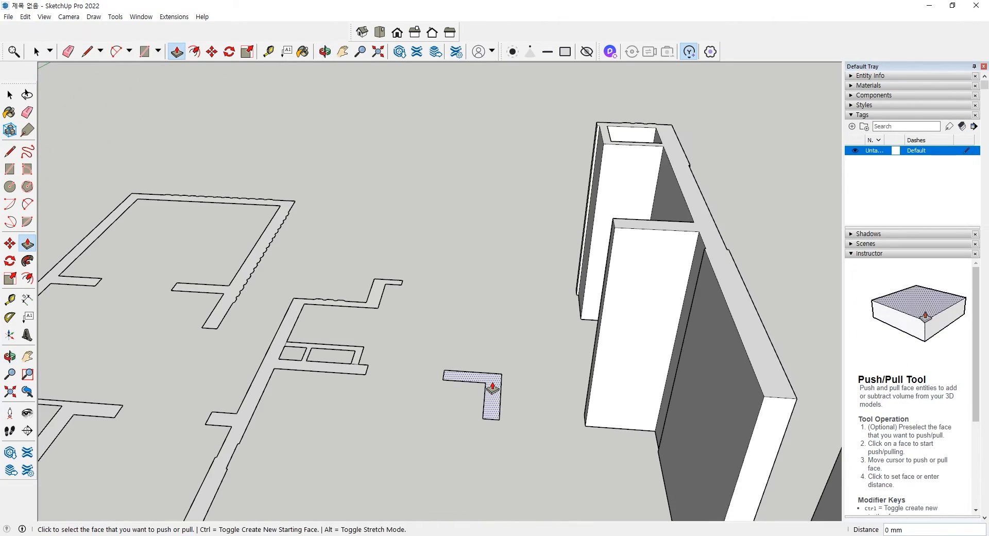
double_click(491, 394)
Delete the short edges dividing both ends of the thin partition around the two small rectangles from the adjoining wall.
scroll(355, 365, "up", 3)
scroll(360, 365, "up", 4)
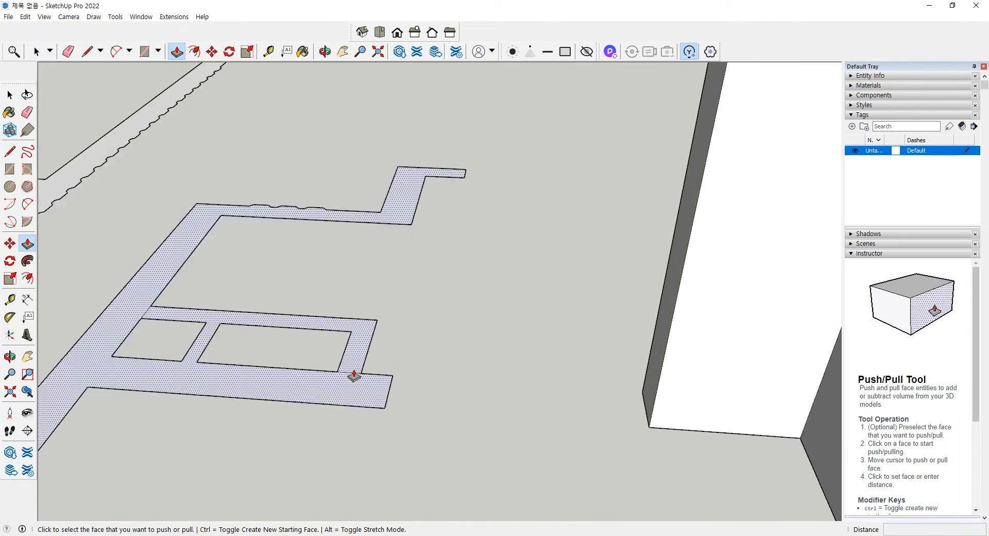
key("space")
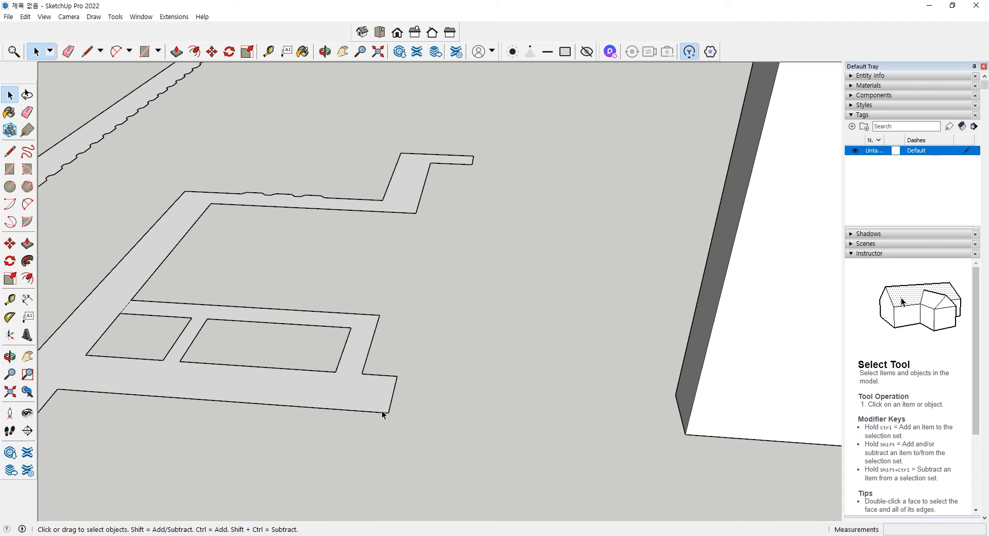
left_click(27, 243)
key("space")
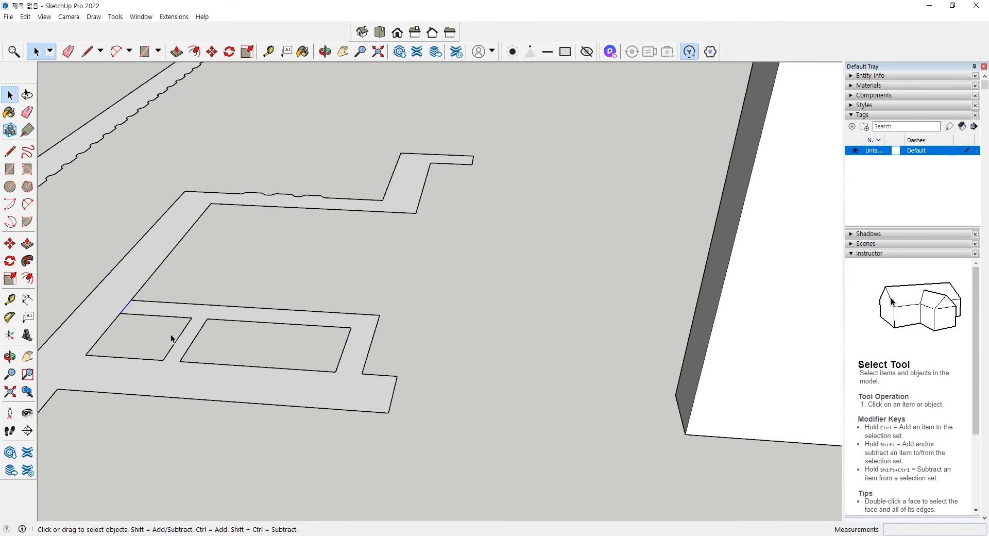
Extrude the cleaned branched wall with the two small rectangles to the common wall height.
left_click(27, 244)
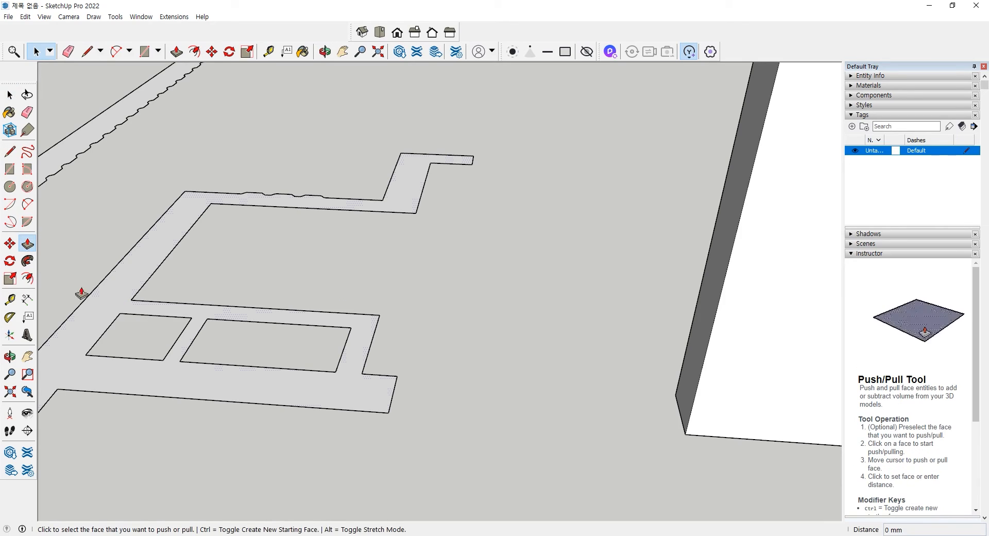
double_click(99, 308)
scroll(179, 330, "down", 8)
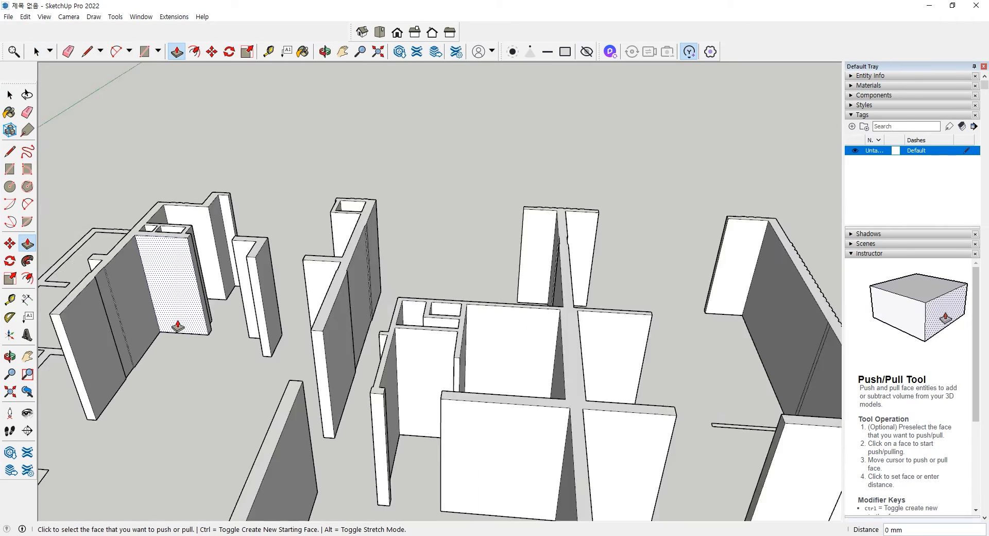
scroll(349, 287, "up", 5)
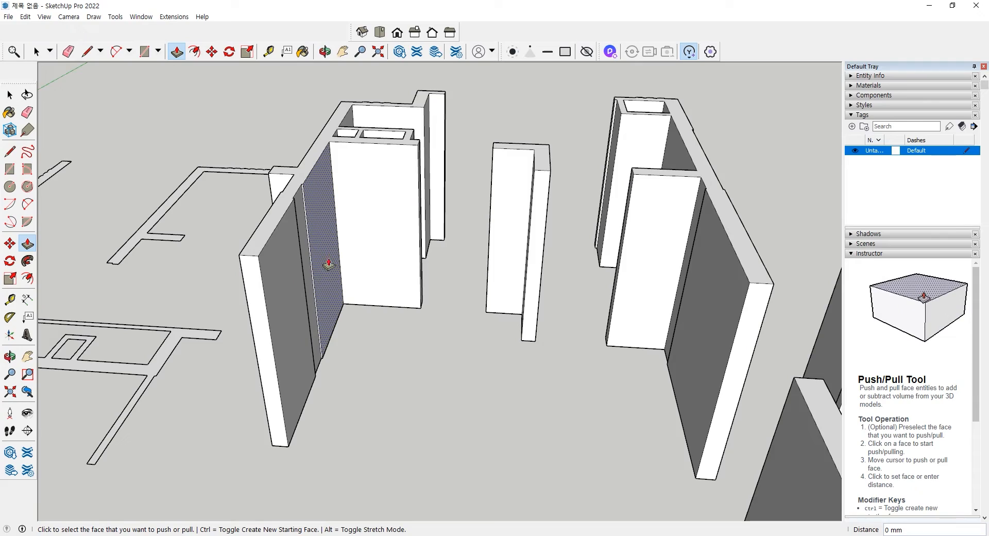
scroll(328, 266, "down", 5)
Extrude the long straight wall, the central cross-shaped wall and the outer straight wall near the origin to the common height.
scroll(360, 394, "up", 4)
left_click(318, 444)
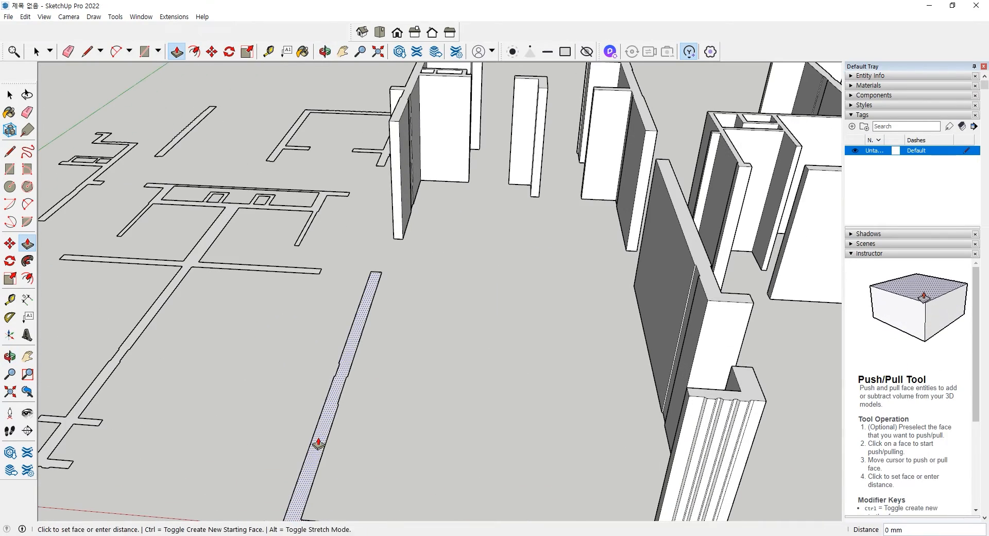
key("Escape")
middle_click_drag(222, 439, 270, 425)
scroll(179, 401, "down", 6)
scroll(333, 337, "down", 3)
middle_click_drag(333, 338, 435, 457)
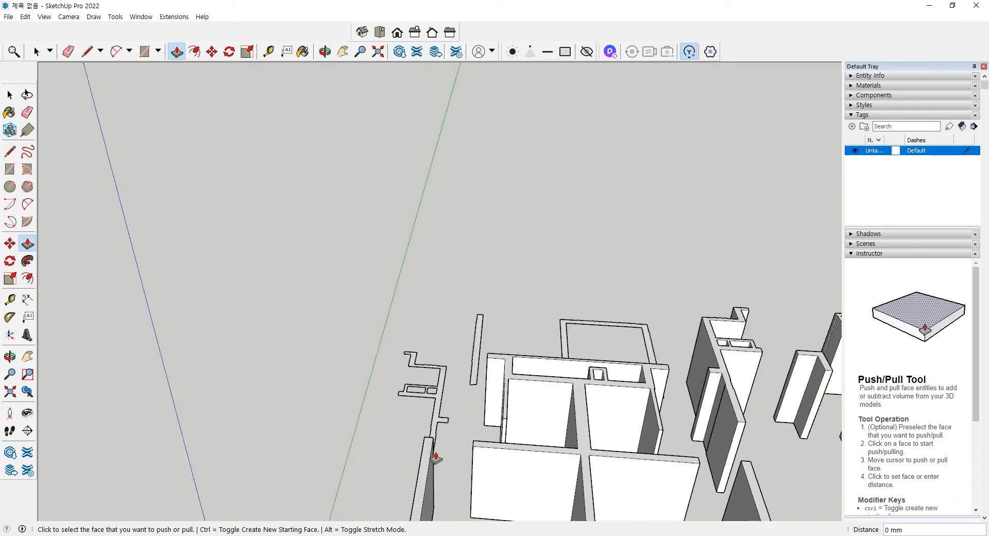
Extrude the outer branched wall, the far freestanding straight wall and the far three-sided room wall to the common height.
scroll(435, 457, "up", 3)
double_click(437, 409)
middle_click_drag(441, 410, 133, 210)
scroll(494, 395, "up", 2)
double_click(492, 390)
double_click(594, 411)
scroll(577, 423, "down", 5)
scroll(336, 304, "up", 4)
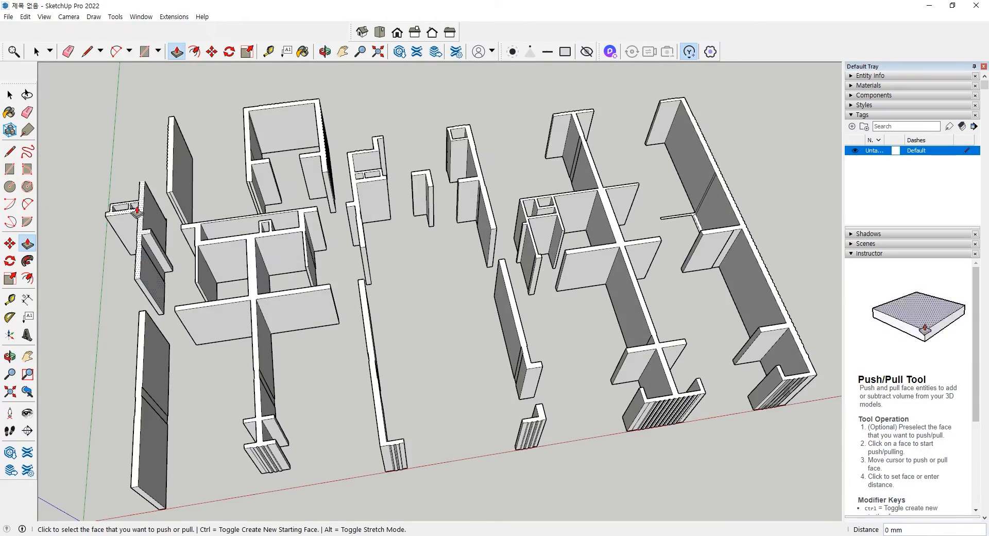
Push the outer arm of the central cross-shaped wall back to its spine, and shorten the neighbouring thin branch wall by 1465 mm.
scroll(197, 338, "up", 3)
middle_click_drag(286, 327, 300, 353)
scroll(287, 305, "up", 3)
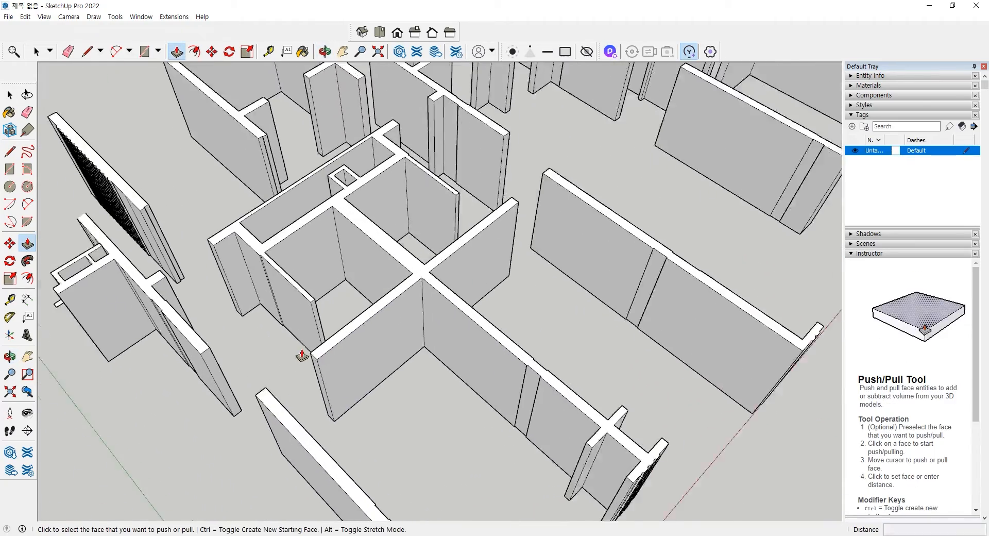
scroll(318, 364, "up", 2)
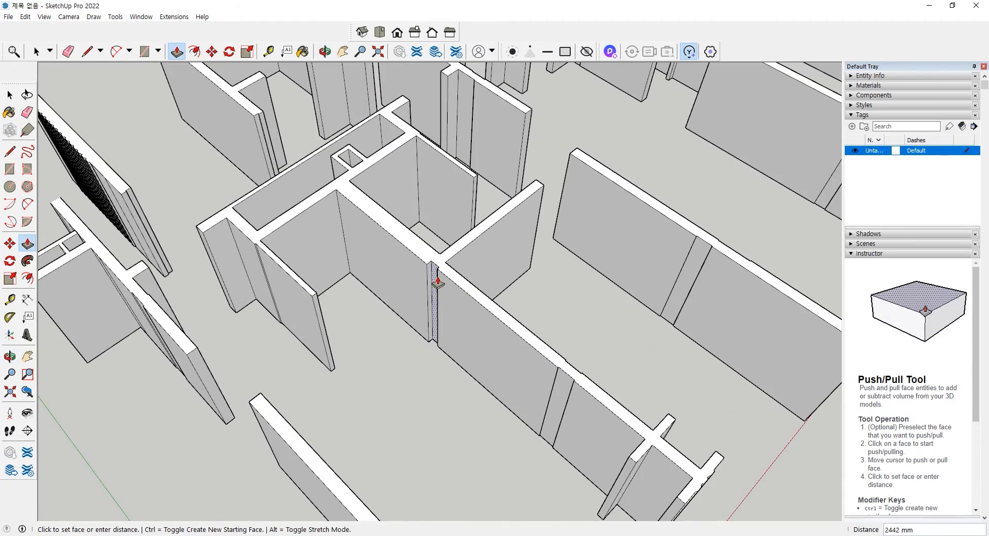
left_click(315, 310)
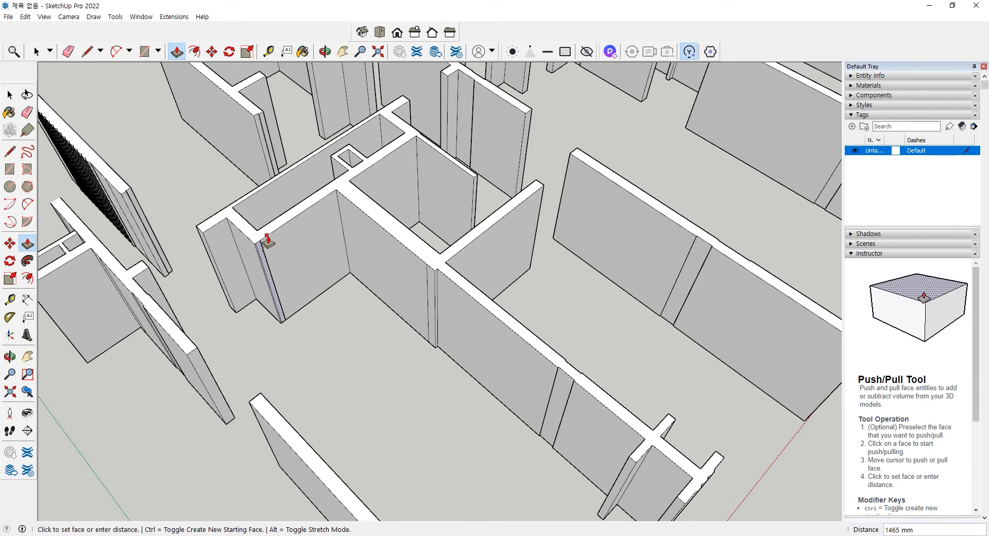
left_click(267, 240)
Delete the entire outer branched wall with the small boxes nearest the green axis.
middle_click_drag(261, 243, 320, 309)
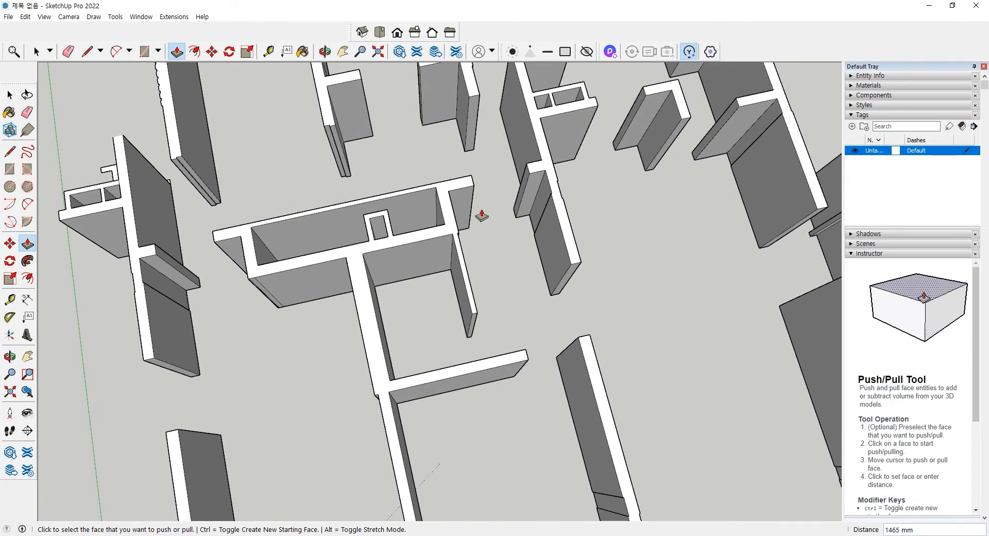
middle_click_drag(473, 202, 477, 317)
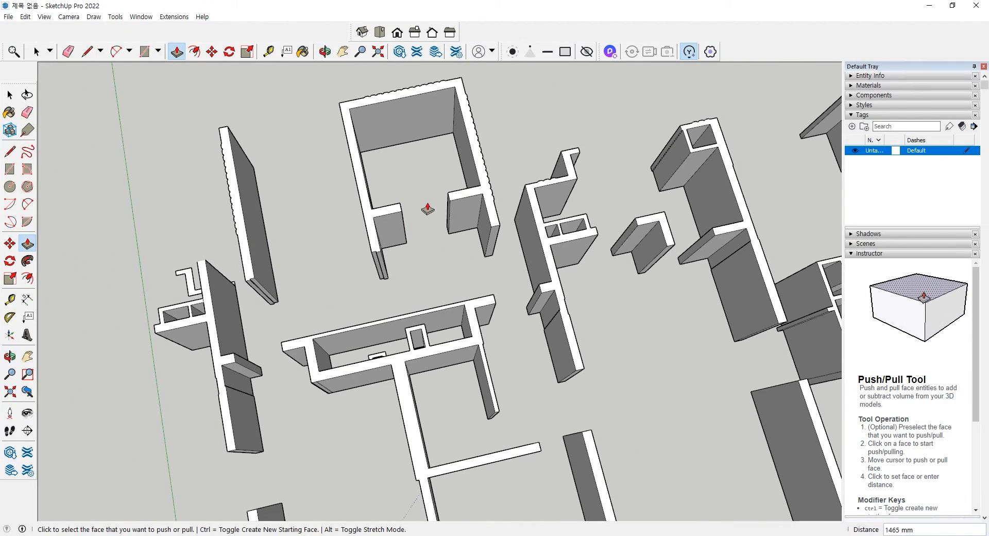
mouse_move(310, 271)
middle_mouse_down()
mouse_move(256, 283)
mouse_move(298, 265)
middle_mouse_up()
key("space")
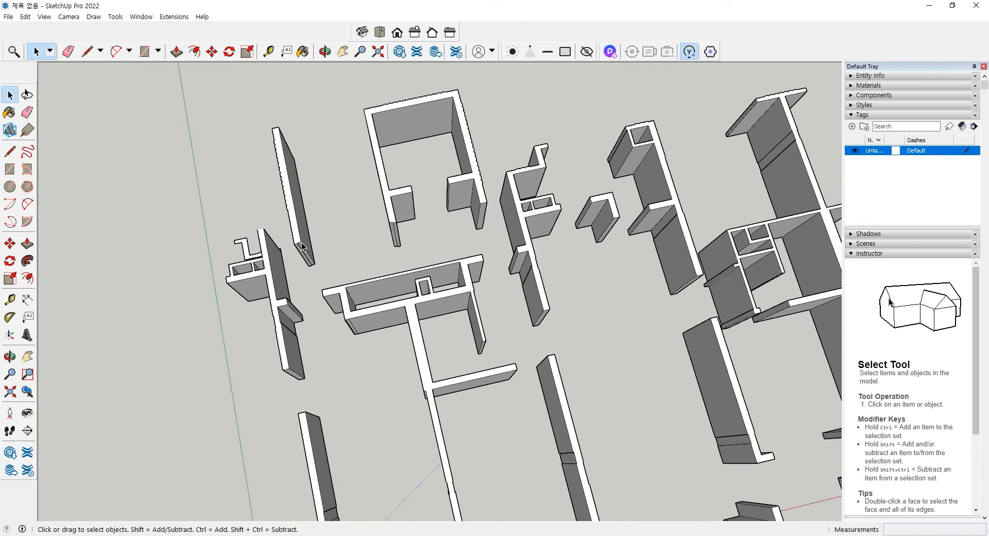
triple_click(272, 280)
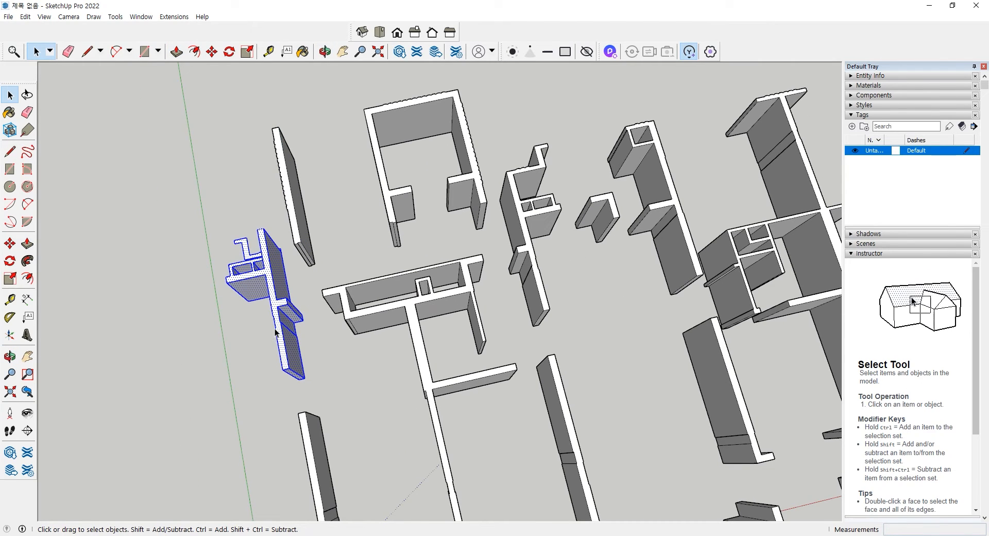
key("Delete")
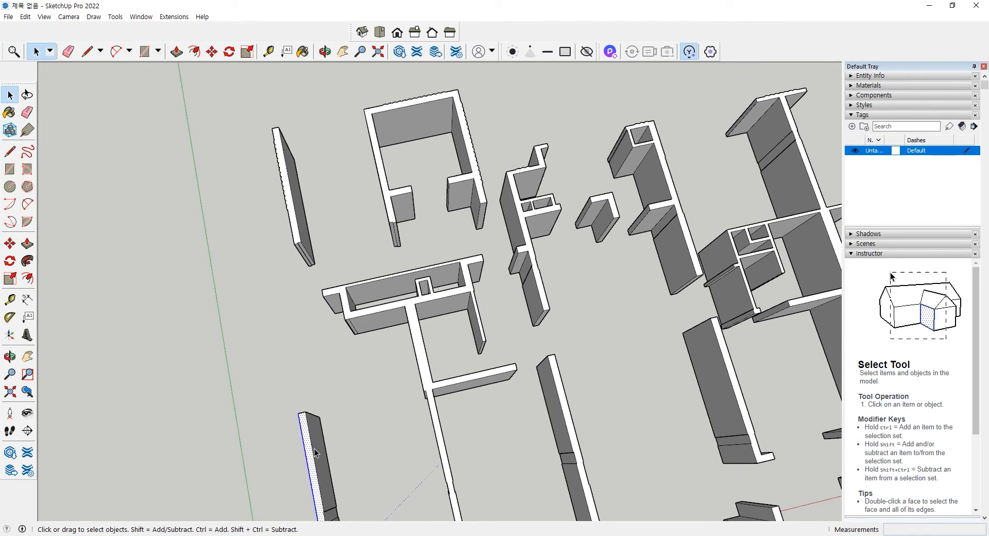
scroll(322, 422, "down", 5)
middle_click_drag(324, 407, 340, 277)
scroll(434, 364, "up", 3)
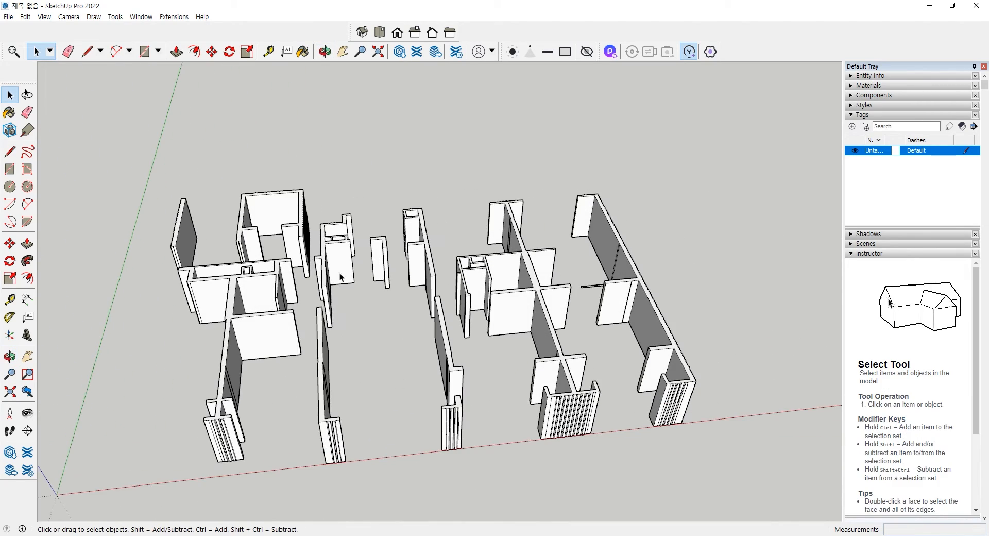
left_click_drag(134, 132, 716, 485)
left_click_drag(717, 496, 717, 496)
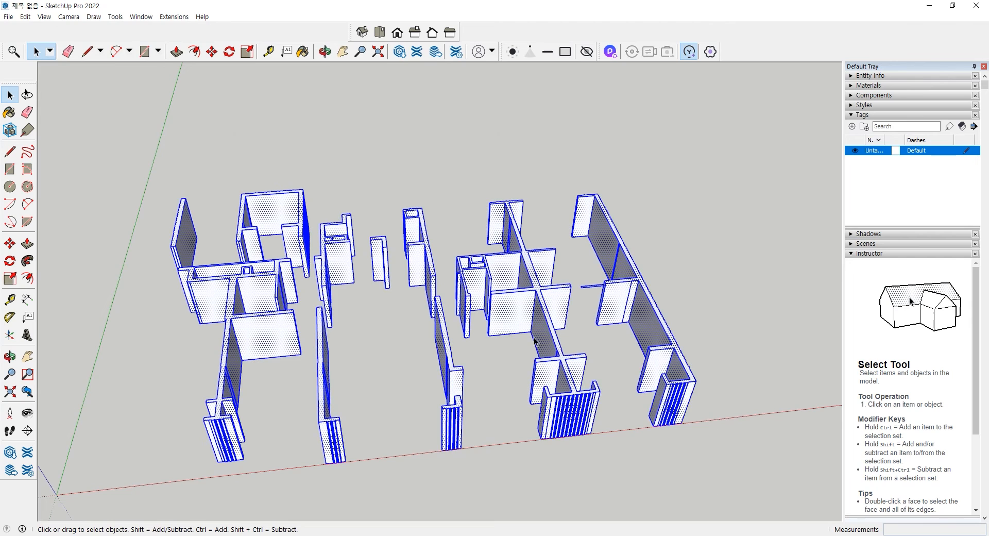
right_click(539, 323)
left_click(650, 256)
Delete the narrow ground-level face between the long outer wall and the unextruded thin partition beside it.
scroll(650, 256, "up", 10)
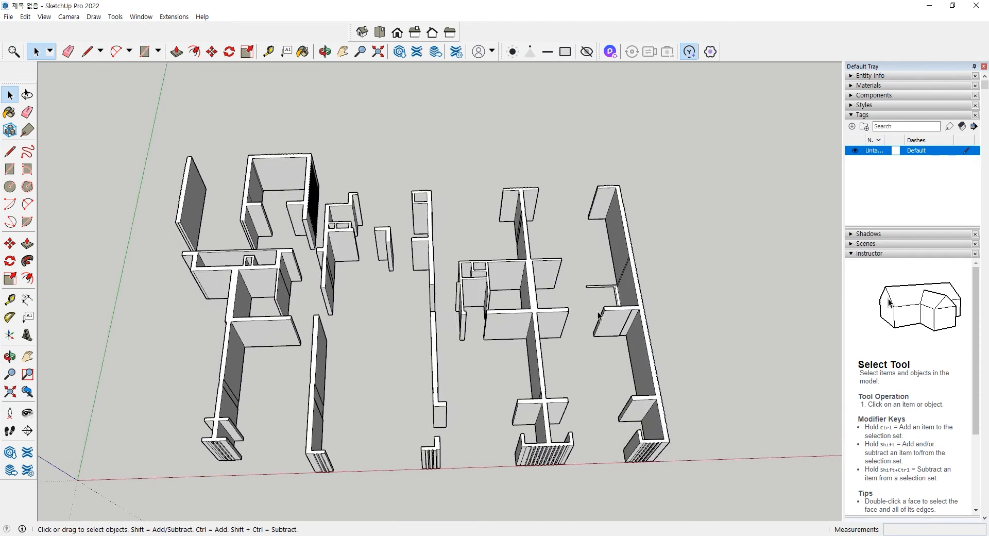
left_click(630, 310)
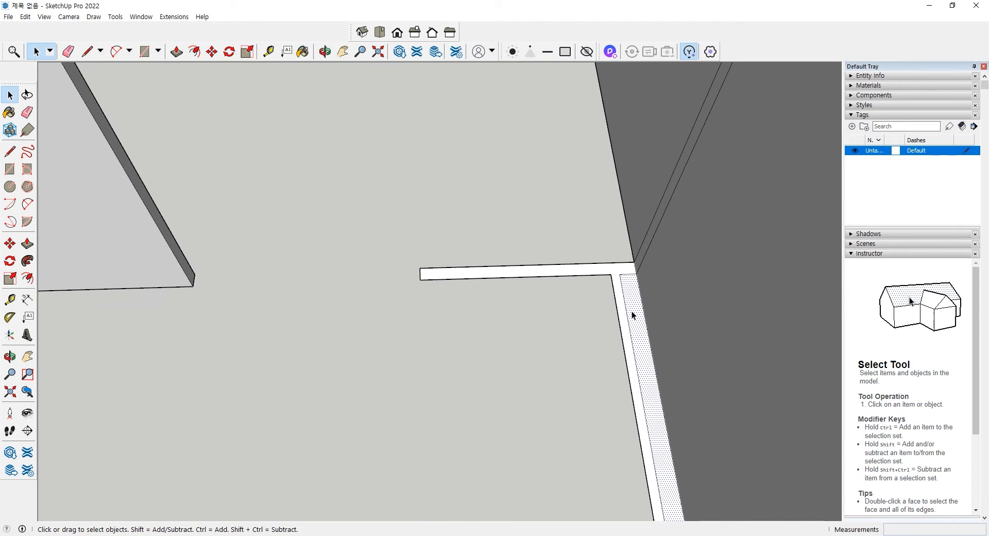
key("Delete")
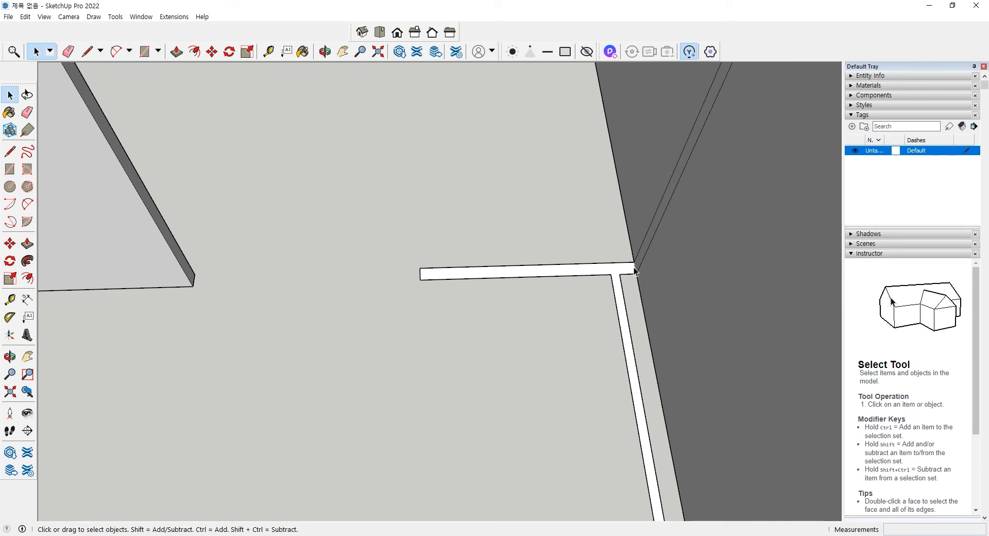
Extrude the remaining thin partition face beside the long outer wall up to the common wall height.
left_click(618, 289)
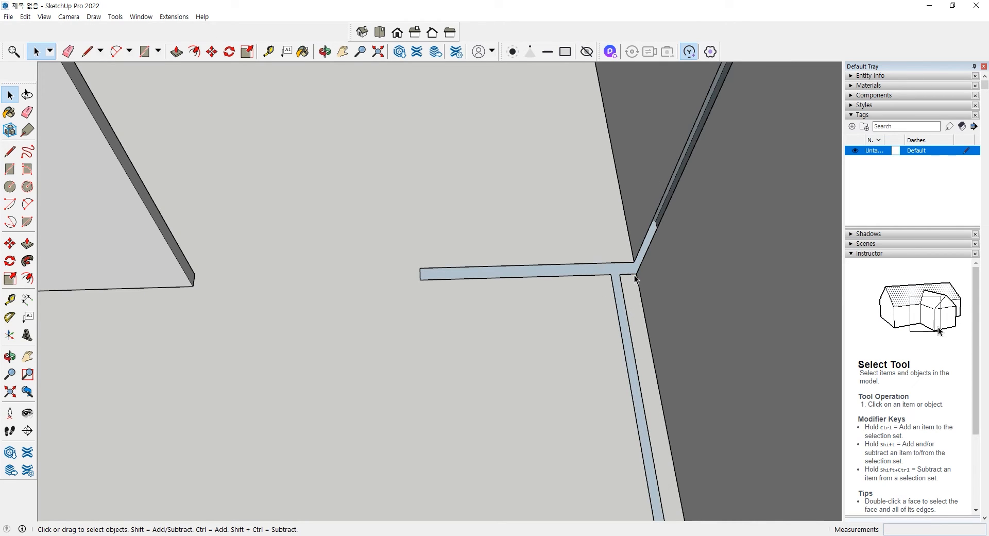
left_click(636, 277, "shift")
left_click(27, 243)
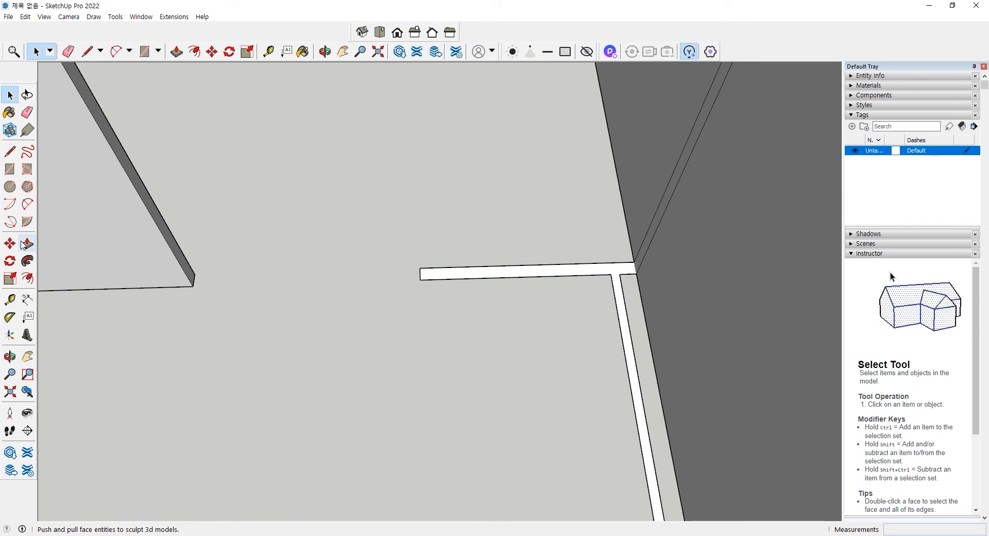
left_click(558, 276)
middle_click_drag(658, 224, 693, 183)
left_click(688, 161)
key("space")
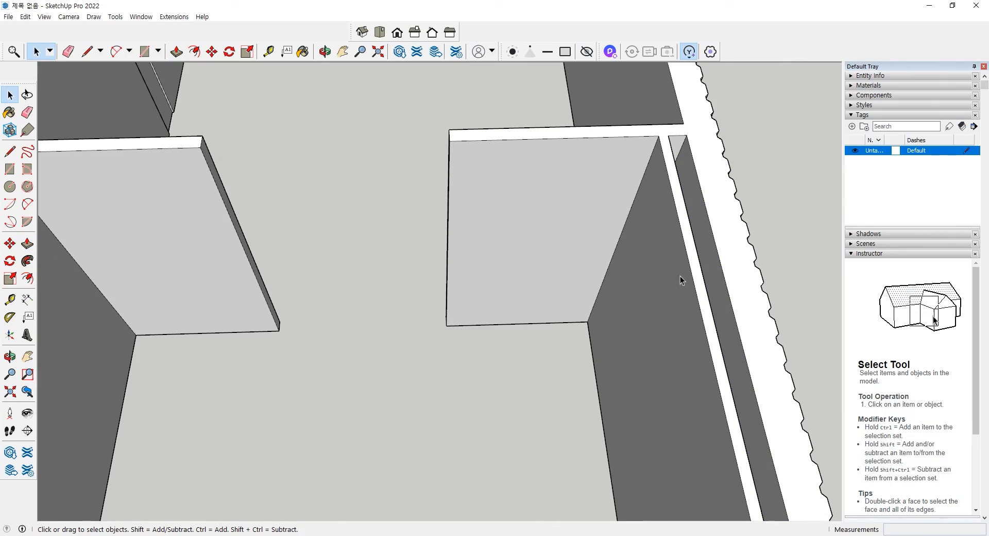
Close the open underside of the extruded thin partition by drawing a 90 mm edge across its free end.
middle_click_drag(681, 279, 750, 344)
scroll(693, 452, "up", 5)
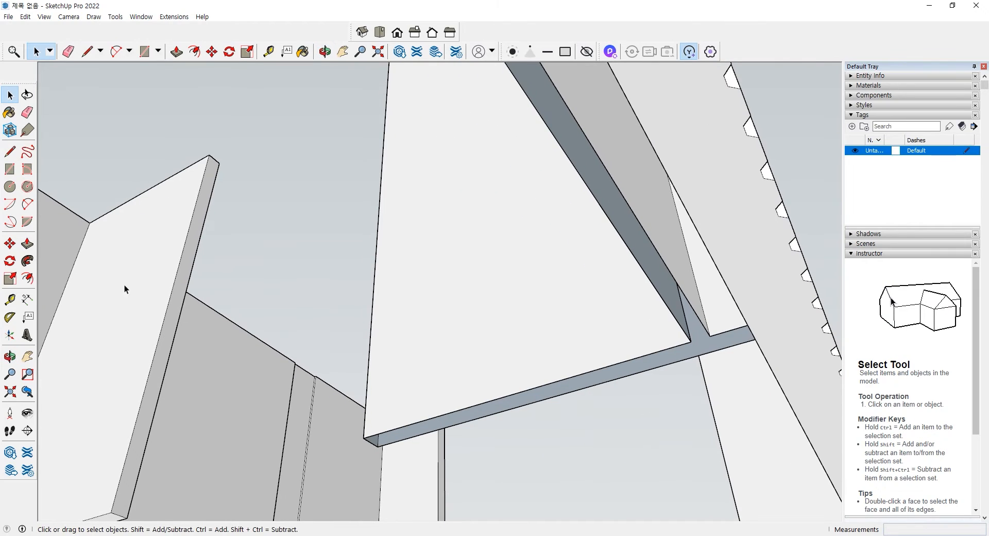
key("l")
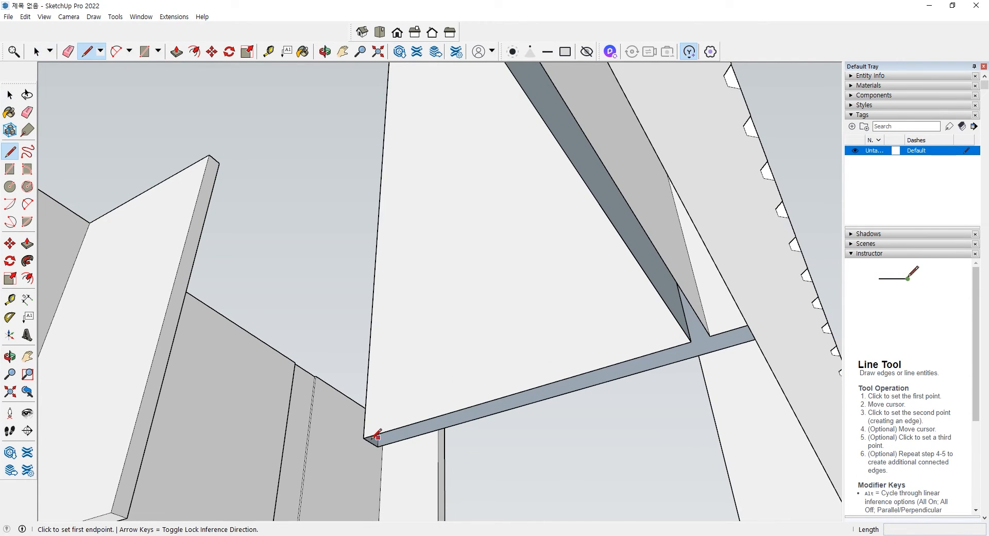
left_click(364, 437)
left_click(378, 446)
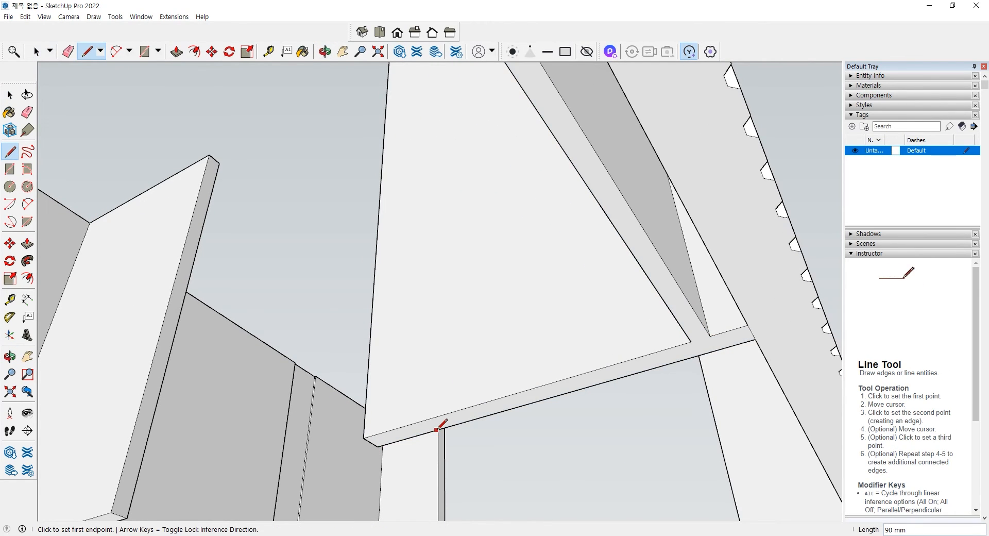
scroll(486, 383, "down", 3)
middle_click_drag(488, 376, 580, 342)
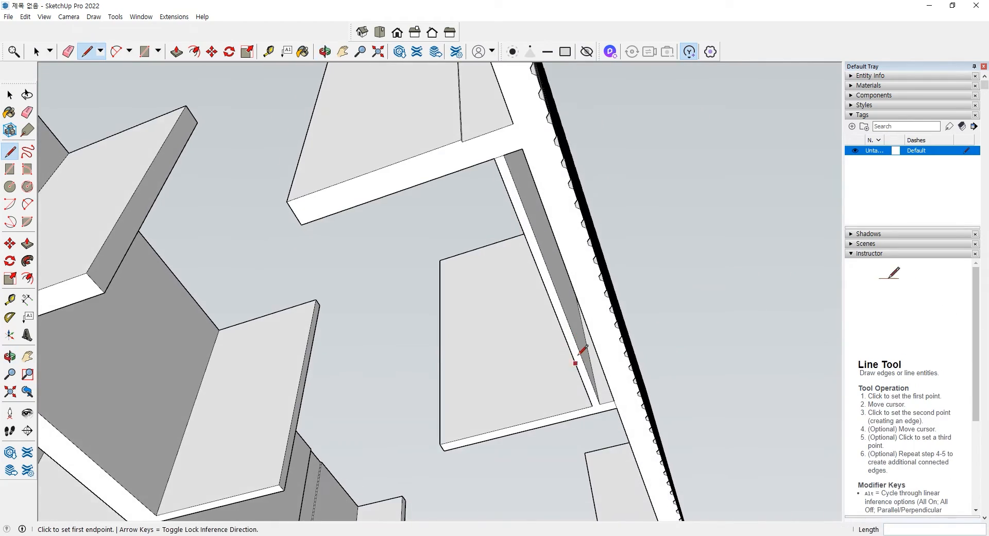
scroll(580, 342, "up", 2)
middle_click_drag(583, 375, 624, 375)
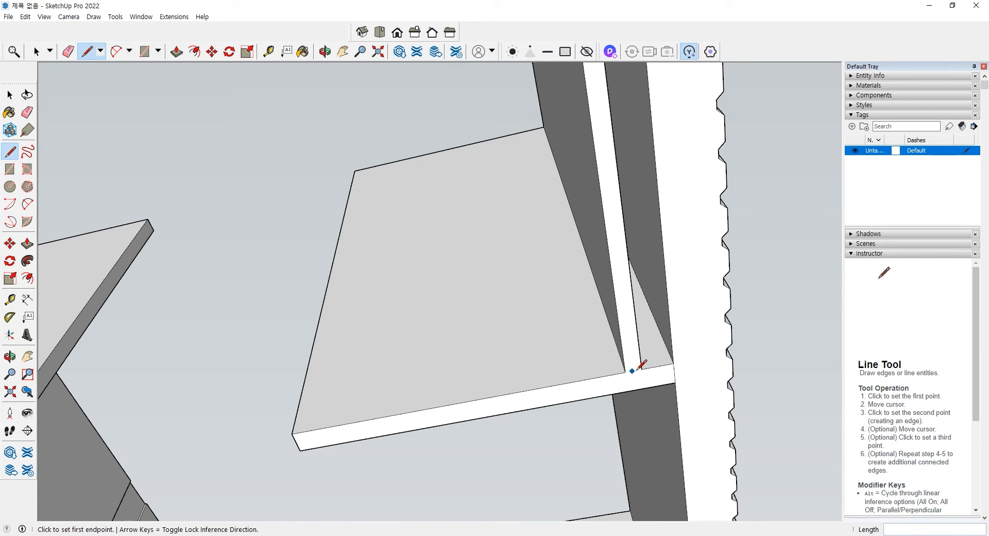
key("space")
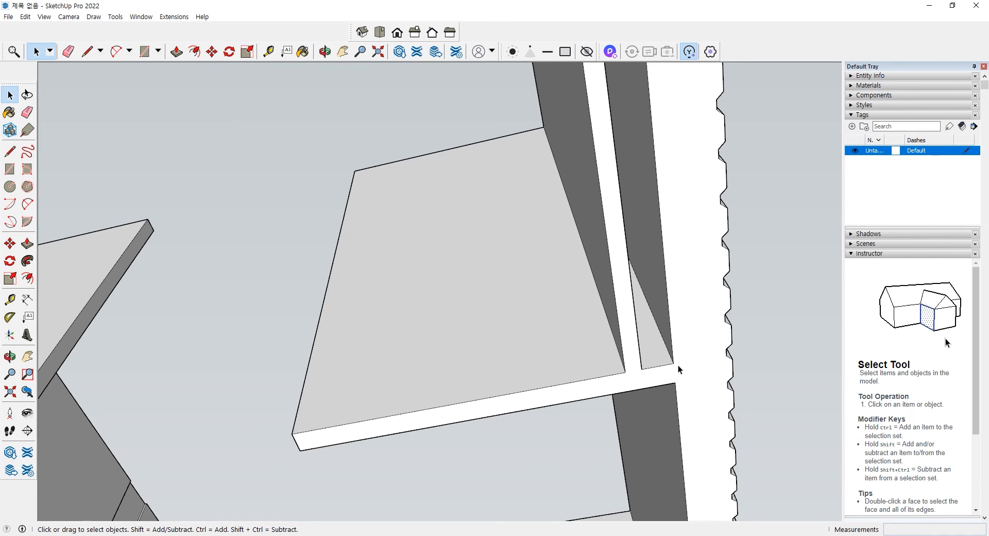
Select all the extruded walls and combine them into one group.
scroll(653, 301, "down", 2)
middle_click_drag(653, 301, 436, 320)
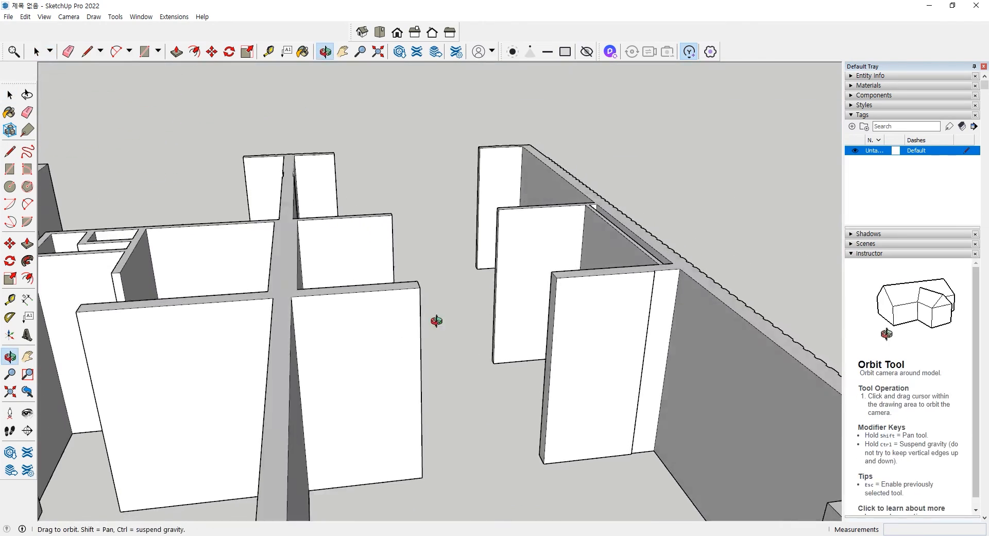
scroll(396, 291, "down", 8)
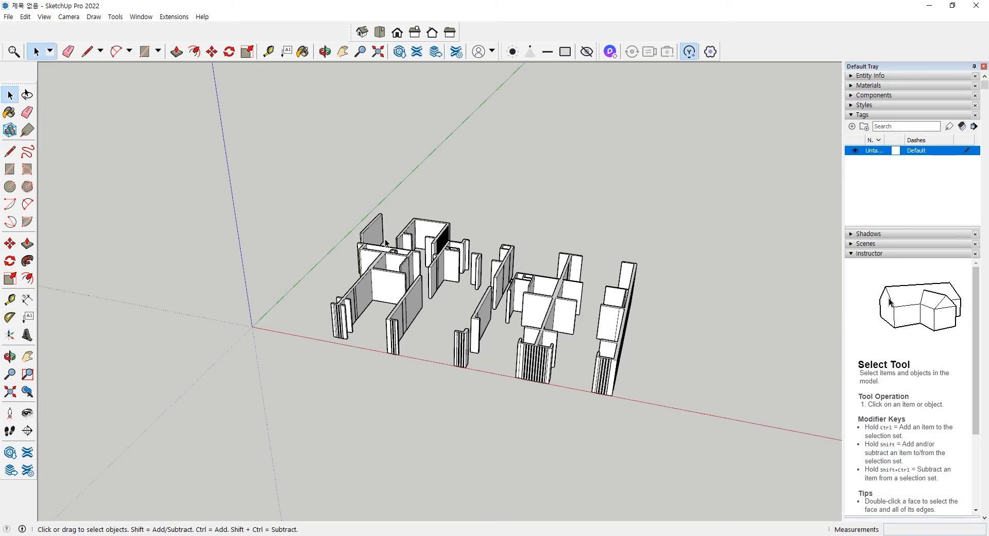
middle_click_drag(386, 243, 336, 190)
left_click_drag(302, 163, 700, 426)
right_click(547, 334)
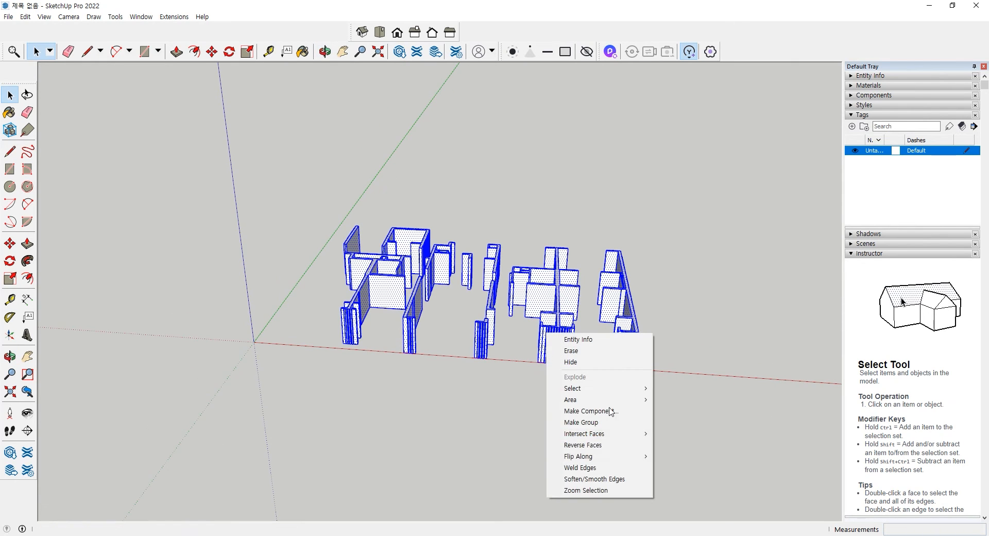
left_click(611, 422)
left_click(703, 371)
middle_click_drag(703, 371, 480, 361)
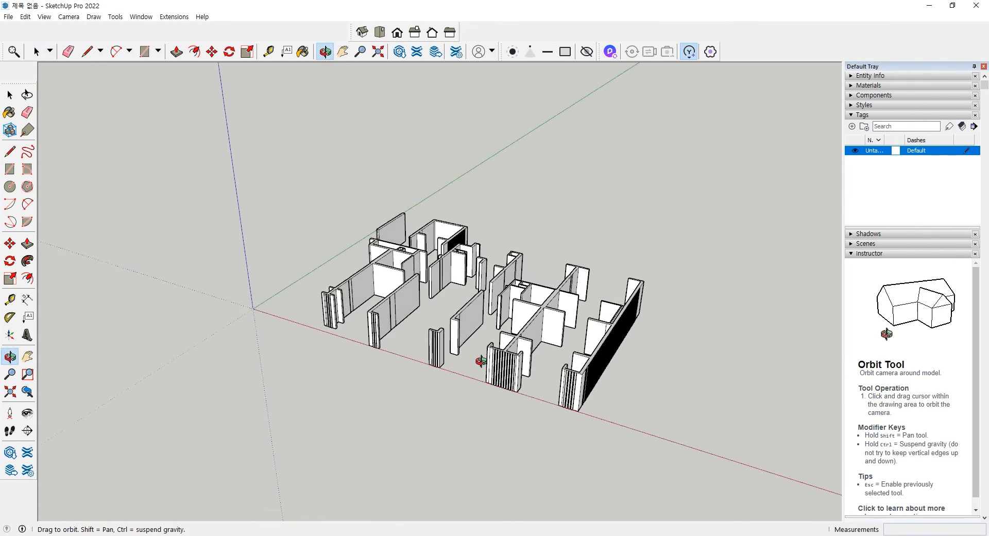
Open the wall group for editing and select the large side face of the freestanding straight wall.
scroll(542, 344, "up", 5)
middle_click_drag(544, 348, 552, 323)
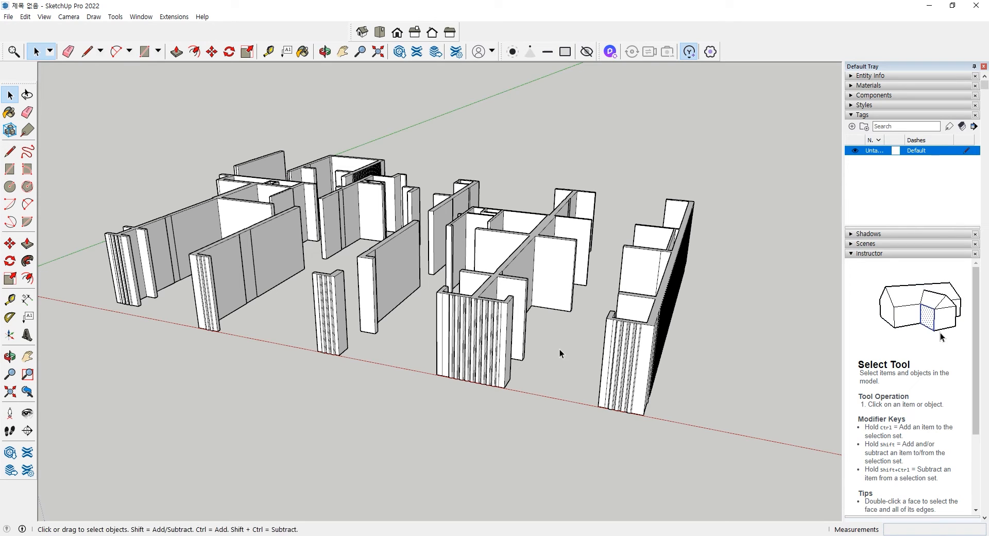
left_click(538, 257)
scroll(375, 270, "up", 6)
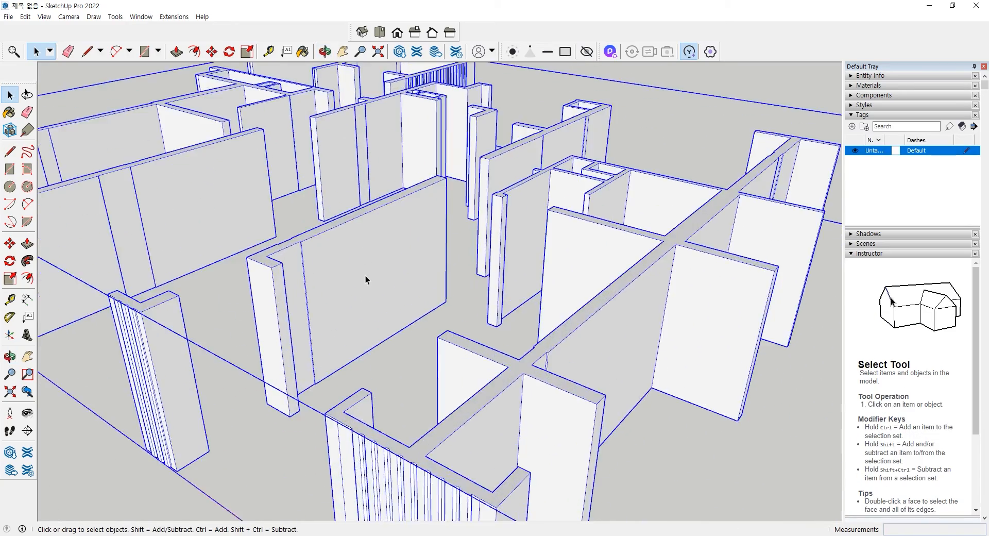
scroll(365, 276, "down", 5)
middle_click_drag(364, 276, 302, 250)
scroll(342, 282, "up", 5)
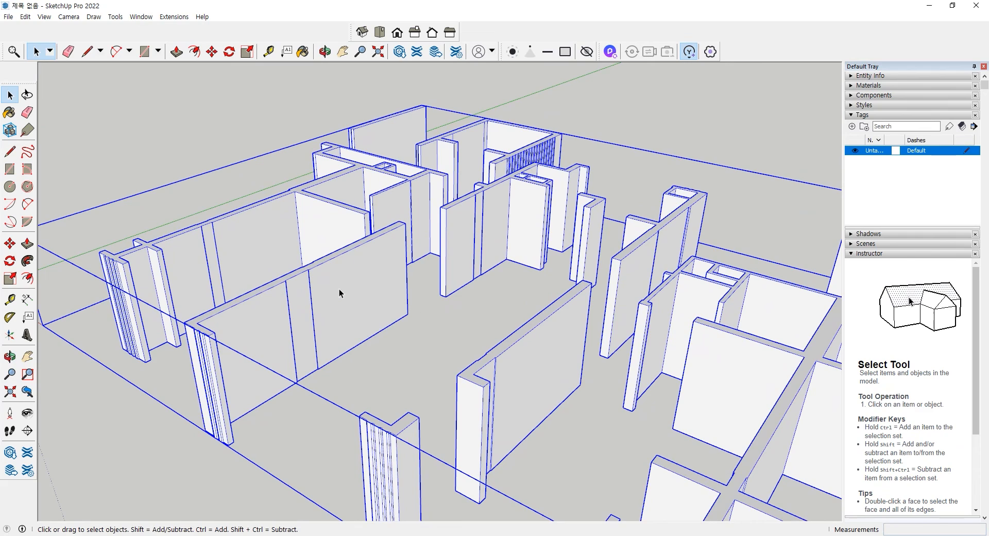
scroll(339, 290, "up", 4)
middle_click_drag(344, 286, 387, 317)
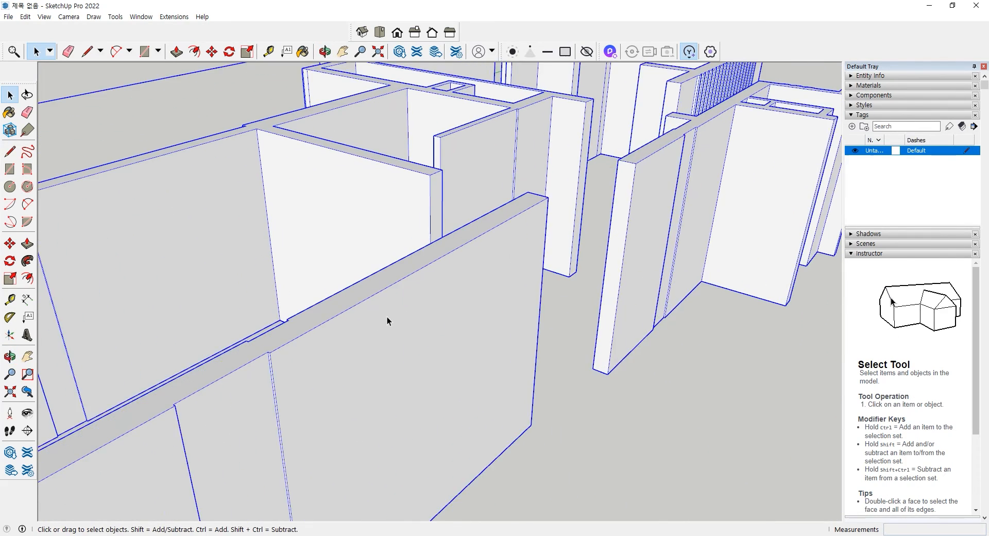
scroll(387, 317, "up", 1)
double_click(375, 339)
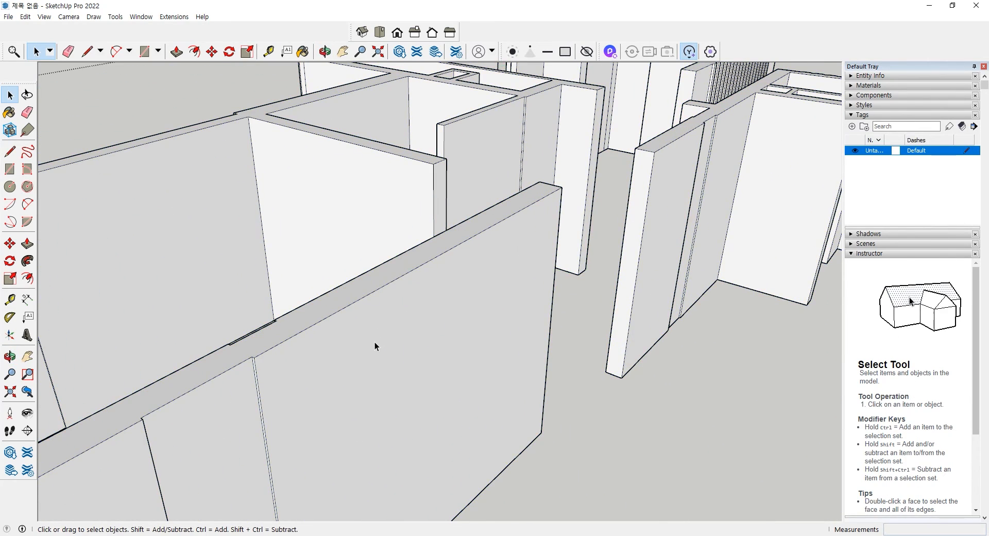
left_click(387, 318)
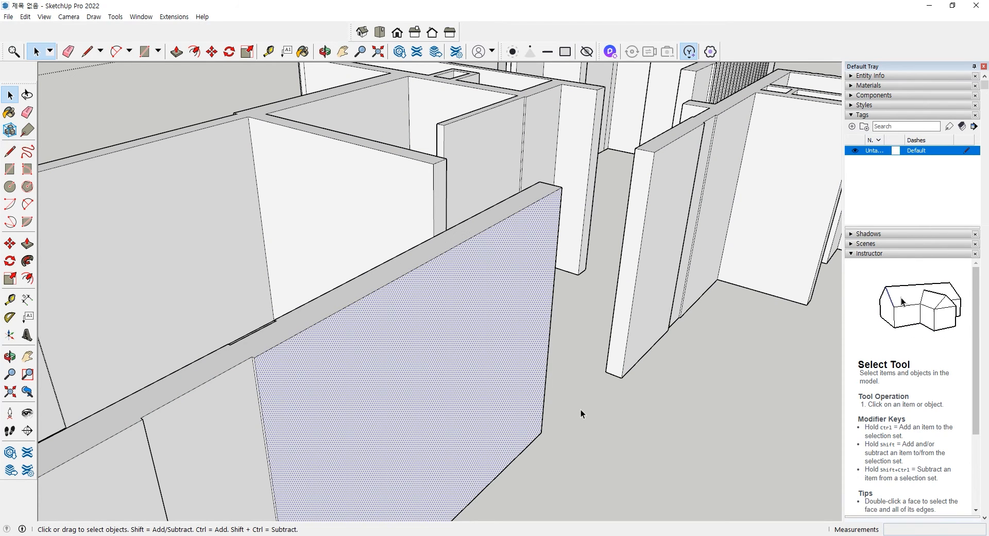
Draw a small rectangle on the large side face of the freestanding straight wall.
scroll(580, 409, "down", 5)
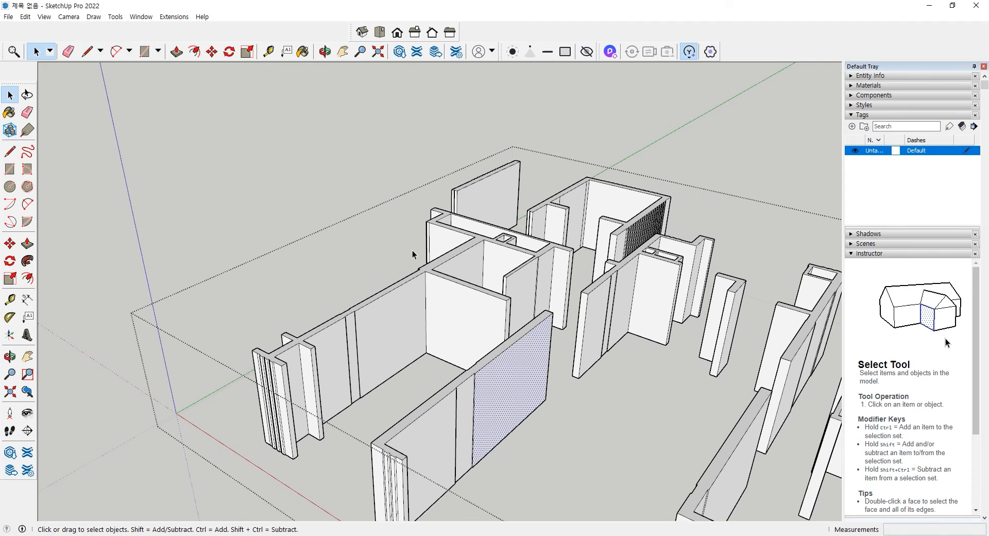
middle_click_drag(378, 213, 450, 366)
scroll(455, 367, "up", 2)
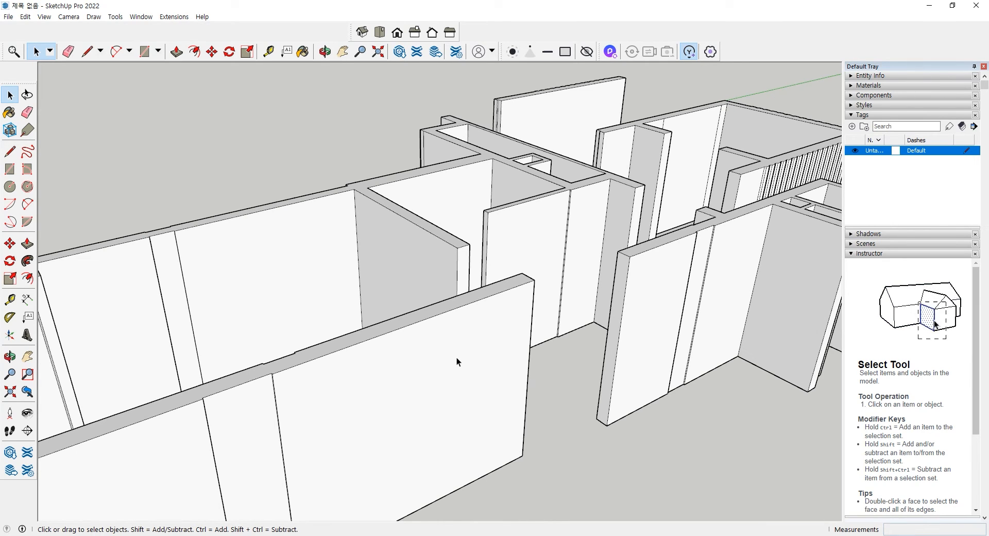
scroll(459, 344, "up", 3)
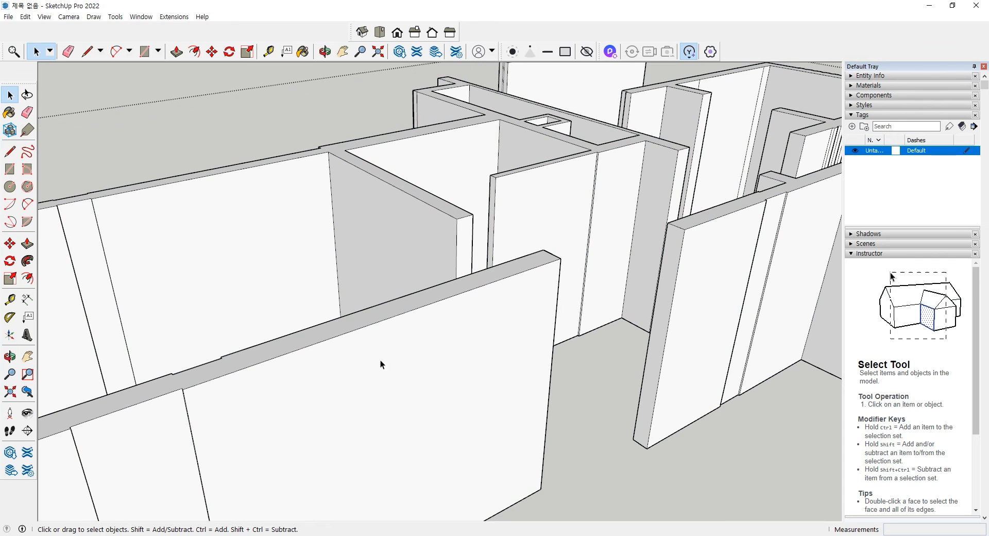
left_click(10, 168)
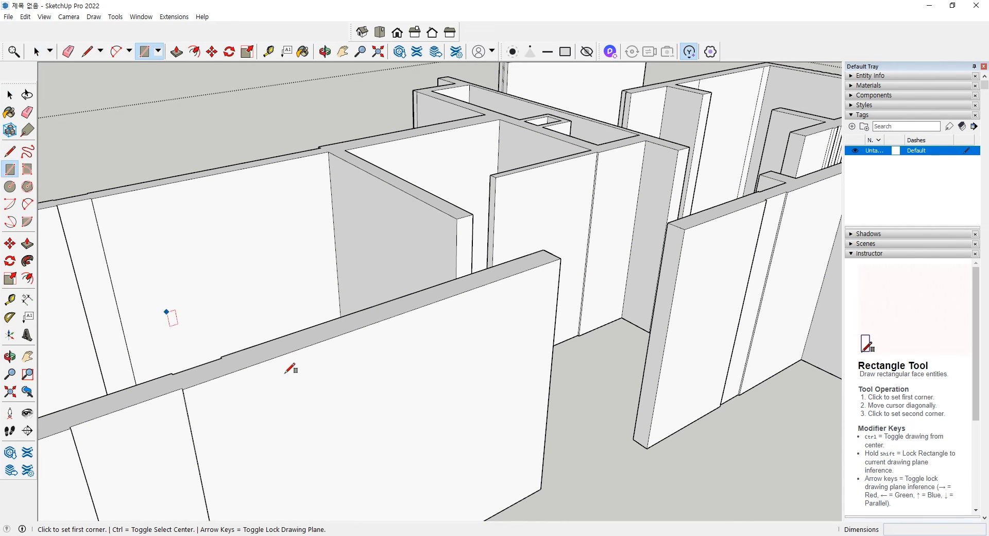
scroll(462, 341, "down", 3)
scroll(463, 350, "up", 5)
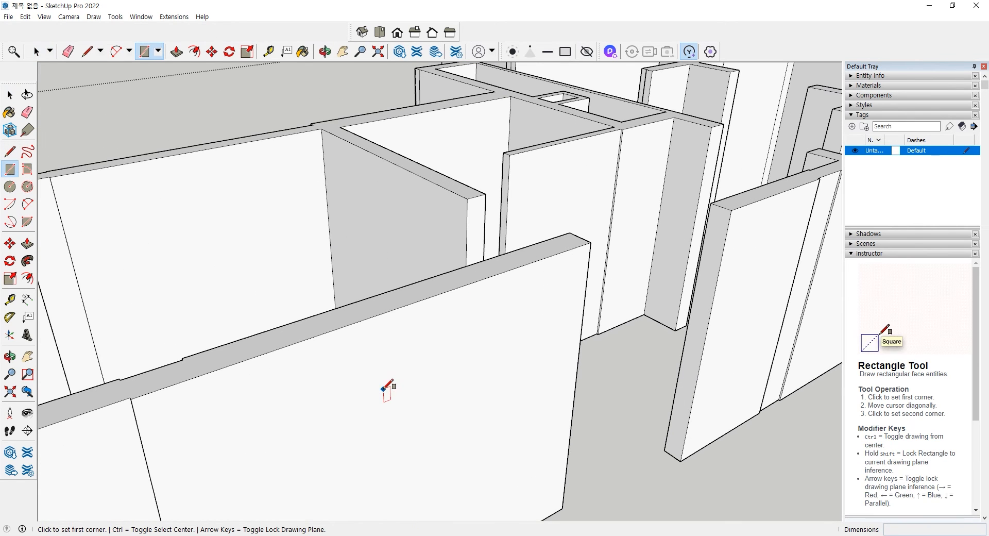
left_click(383, 388)
left_click(467, 432)
key("space")
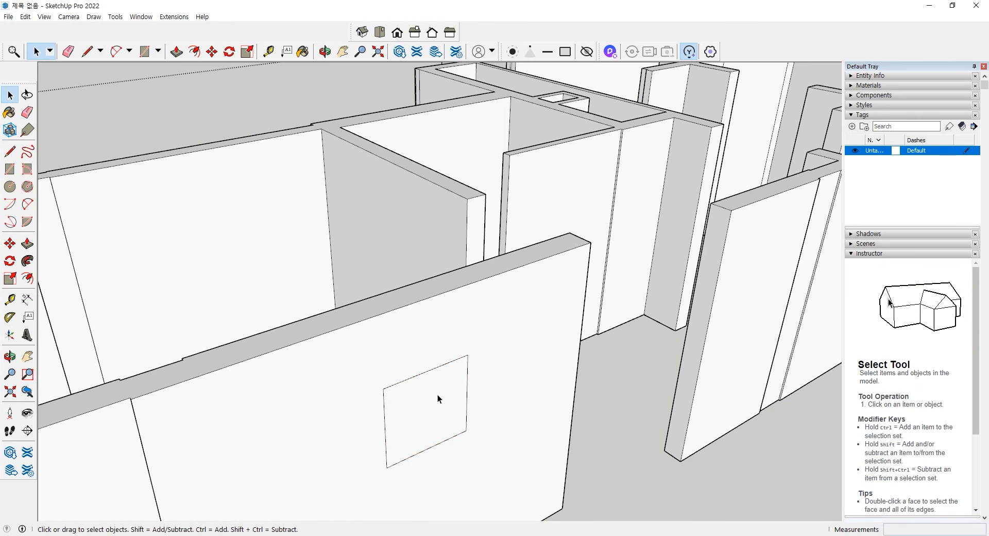
Push the rectangle 200 mm through the straight wall to cut an opening, and undo the opening and its outline.
left_click(434, 394)
key("p")
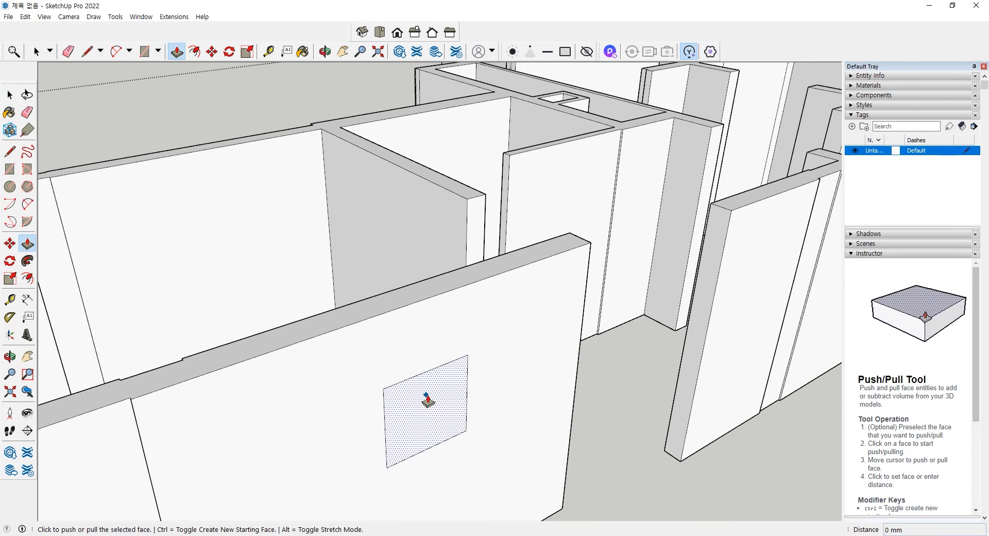
left_click(419, 403)
left_click(393, 295)
middle_click_drag(419, 378, 426, 347)
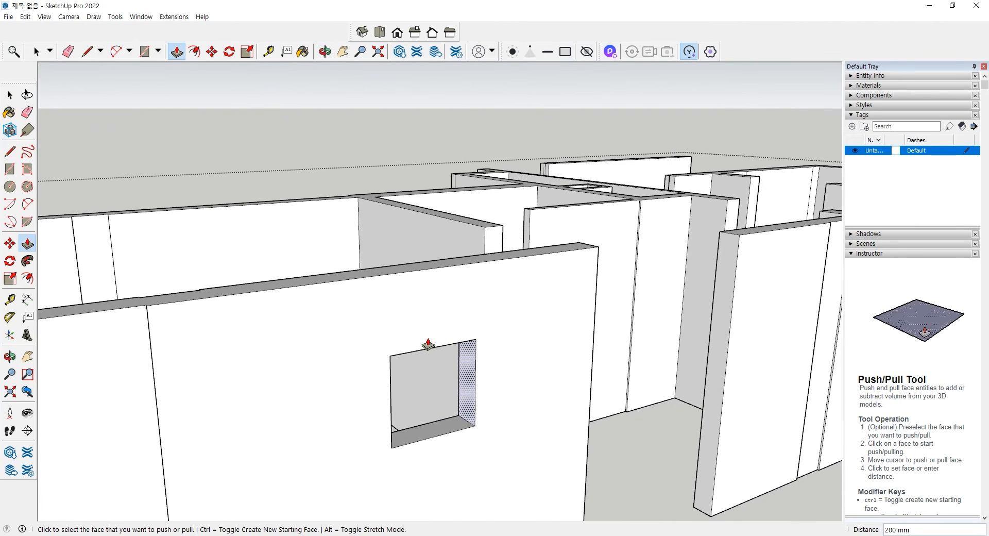
key("ctrl+z")
key("space")
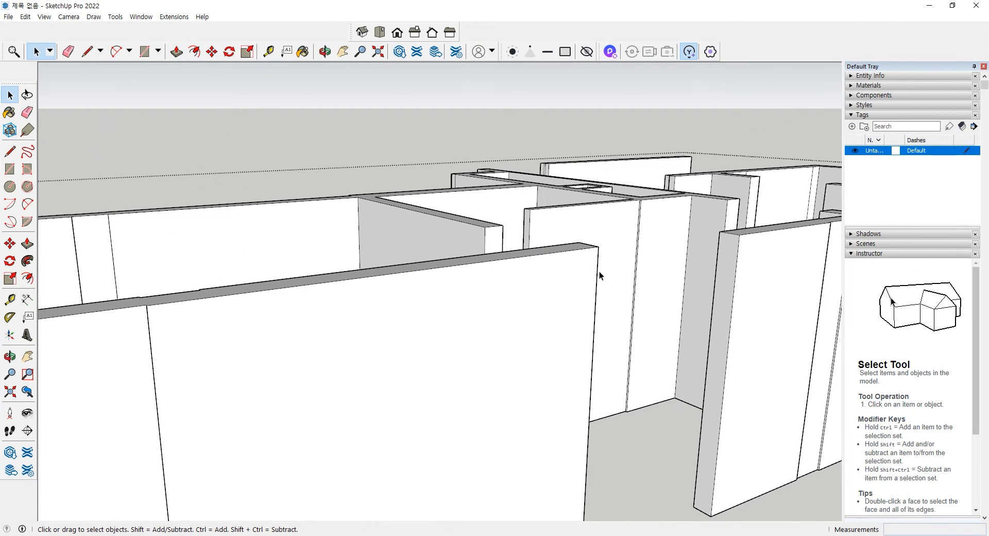
Move the vertical end edge of the freestanding straight wall 0.1 mm across the wall's thickness.
left_click(597, 271)
key("m")
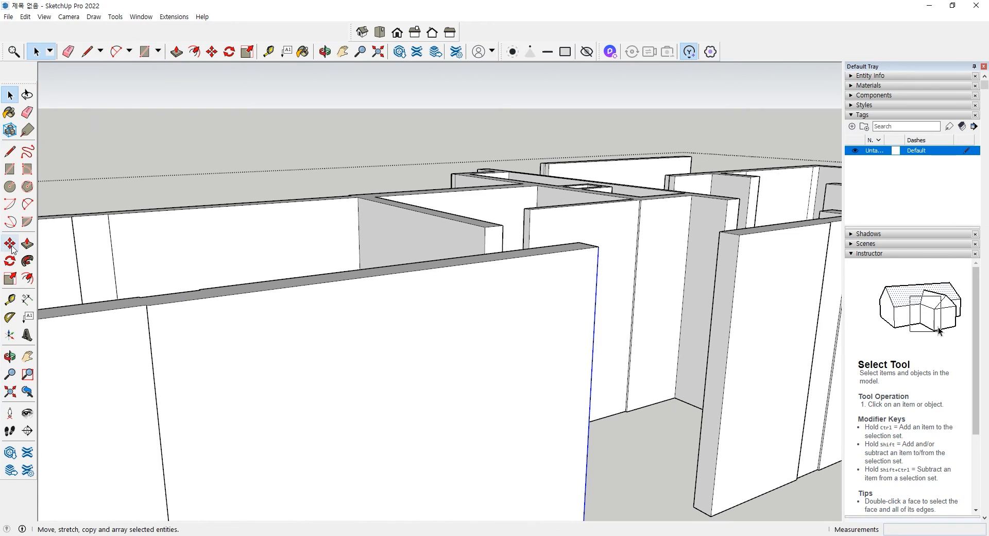
scroll(520, 388, "up", 5)
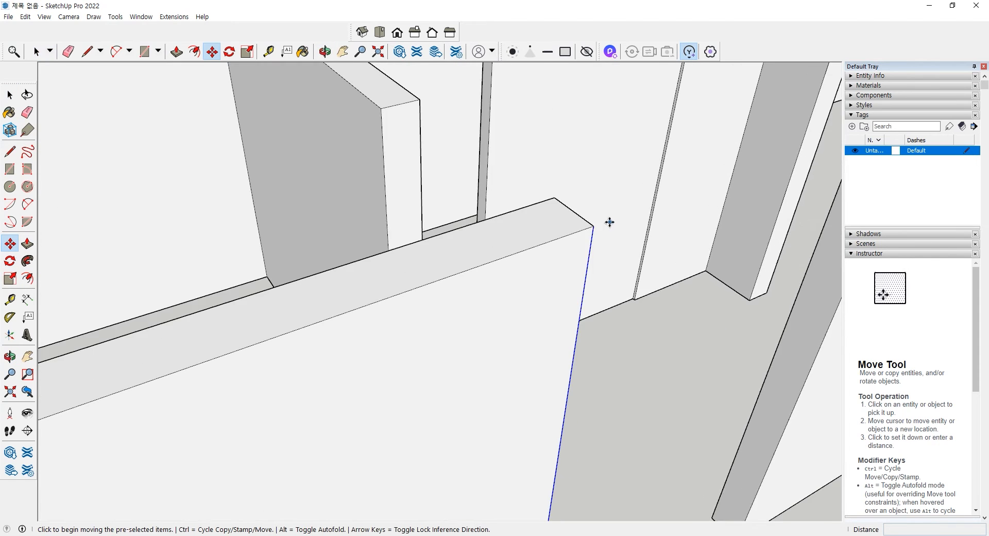
left_click(571, 232)
left_click(560, 222)
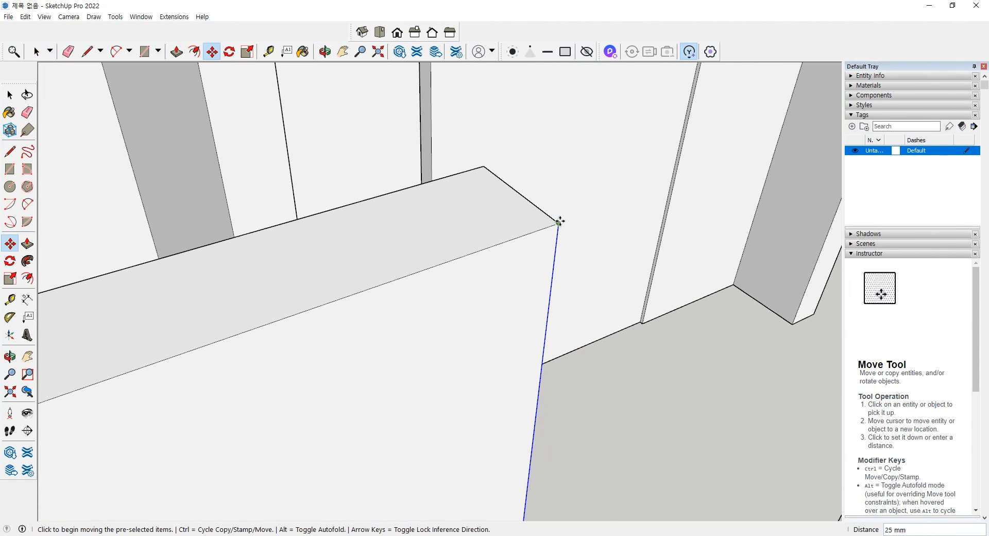
type("0.1")
key("Return")
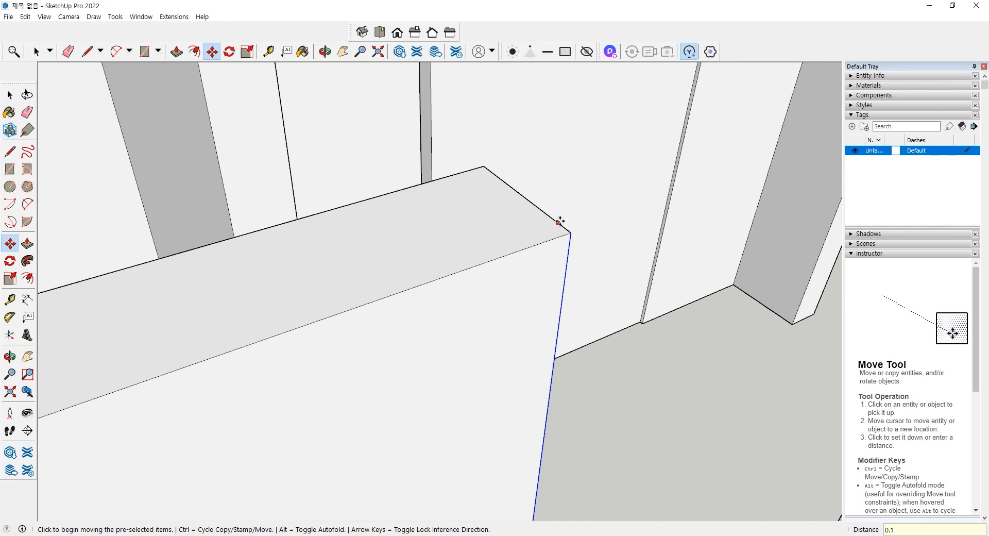
scroll(546, 255, "down", 8)
key("space")
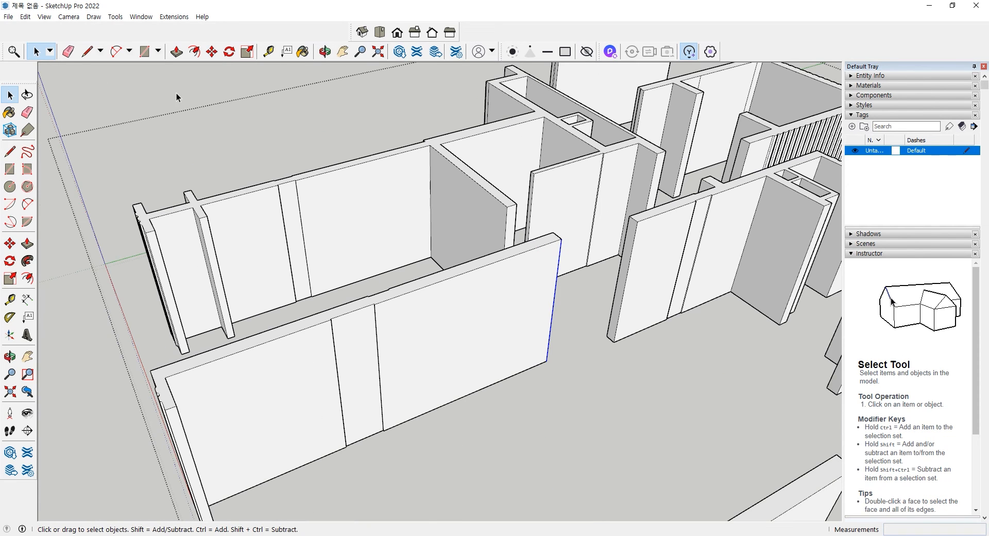
Highlight all the wall geometry and examine the moved end corner of the straight wall closely for misalignment, and clear the selection.
scroll(515, 321, "up", 4)
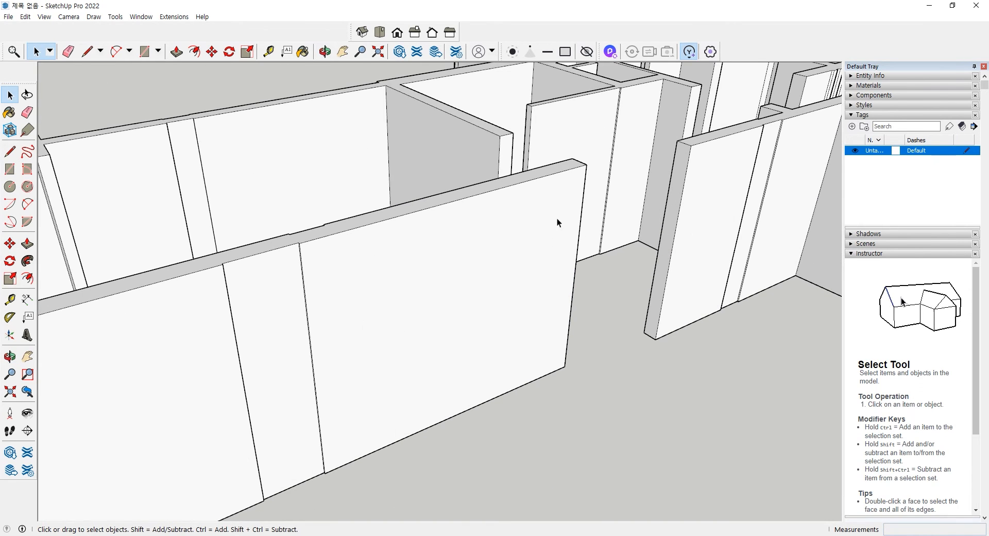
key("ctrl+a")
scroll(580, 194, "up", 5)
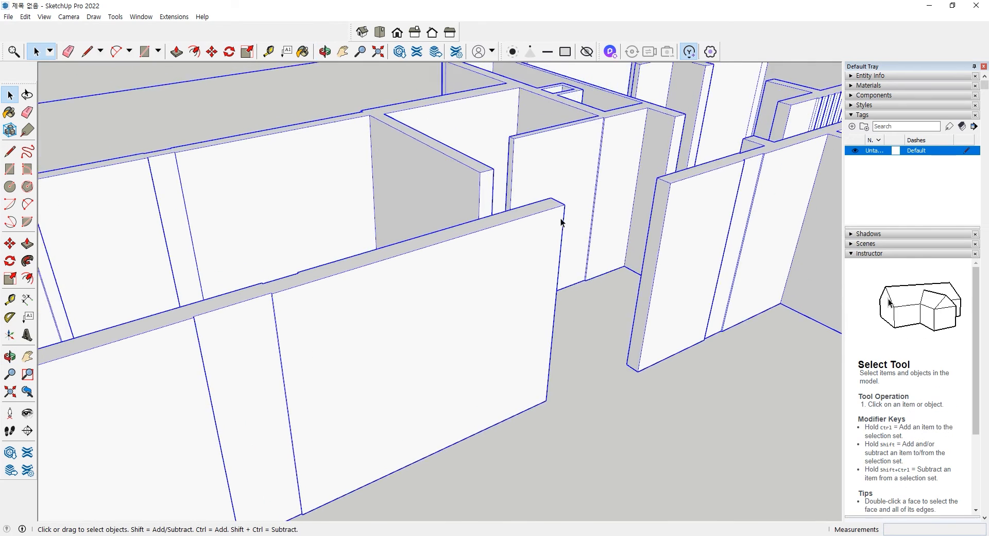
scroll(578, 225, "up", 3)
scroll(567, 227, "down", 4)
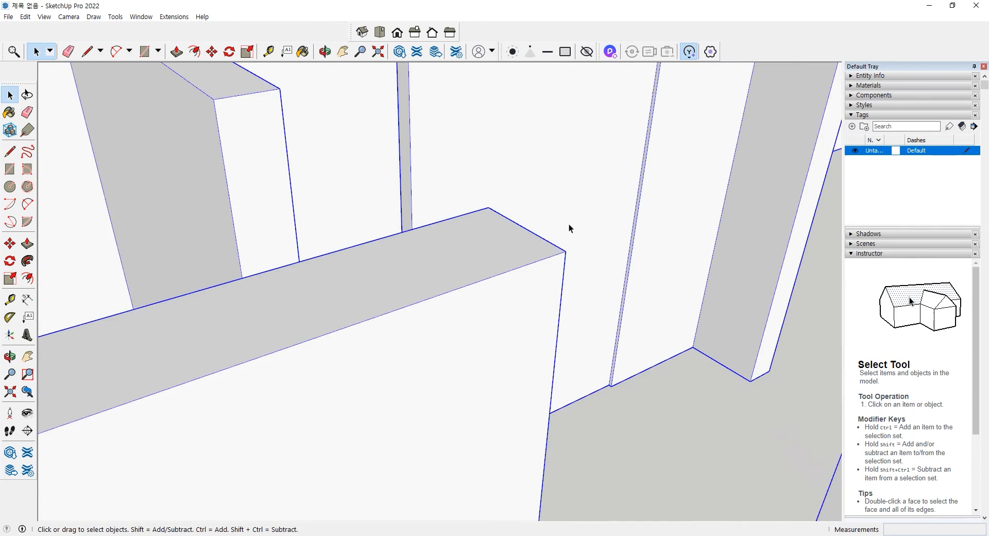
middle_click_drag(567, 227, 527, 252)
scroll(527, 252, "up", 6)
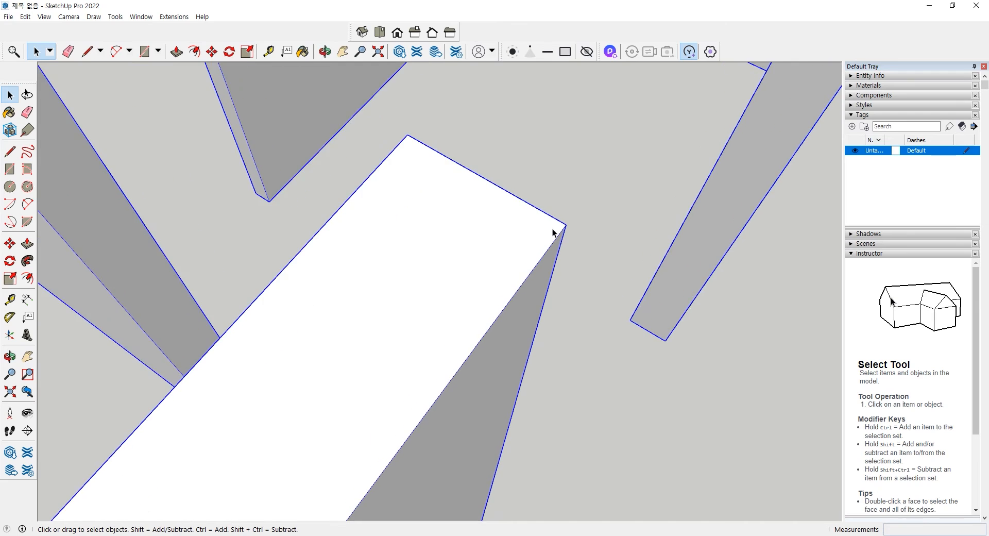
scroll(603, 215, "up", 3)
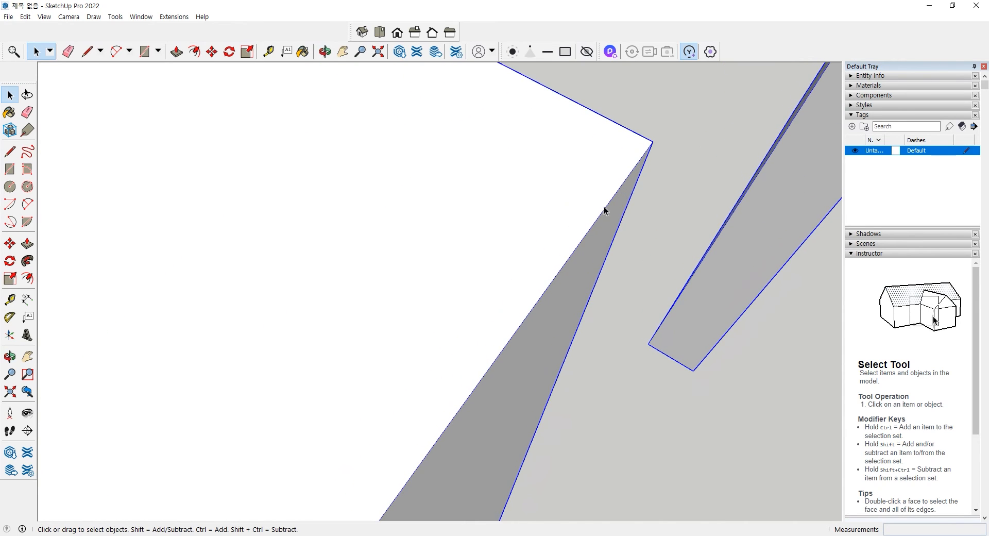
middle_click_drag(607, 212, 572, 195)
scroll(574, 193, "up", 5)
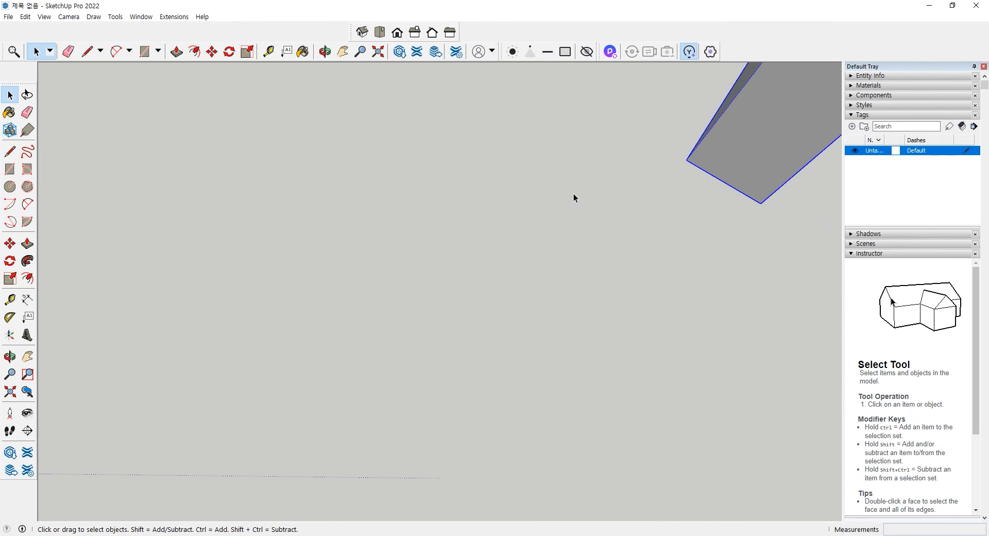
scroll(515, 237, "down", 5)
scroll(513, 241, "down", 3)
middle_click_drag(508, 245, 453, 298)
scroll(452, 271, "up", 2)
scroll(451, 271, "up", 5)
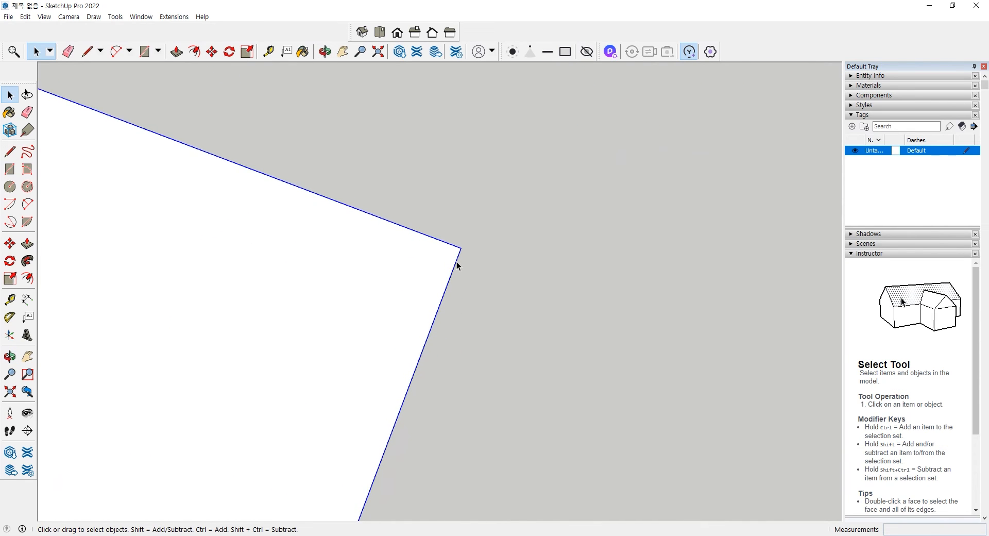
scroll(464, 243, "up", 5)
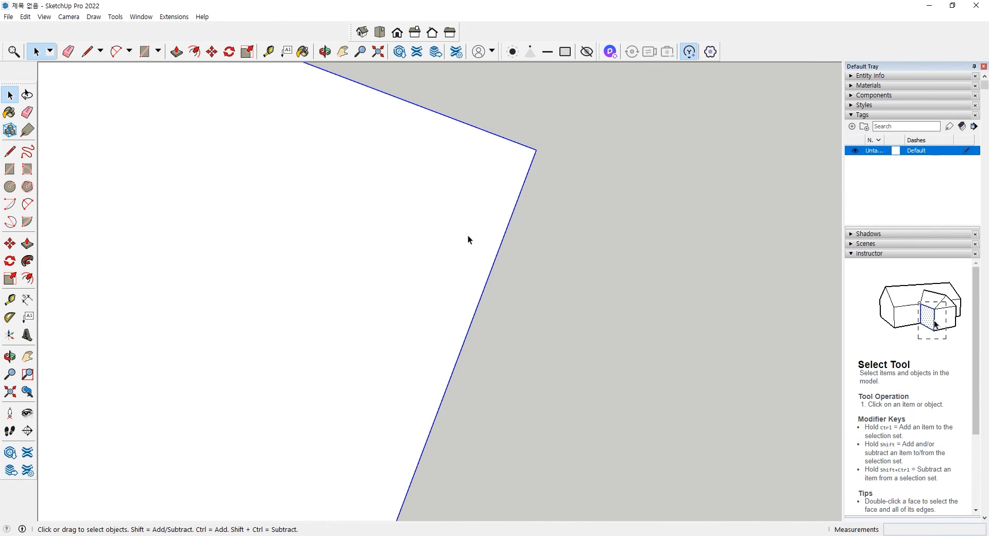
middle_click_drag(471, 224, 470, 281, "shift")
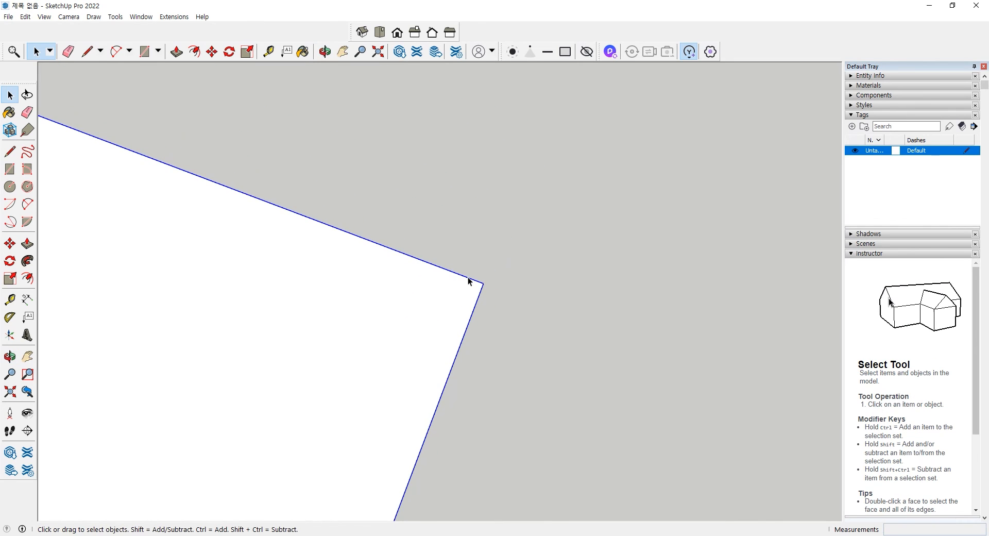
scroll(488, 283, "up", 3)
scroll(487, 280, "down", 4)
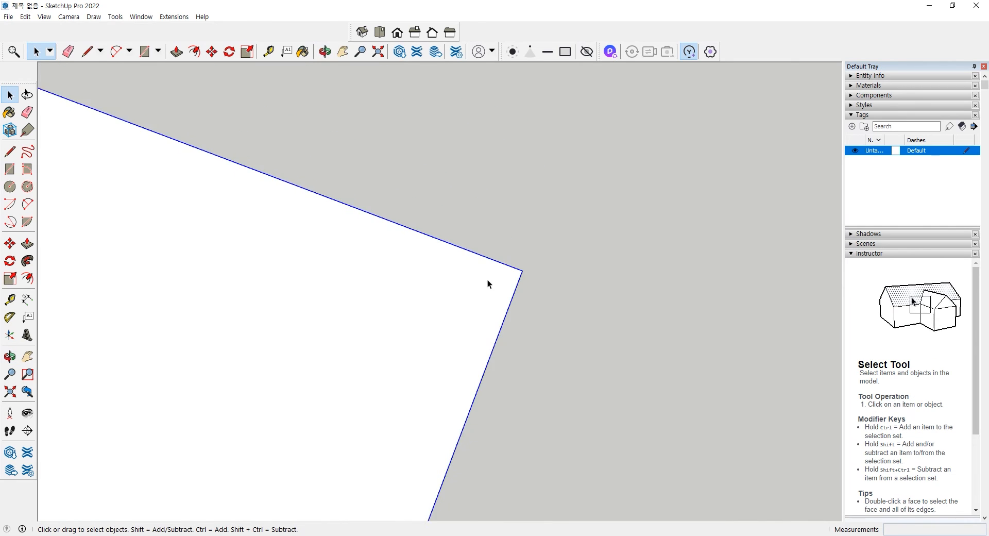
scroll(487, 278, "down", 9)
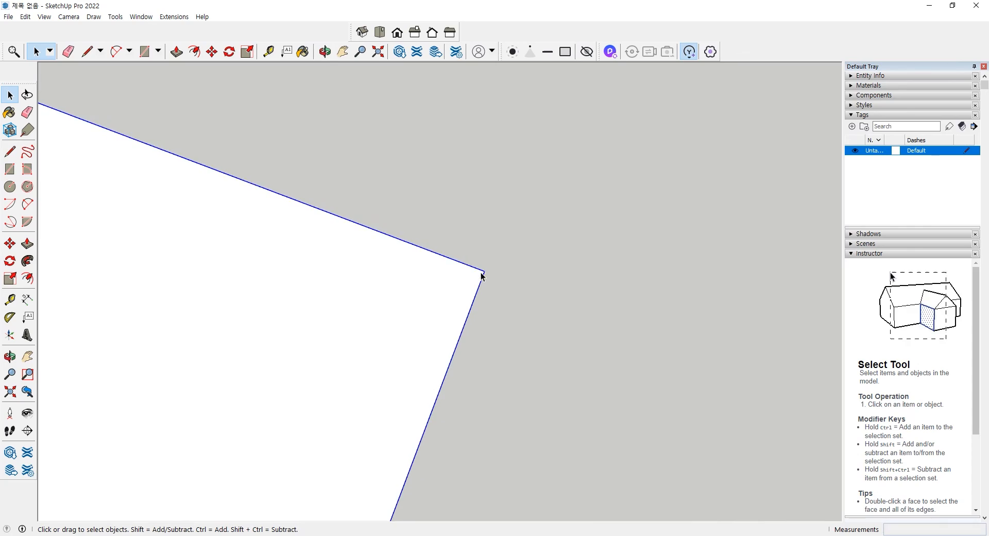
scroll(356, 286, "down", 8)
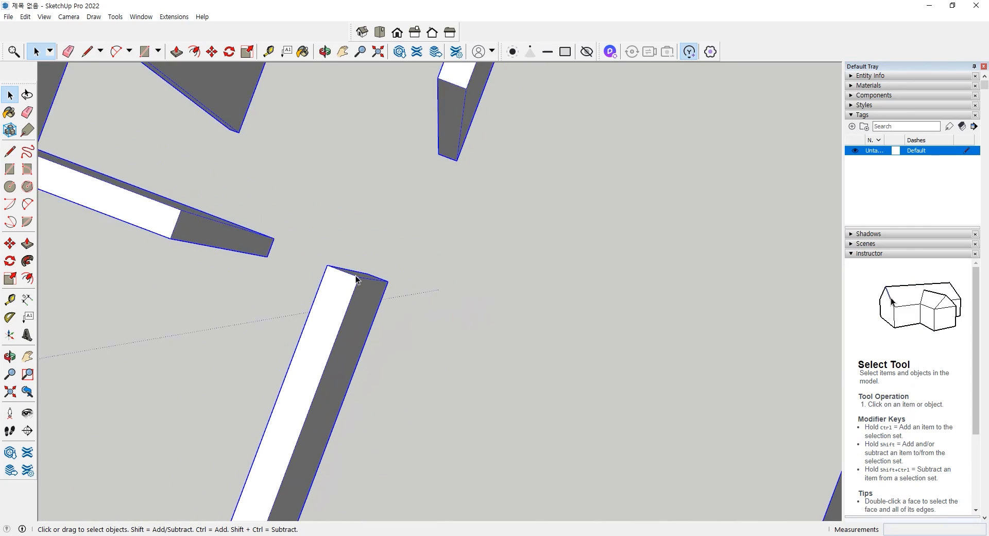
middle_click_drag(353, 408, 315, 175, "shift")
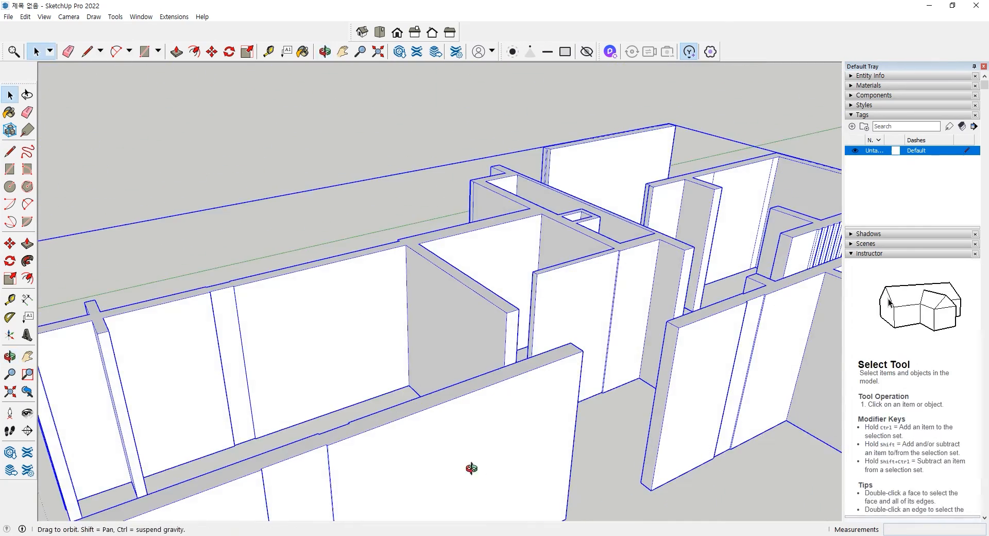
middle_click_drag(470, 468, 467, 344, "shift")
key("ctrl+t")
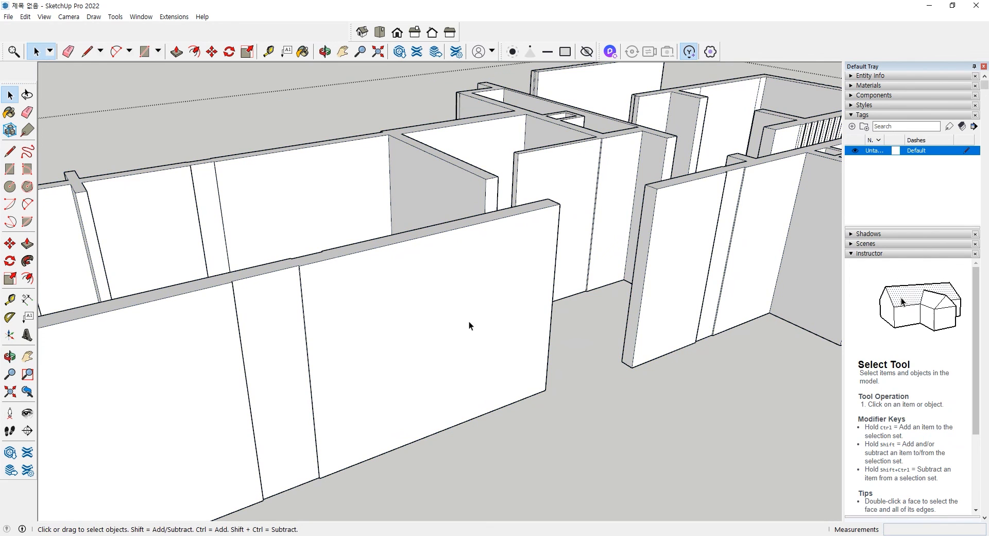
Draw a rectangle about 1126 by 806 mm on the large side face of the straight wall, and undo it.
left_click(444, 315)
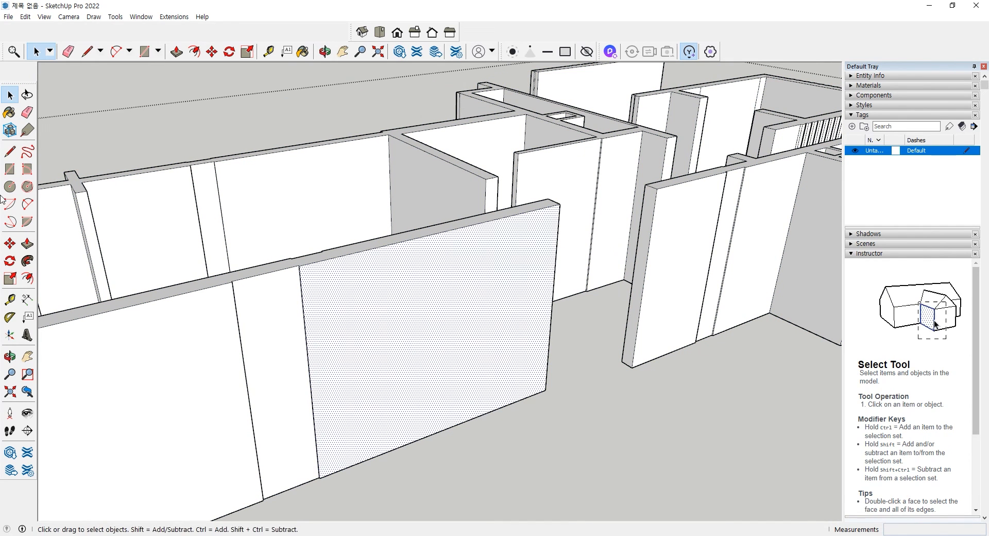
left_click(10, 168)
left_click(391, 296)
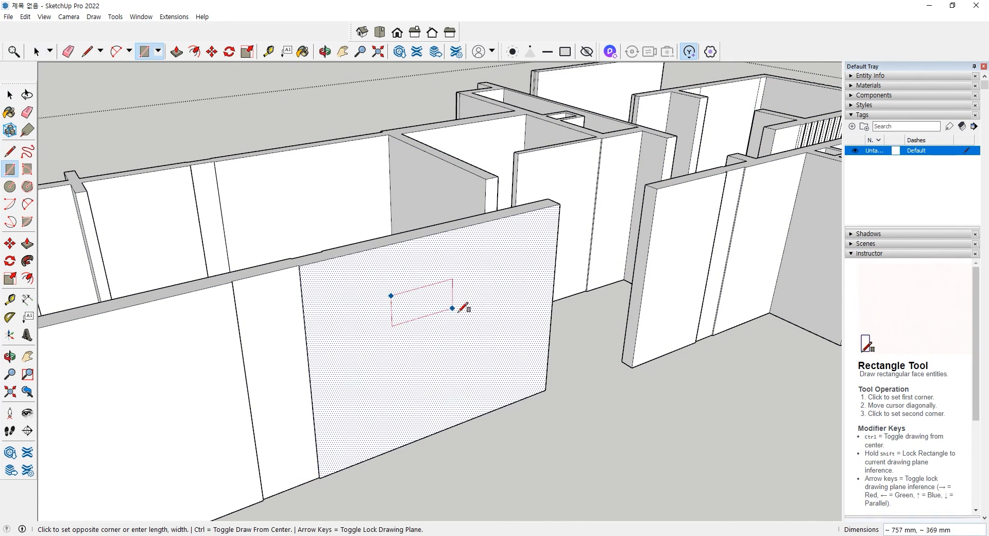
left_click(484, 336)
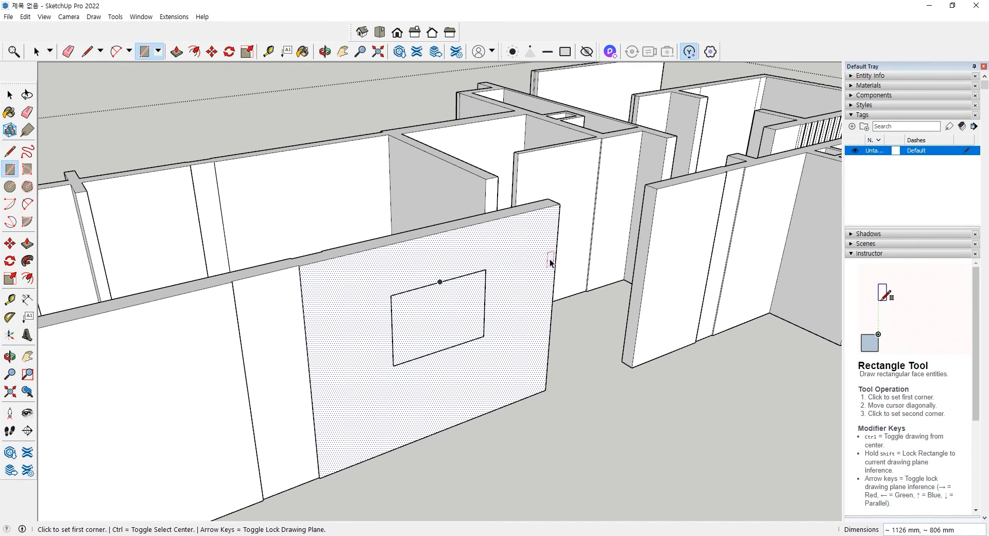
key("space")
key("ctrl+z")
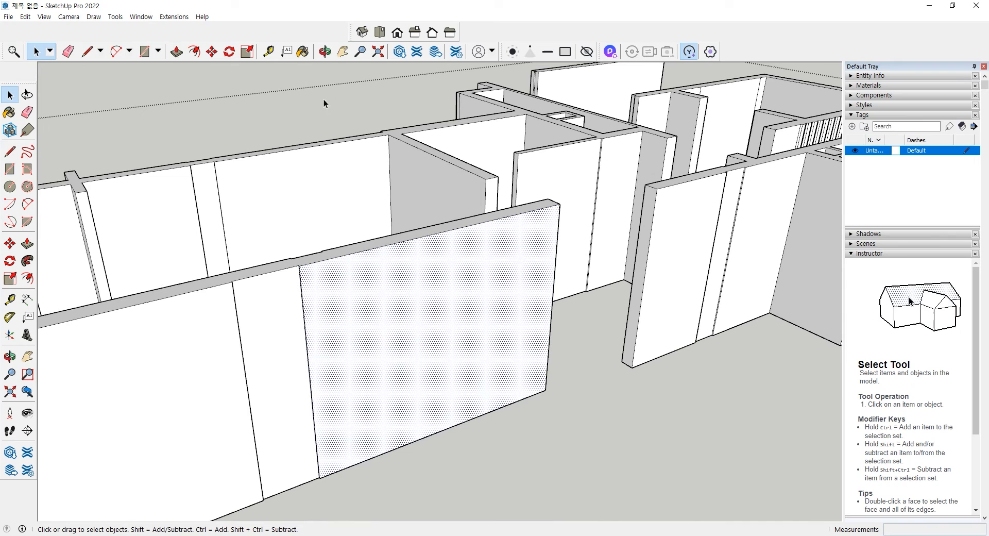
left_click(295, 91)
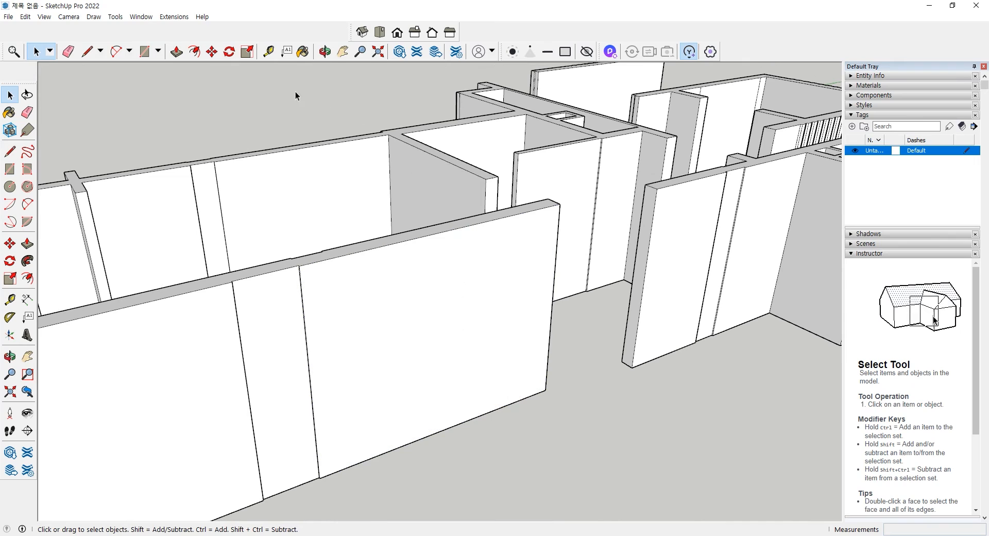
Show the walls from the top in parallel projection.
left_click(379, 32)
left_click(69, 16)
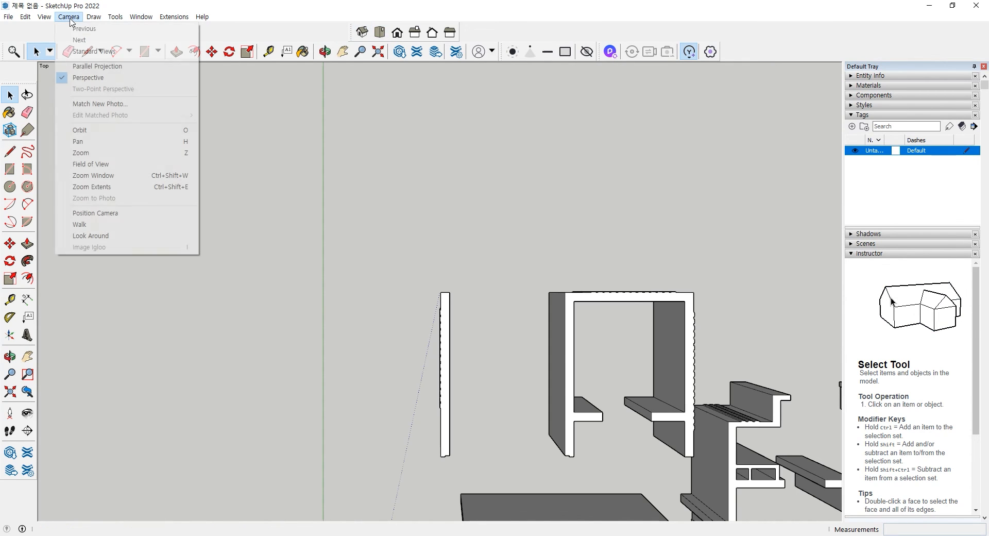
left_click(83, 66)
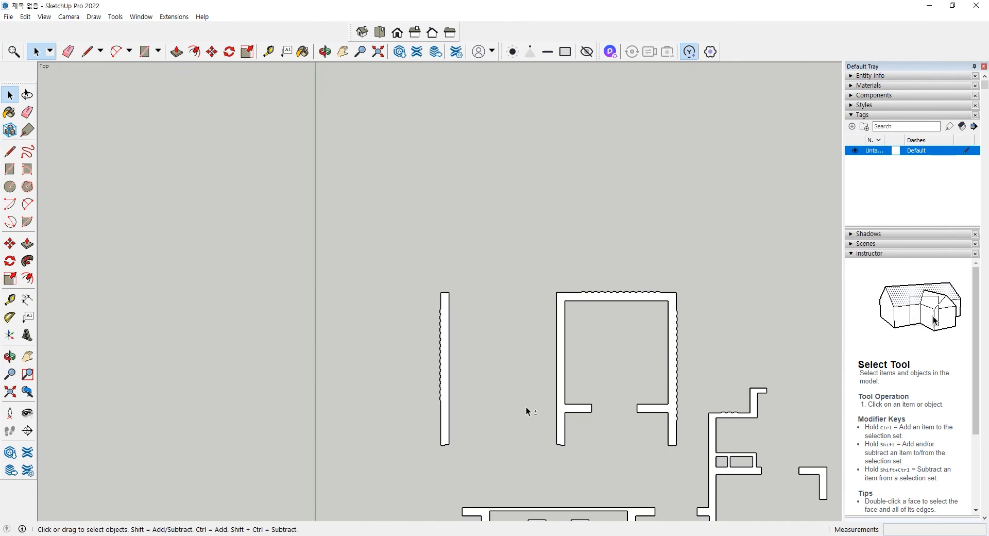
Examine the end corner of the freestanding straight wall in plan at high magnification for a skewed edge.
middle_click_drag(527, 406, 489, 299, "shift")
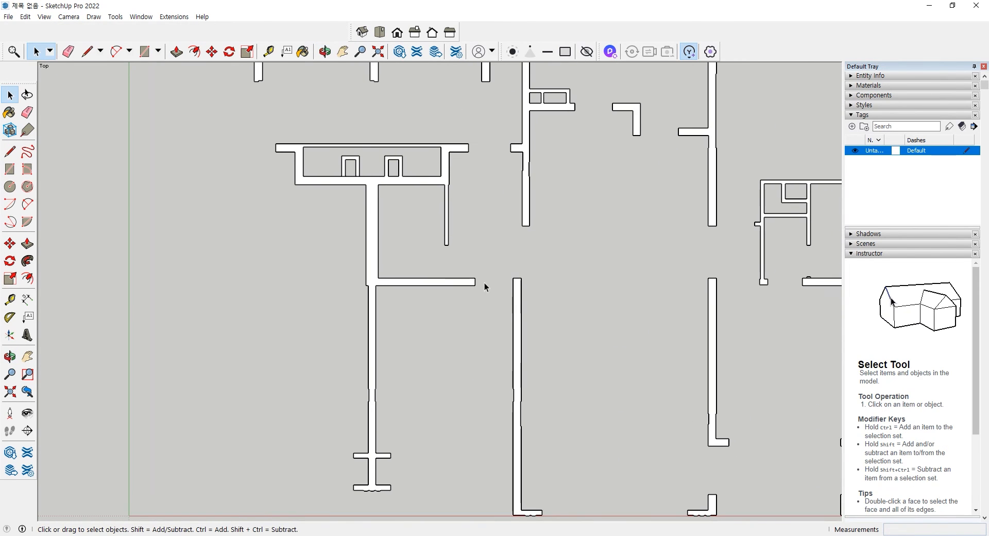
scroll(521, 277, "up", 12)
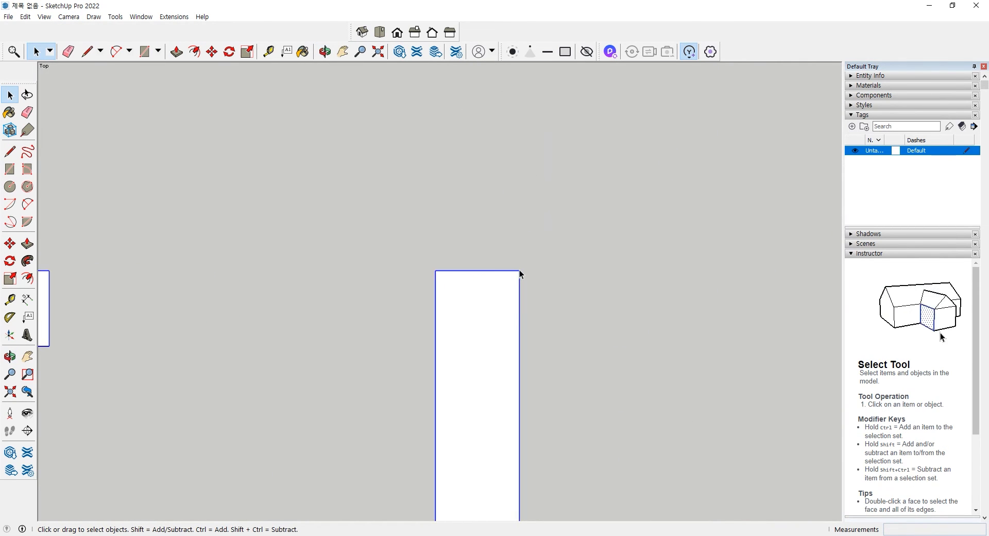
scroll(519, 270, "up", 8)
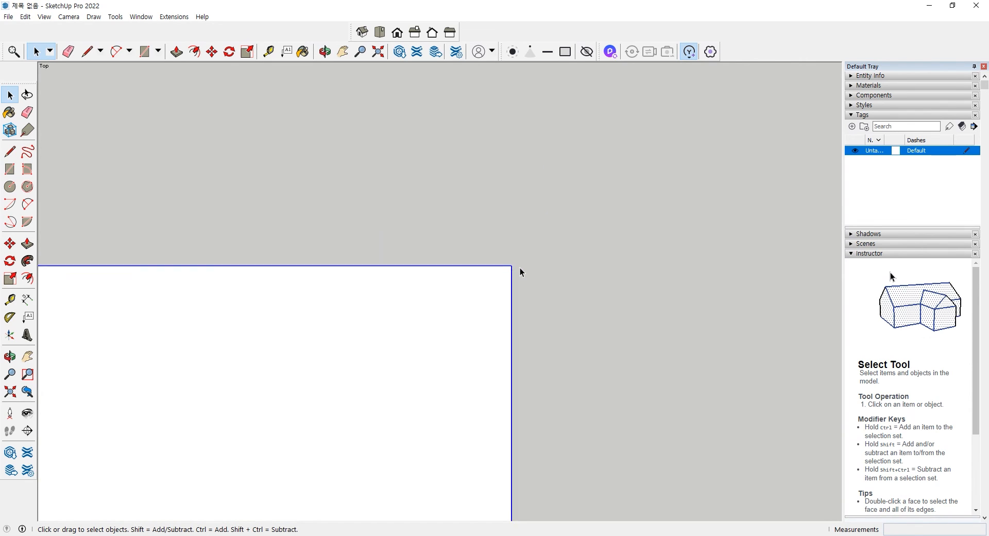
scroll(510, 265, "up", 8)
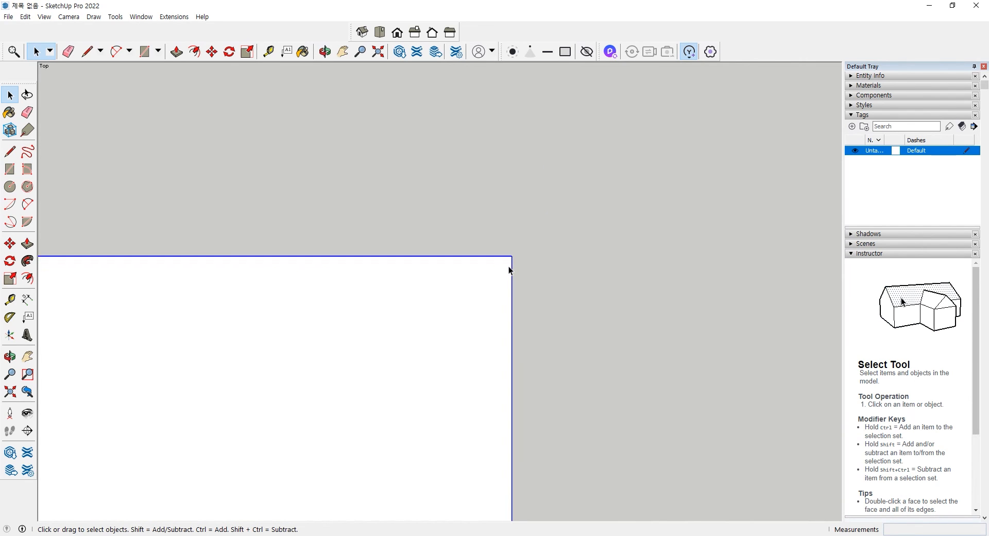
scroll(509, 266, "up", 6)
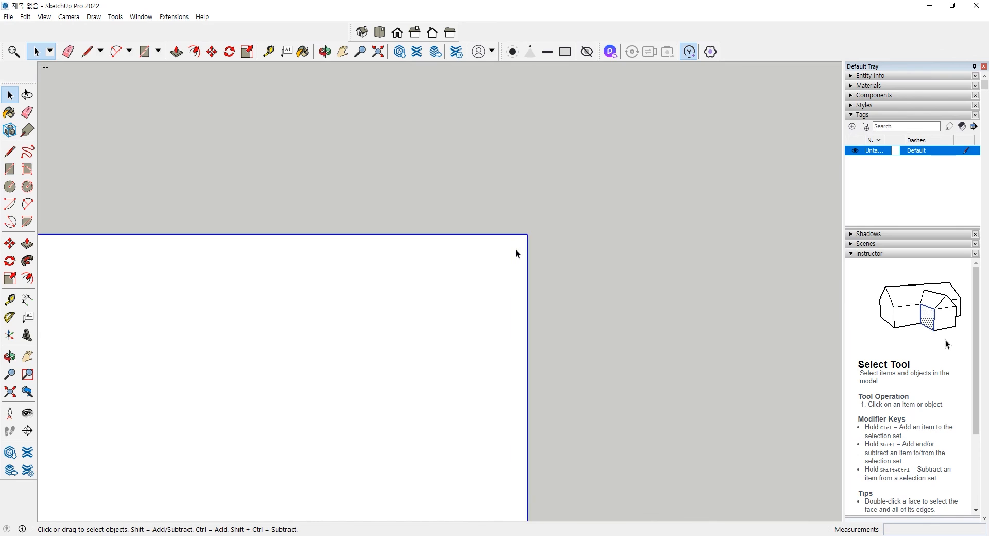
scroll(517, 247, "up", 5)
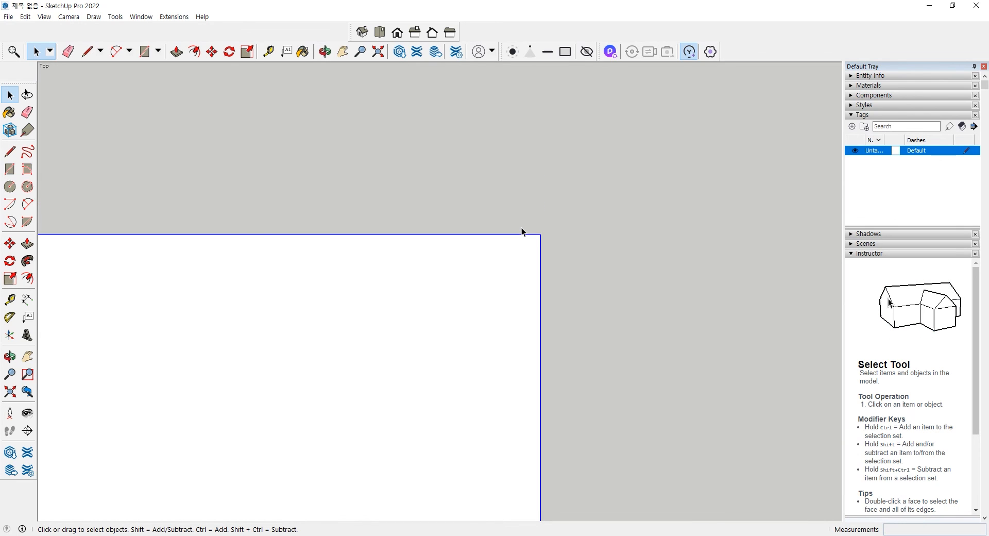
scroll(521, 232, "up", 5)
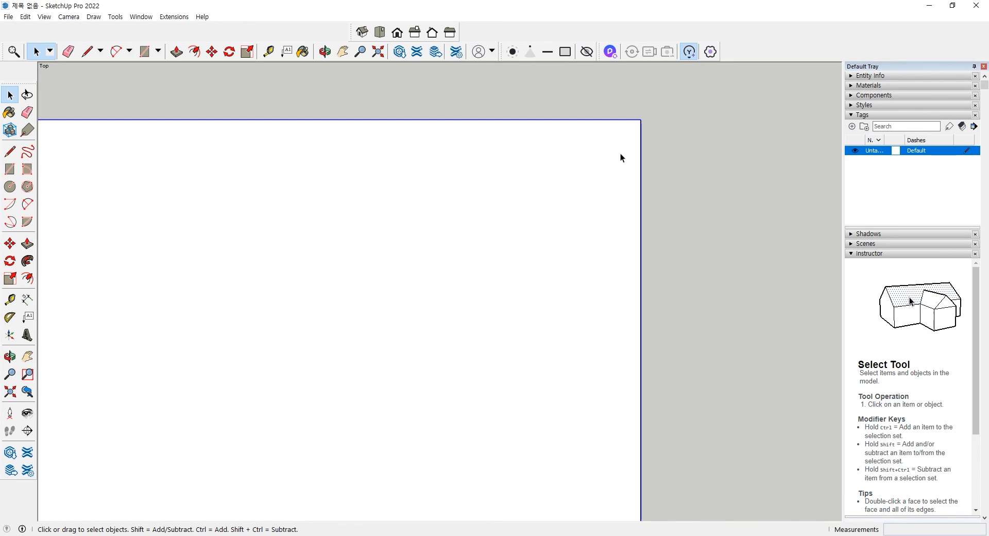
middle_click_drag(620, 153, 540, 152, "shift")
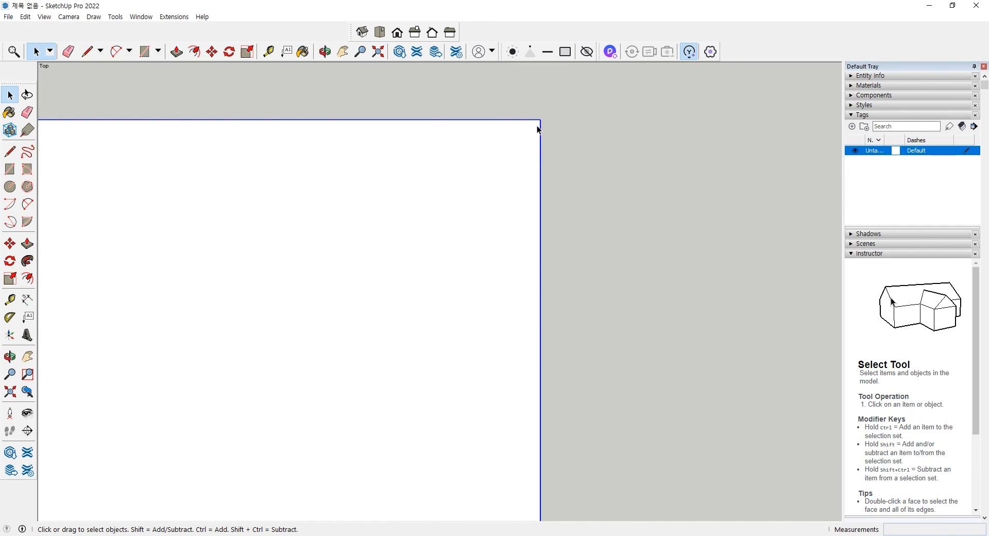
middle_click_drag(537, 126, 524, 148, "shift")
scroll(525, 148, "down", 8)
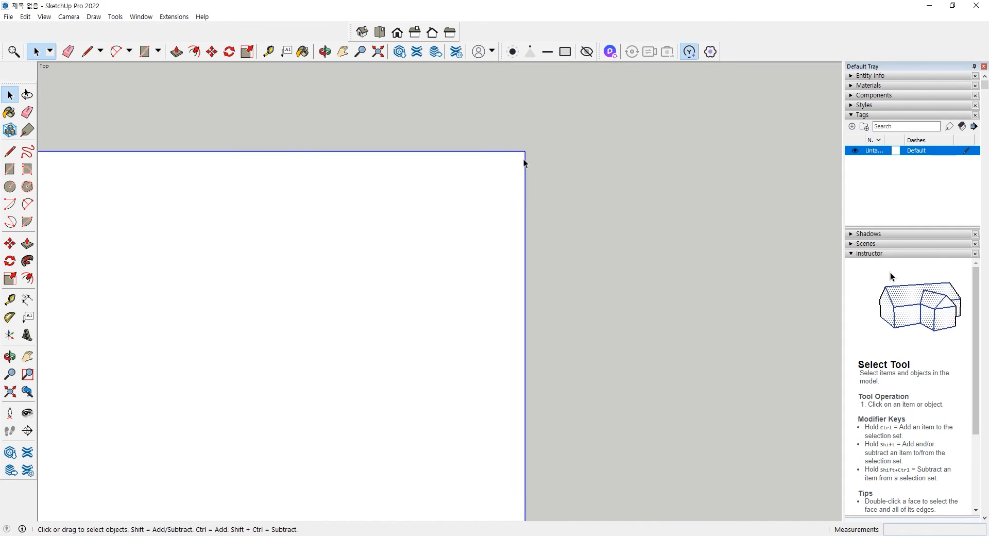
Draw a straight reference line about 3160 mm along the freestanding wall's long edge, from the recess corner to past its end.
scroll(506, 241, "down", 10)
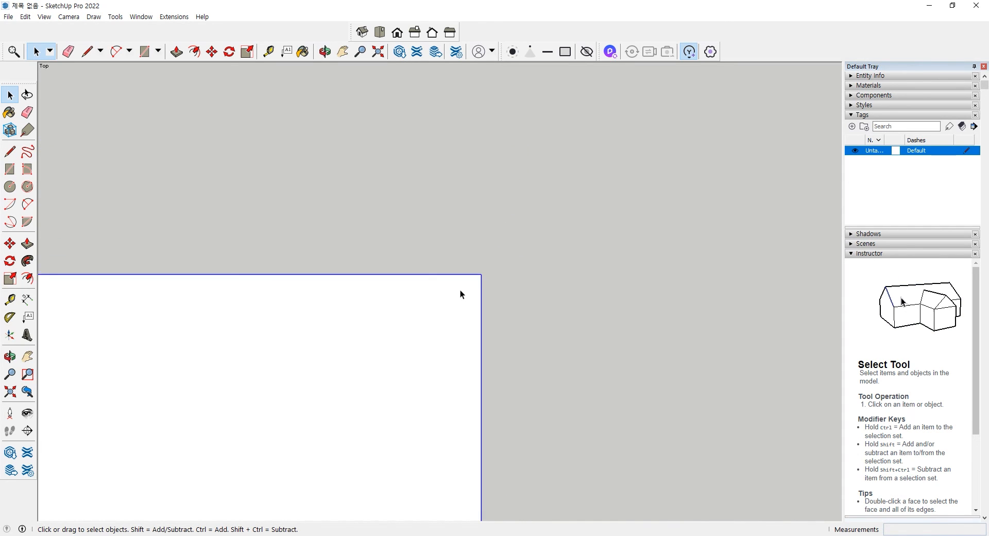
scroll(437, 323, "down", 12)
middle_click_drag(439, 385, 431, 281, "shift")
scroll(437, 333, "up", 6)
scroll(431, 366, "down", 2)
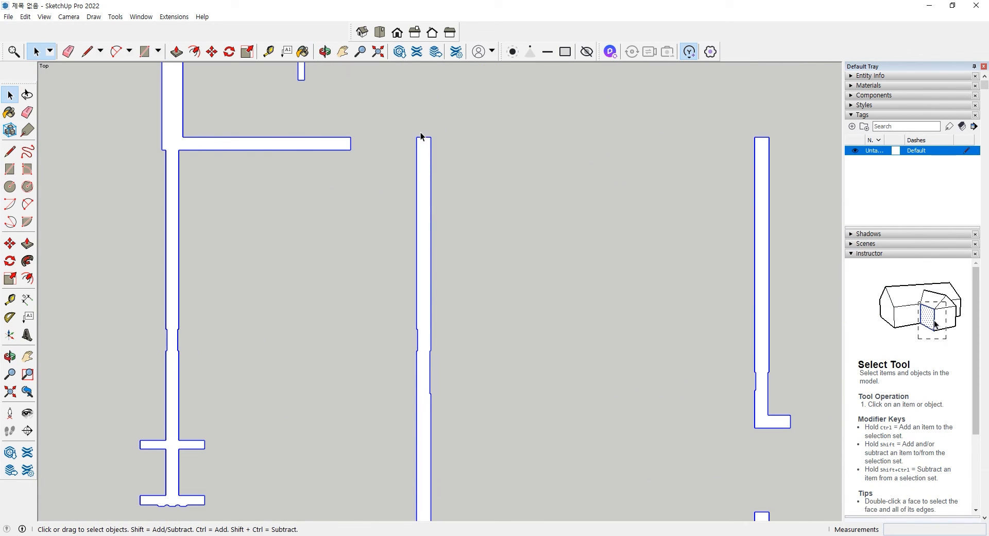
left_click(10, 151)
scroll(422, 322, "up", 5)
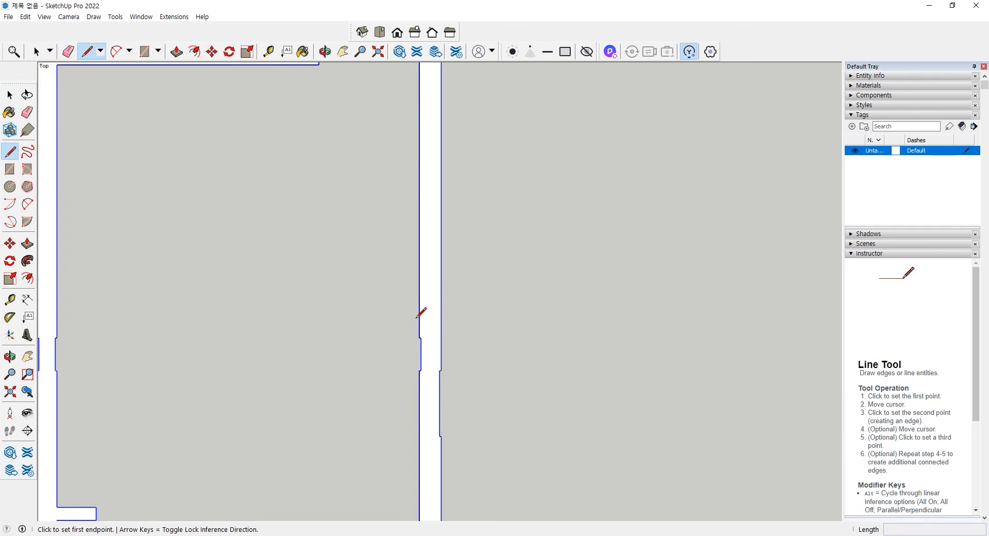
left_click(442, 387)
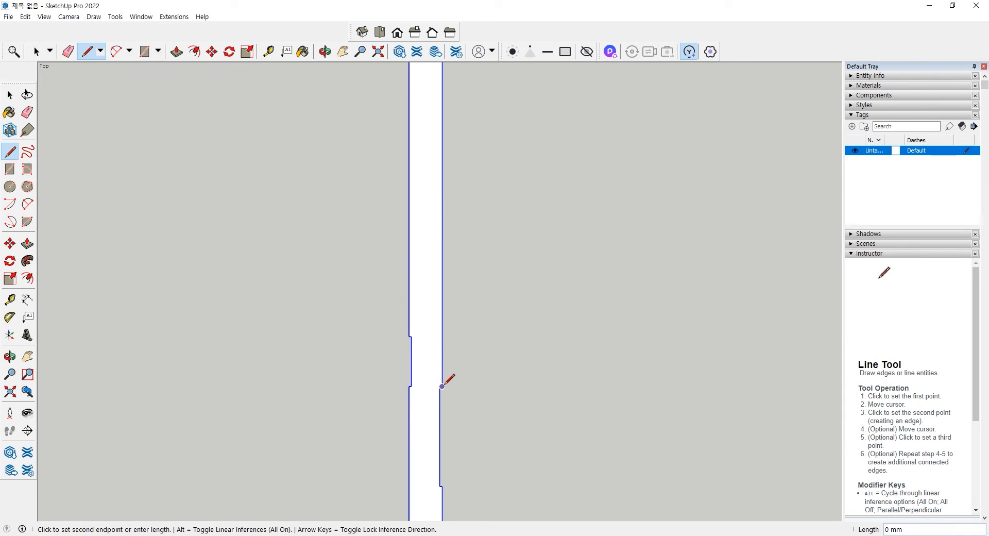
scroll(436, 205, "down", 2)
middle_click_drag(433, 222, 440, 394, "shift")
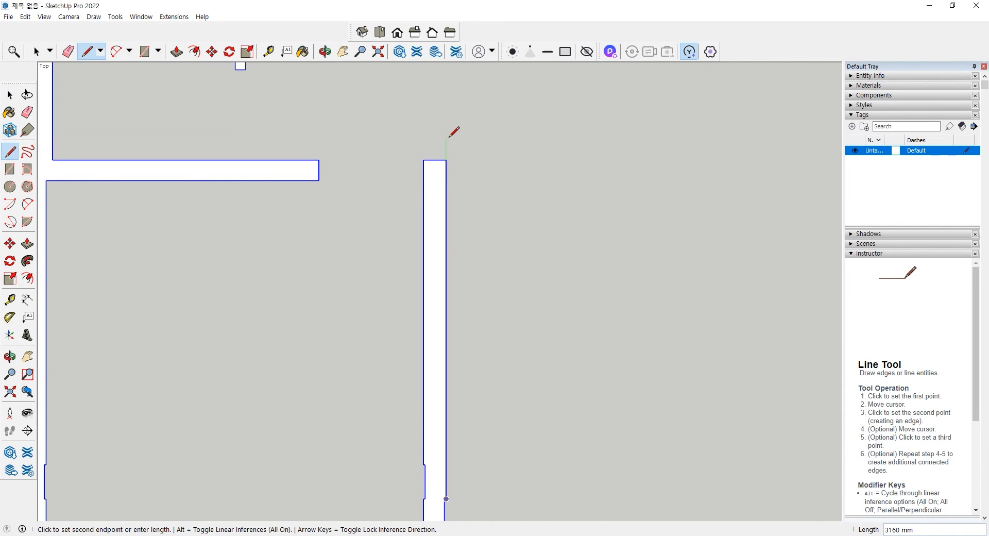
left_click(446, 135)
scroll(457, 147, "up", 1)
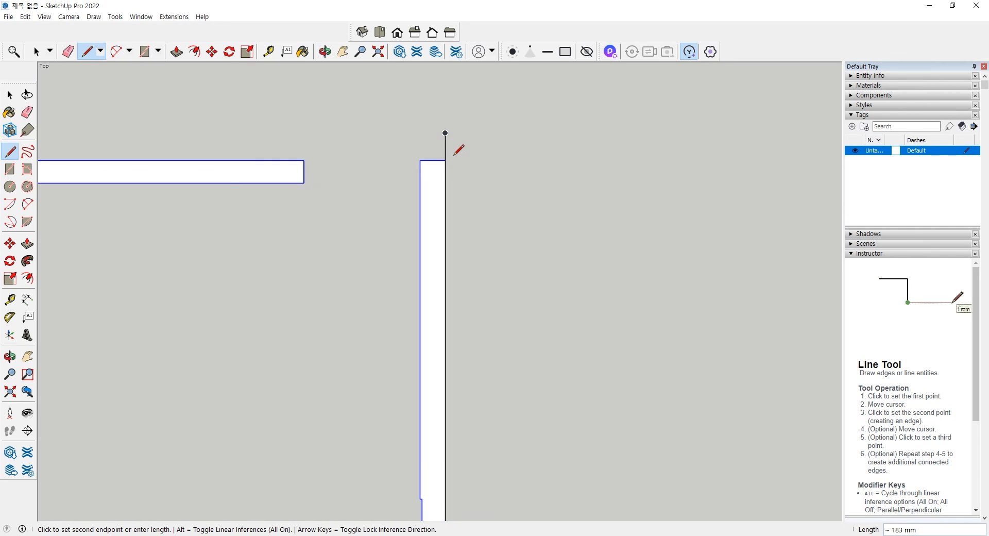
key("space")
Examine the offset between the reference line and the straight wall's end corner at high magnification in plan.
middle_click_drag(457, 421, 468, 355, "shift")
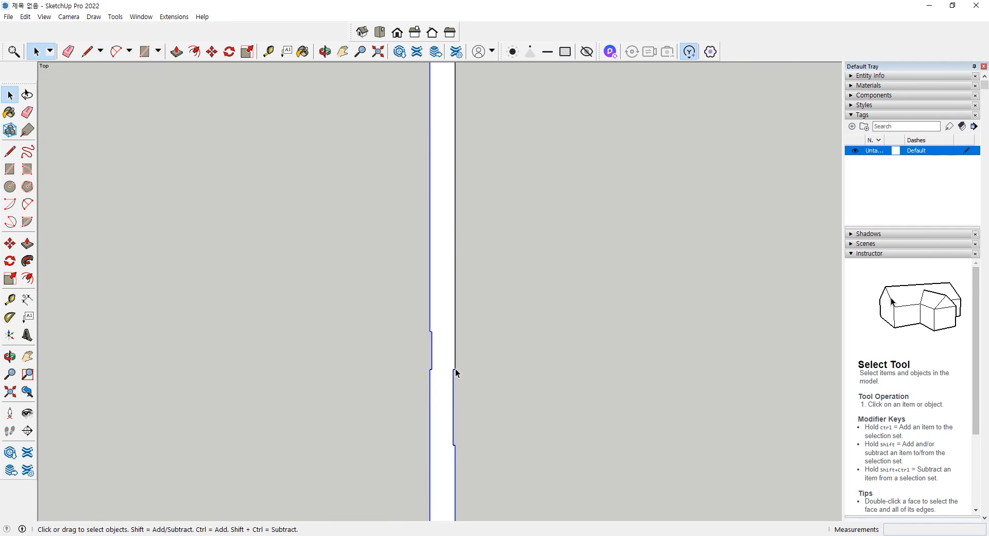
scroll(455, 369, "up", 2)
scroll(456, 360, "down", 3)
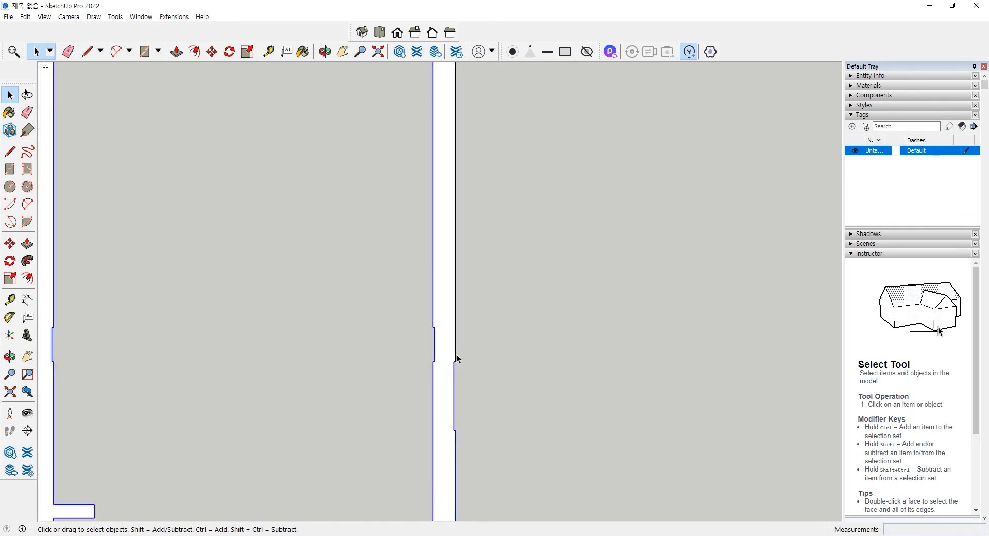
scroll(464, 310, "down", 3)
scroll(462, 304, "up", 8)
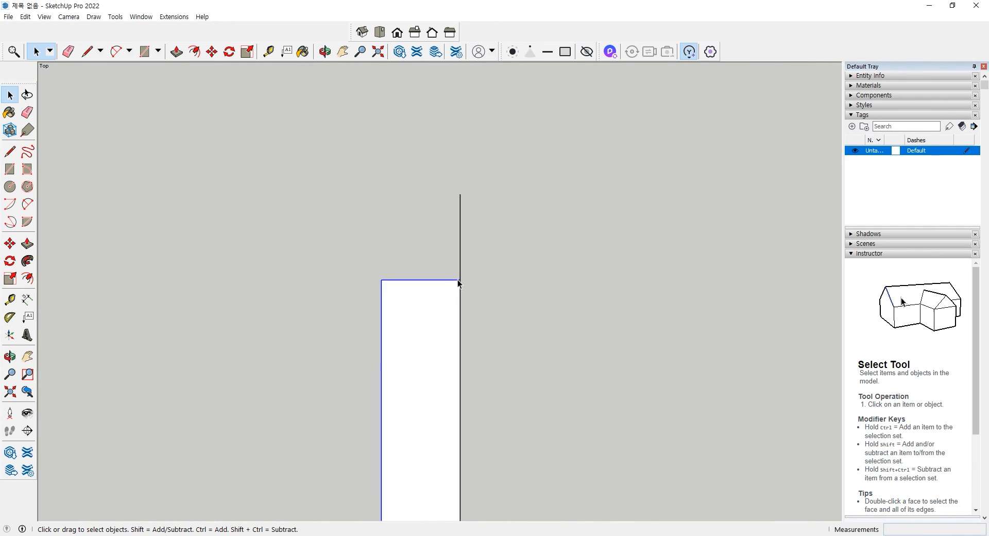
scroll(459, 278, "up", 5)
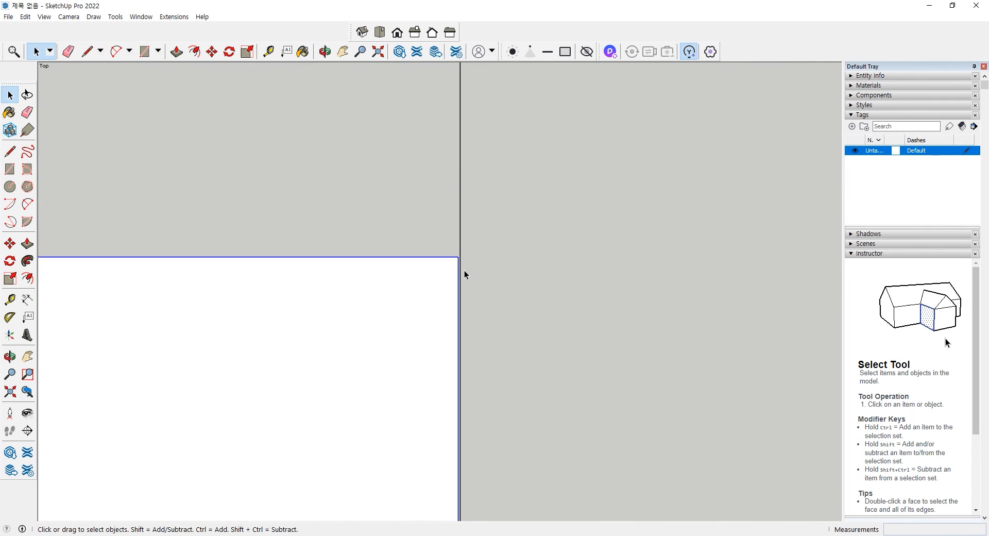
scroll(465, 270, "up", 3)
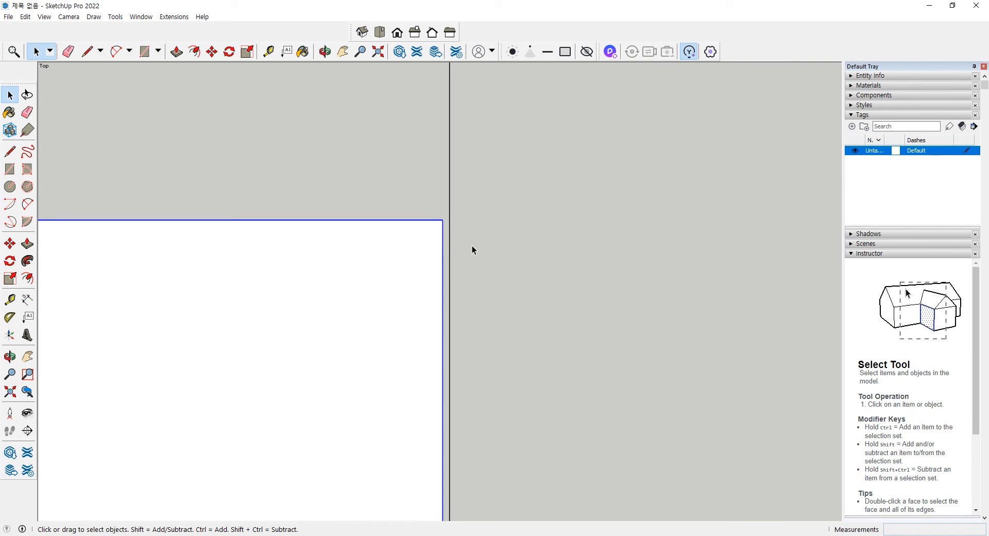
Move the vertical edge at the straight wall's end corner onto the reference line.
middle_click_drag(447, 243, 457, 286)
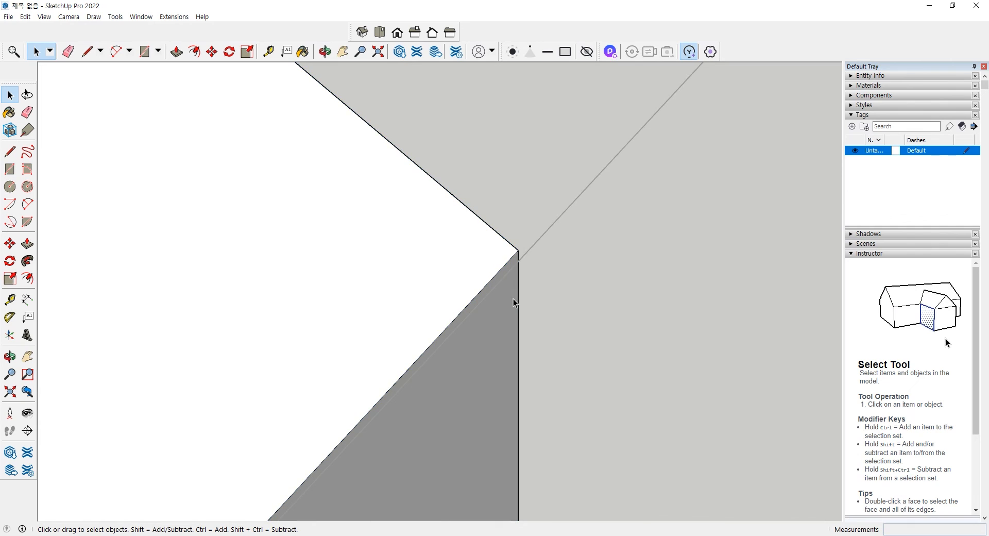
left_click(7, 245)
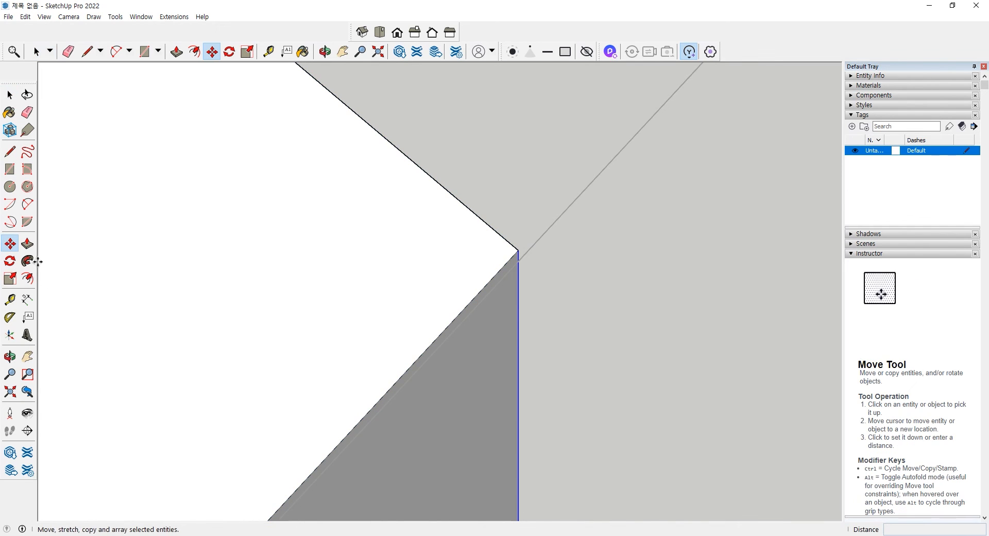
left_click(518, 250)
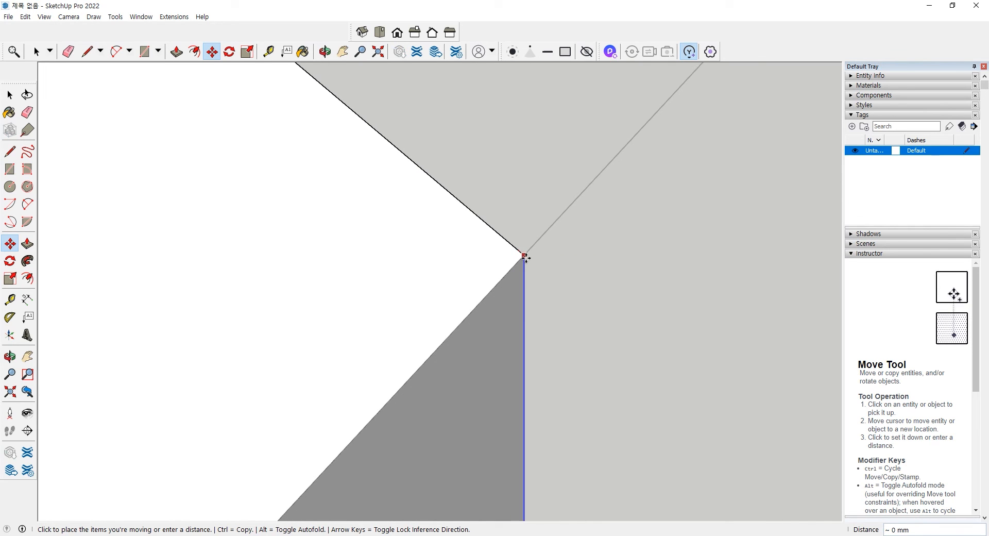
left_click(524, 256)
key("space")
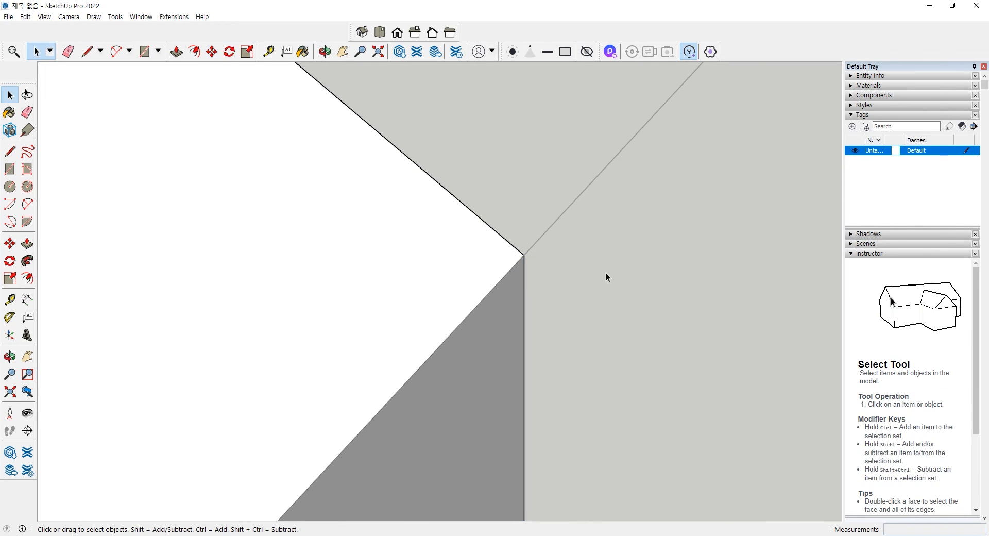
Delete the reference line that runs along the straight wall's top edge and past its end.
scroll(592, 271, "down", 3)
scroll(434, 287, "down", 3)
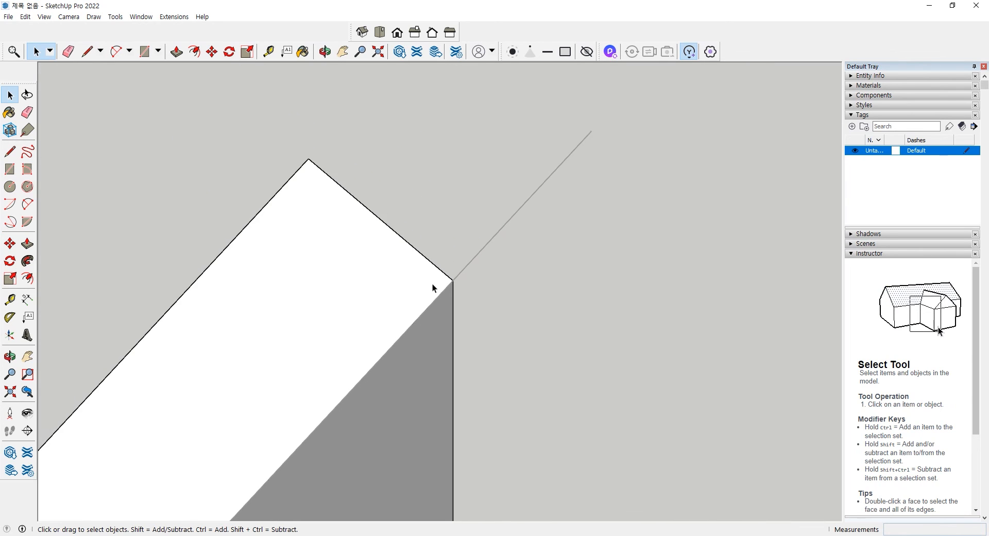
scroll(434, 287, "down", 2)
scroll(346, 194, "down", 4)
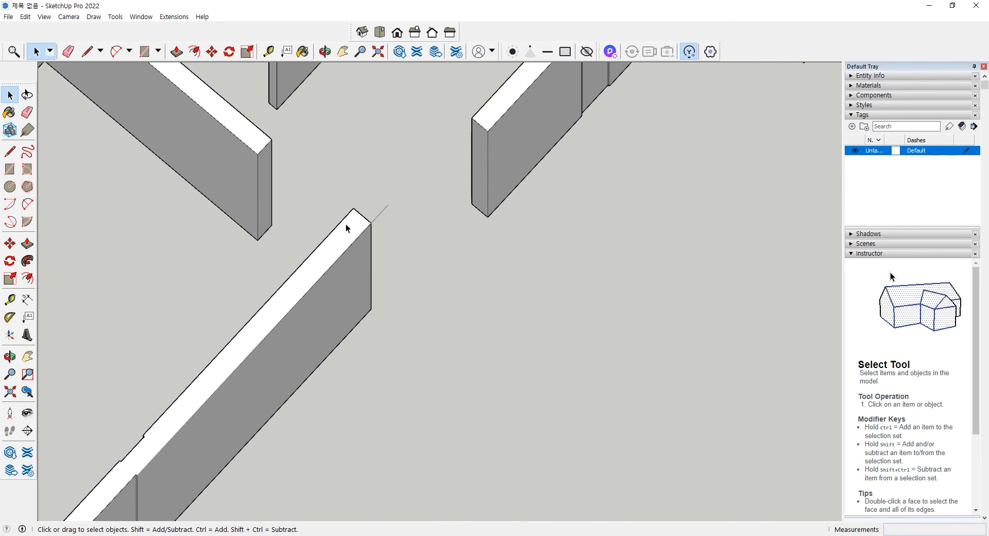
scroll(407, 359, "down", 1)
scroll(407, 359, "down", 3)
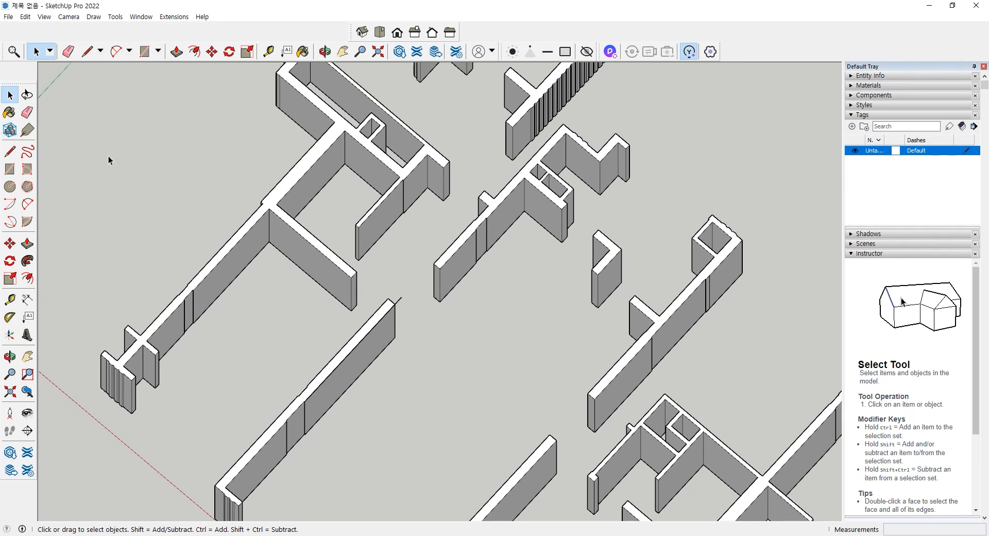
scroll(418, 313, "up", 5)
scroll(376, 298, "up", 1)
left_click(377, 285)
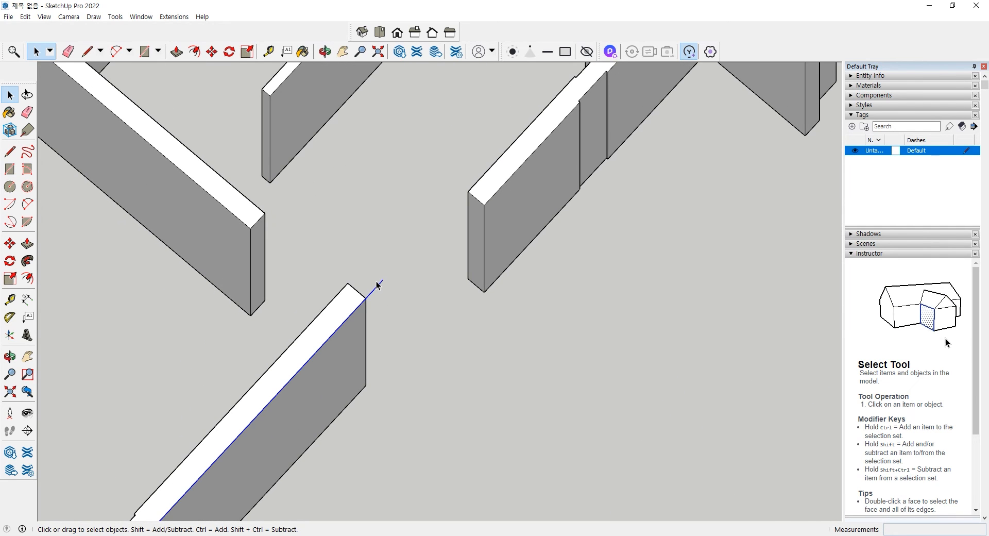
left_click(401, 279)
Draw a test rectangle on the straight wall's large side face and select its inner face.
middle_click_drag(282, 382, 225, 305)
scroll(229, 320, "down", 3)
scroll(354, 355, "up", 5)
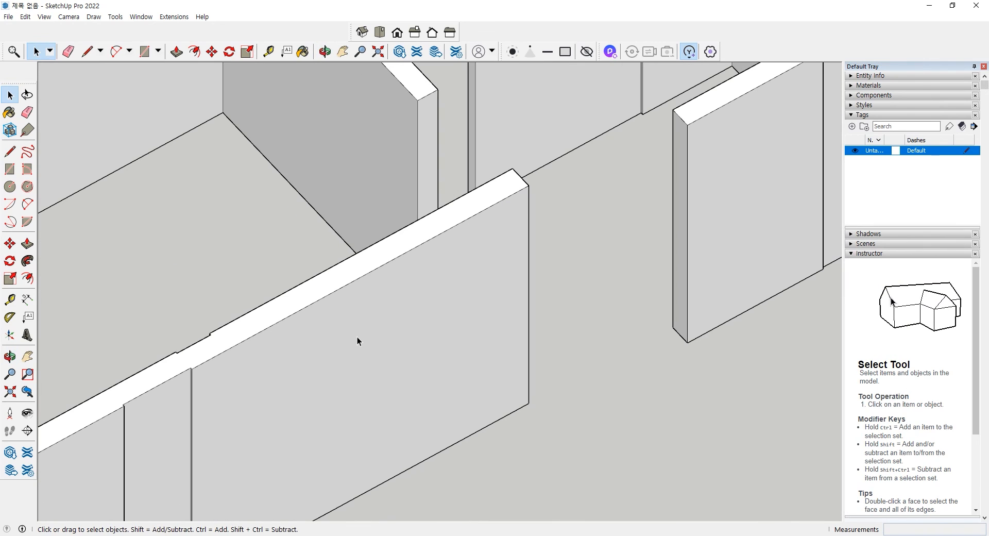
left_click(357, 334)
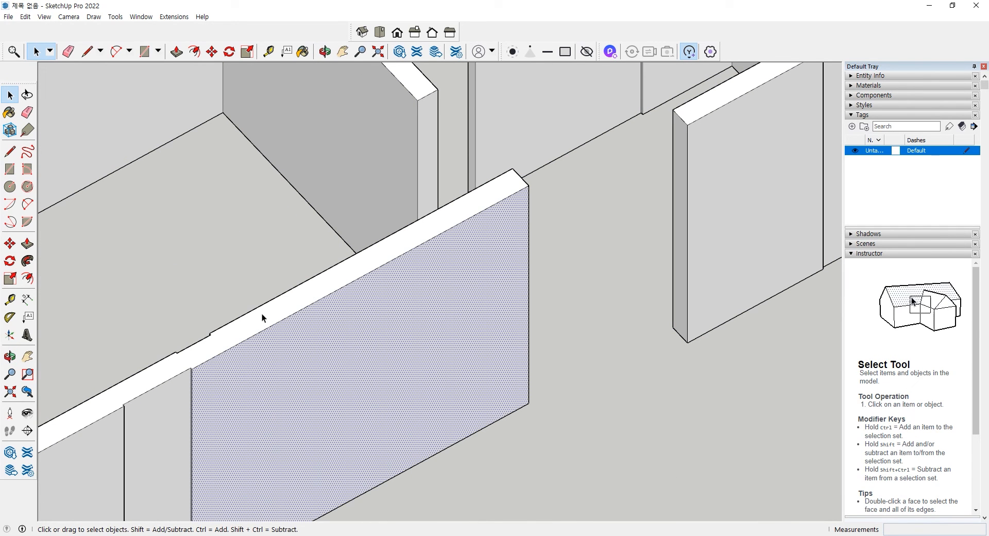
left_click(10, 169)
left_click(335, 338)
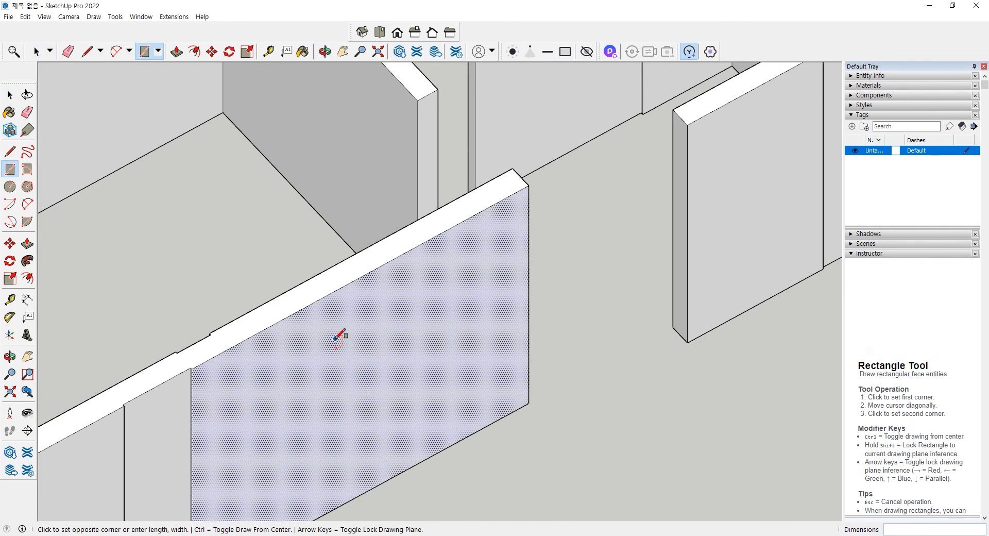
left_click(440, 350)
key("space")
left_click(401, 343)
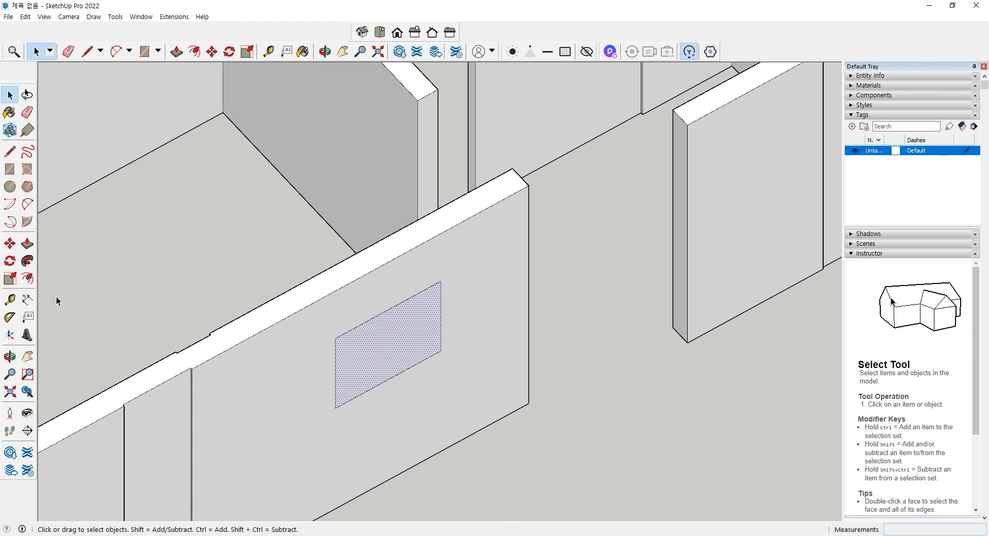
Push the rectangle 200 mm through the wall with Push/Pull, and undo both the opening and the rectangle.
left_click(27, 244)
left_click(368, 347)
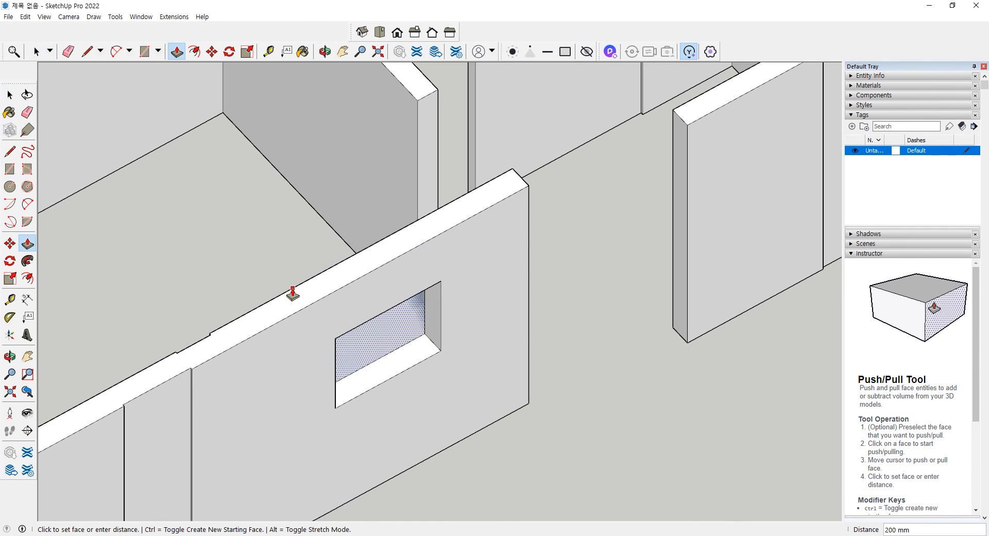
left_click(292, 295)
key("space")
key("ctrl+z")
key("ctrl+z")
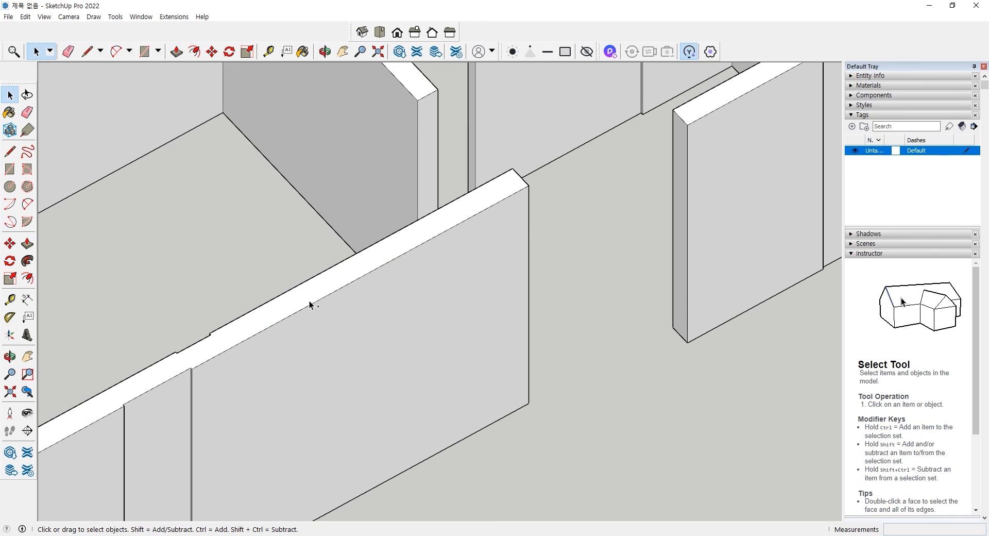
Switch the camera to perspective projection and show the whole wall layout from an elevated angle.
scroll(331, 299, "down", 10)
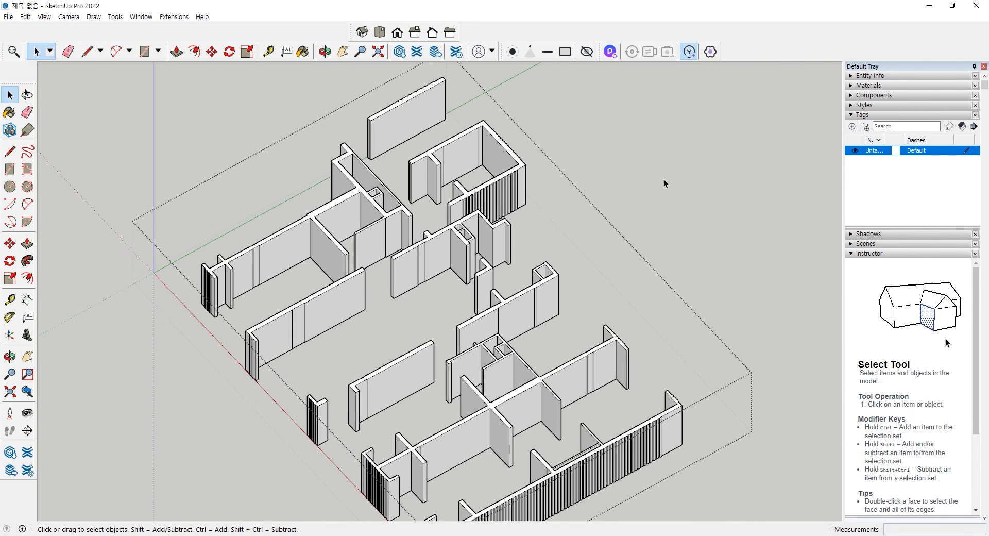
scroll(491, 292, "down", 3)
scroll(399, 293, "up", 6)
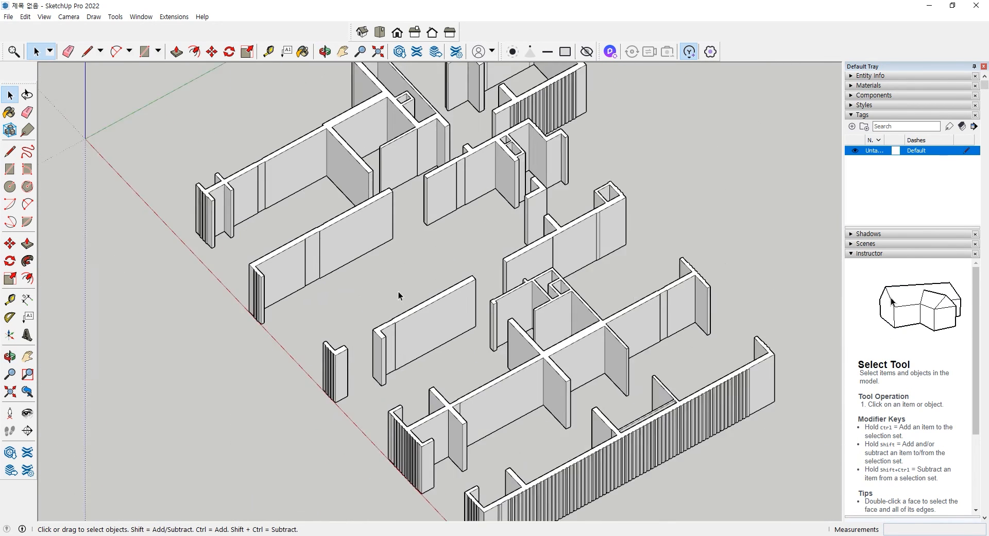
middle_click_drag(308, 282, 389, 259)
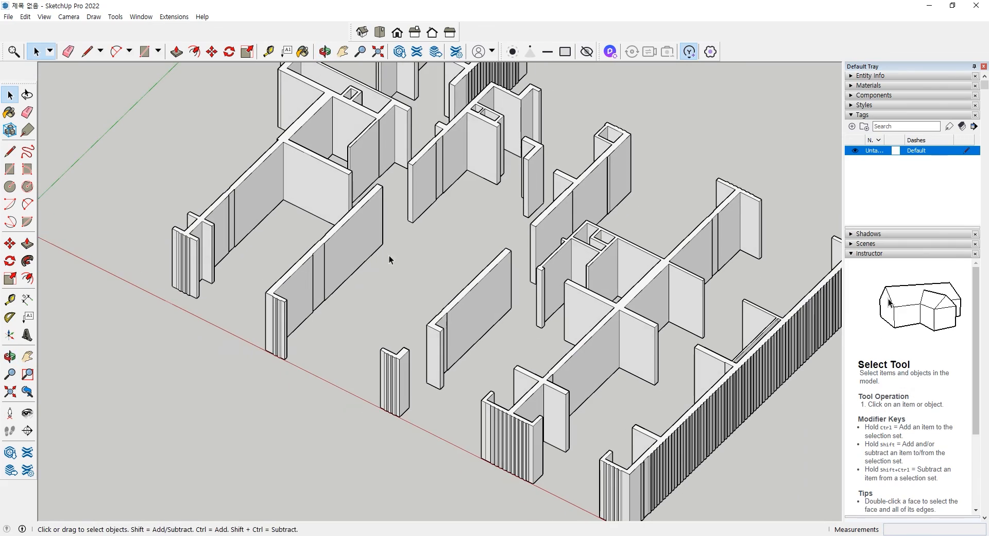
left_click(69, 17)
left_click(88, 77)
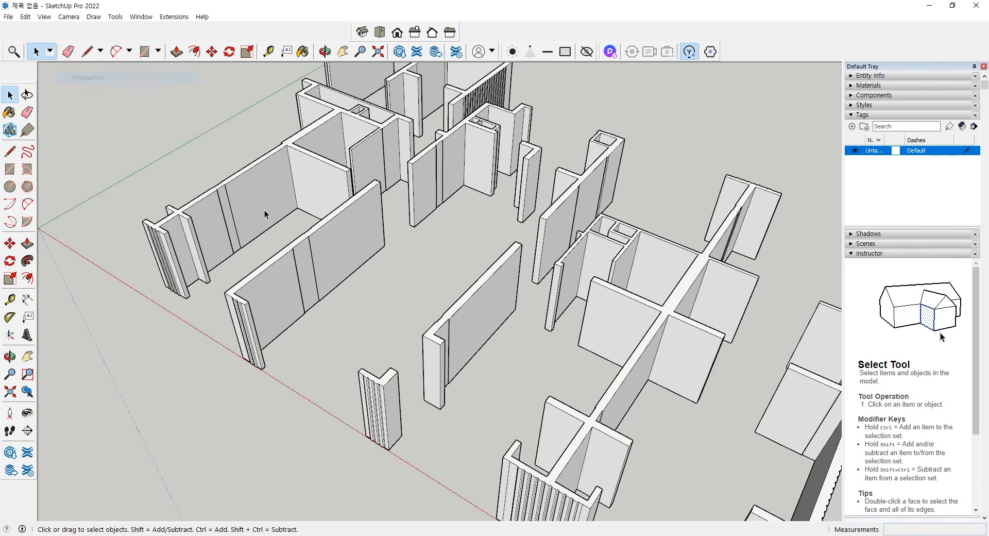
scroll(264, 211, "down", 3)
middle_click_drag(309, 237, 385, 279)
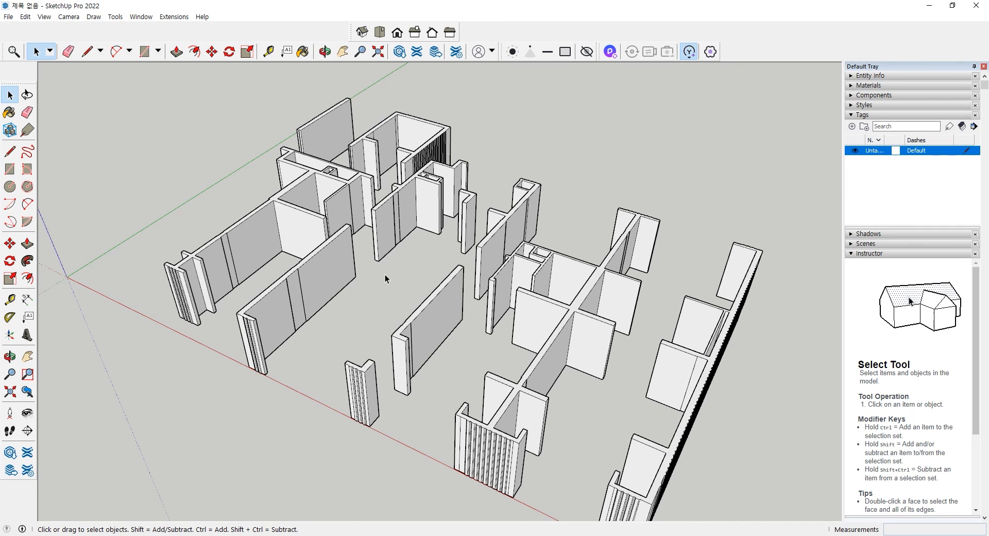
scroll(516, 325, "up", 1)
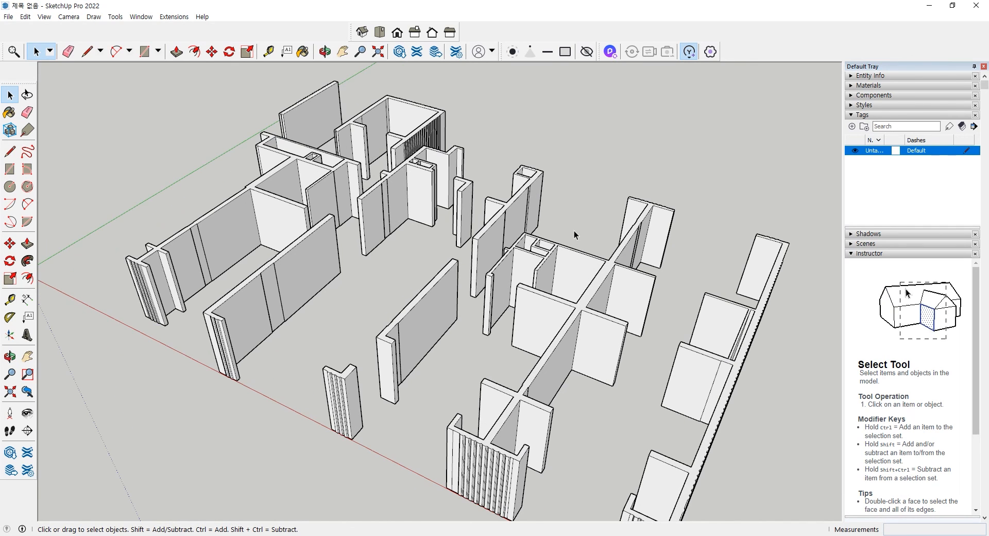